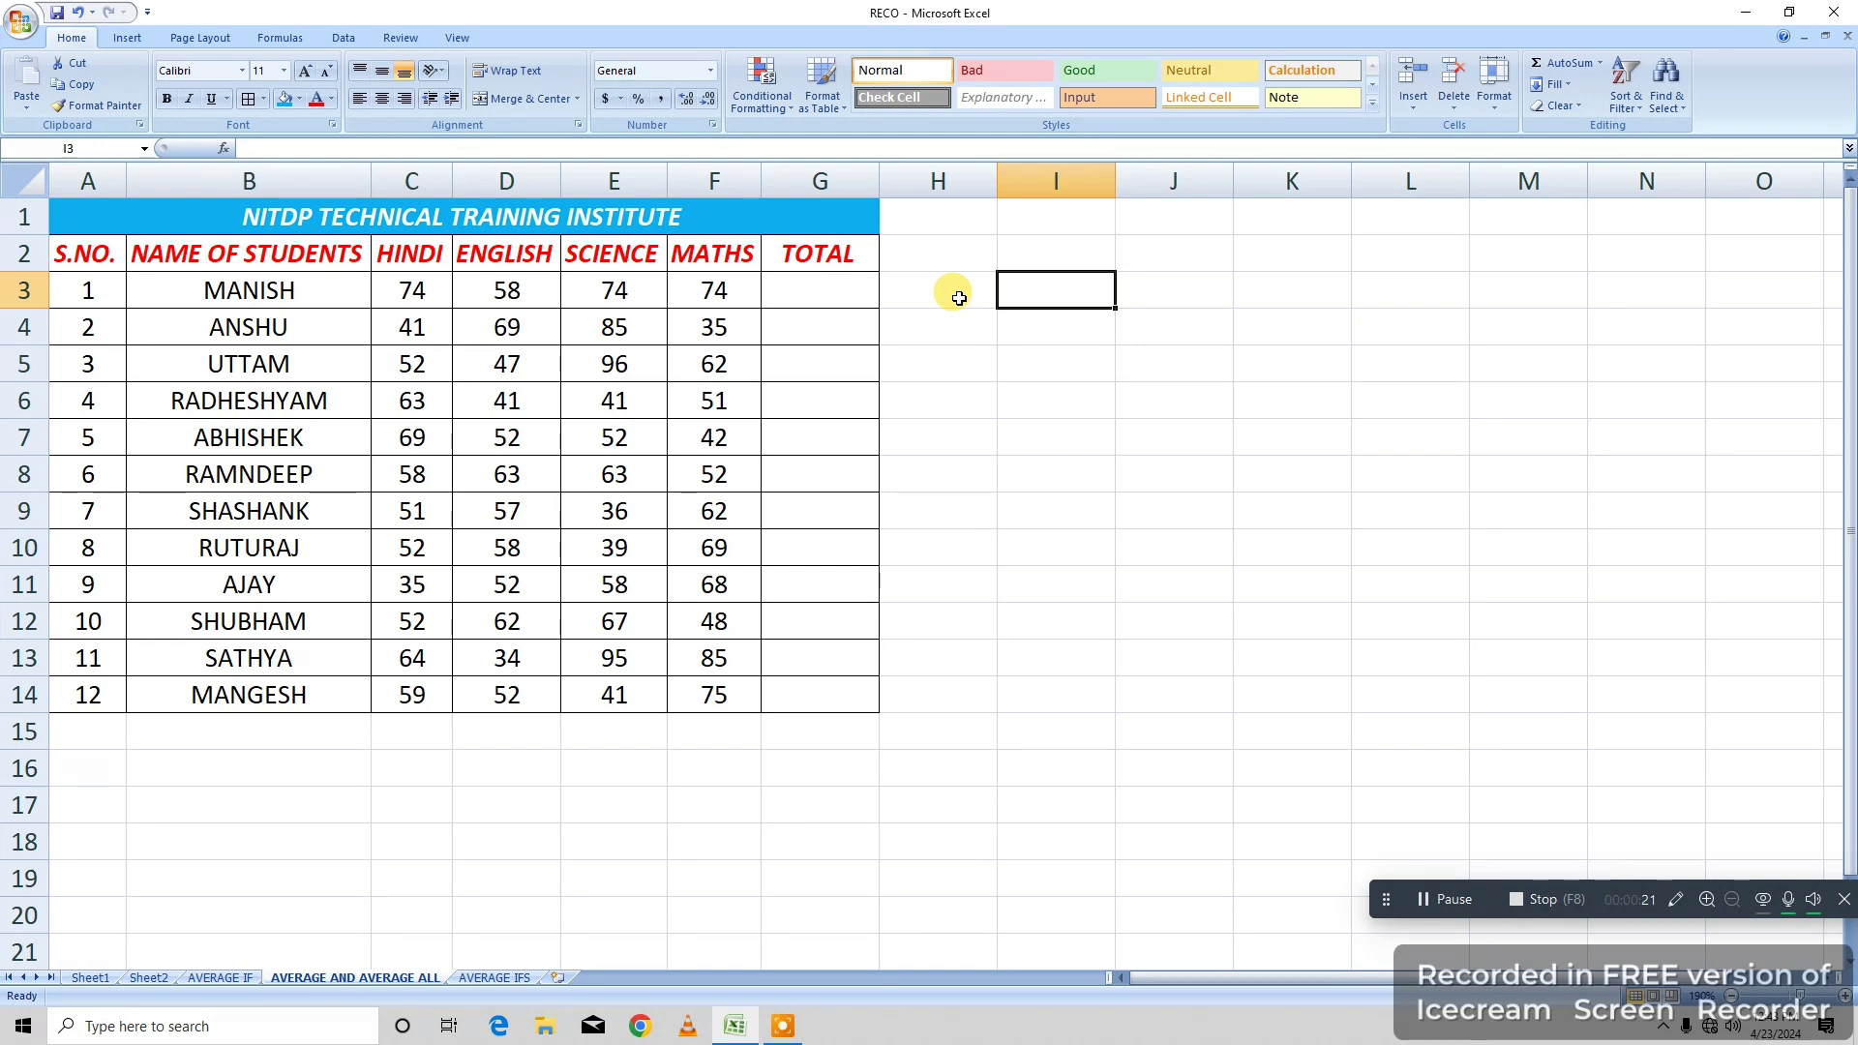
pyautogui.click(933, 254)
pyautogui.click(933, 223)
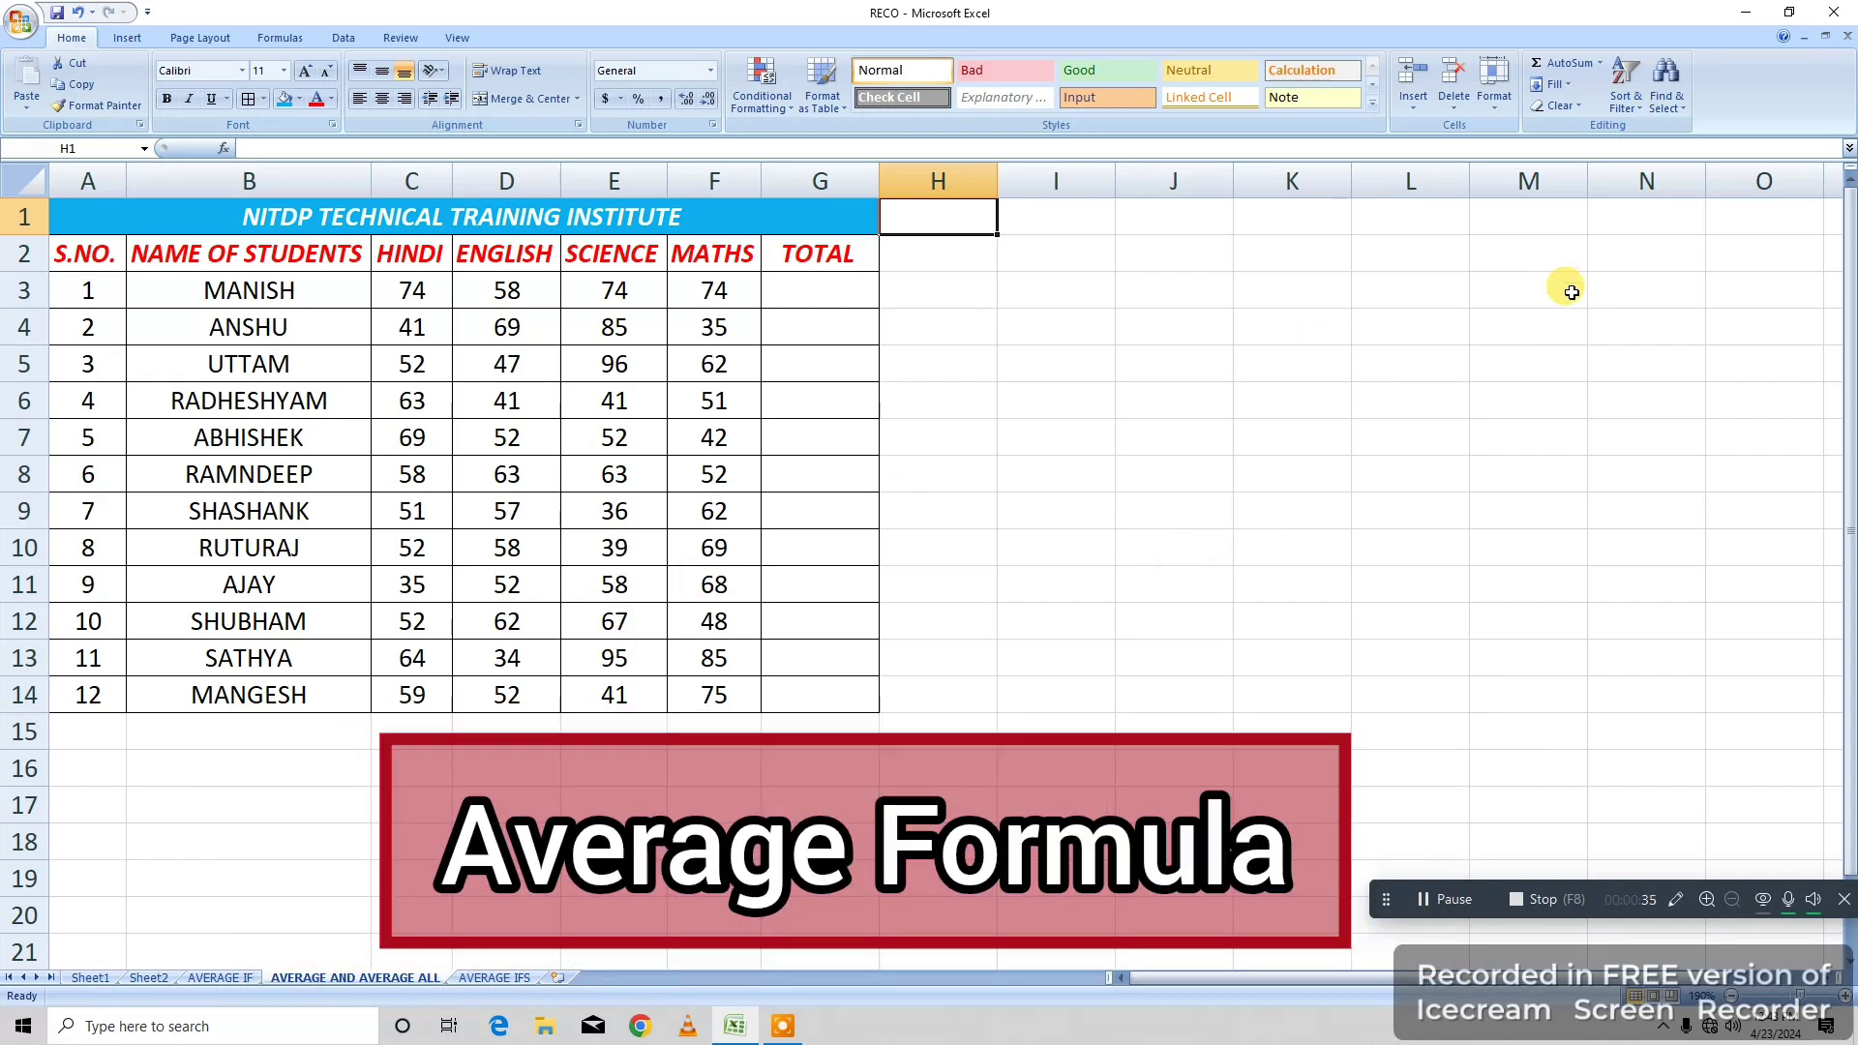
# Enter the labels AVERAGE in cell M3 and AVERAGE ALL in cell M4.
pyautogui.click(1532, 291)
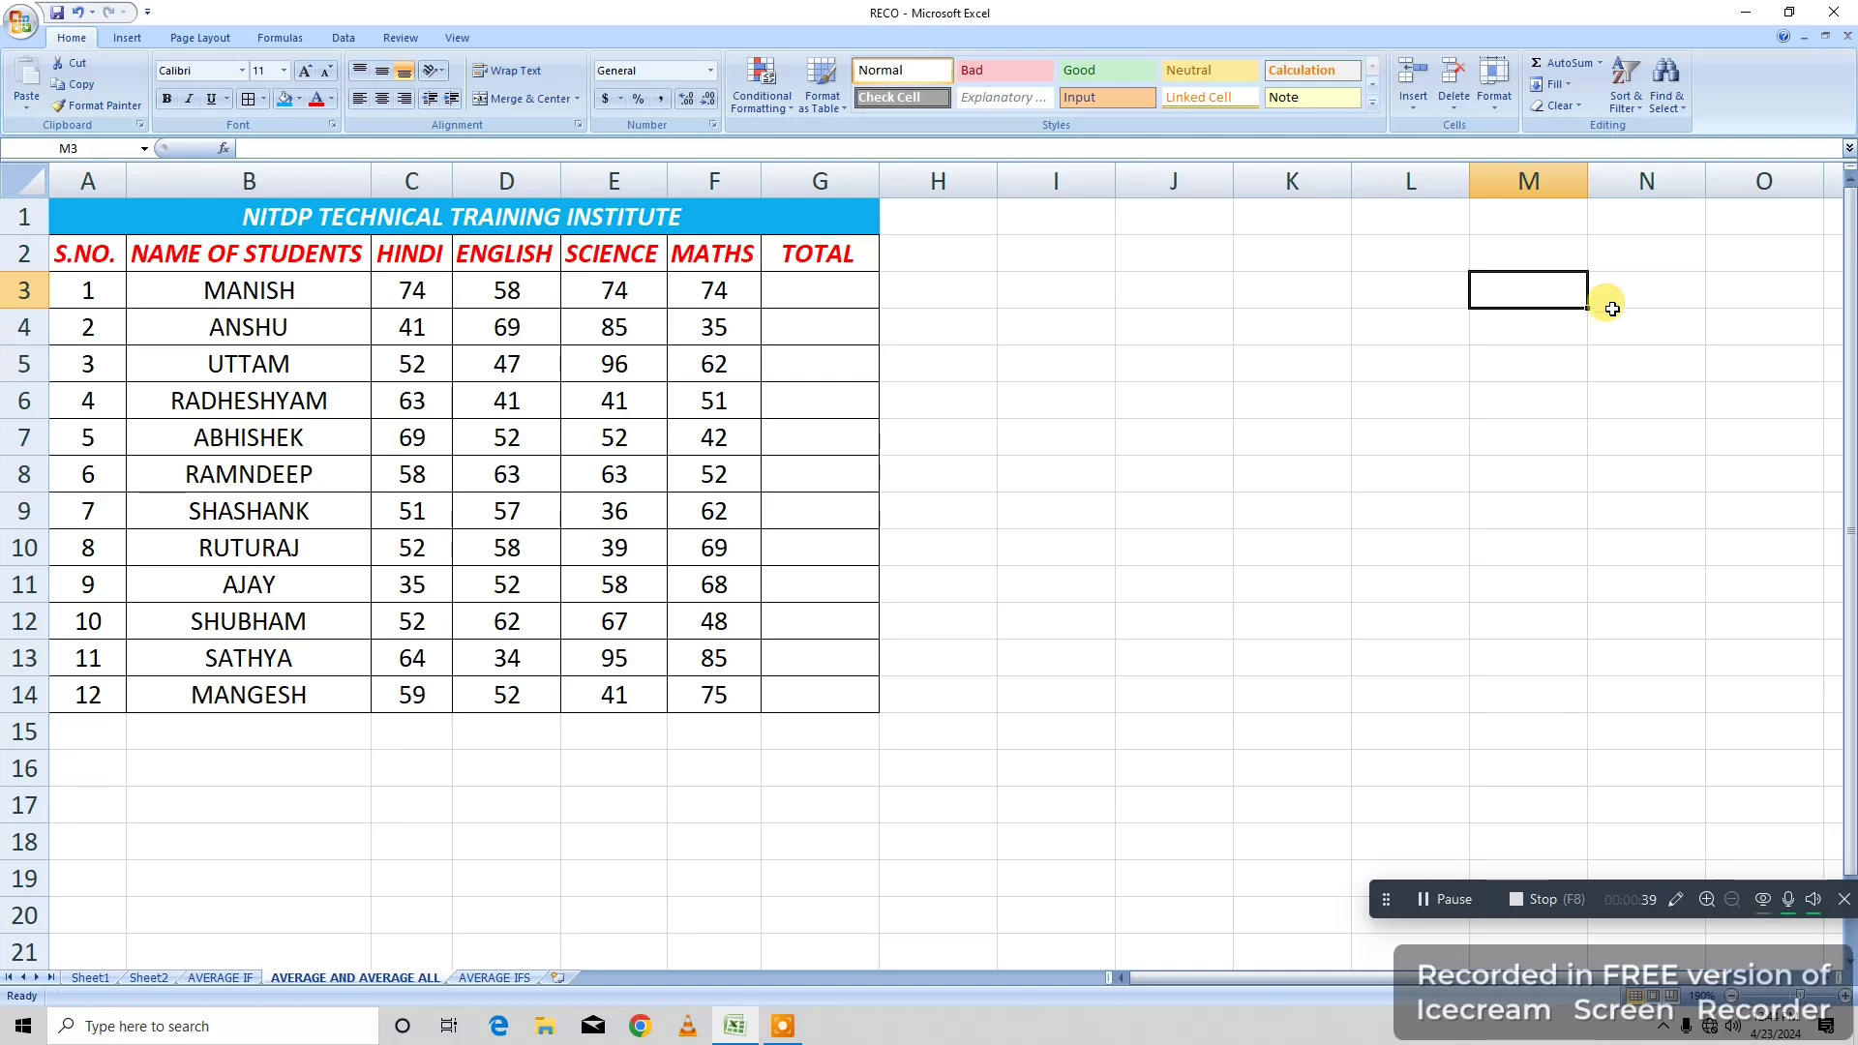
pyautogui.write('AVERAGE')
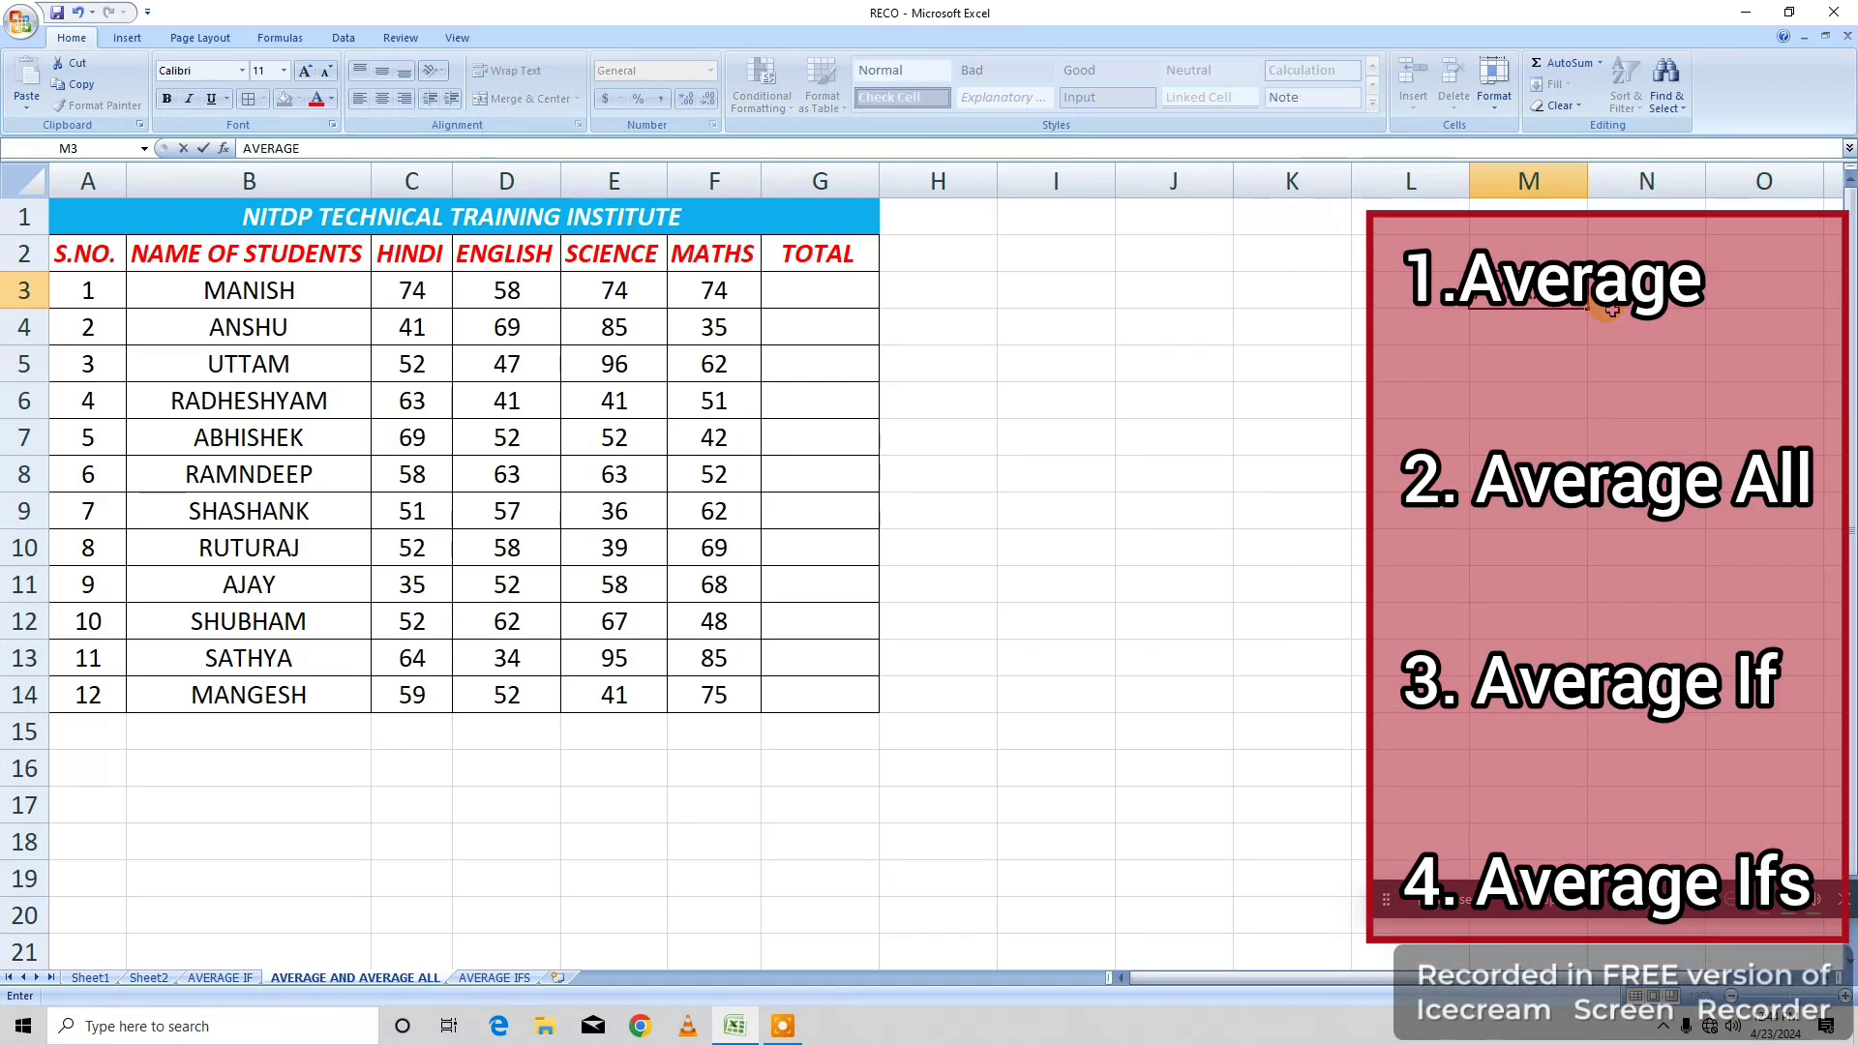
pyautogui.press('Return')
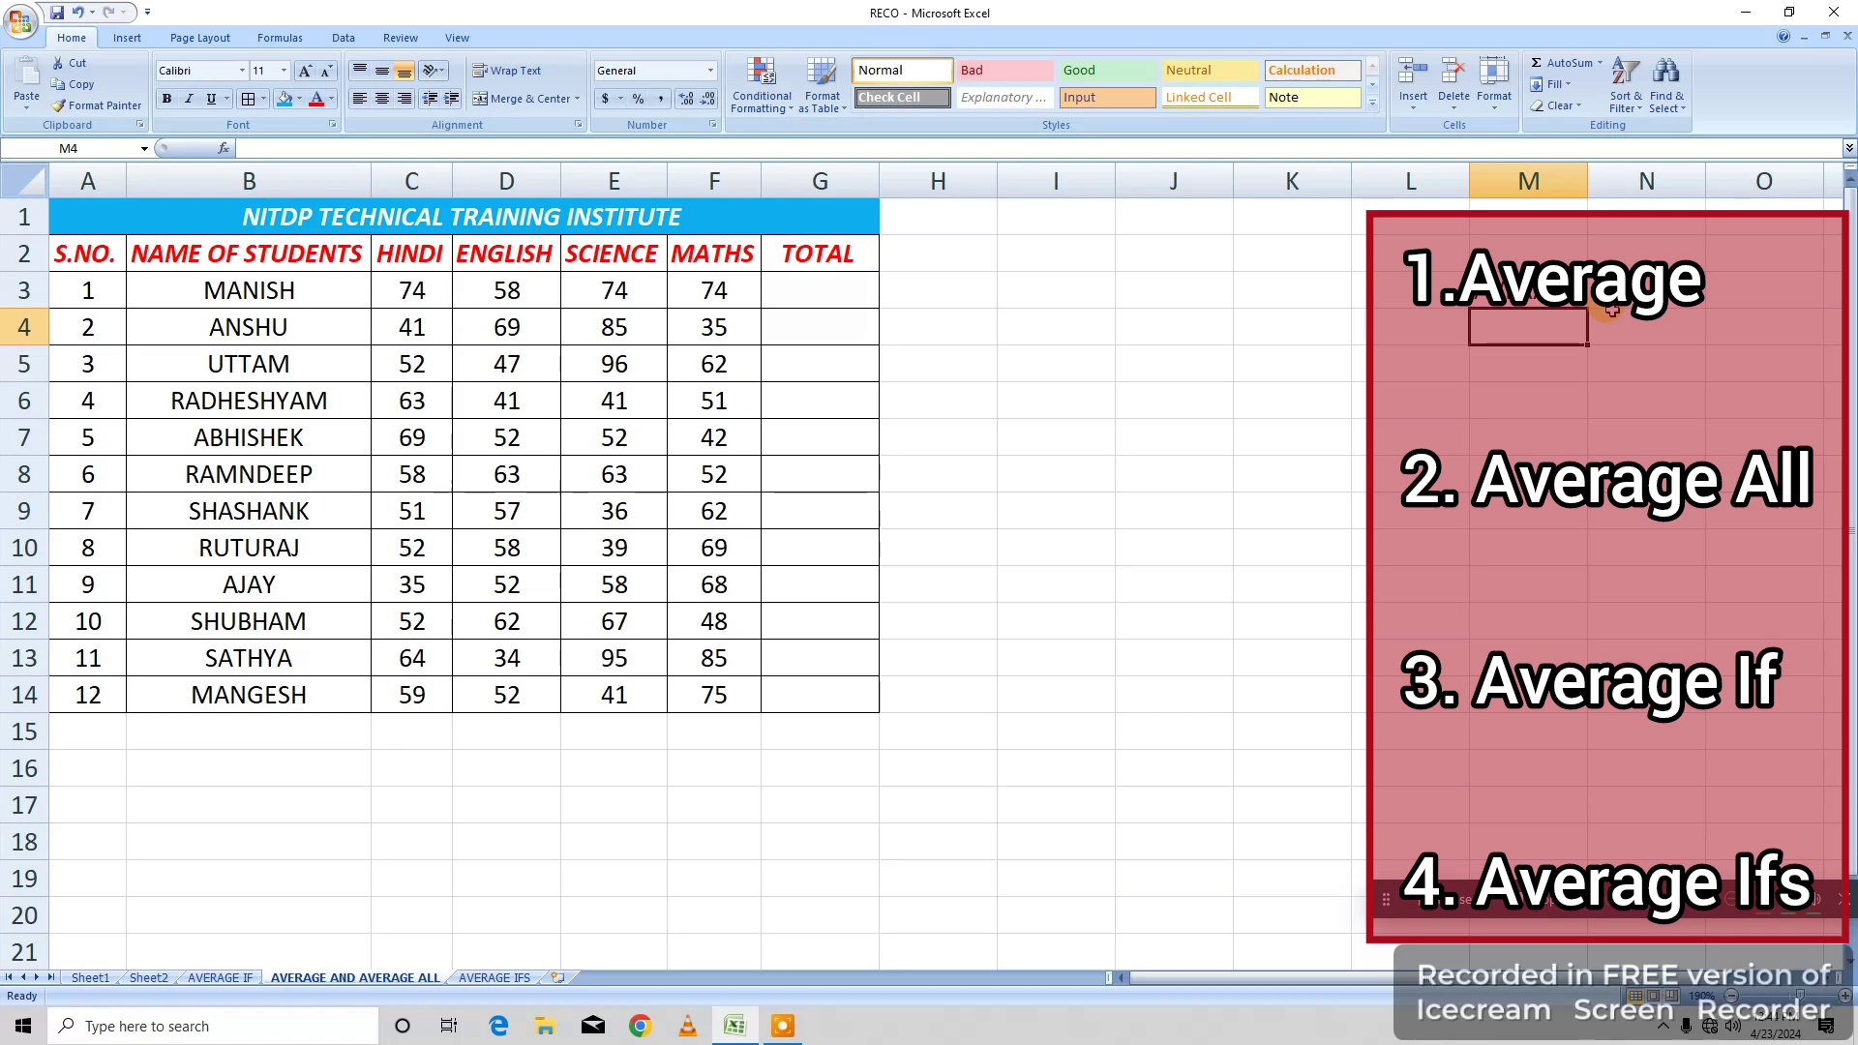
pyautogui.write('AVER')
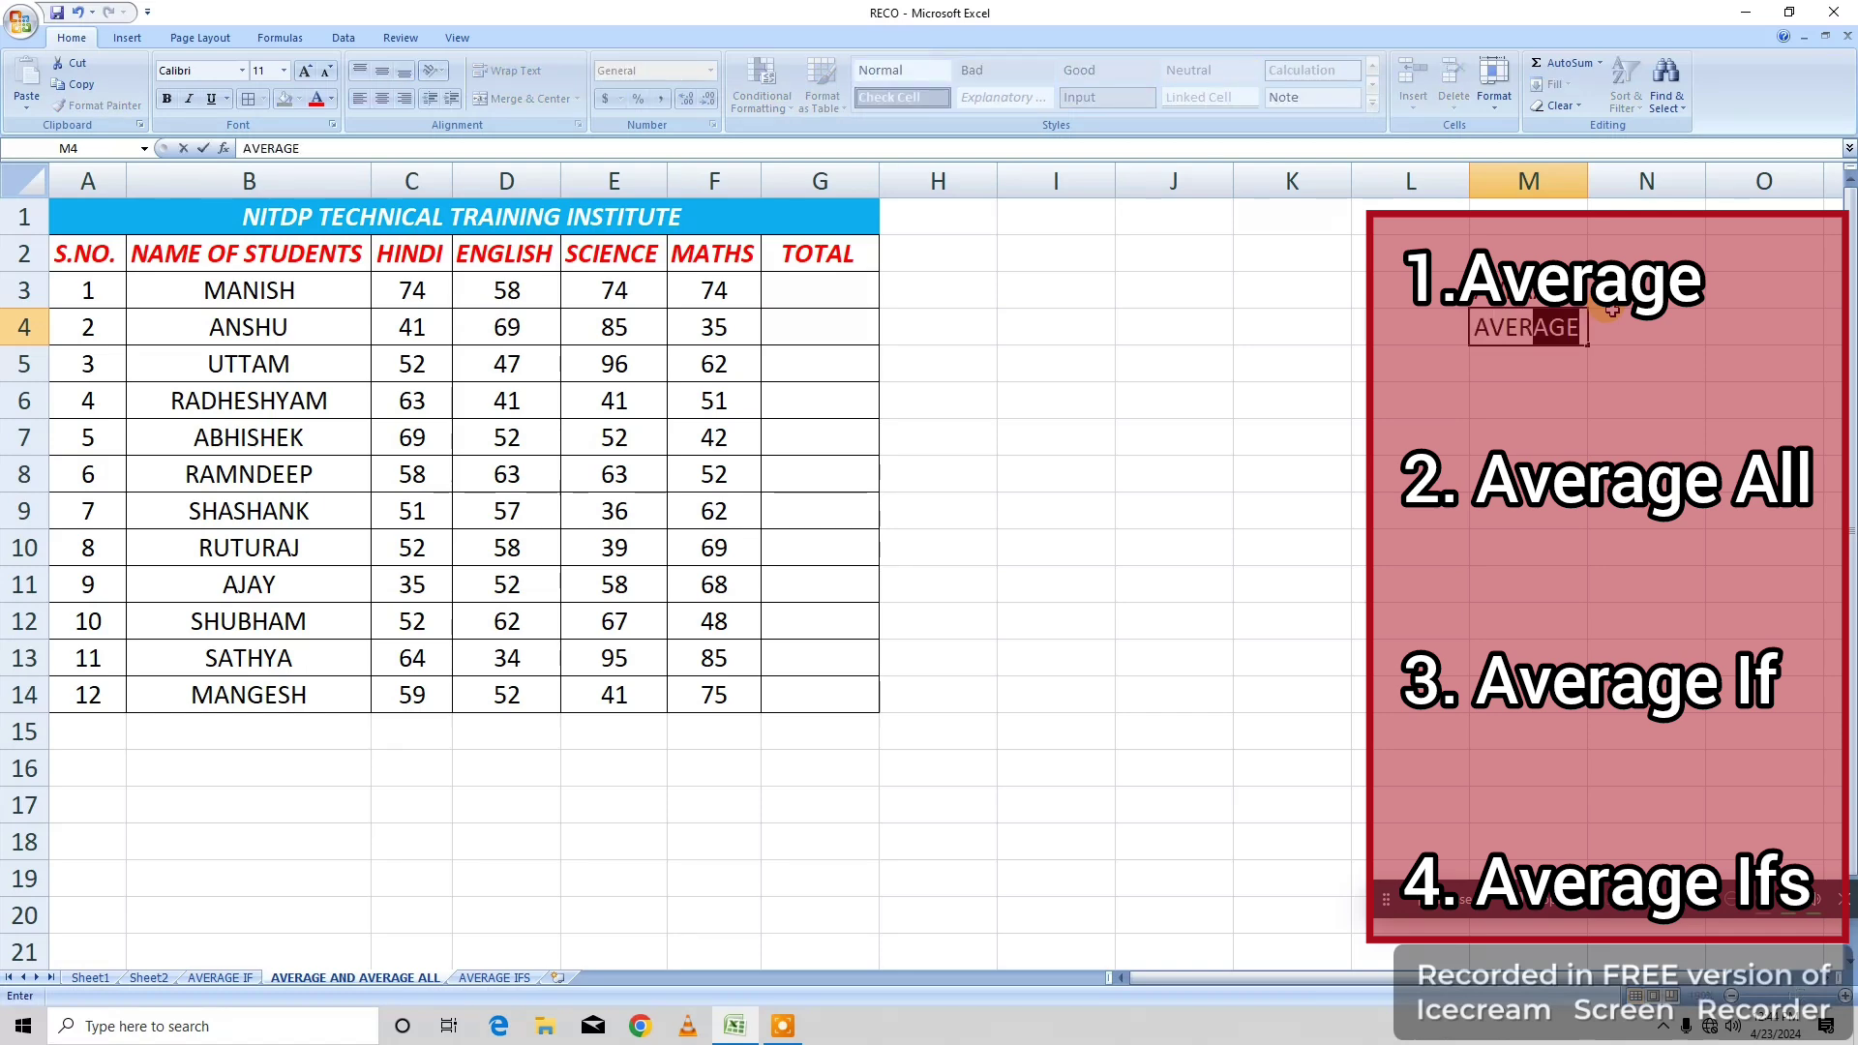
pyautogui.click(1614, 317)
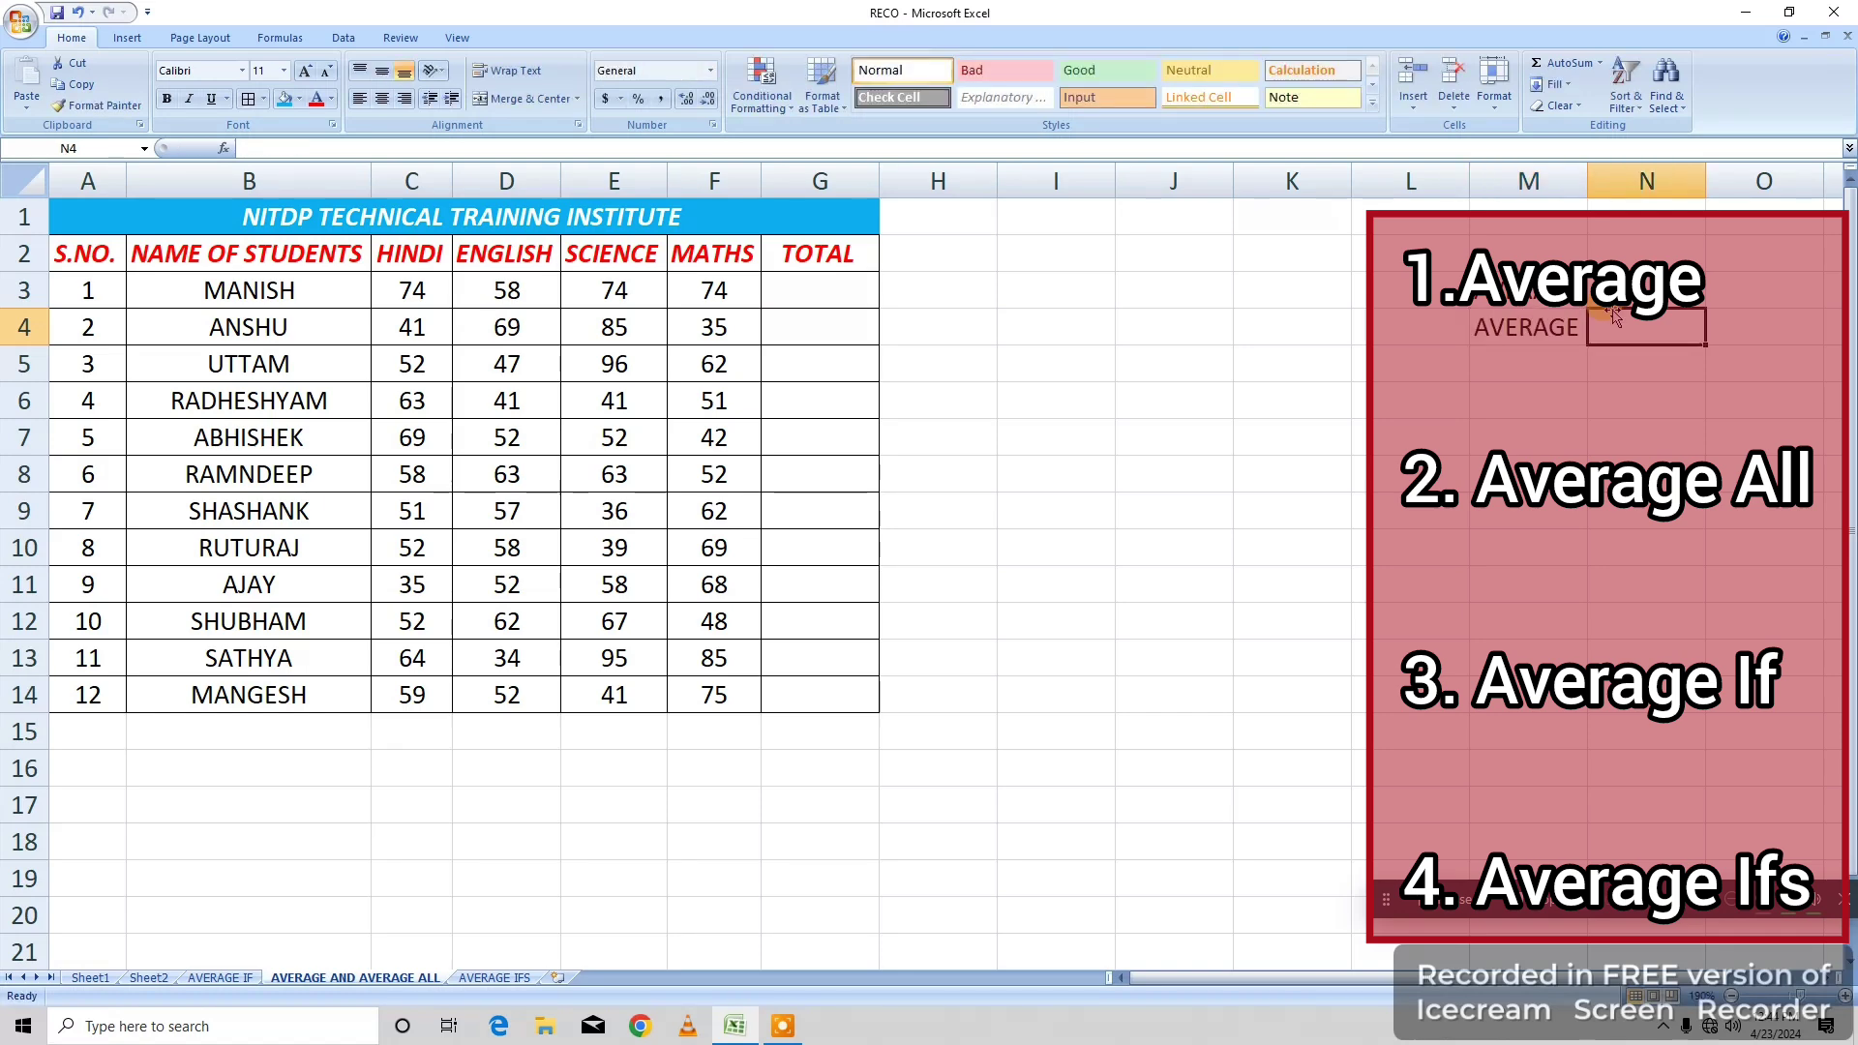
pyautogui.press('Left')
pyautogui.press('F2')
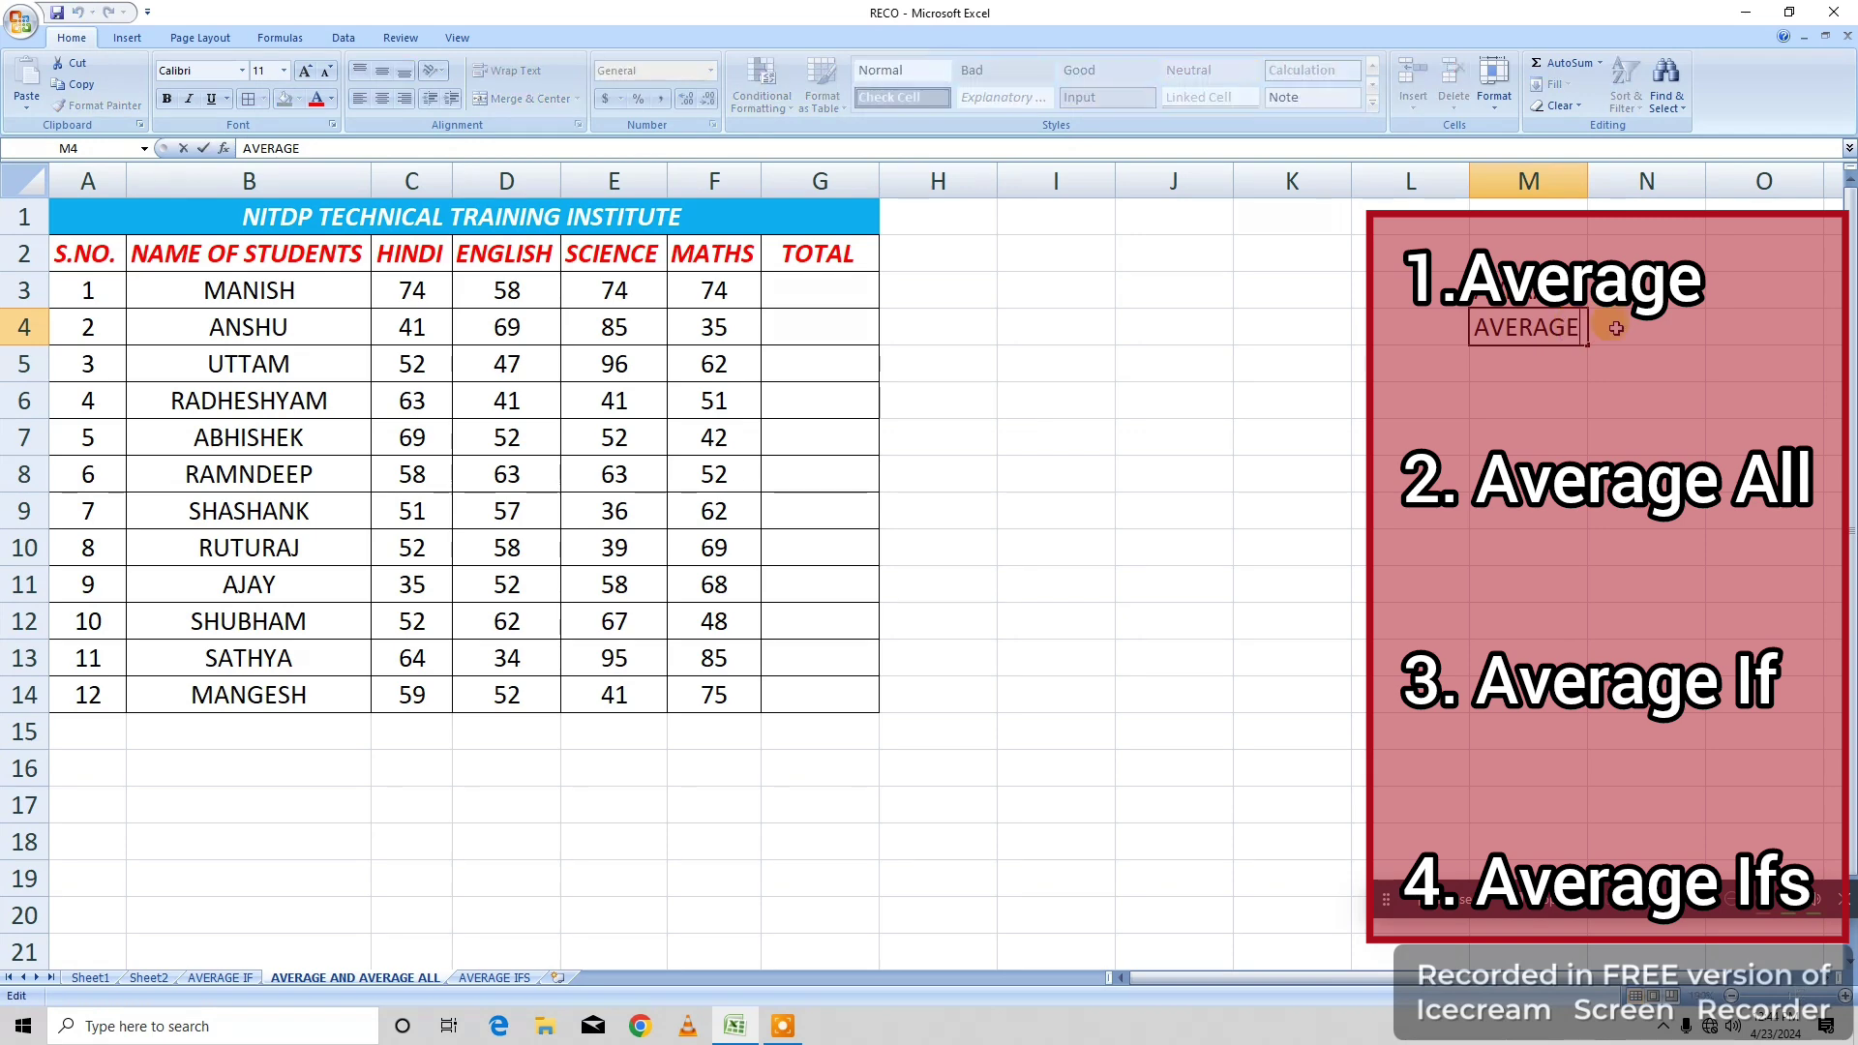
pyautogui.write('ALL')
pyautogui.press('Return')
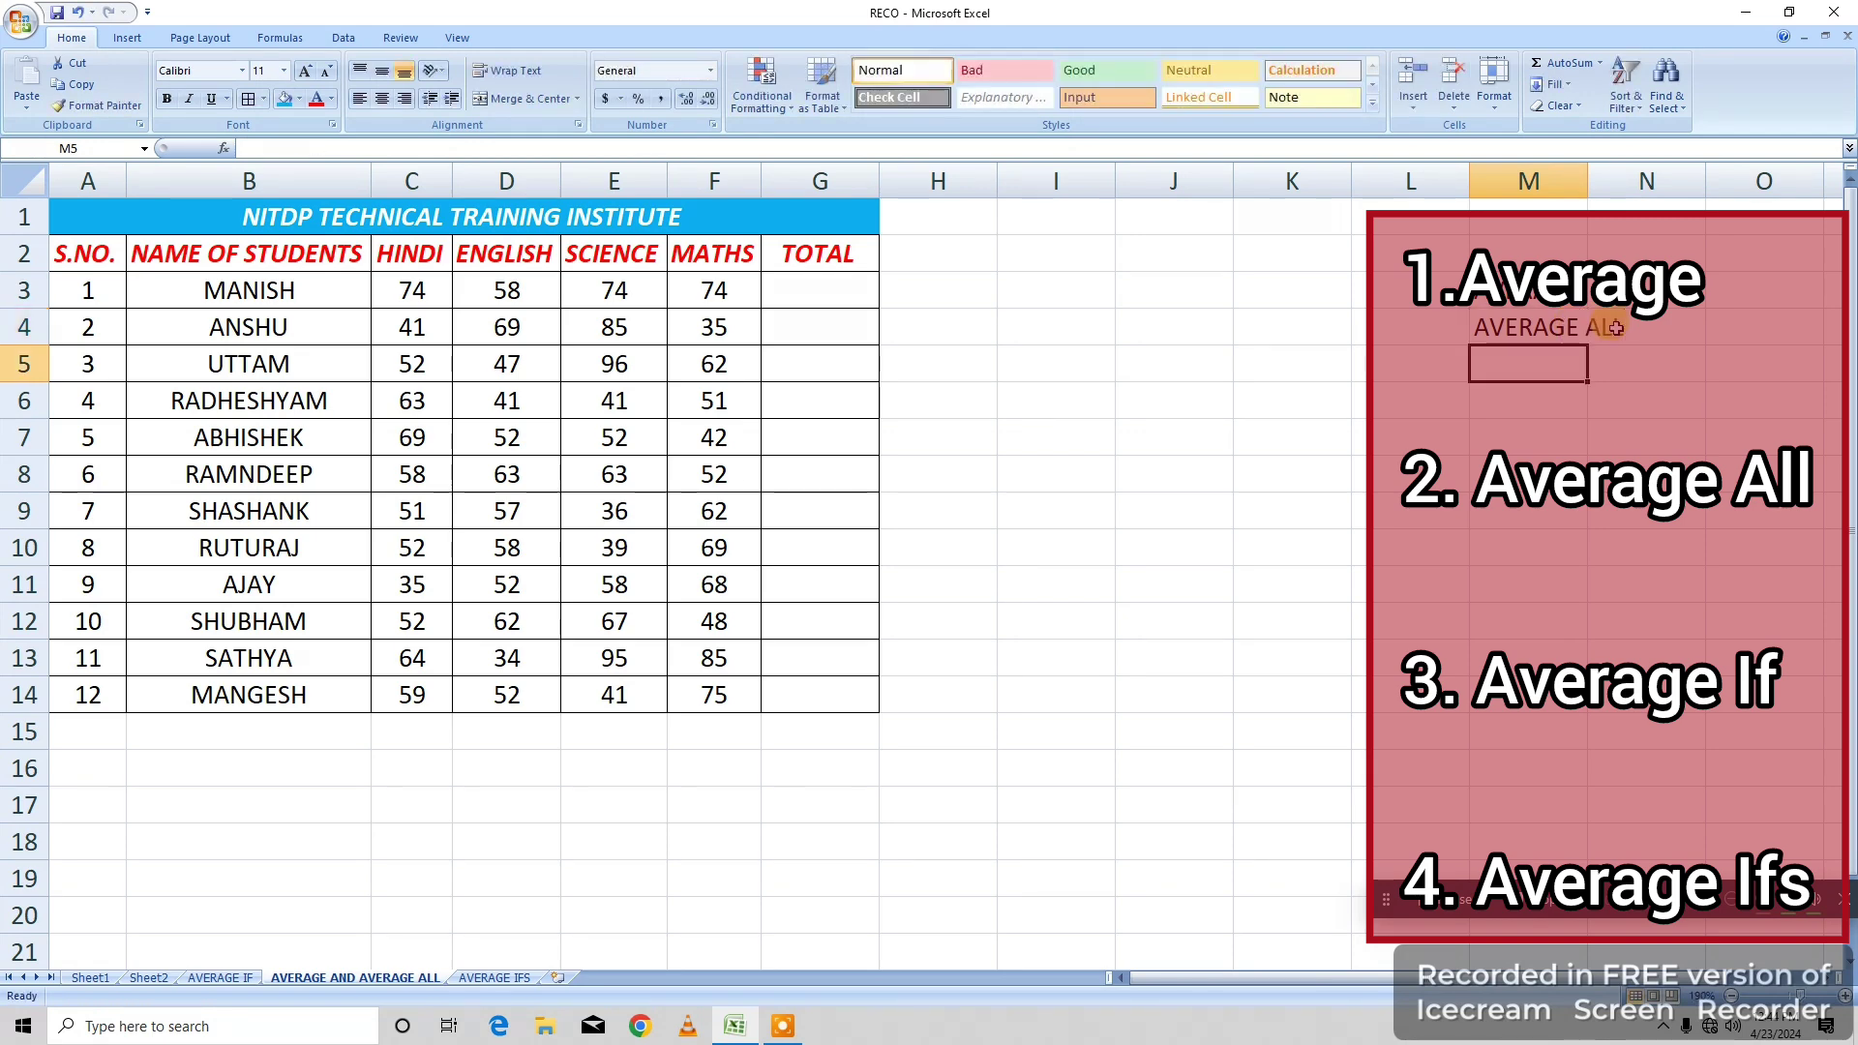
# Add the labels AVERAGEIF in cell M5 and AVERAGEIFS in cell M6.
pyautogui.write('AVERA')
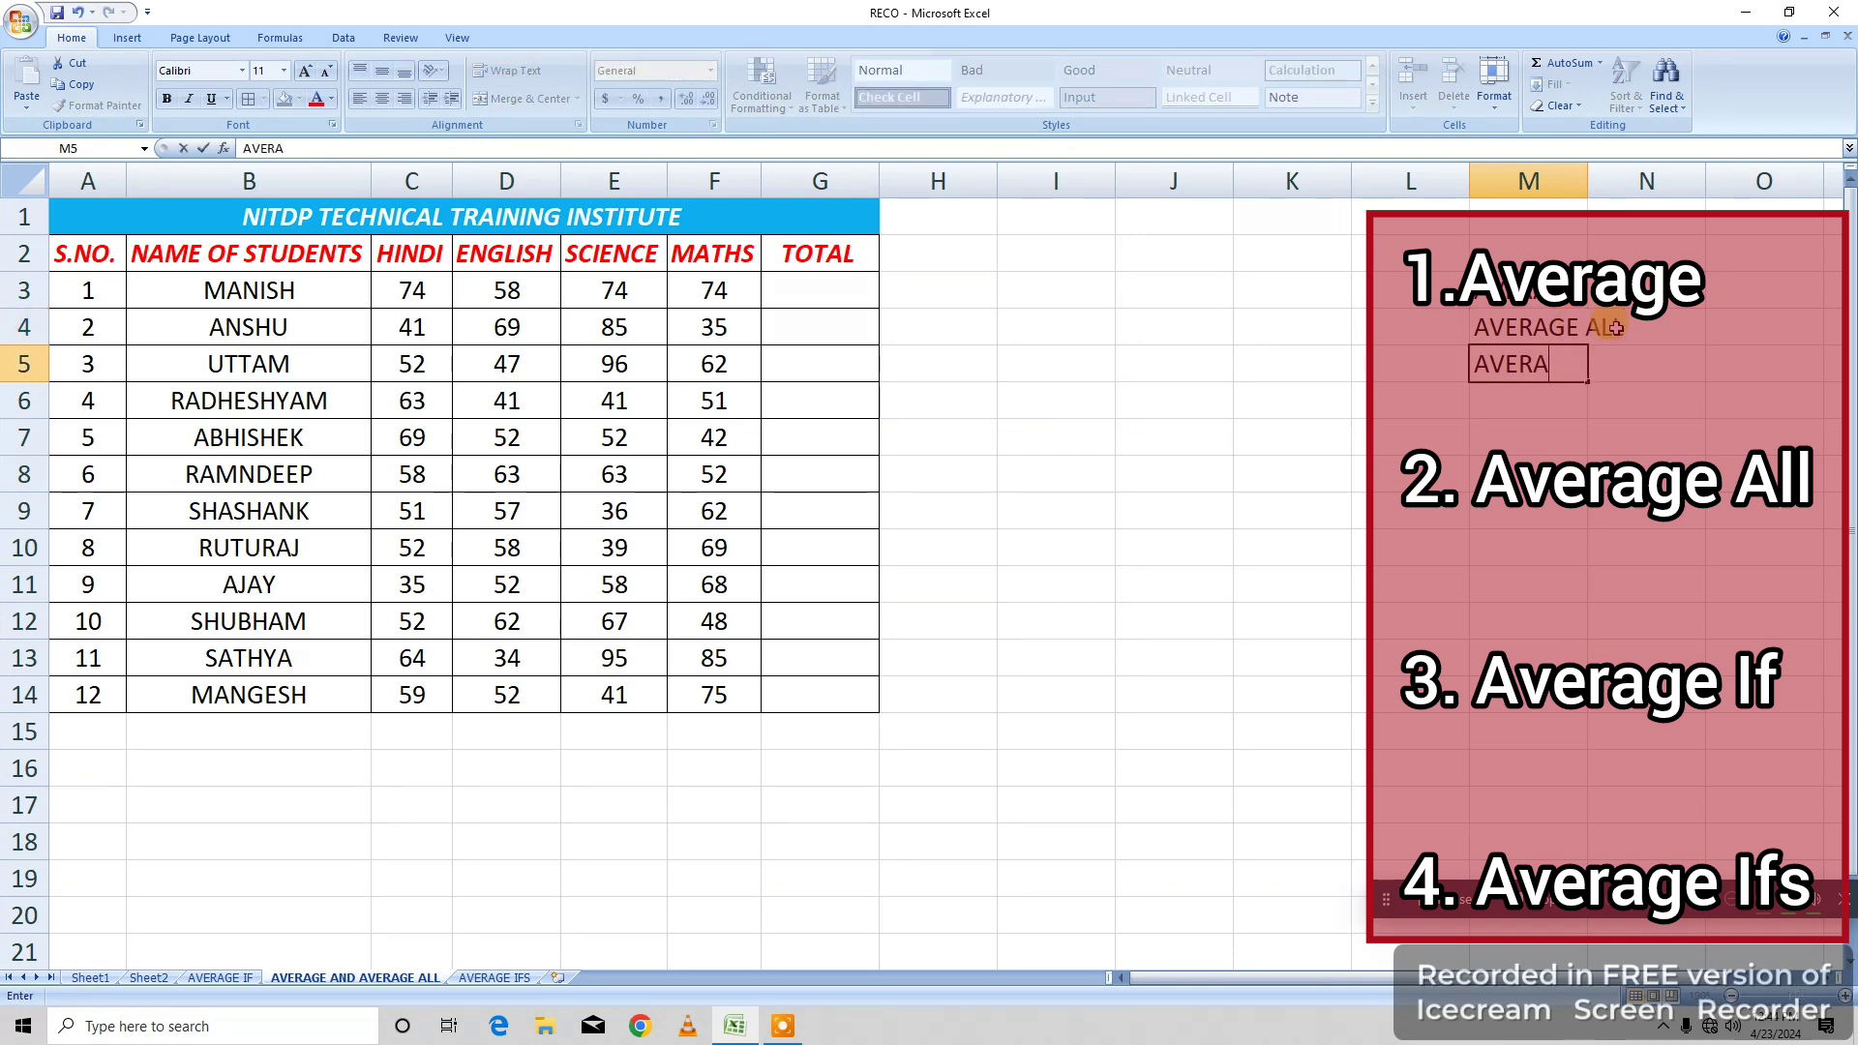
pyautogui.write('GEI9')
pyautogui.press('Return')
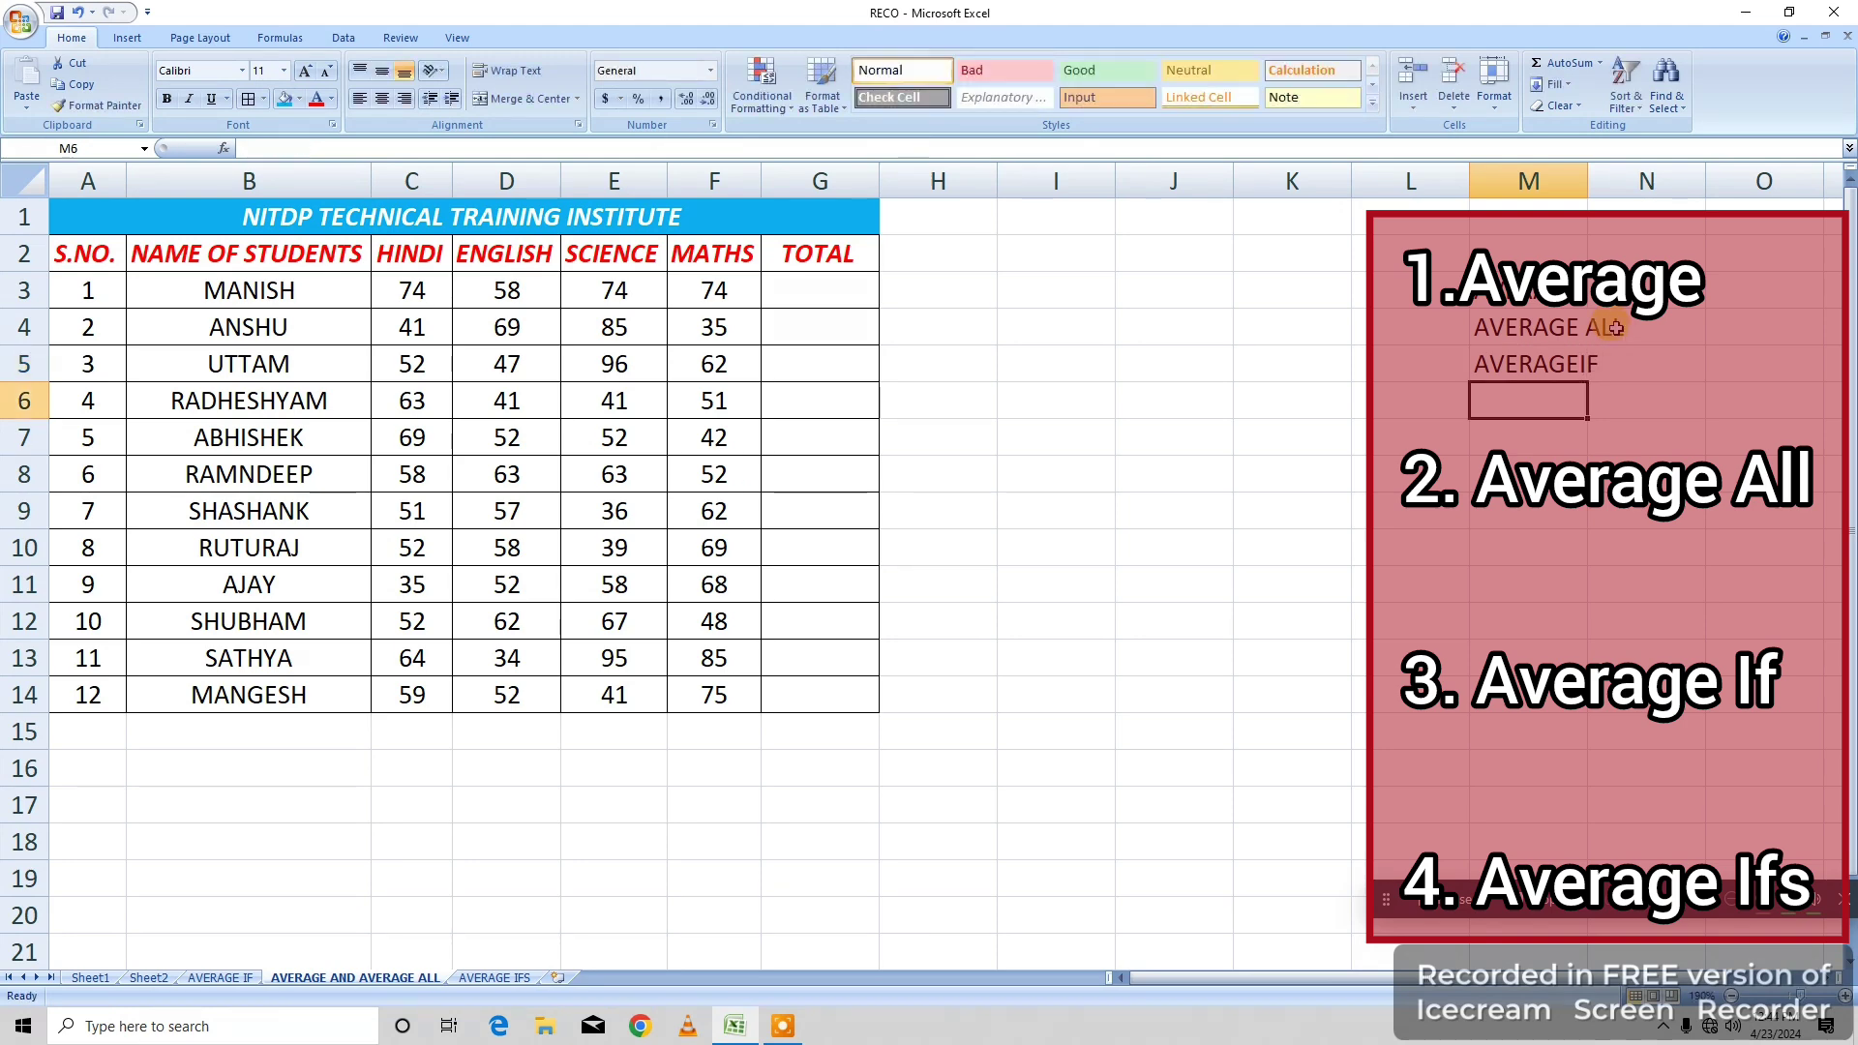
pyautogui.write('AVERAGE')
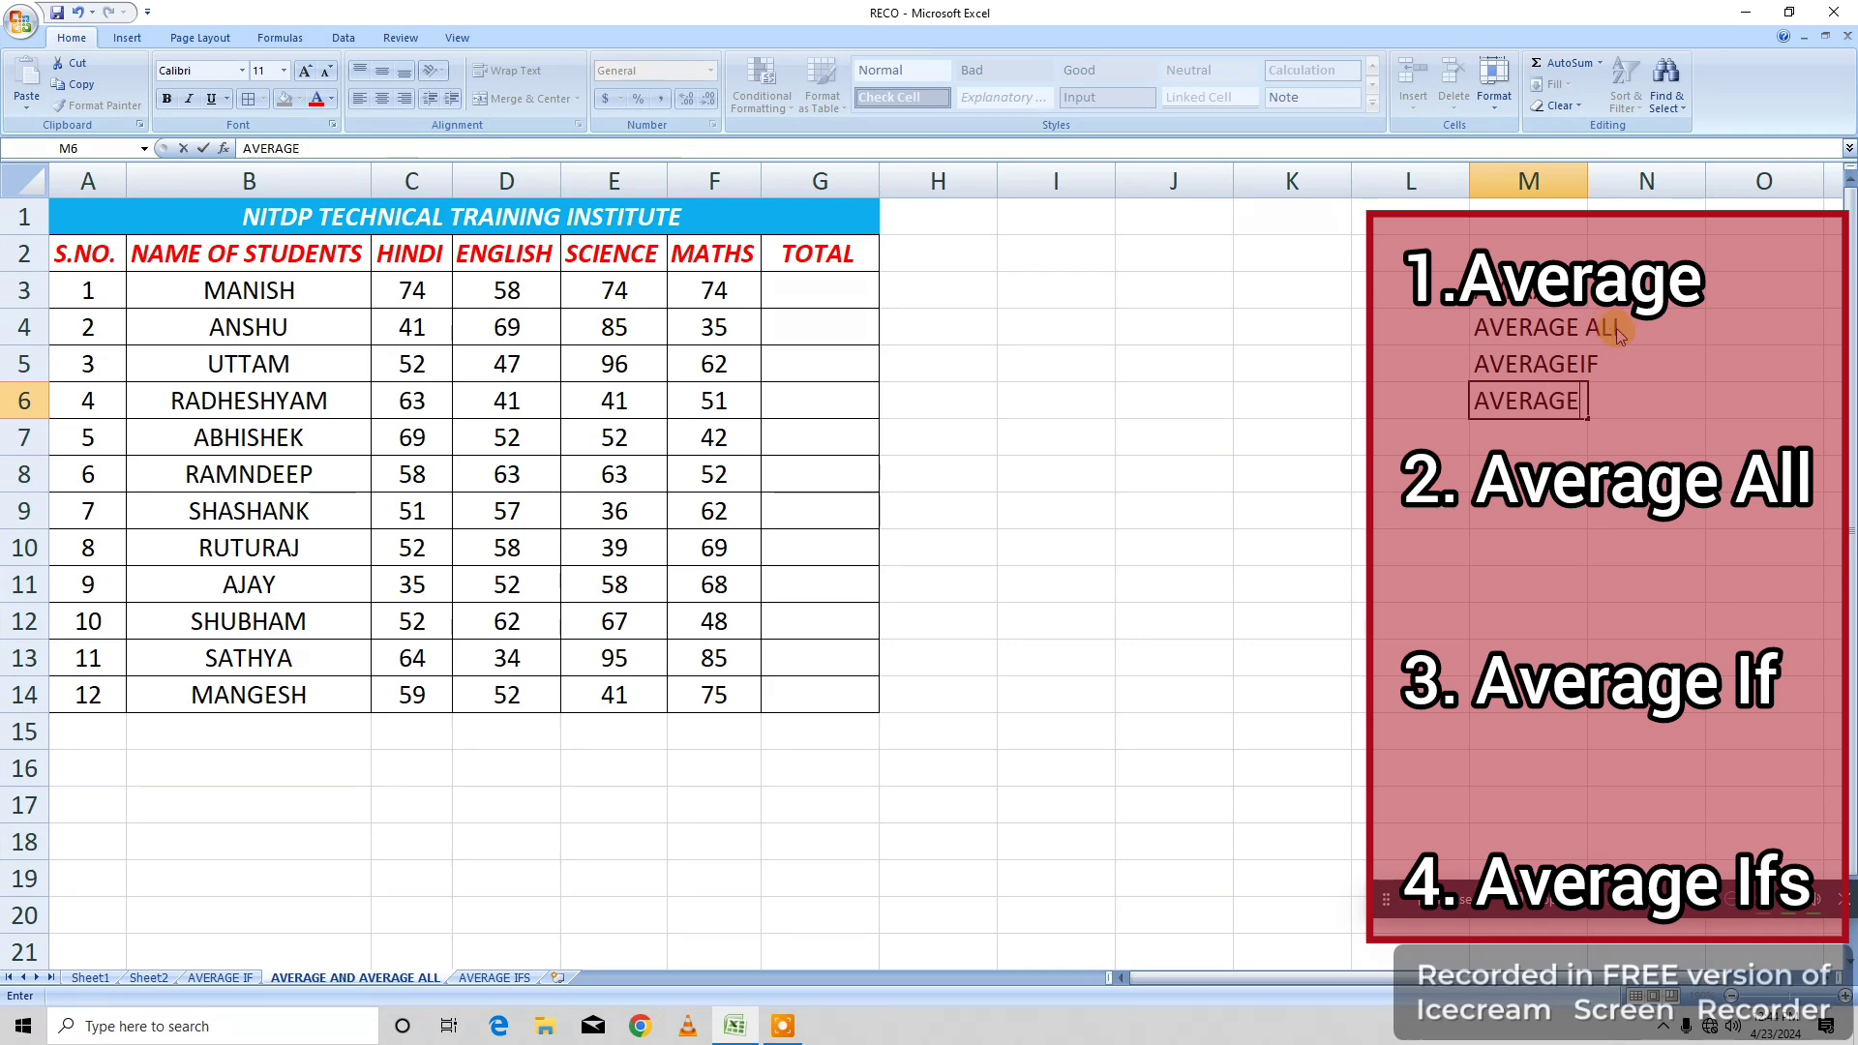
pyautogui.write('IFS')
pyautogui.press('Return')
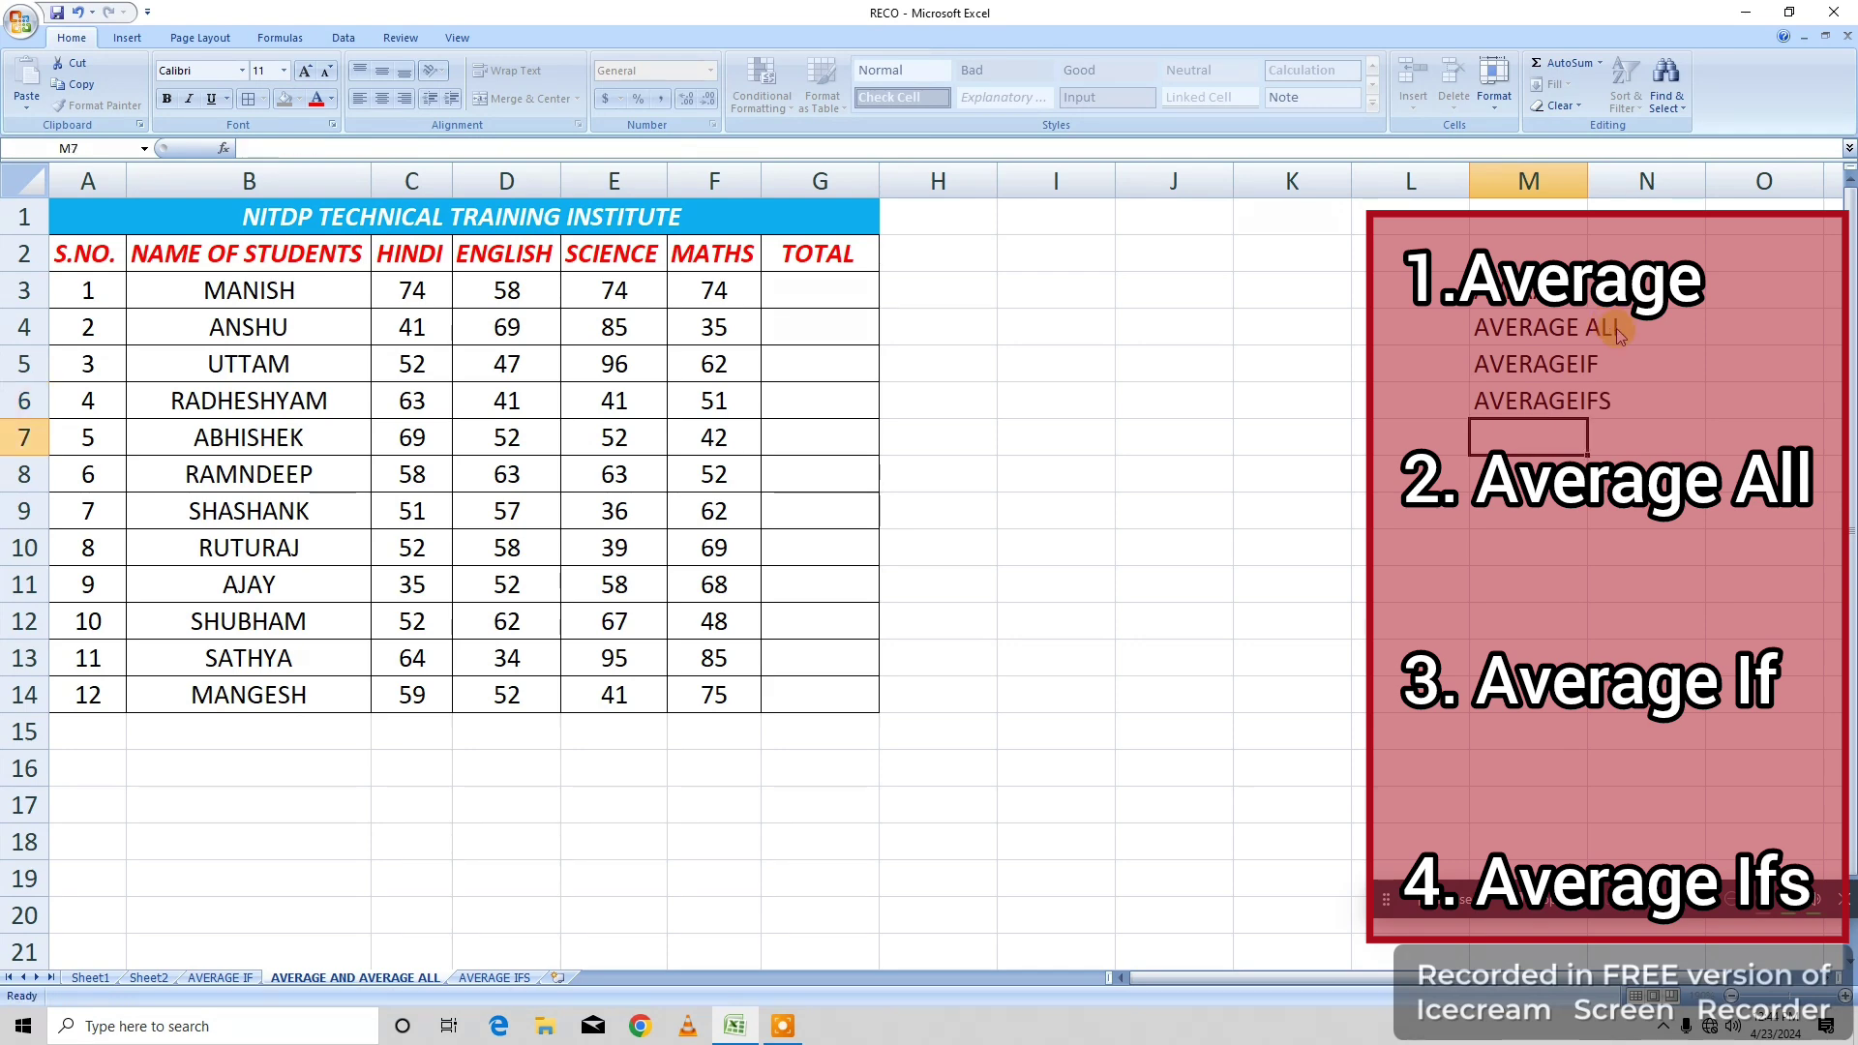
# Fit column M to its text and put borders around all cells of the function list M3:M6.
pyautogui.moveTo(1657, 372); pyautogui.dragTo(1520, 397)
pyautogui.doubleClick(1589, 181)
pyautogui.click(250, 98)
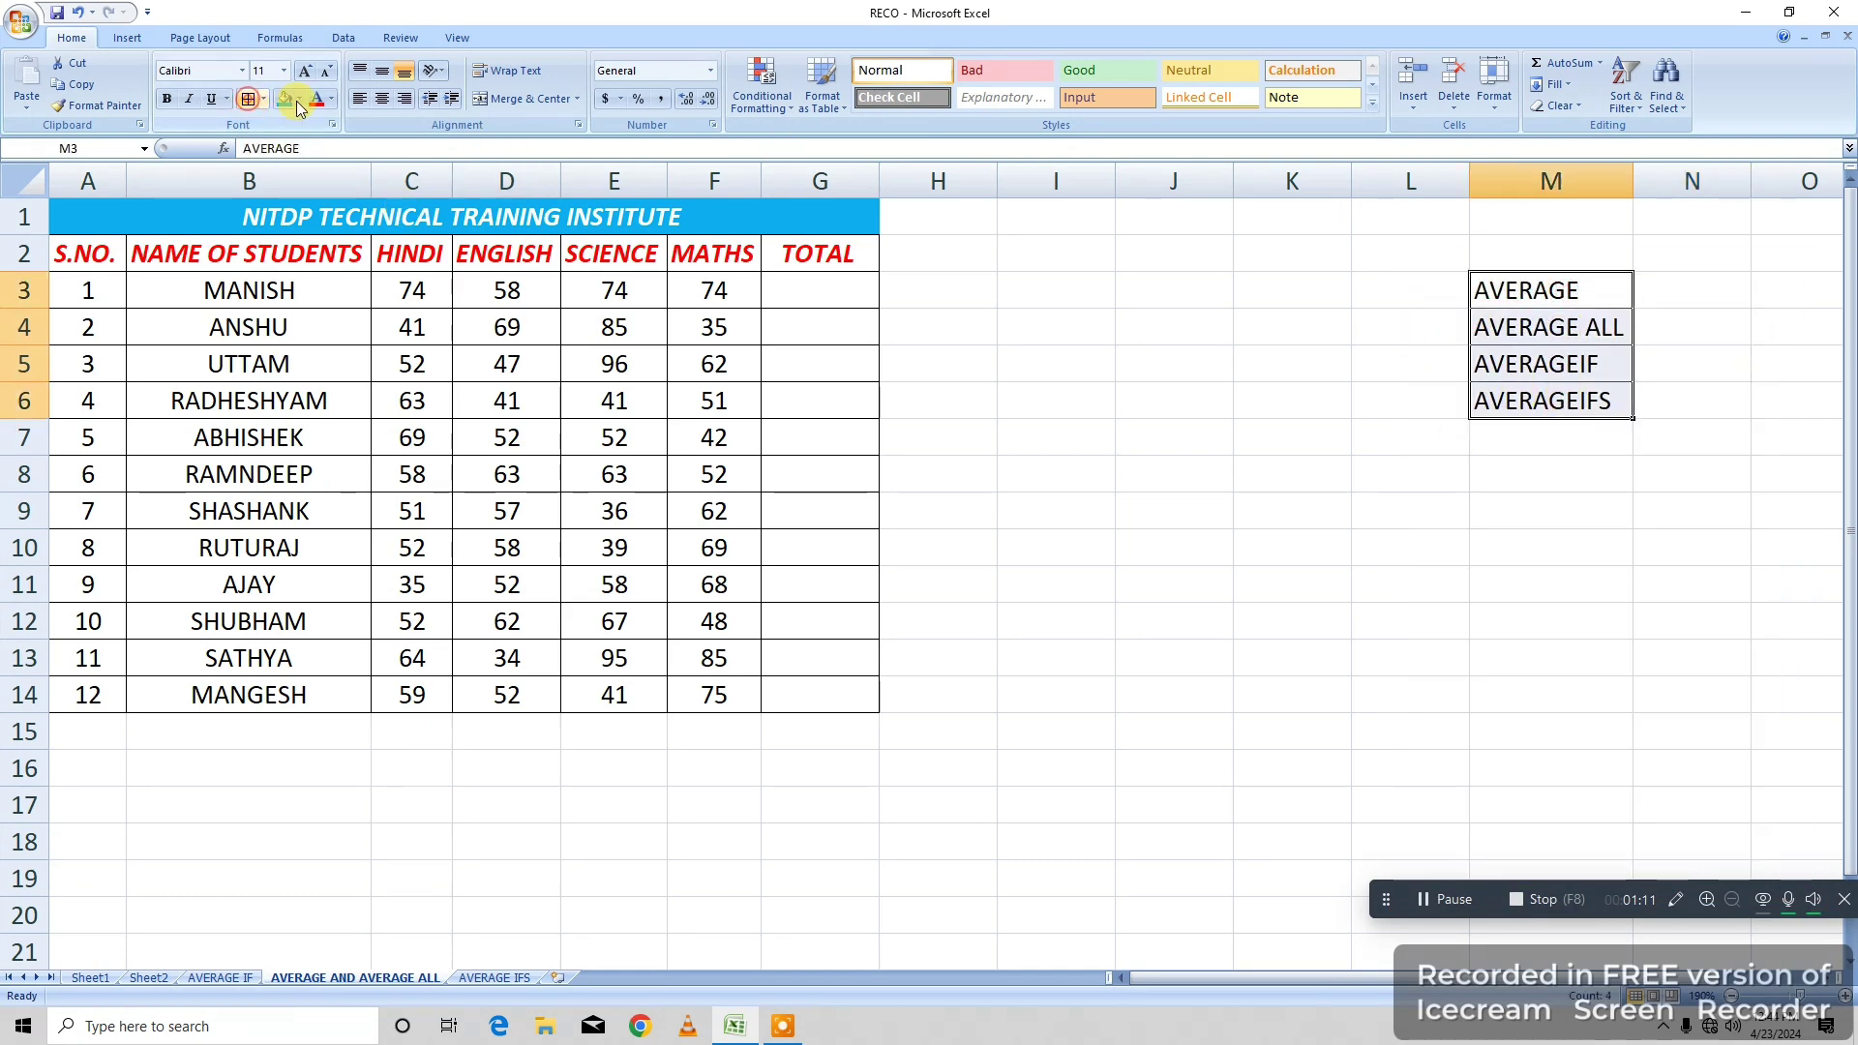
pyautogui.click(1365, 329)
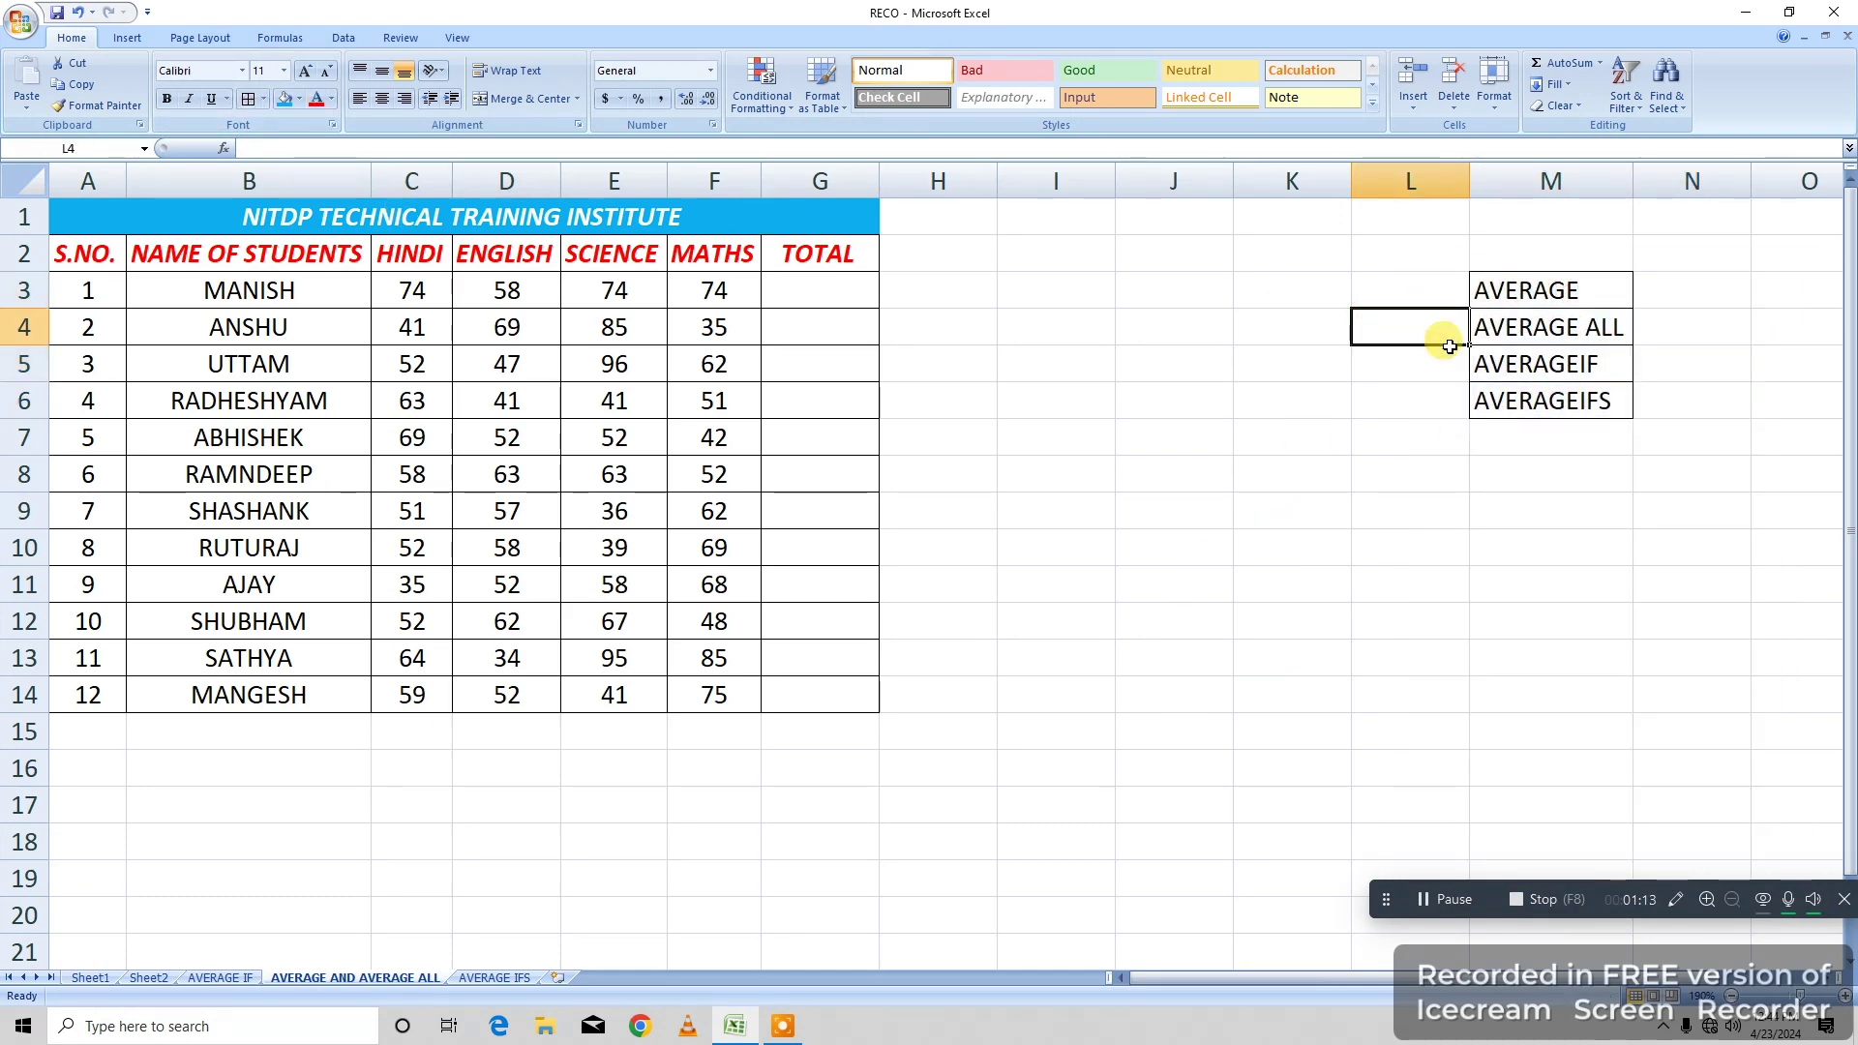
# Review the list of average functions and the student name and subject headings of the marks table.
pyautogui.click(1538, 293)
pyautogui.click(1241, 390)
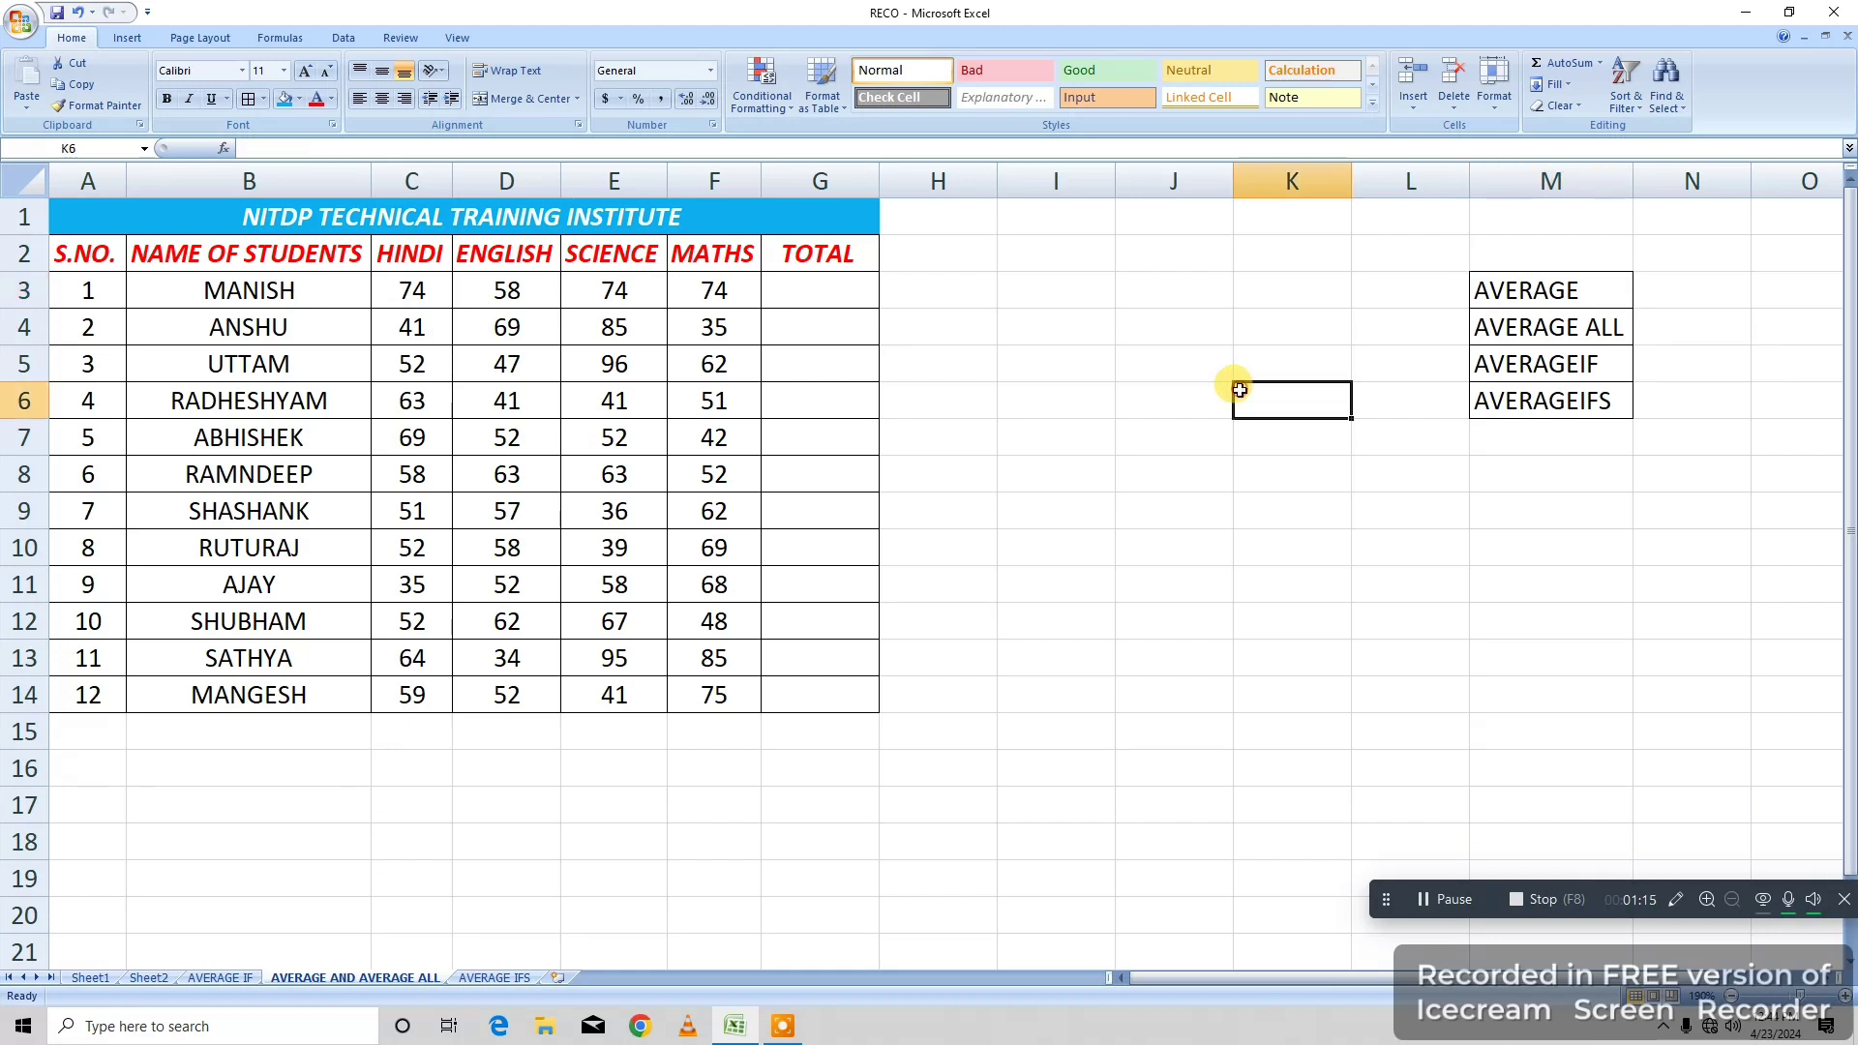
pyautogui.click(1085, 348)
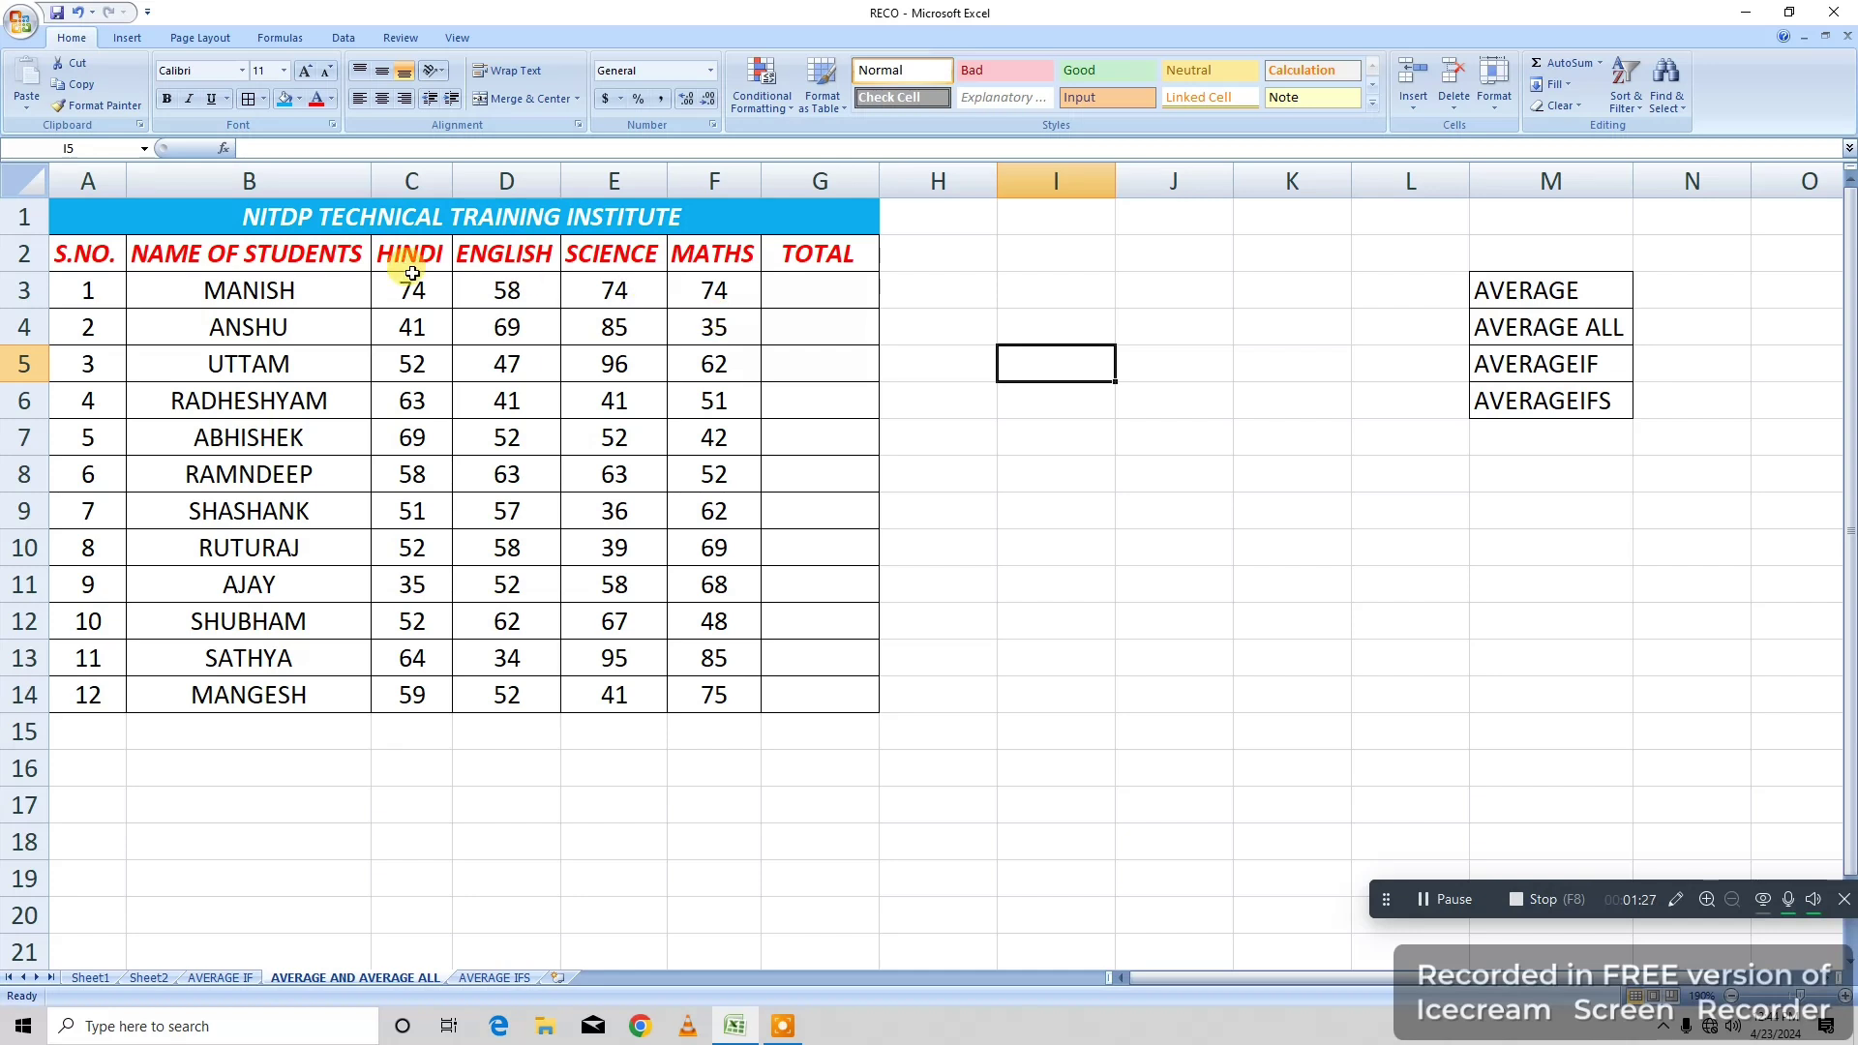
pyautogui.click(242, 255)
pyautogui.click(392, 262)
pyautogui.click(497, 258)
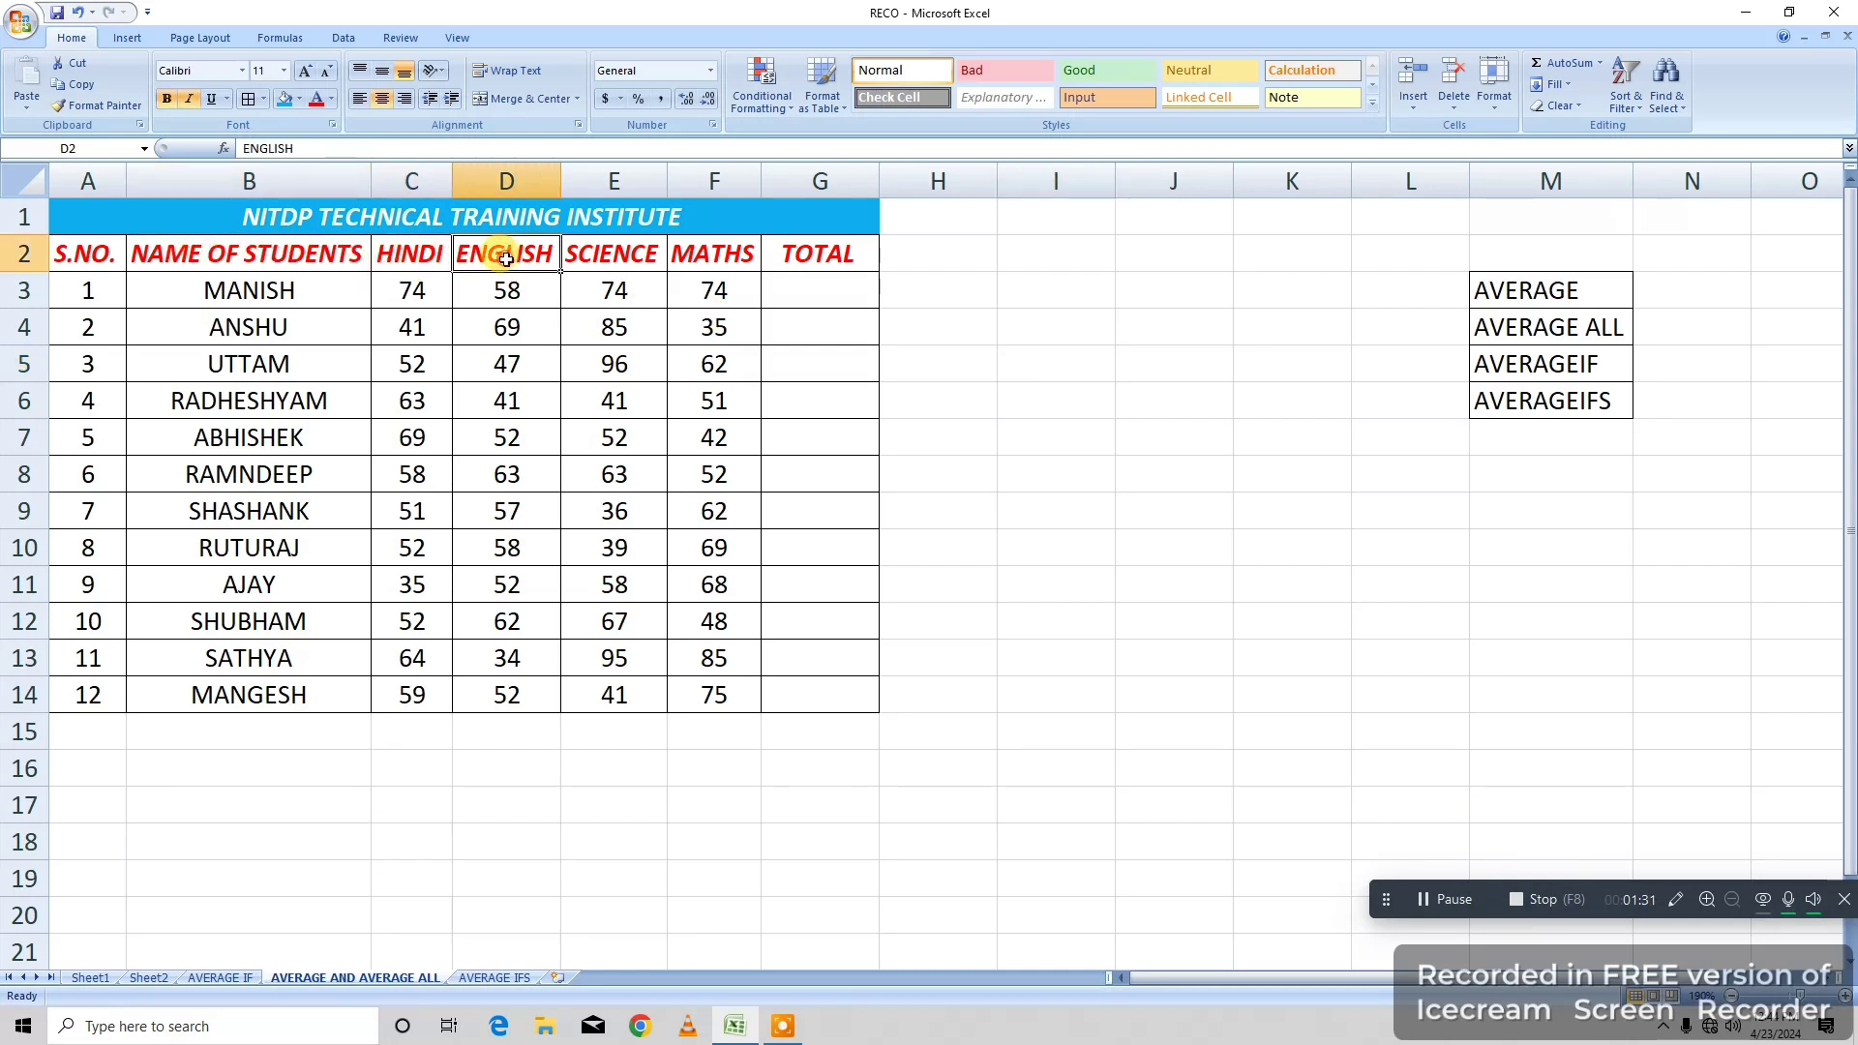
pyautogui.click(614, 257)
pyautogui.click(714, 258)
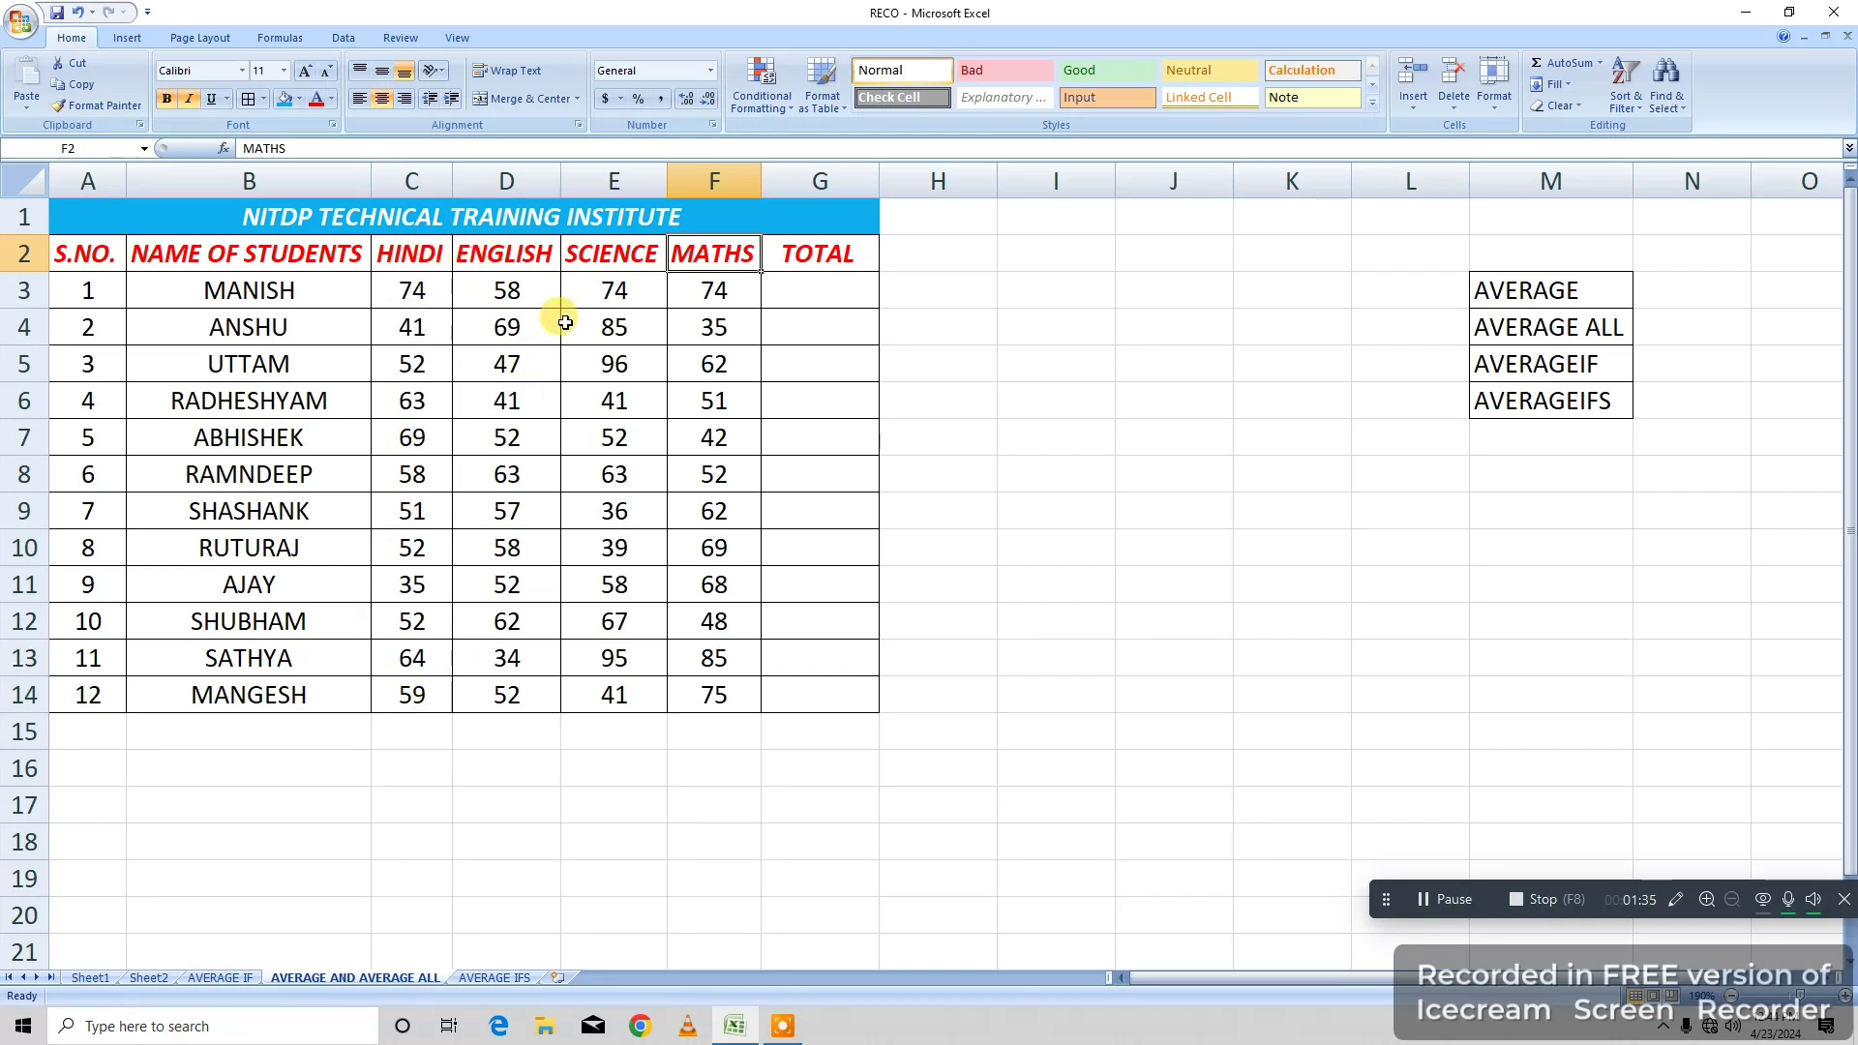
# Left-align the first student's total cell G3.
pyautogui.click(805, 288)
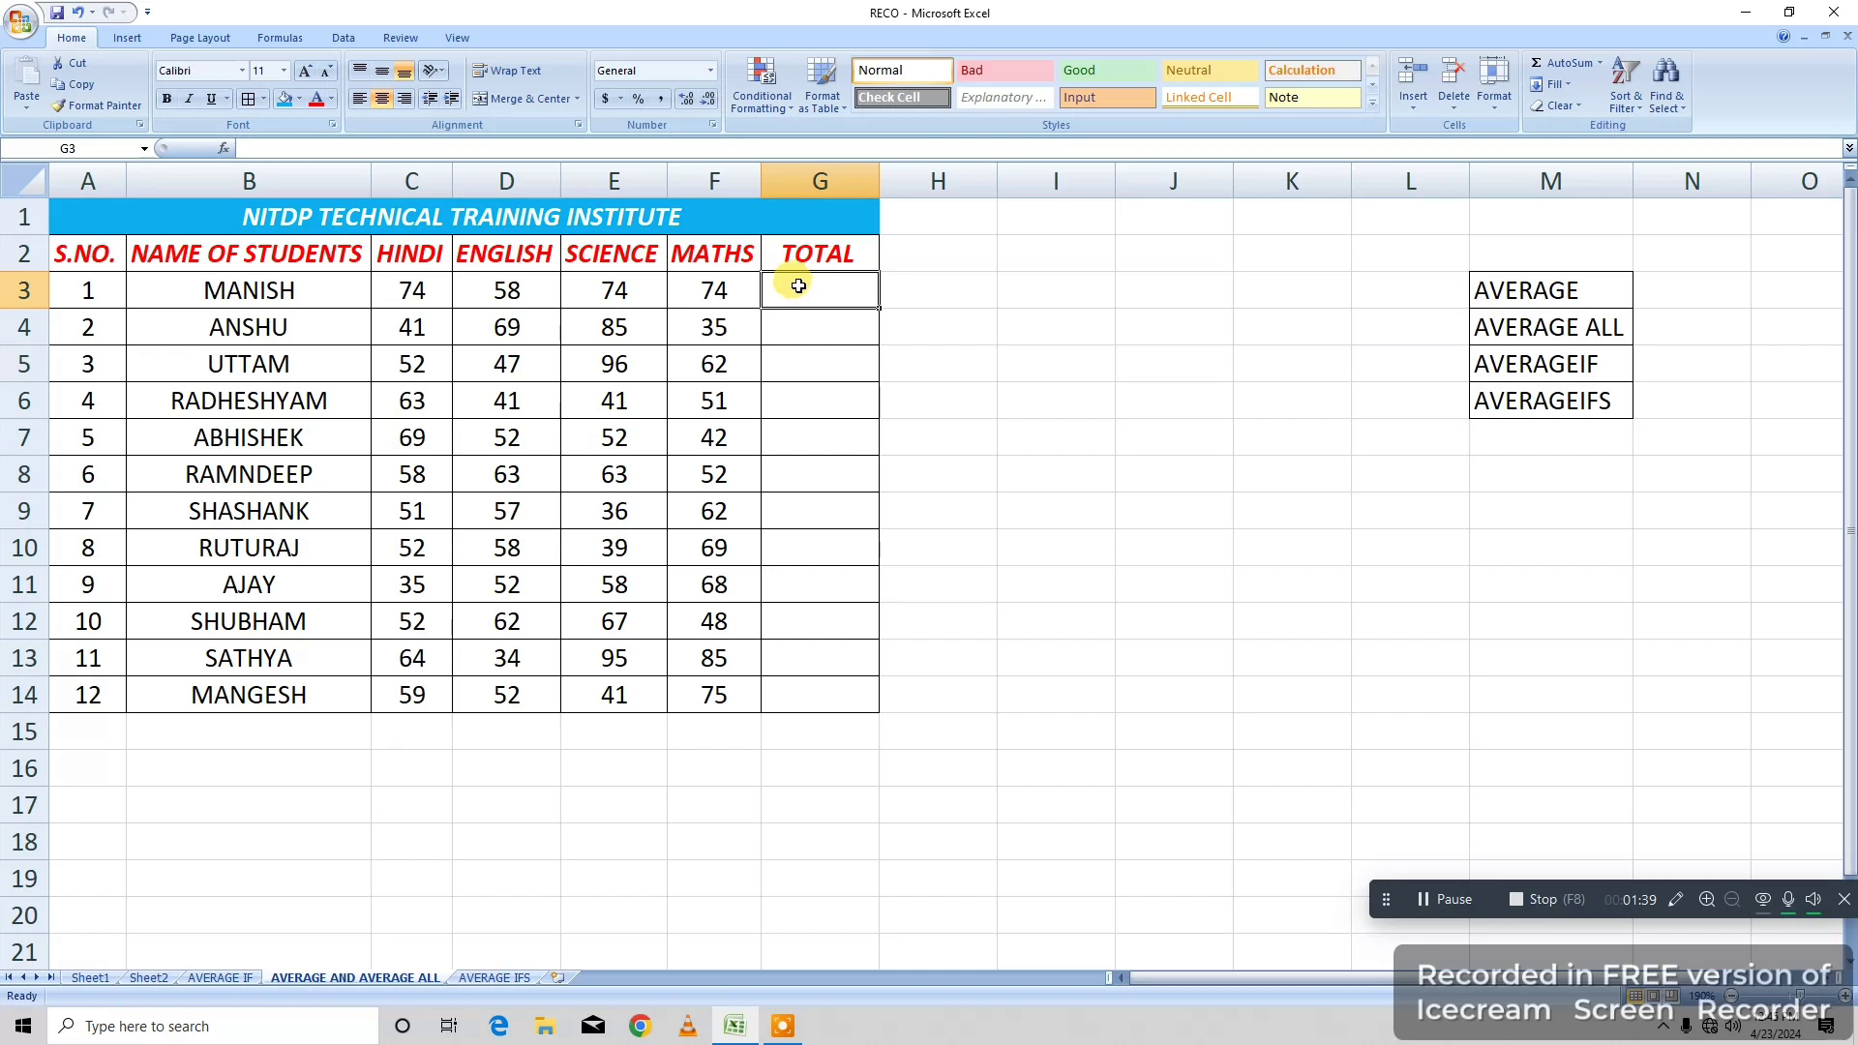
pyautogui.click(359, 98)
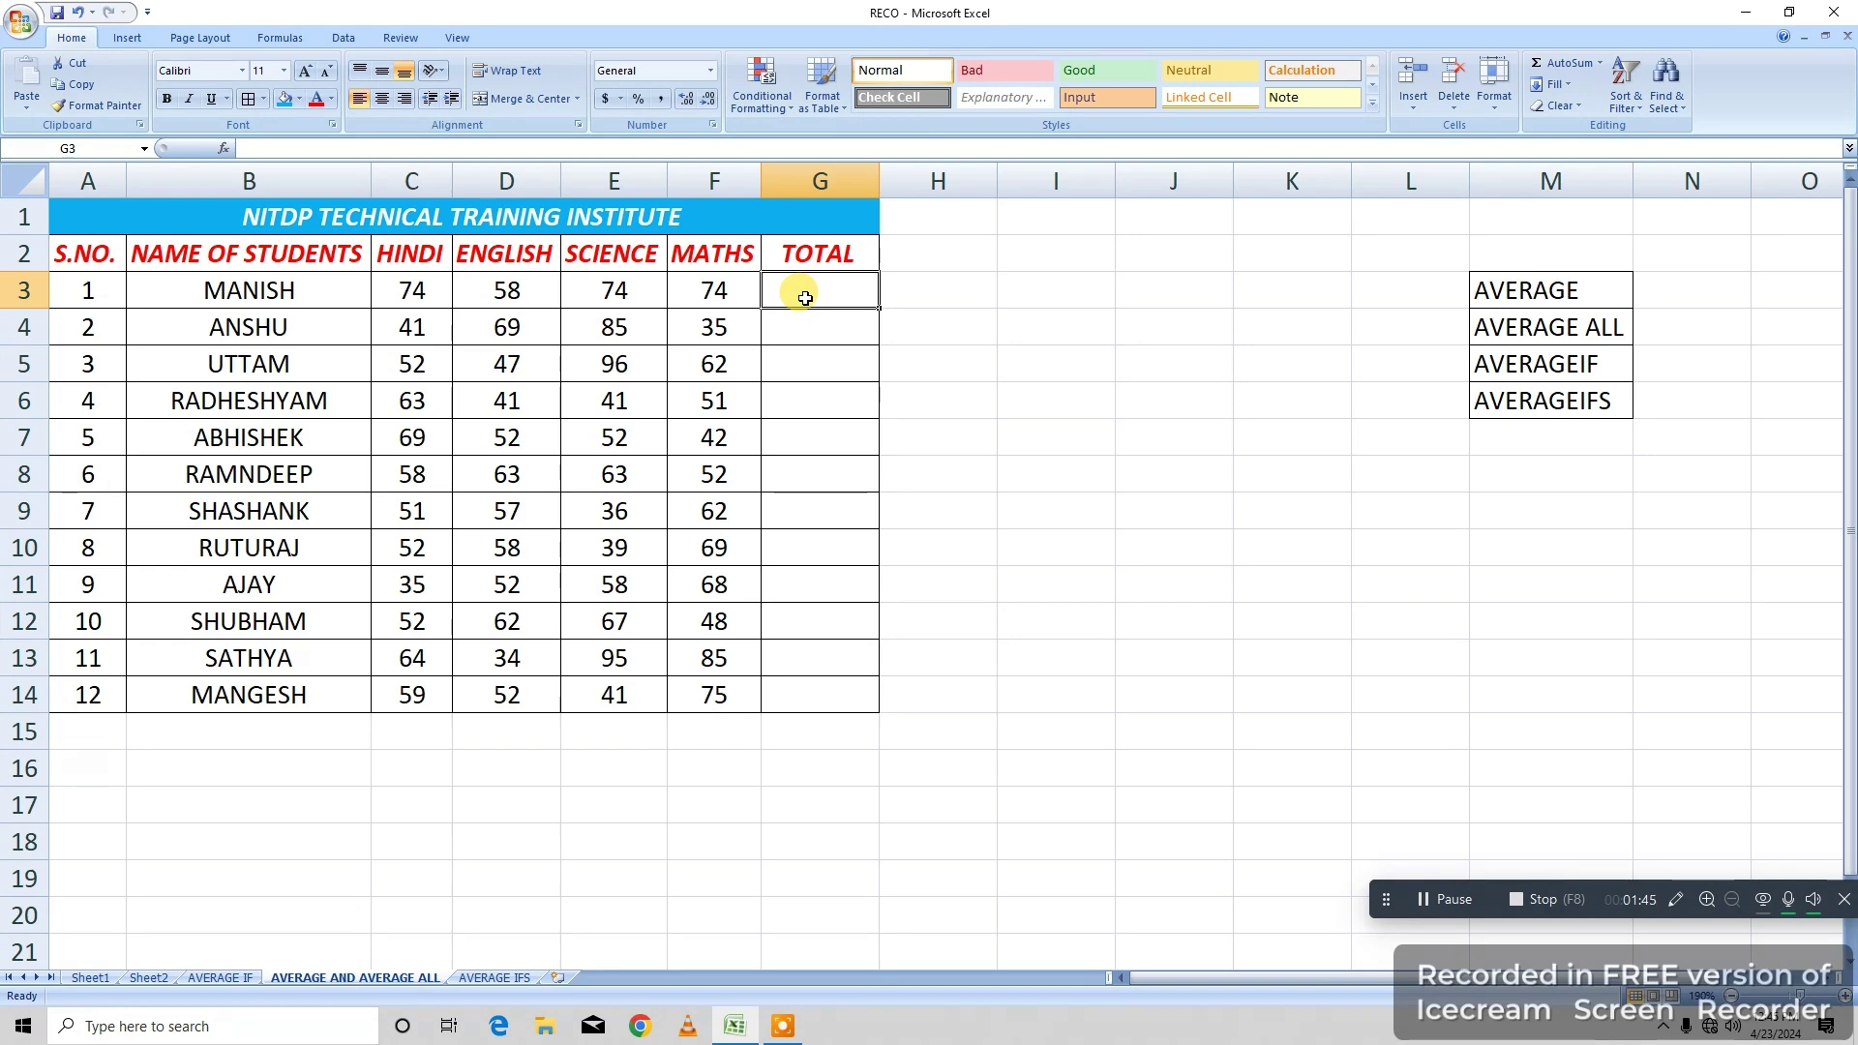
# Total the first student's four subject marks in G3 with a SUM formula over C3:F3.
pyautogui.write('=')
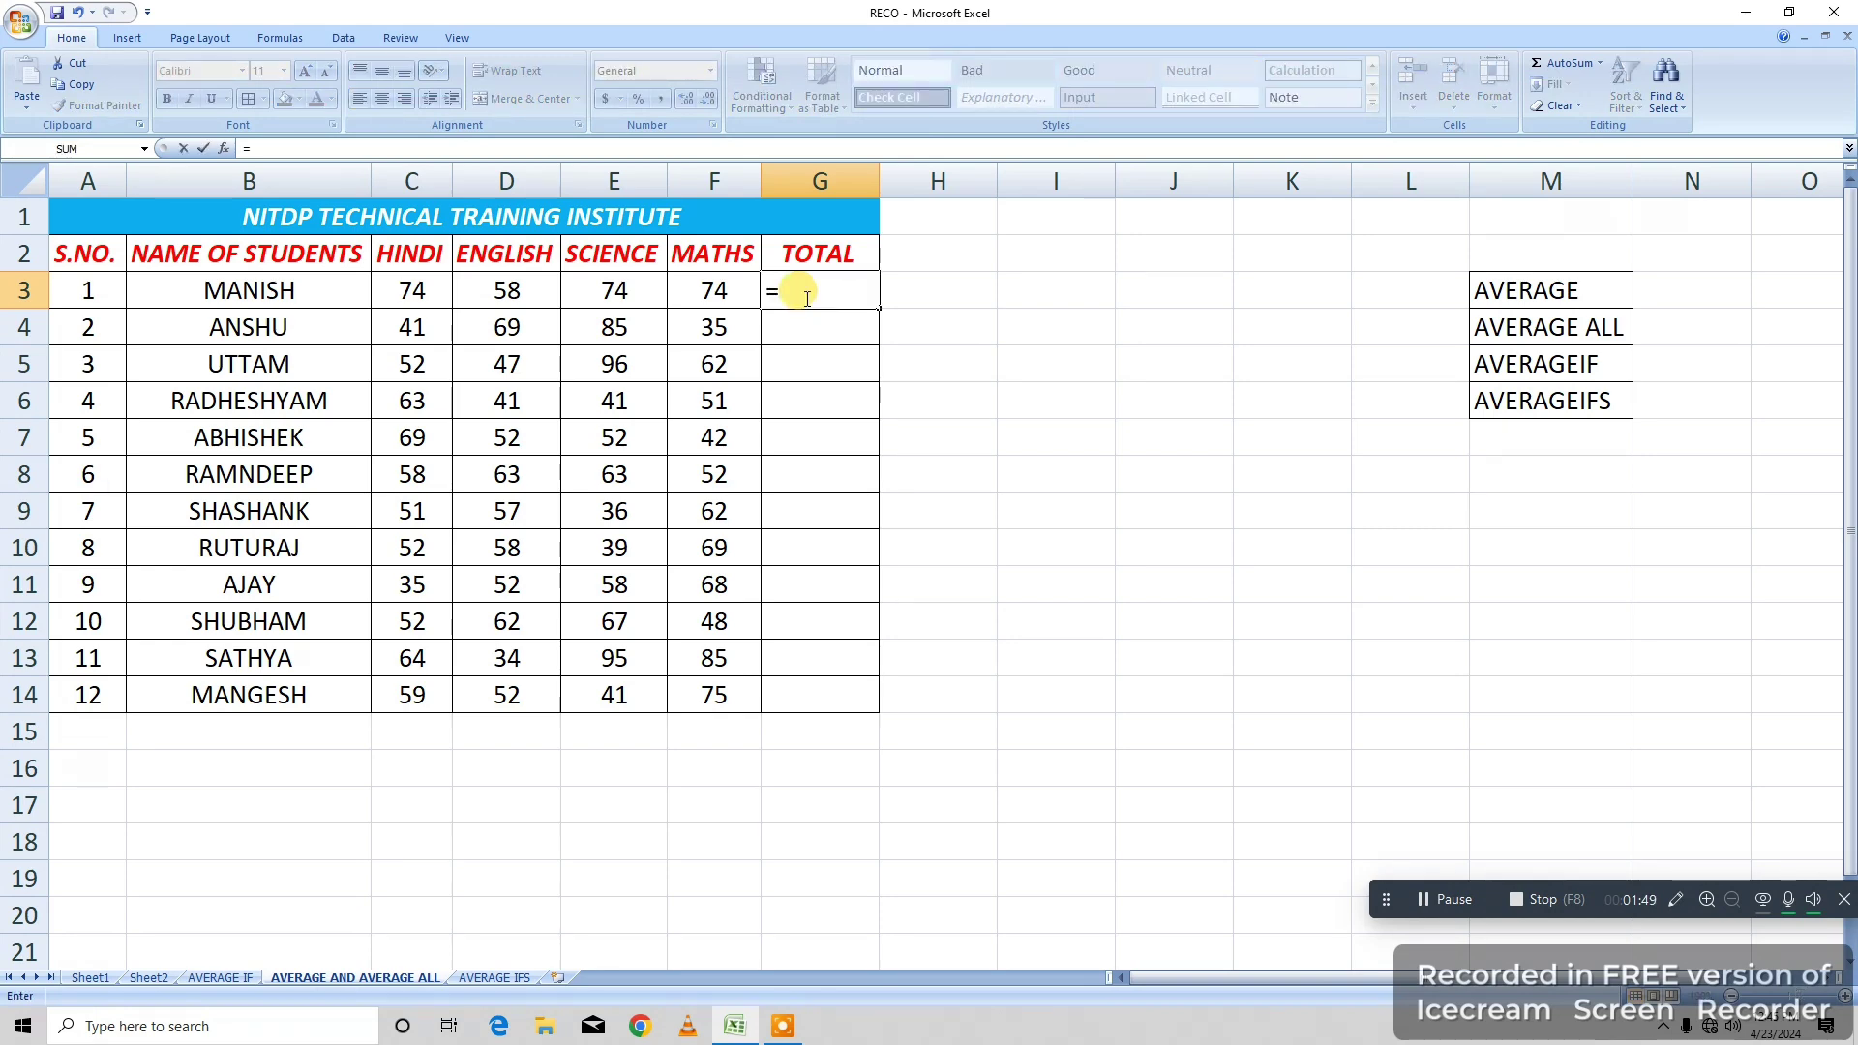
pyautogui.write('SUM')
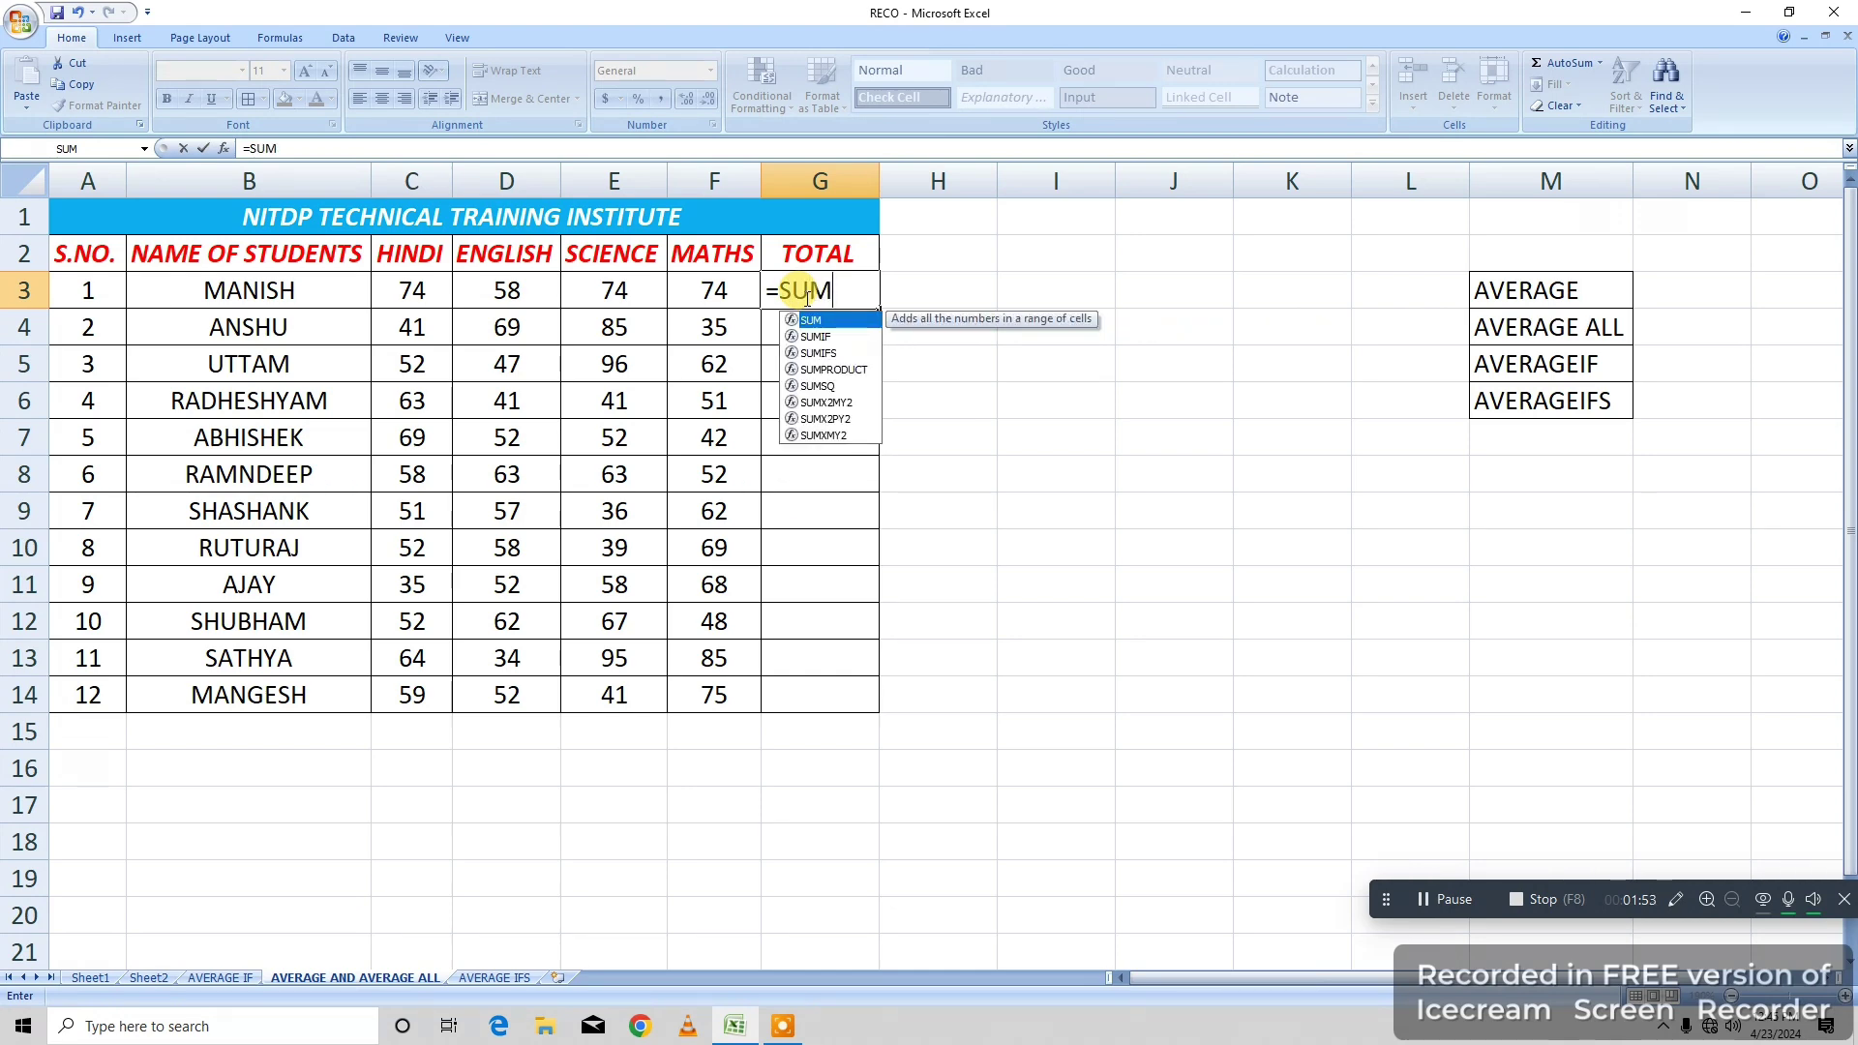
pyautogui.write('(')
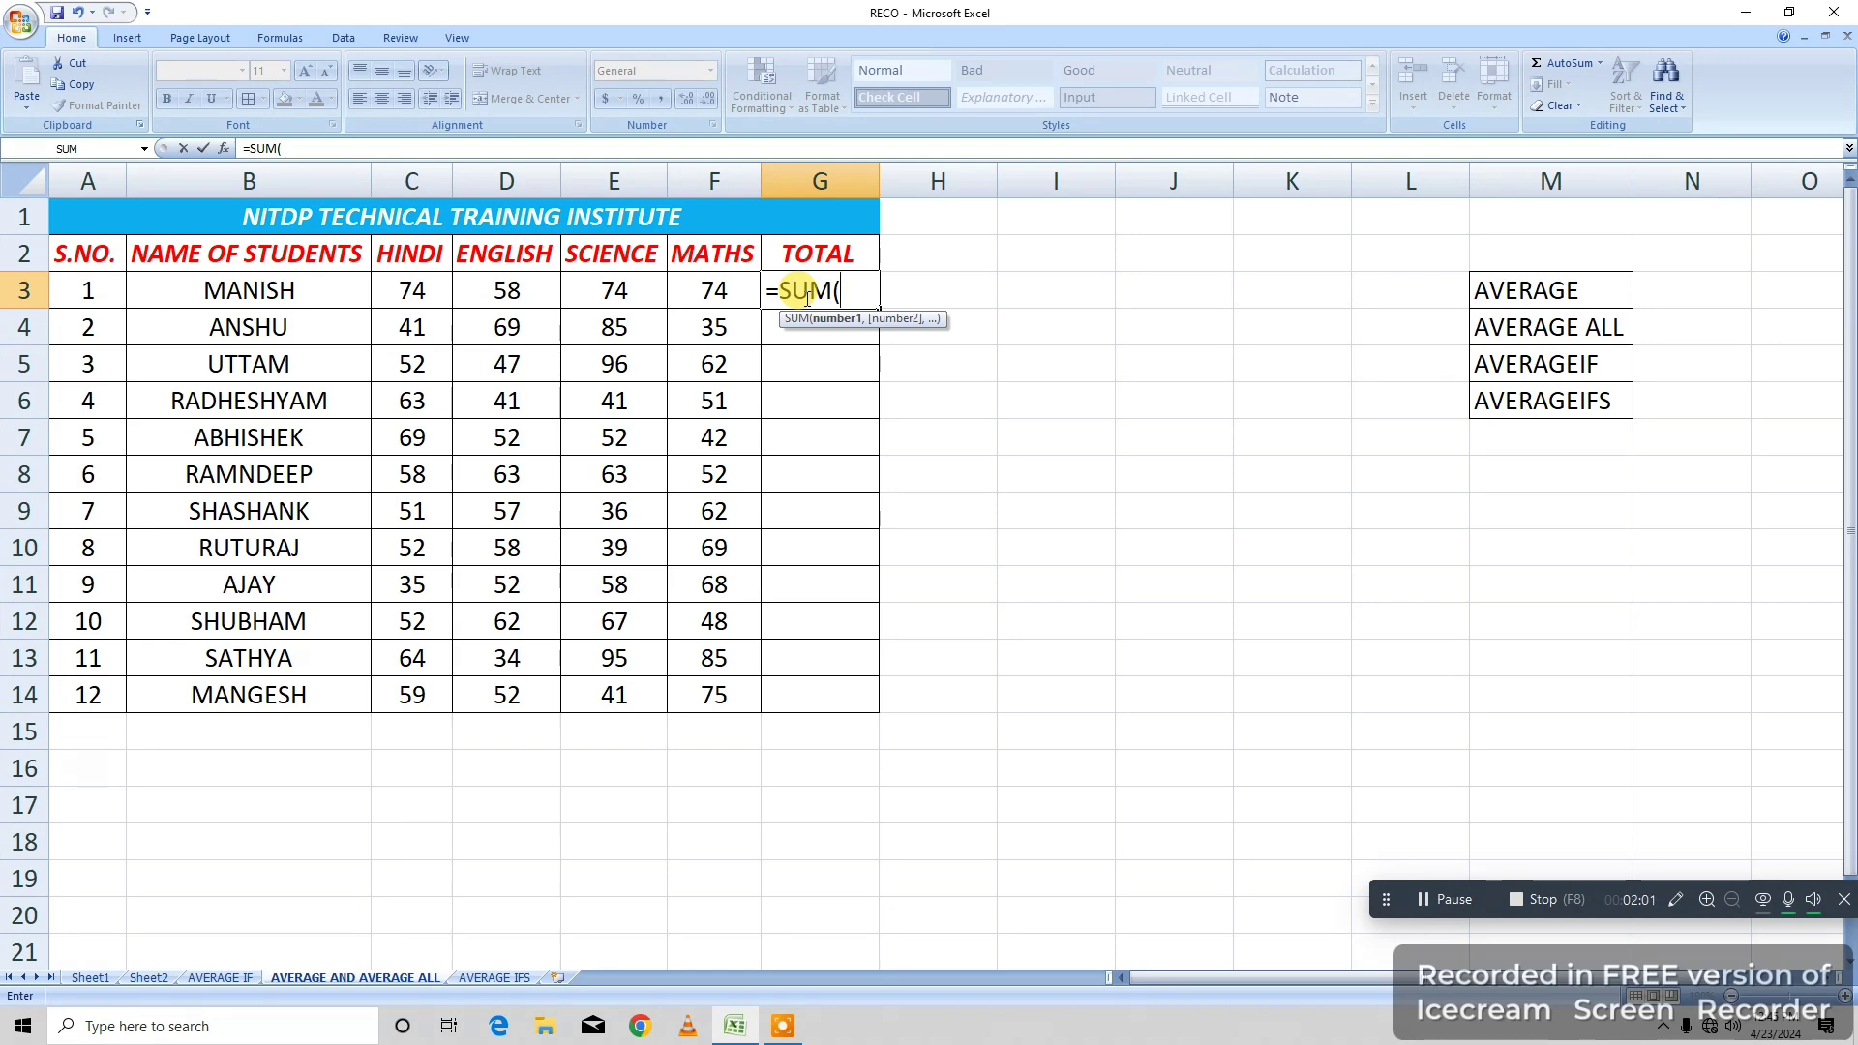
pyautogui.click(396, 289)
pyautogui.moveTo(429, 288); pyautogui.dragTo(703, 291)
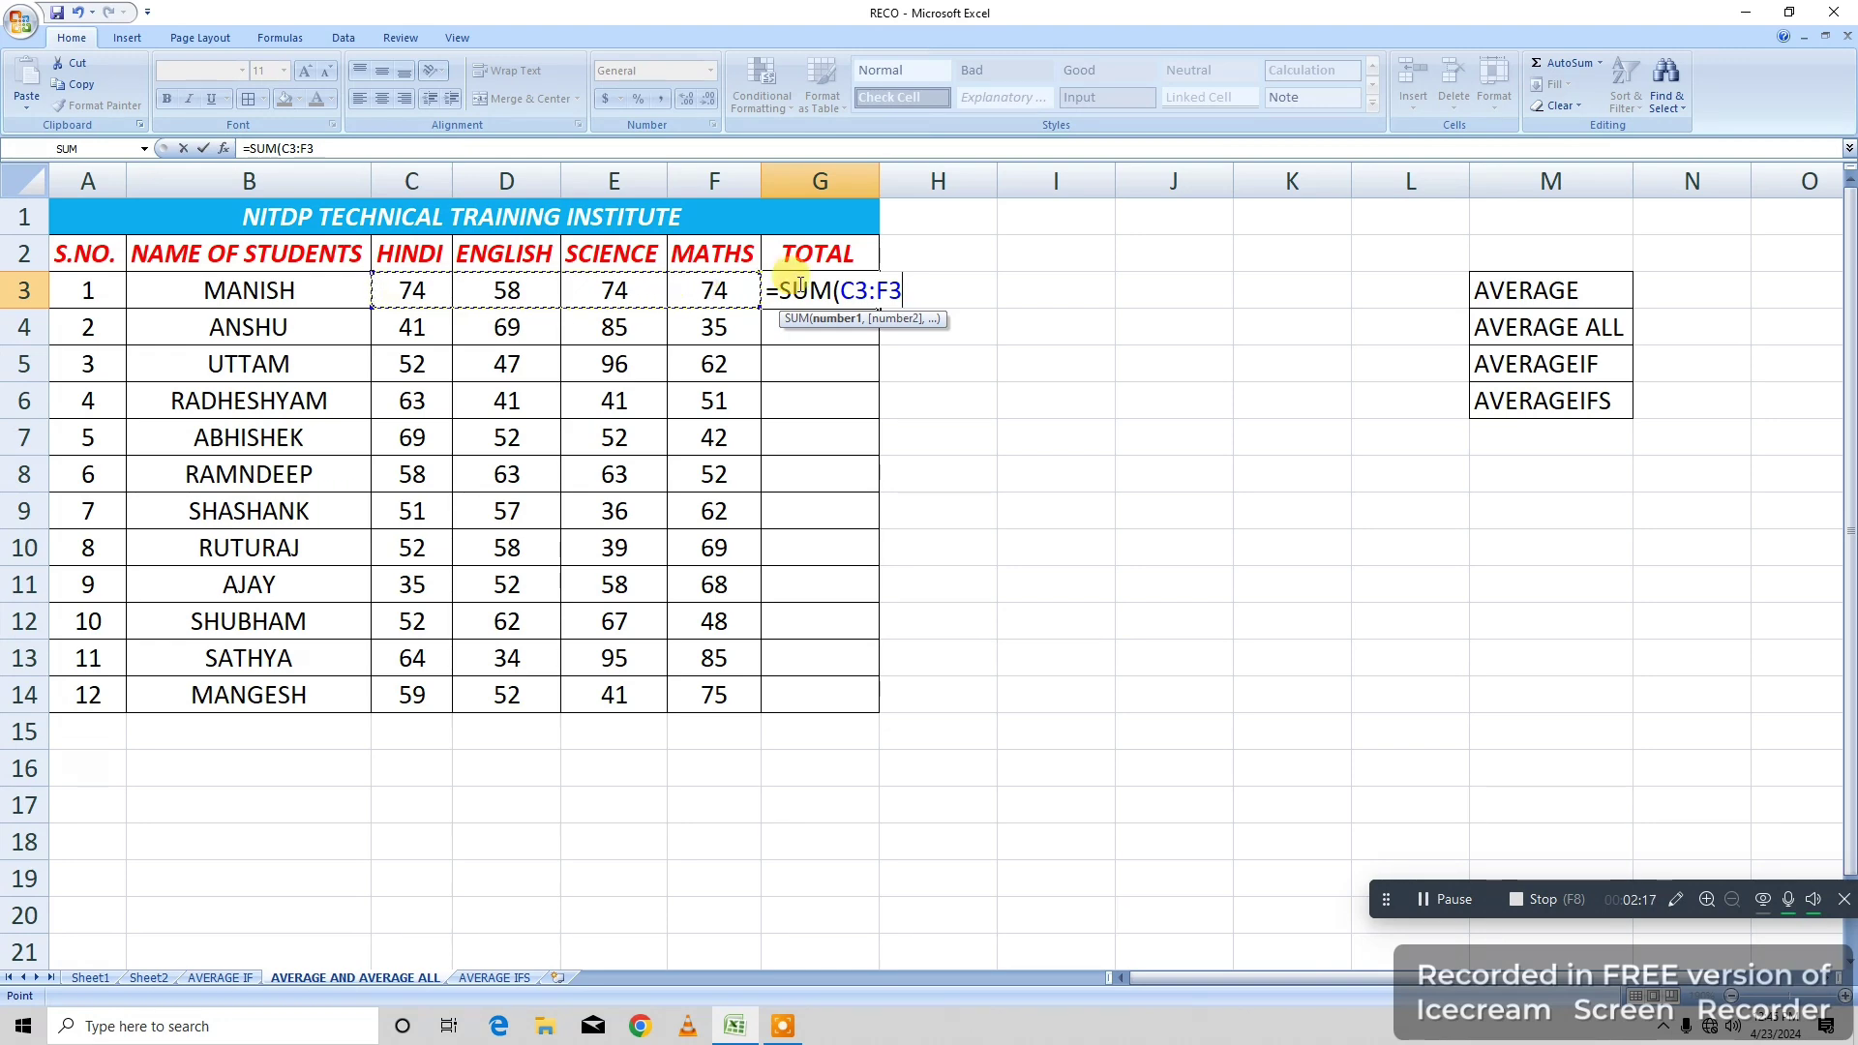
pyautogui.press('Return')
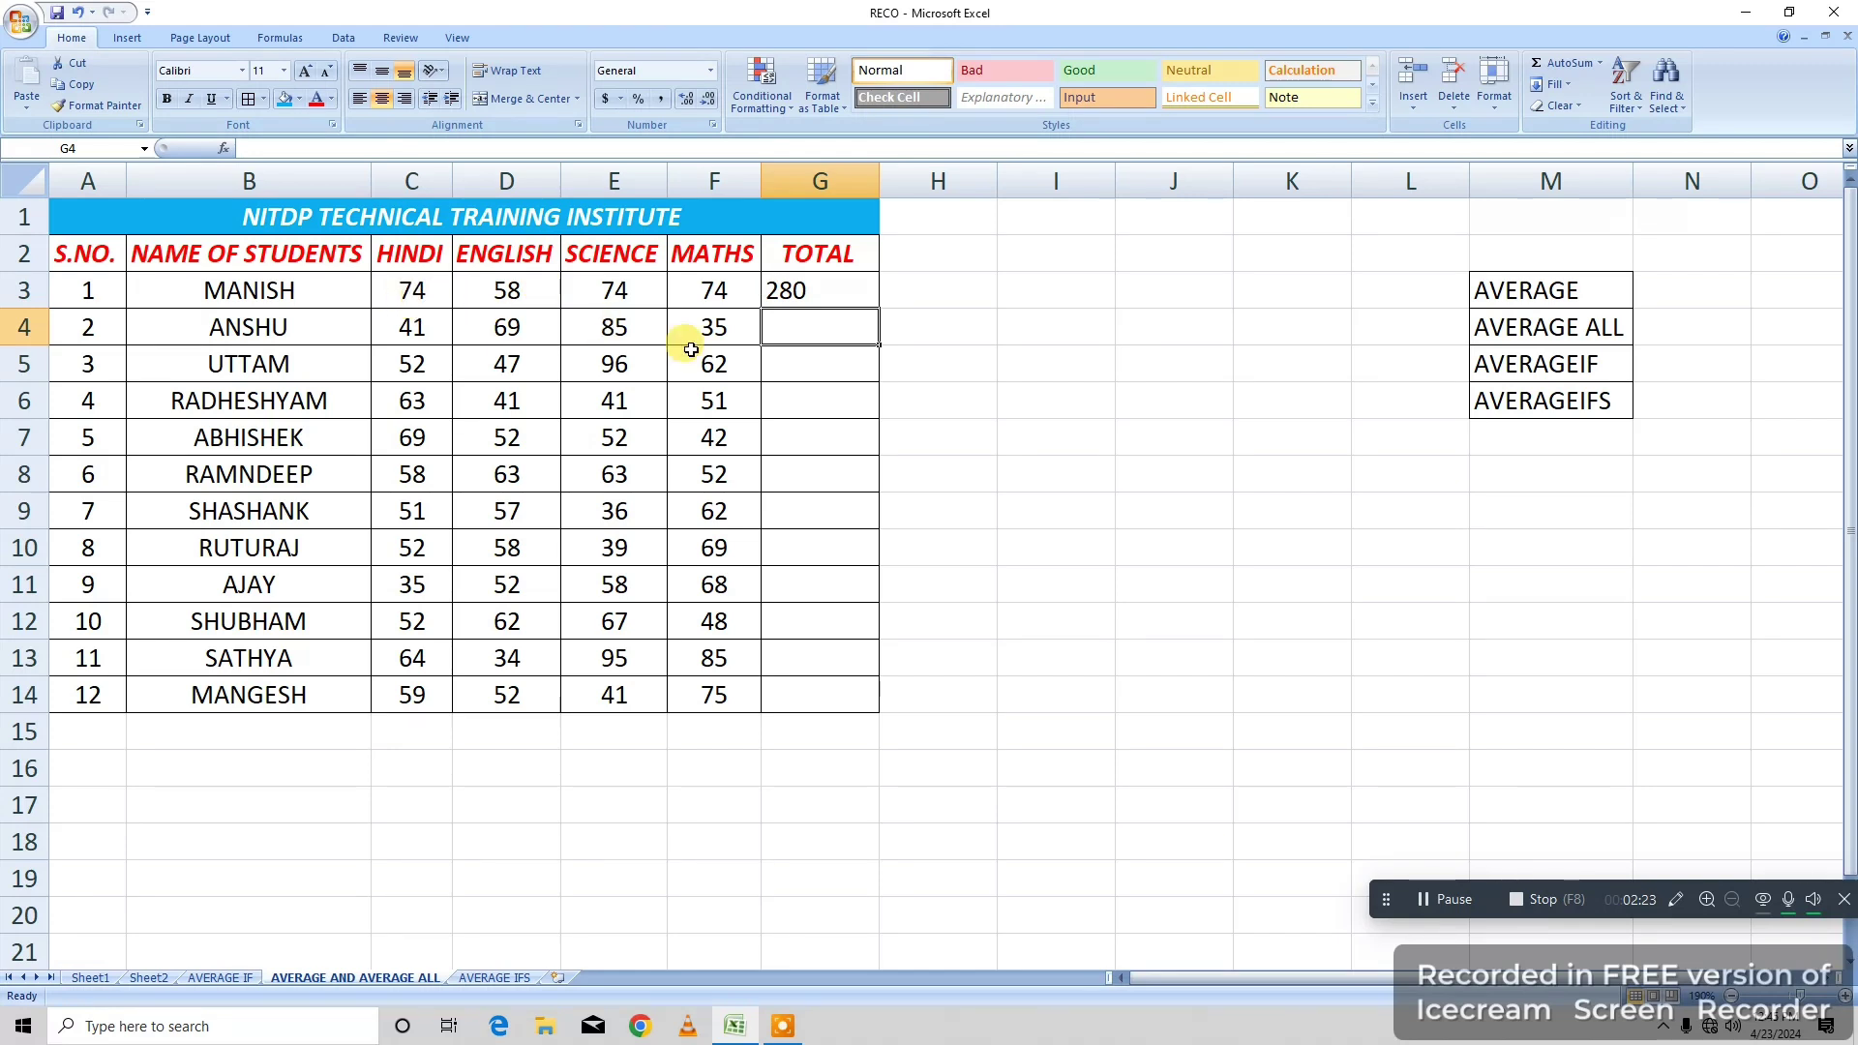
# Clear the SUM formula from the first student's total cell G3.
pyautogui.click(795, 291)
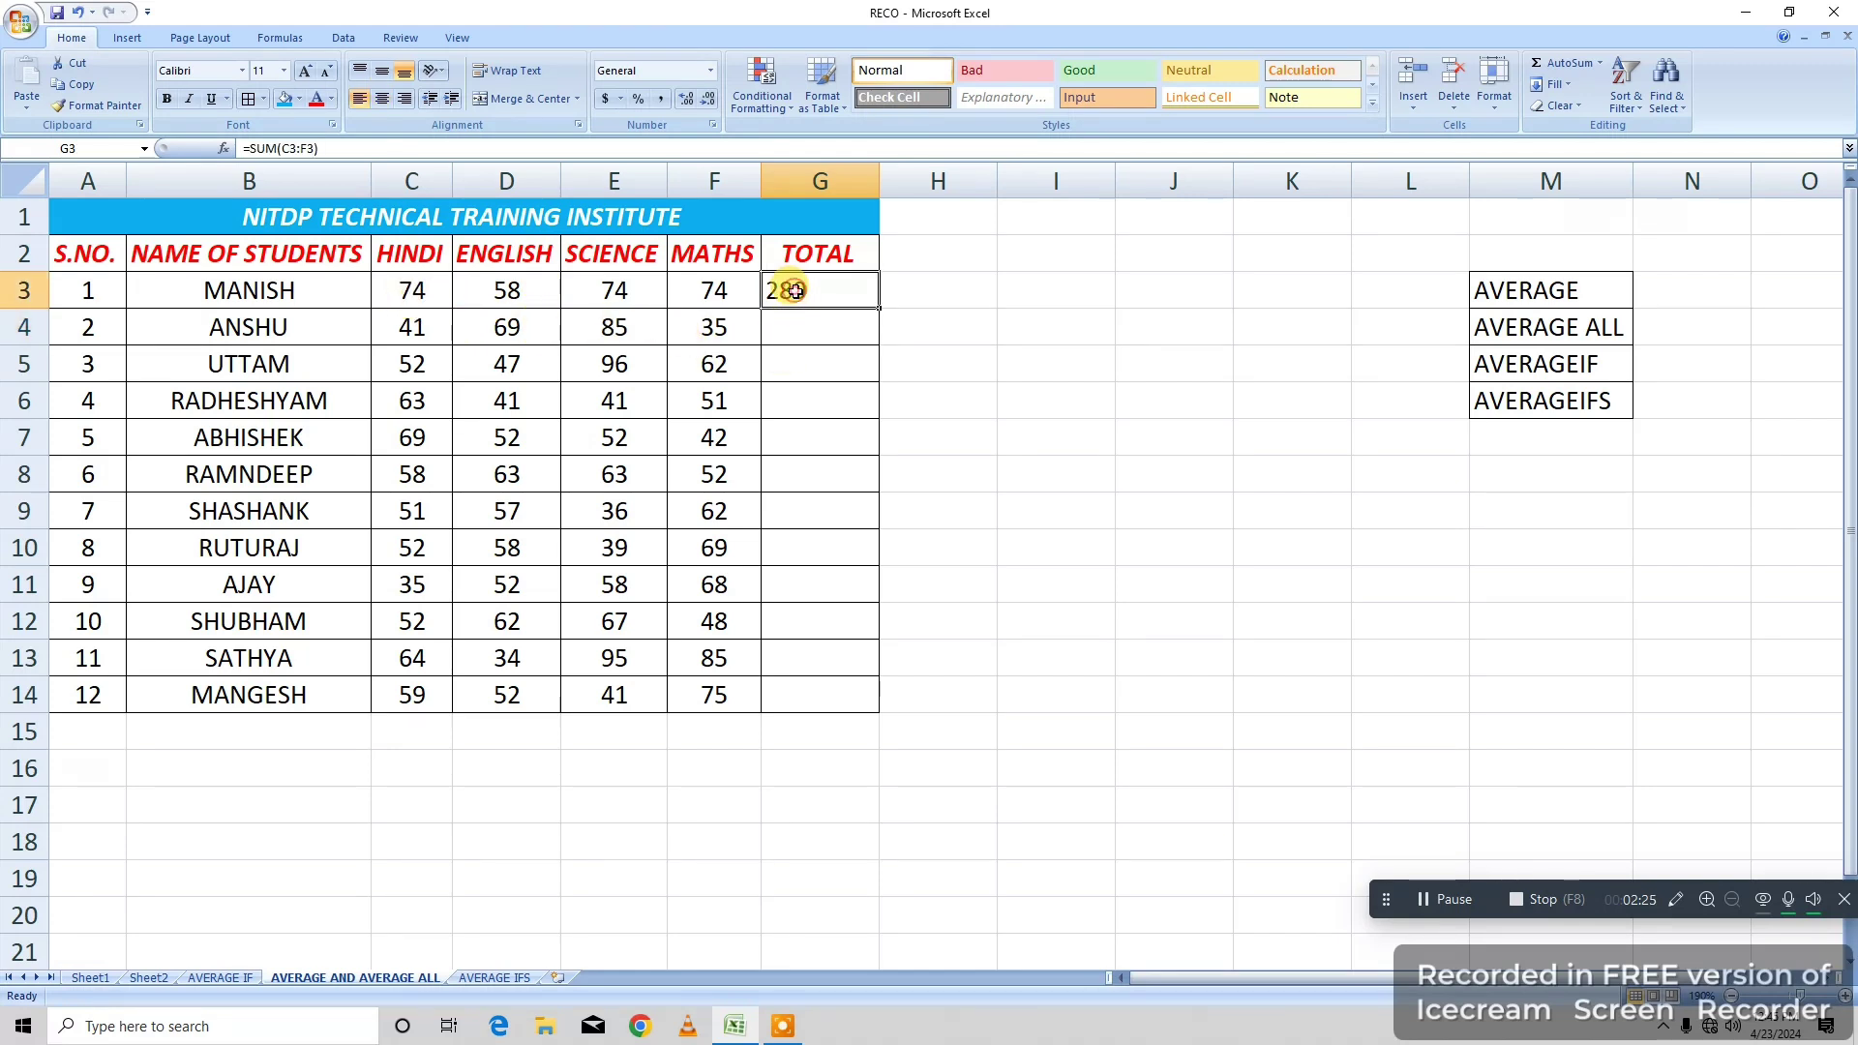
pyautogui.press('Delete')
pyautogui.click(962, 350)
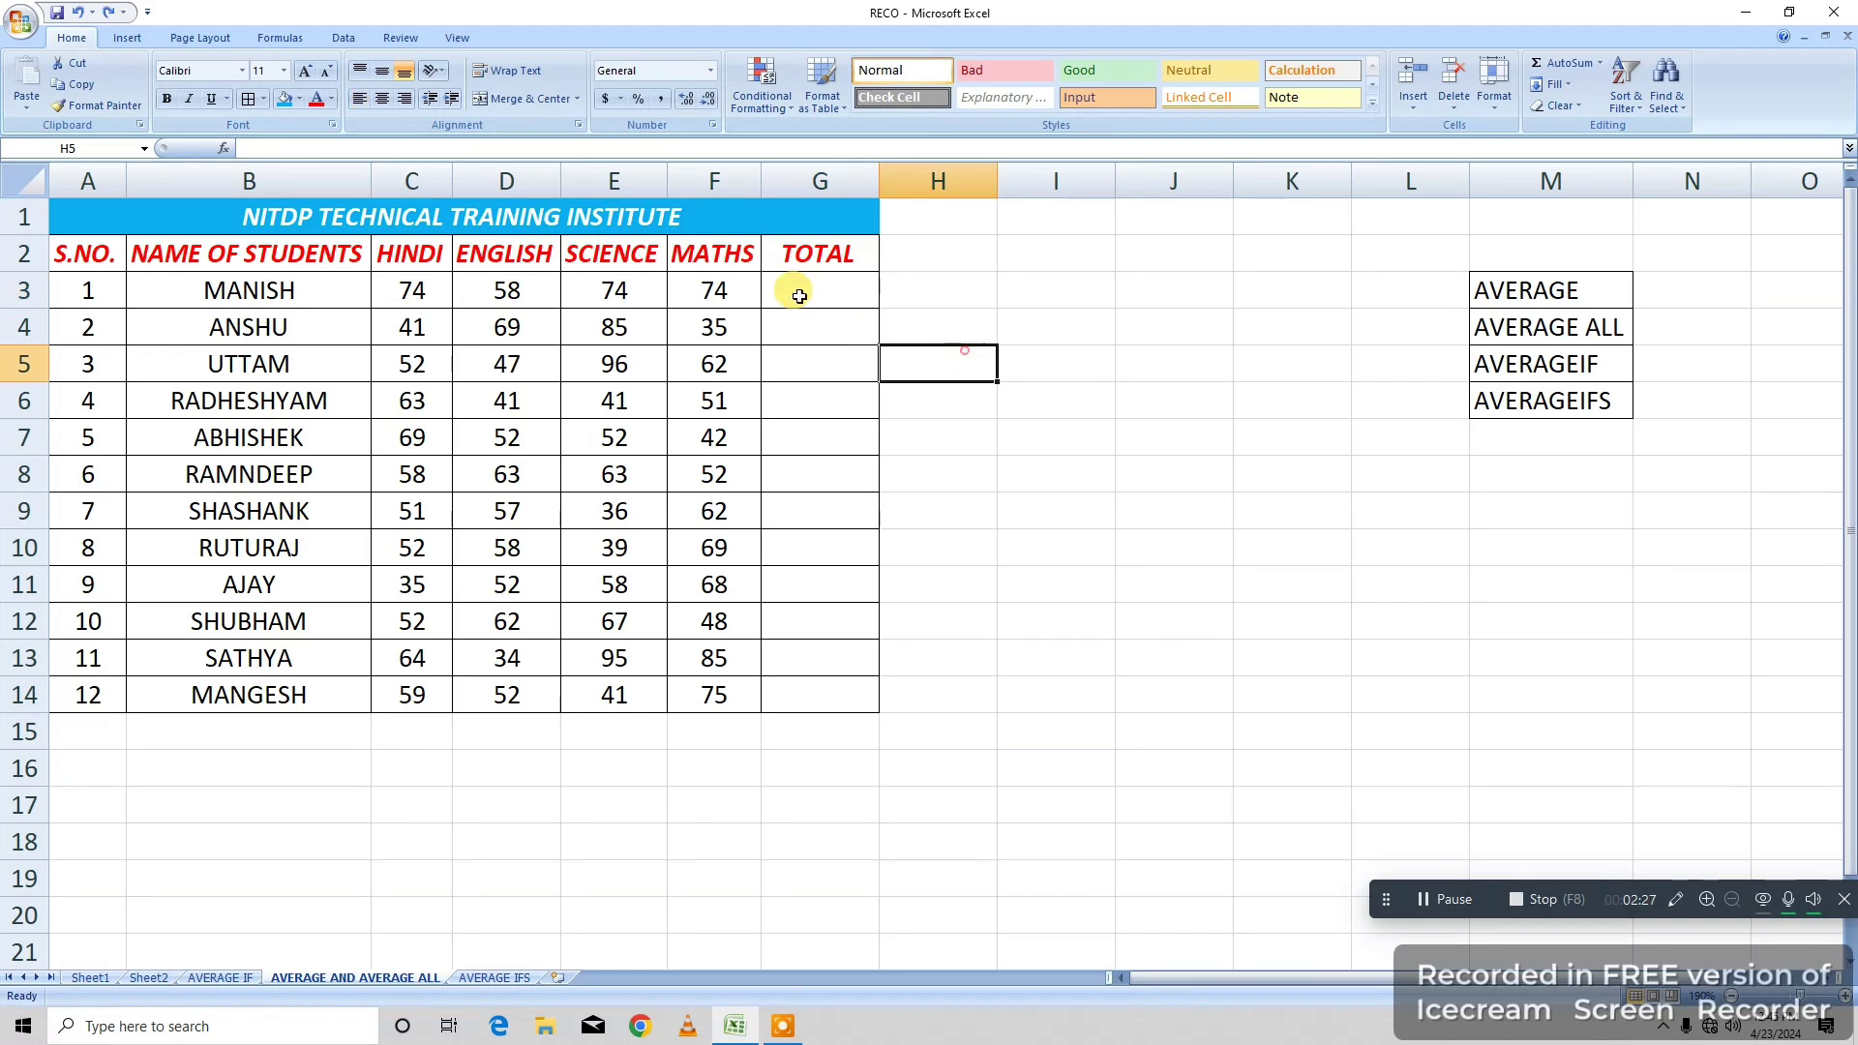
# Enter the formula =SUM(C3:F3) in G3 again for the first student's total.
pyautogui.click(803, 300)
pyautogui.write('=')
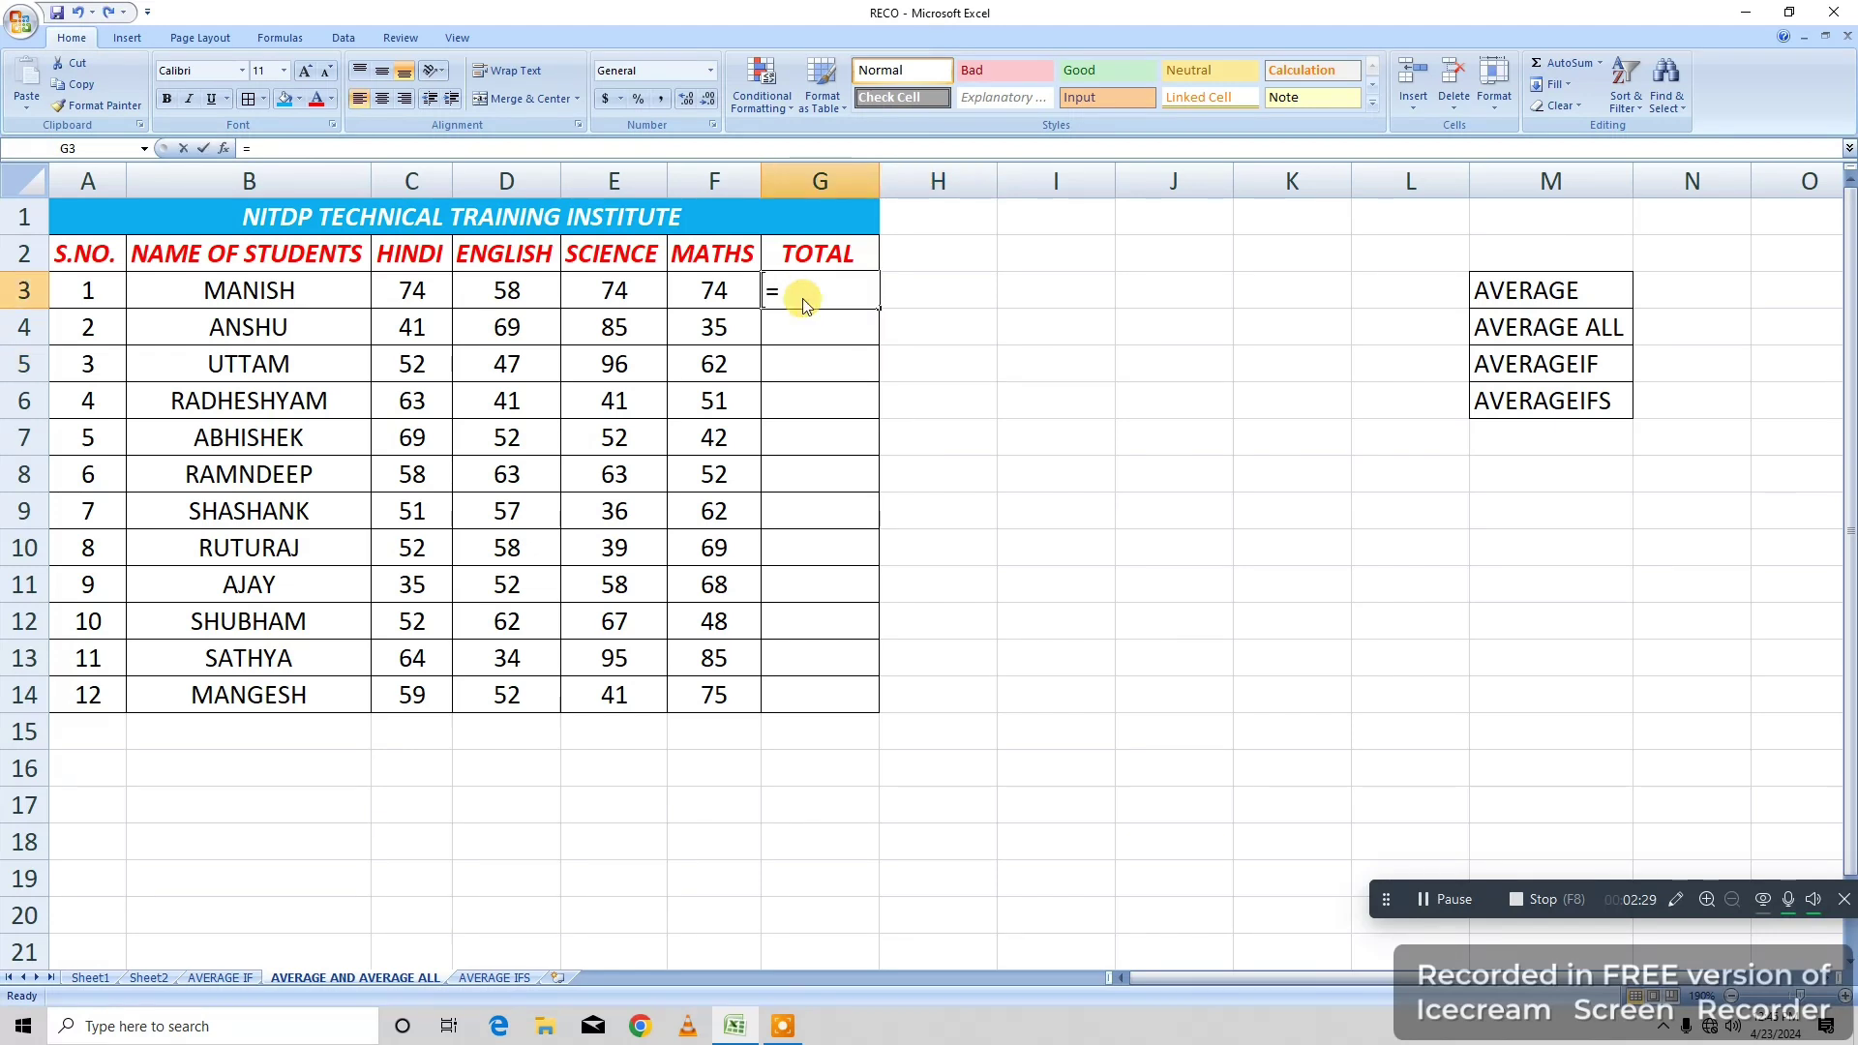
pyautogui.write('SUM')
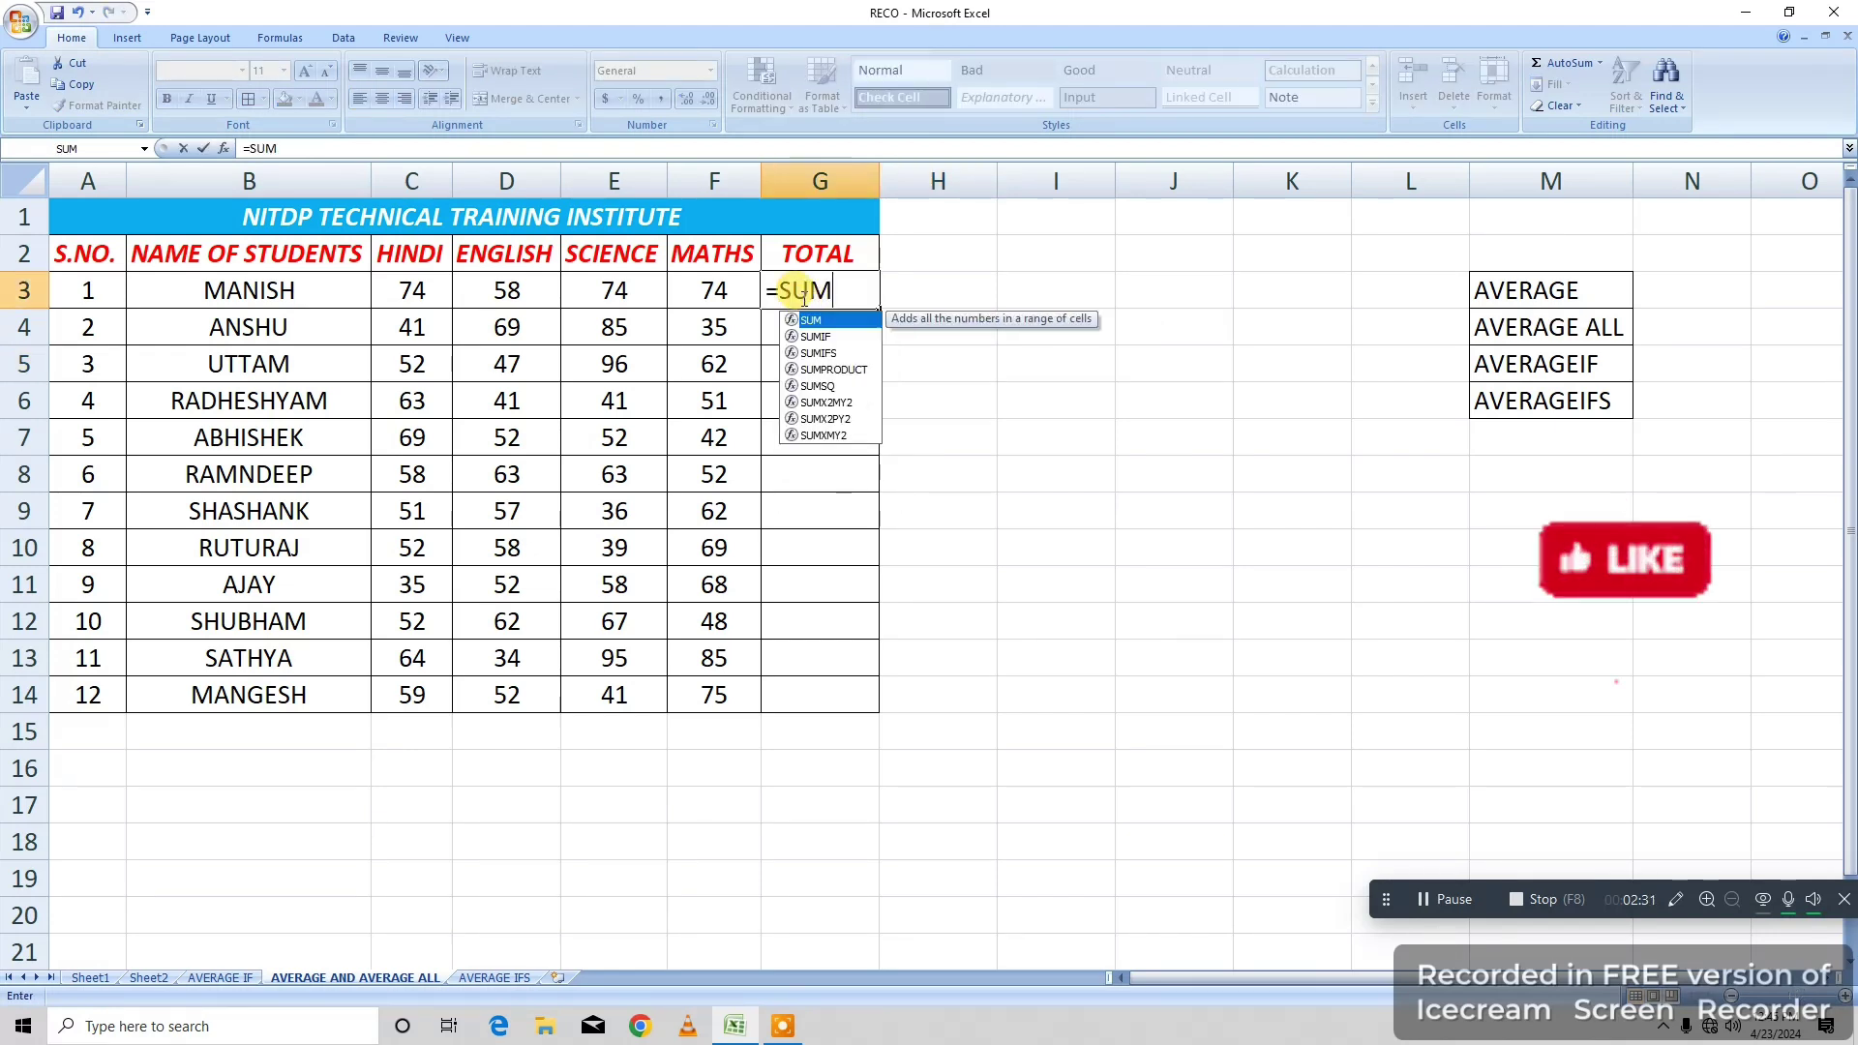
pyautogui.write('(')
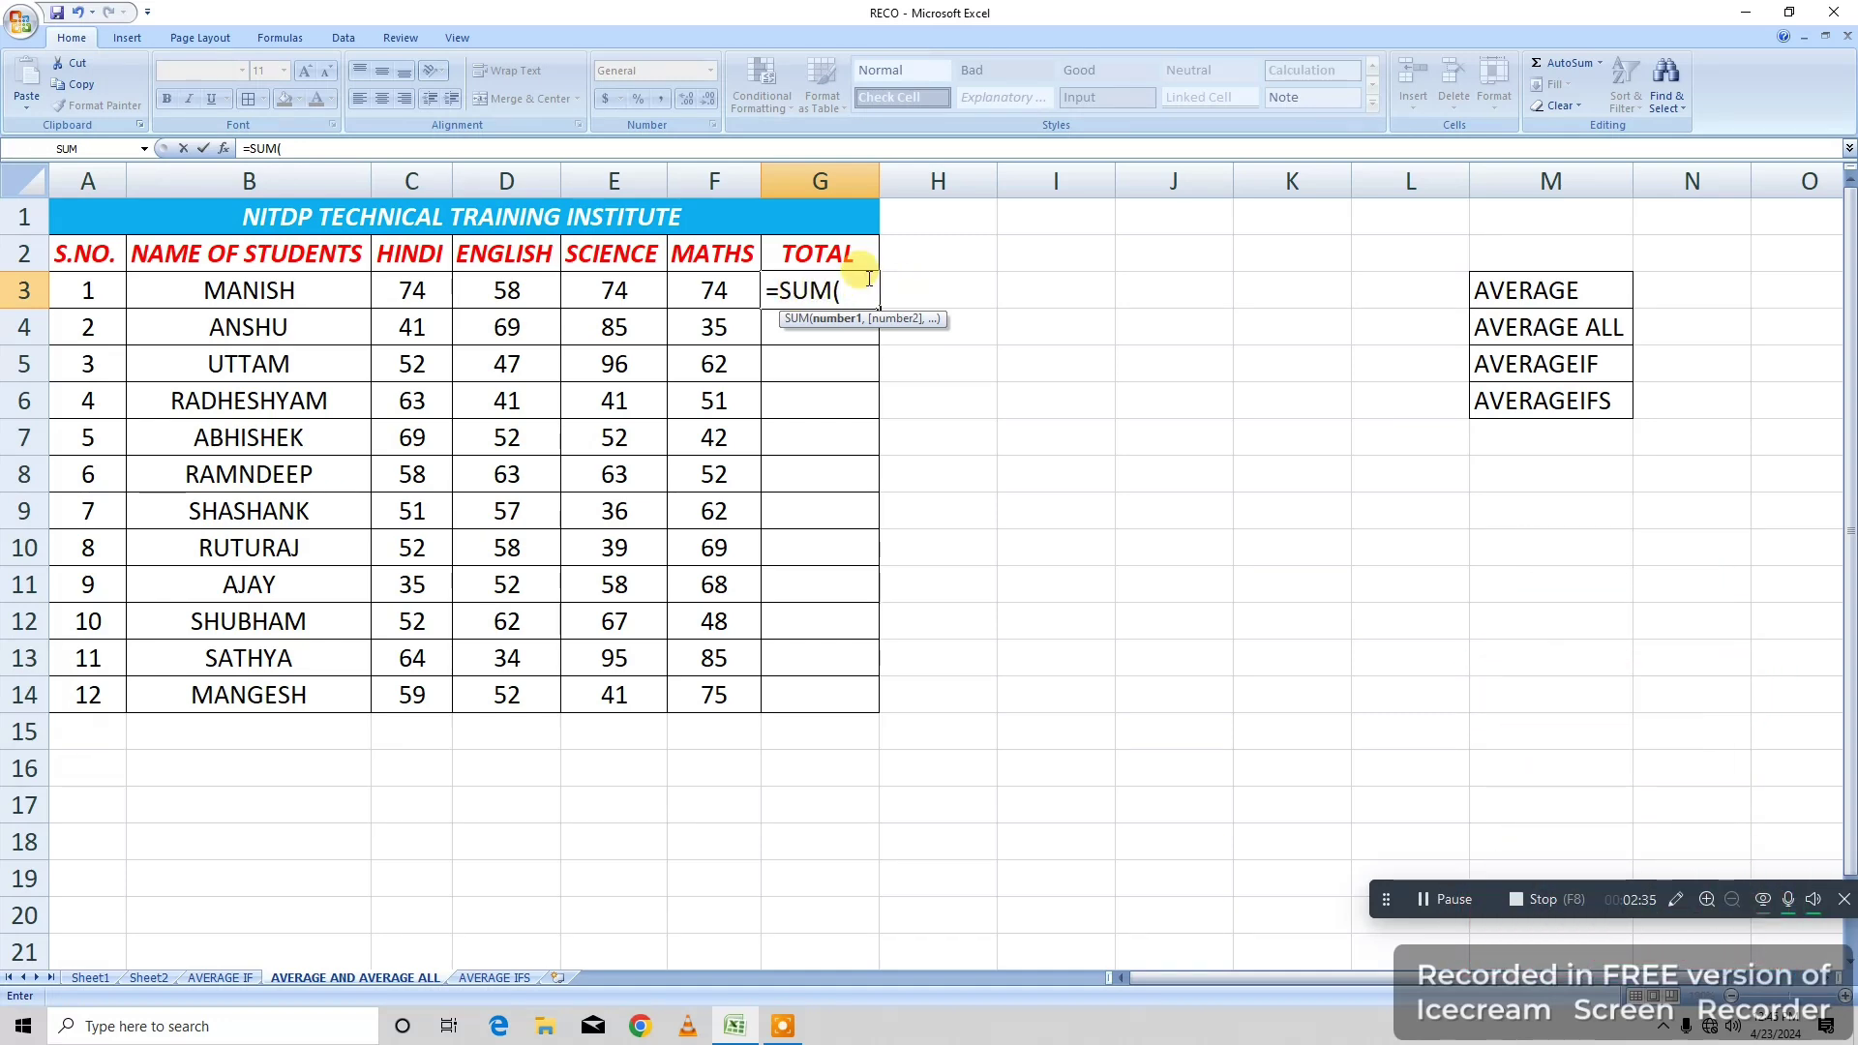
pyautogui.moveTo(403, 282); pyautogui.dragTo(697, 288)
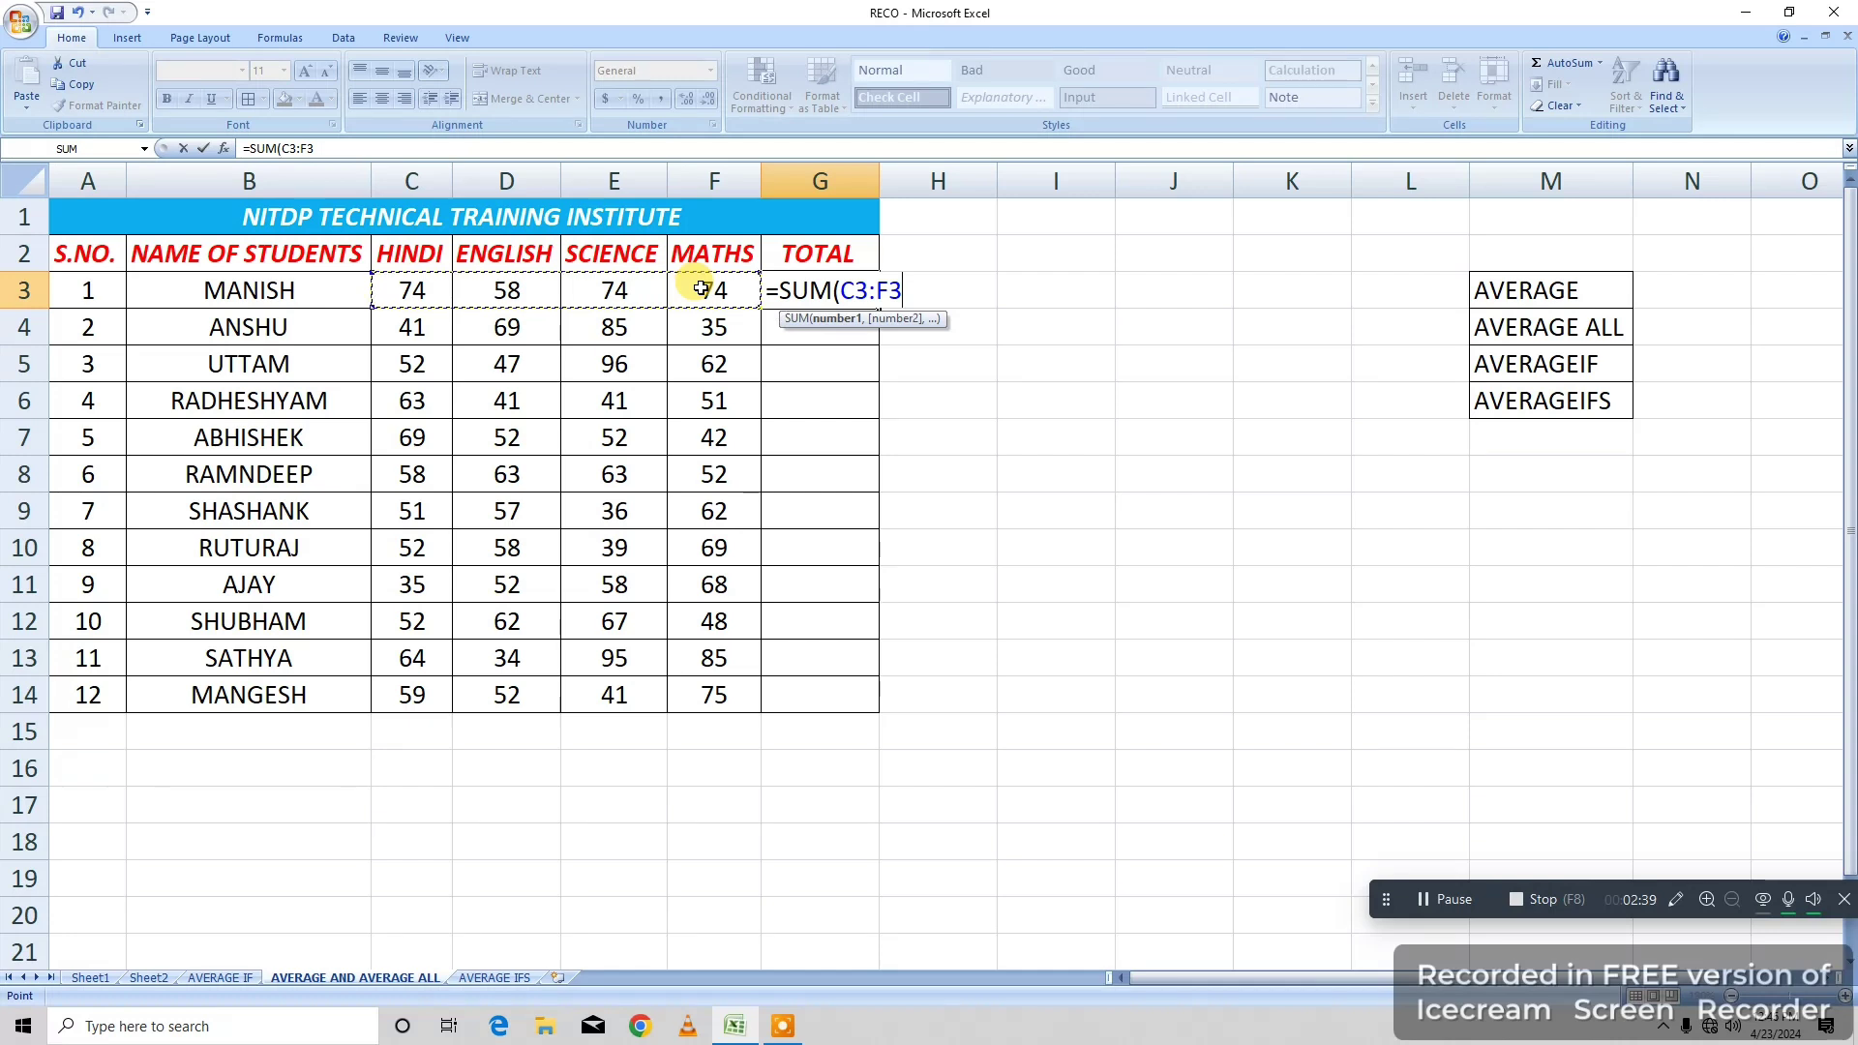
pyautogui.press('Return')
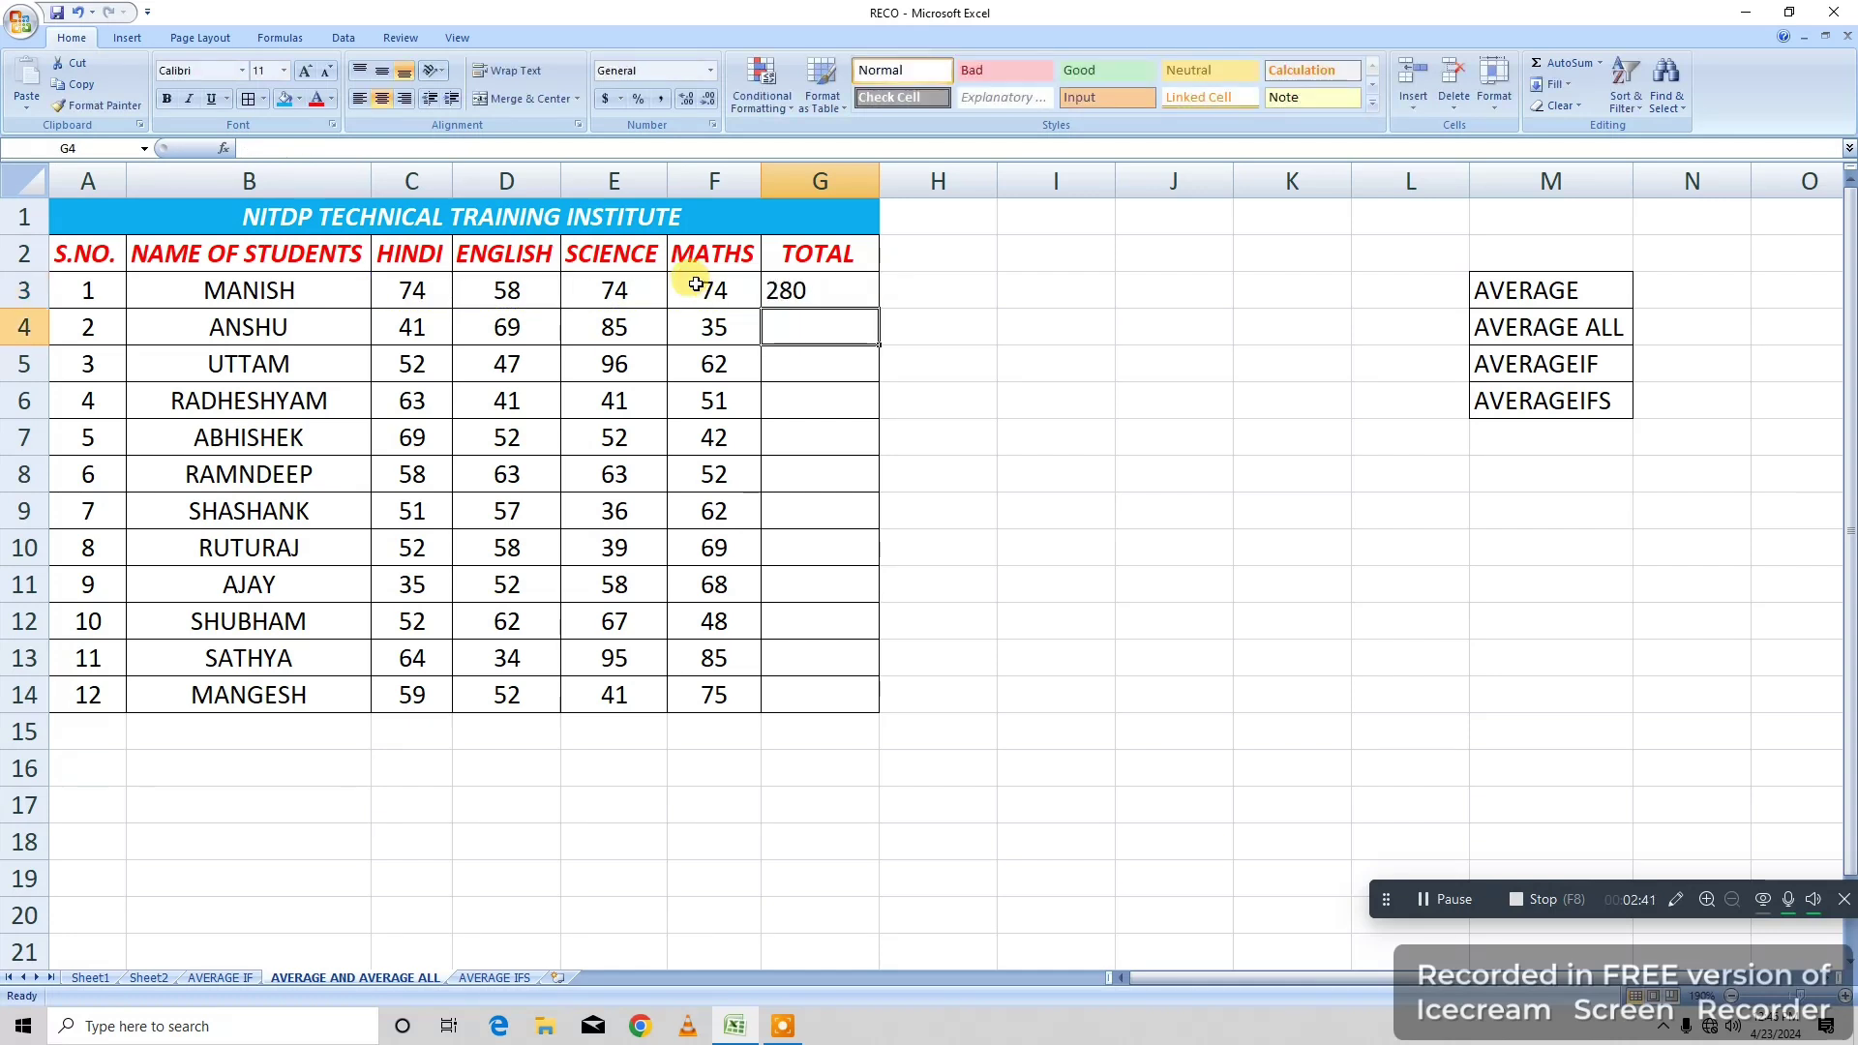
pyautogui.click(828, 300)
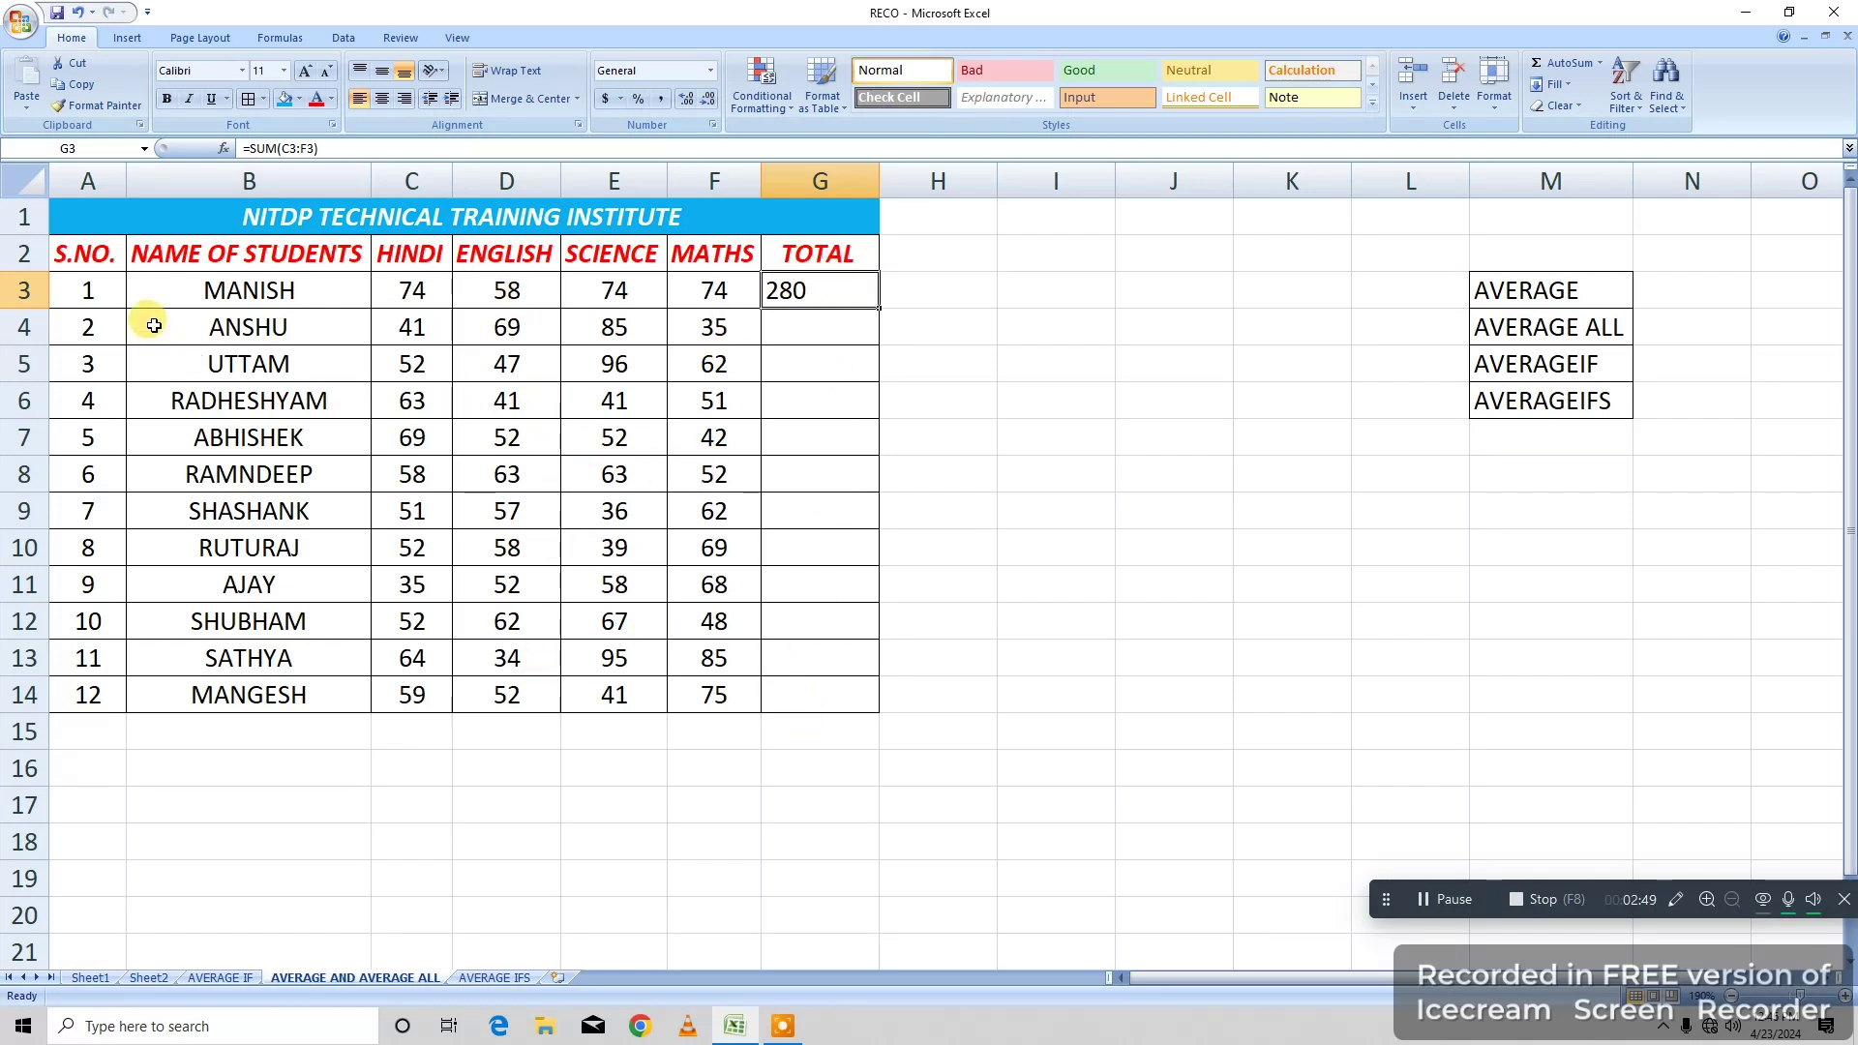
pyautogui.click(92, 291)
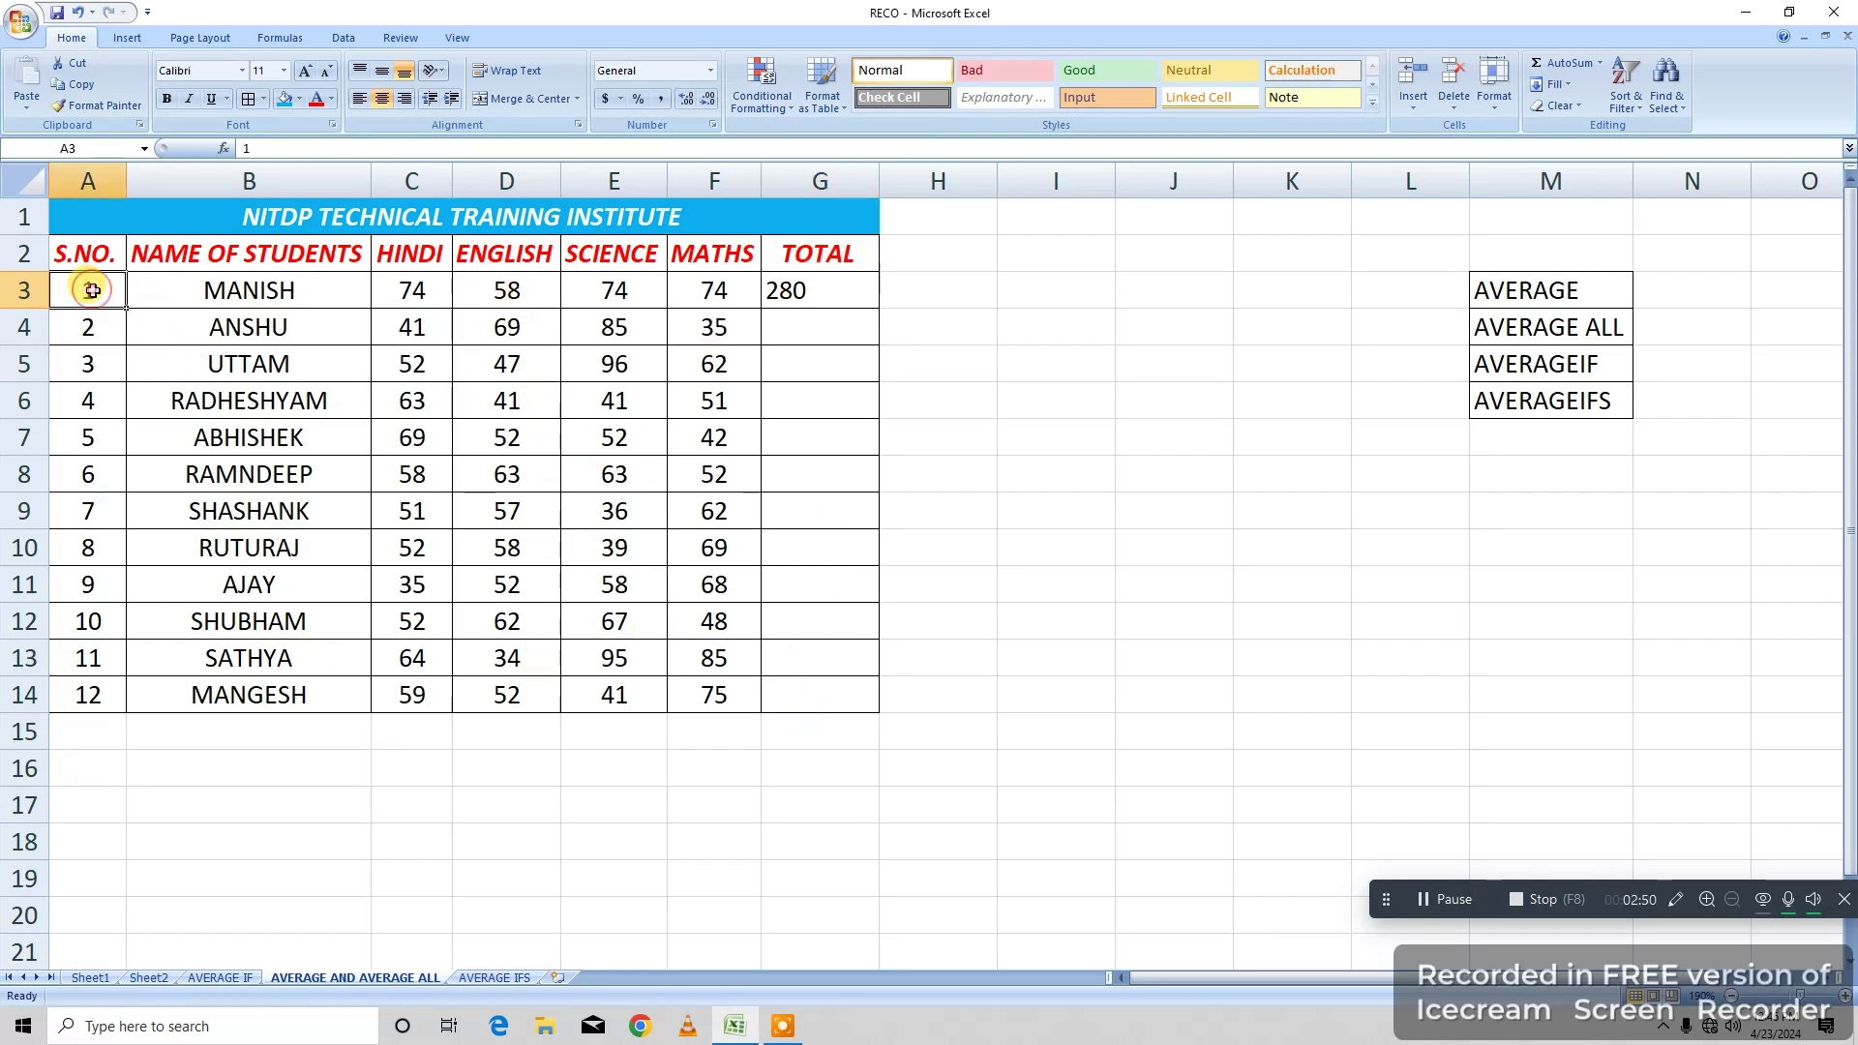
pyautogui.click(92, 694)
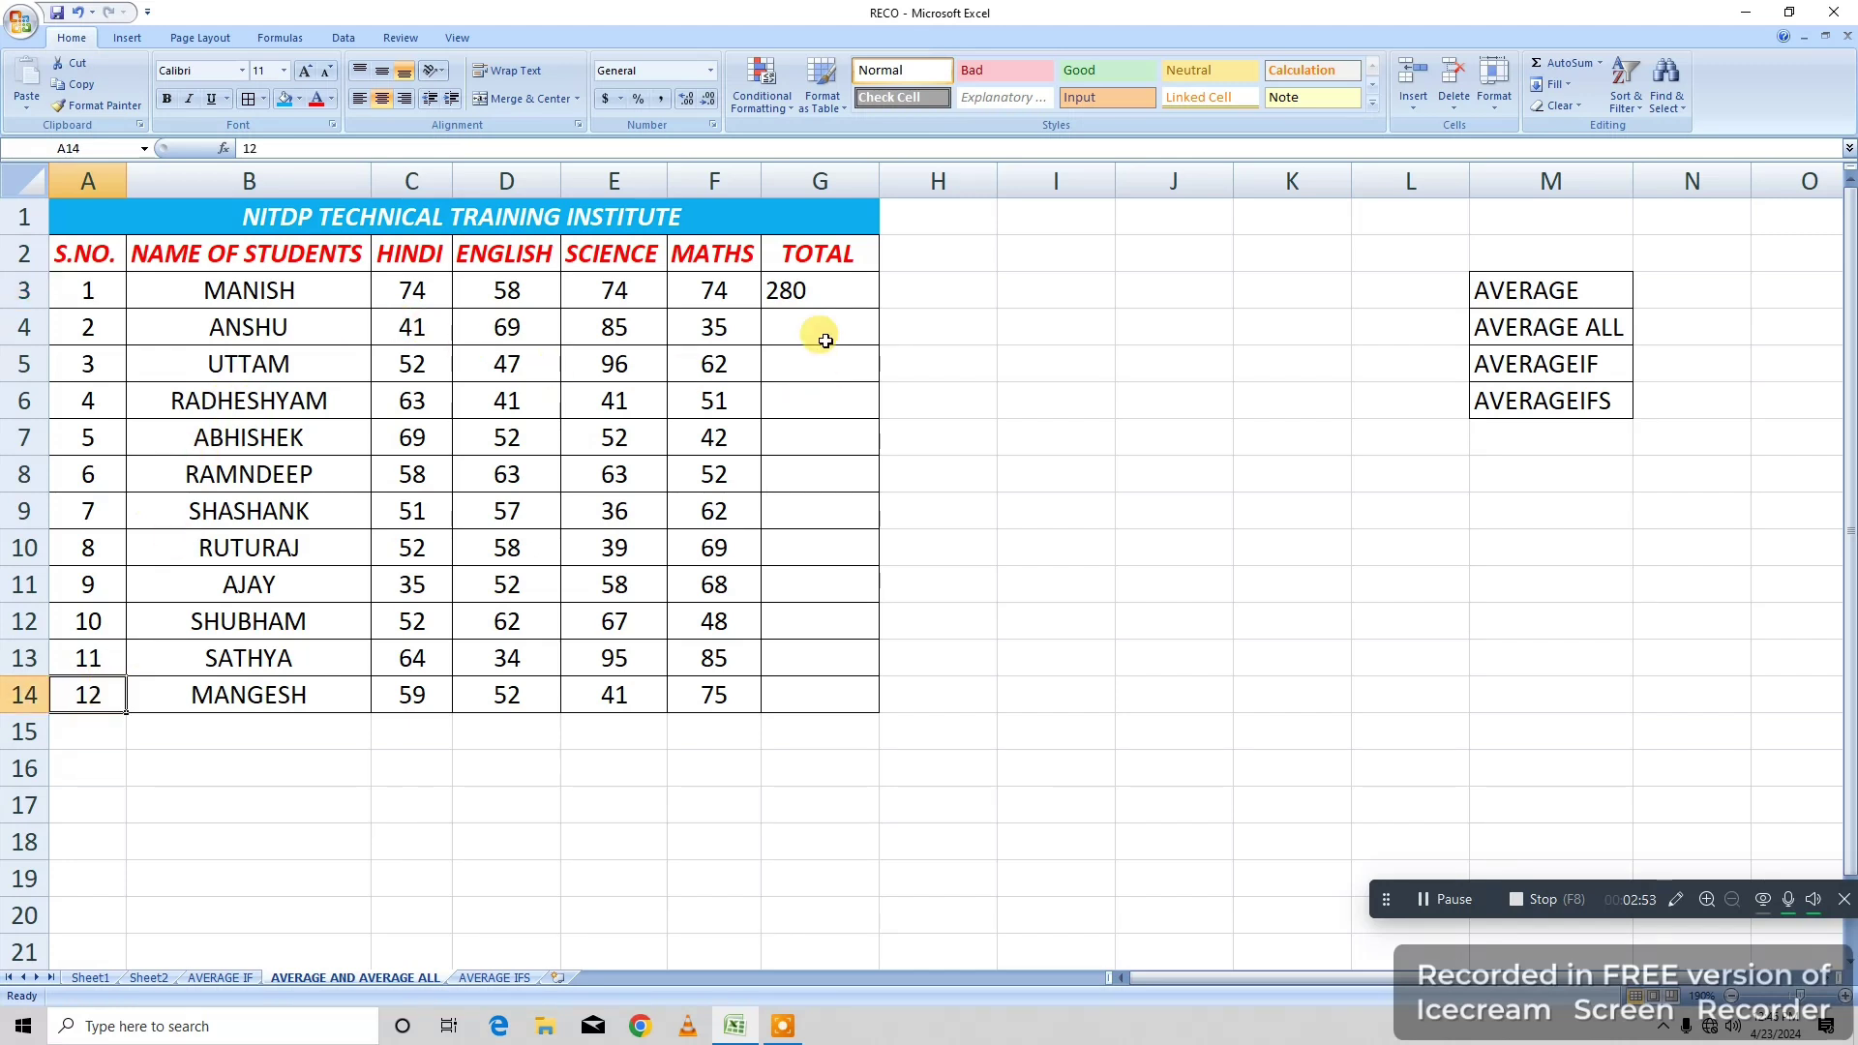
# Copy the first student's SUM formula from G3 down the TOTAL column to G14.
pyautogui.click(808, 295)
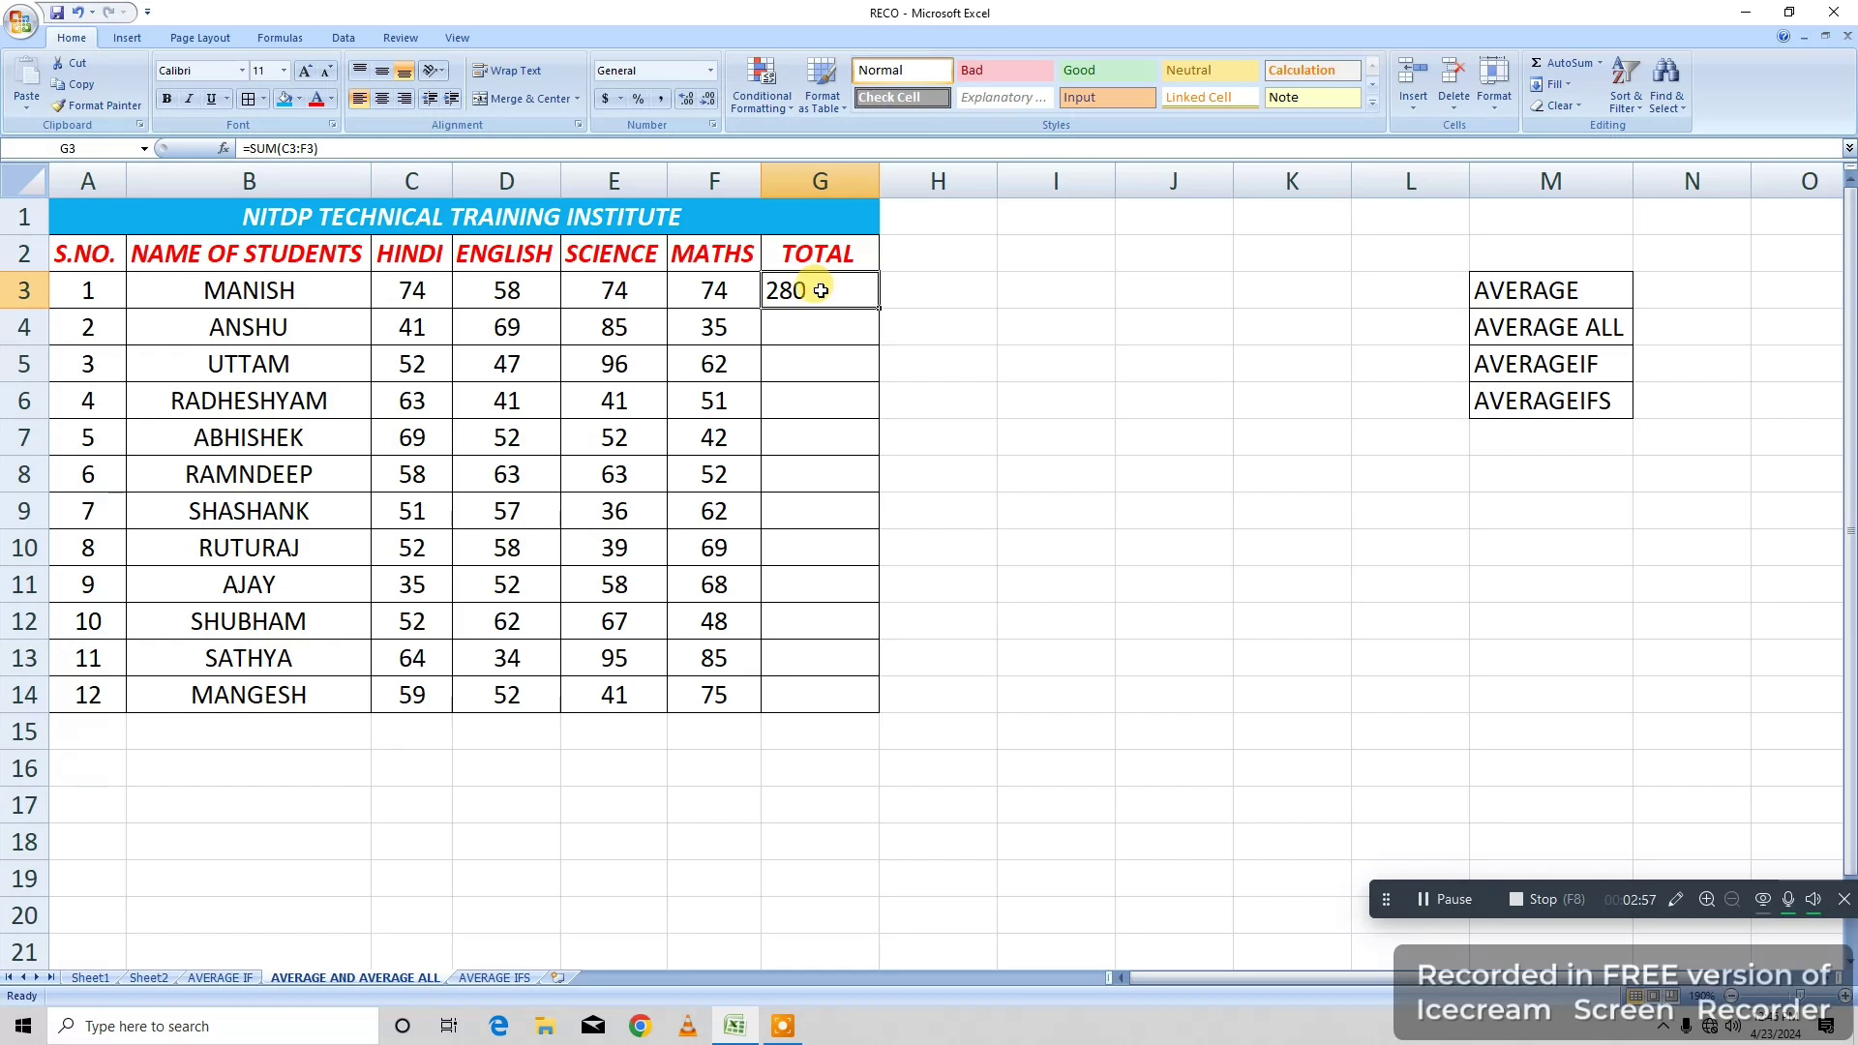
pyautogui.click(801, 326)
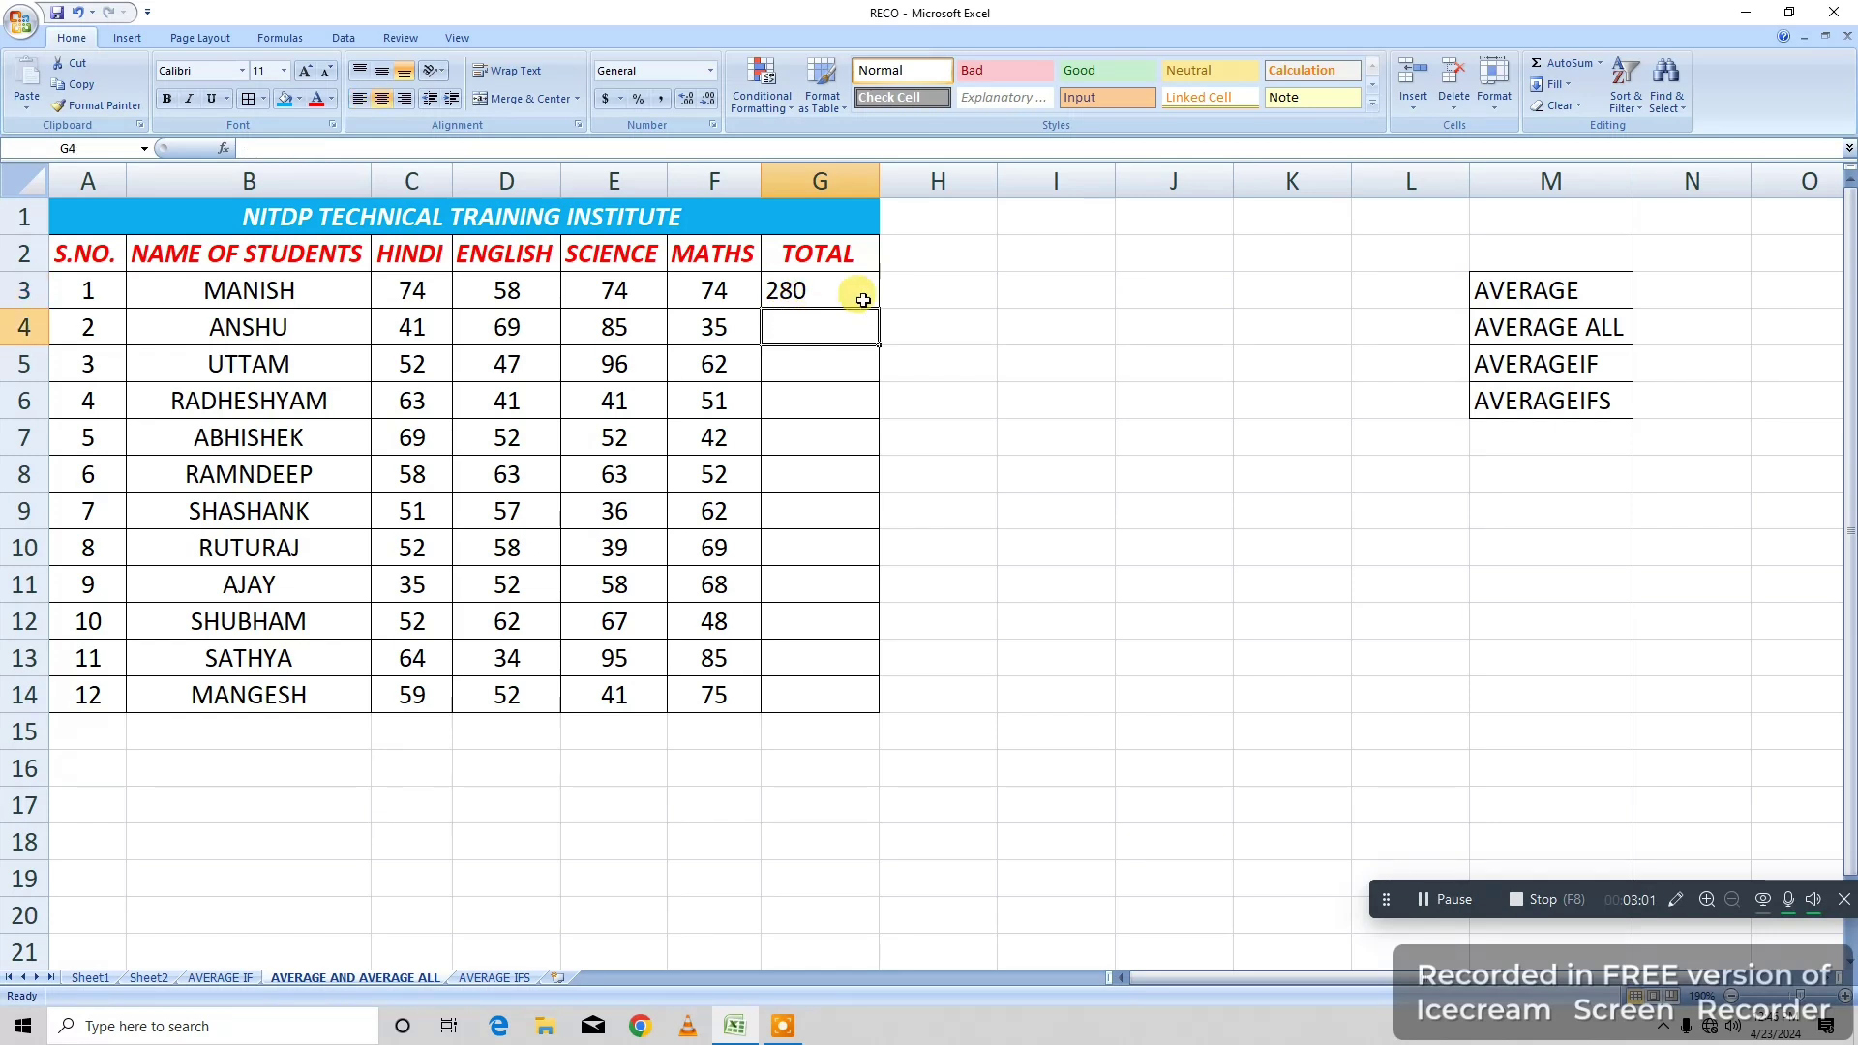
pyautogui.click(830, 292)
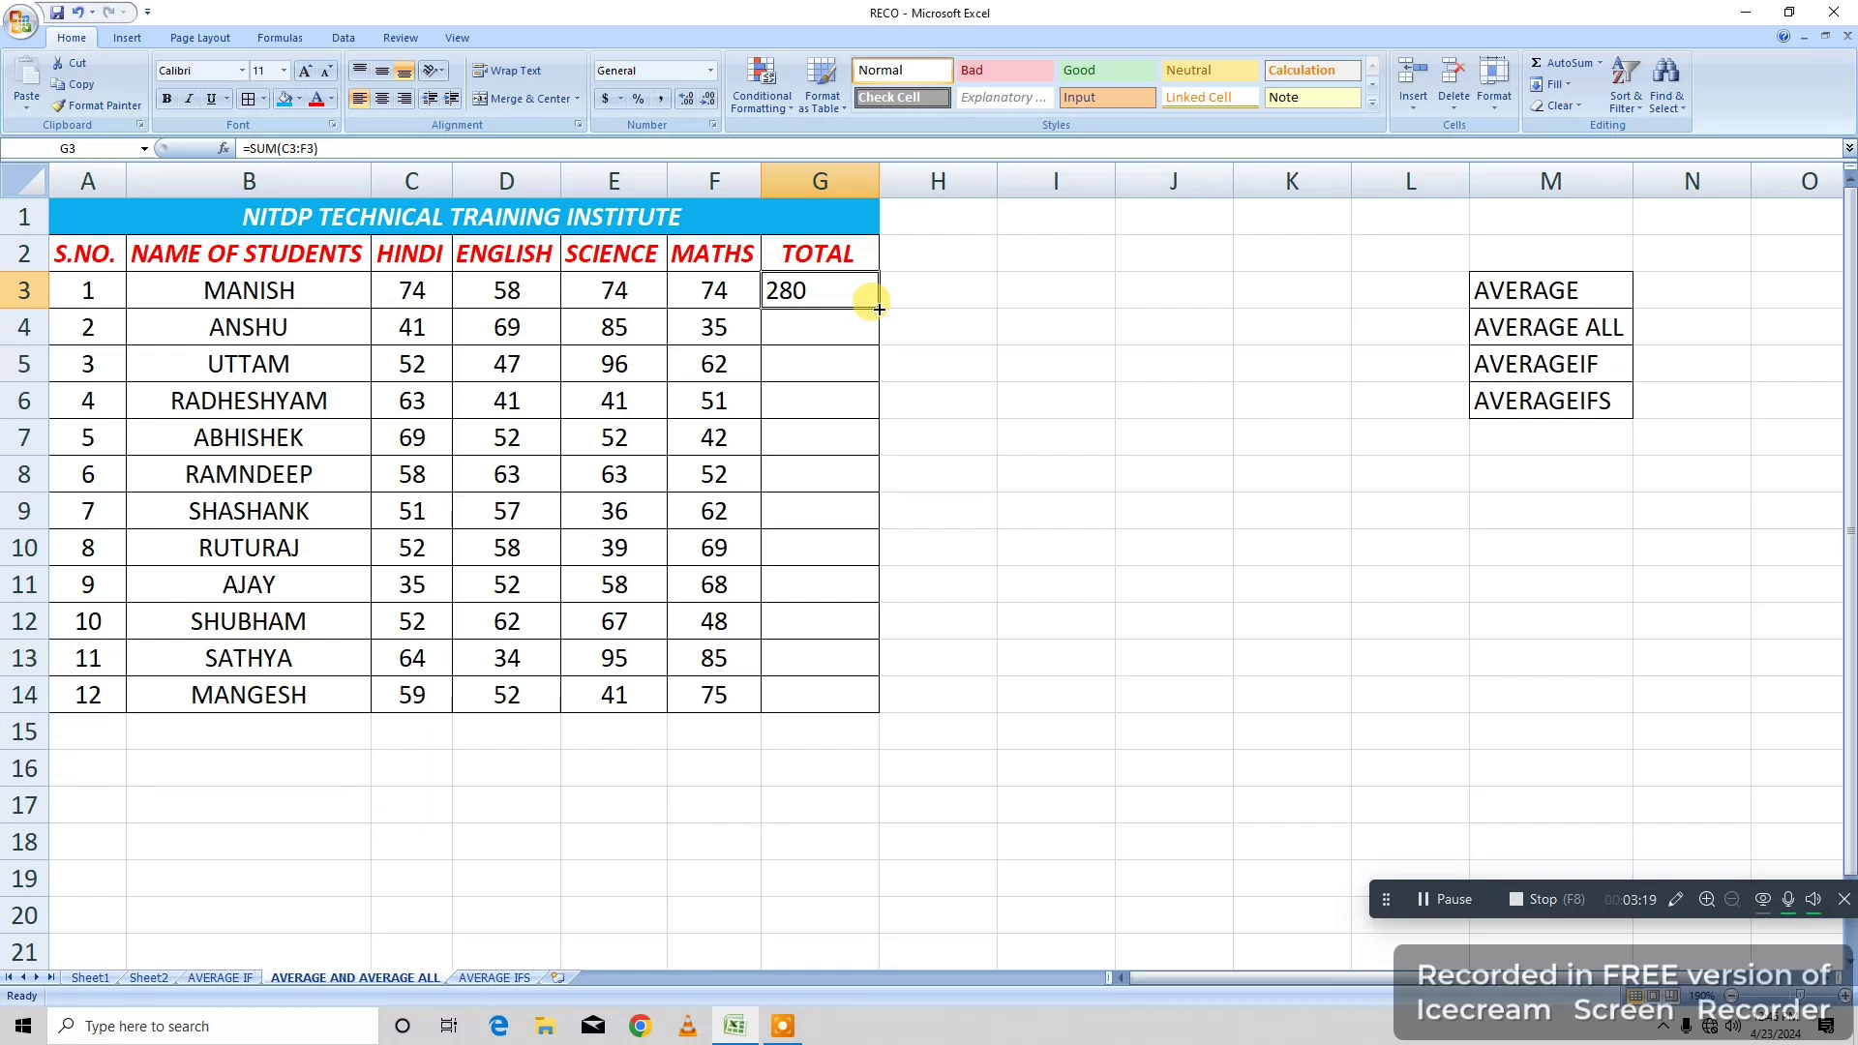
pyautogui.doubleClick(879, 308)
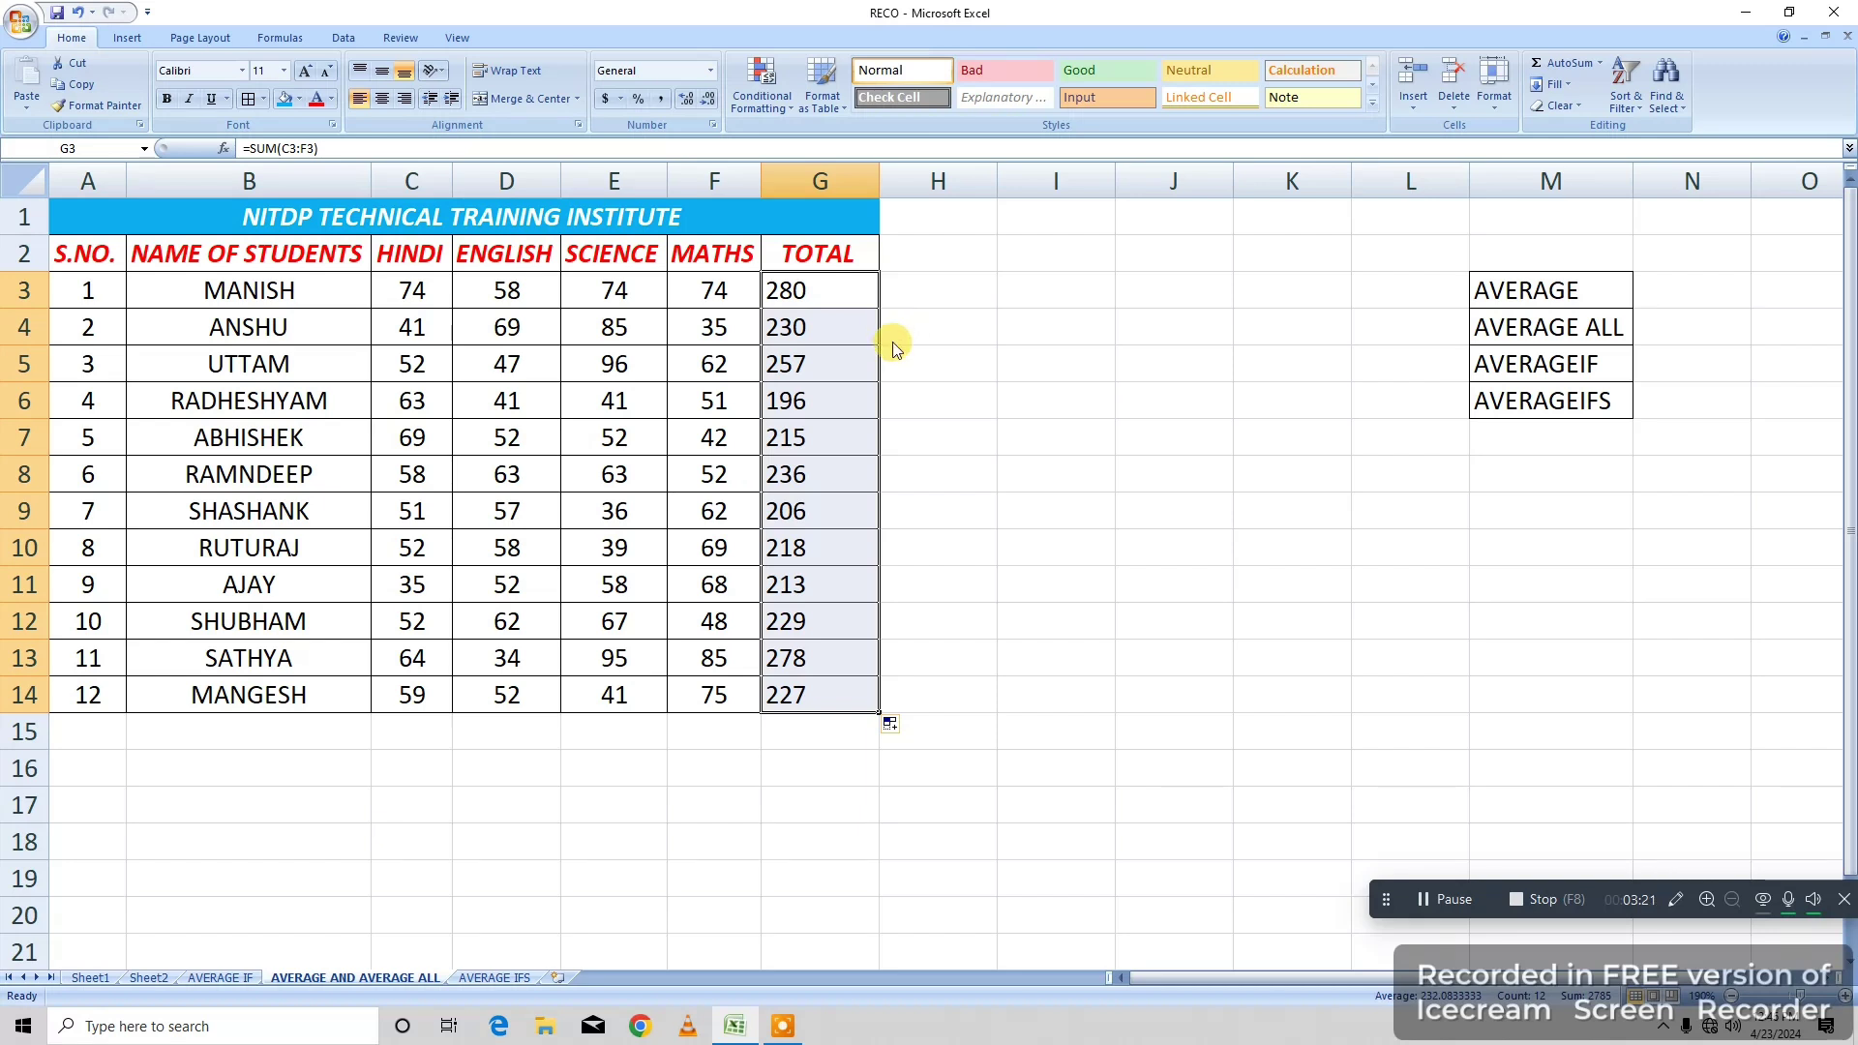
pyautogui.click(959, 343)
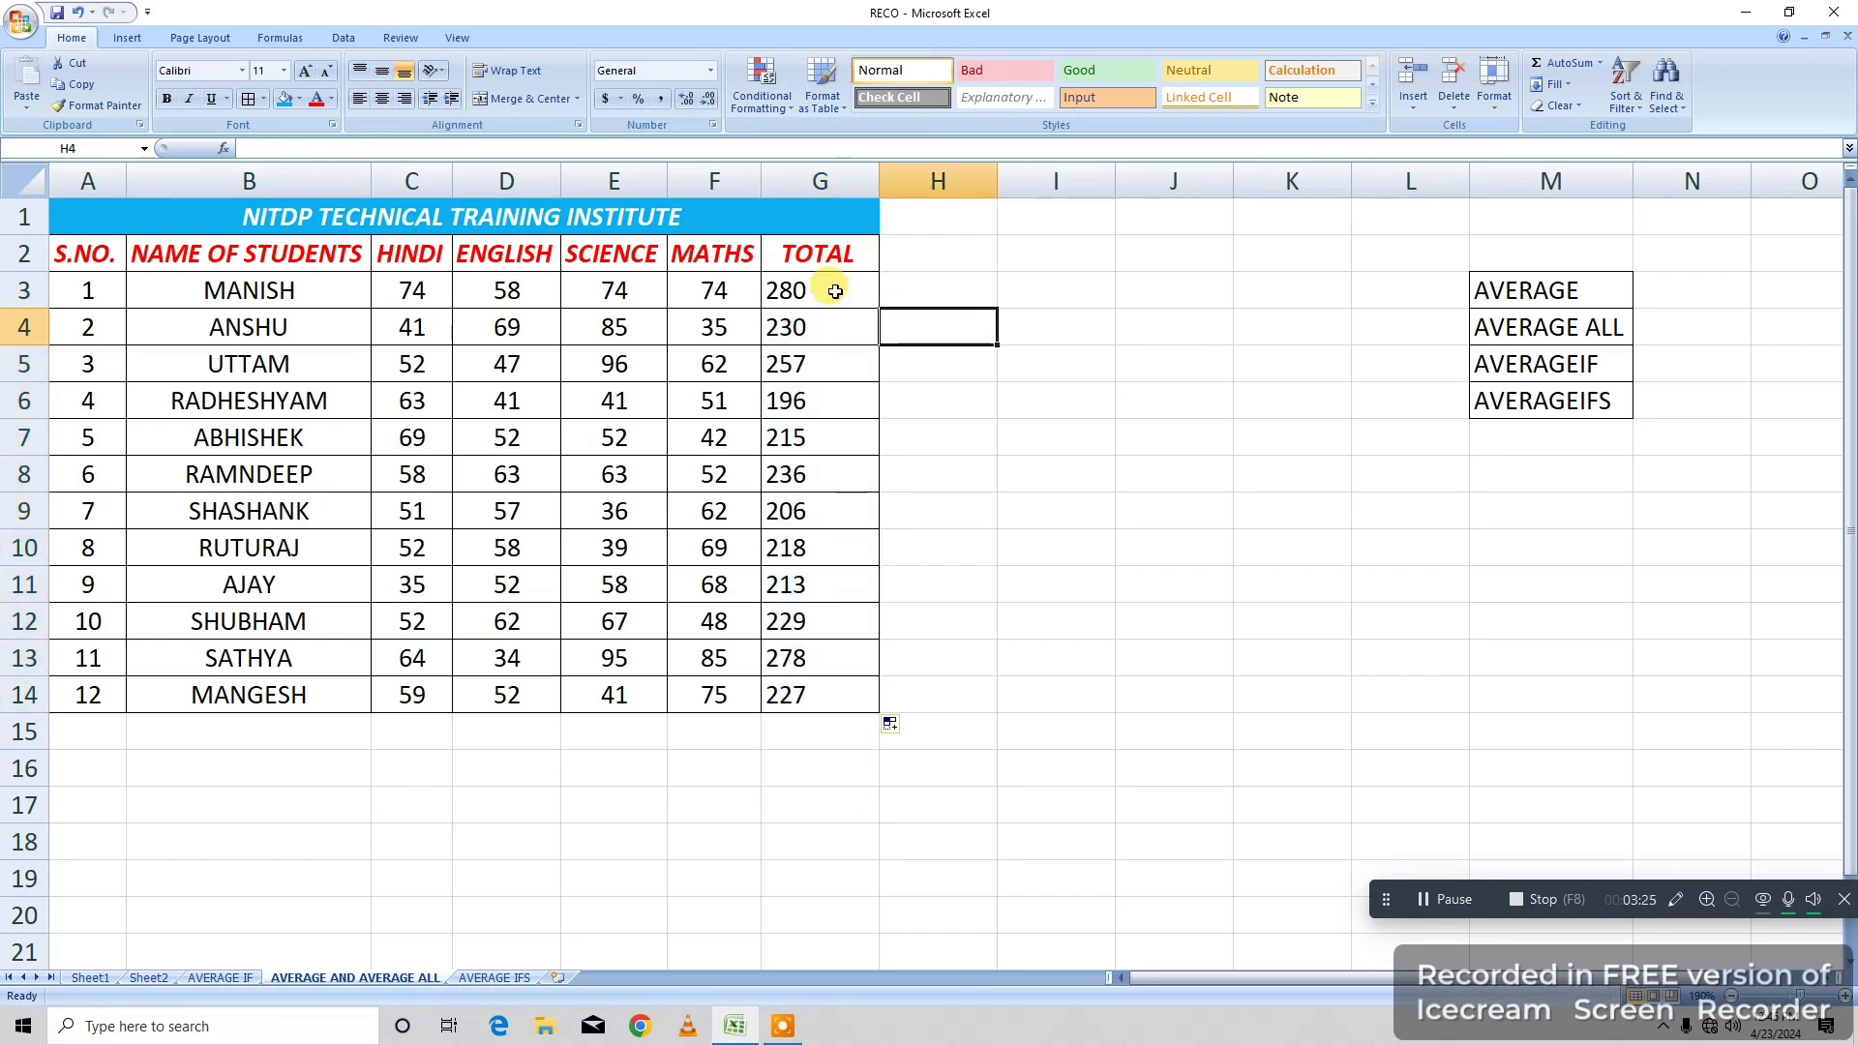
# Add the column heading AVERAGE in H2, beside the TOTAL heading.
pyautogui.click(931, 286)
pyautogui.click(908, 255)
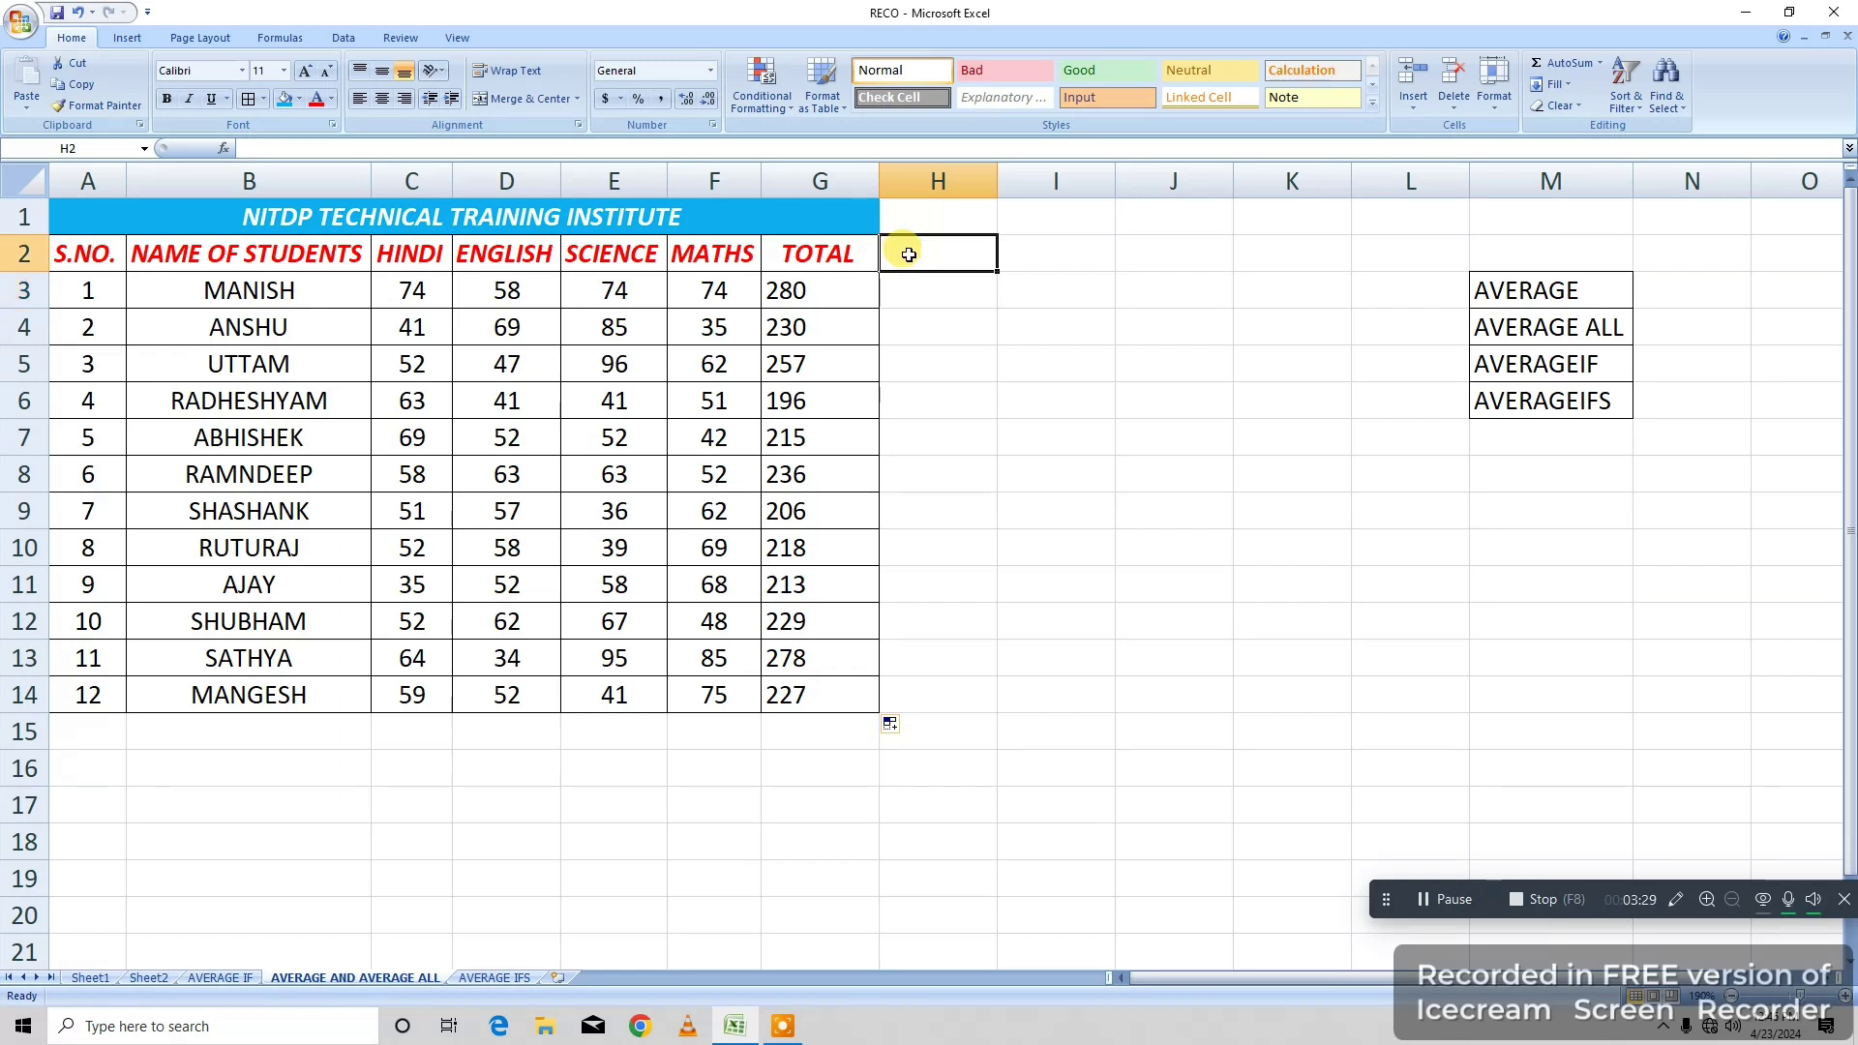
pyautogui.write('AVERAGE')
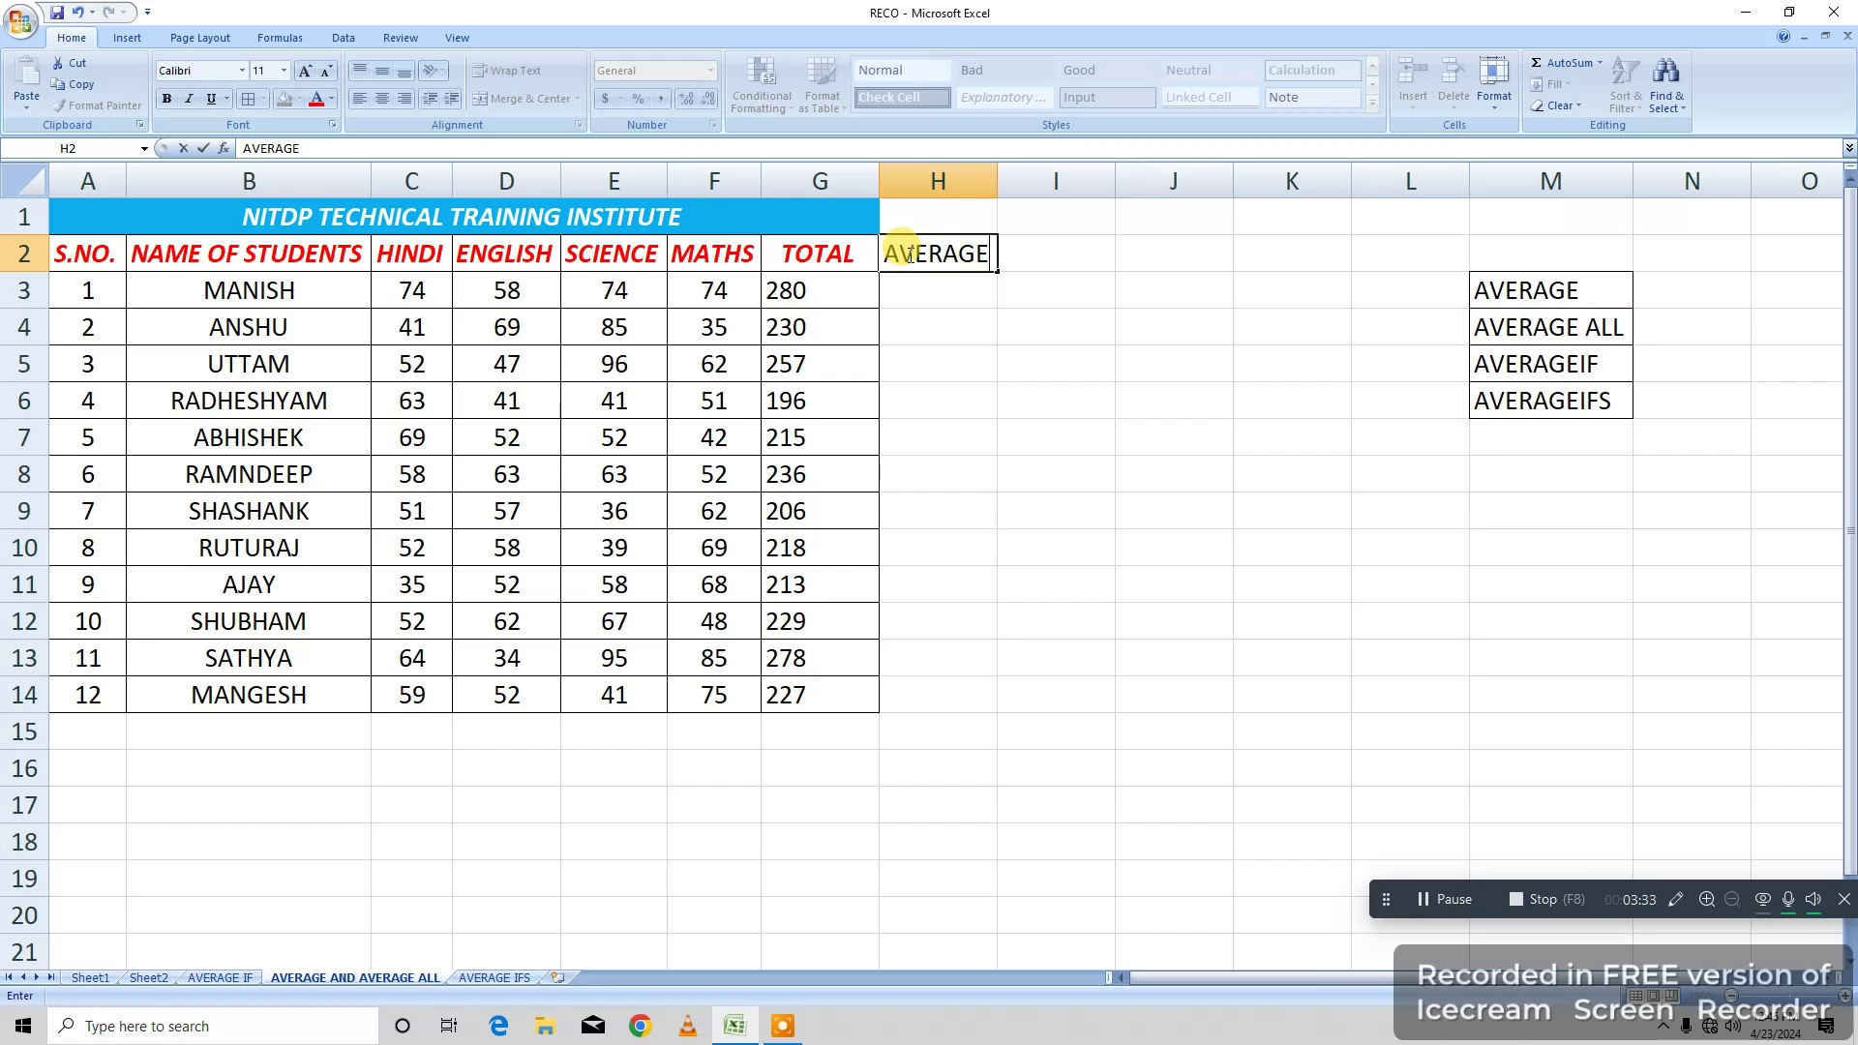
pyautogui.press('Return')
pyautogui.write('\\')
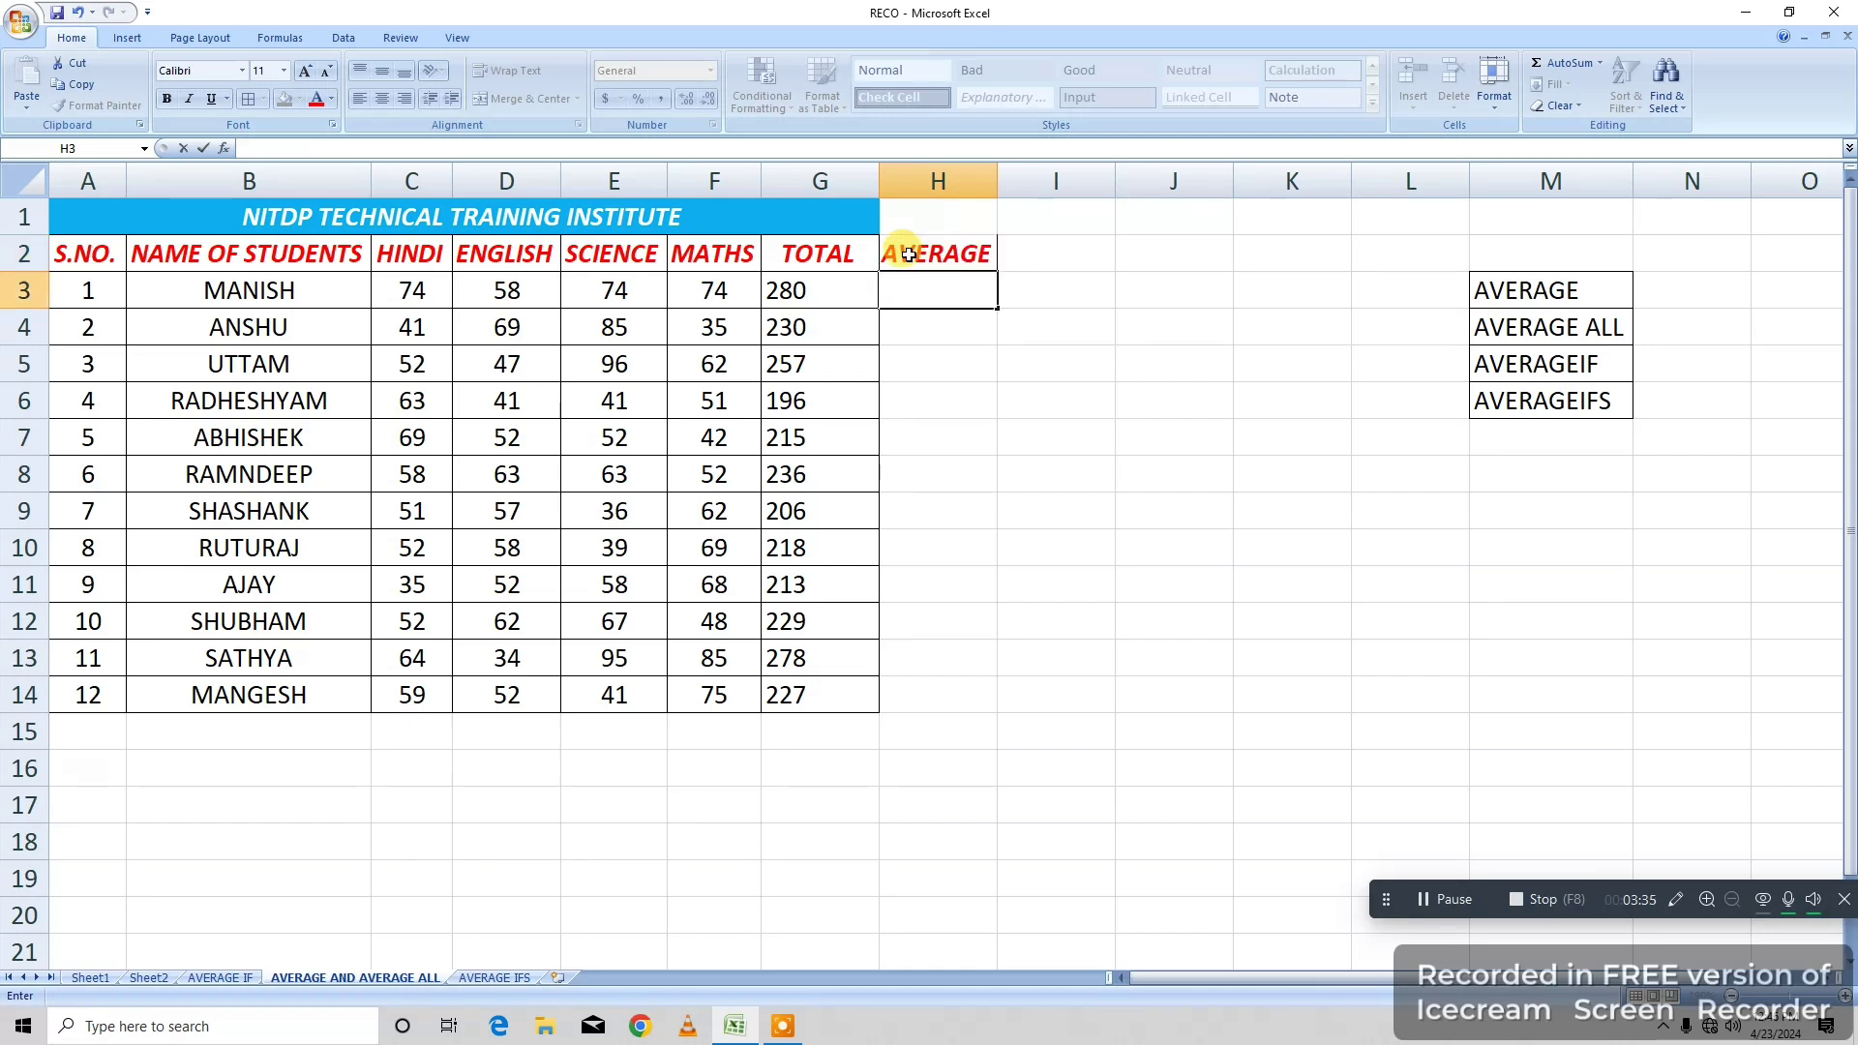
pyautogui.click(977, 321)
pyautogui.click(951, 288)
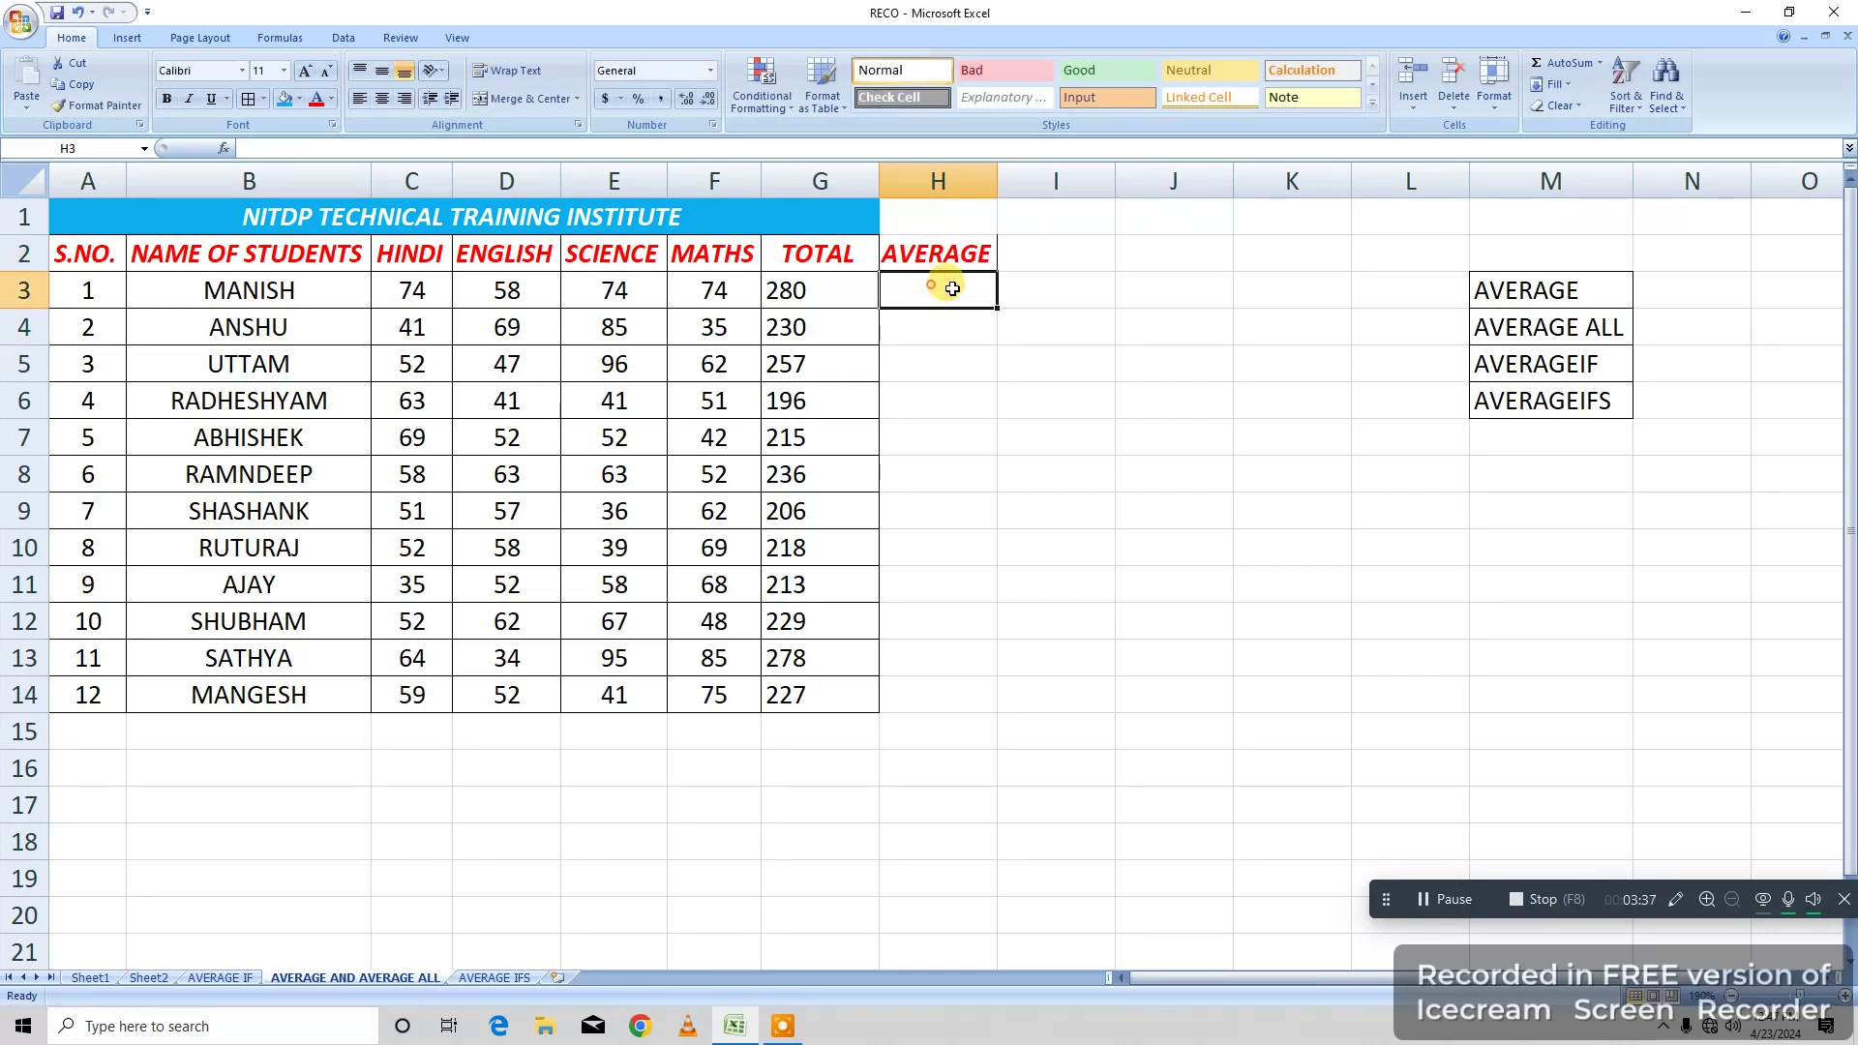
# Examine the first student's four subject marks in C3:F3 and the total in G3.
pyautogui.click(1009, 350)
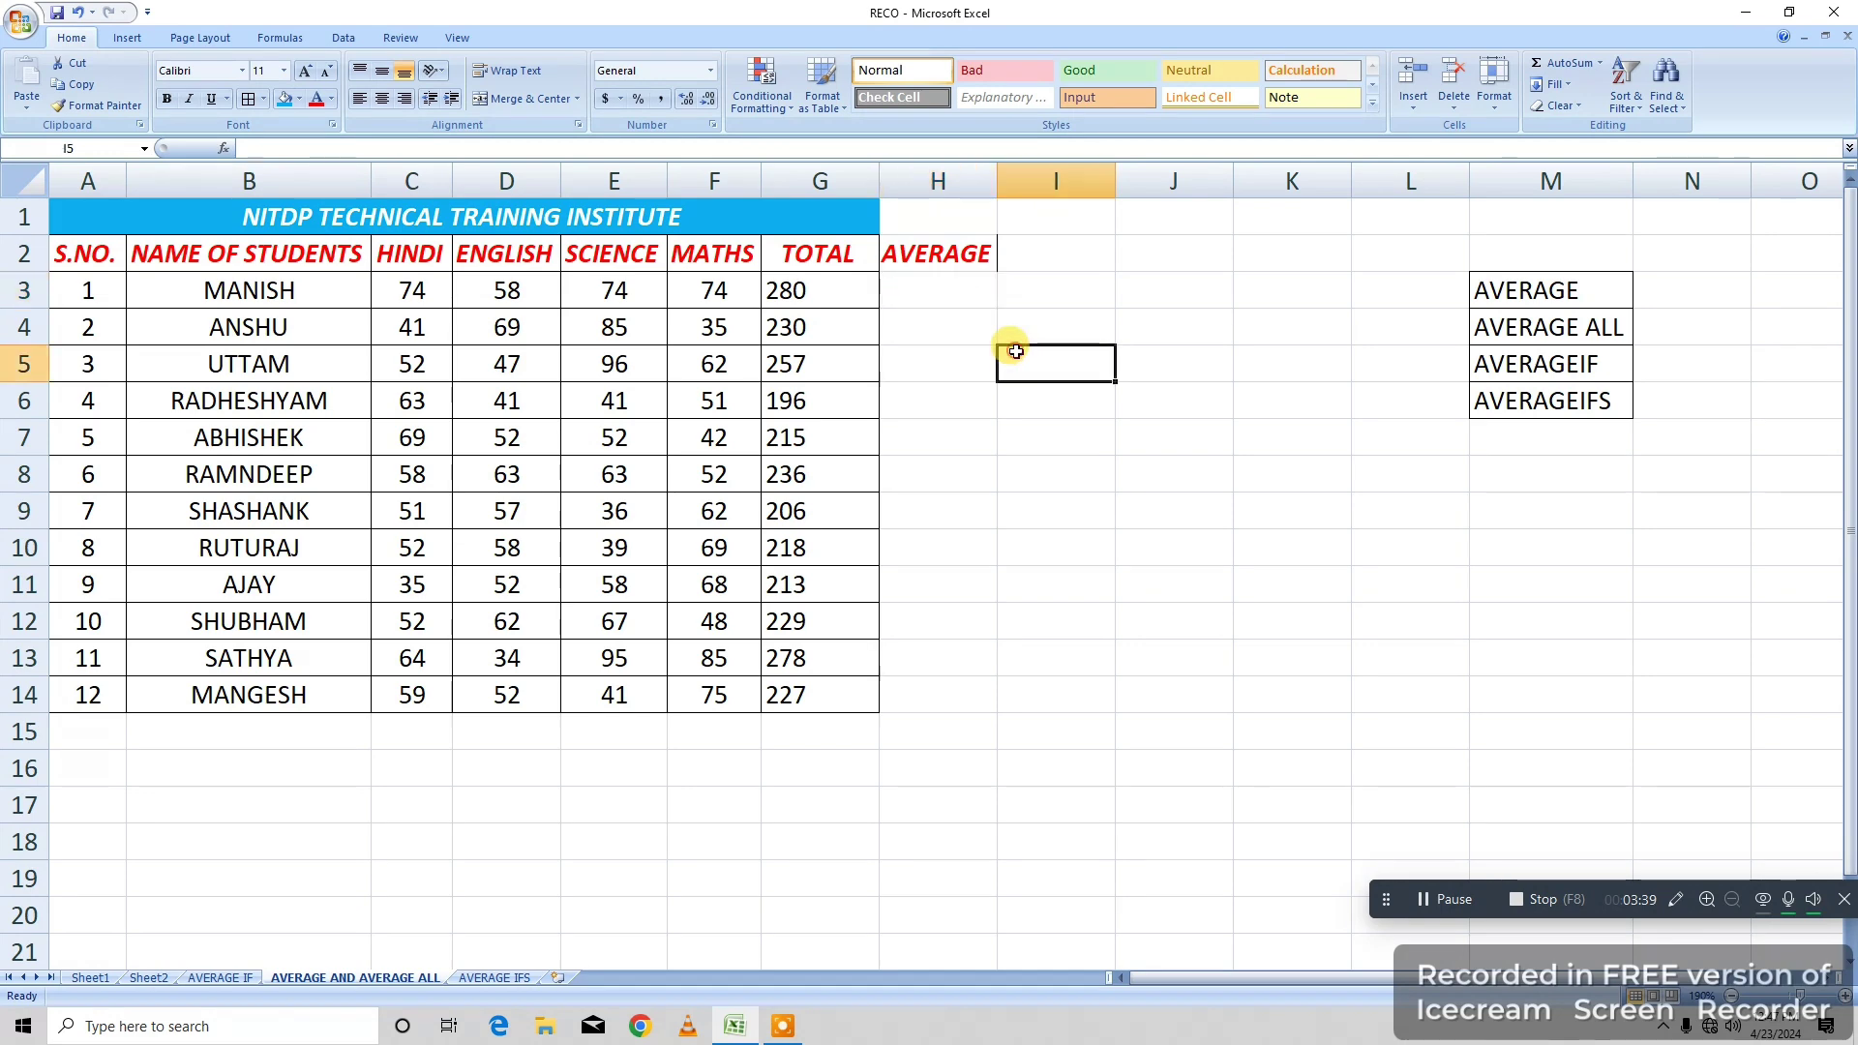
pyautogui.click(398, 291)
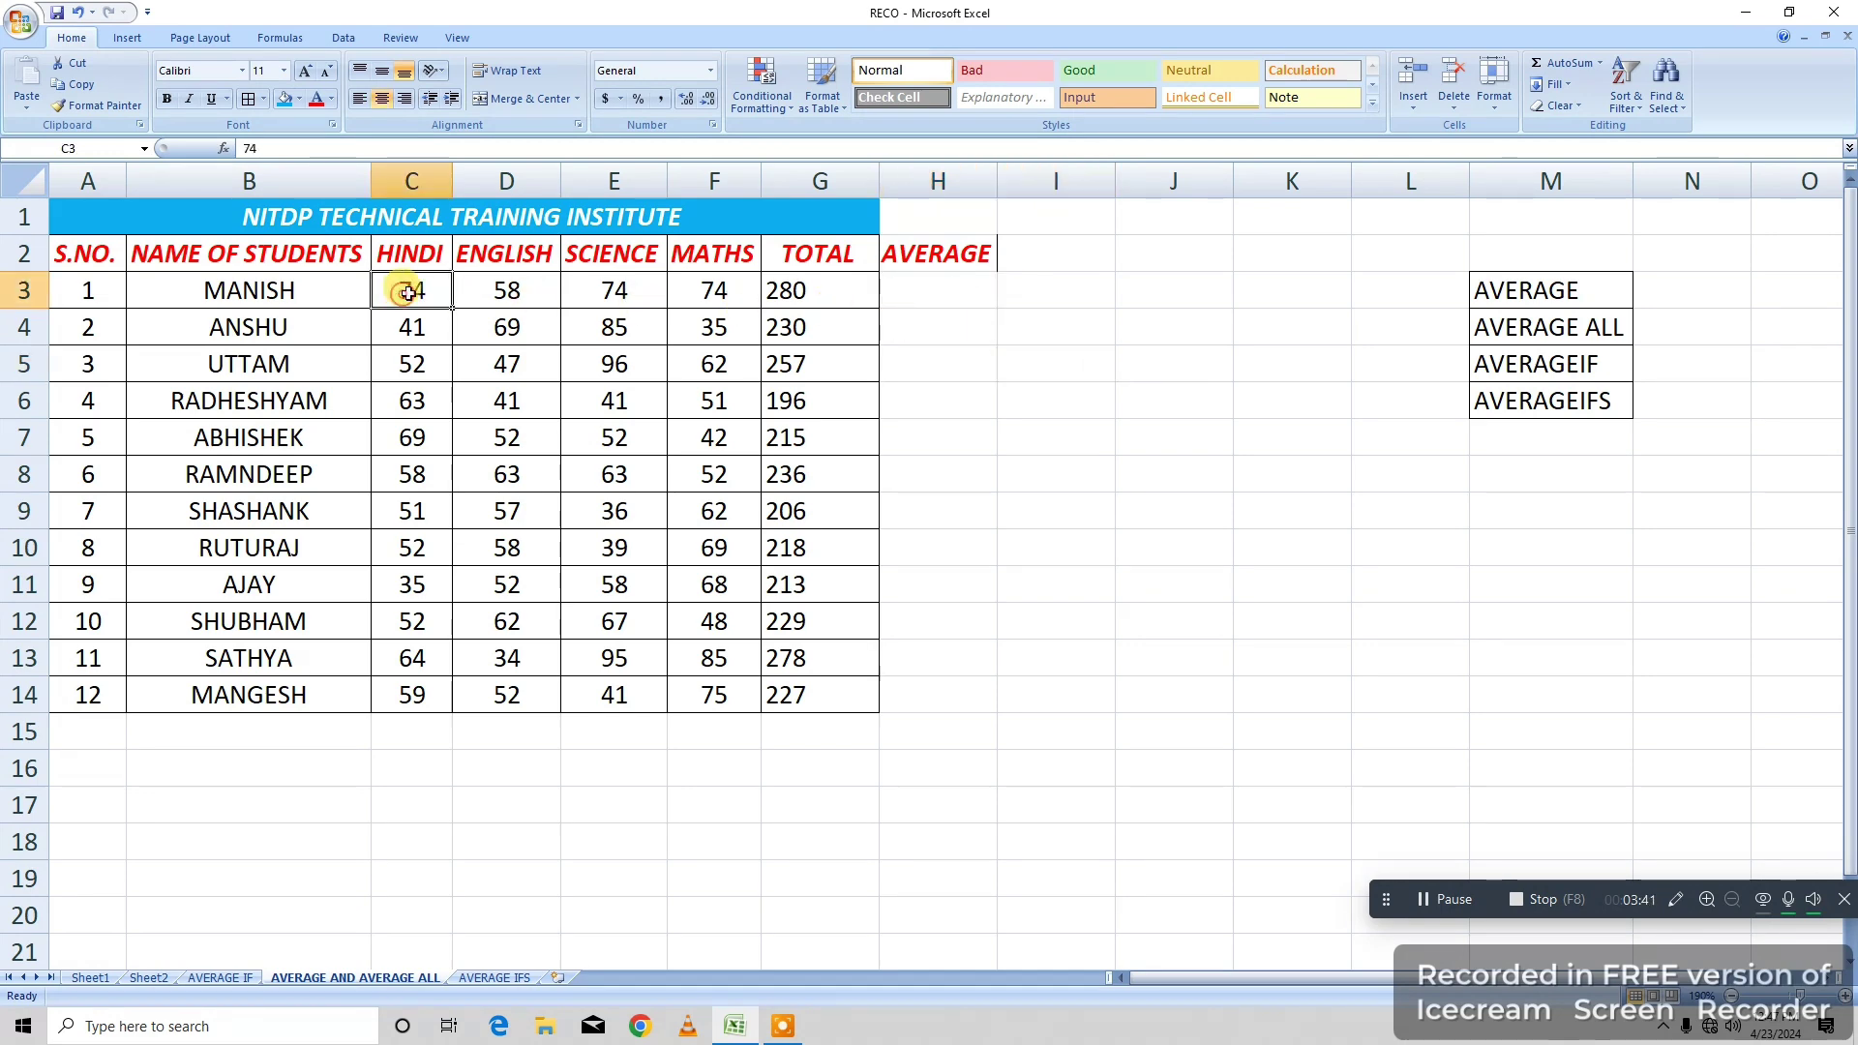
pyautogui.press('Right')
pyautogui.press('Right')
pyautogui.press('Right')
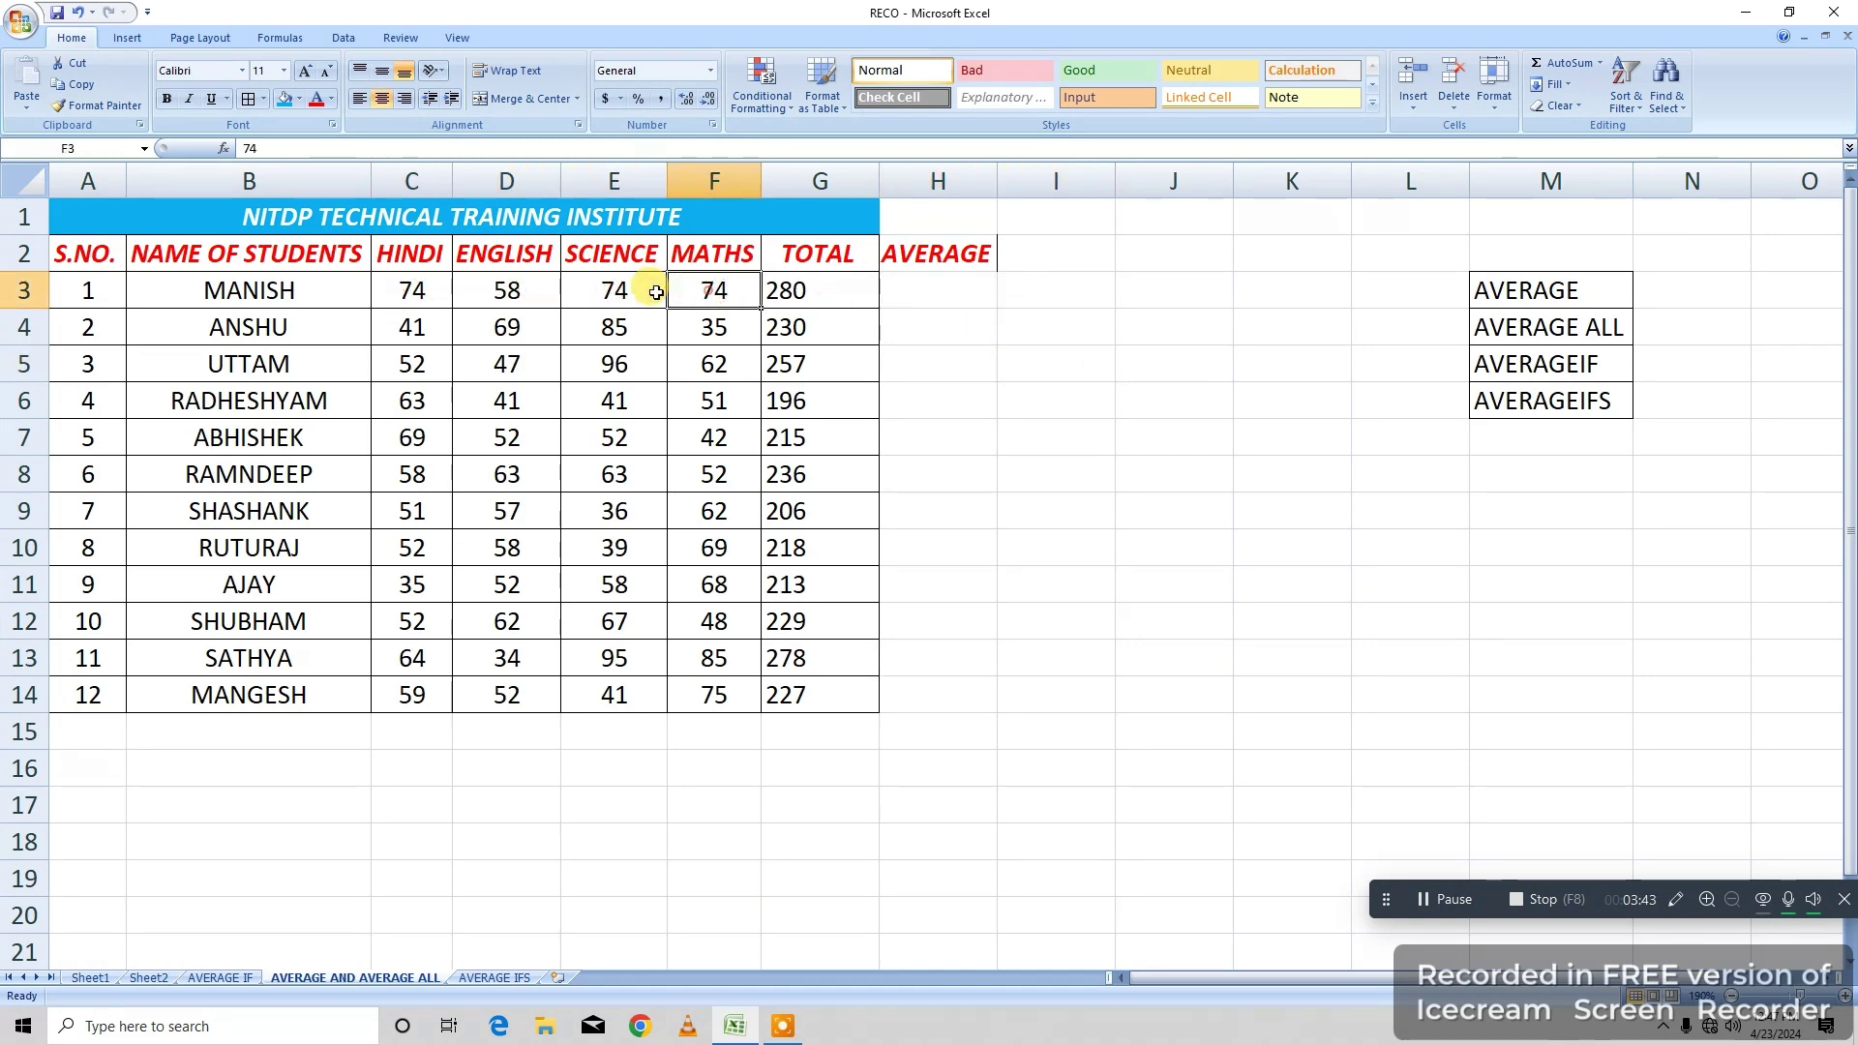
pyautogui.press('Left')
pyautogui.press('Left')
pyautogui.press('Left')
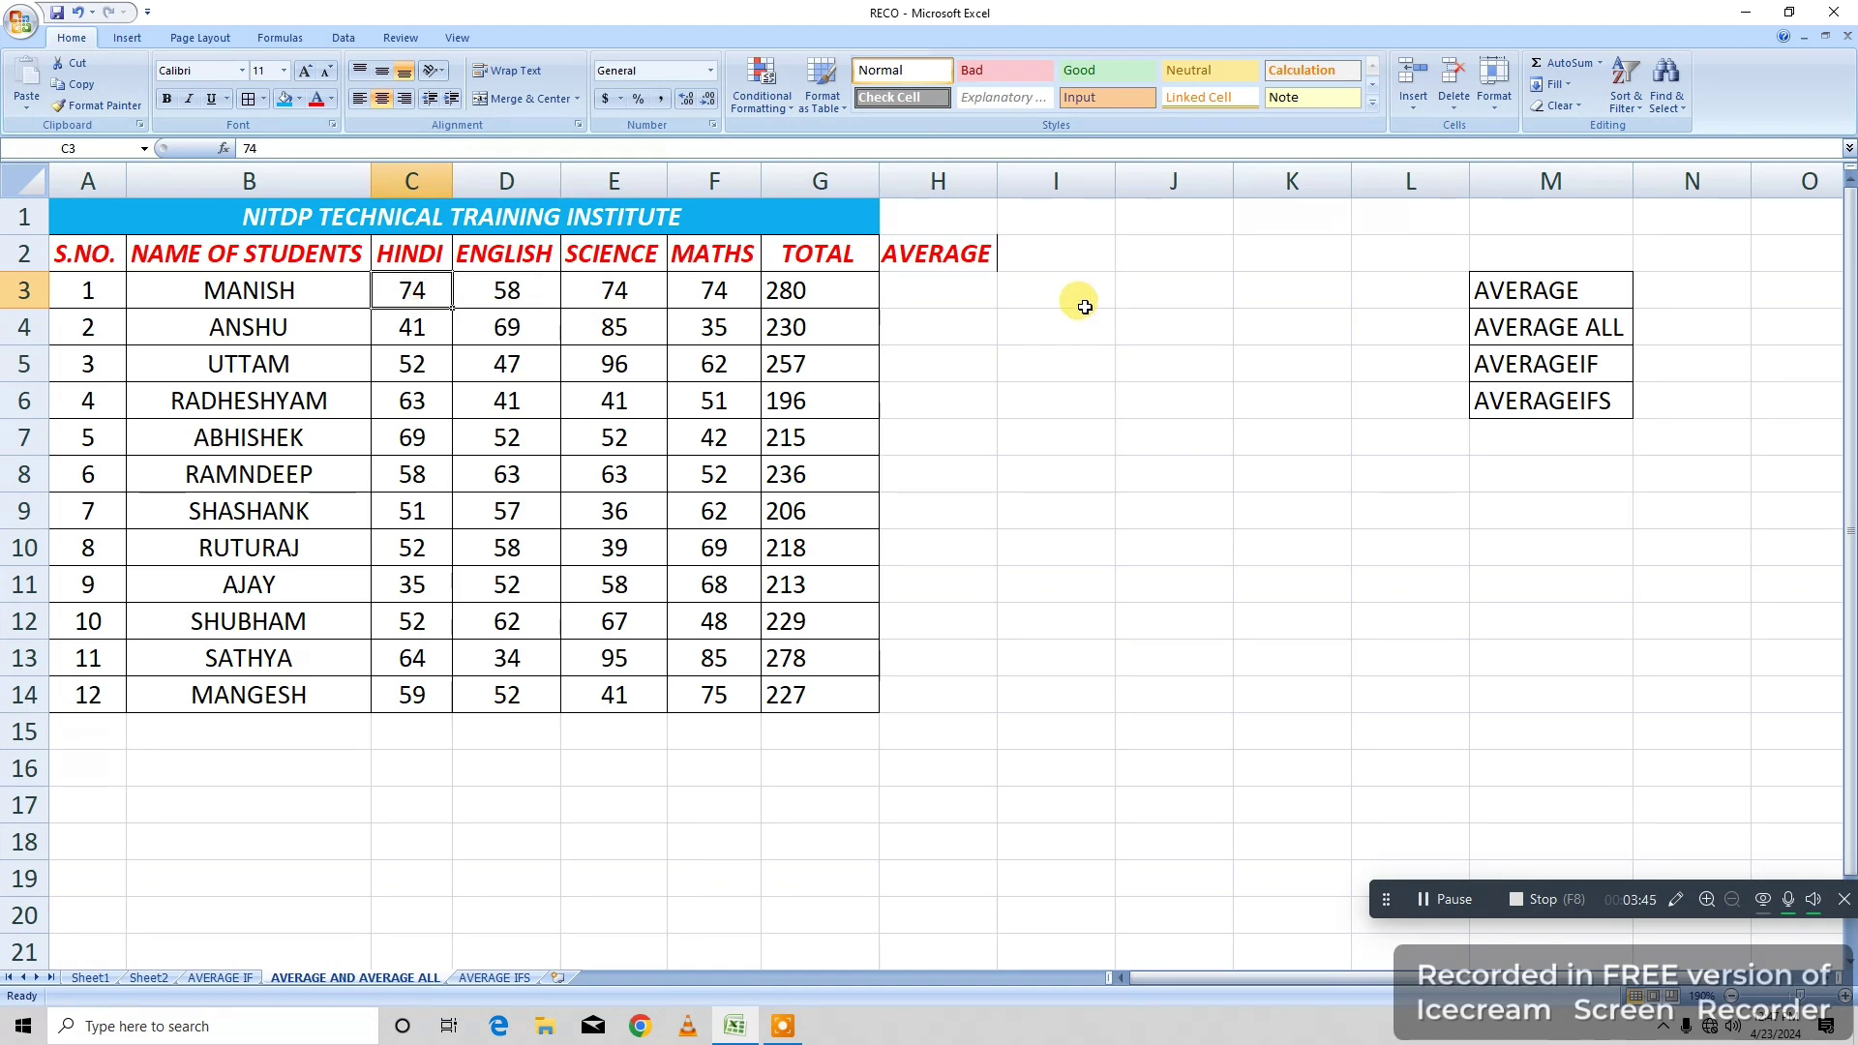
pyautogui.click(1078, 298)
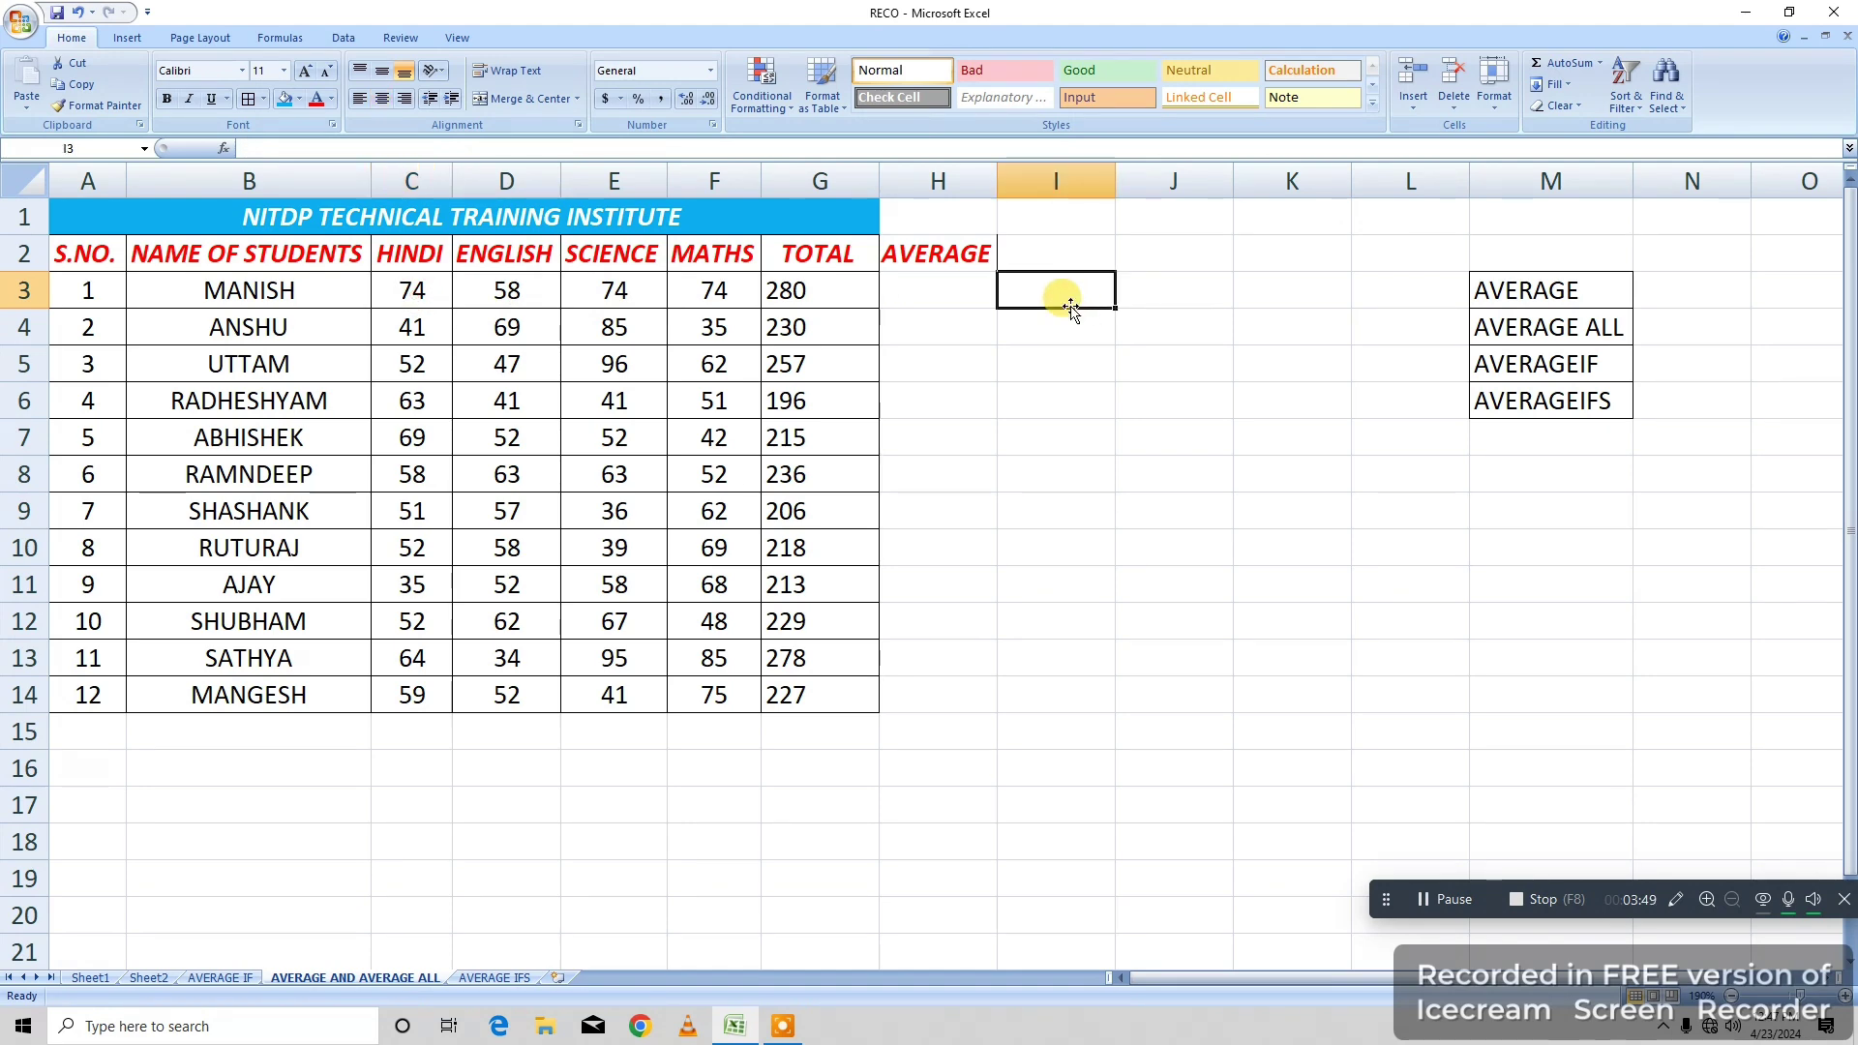
pyautogui.click(794, 287)
pyautogui.click(1135, 284)
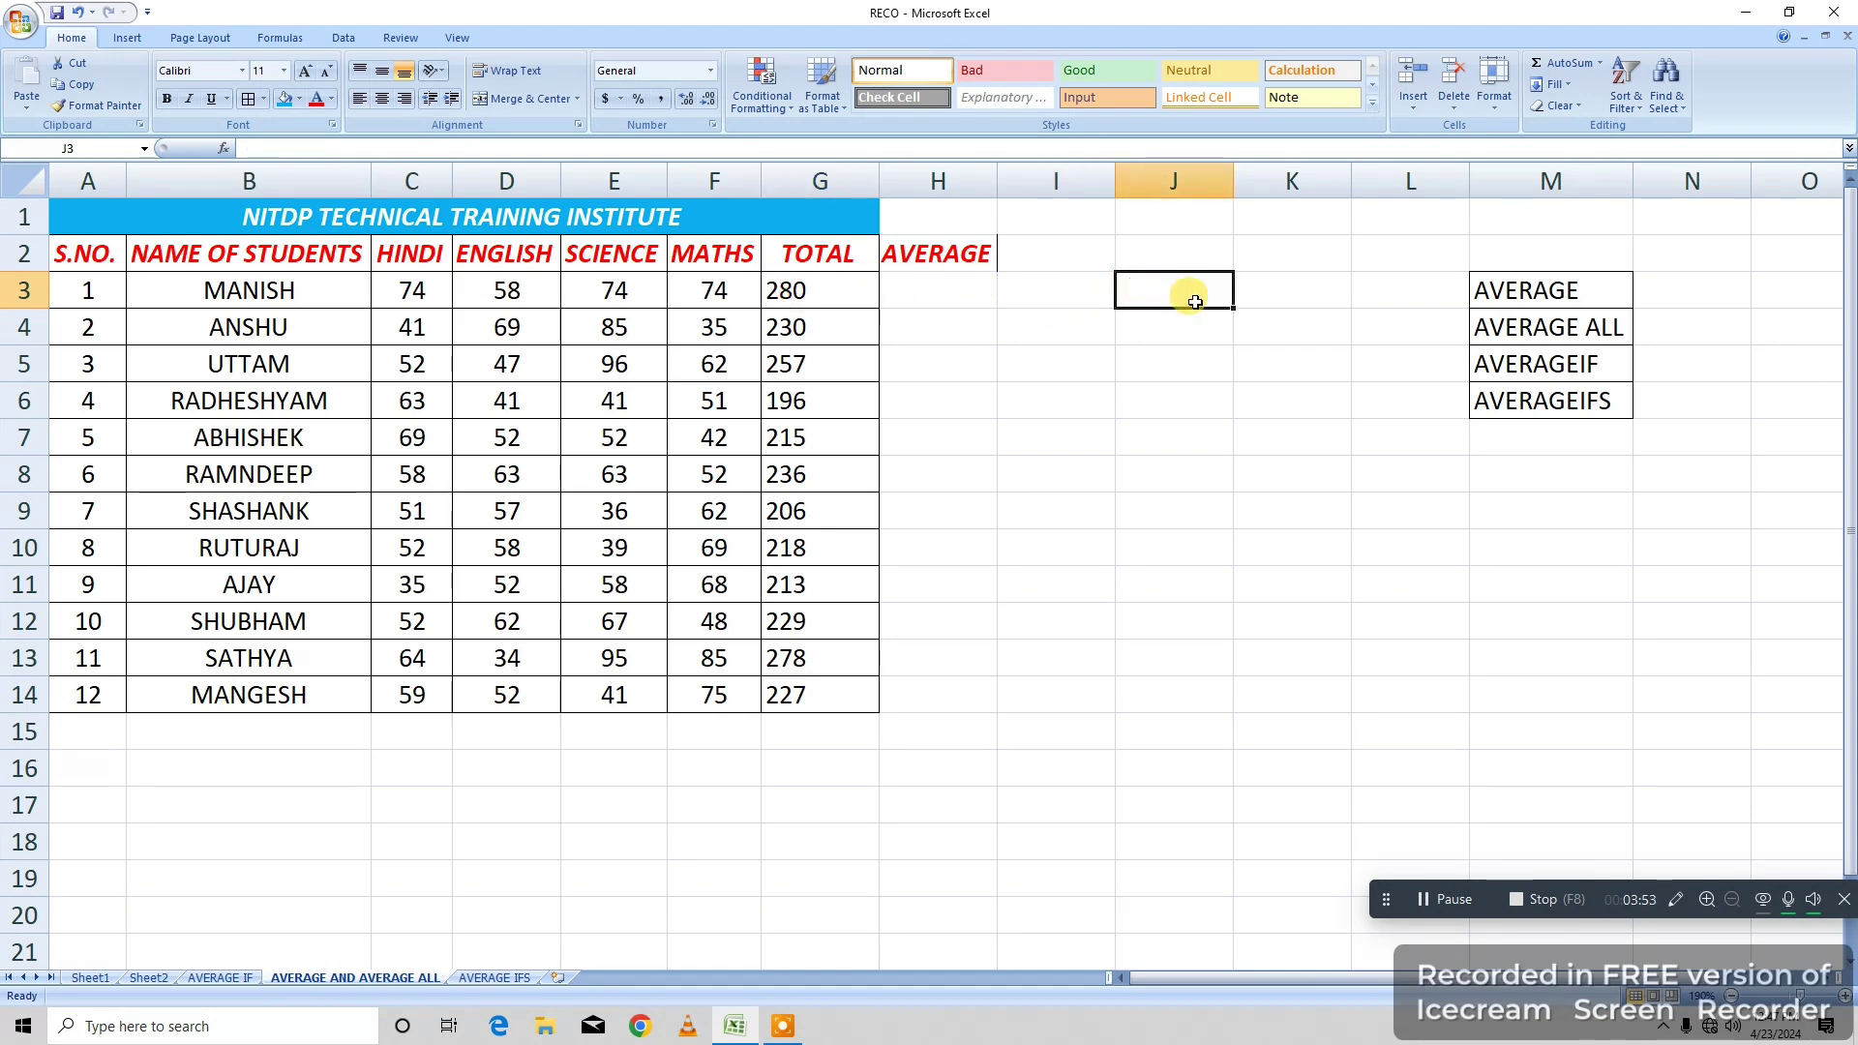
pyautogui.click(272, 294)
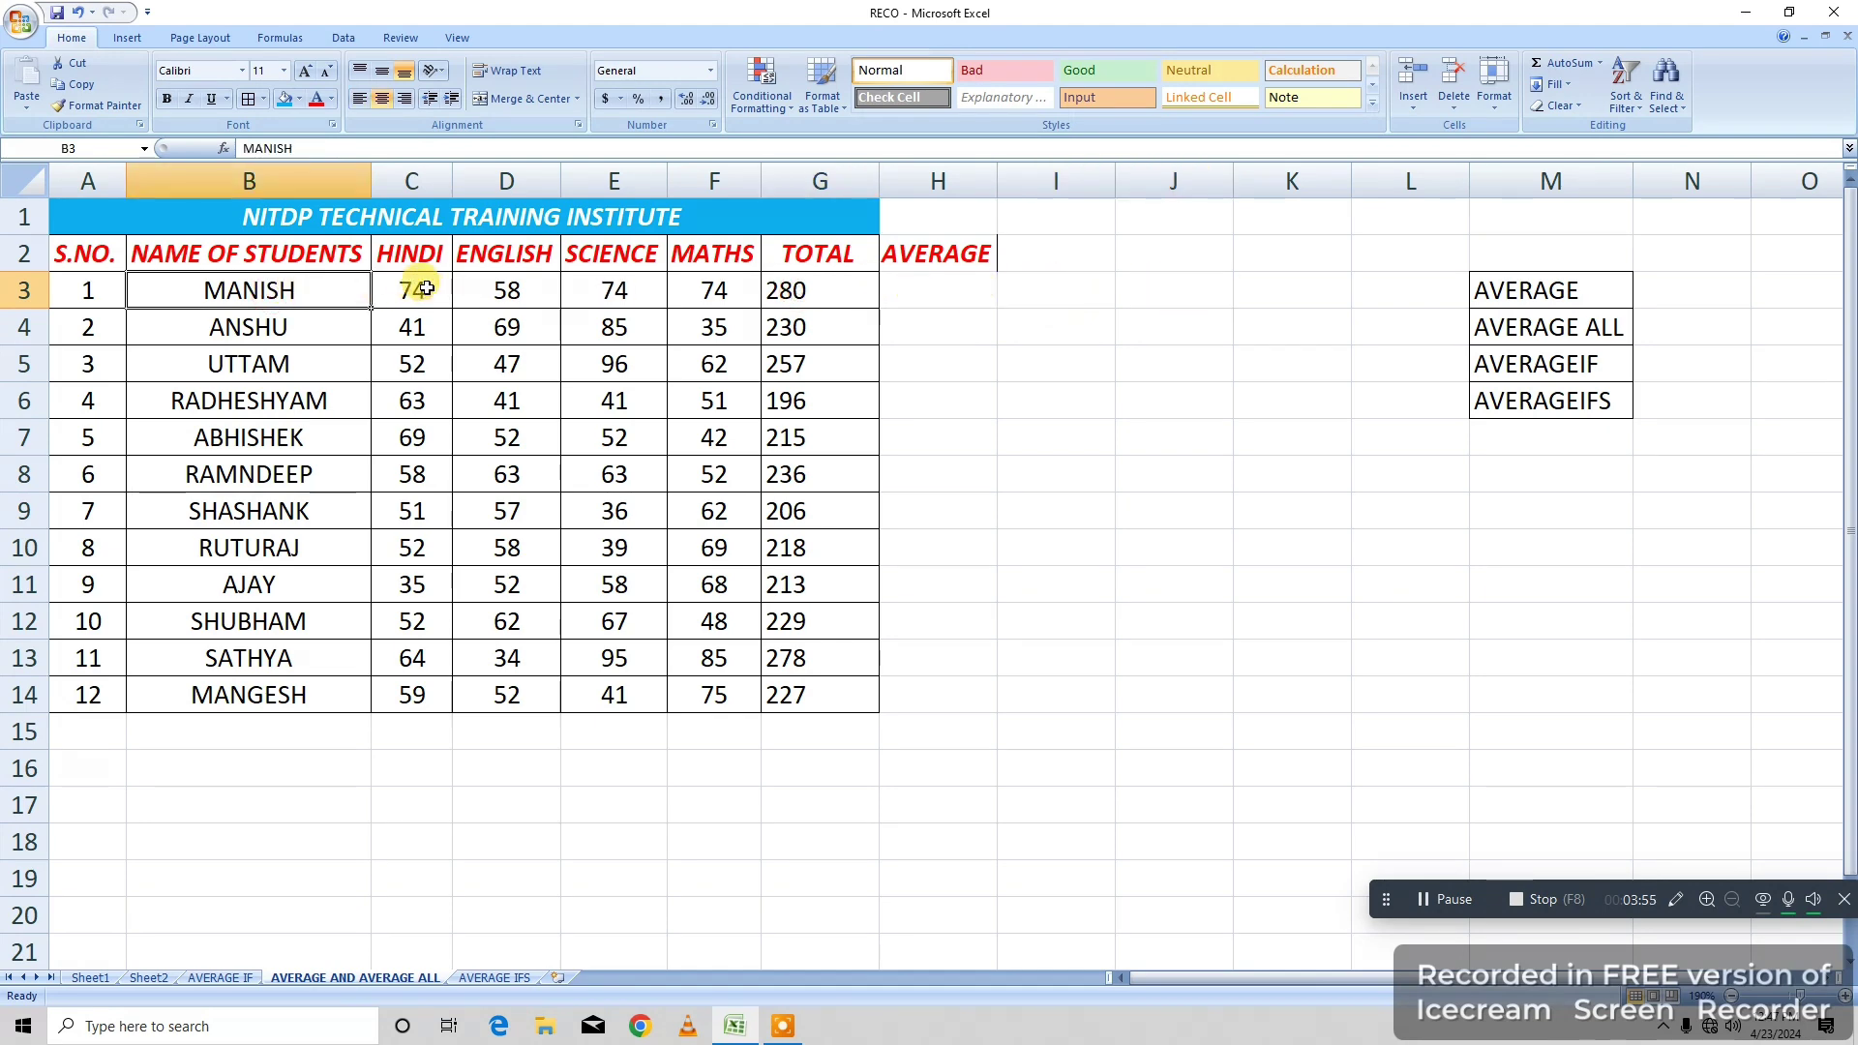
pyautogui.moveTo(411, 290); pyautogui.dragTo(713, 282)
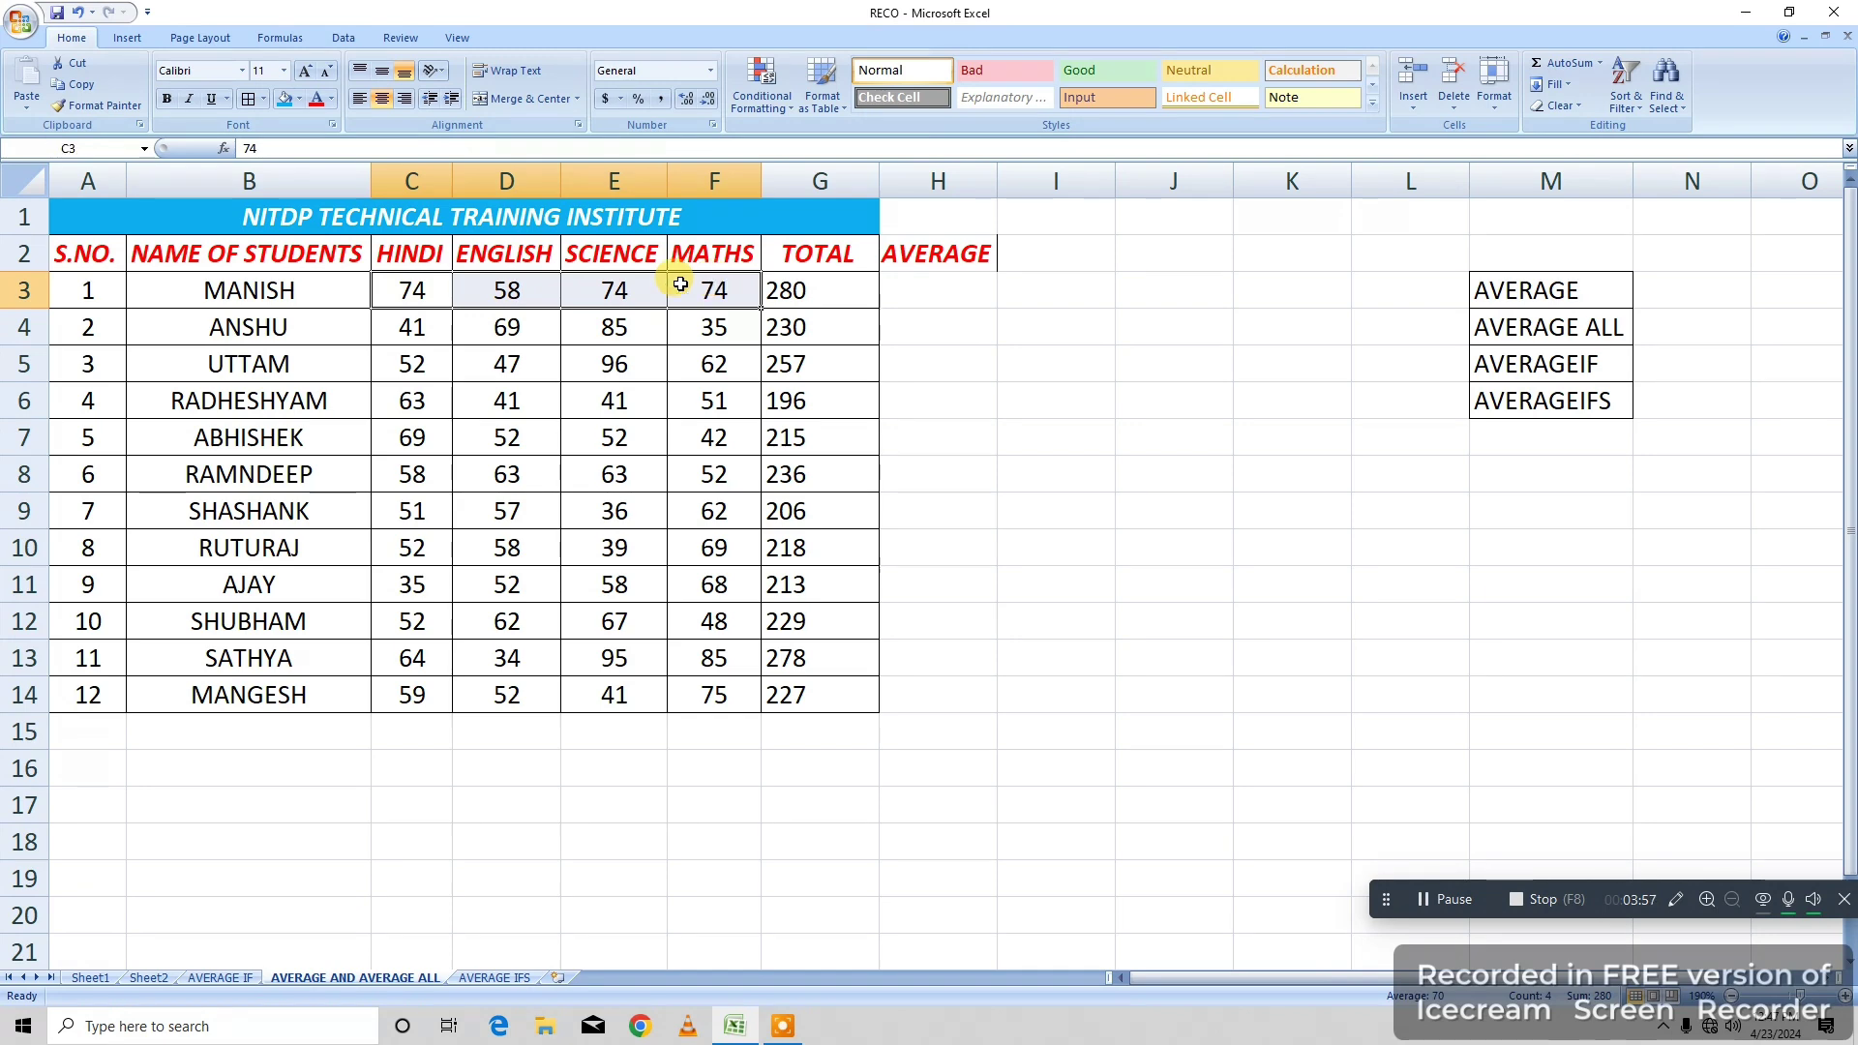
pyautogui.click(805, 290)
pyautogui.click(1103, 302)
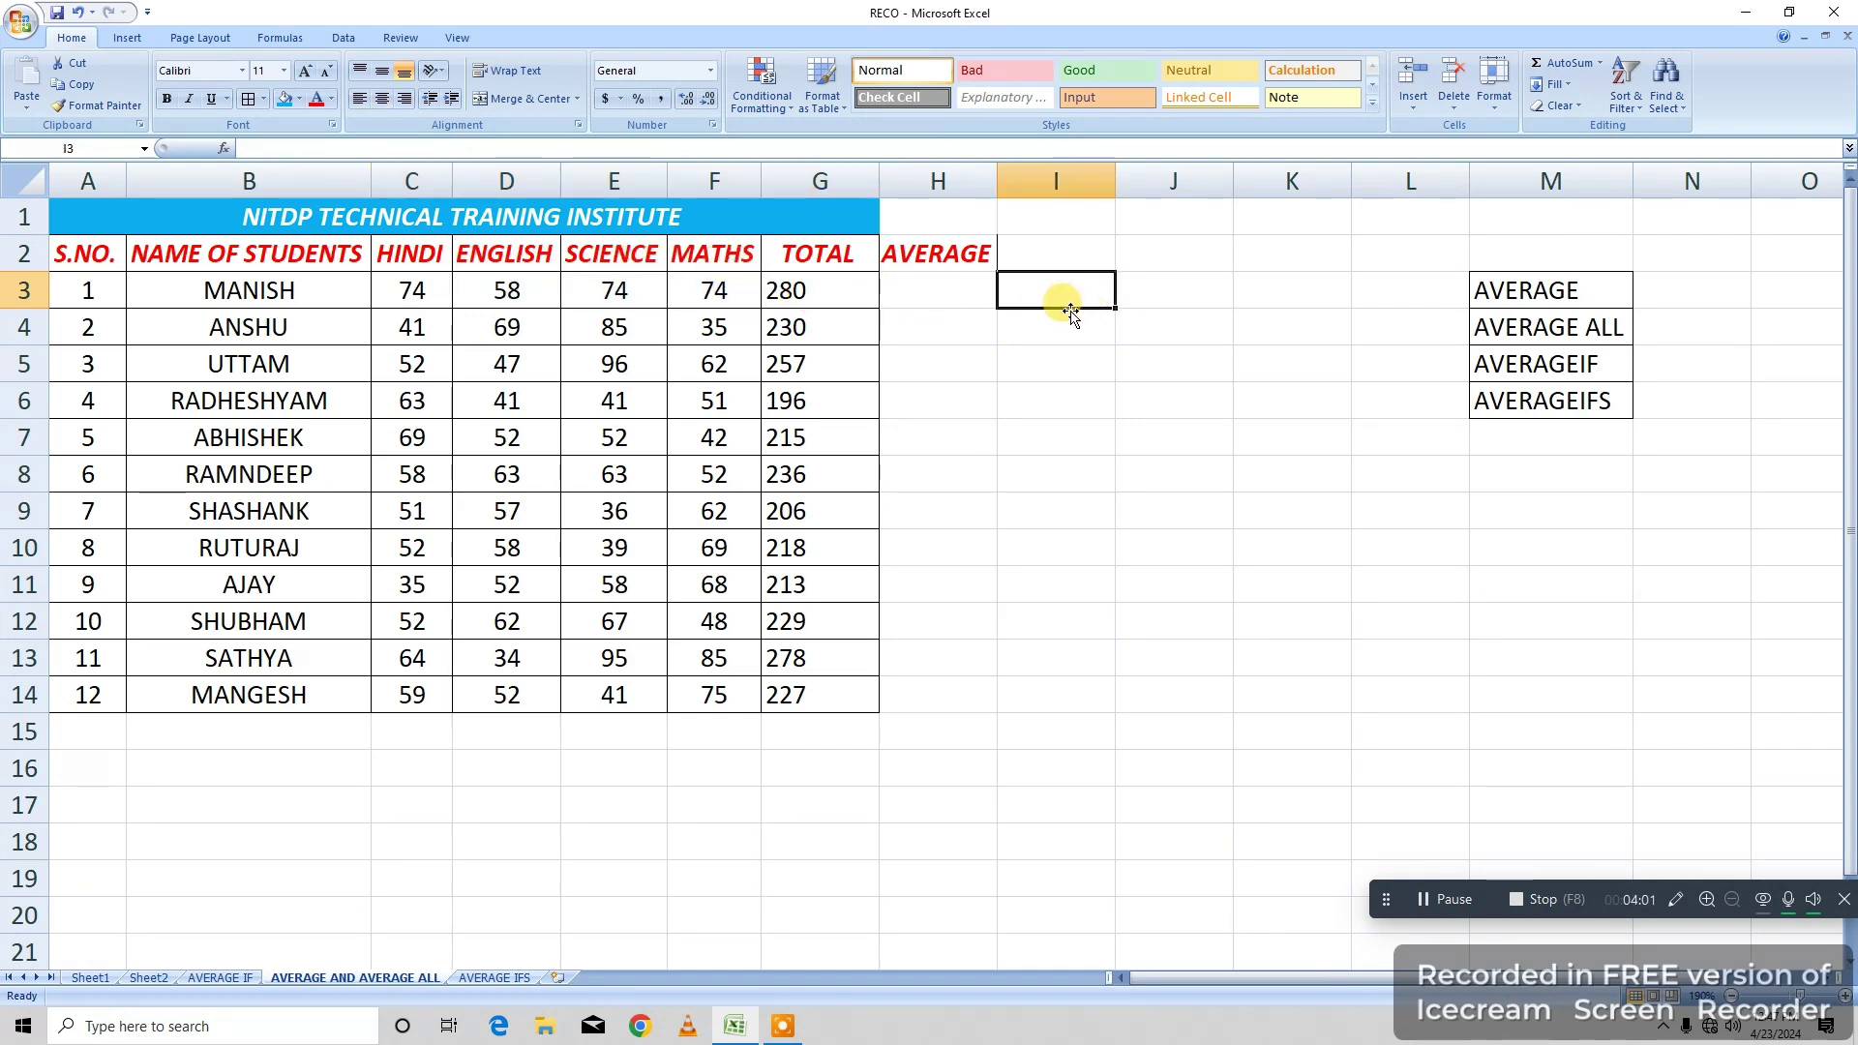
# Work out the first student's average manually in J3 with the formula =280/4.
pyautogui.click(1137, 293)
pyautogui.write('=')
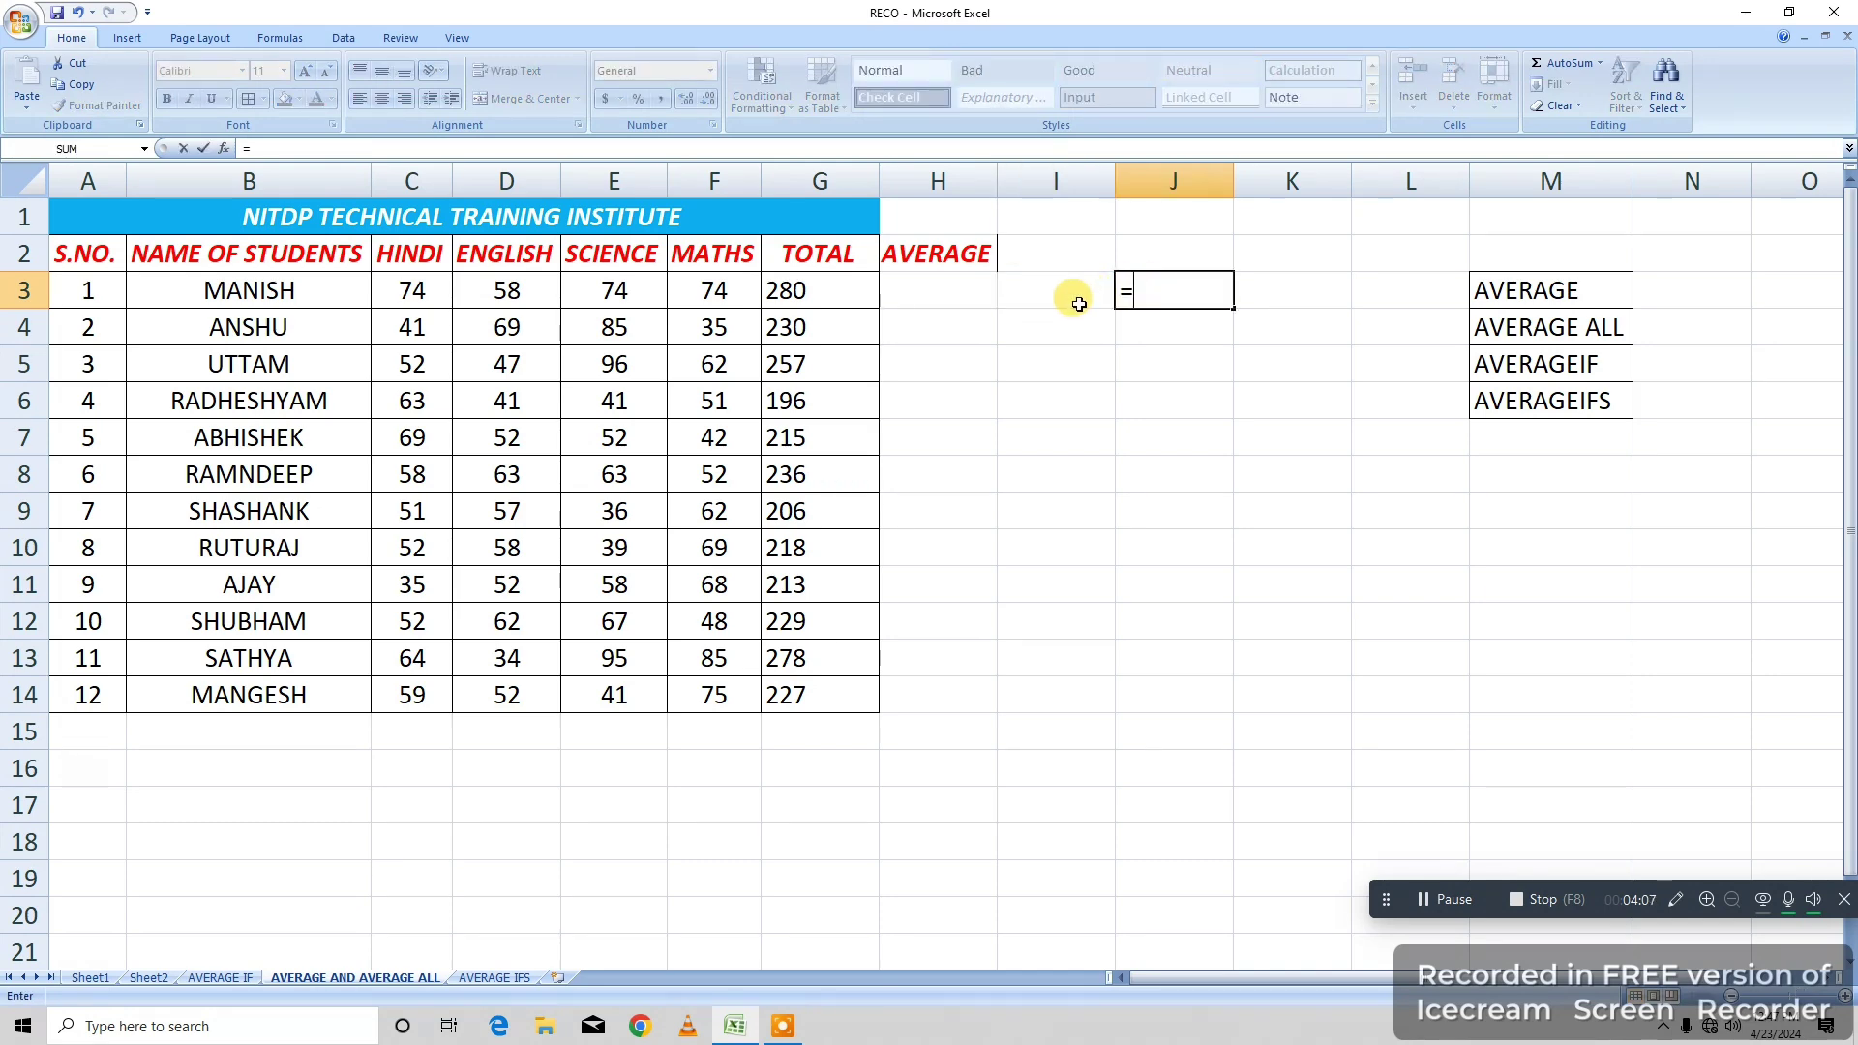
pyautogui.write('280')
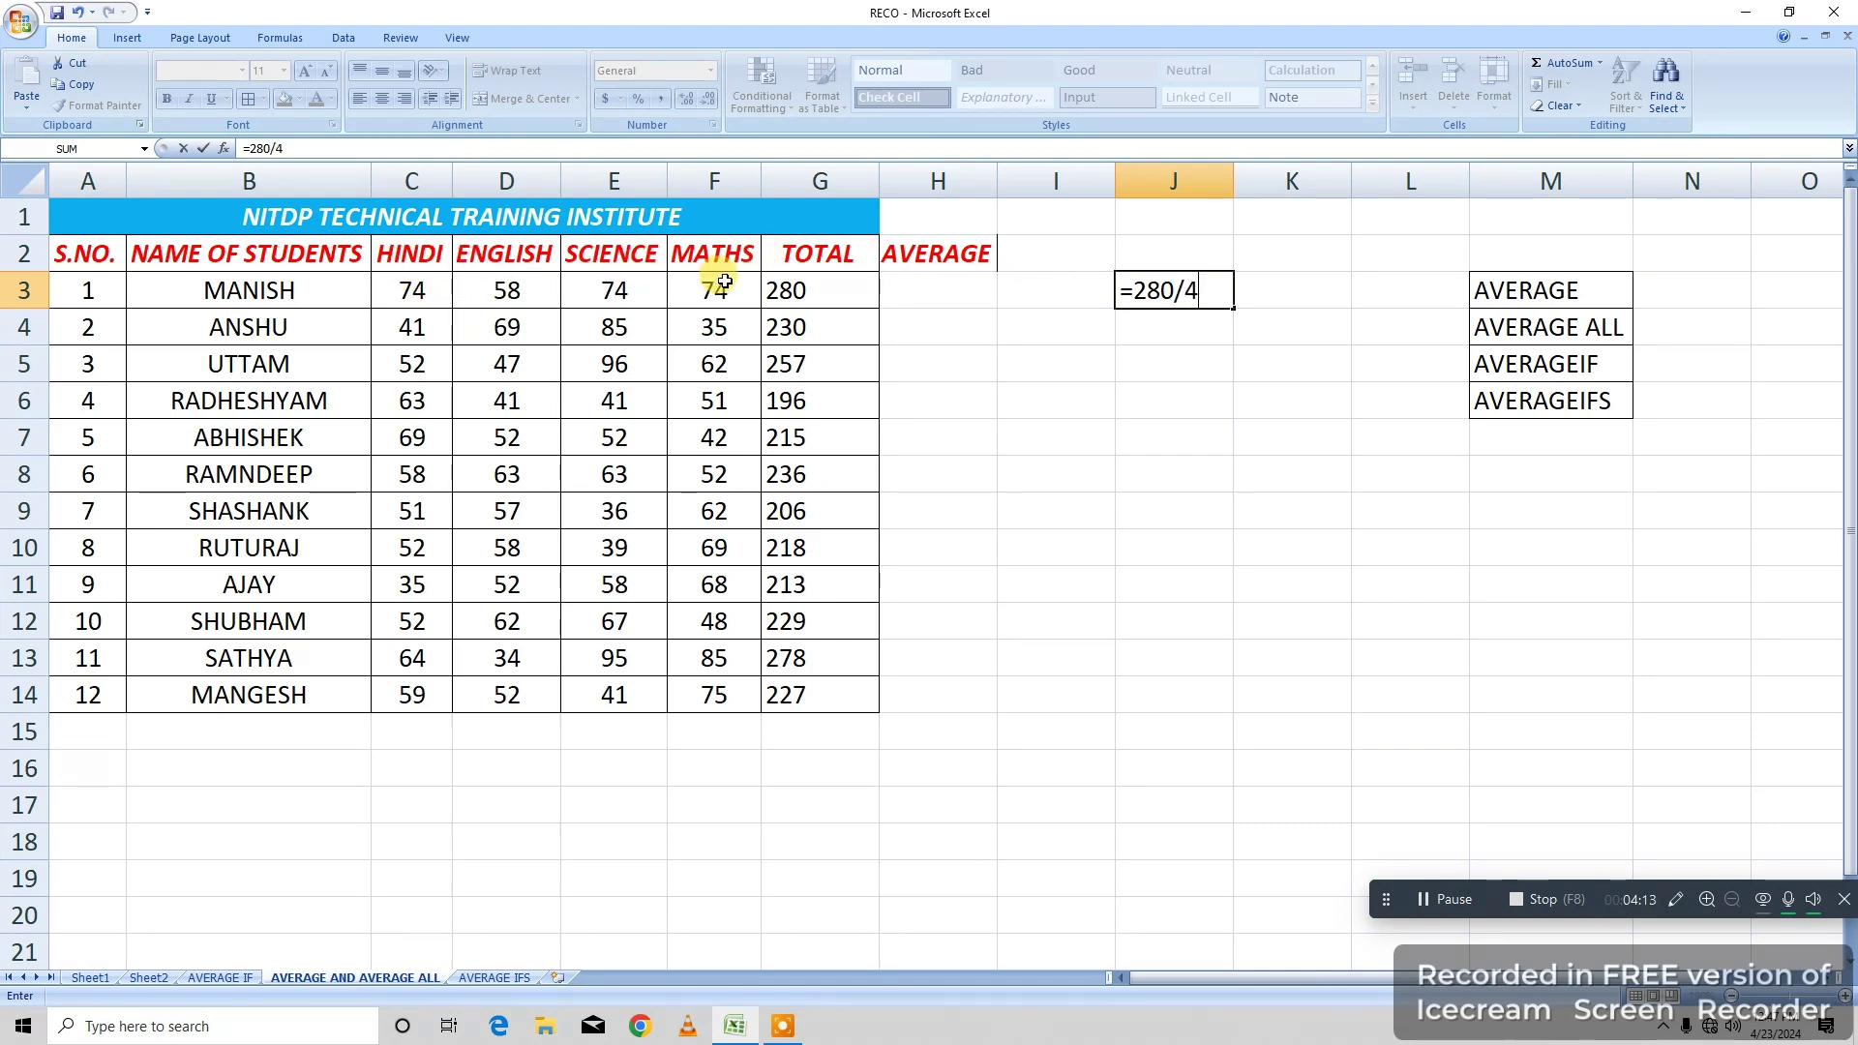
pyautogui.write('/4')
pyautogui.press('Return')
pyautogui.click(1166, 282)
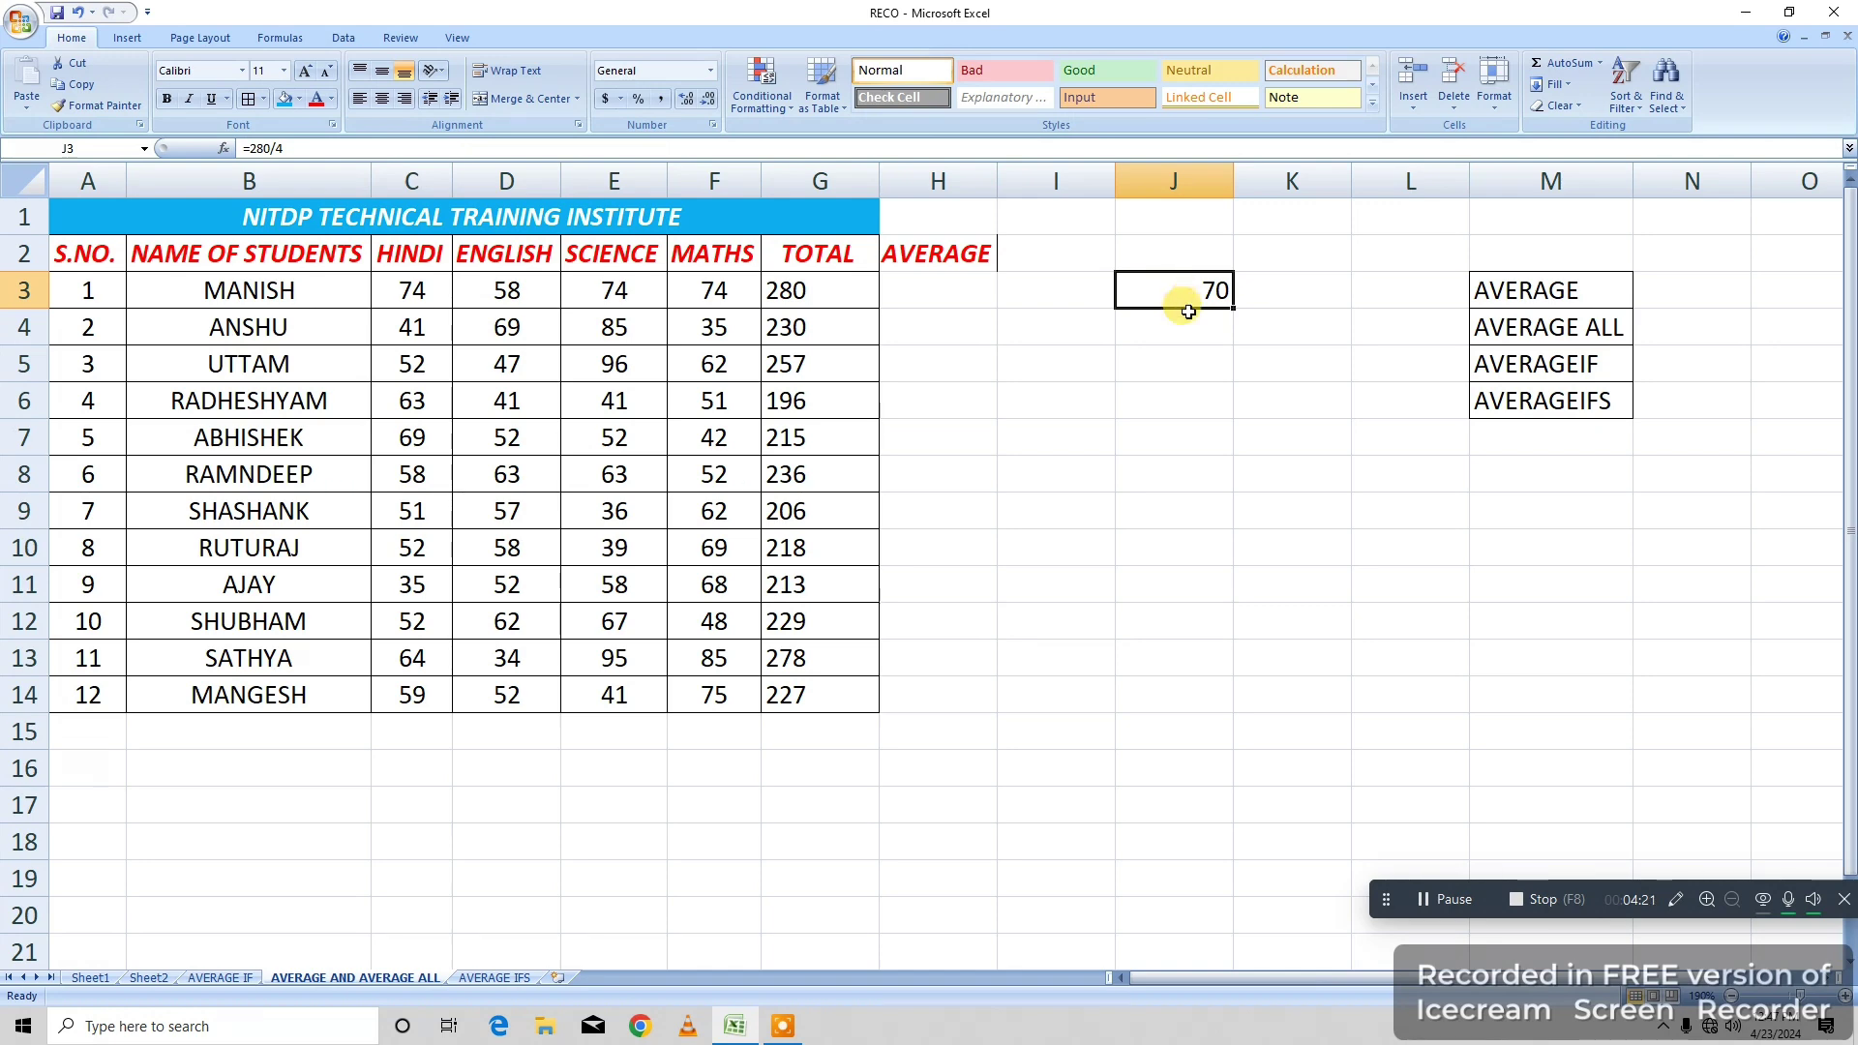
# Compare the first student's total with the manual average, and clear the manual calculation from J3.
pyautogui.click(814, 297)
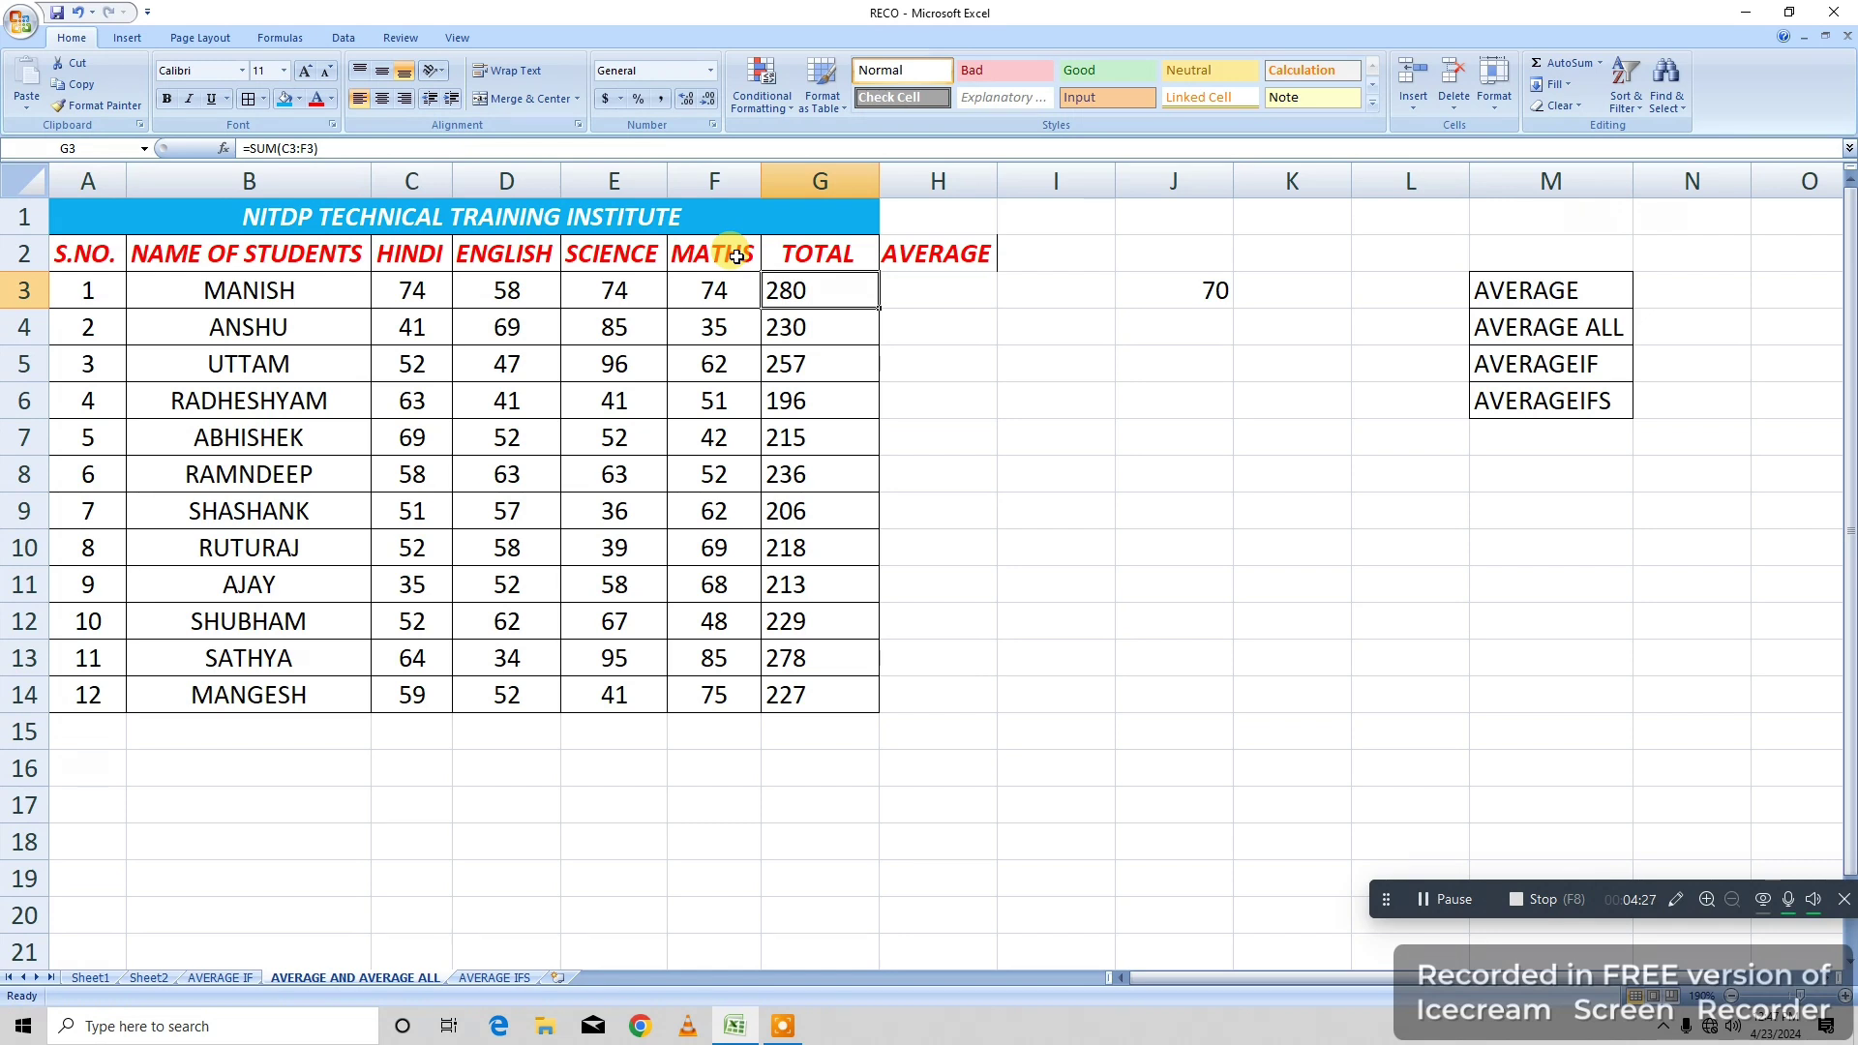
pyautogui.click(919, 281)
pyautogui.click(1153, 299)
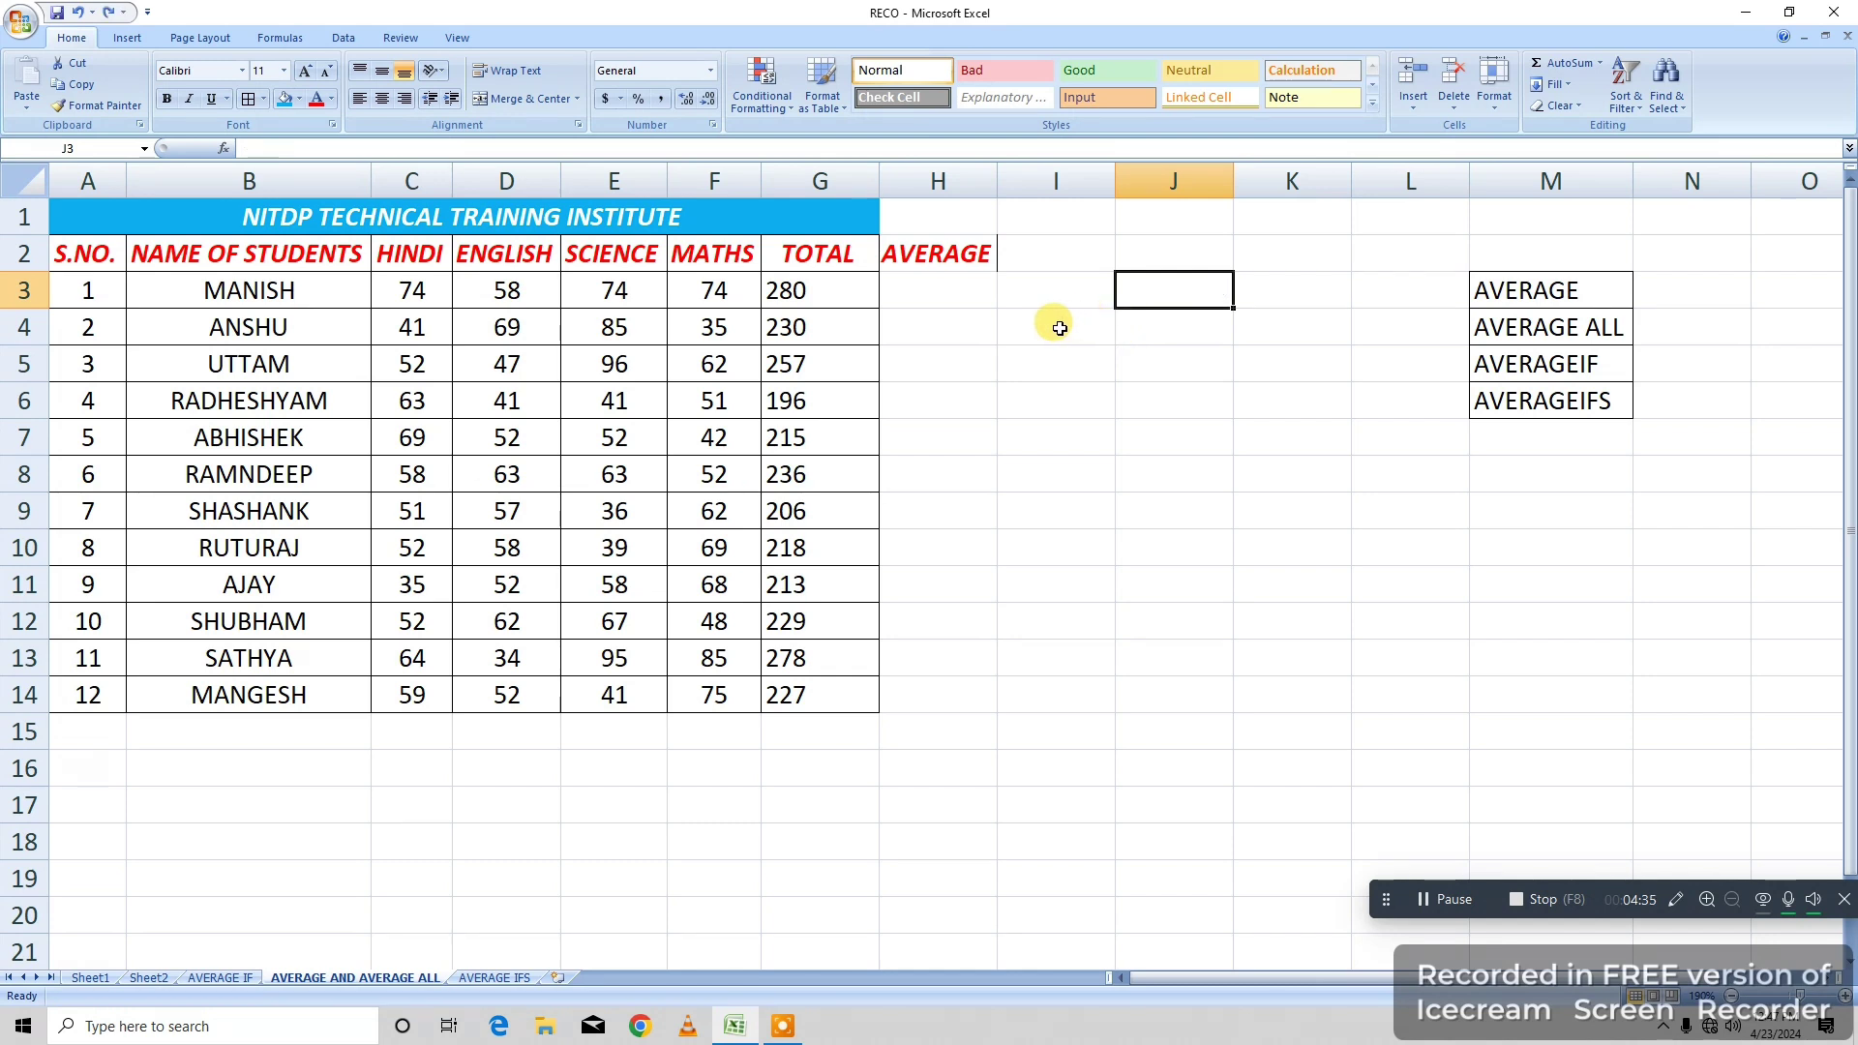
# Enter the formula =AVERAGE(C3:F3) in H3 for the first student's average mark.
pyautogui.click(1060, 328)
pyautogui.click(917, 293)
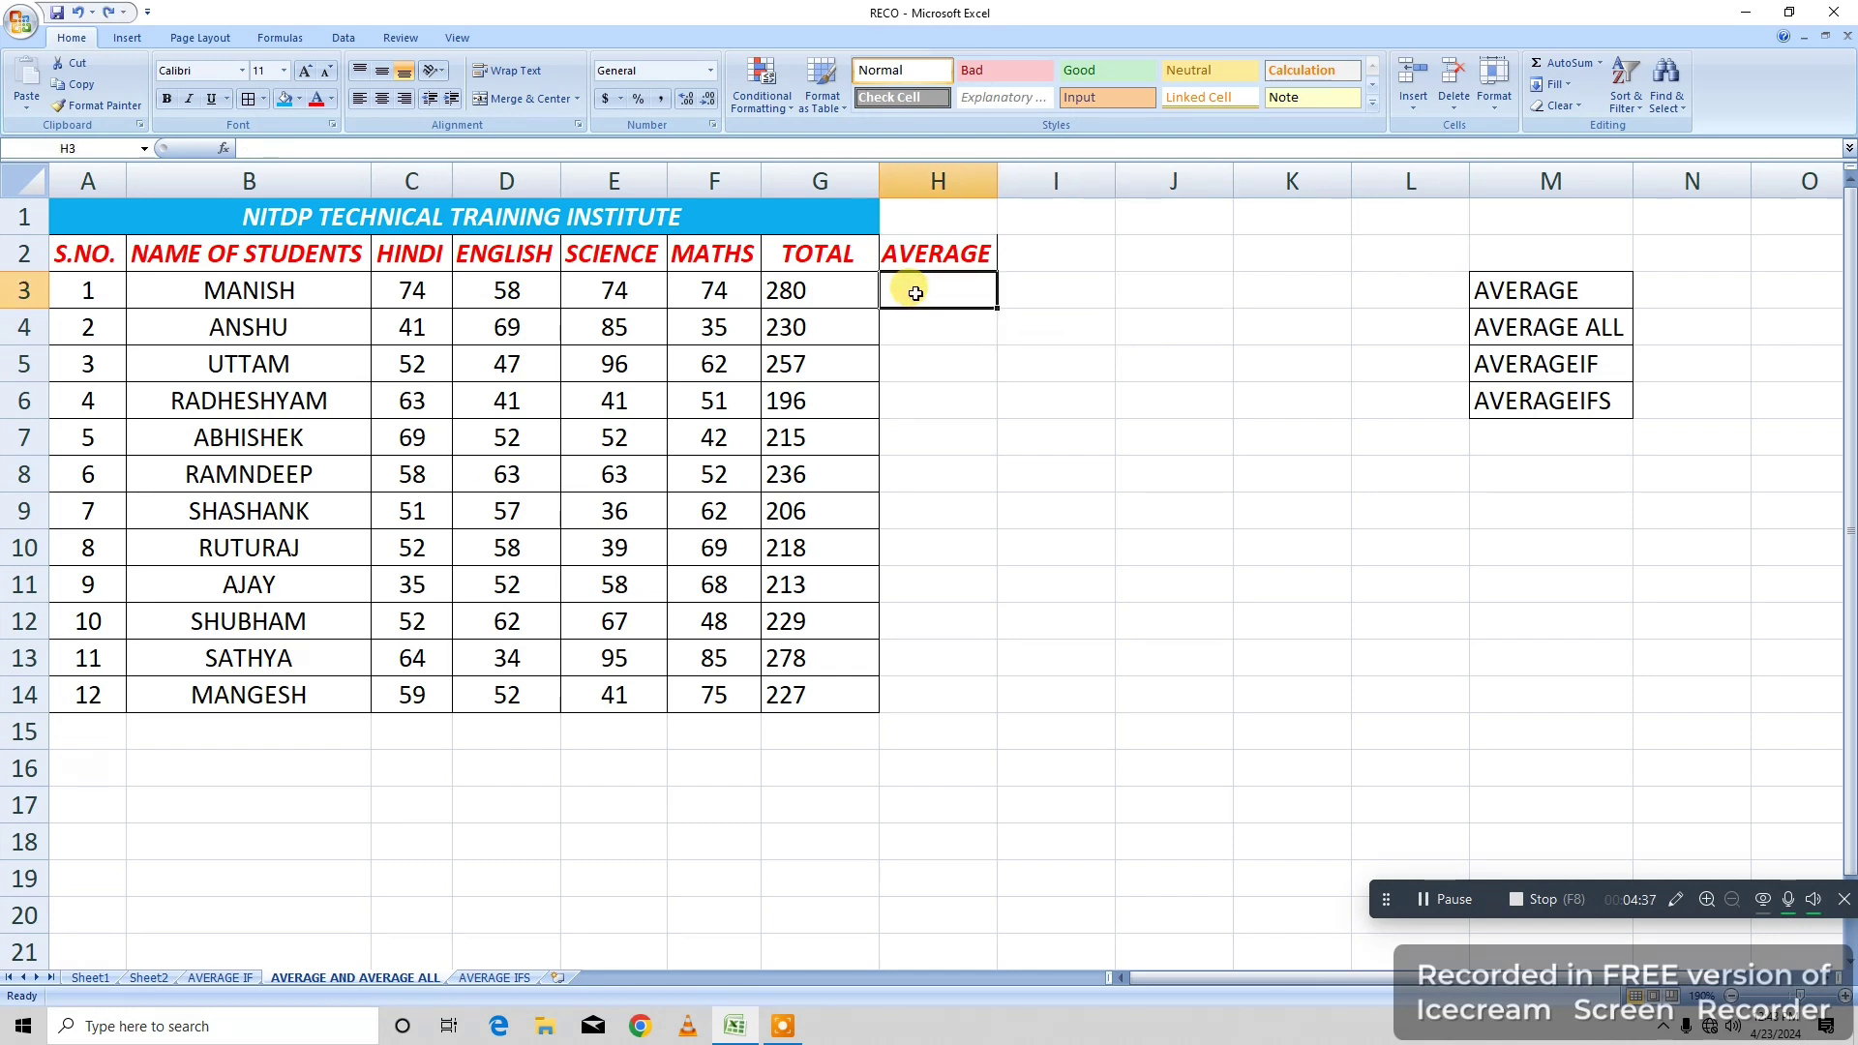
pyautogui.write('=')
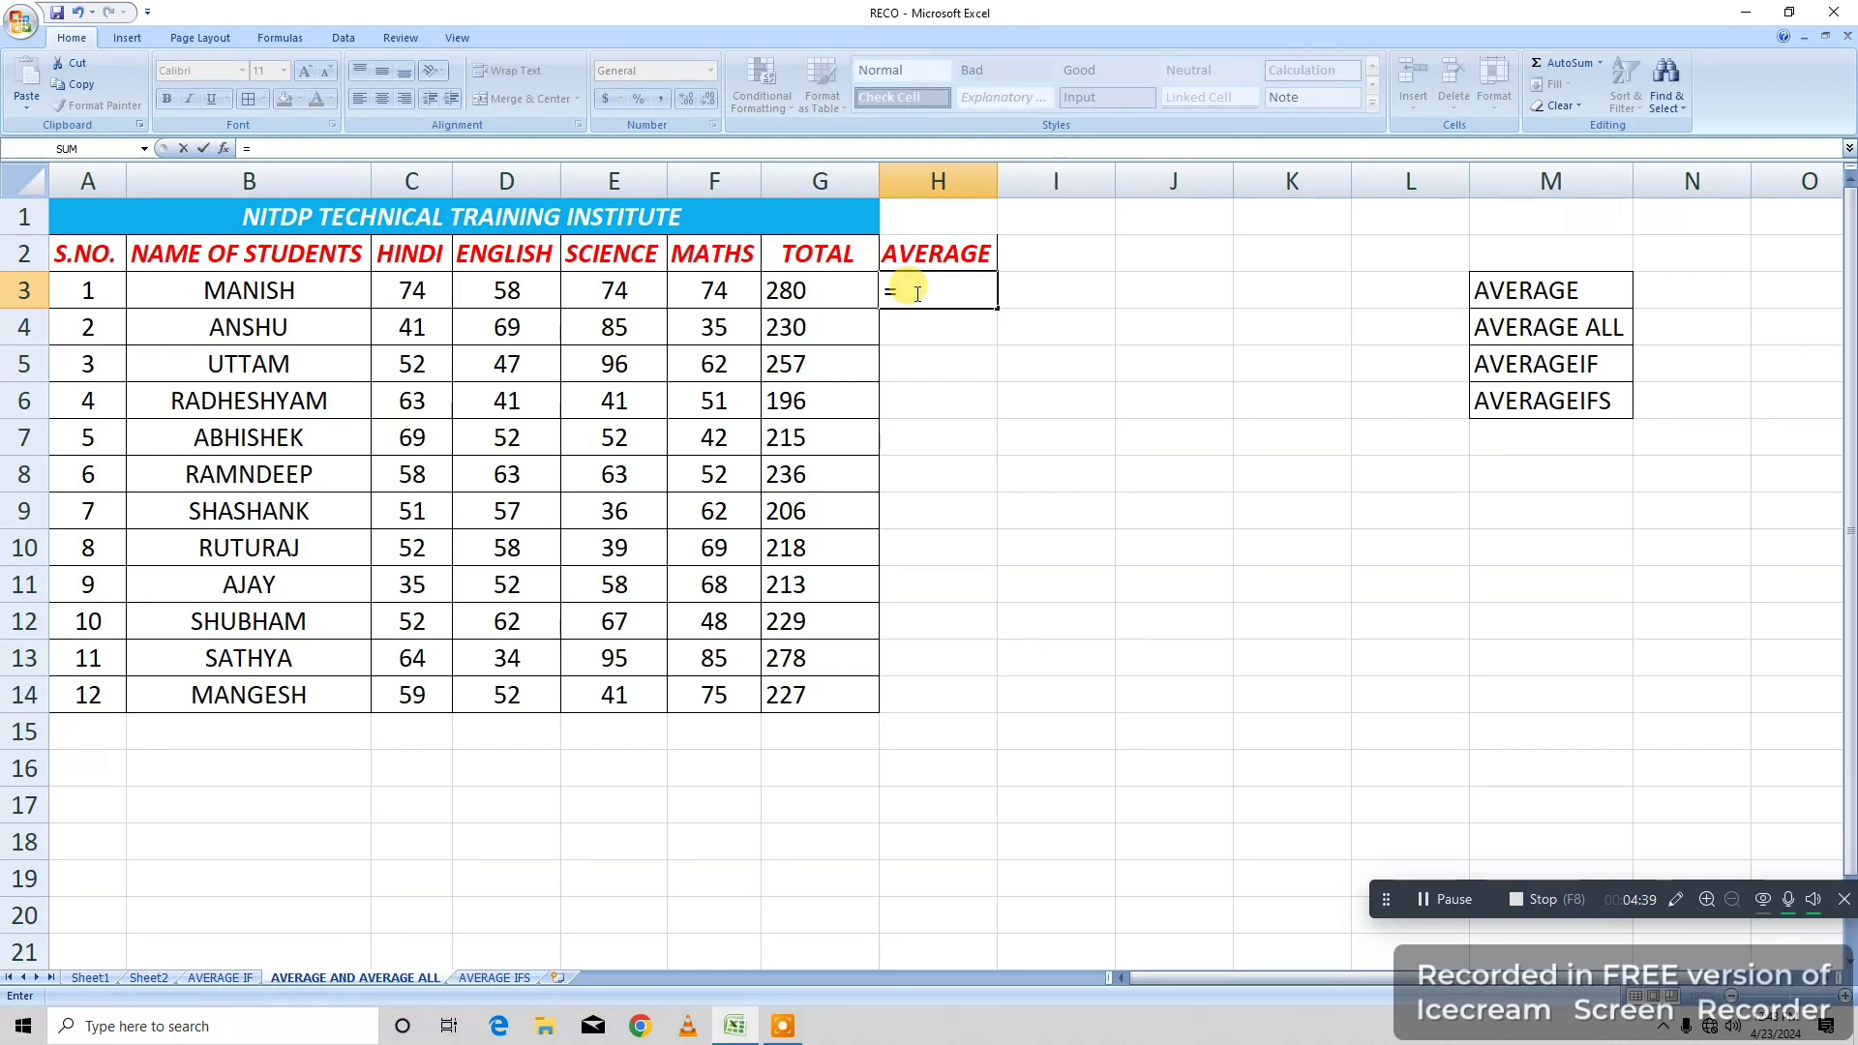
pyautogui.write('AVER')
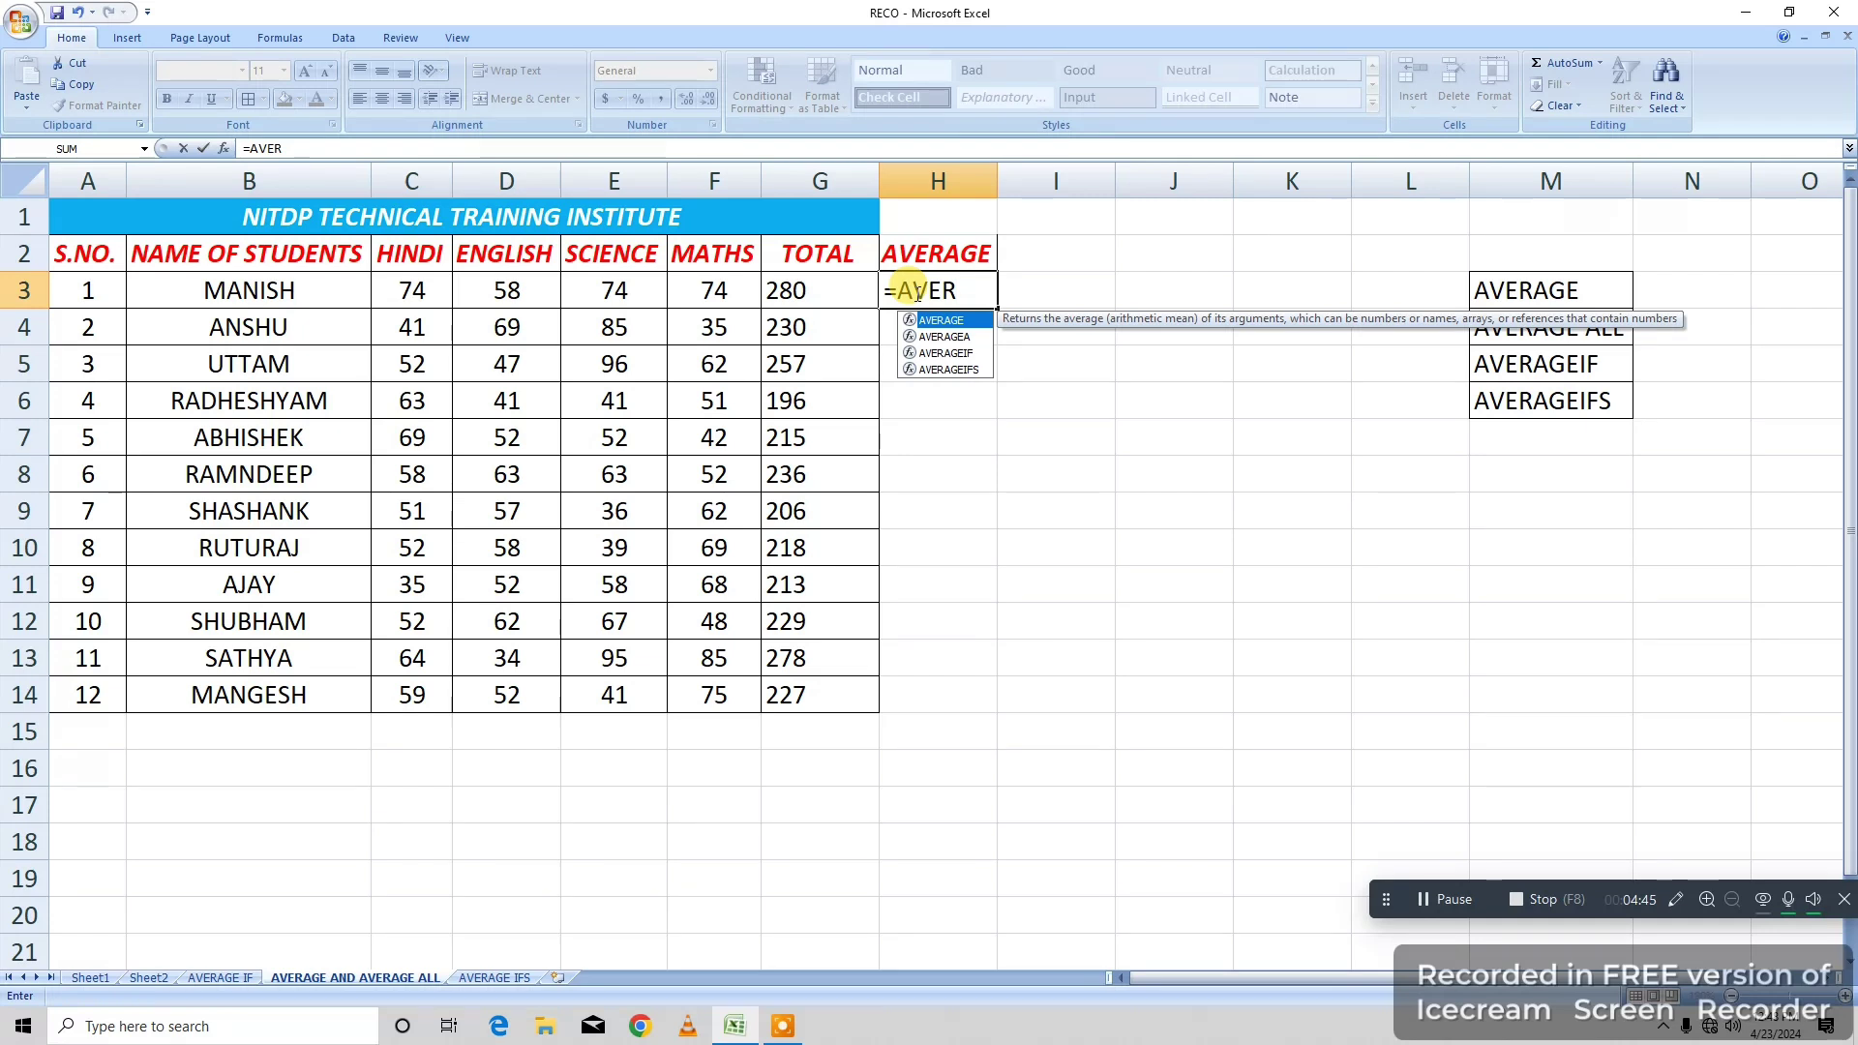
pyautogui.press('Tab')
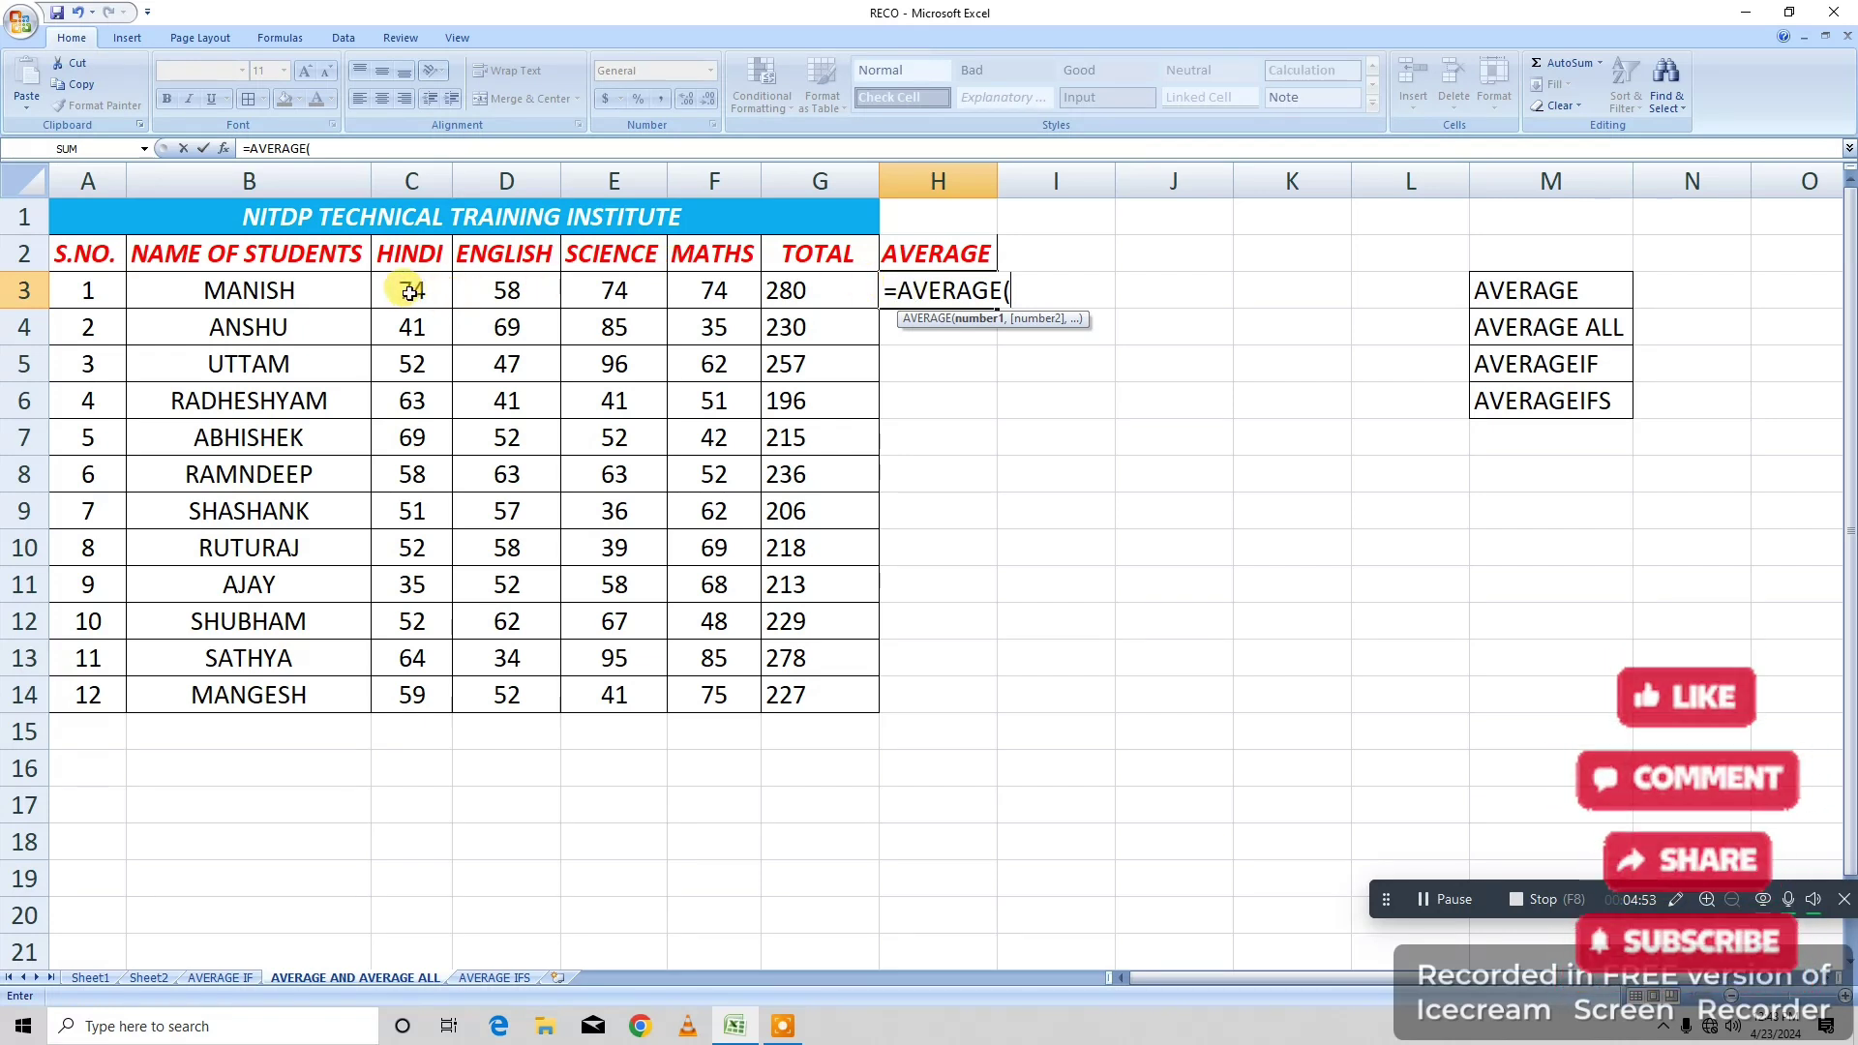
pyautogui.moveTo(404, 291); pyautogui.dragTo(705, 290)
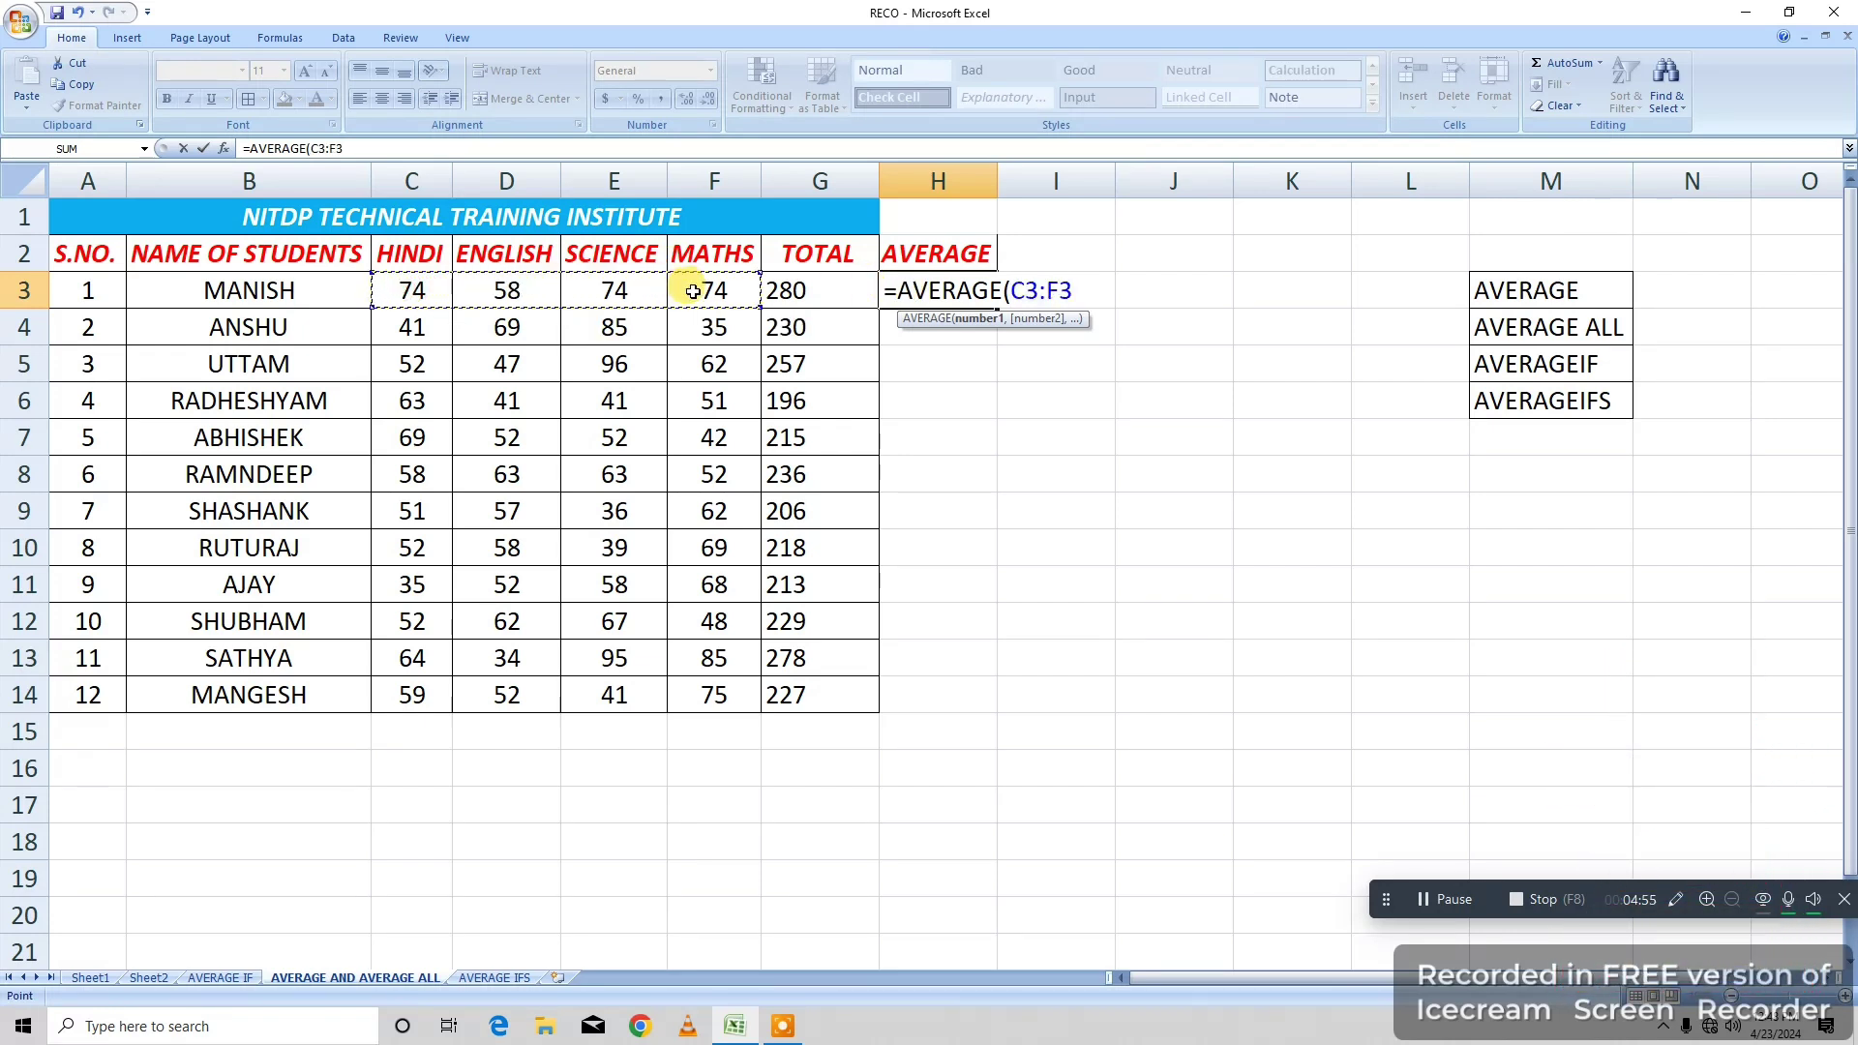
pyautogui.press('Return')
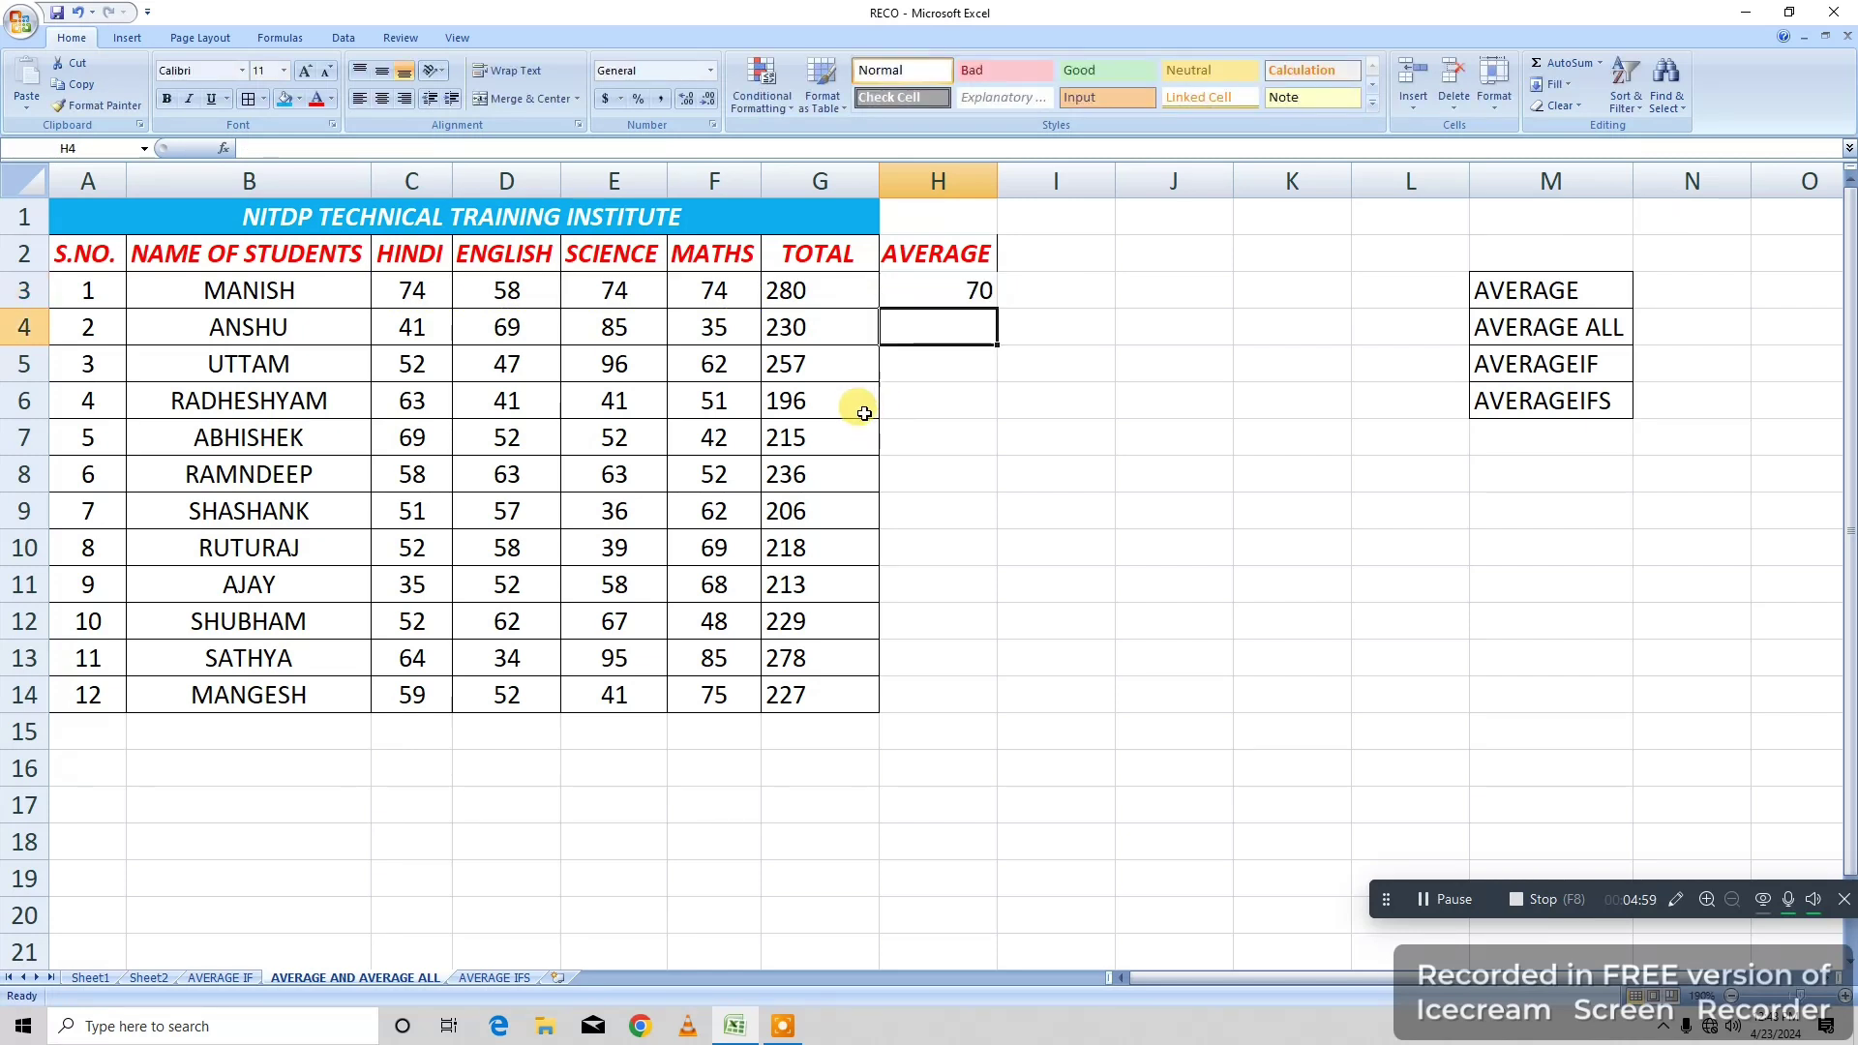
# Copy the AVERAGE formula from H3 down the AVERAGE column to H14.
pyautogui.click(946, 290)
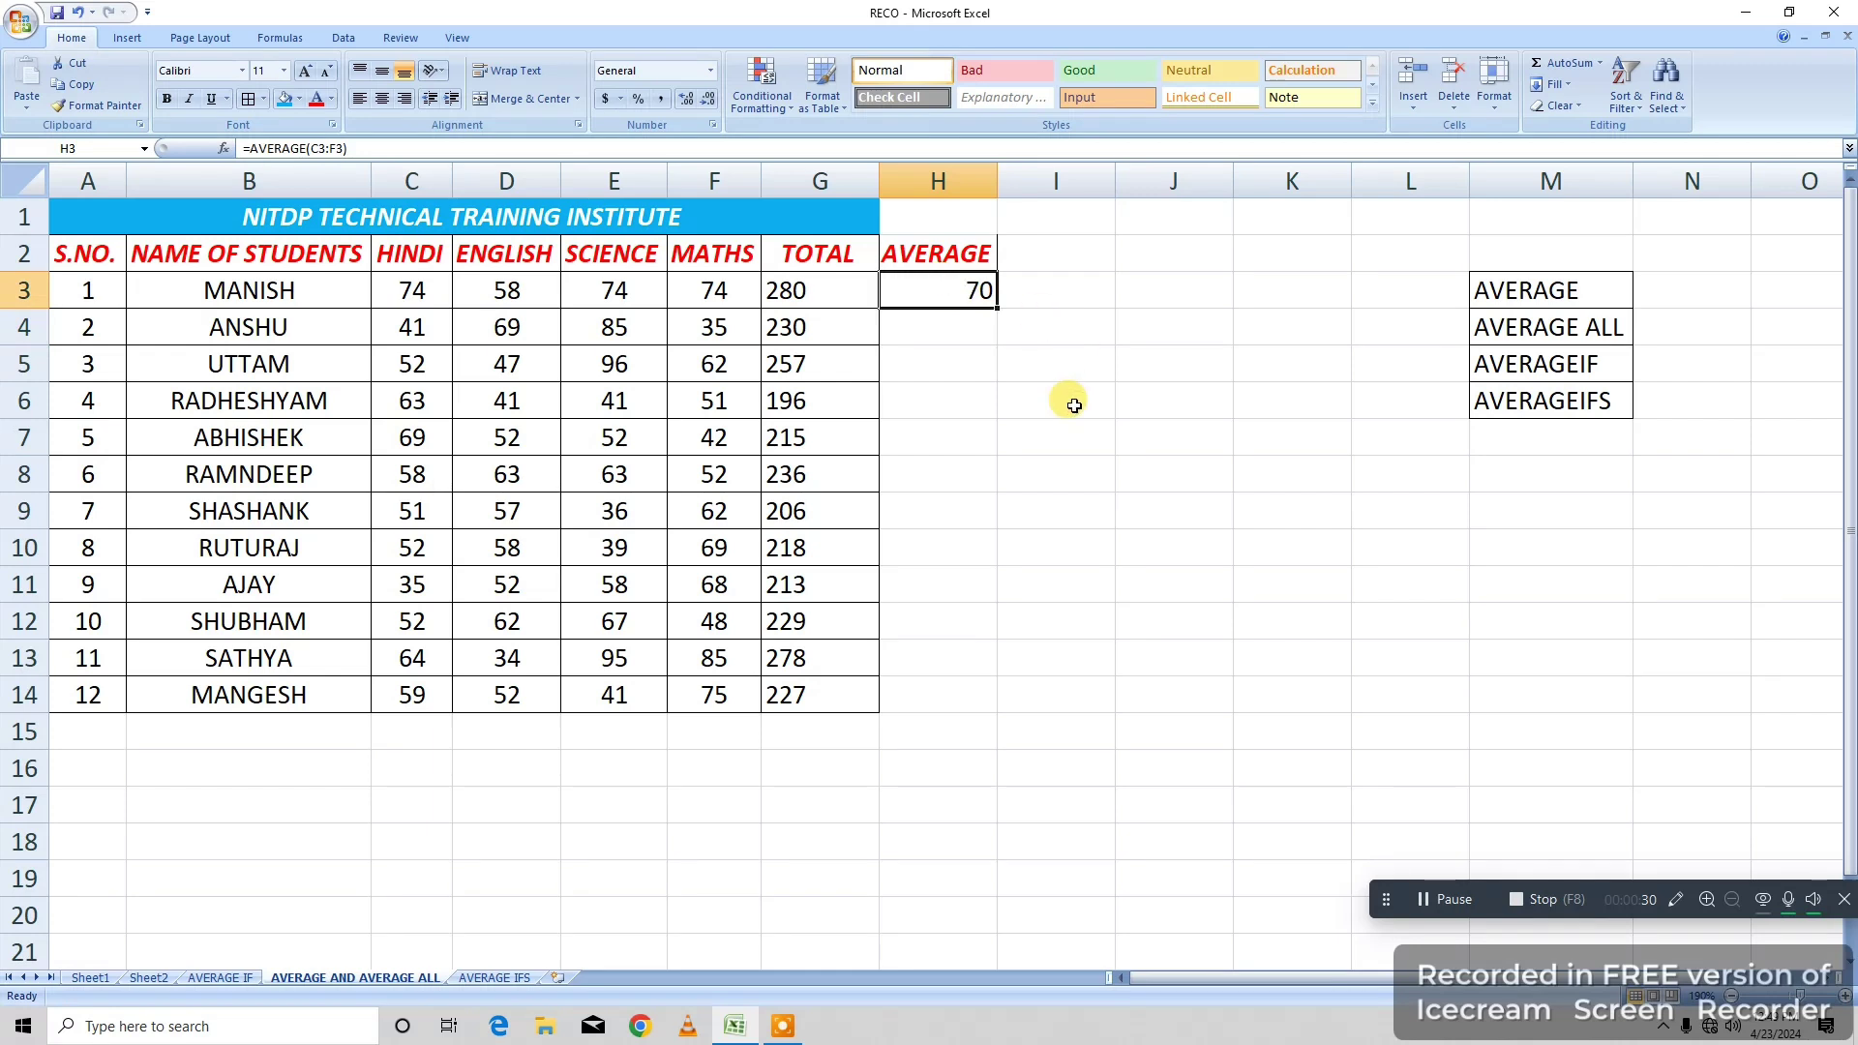
pyautogui.doubleClick(996, 309)
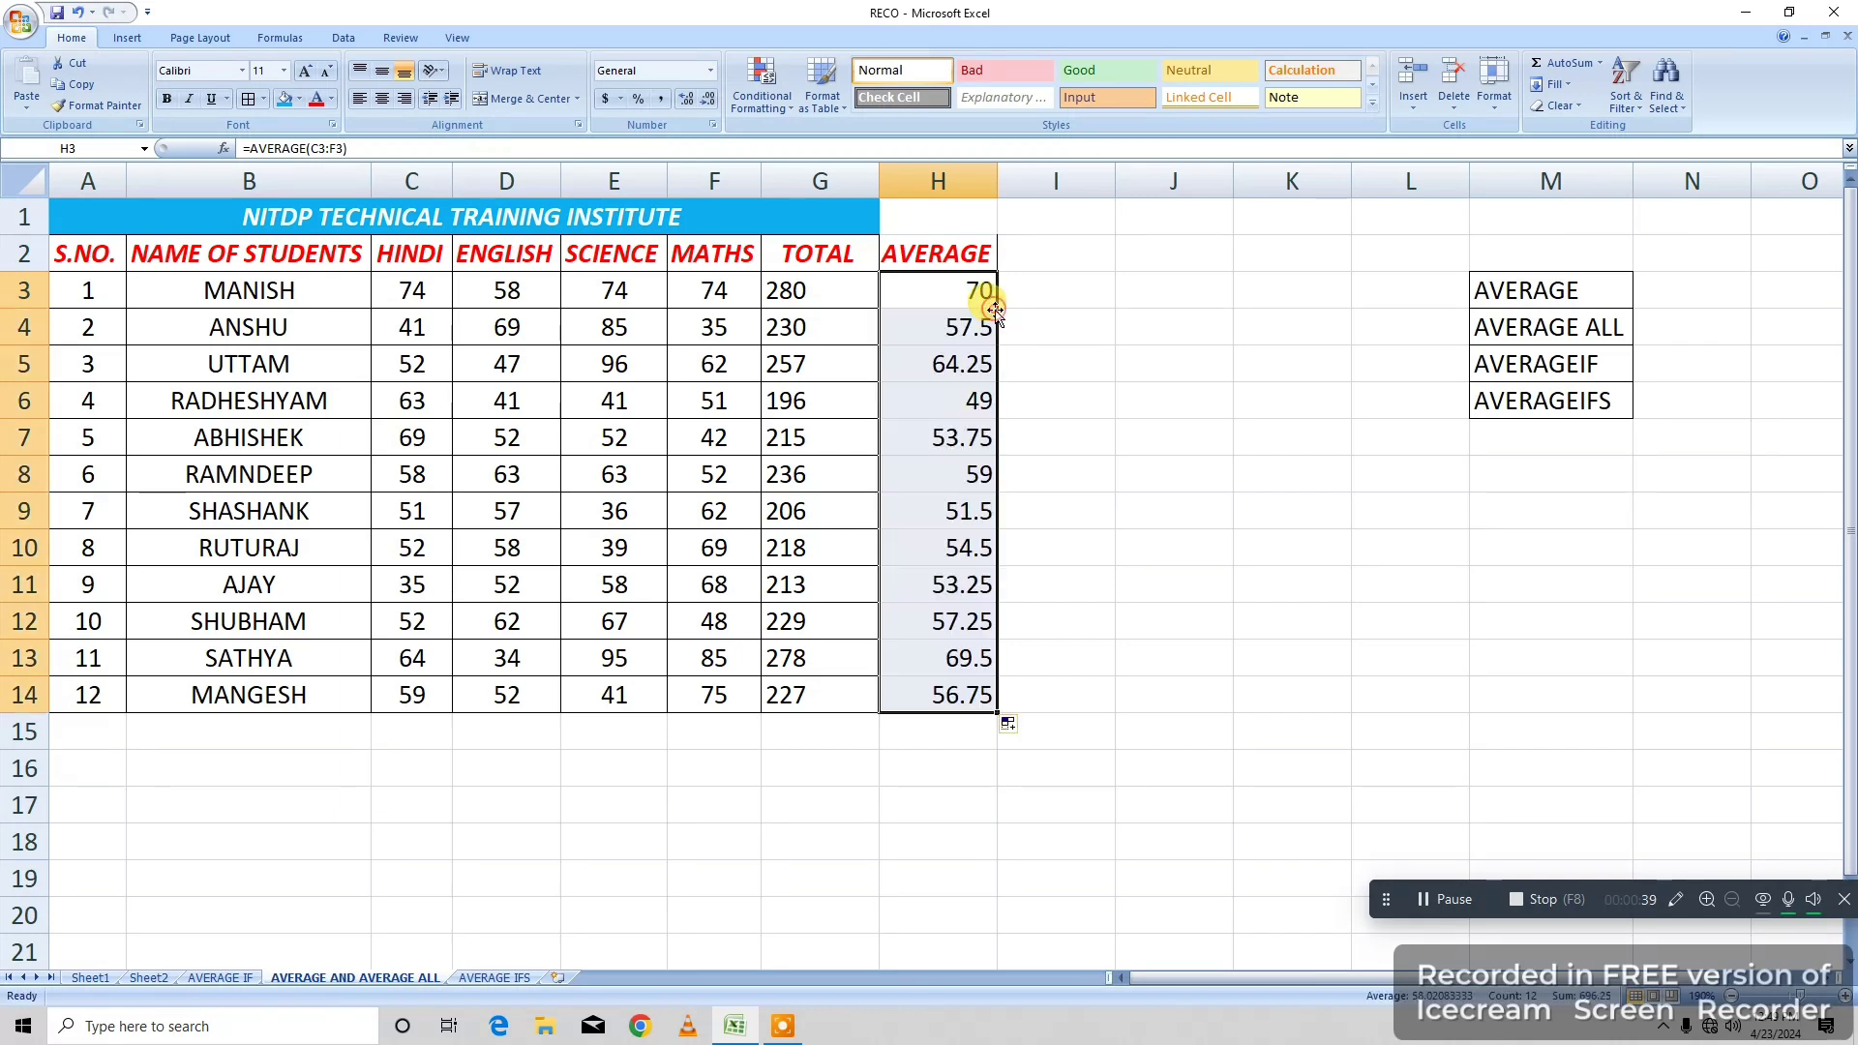
pyautogui.click(1065, 319)
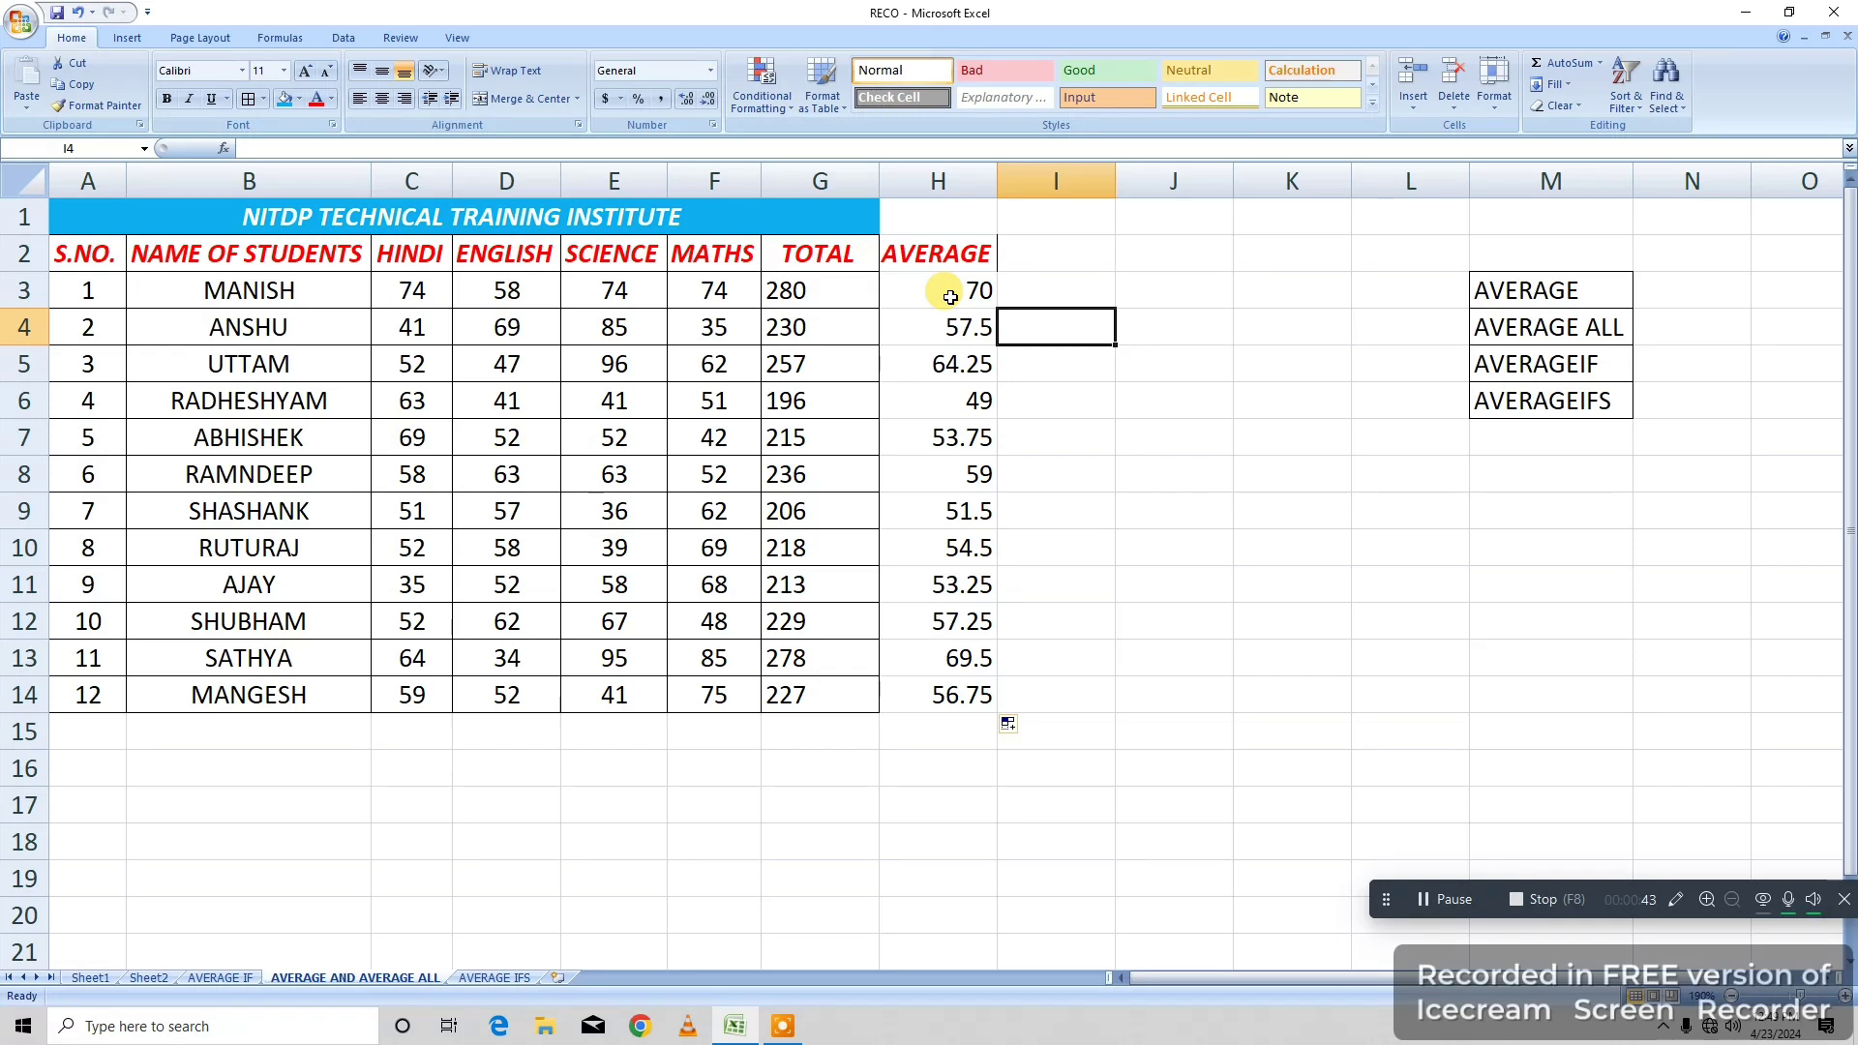
# Extend the merged and centred institute title in row 1 across A1:H1.
pyautogui.moveTo(939, 215); pyautogui.dragTo(850, 216)
pyautogui.click(523, 98)
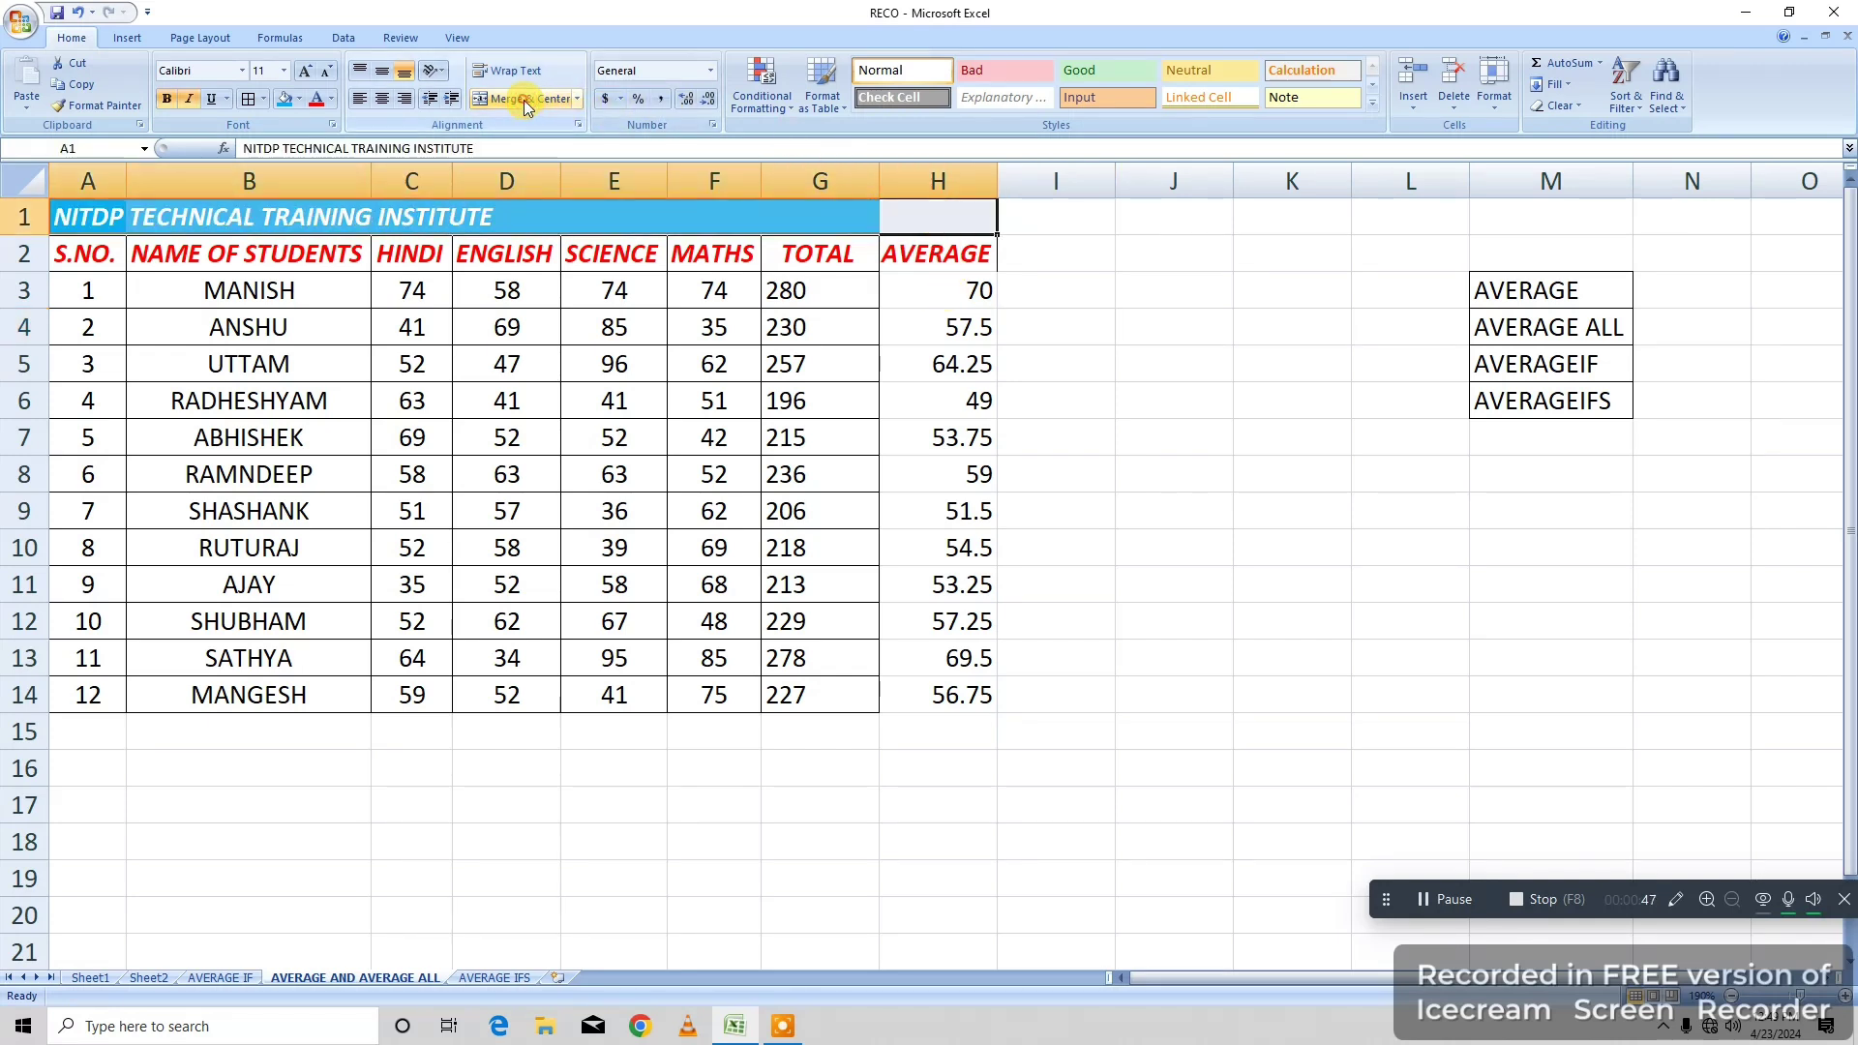
pyautogui.click(523, 98)
# Extend the merged and centred institute title in row 1 across A1:I1.
pyautogui.click(1040, 216)
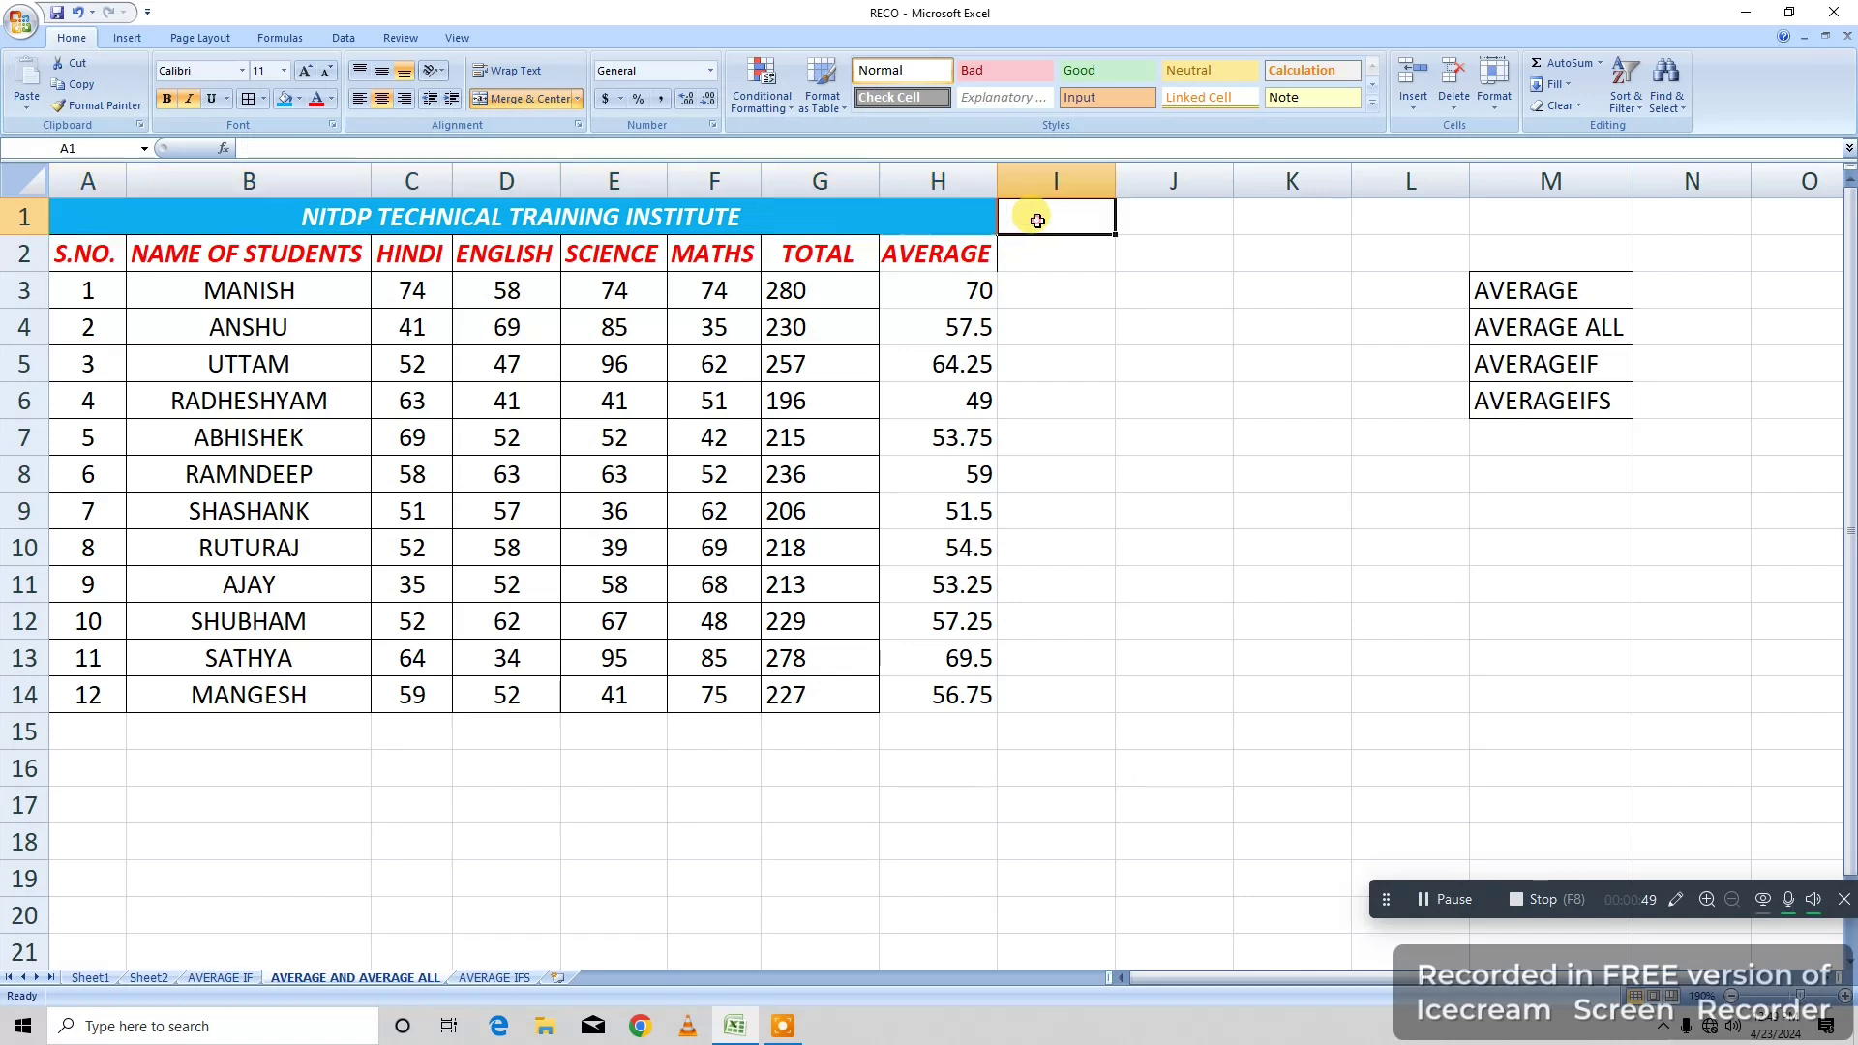
pyautogui.click(516, 99)
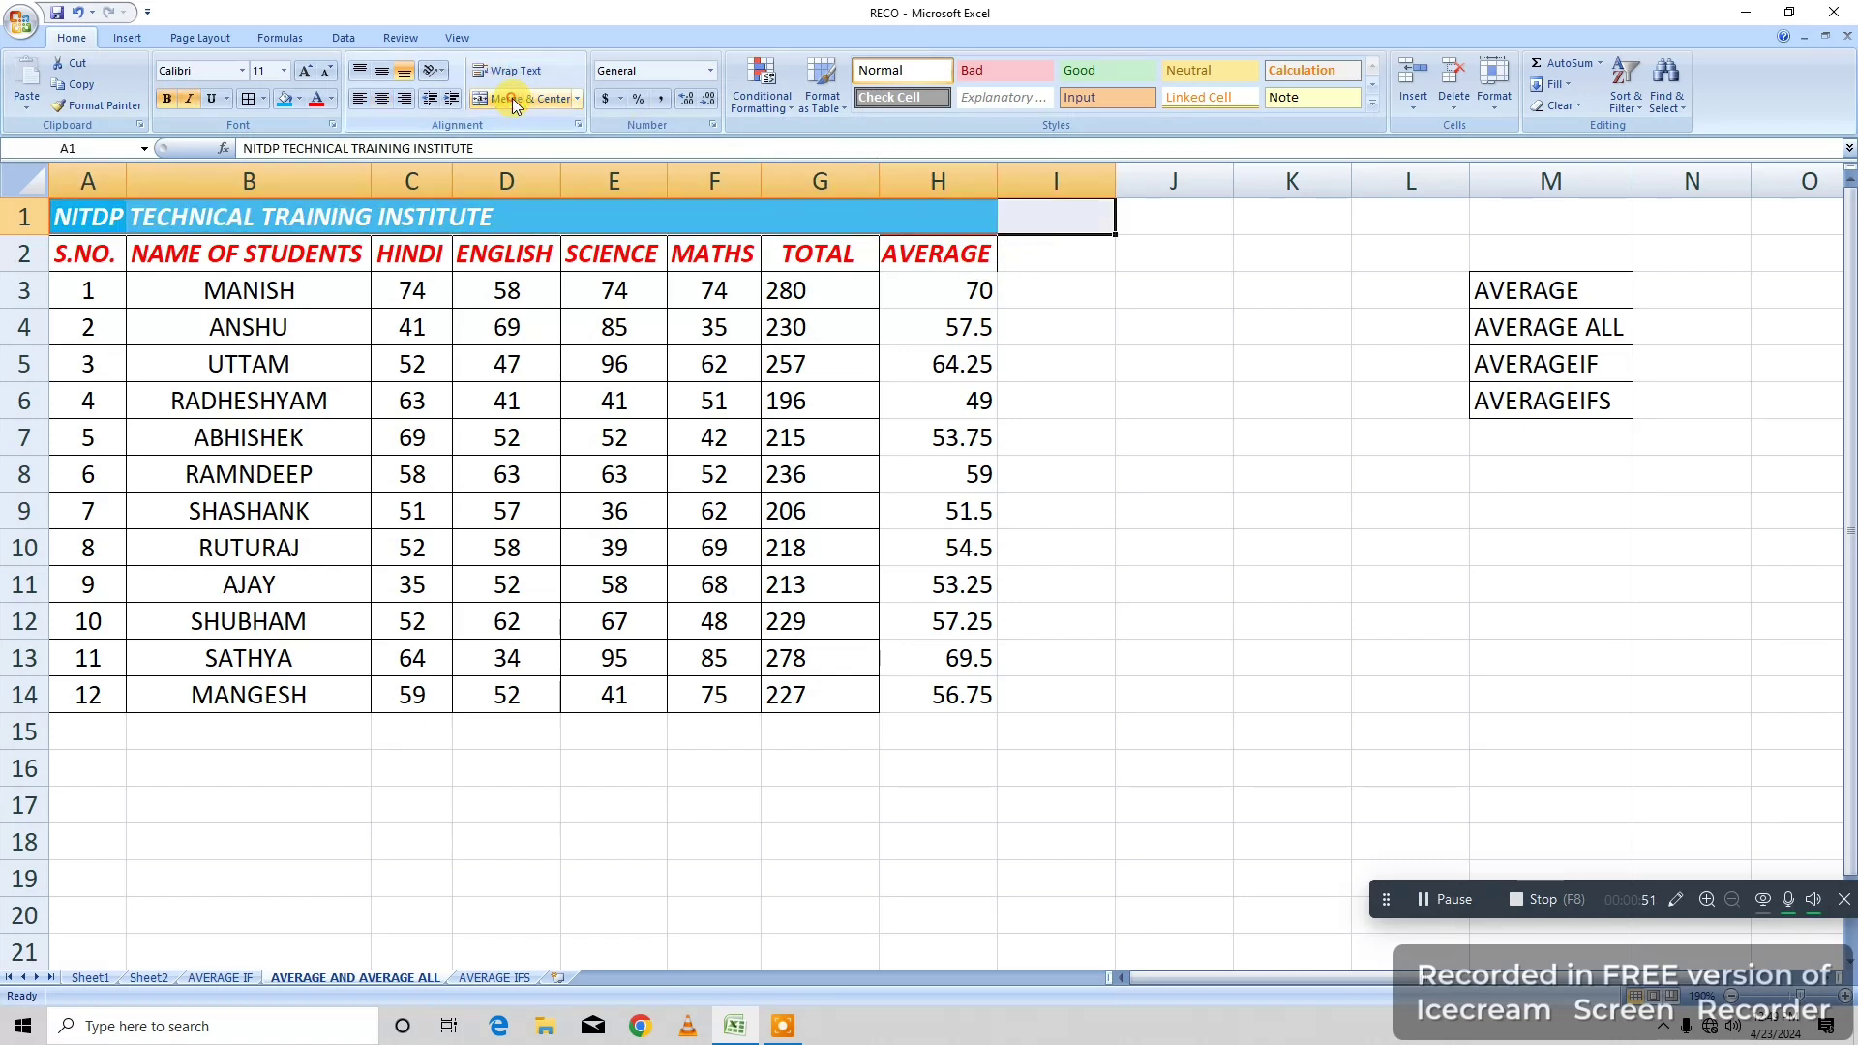
pyautogui.click(516, 99)
pyautogui.click(1145, 358)
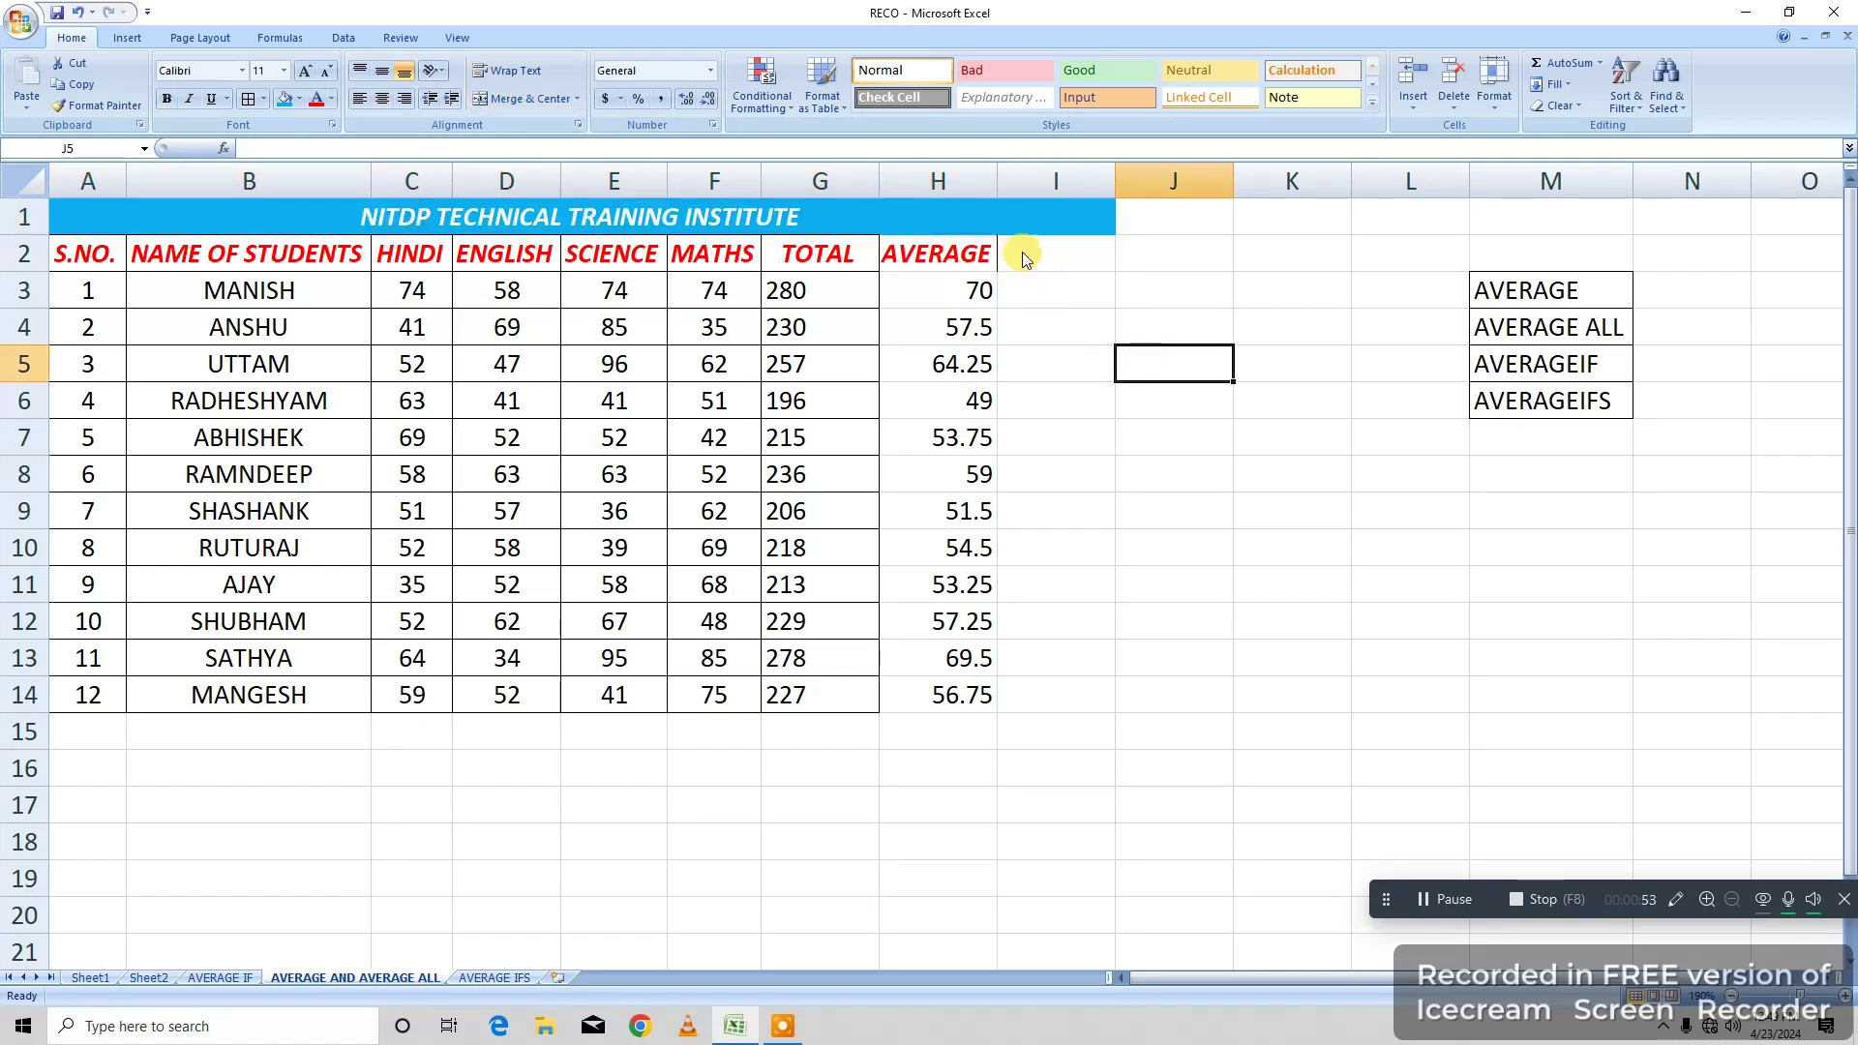
# Apply borders to all cells in the range H2:I14.
pyautogui.moveTo(1026, 260); pyautogui.dragTo(920, 693)
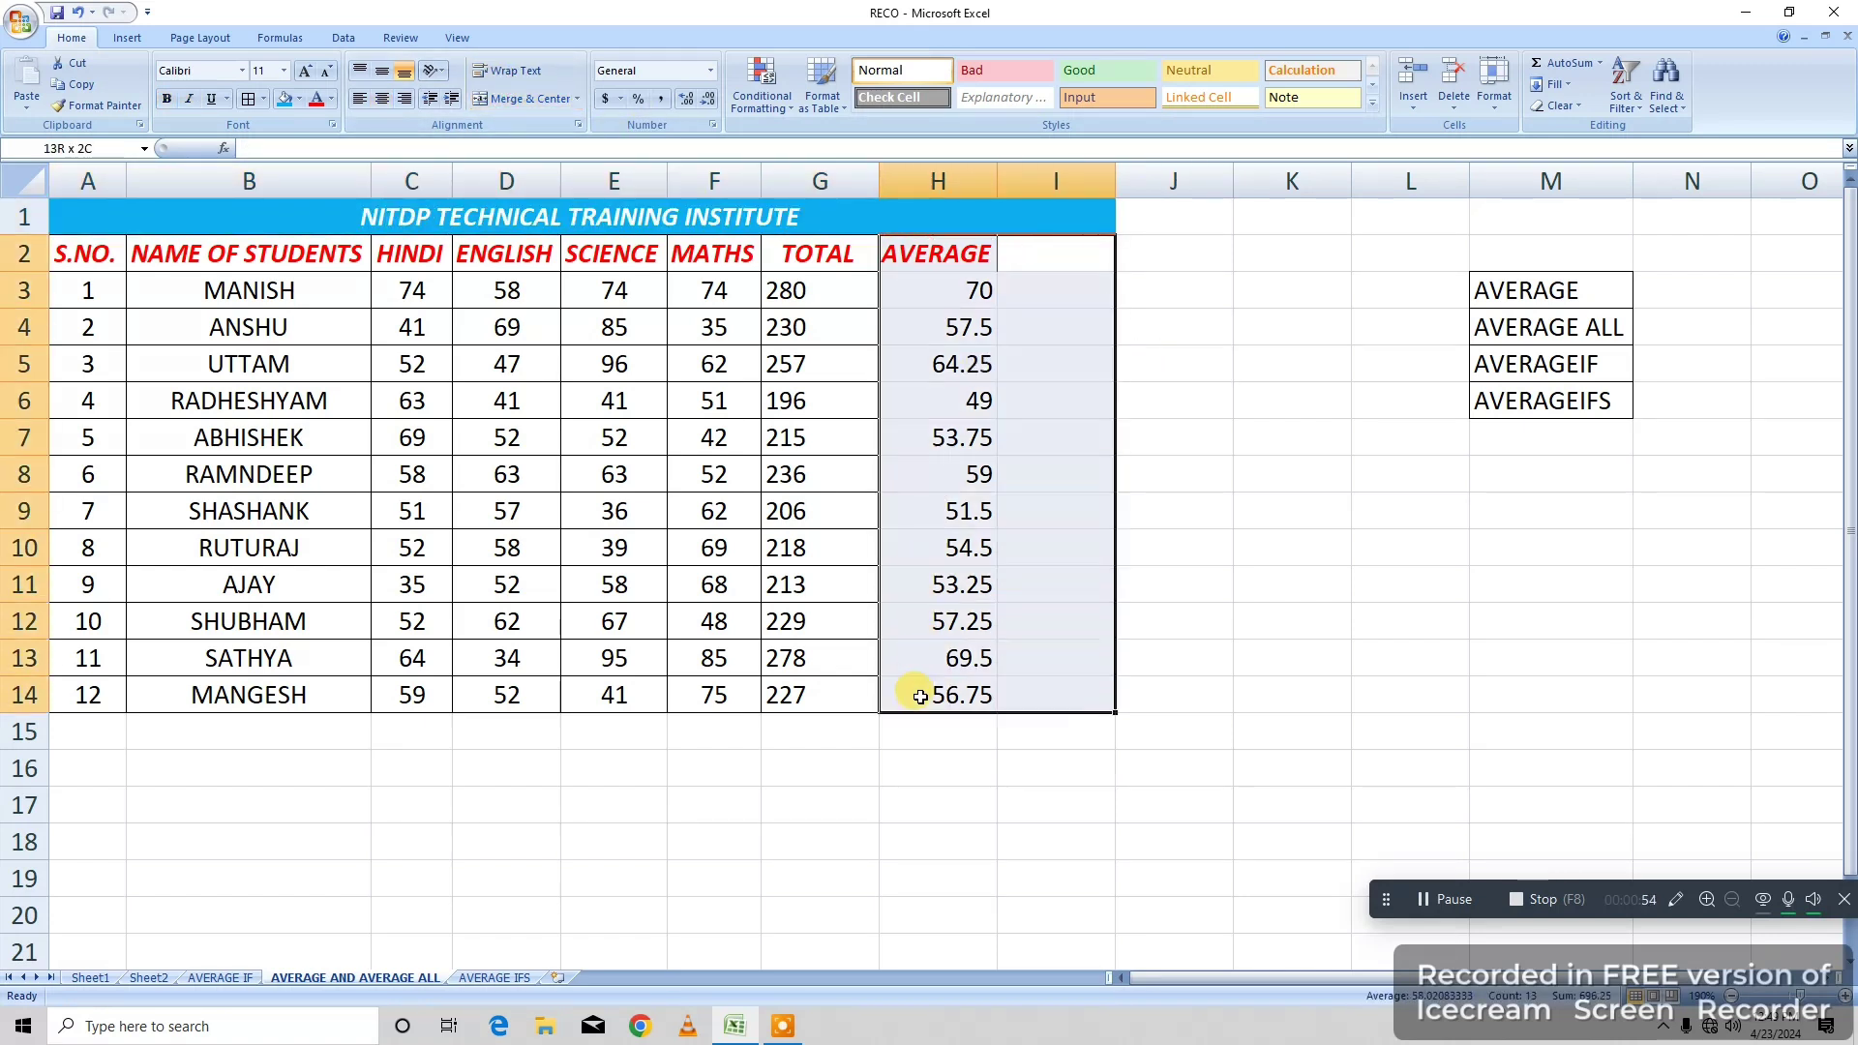
pyautogui.click(250, 100)
pyautogui.click(1360, 295)
# Enter the heading AVERAGE ALL in I2 and widen column I to fit it.
pyautogui.click(1059, 246)
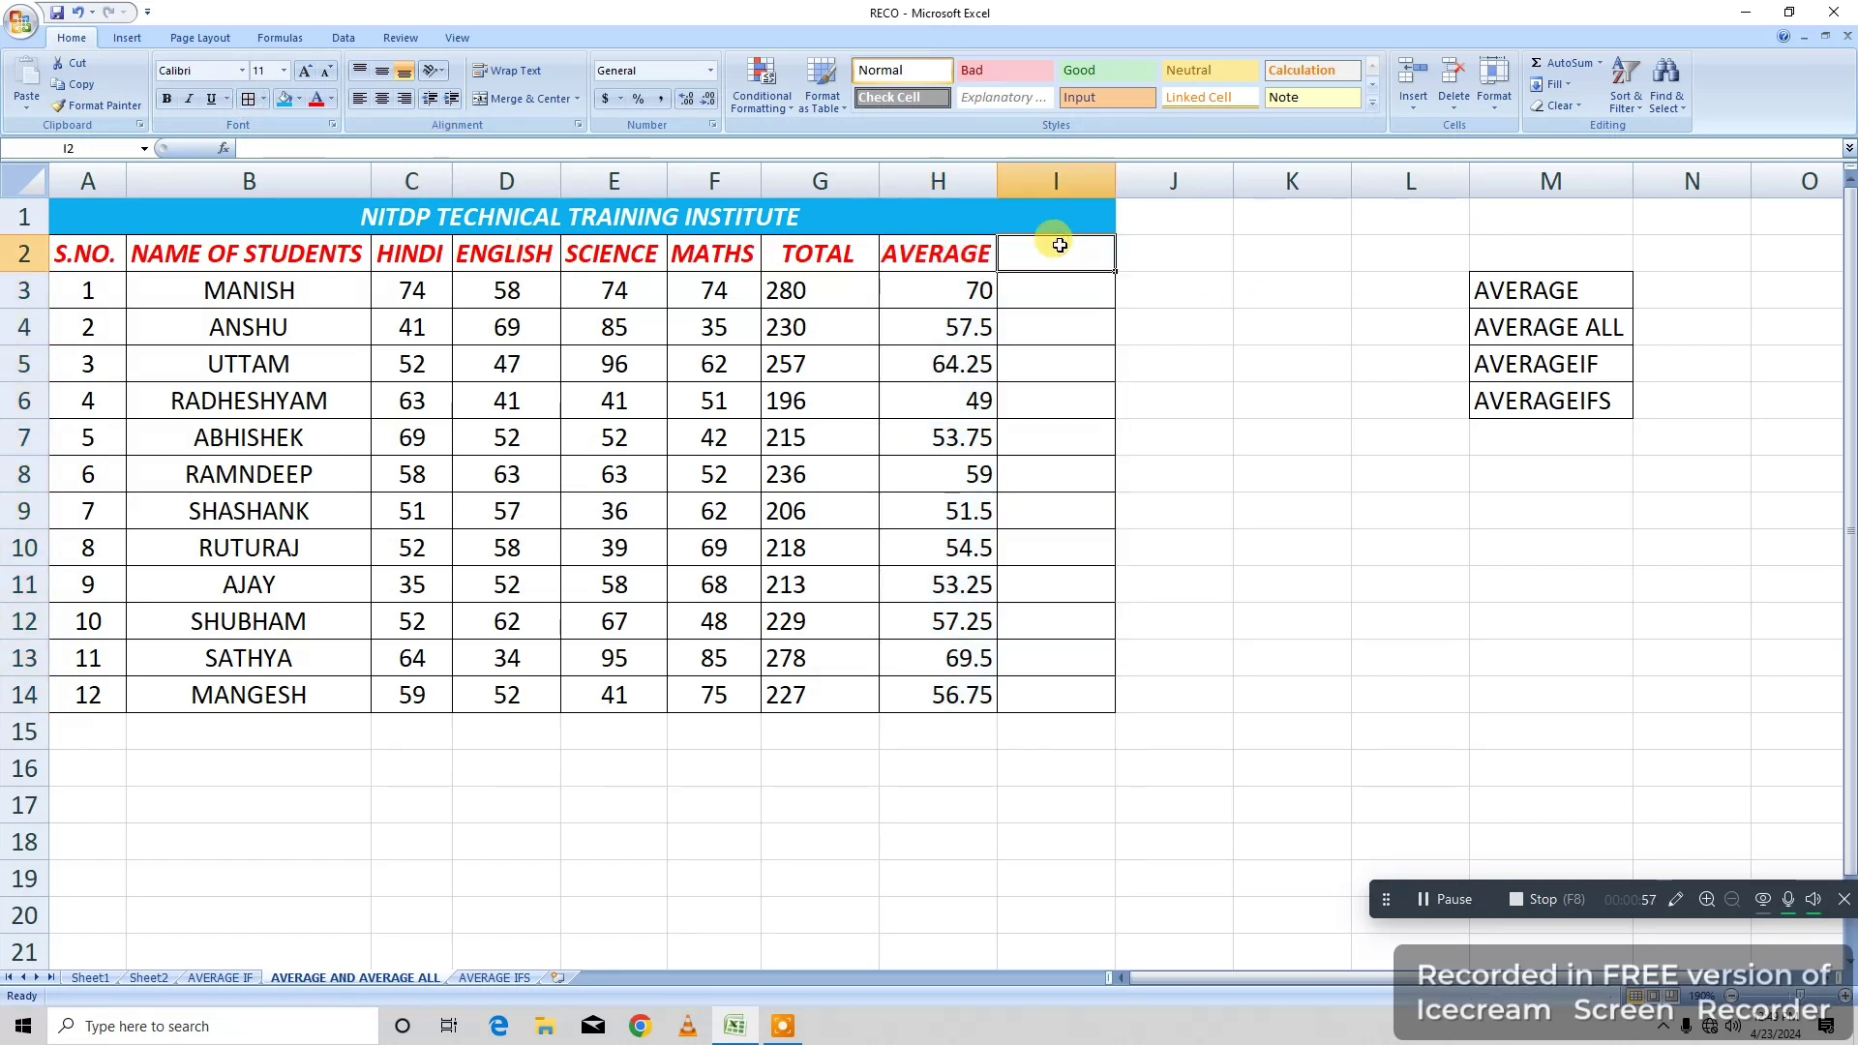
pyautogui.write('AVERAGE ALL')
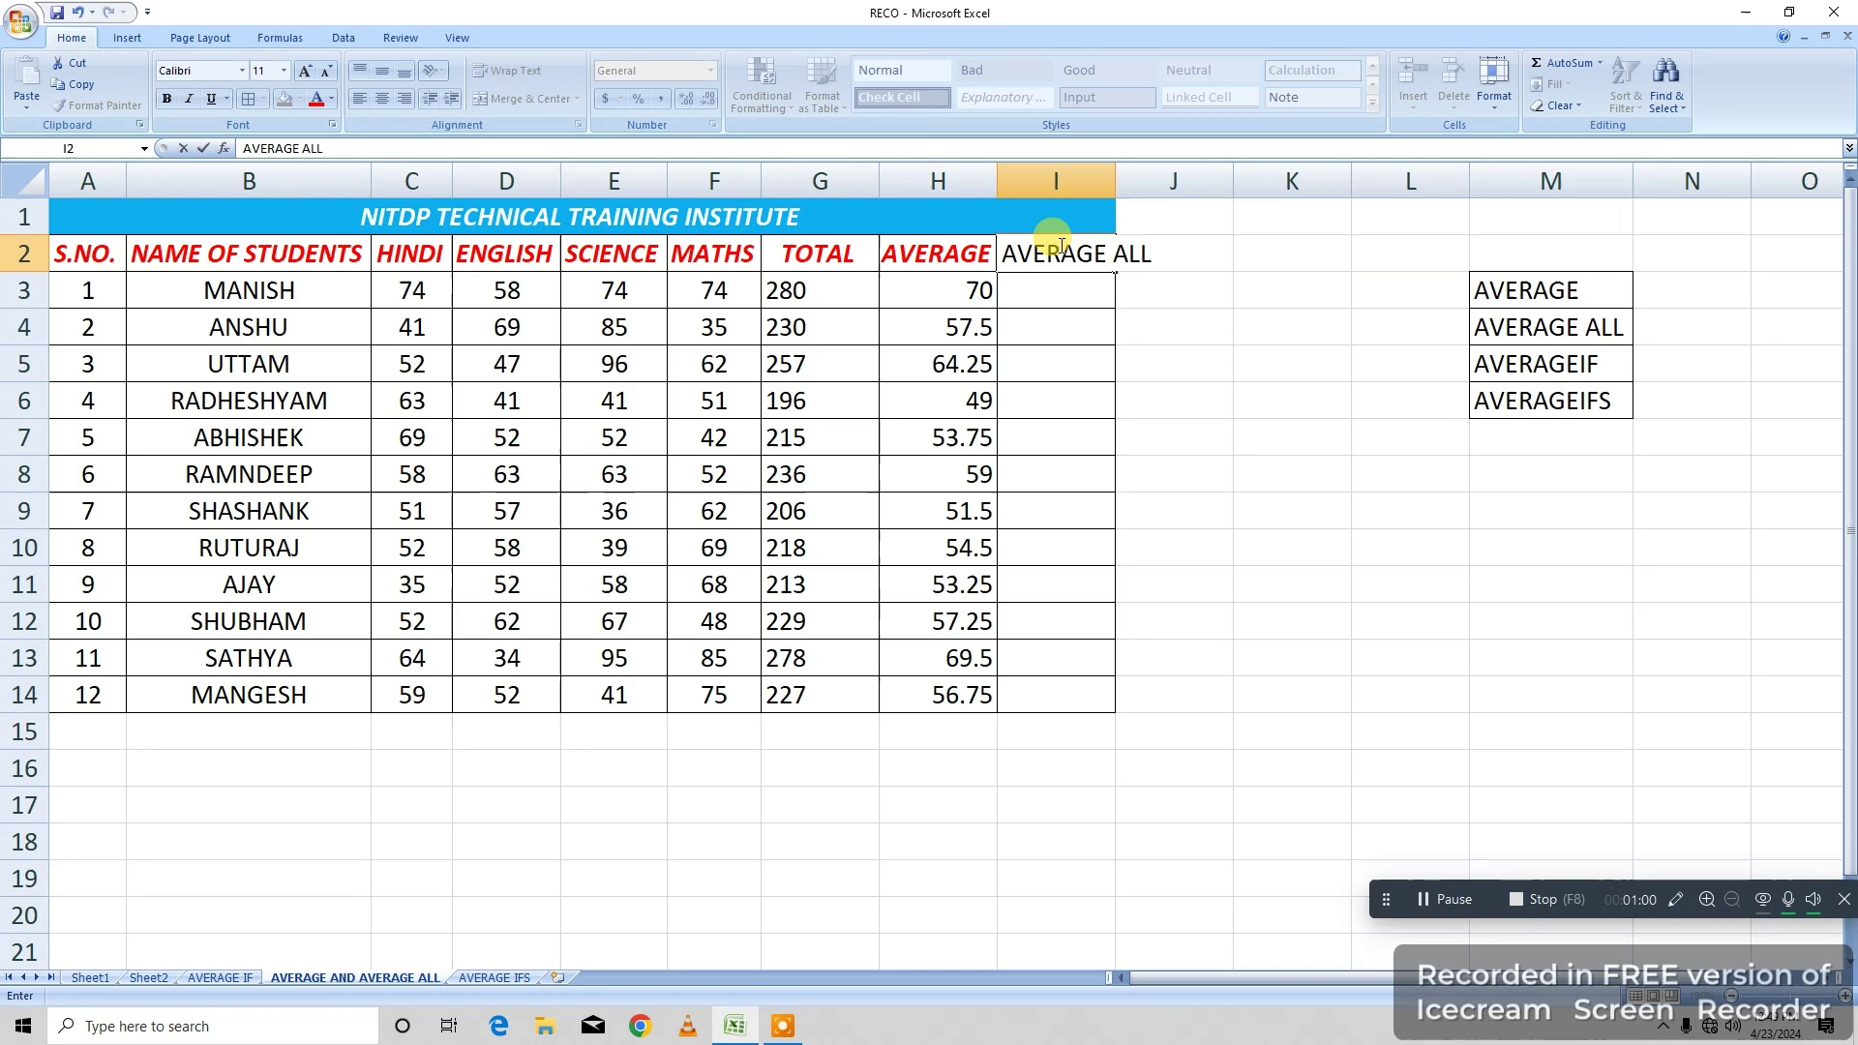
pyautogui.click(1290, 358)
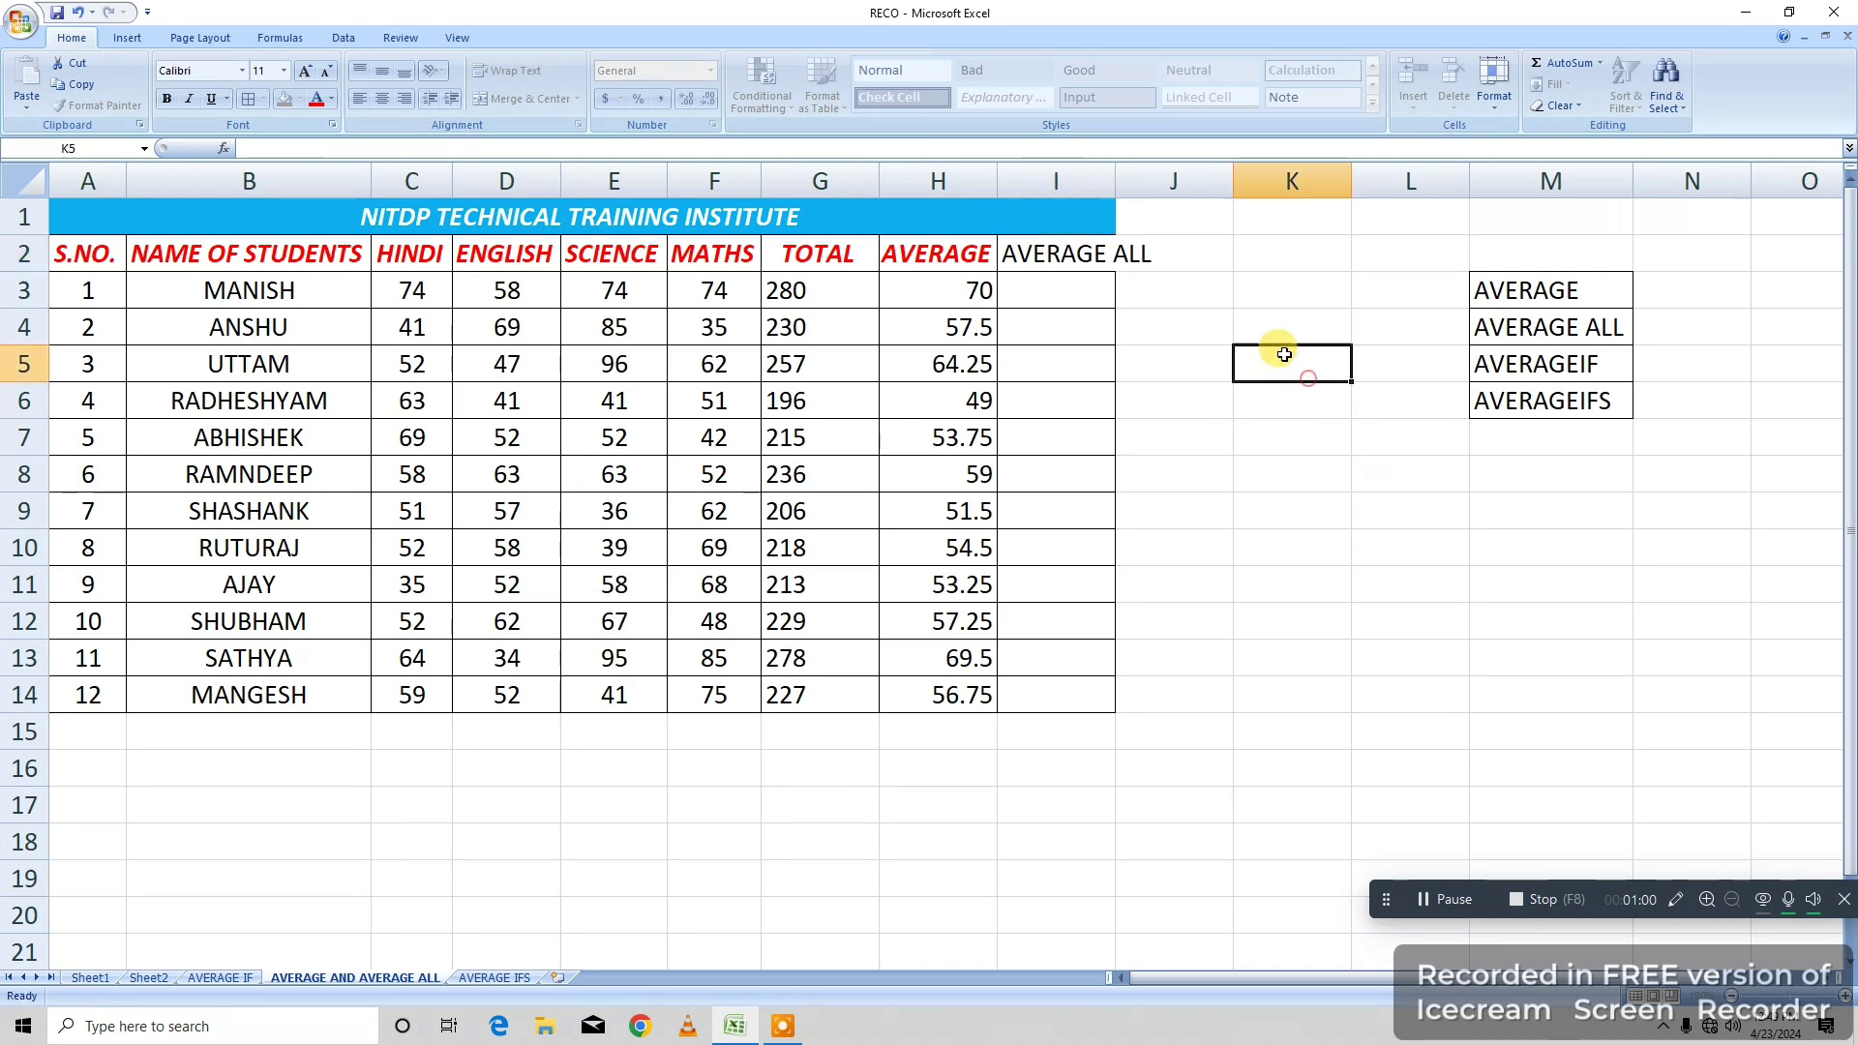
pyautogui.moveTo(1116, 171); pyautogui.dragTo(1161, 171)
pyautogui.click(1224, 256)
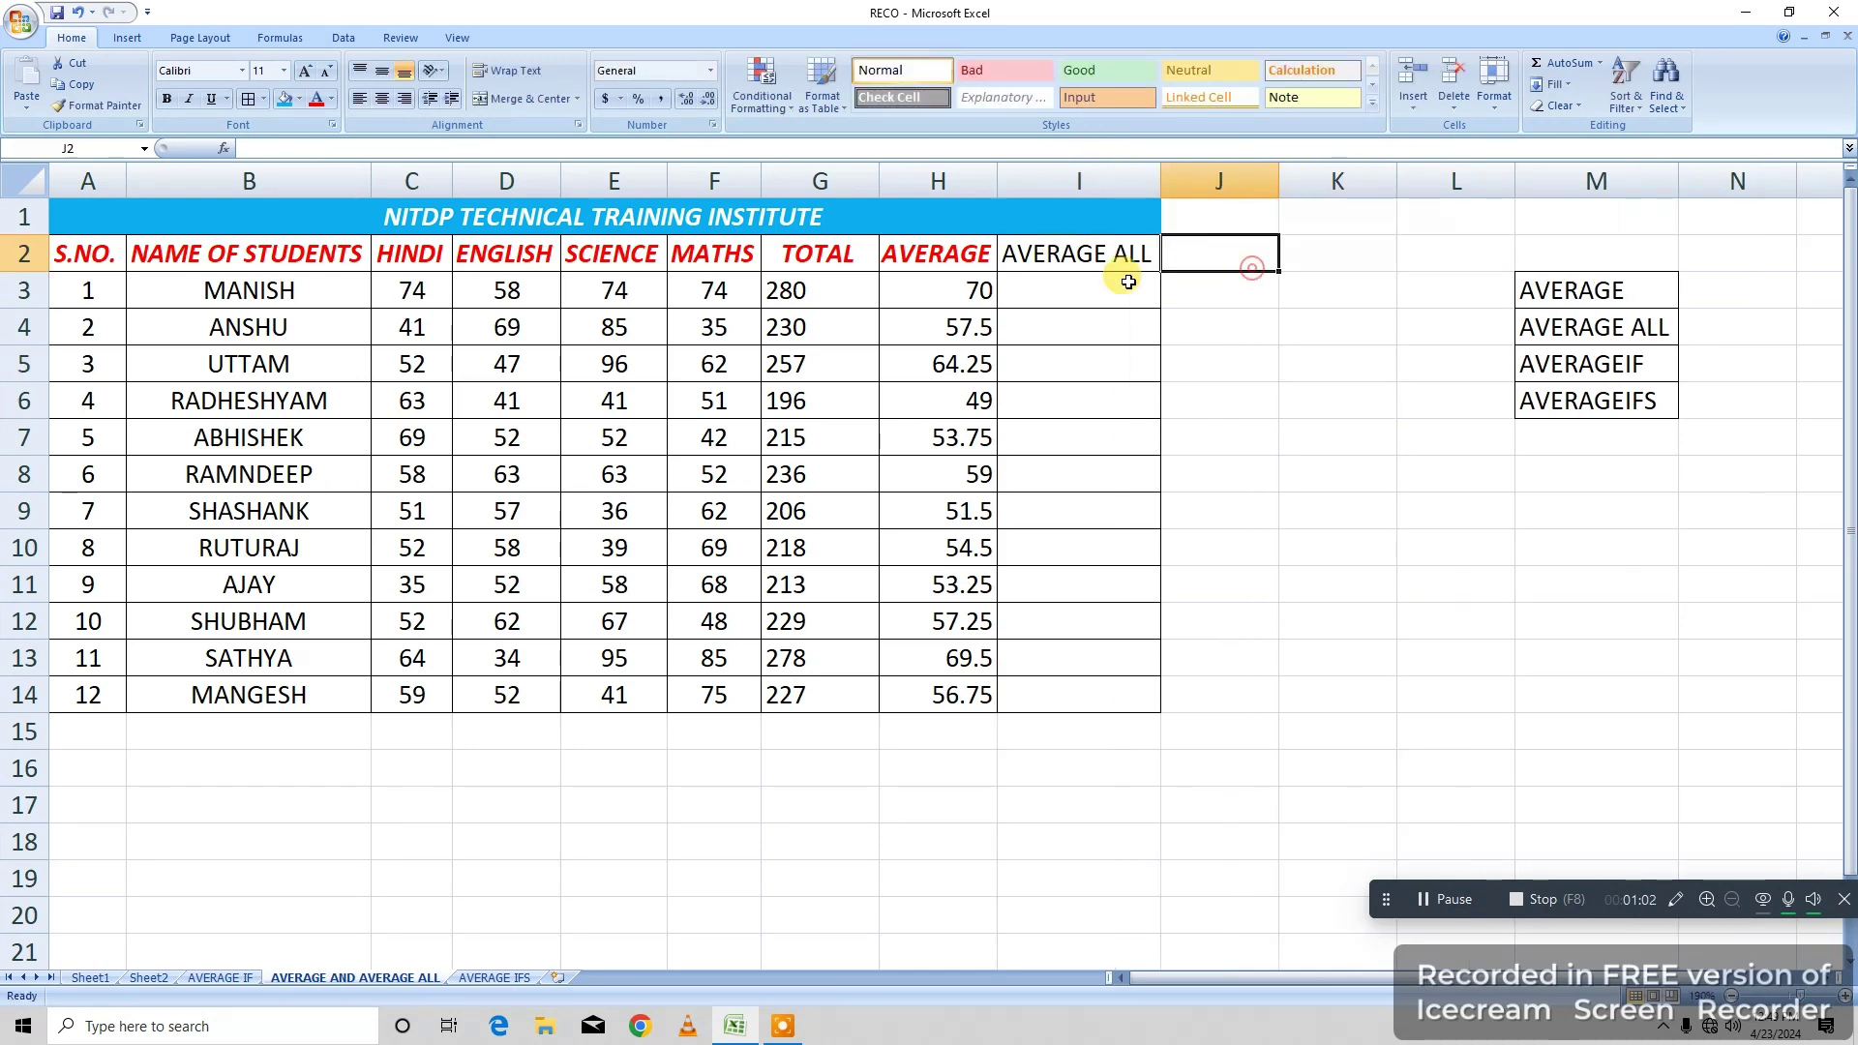
# Format the AVERAGE ALL heading in I2 with red font colour, bold and italic.
pyautogui.click(1065, 249)
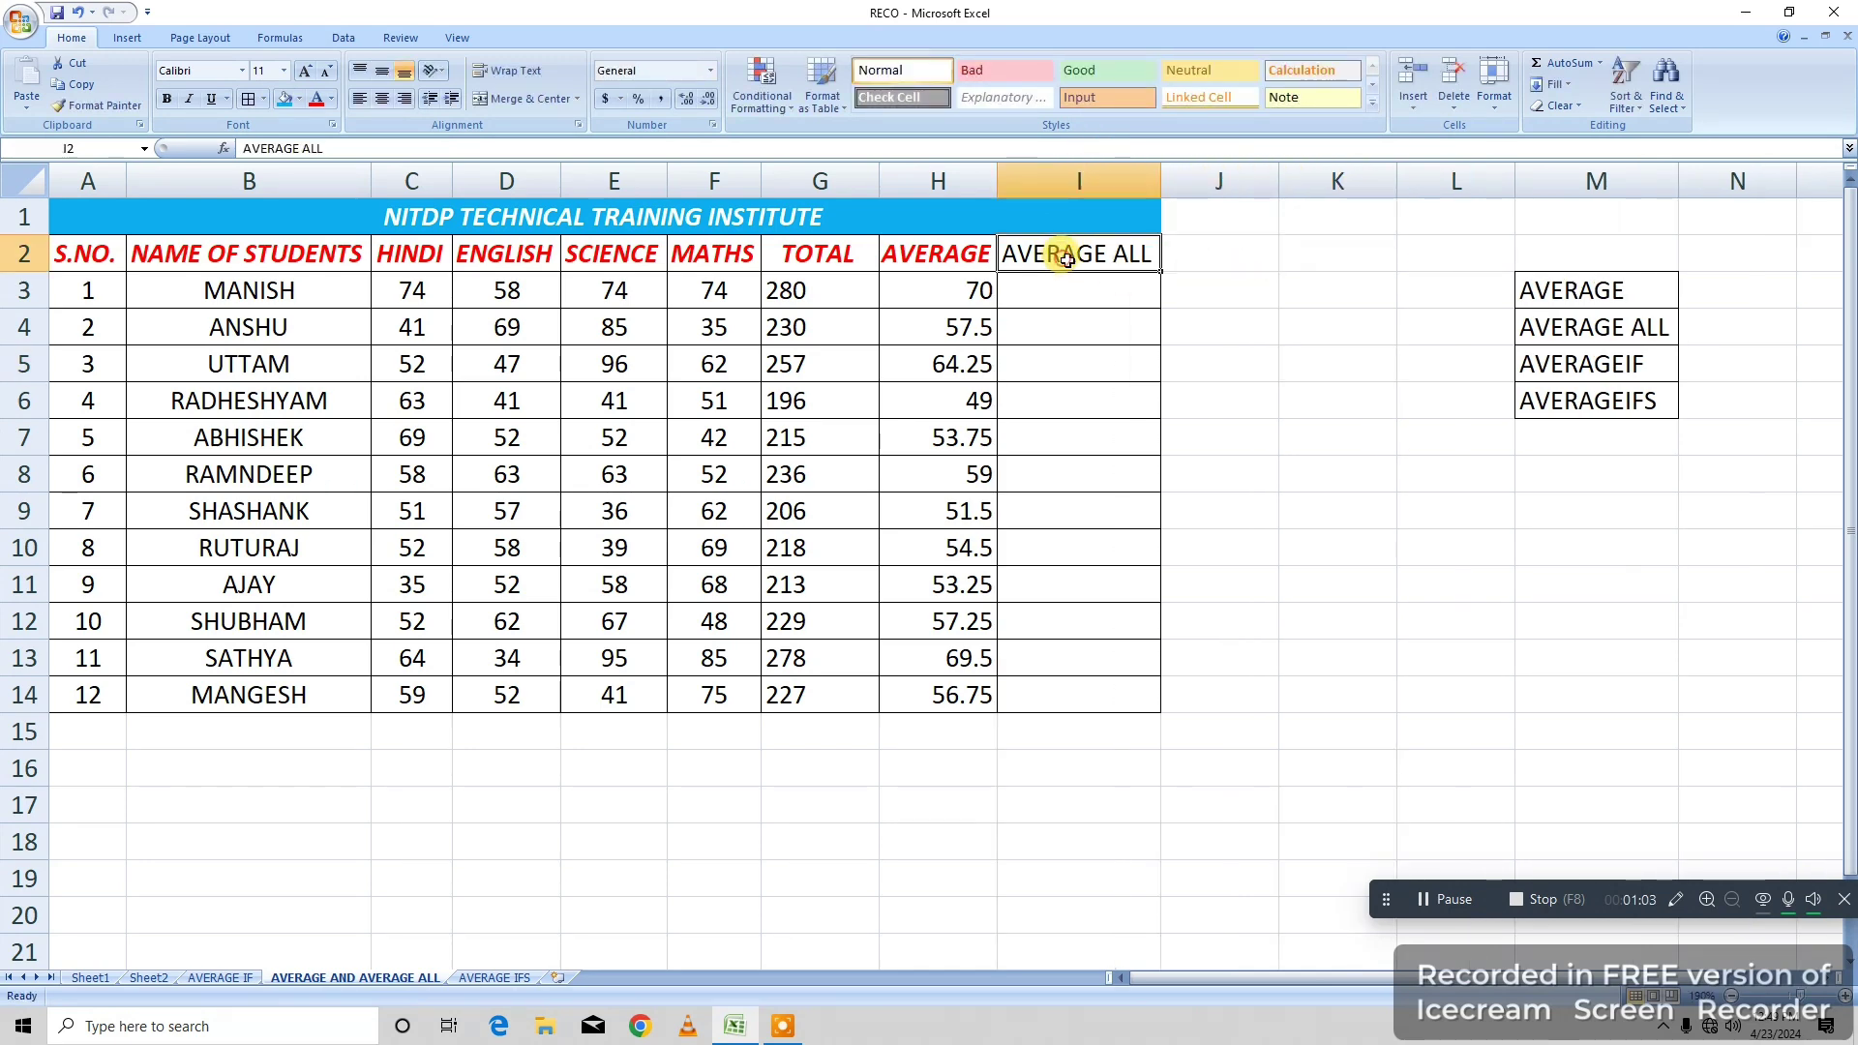
pyautogui.click(313, 100)
pyautogui.click(166, 99)
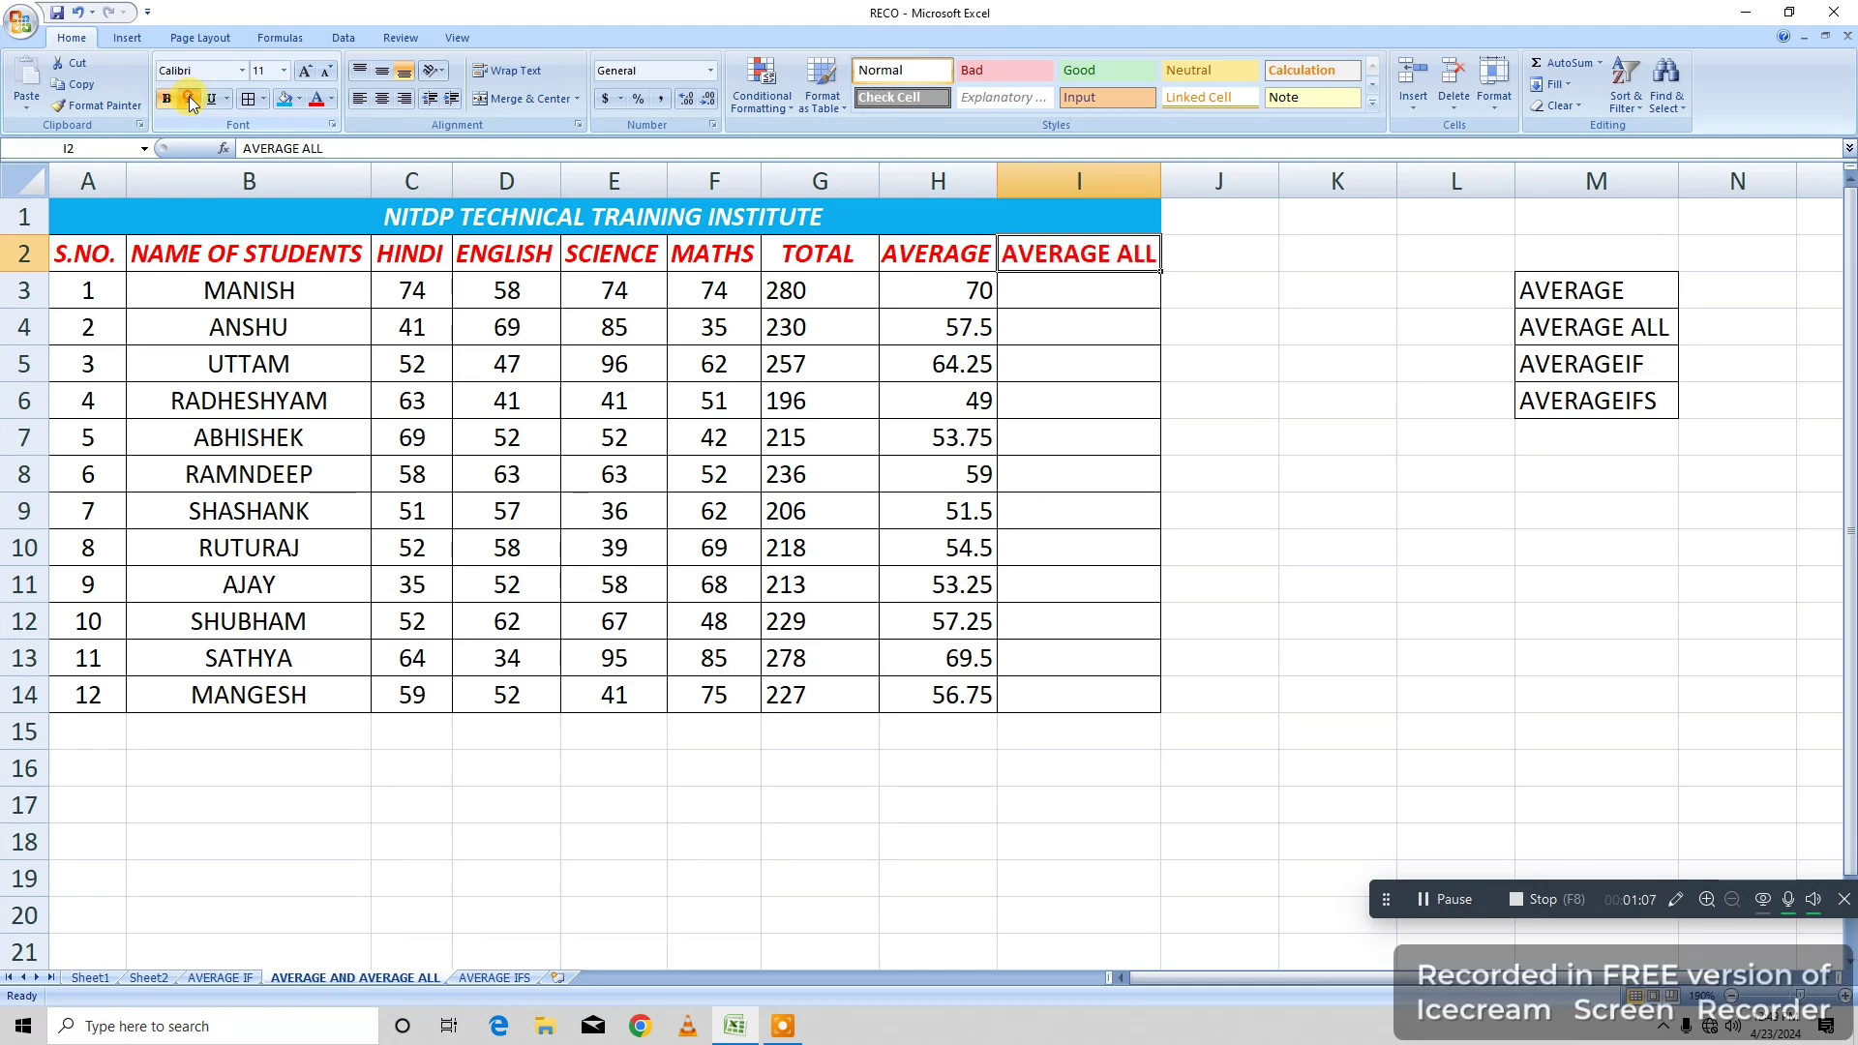
pyautogui.click(189, 98)
# Enter the formula =AVERAGEA(C3:F3) in I3 for the first student.
pyautogui.click(1082, 288)
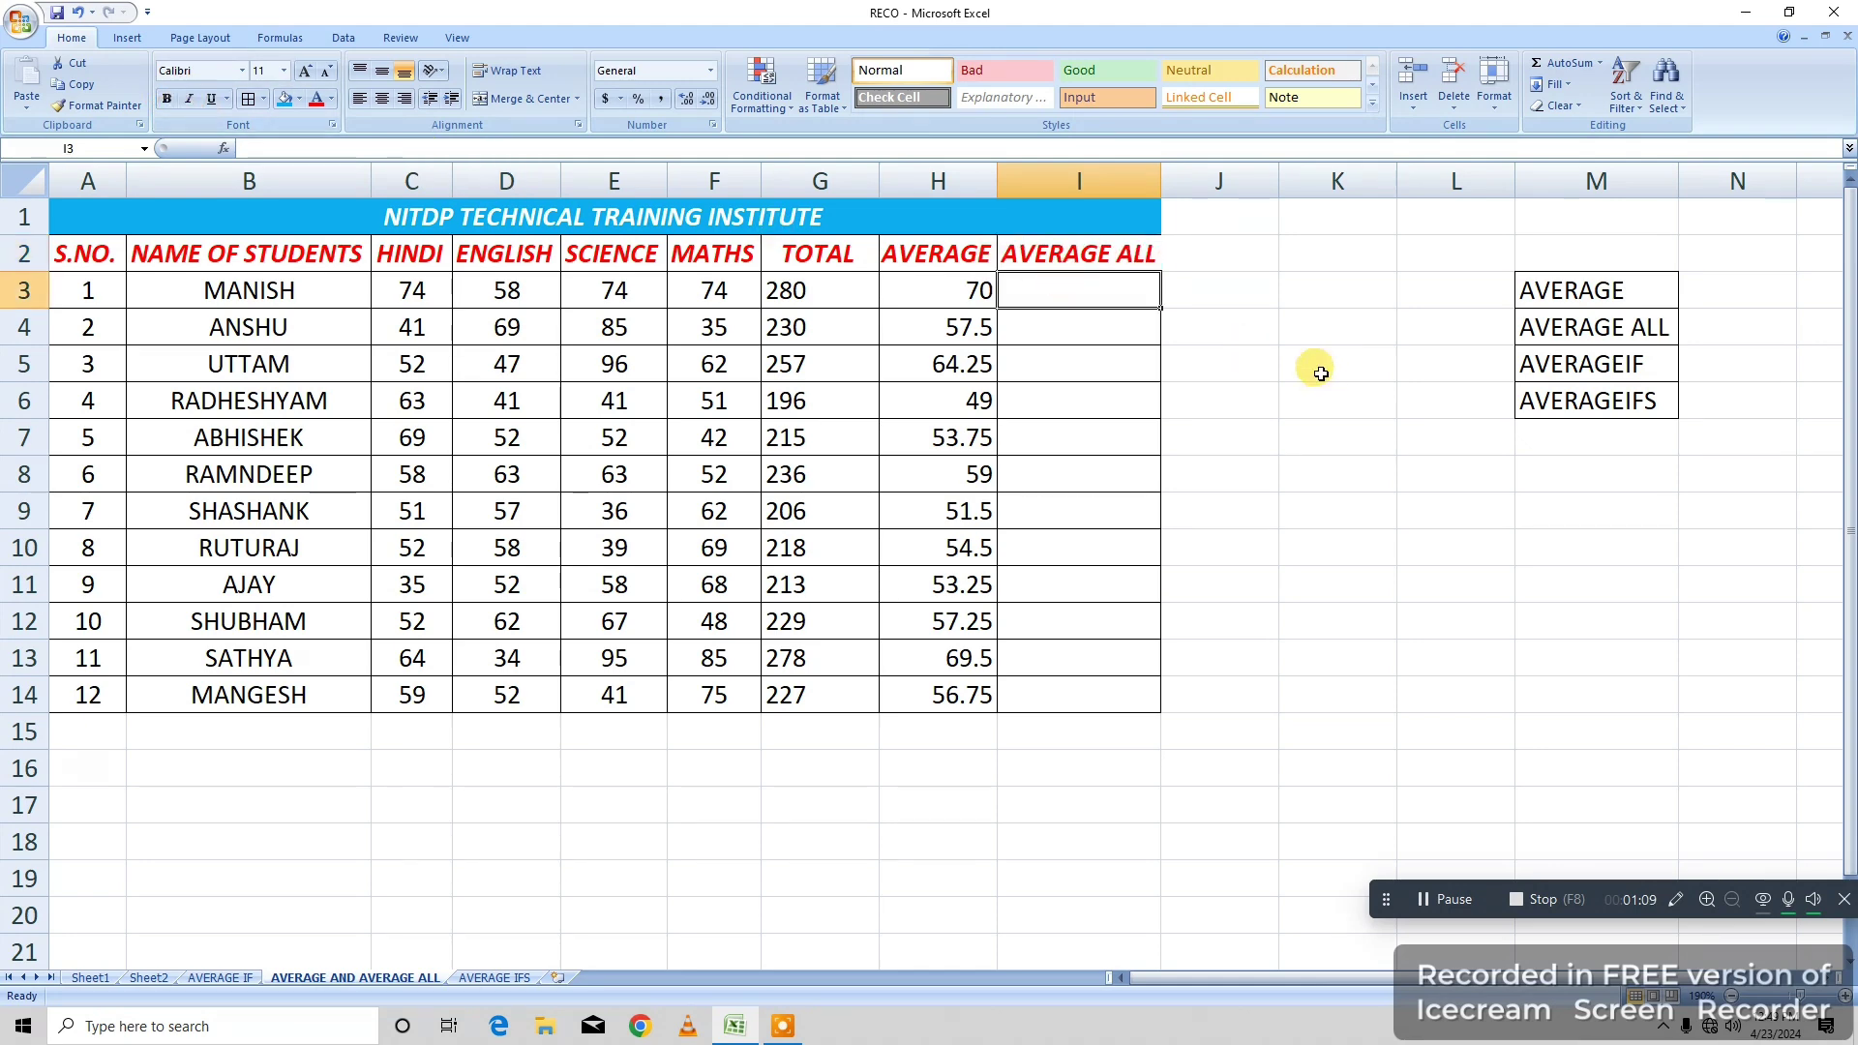
pyautogui.write('=')
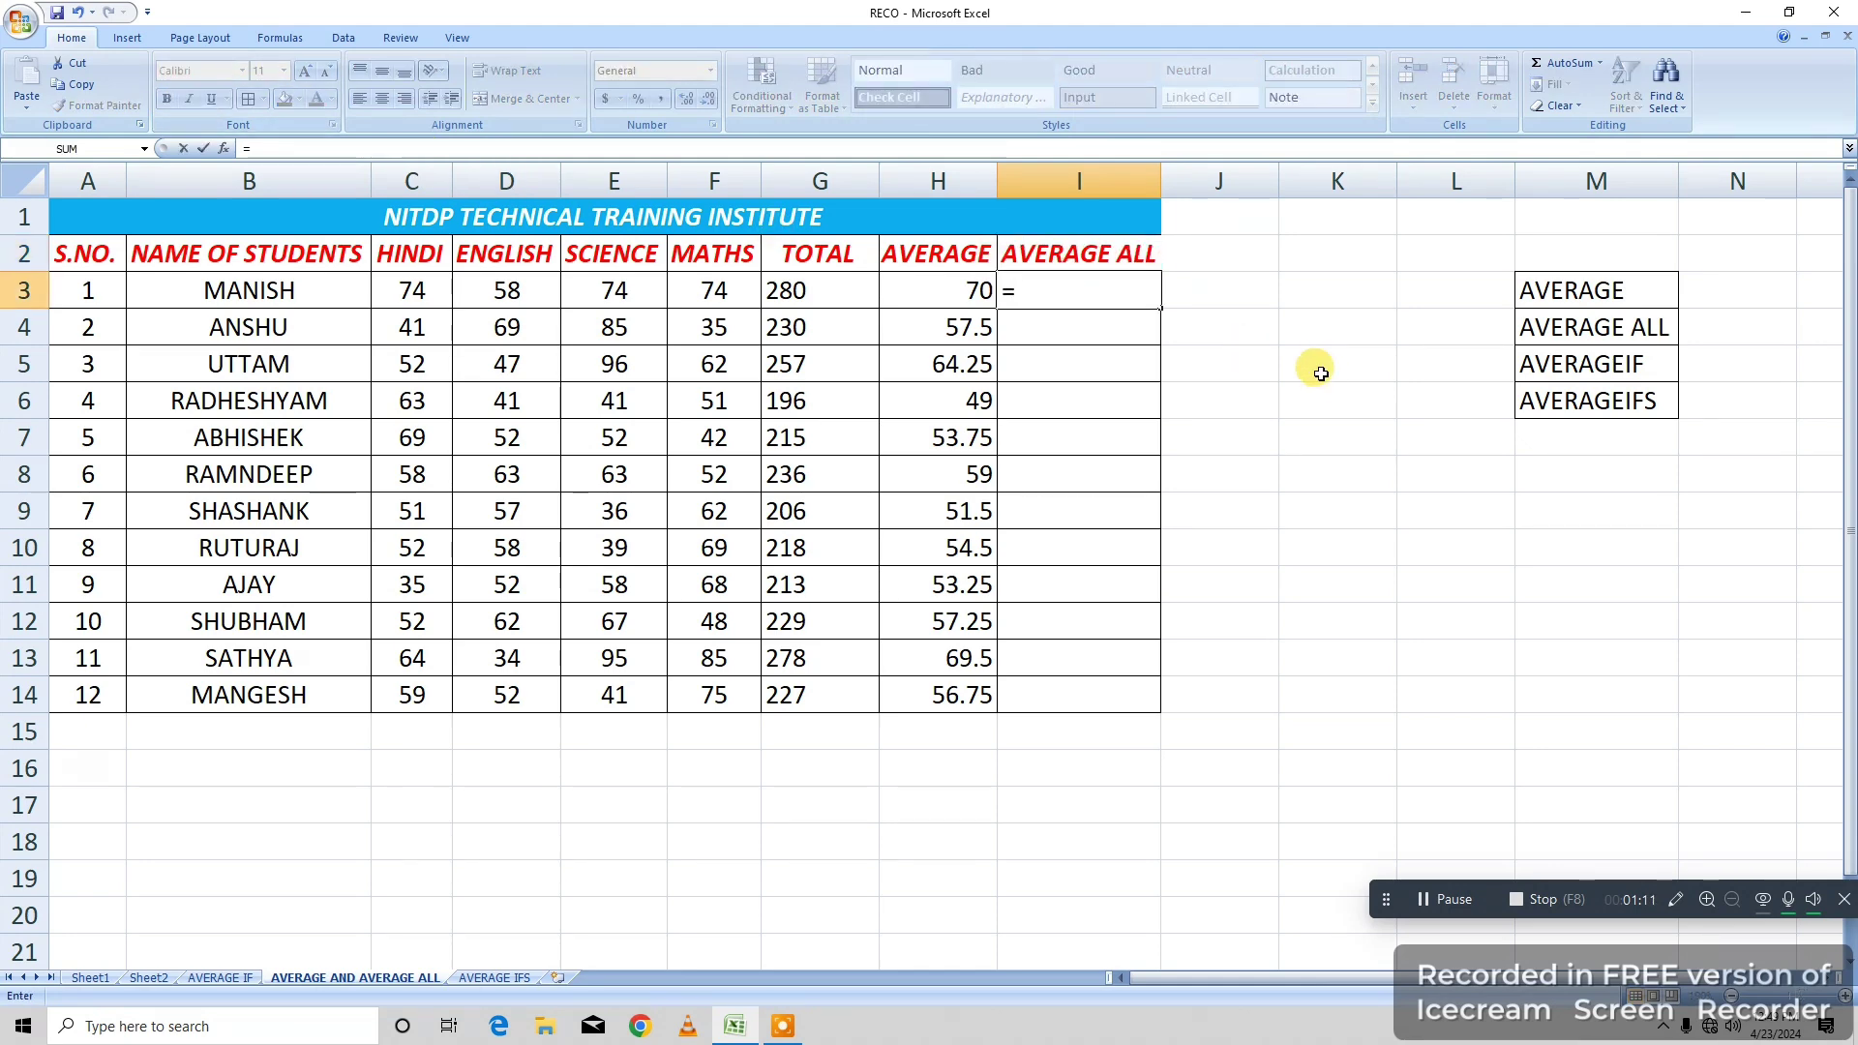
pyautogui.write('AVERAGE')
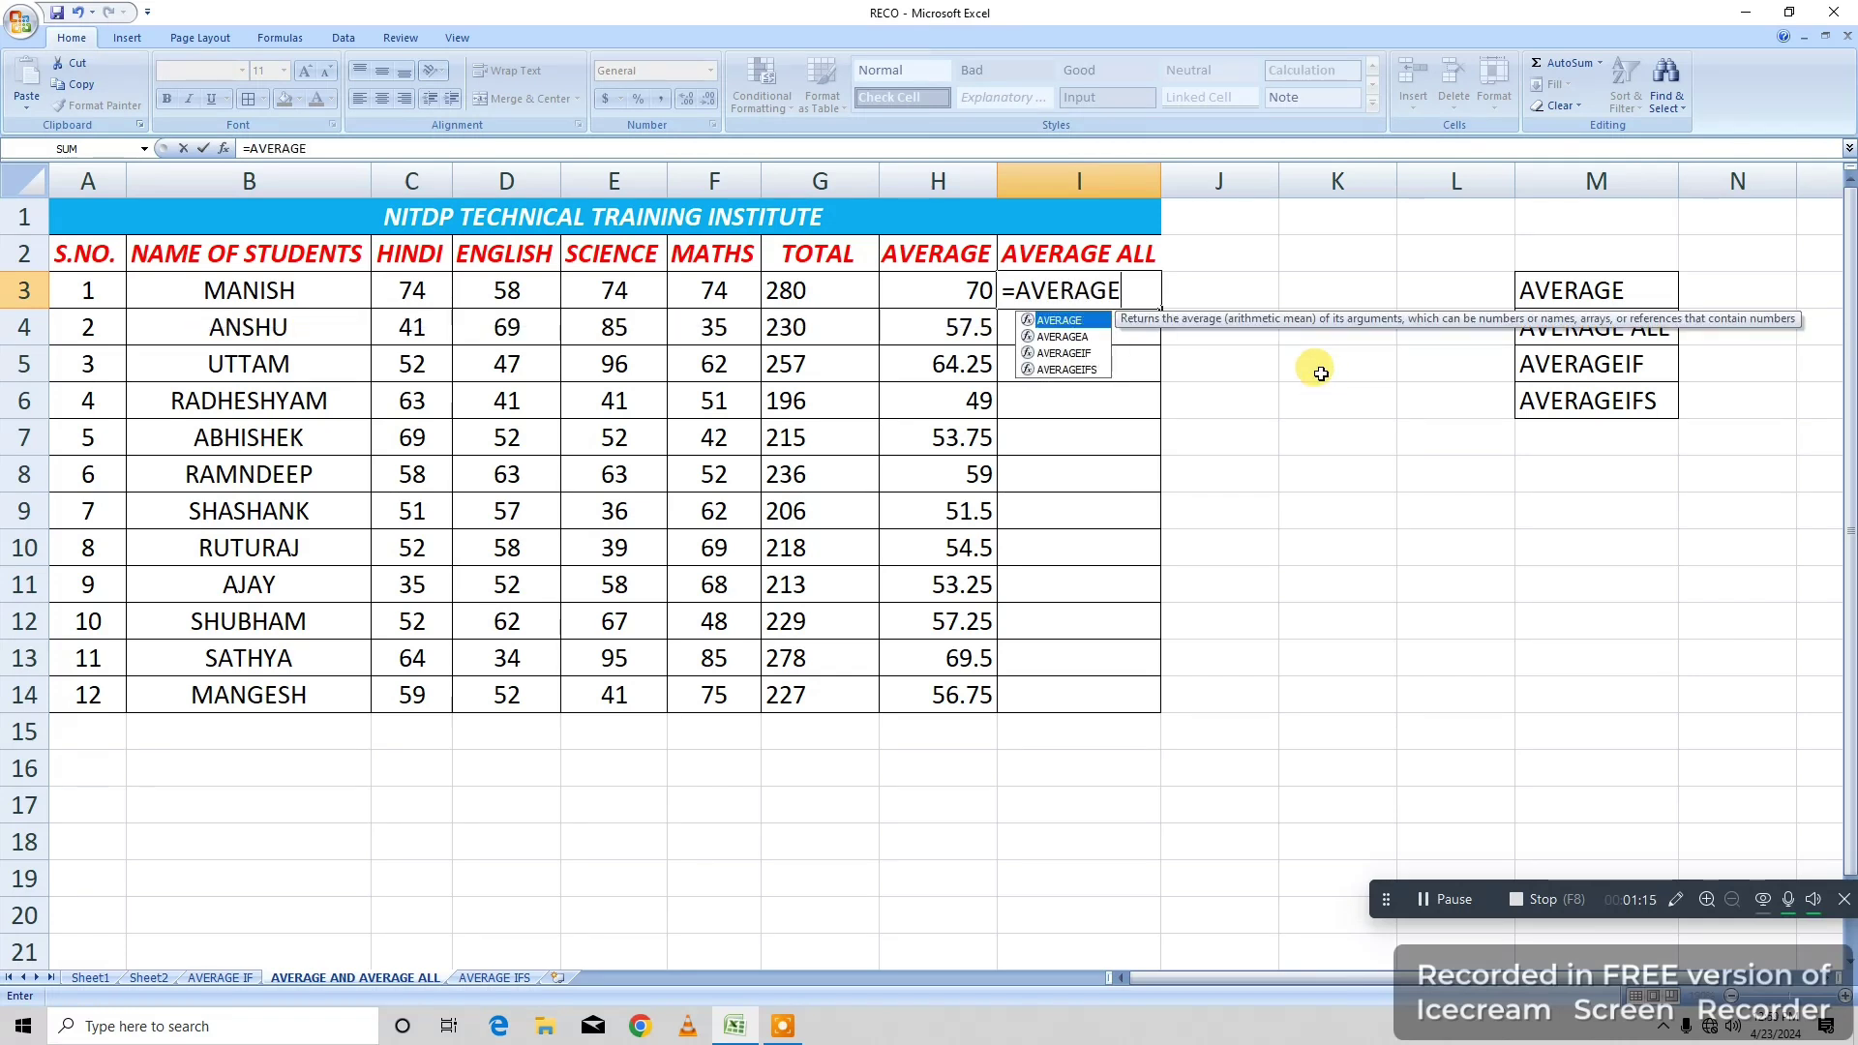
pyautogui.press('Down')
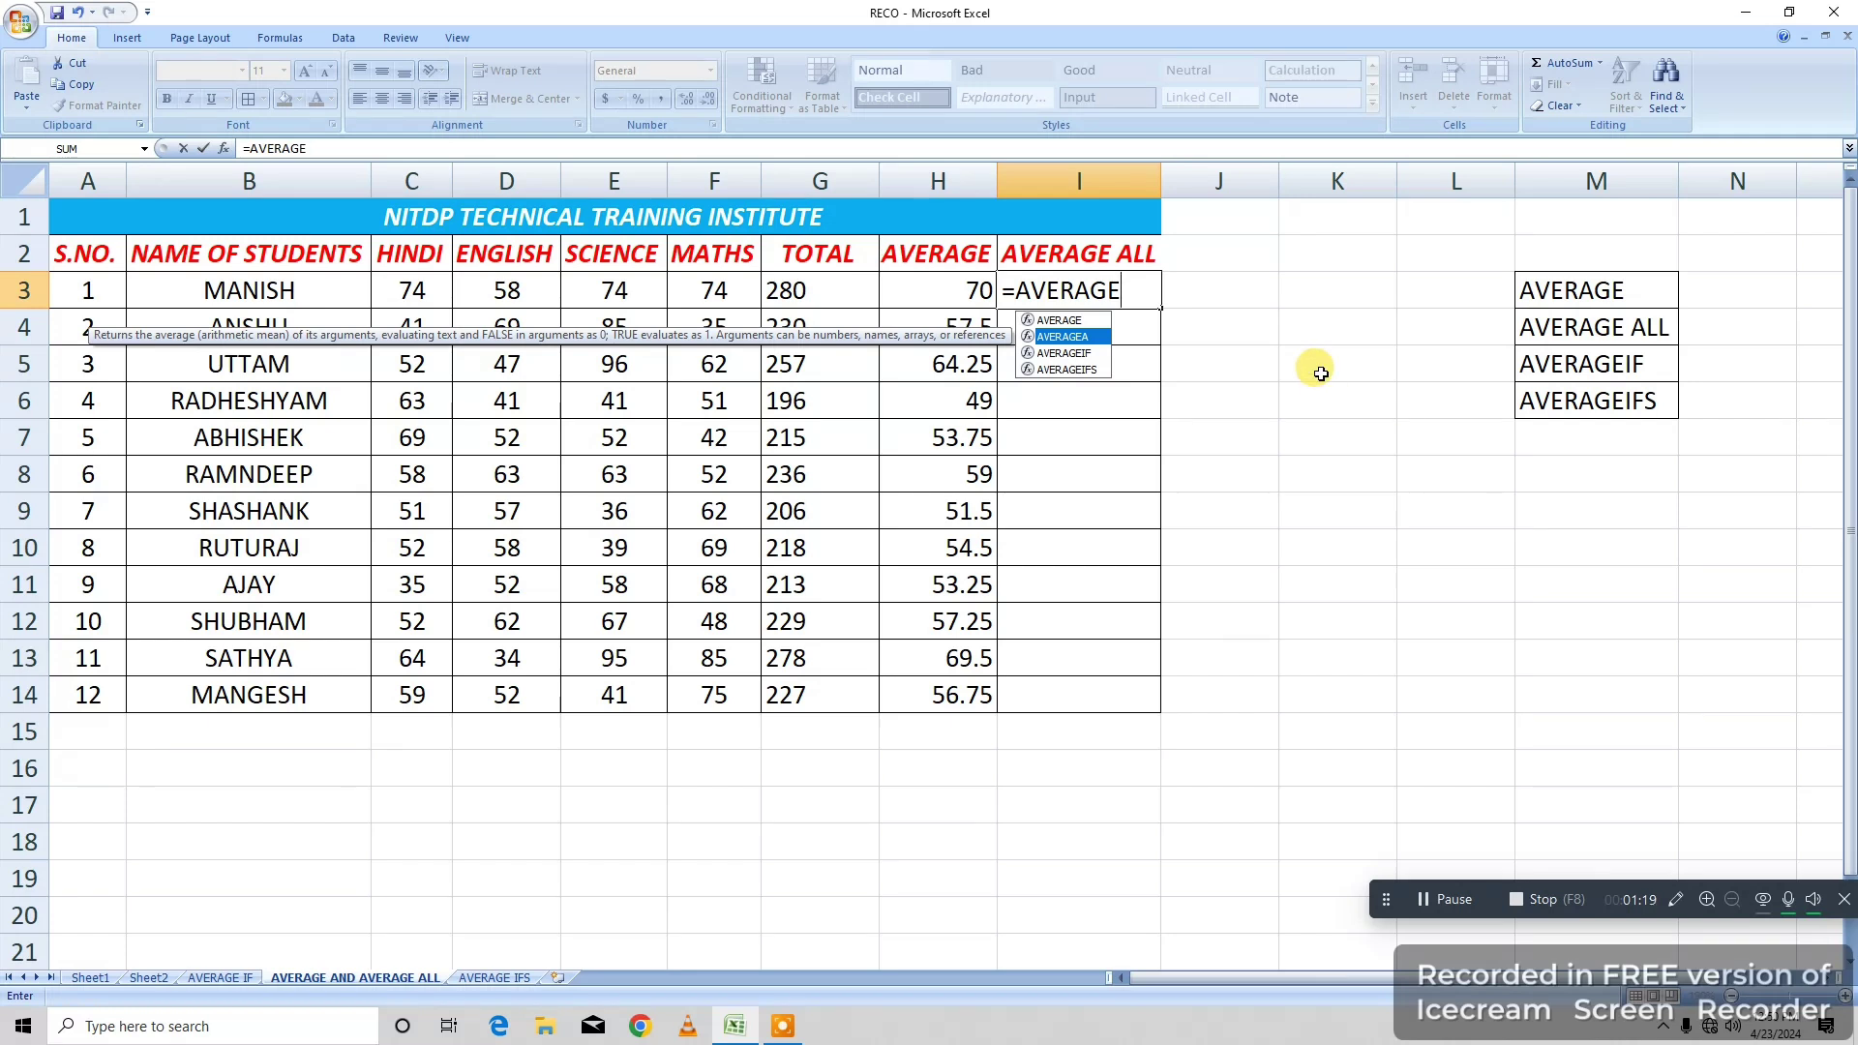
pyautogui.doubleClick(1055, 339)
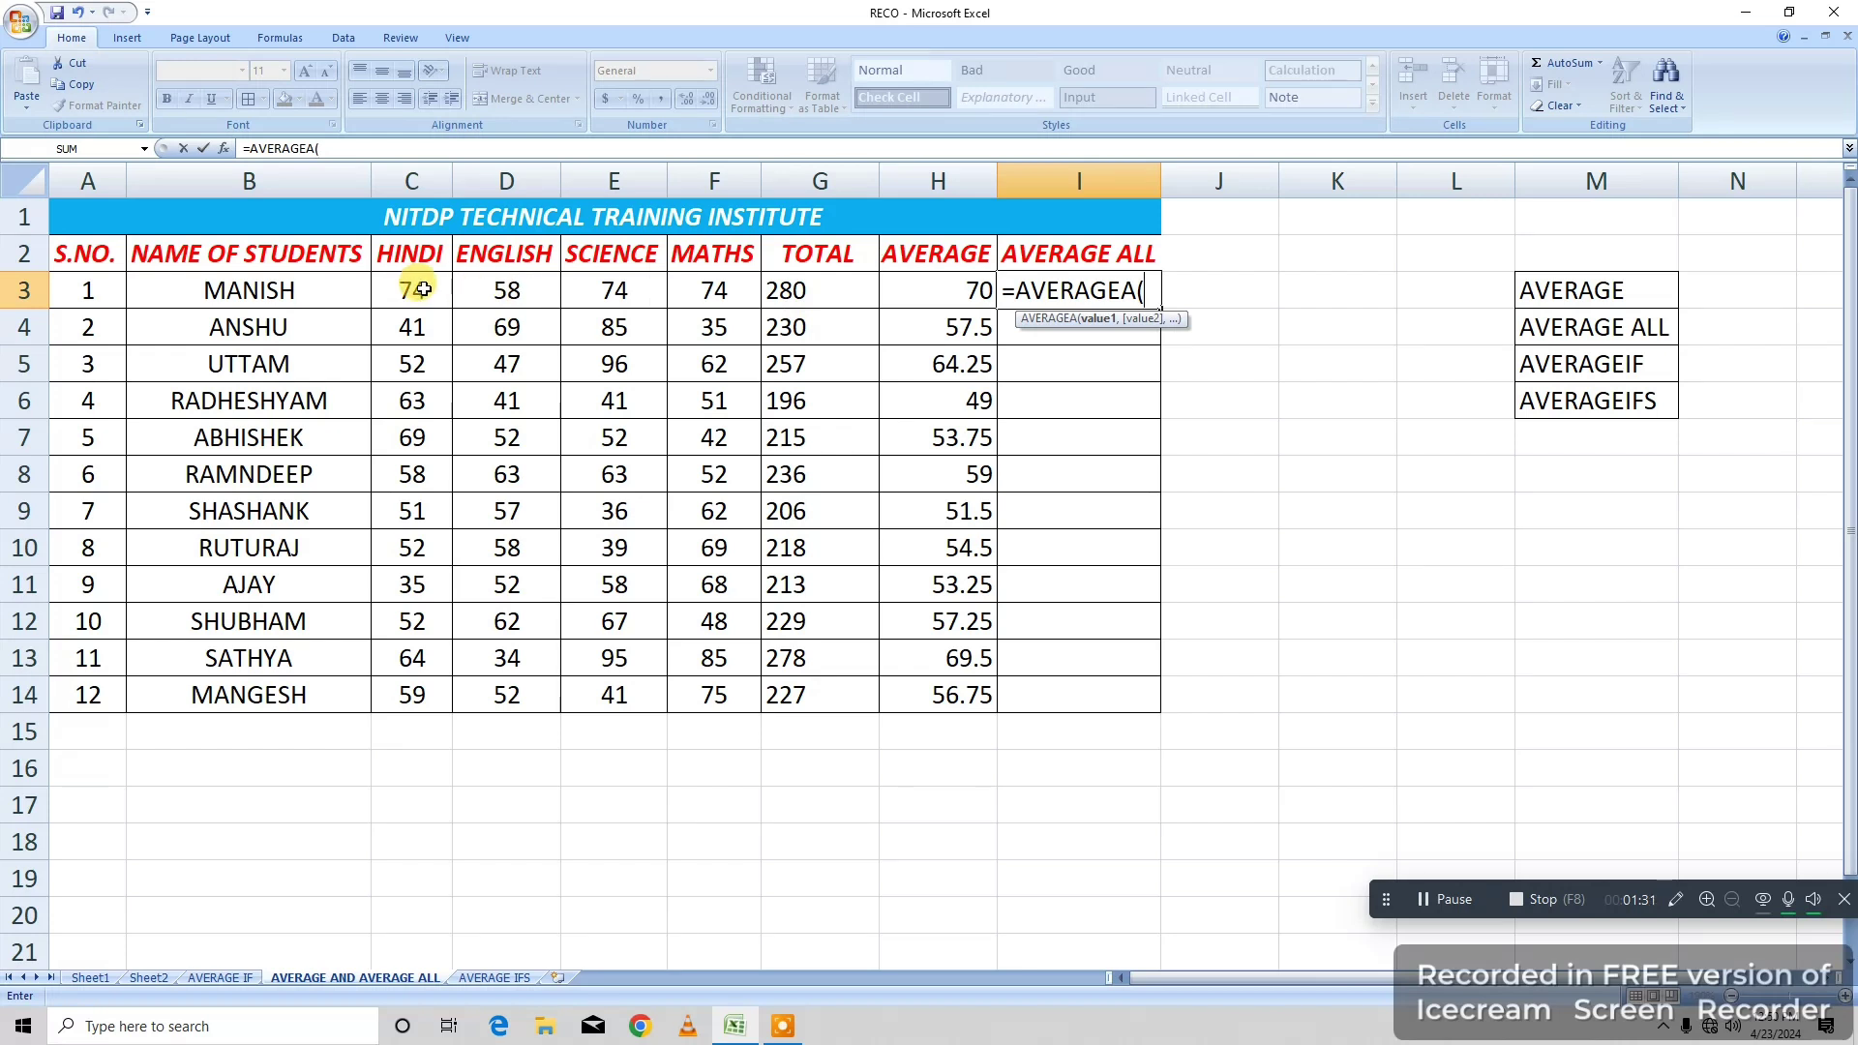
pyautogui.moveTo(414, 290); pyautogui.dragTo(713, 291)
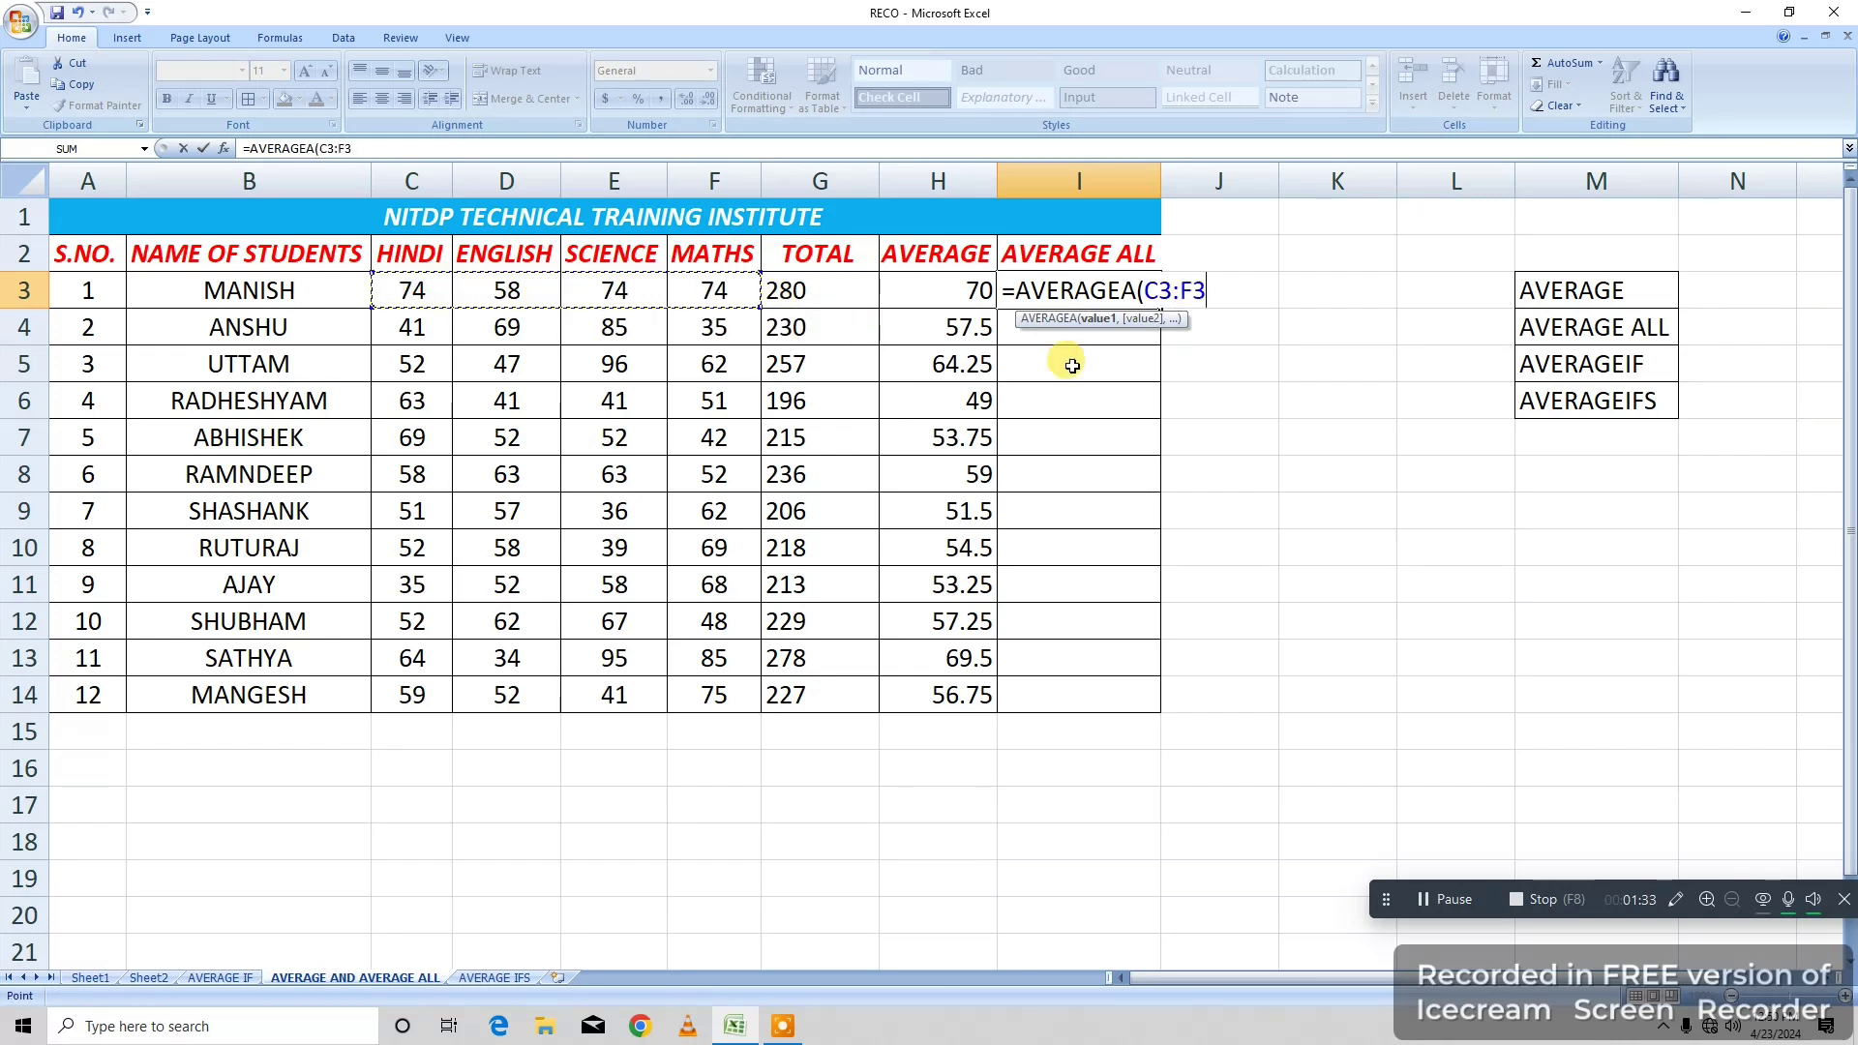
pyautogui.press('Return')
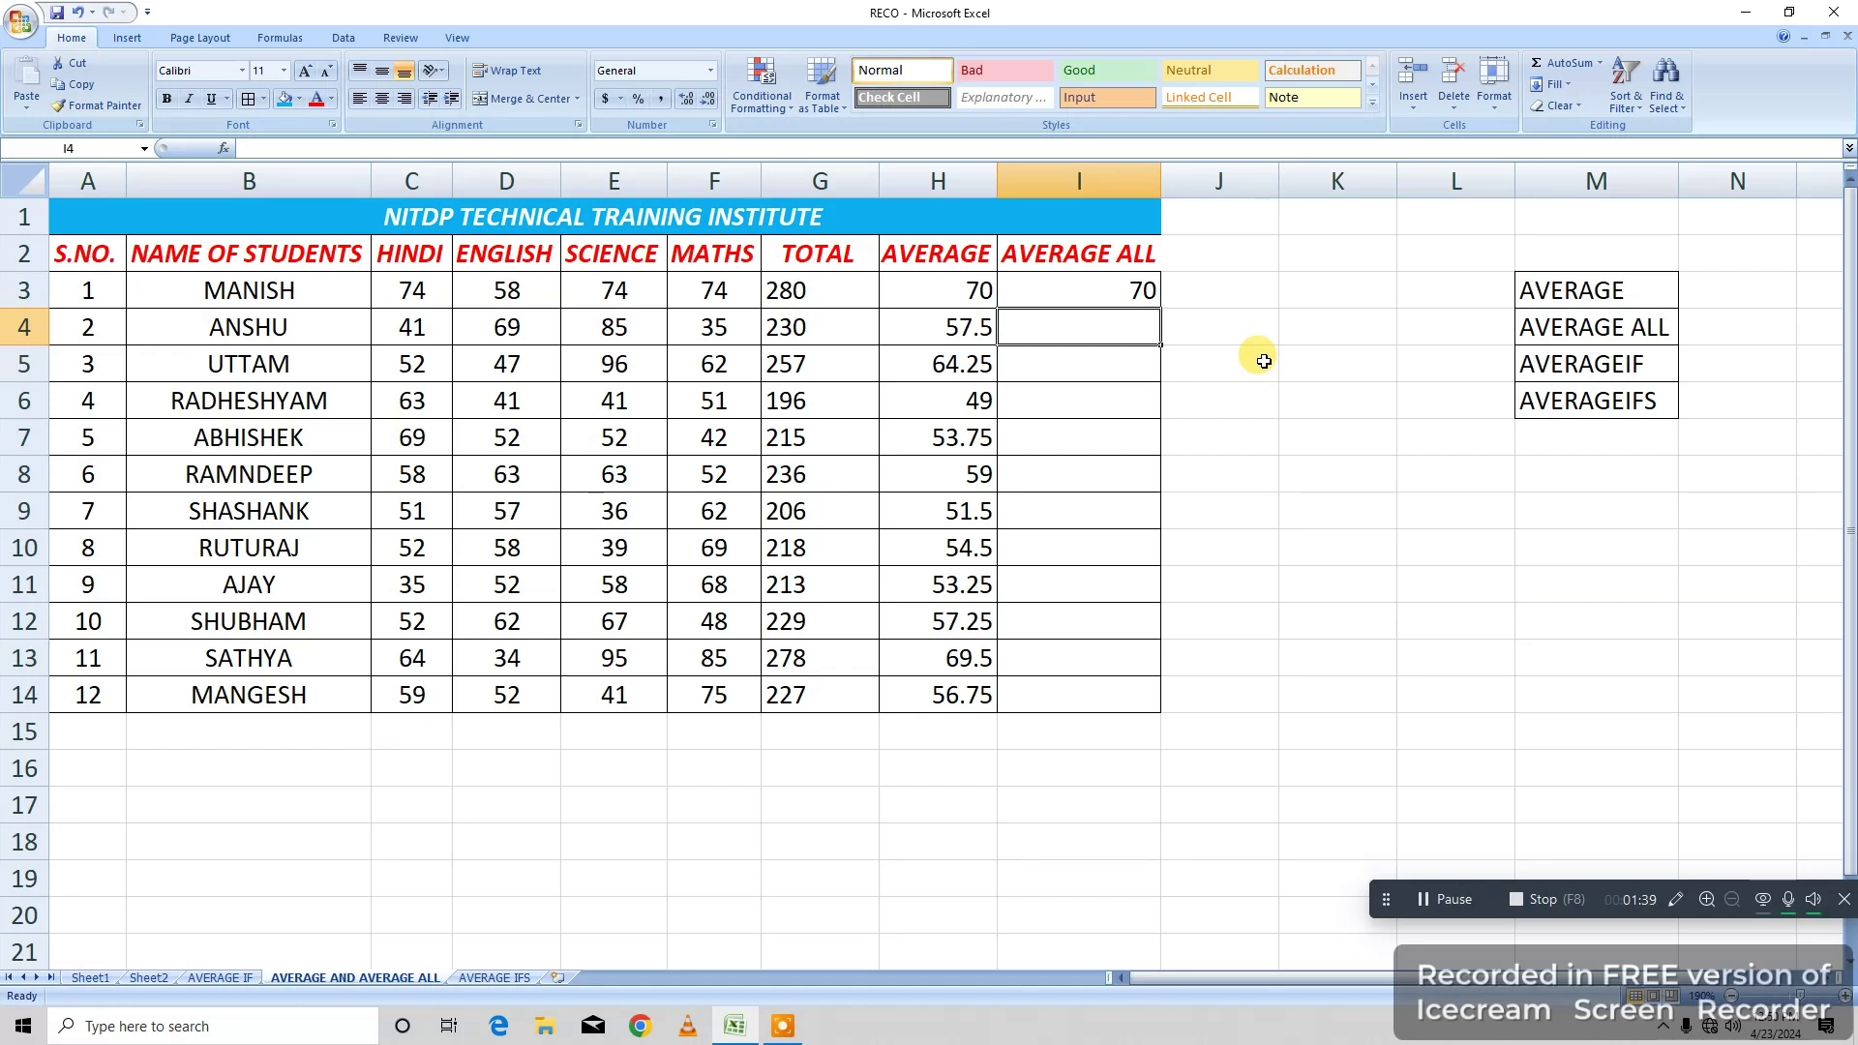
# Compare the formulas in H3 and I3, and copy the AVERAGEA formula from I3 down to I14.
pyautogui.click(941, 286)
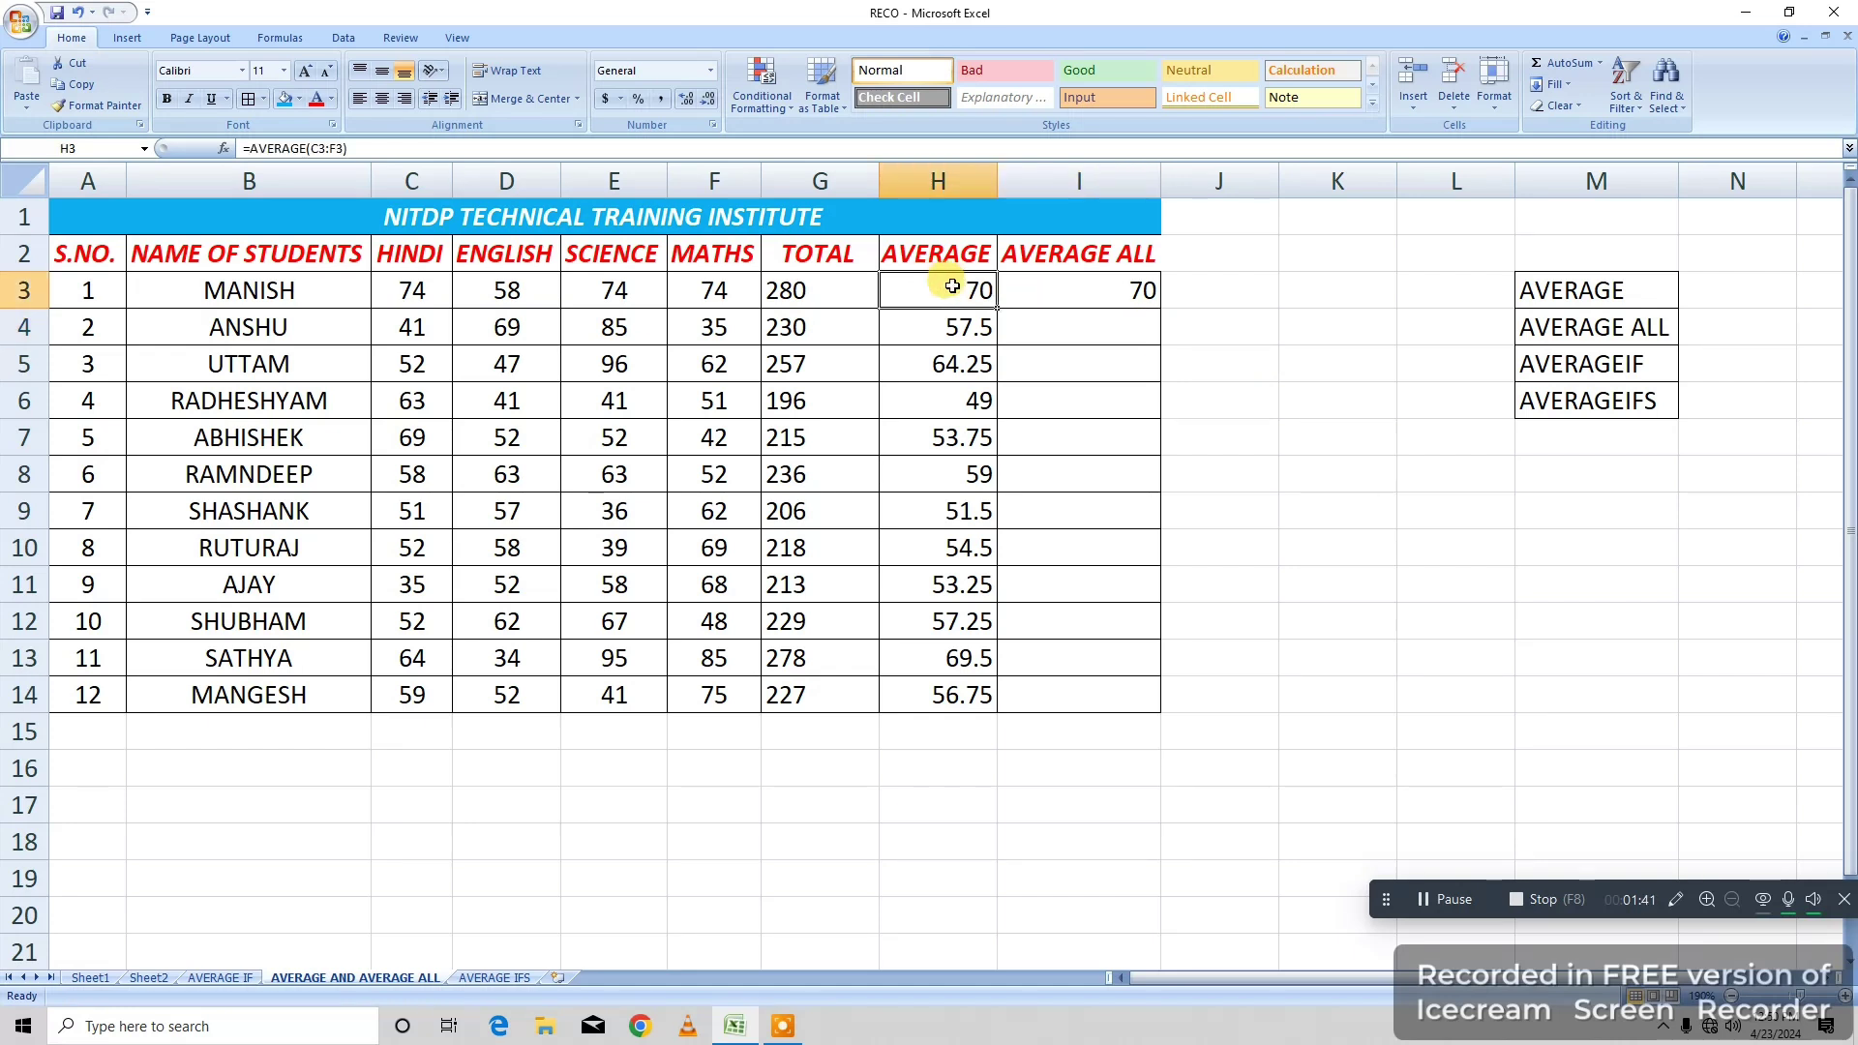
pyautogui.click(1071, 293)
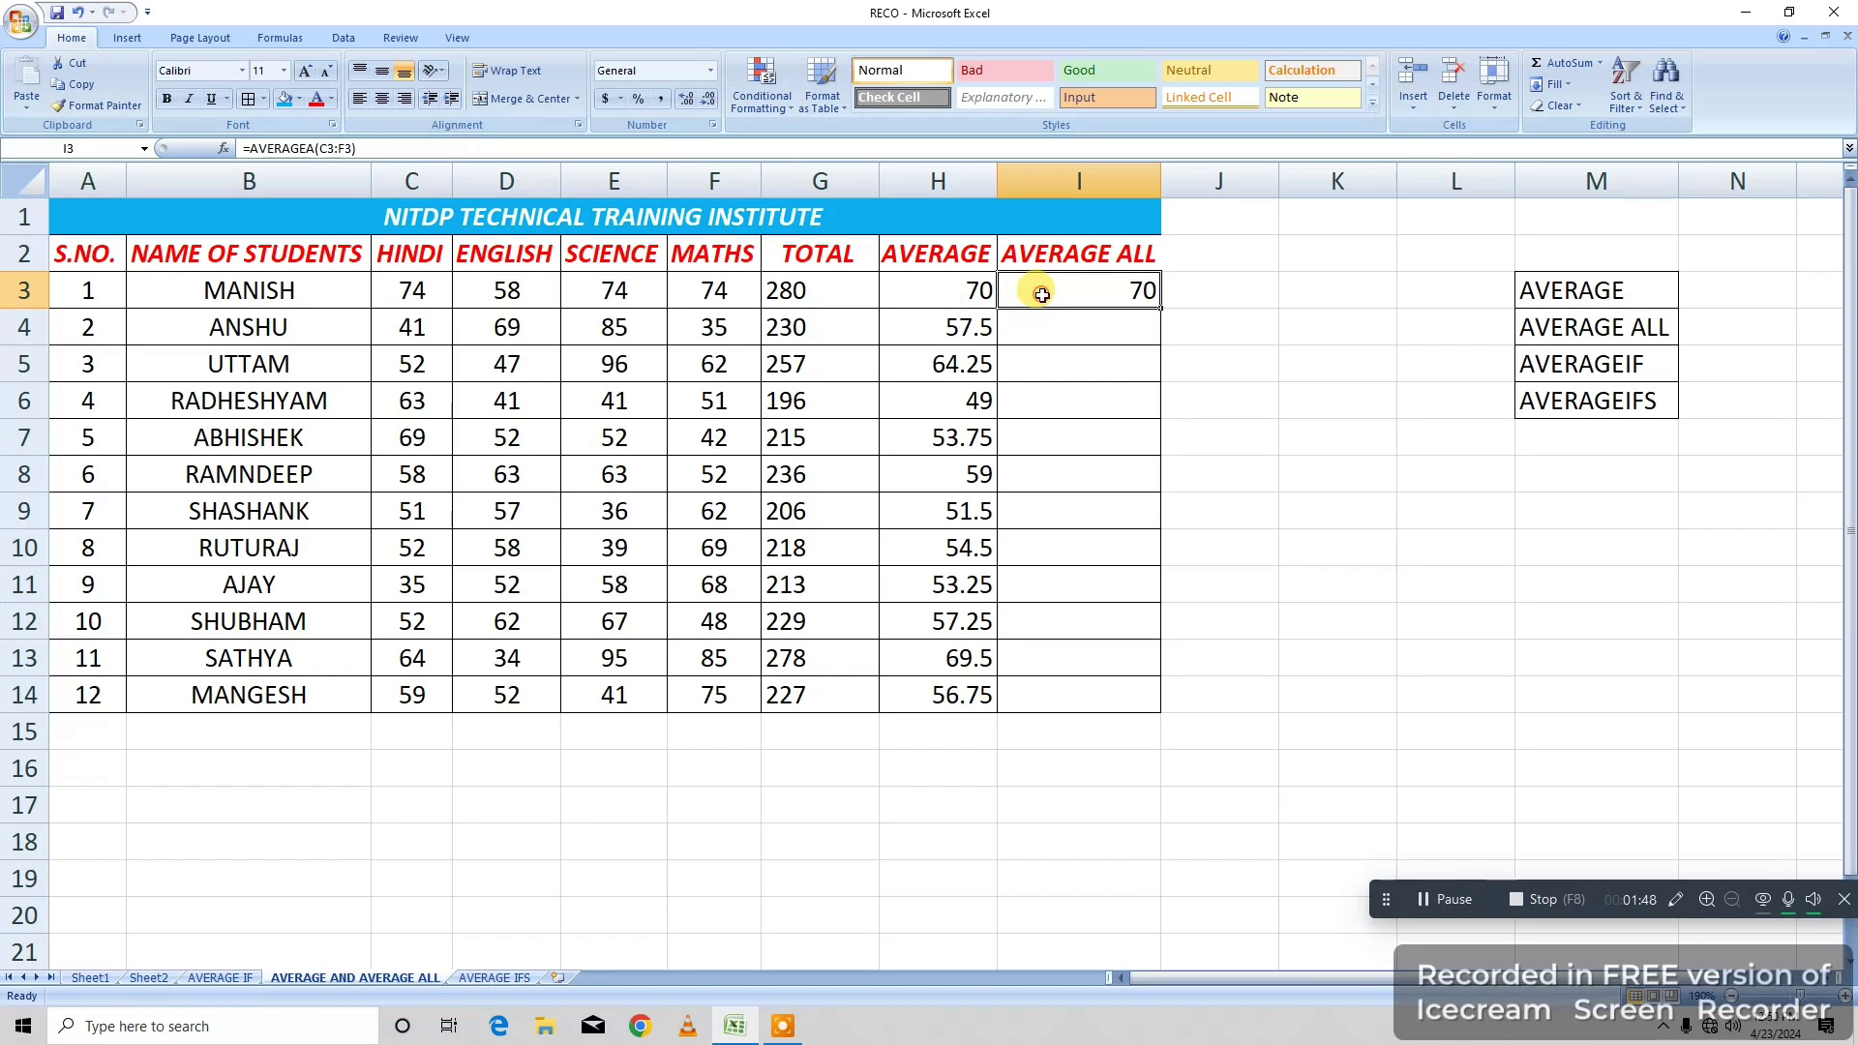
pyautogui.click(1072, 322)
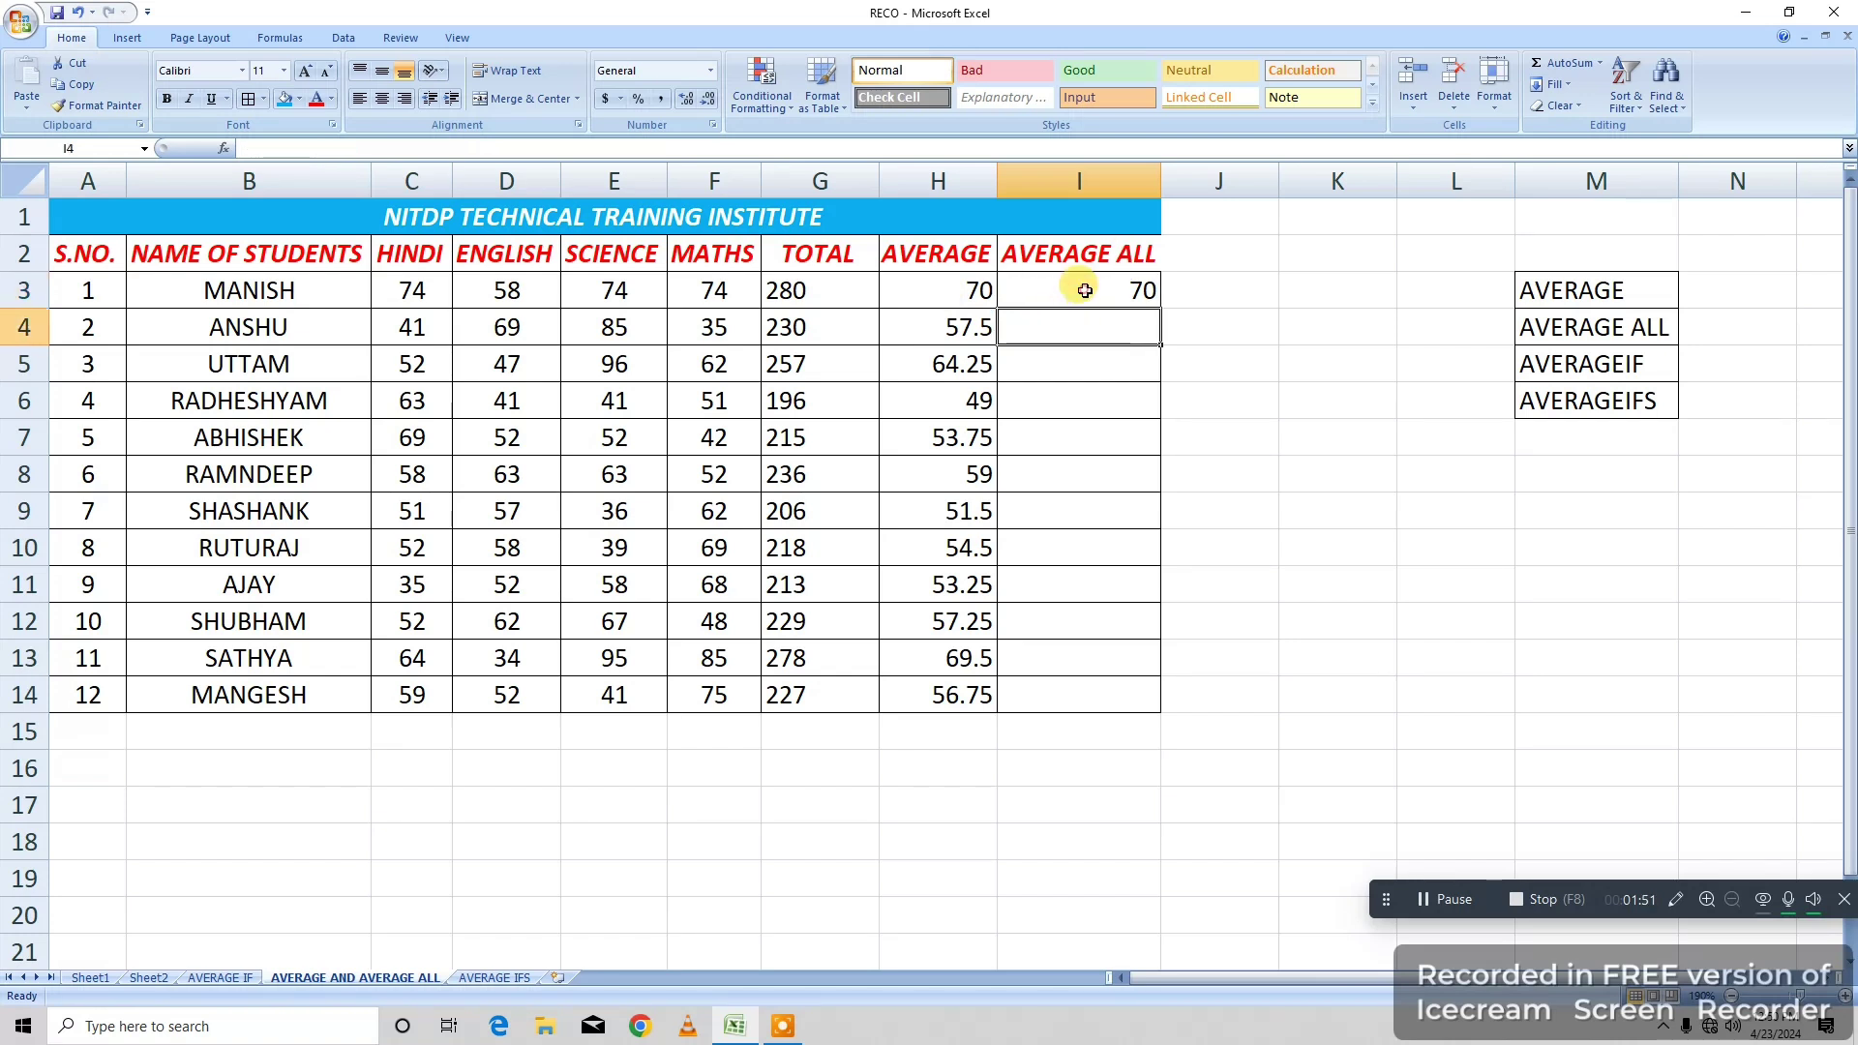
pyautogui.click(1073, 293)
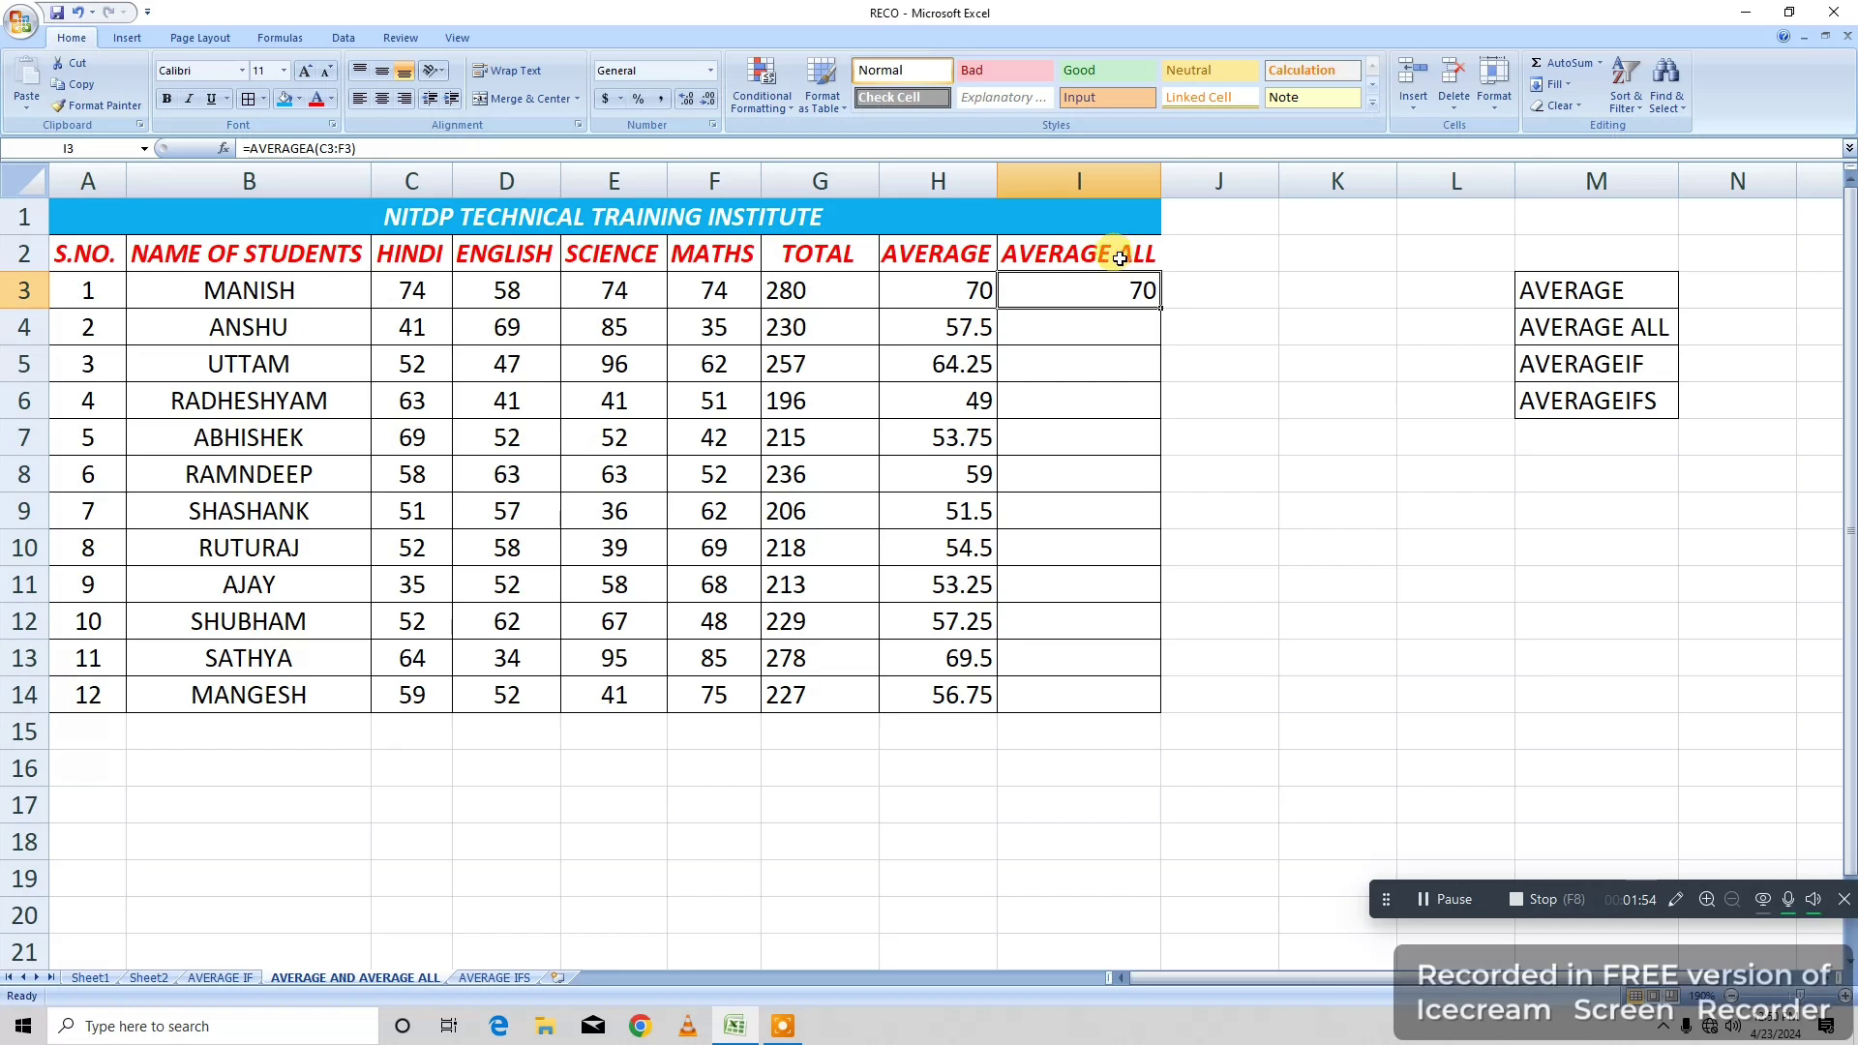
pyautogui.doubleClick(1158, 309)
pyautogui.click(1280, 328)
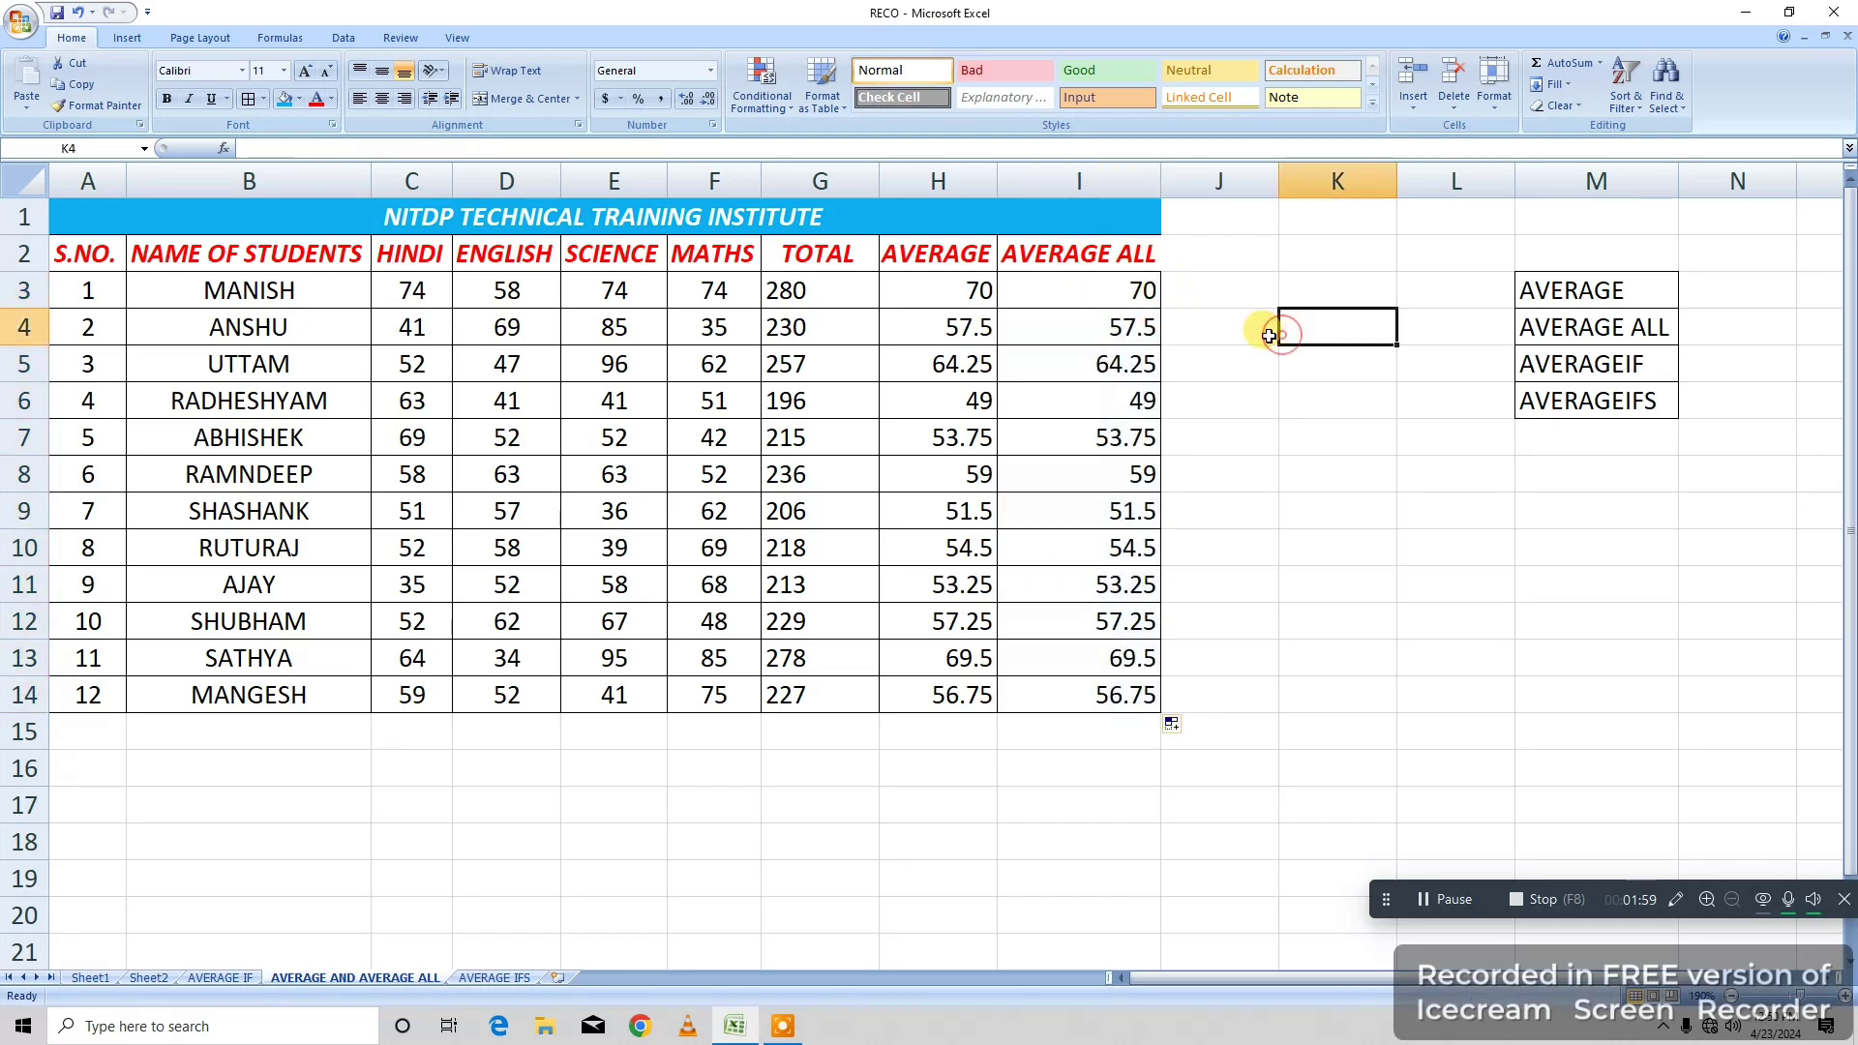
# Review the filled range I3:I14, and undo both the fill and the AVERAGEA formula entry.
pyautogui.moveTo(1108, 290); pyautogui.dragTo(1113, 699)
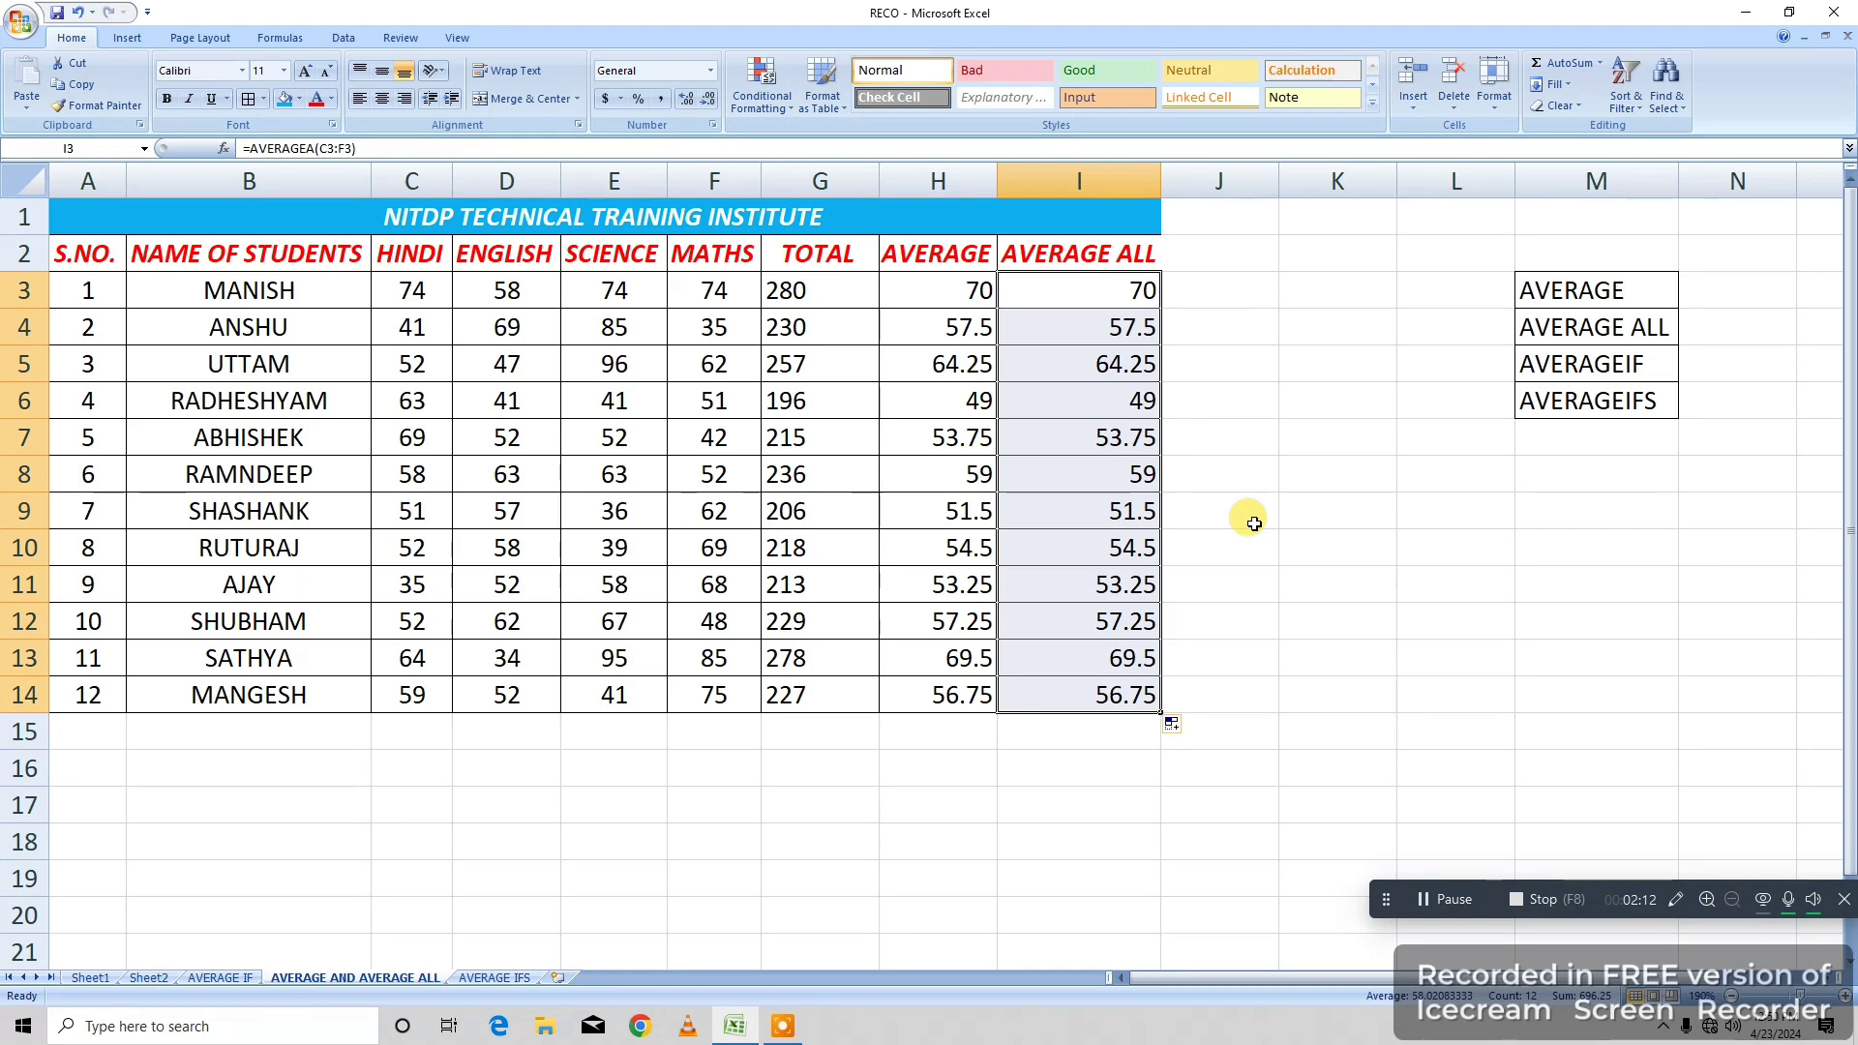
pyautogui.hotkey('ctrl', 'z')
pyautogui.hotkey('ctrl', 'z')
pyautogui.click(1295, 398)
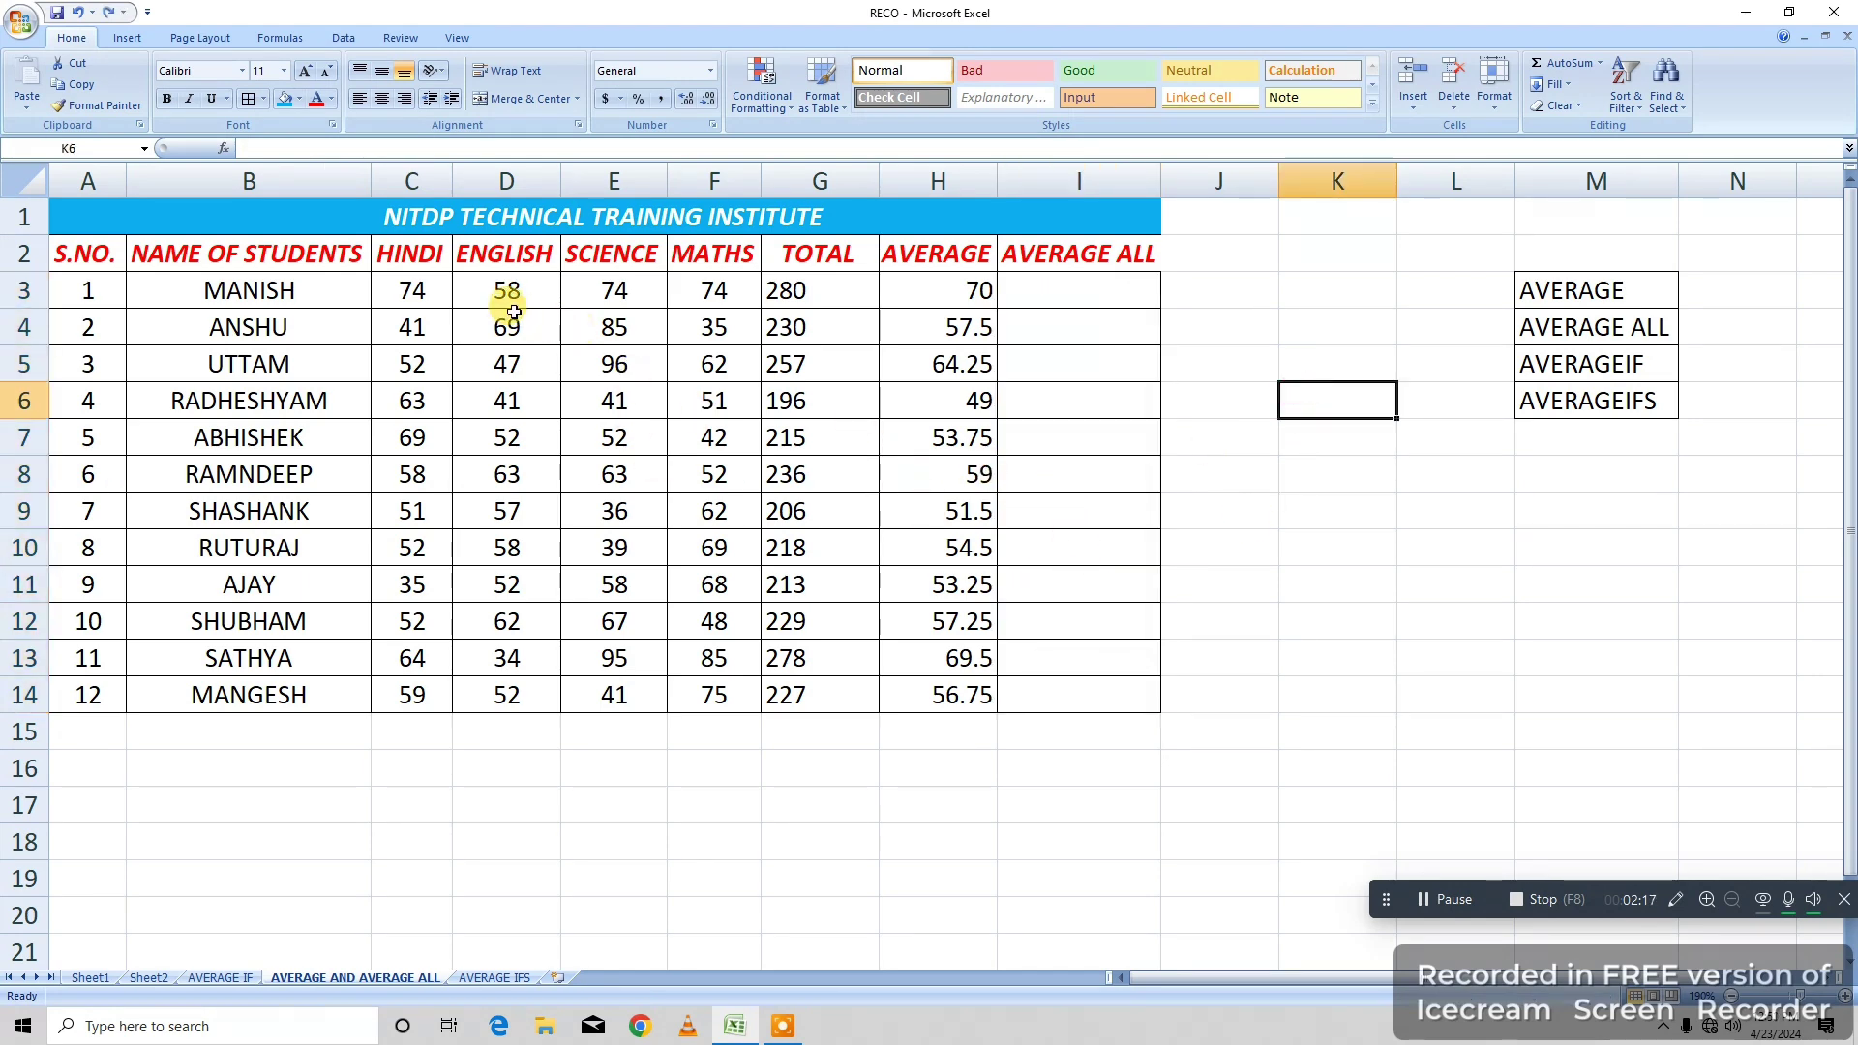
# Replace the English mark in D3 and the Maths mark in F14 with A, and check the average in H3.
pyautogui.click(415, 294)
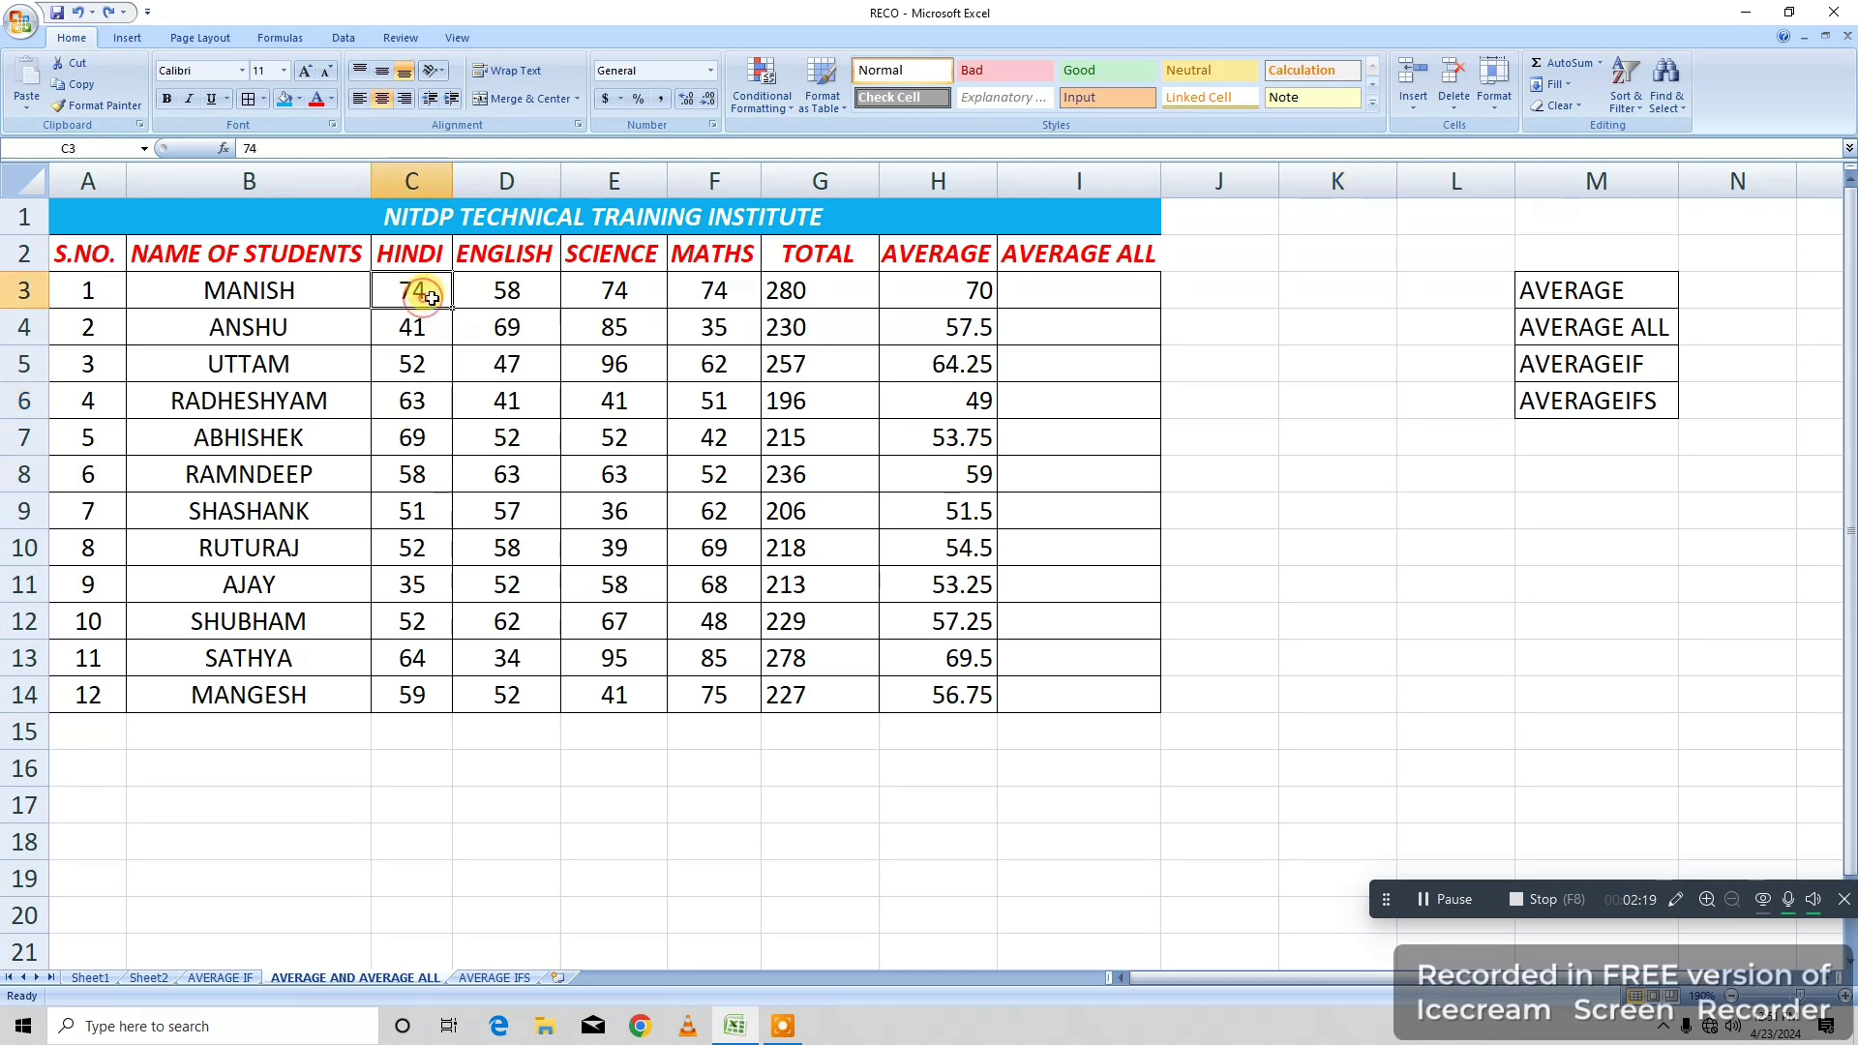
pyautogui.click(525, 297)
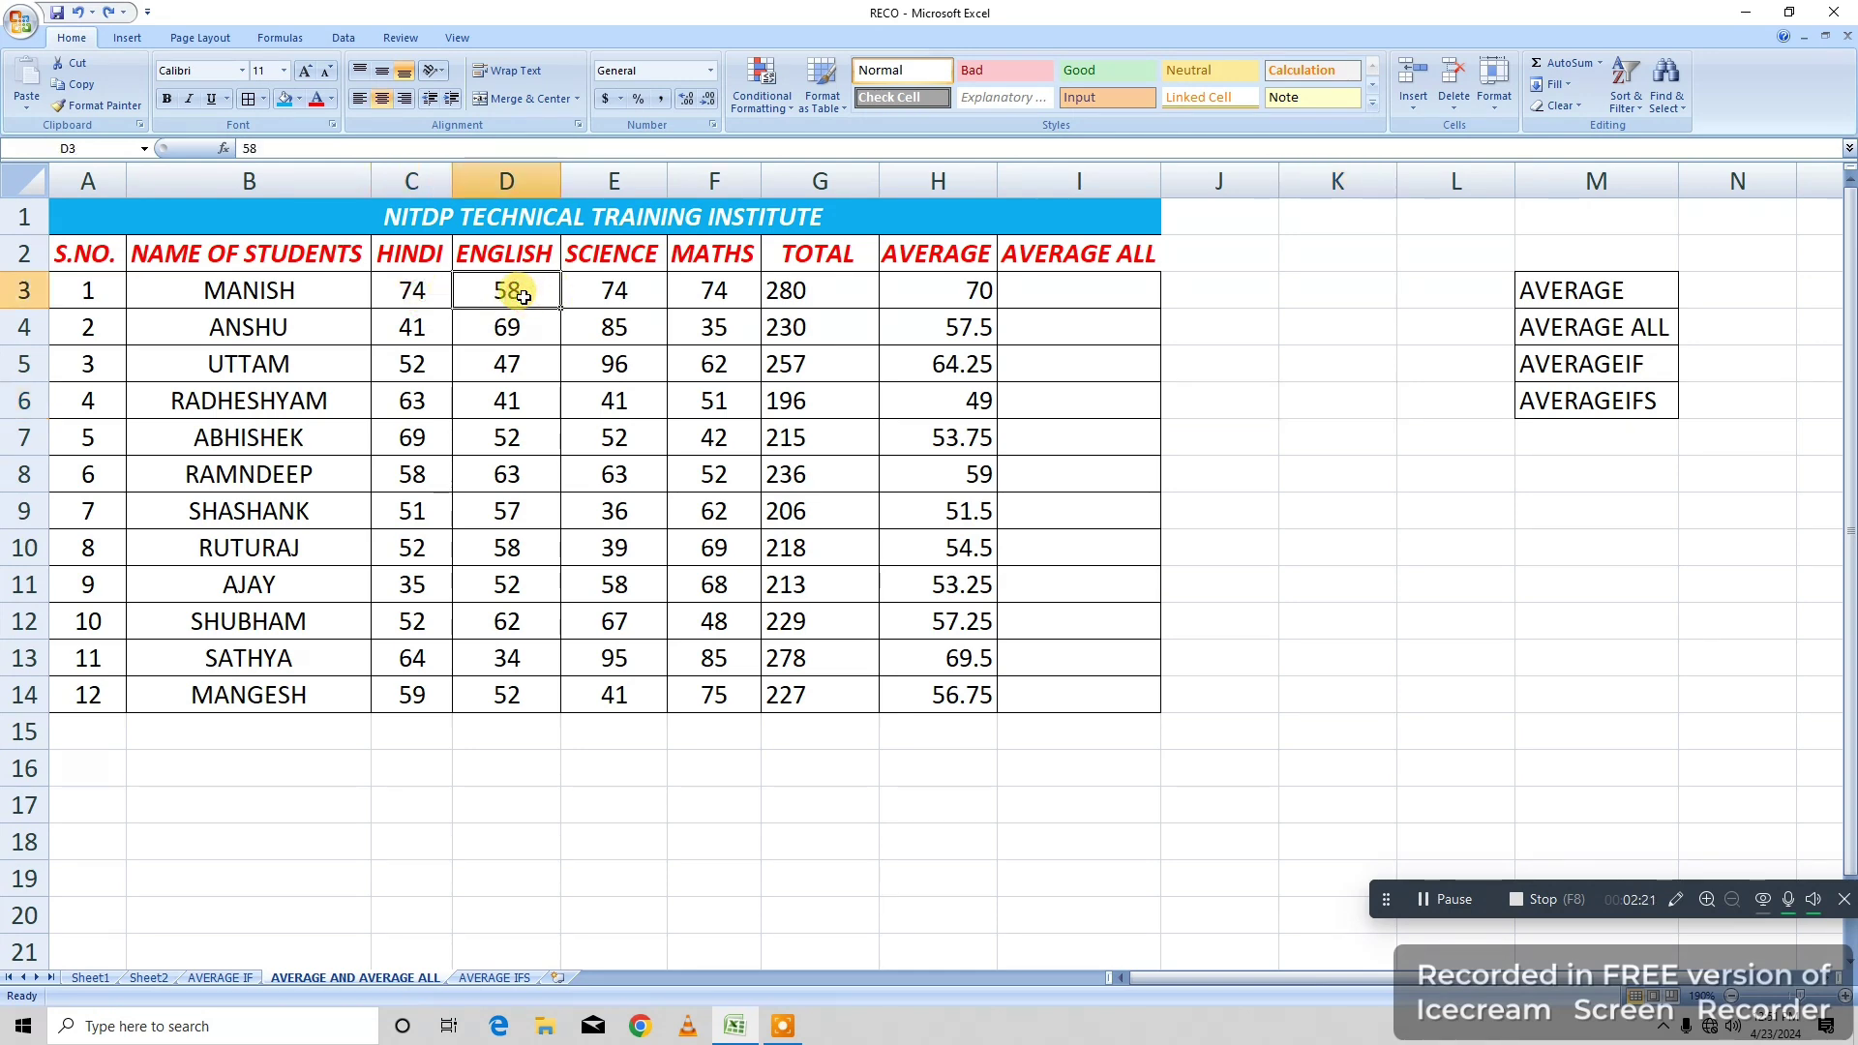
pyautogui.write('A')
pyautogui.click(1325, 416)
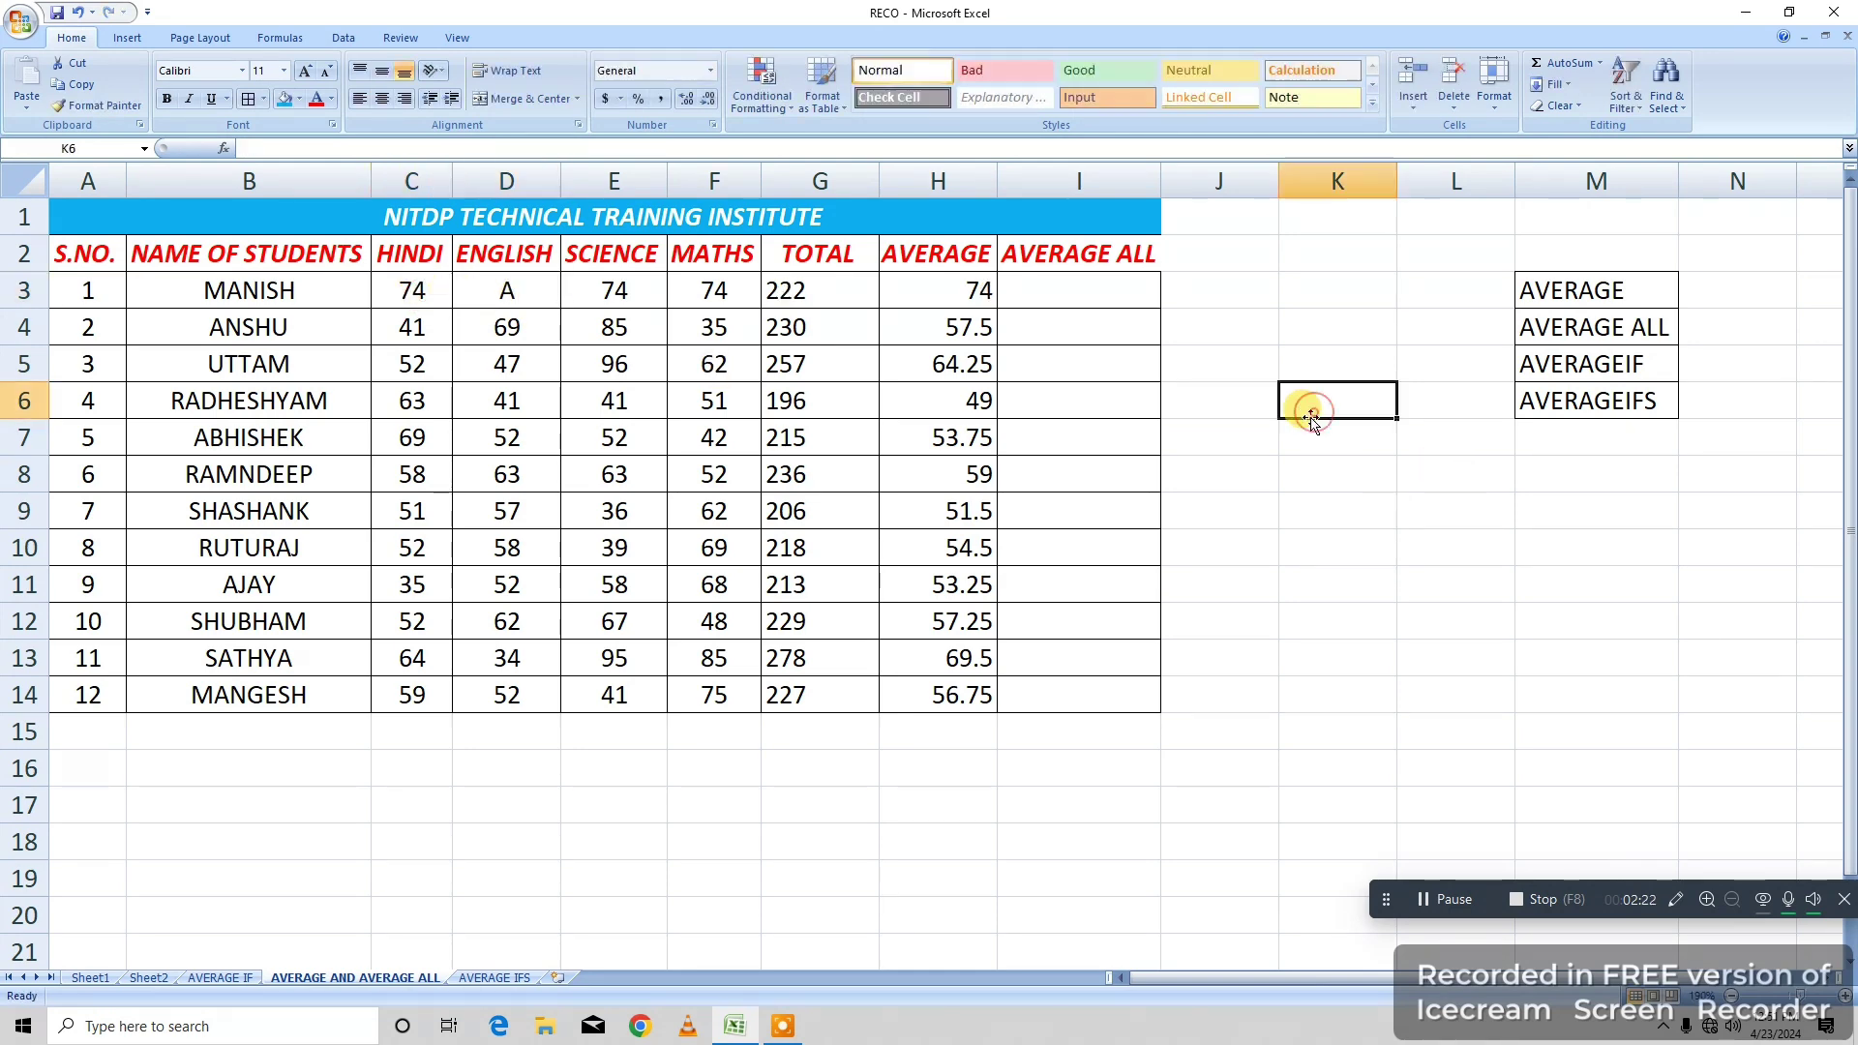
pyautogui.click(1310, 514)
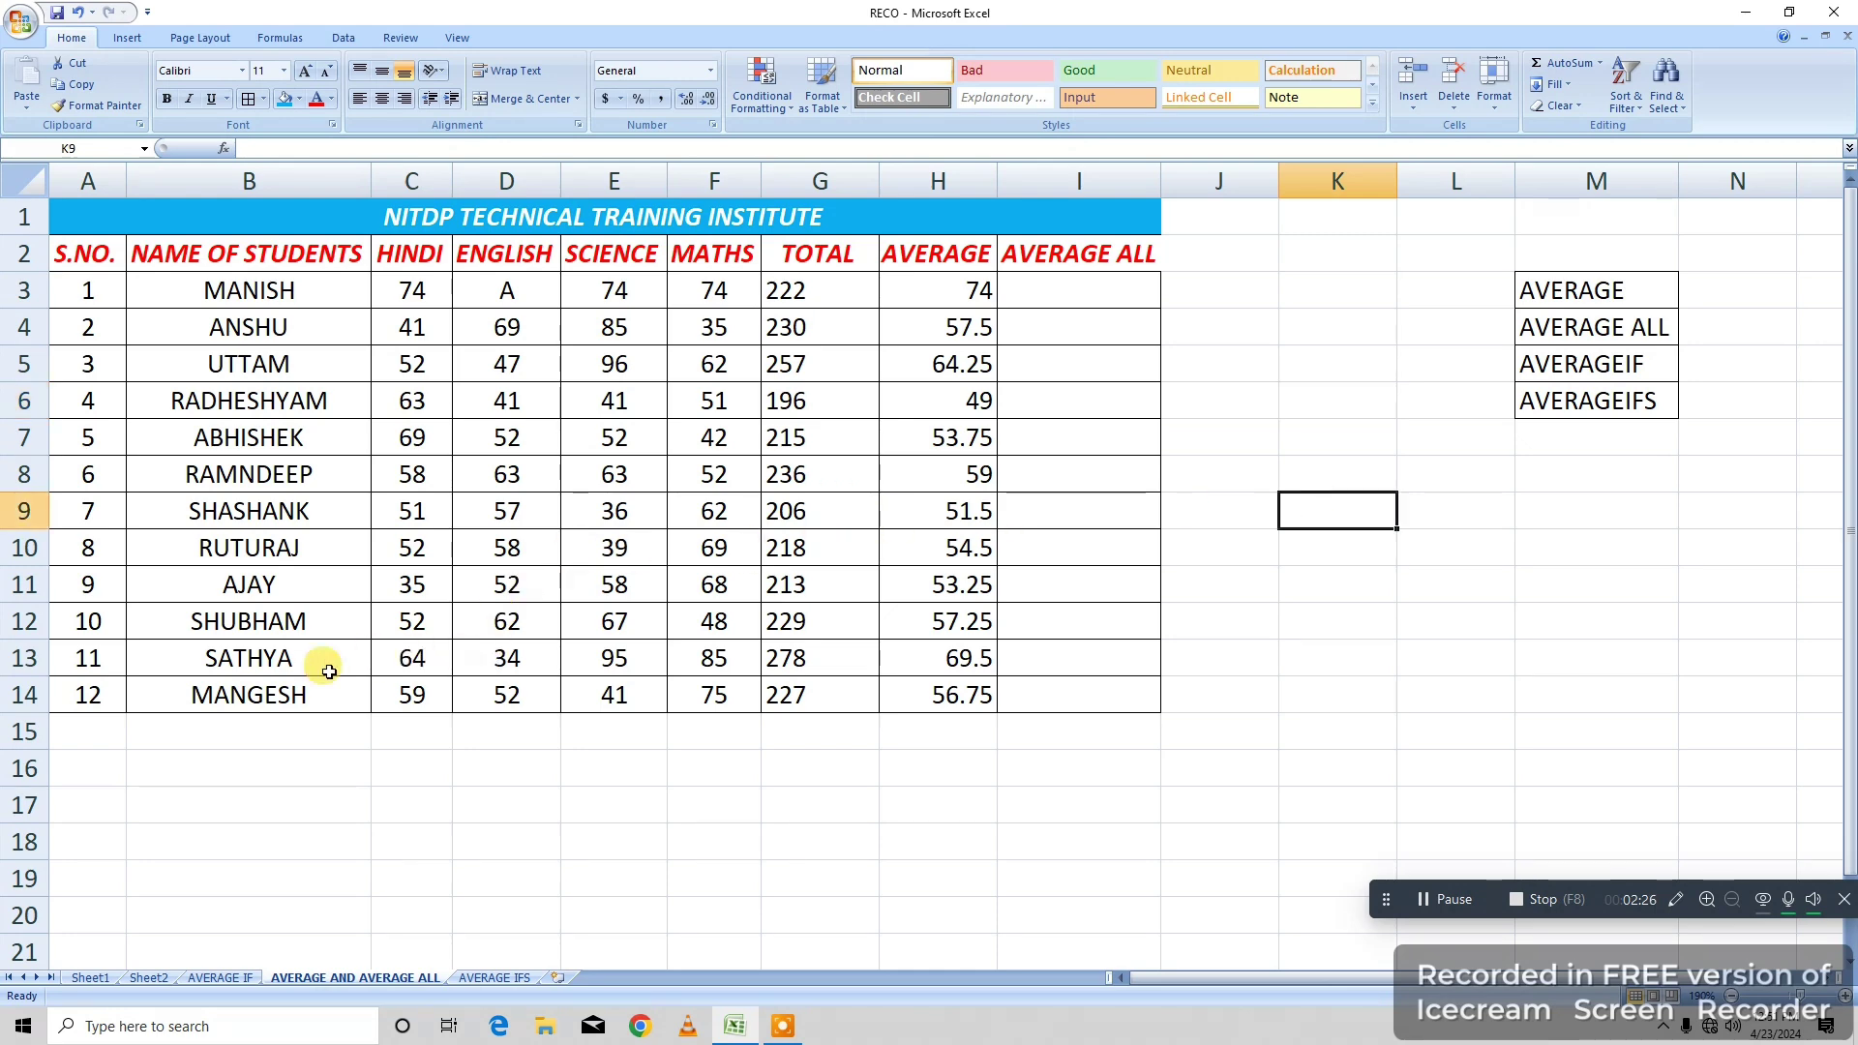
pyautogui.click(716, 701)
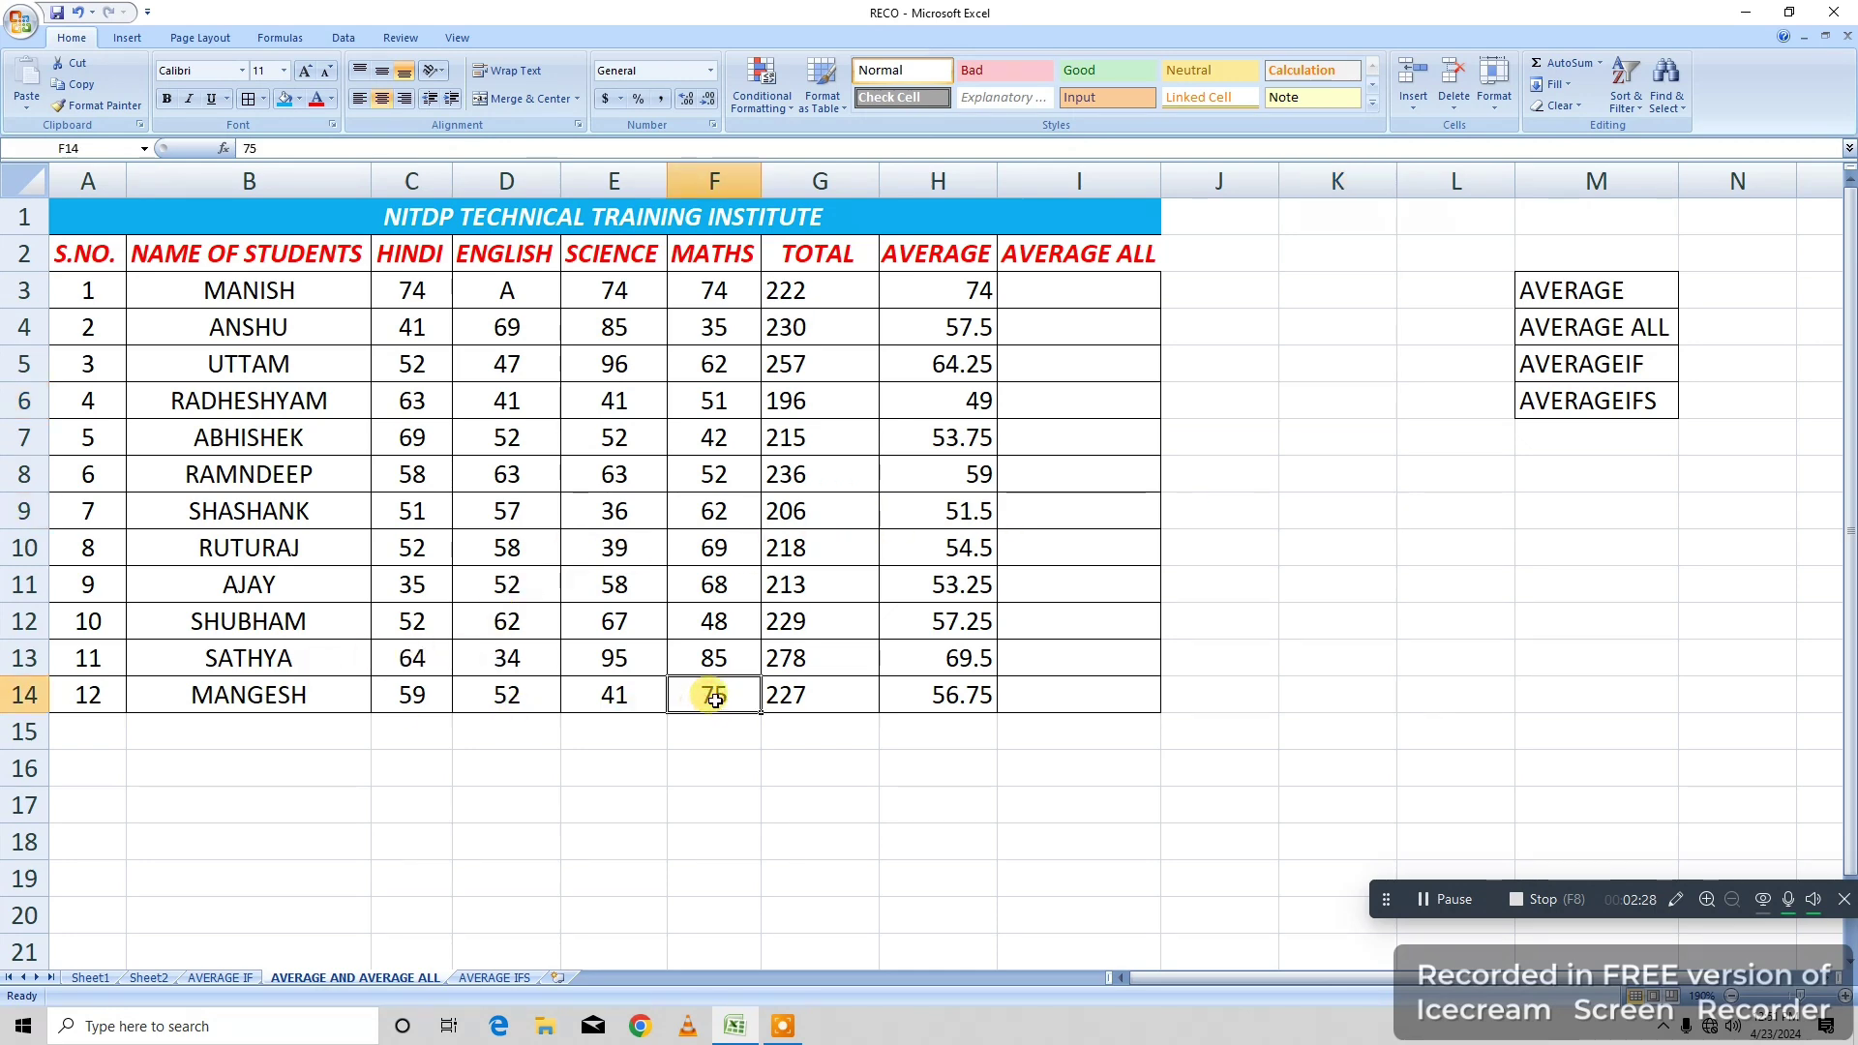
pyautogui.write('A')
pyautogui.click(1318, 732)
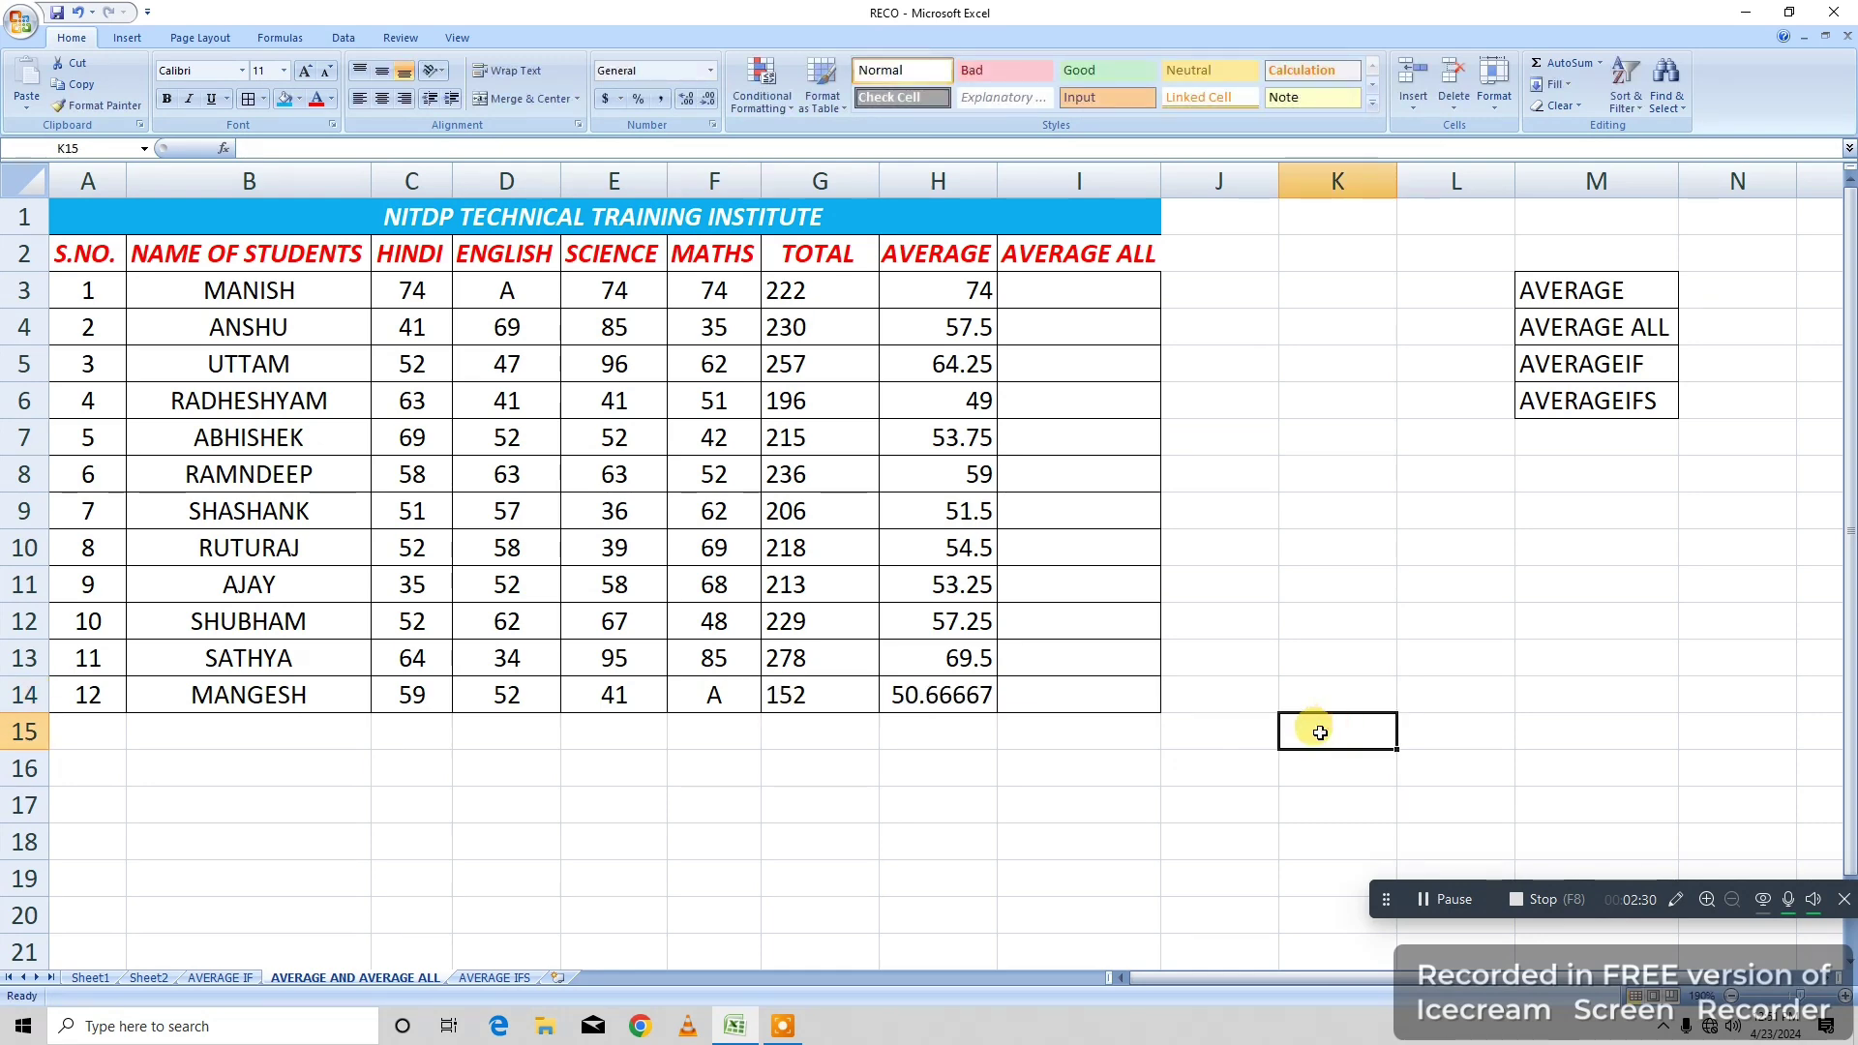
pyautogui.click(966, 293)
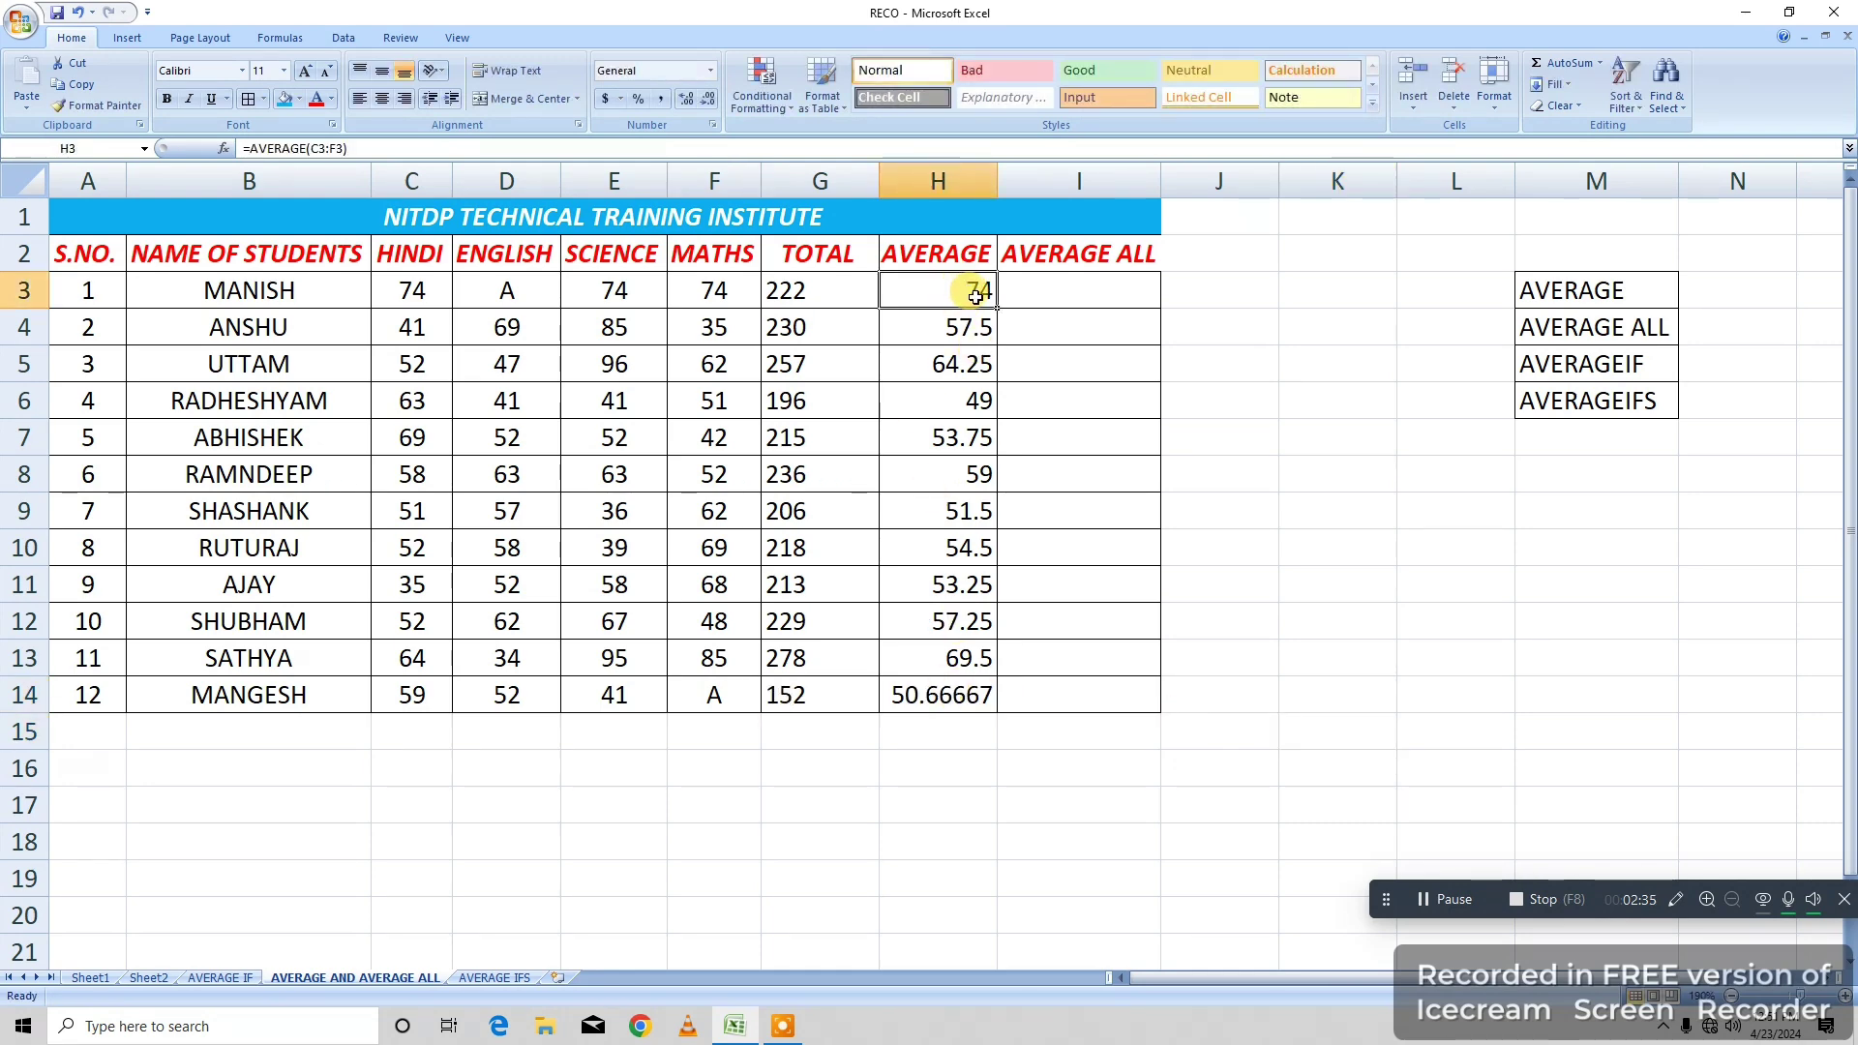
pyautogui.click(1292, 319)
# Widen column I slightly and enter the formula =AVERAGEA(C3:F3) in I3 for the first student.
pyautogui.click(1078, 299)
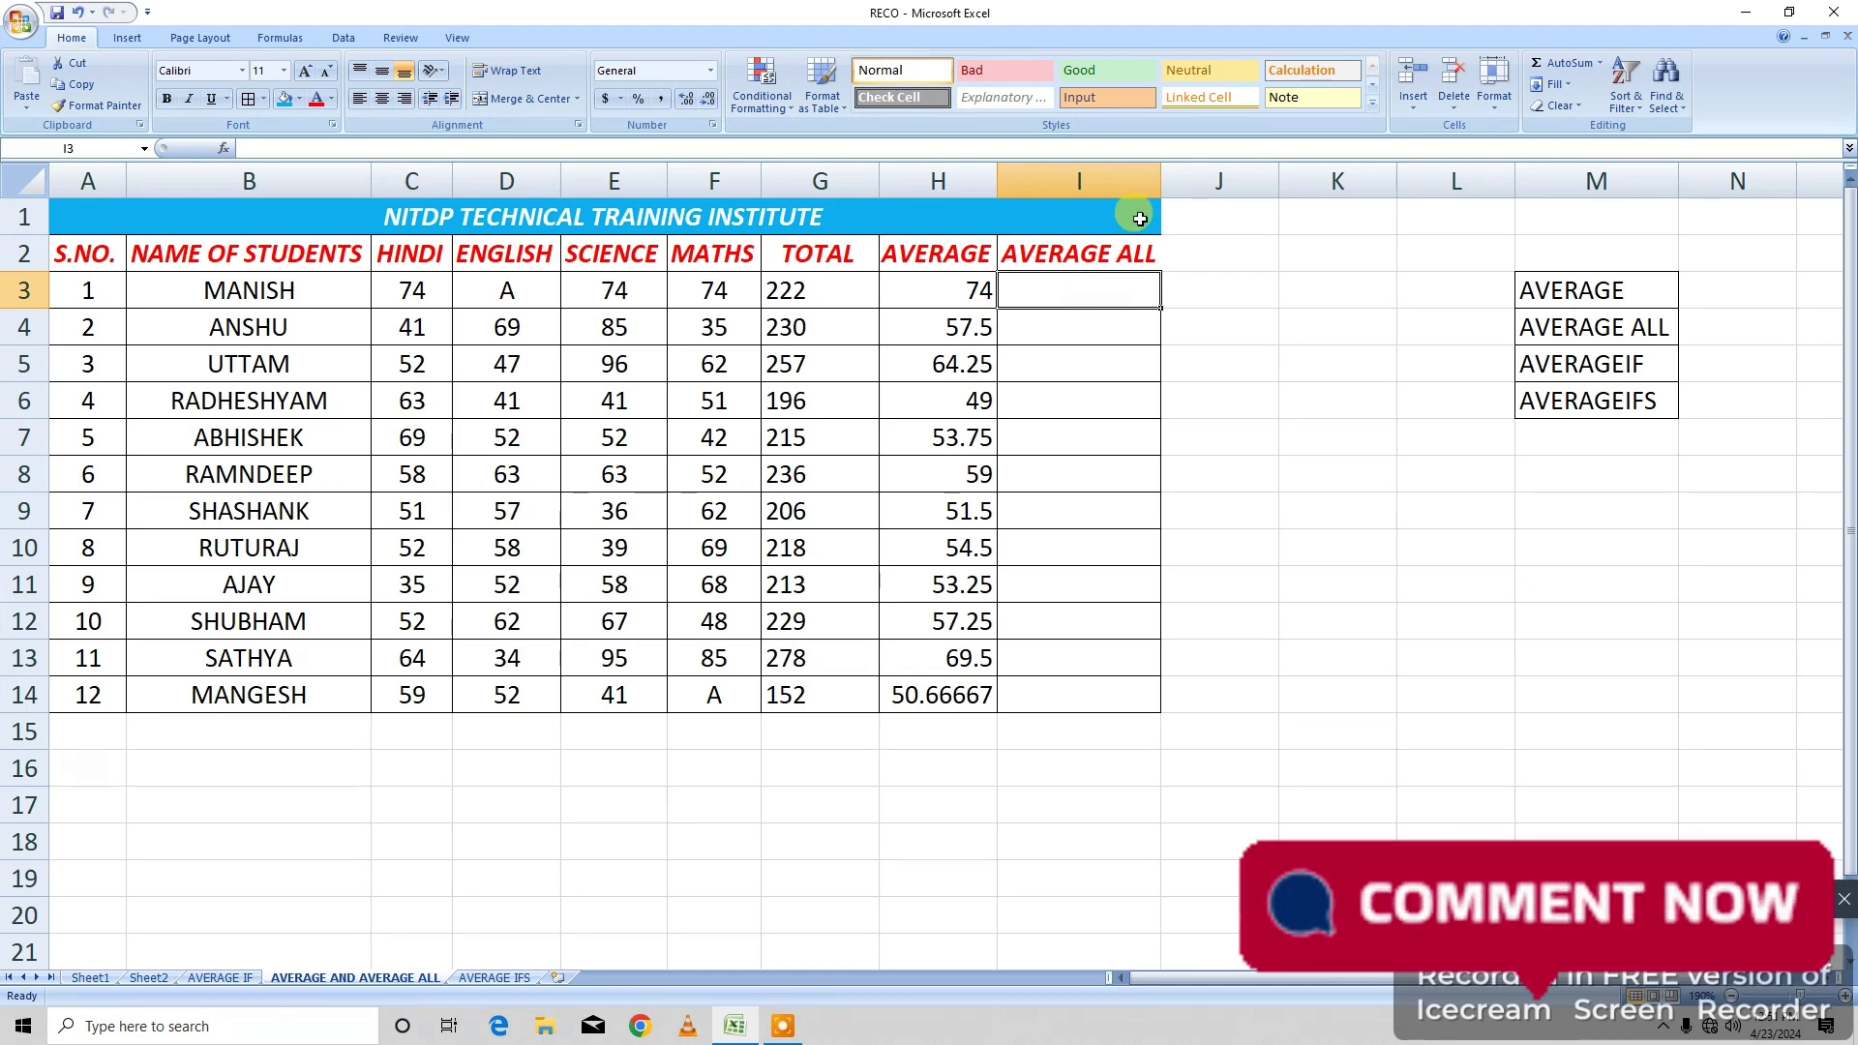
pyautogui.moveTo(1162, 181); pyautogui.dragTo(1174, 181)
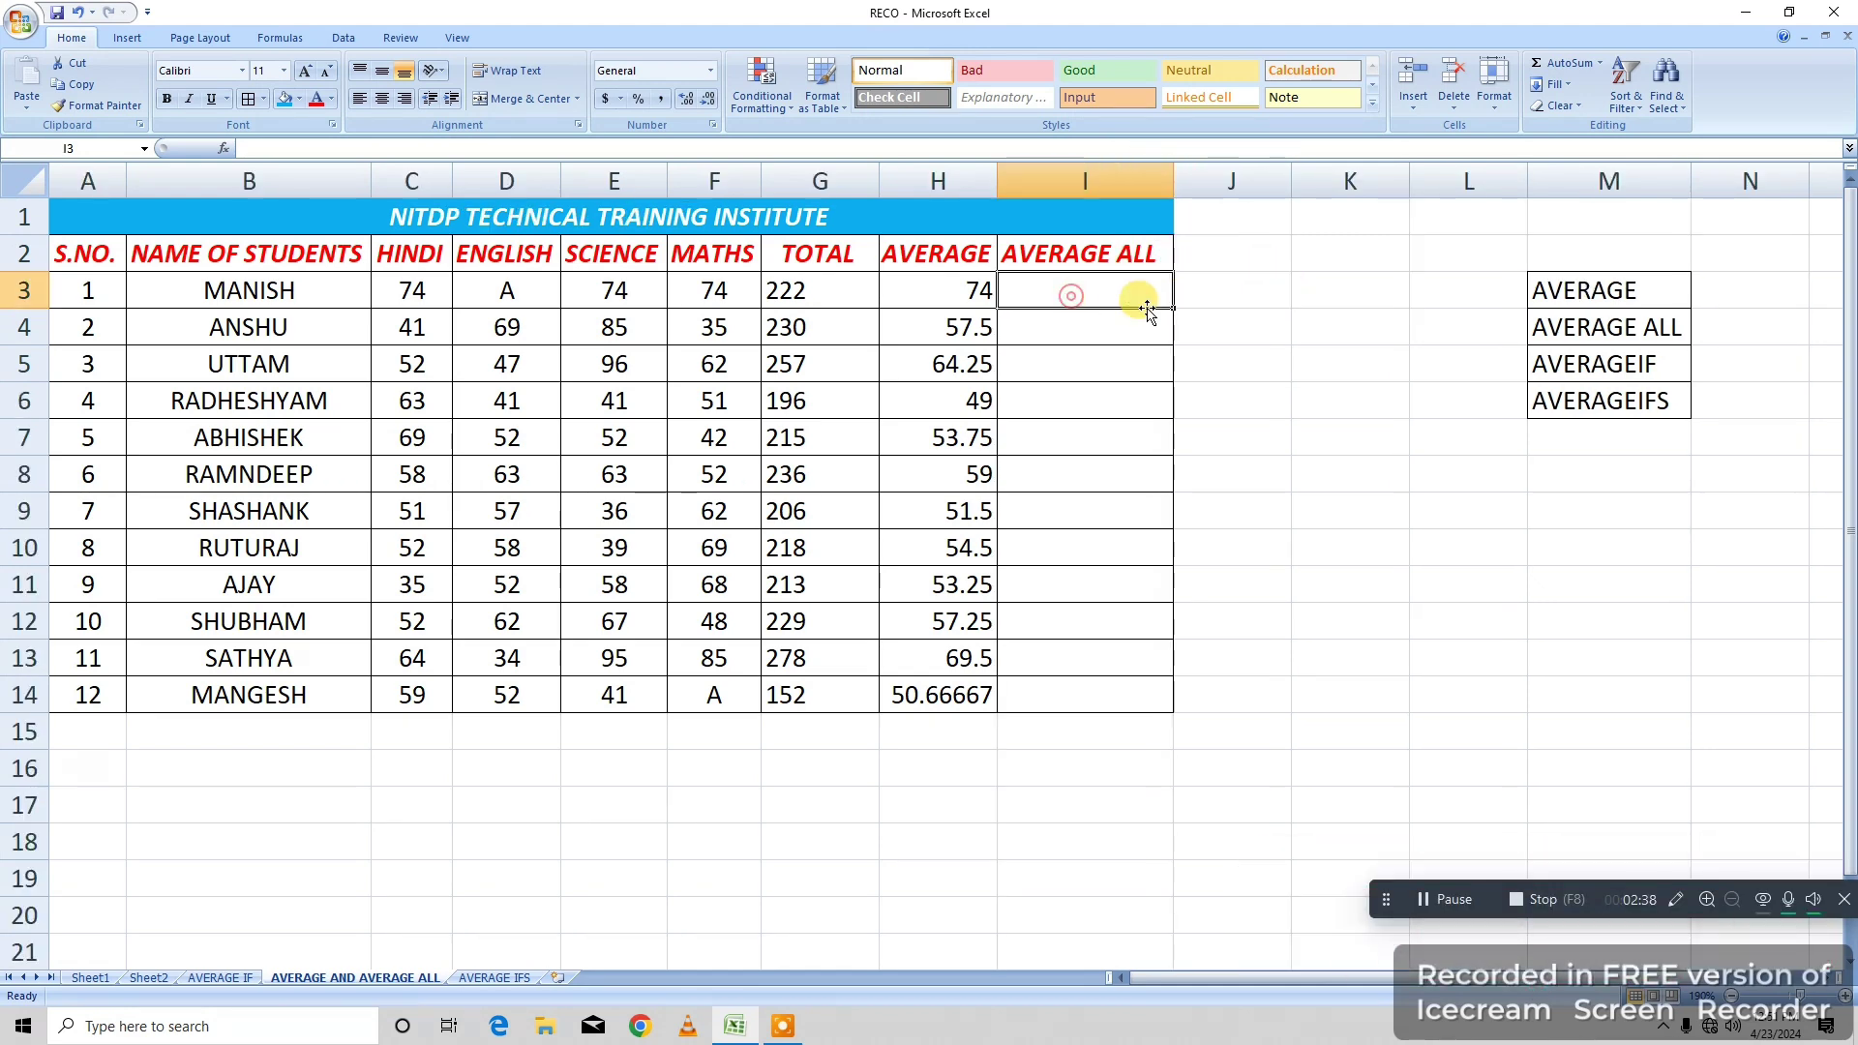
pyautogui.write('=')
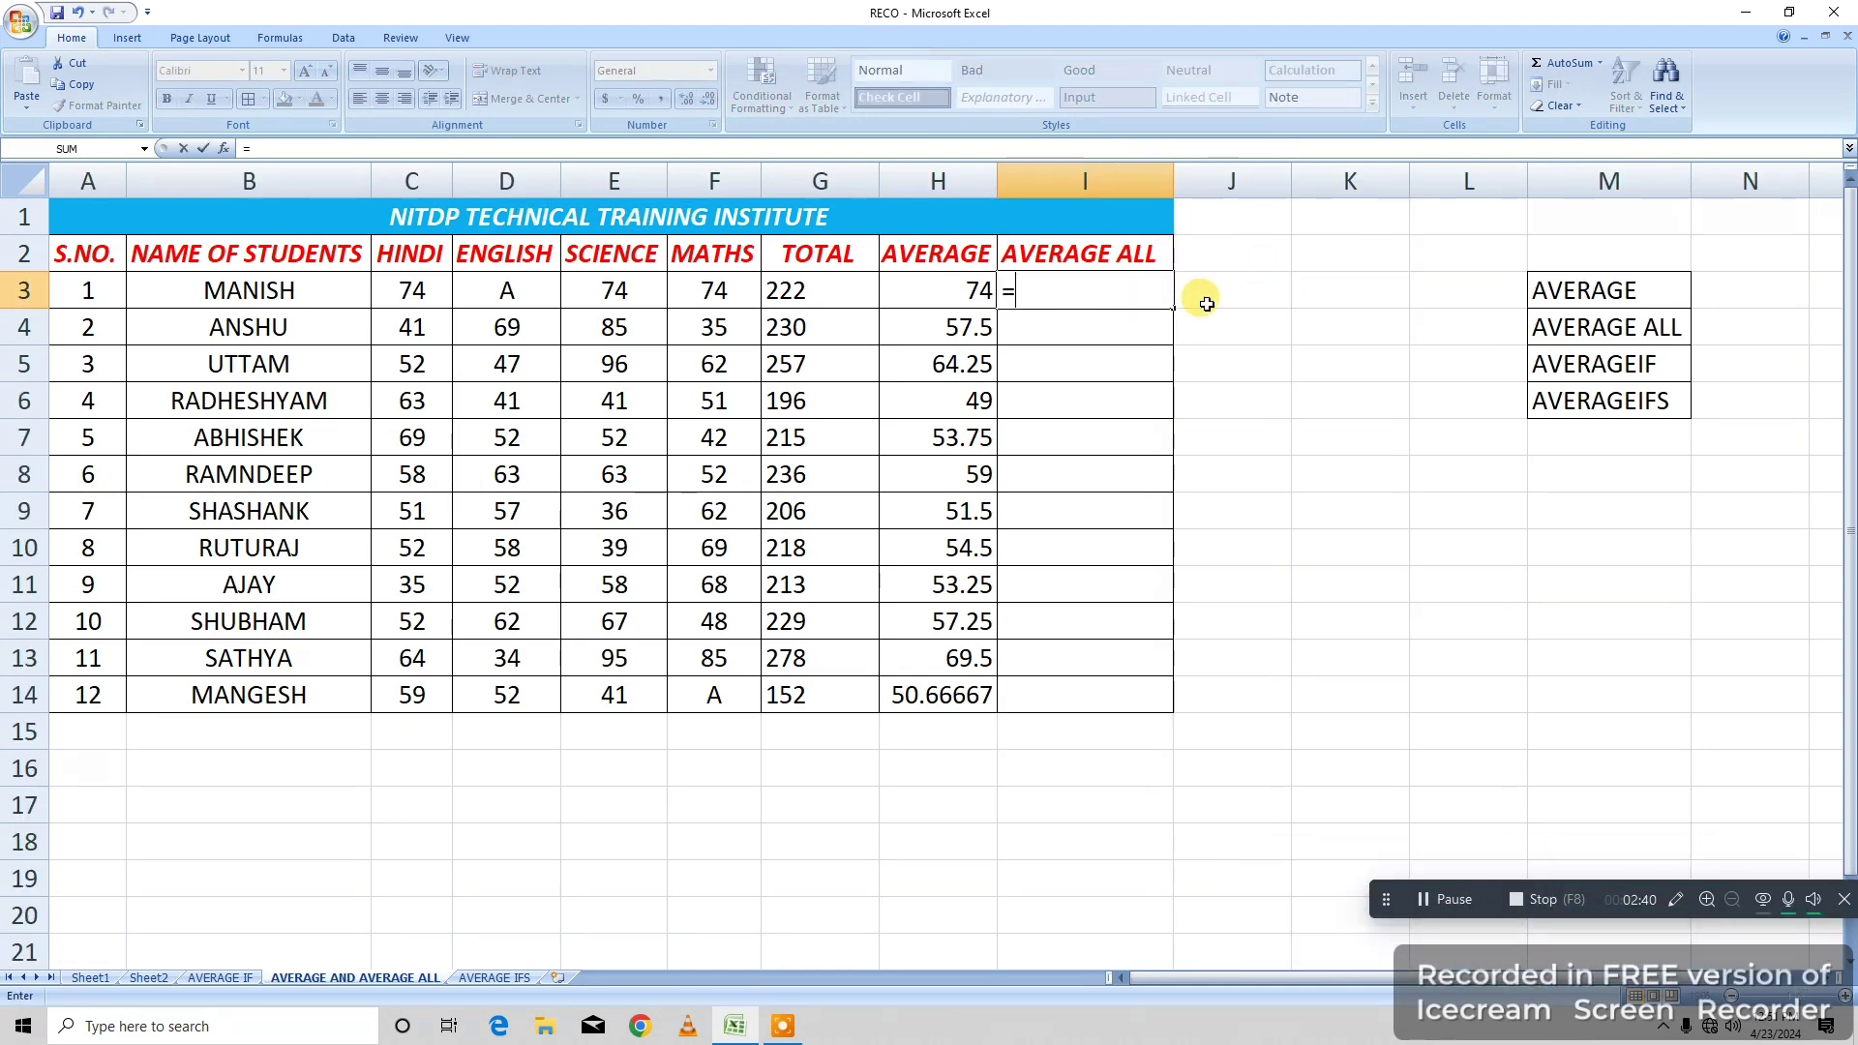
pyautogui.write('AVER')
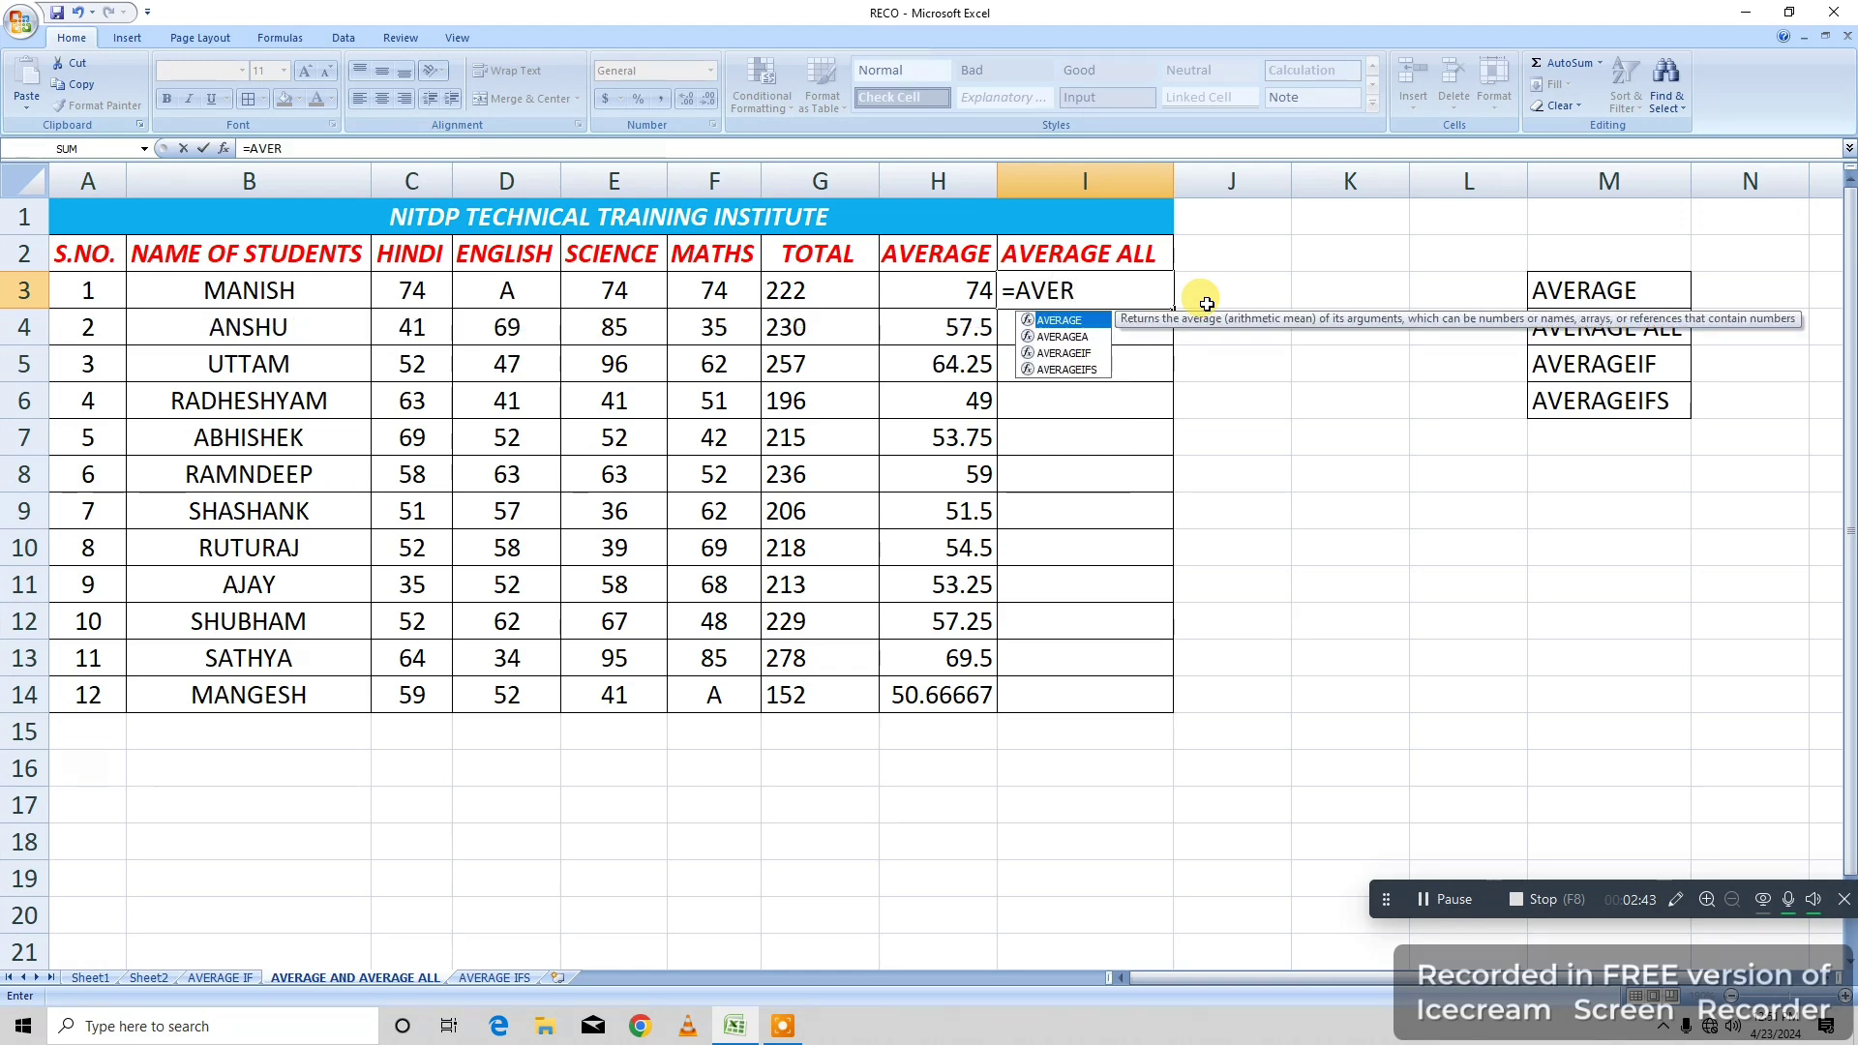
pyautogui.press('Down')
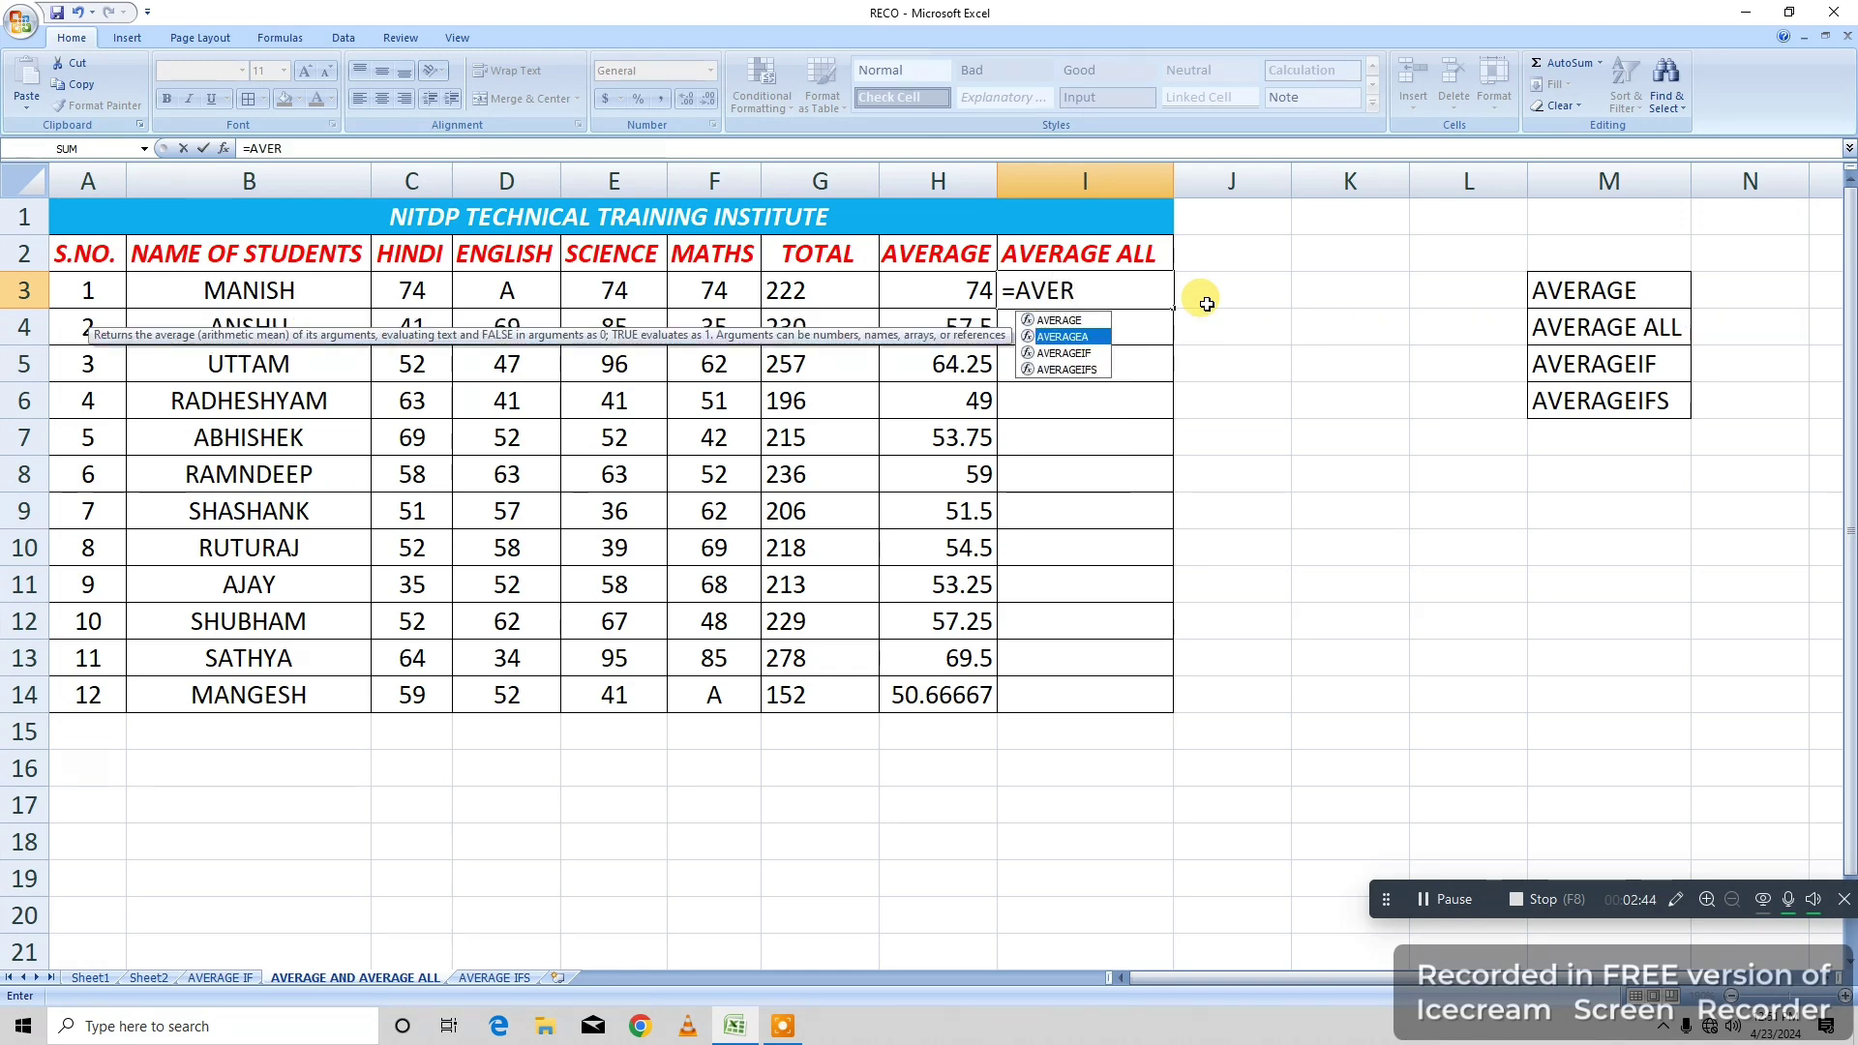
pyautogui.press('Tab')
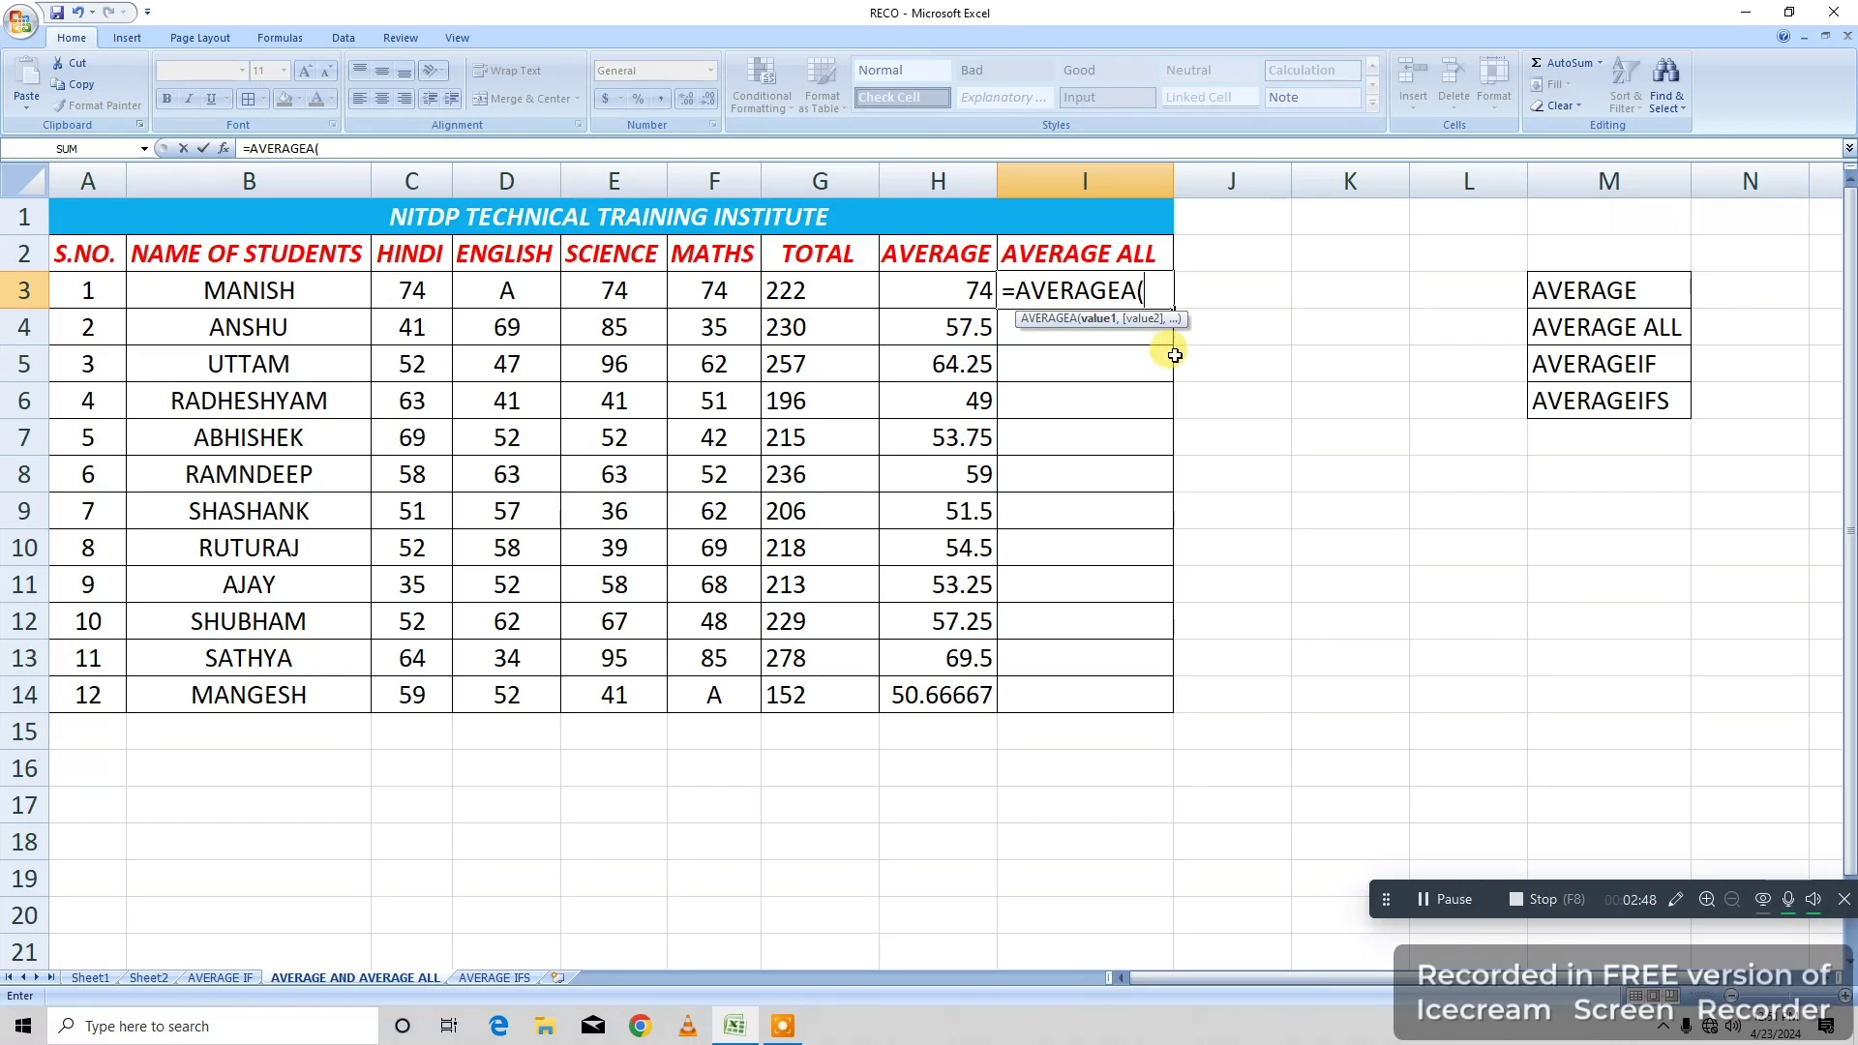
pyautogui.moveTo(422, 289); pyautogui.dragTo(684, 281)
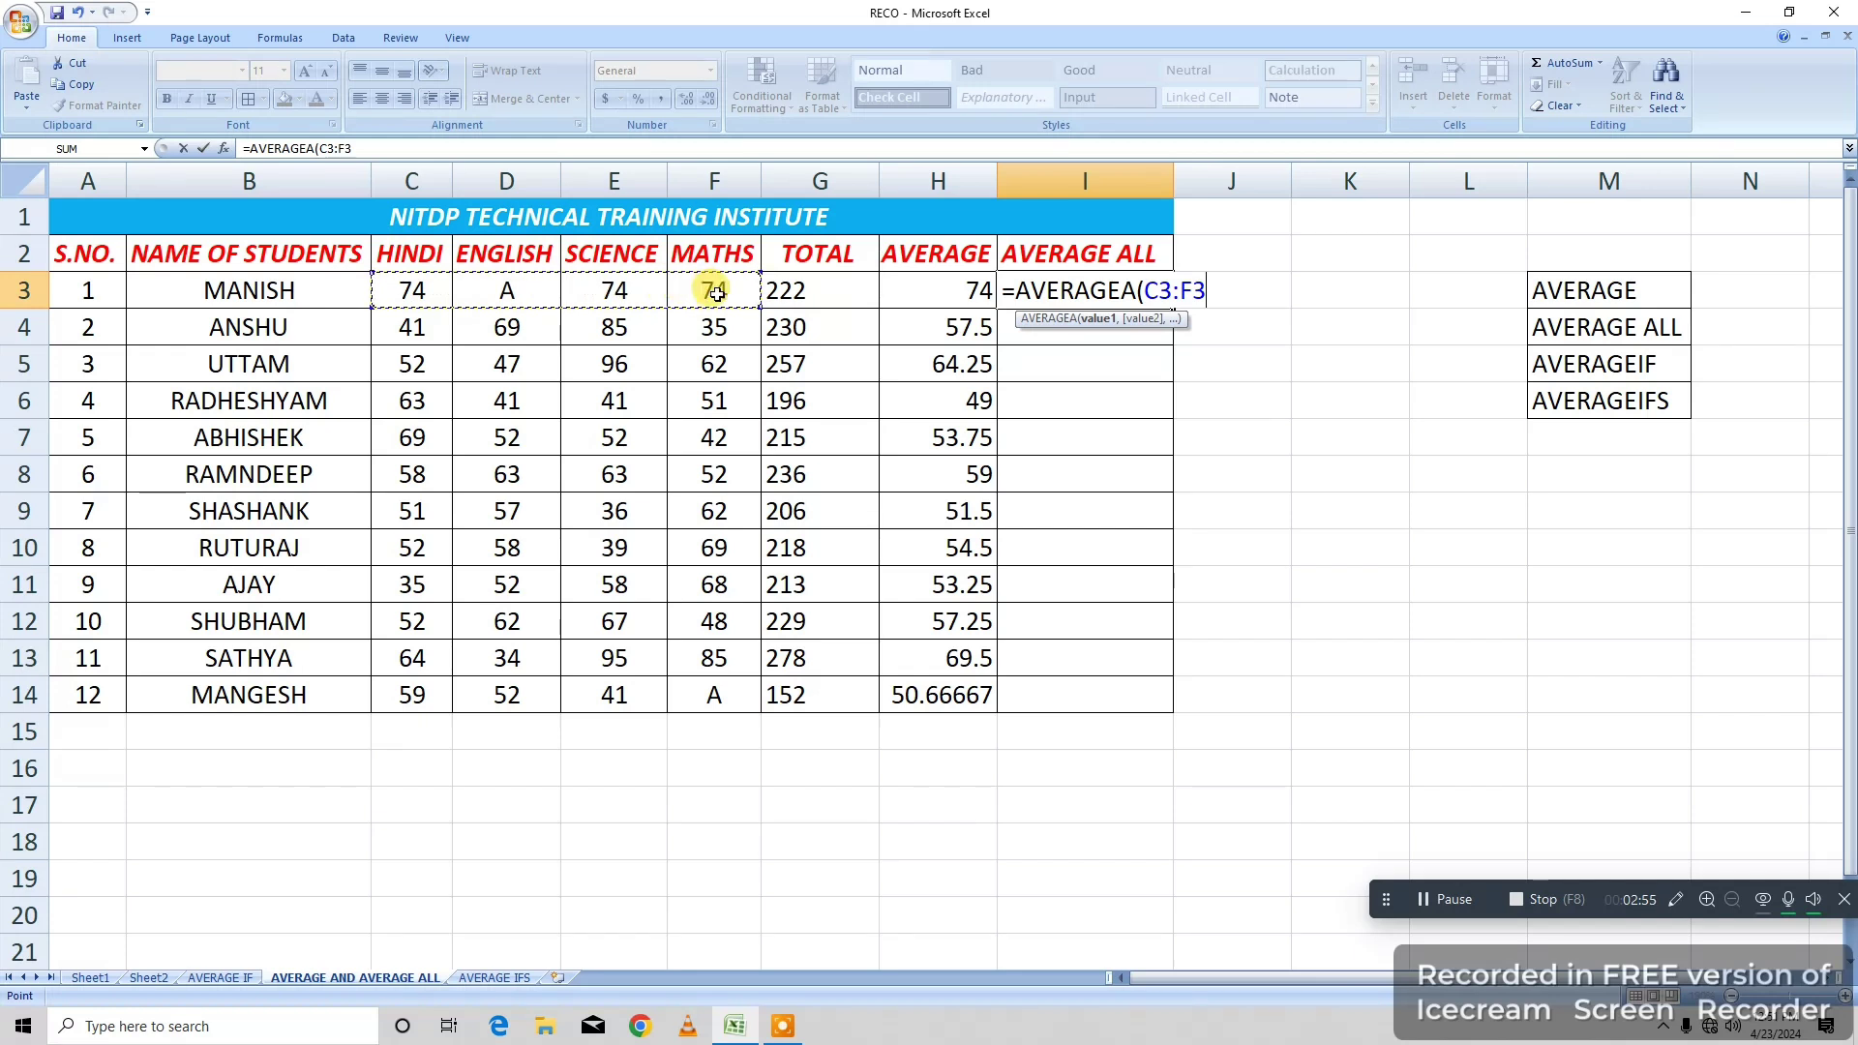
pyautogui.write(')')
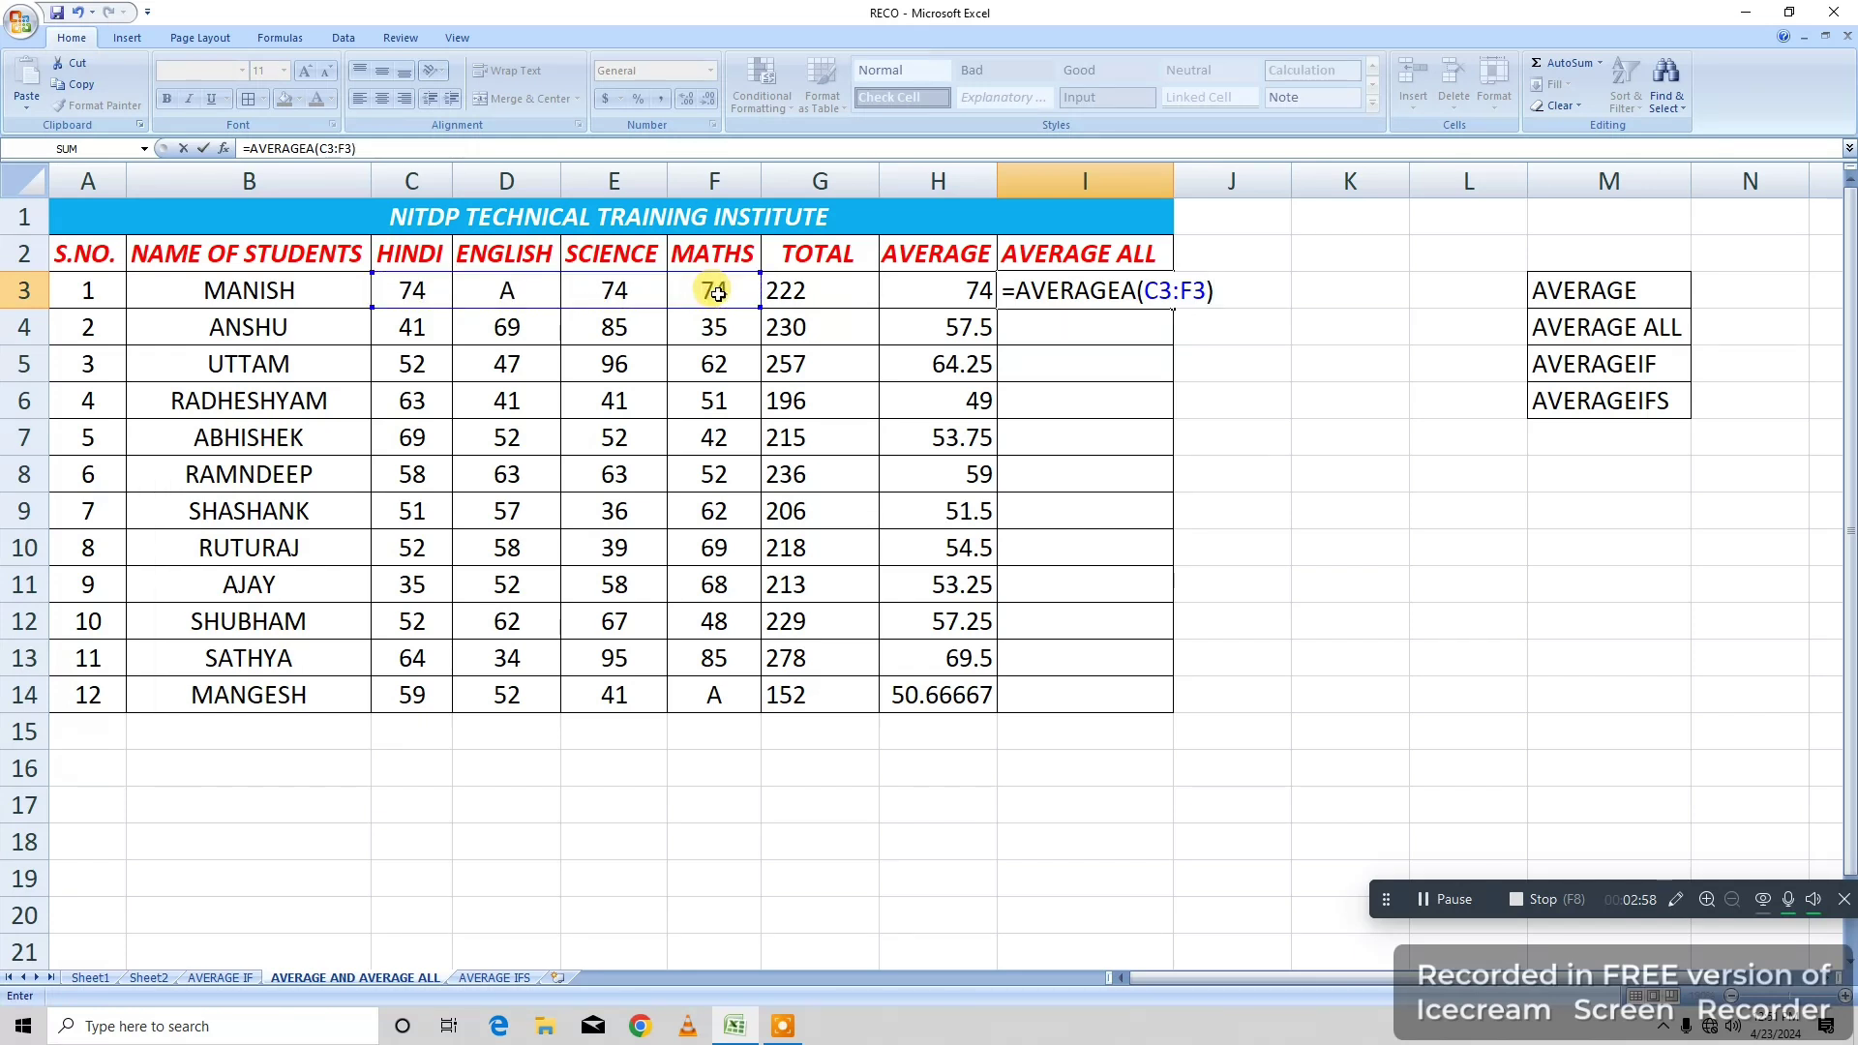
pyautogui.press('Return')
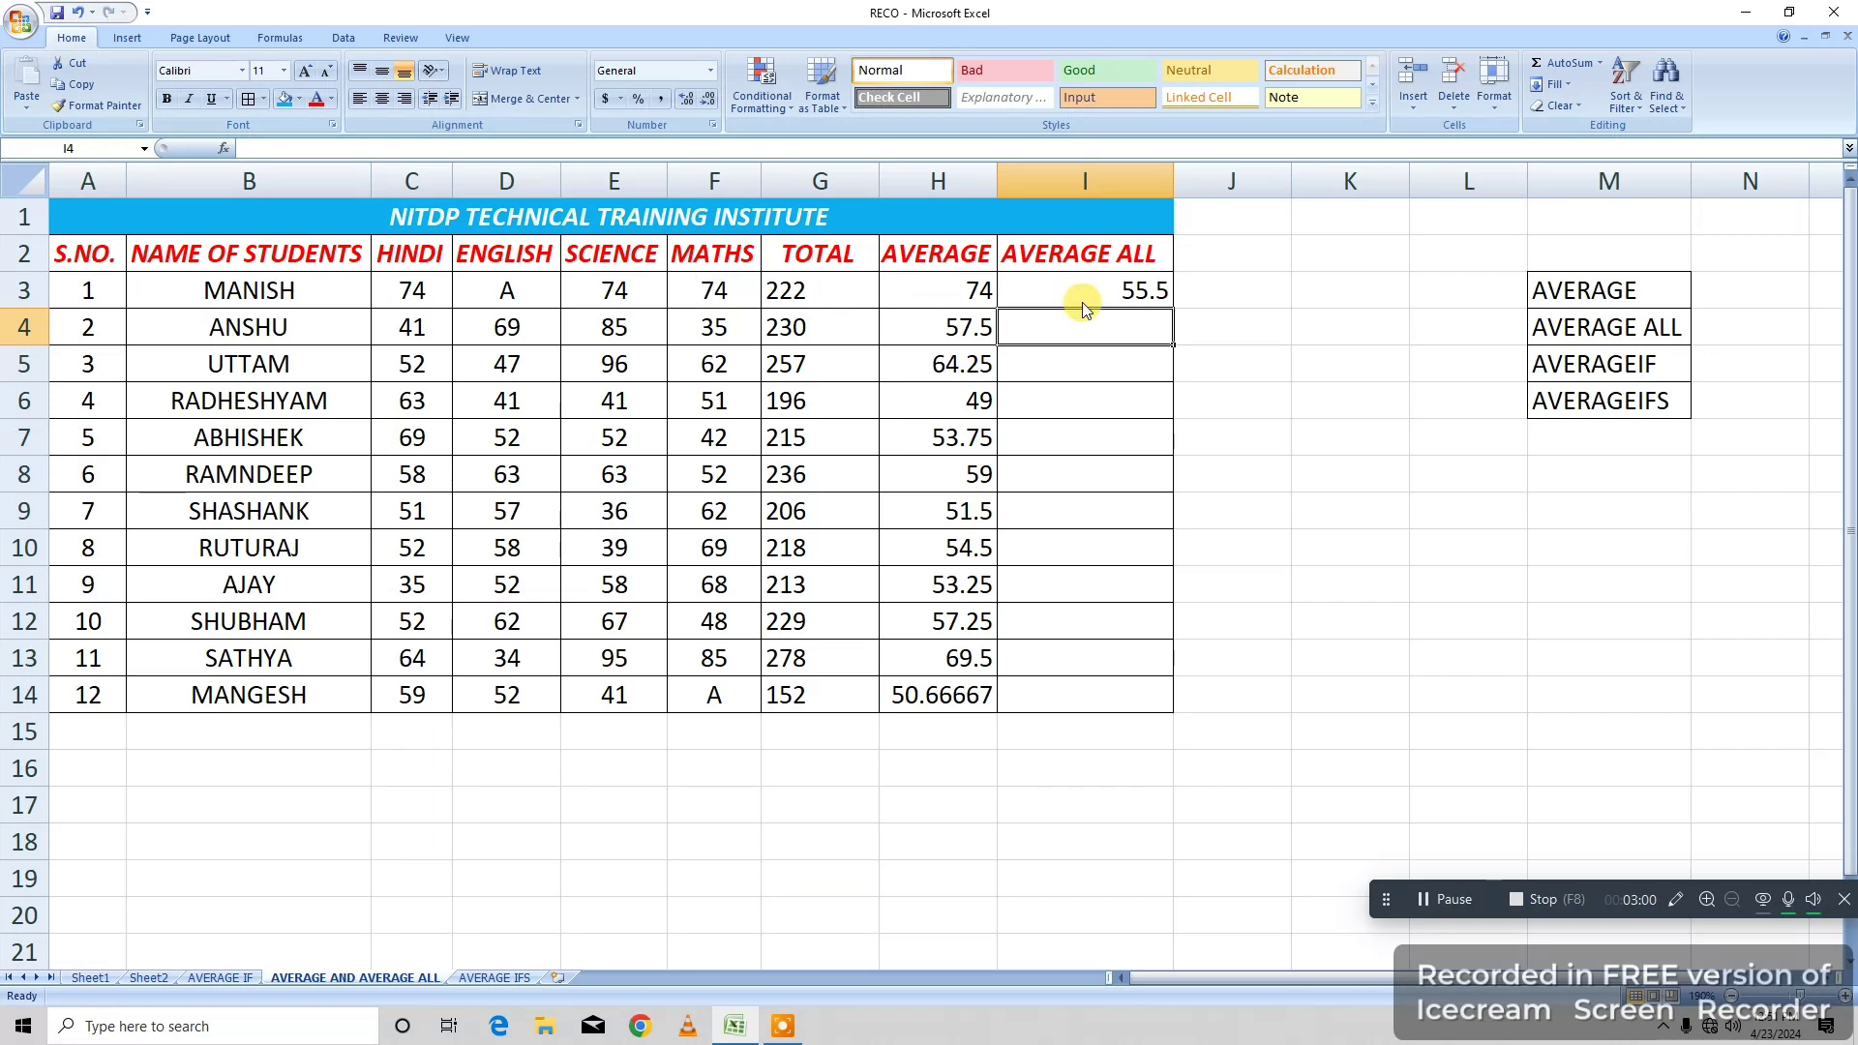
# Compare the AVERAGEA formula in I3 with the AVERAGE formula in H3.
pyautogui.click(1132, 287)
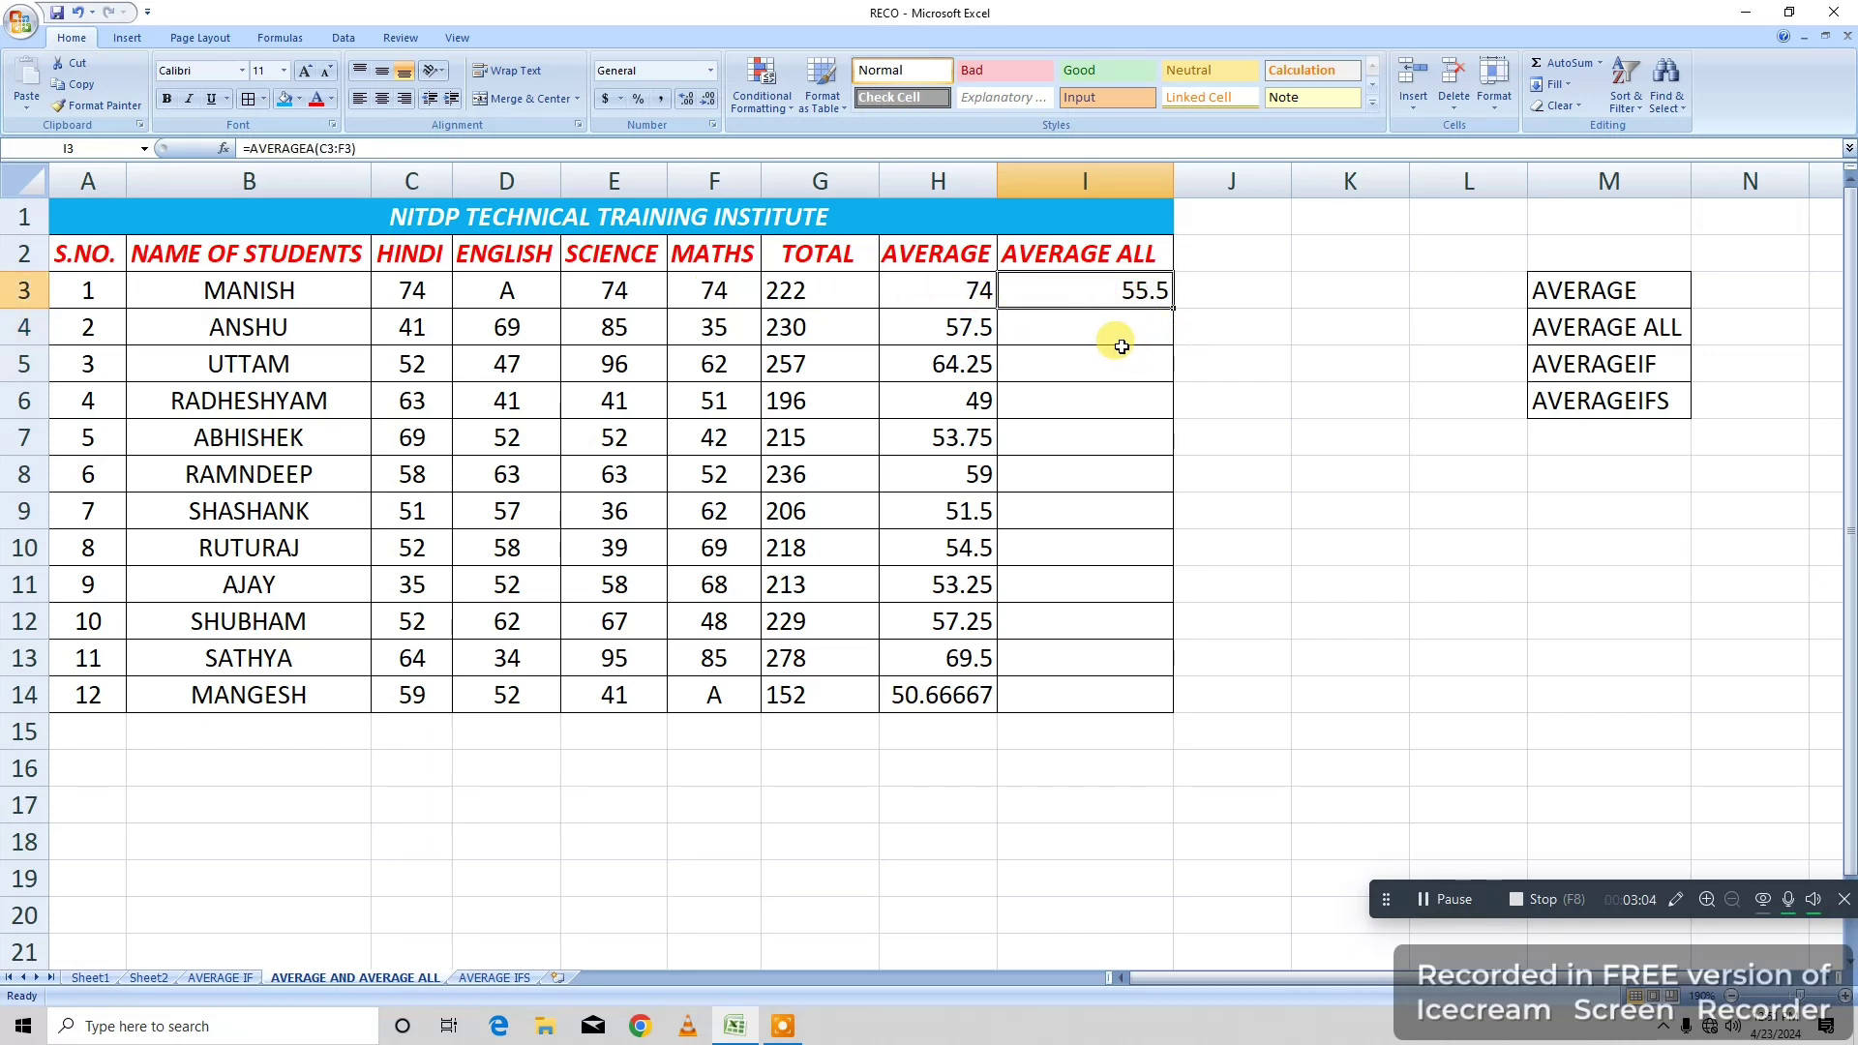
pyautogui.click(924, 281)
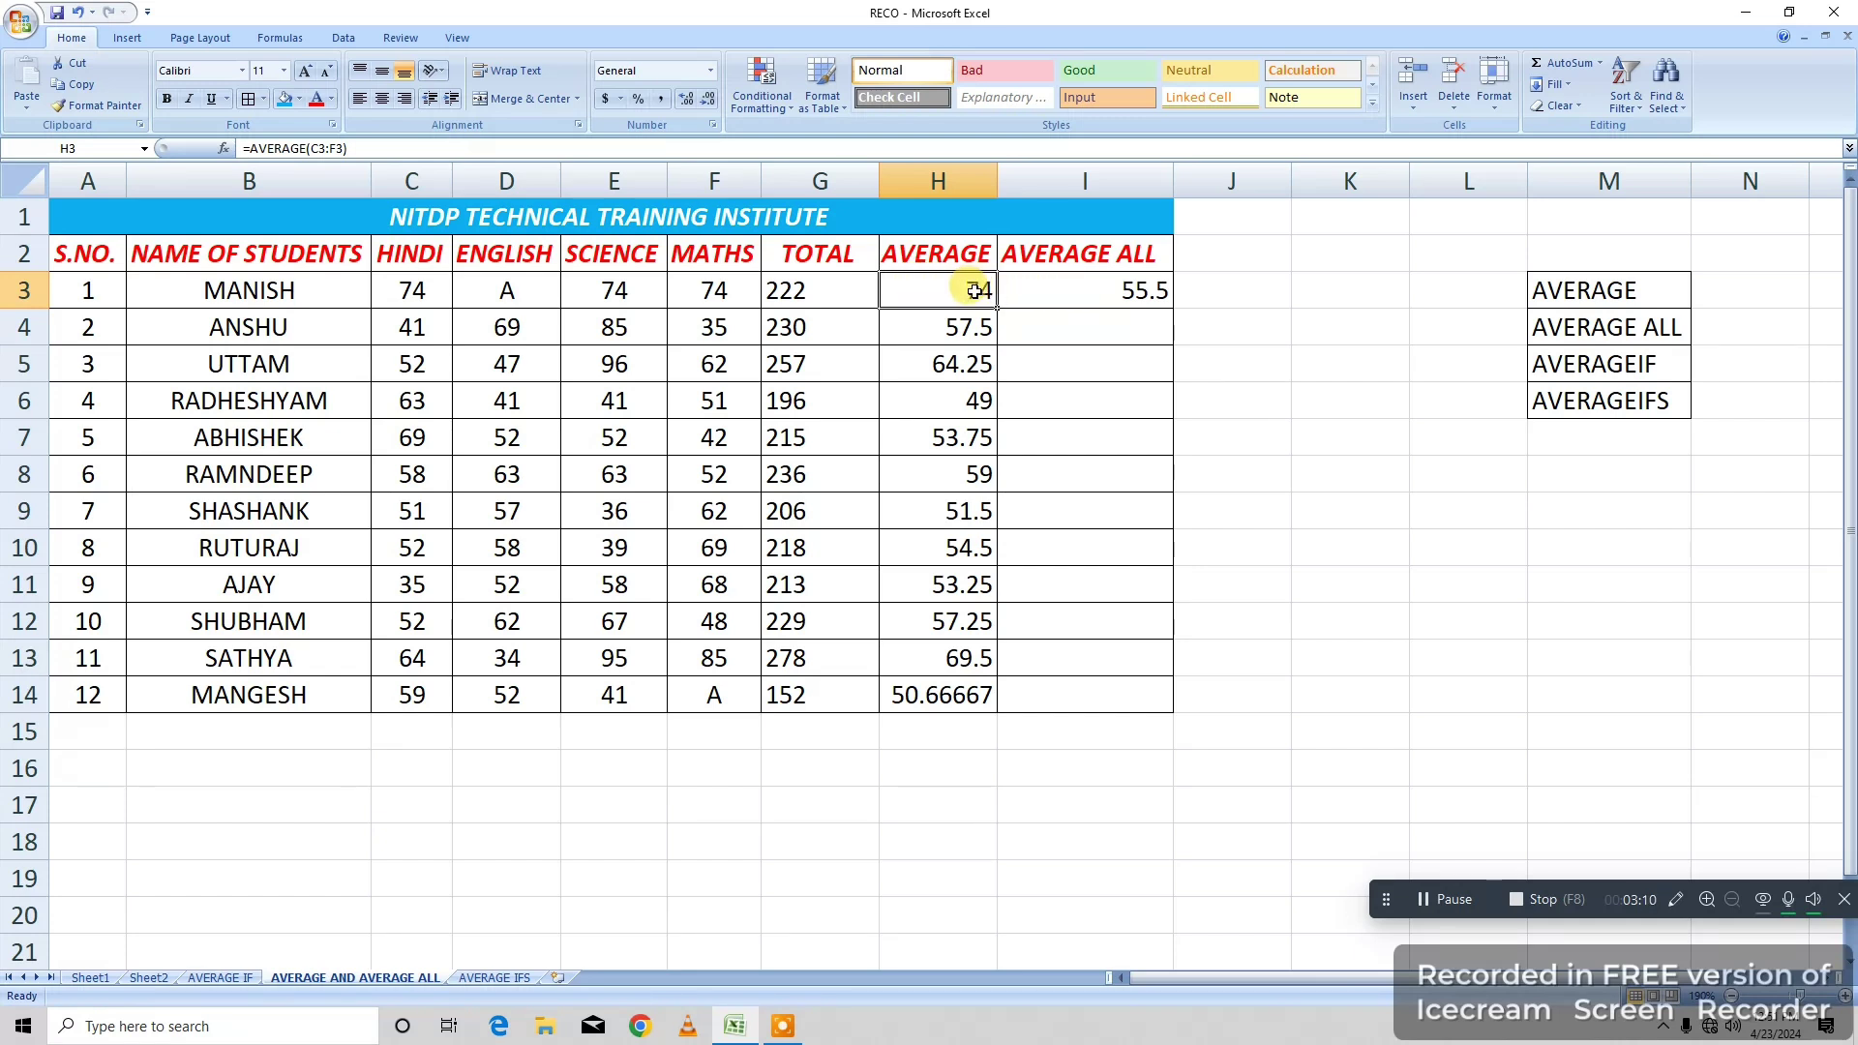
pyautogui.click(1079, 290)
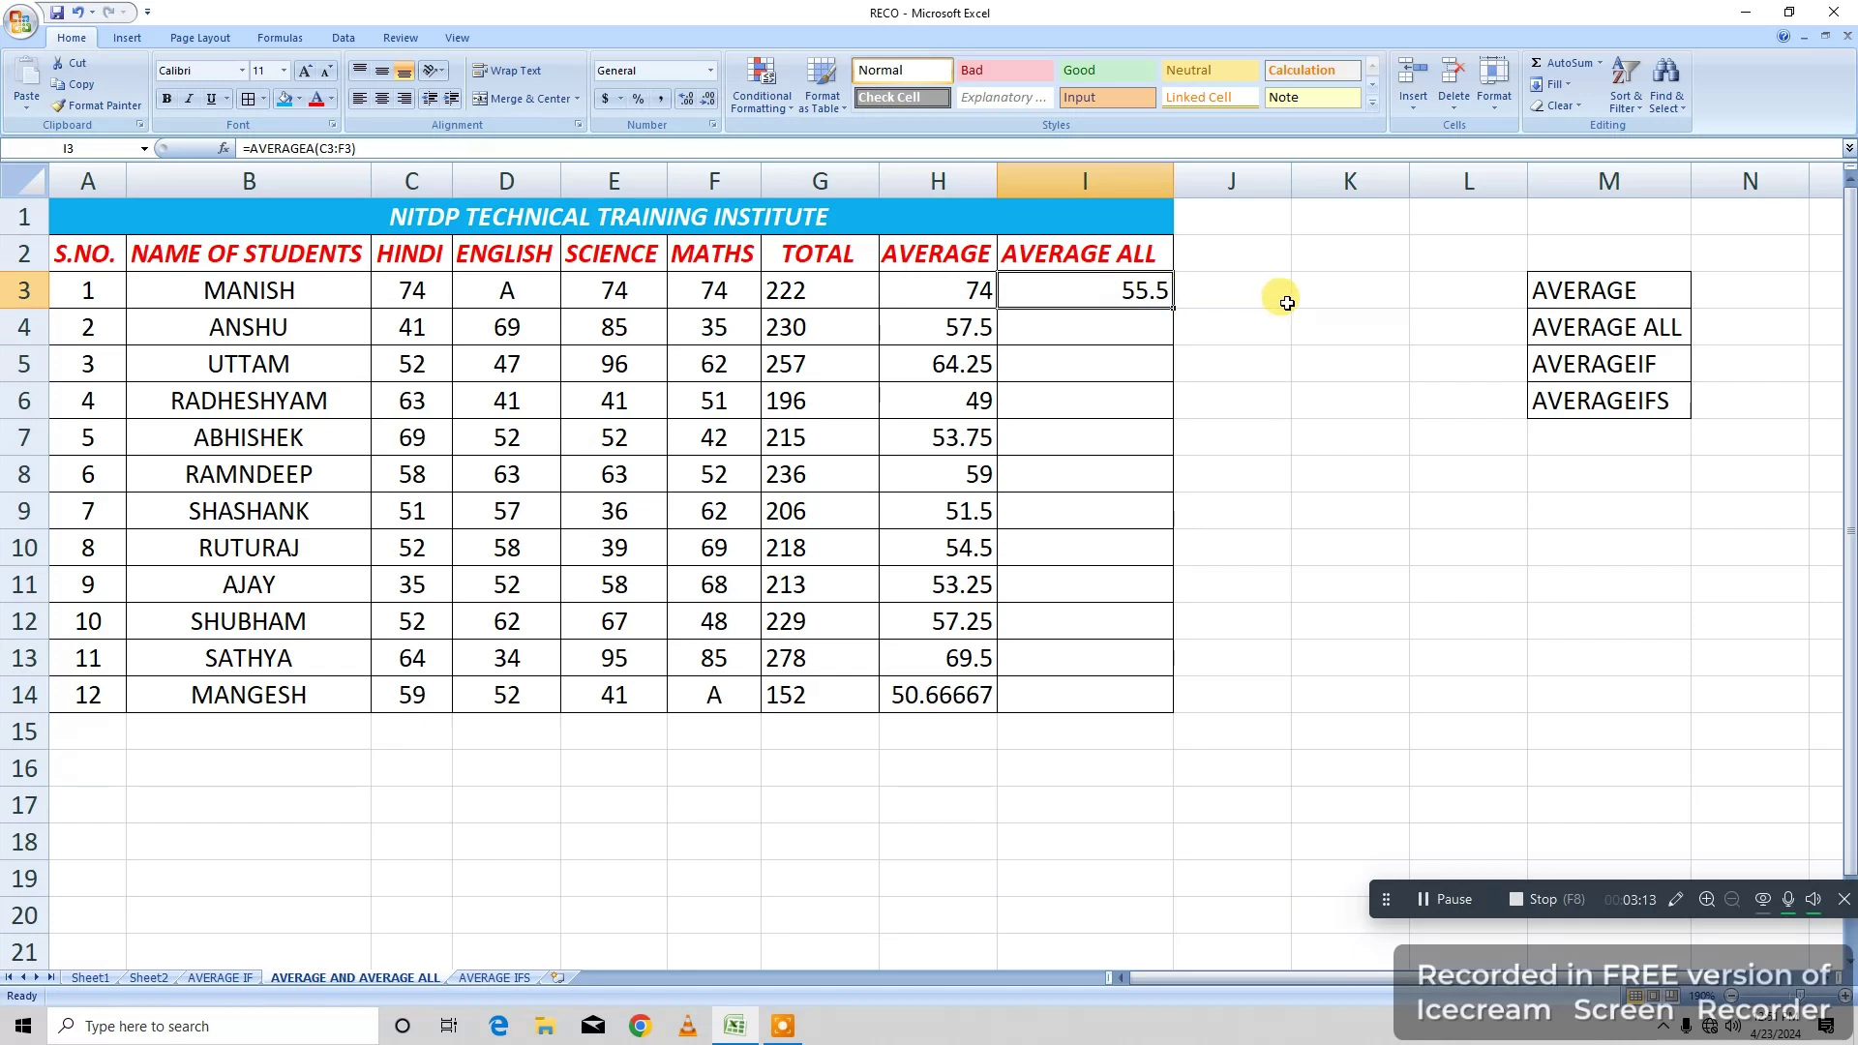
# Try to average the first student's three numeric marks in K3 with the formula =C3+E3+F3/3.
pyautogui.click(1324, 293)
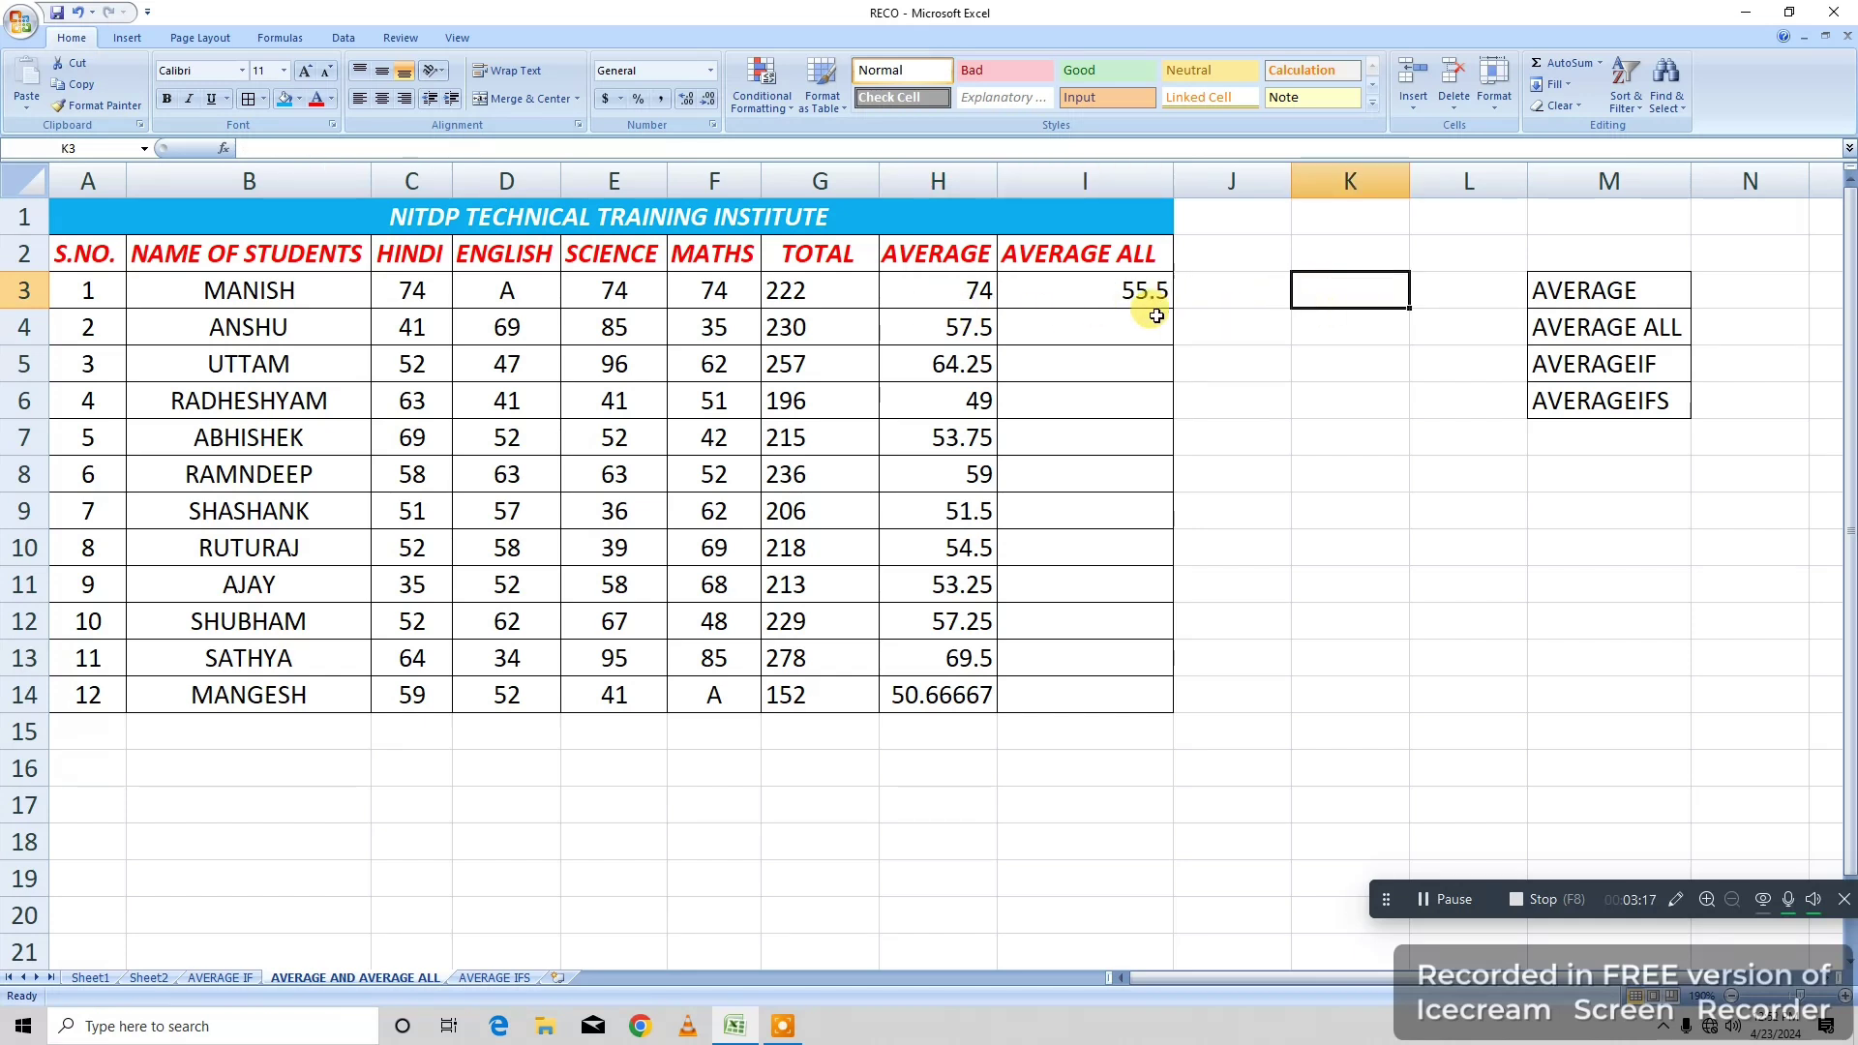
pyautogui.write('=')
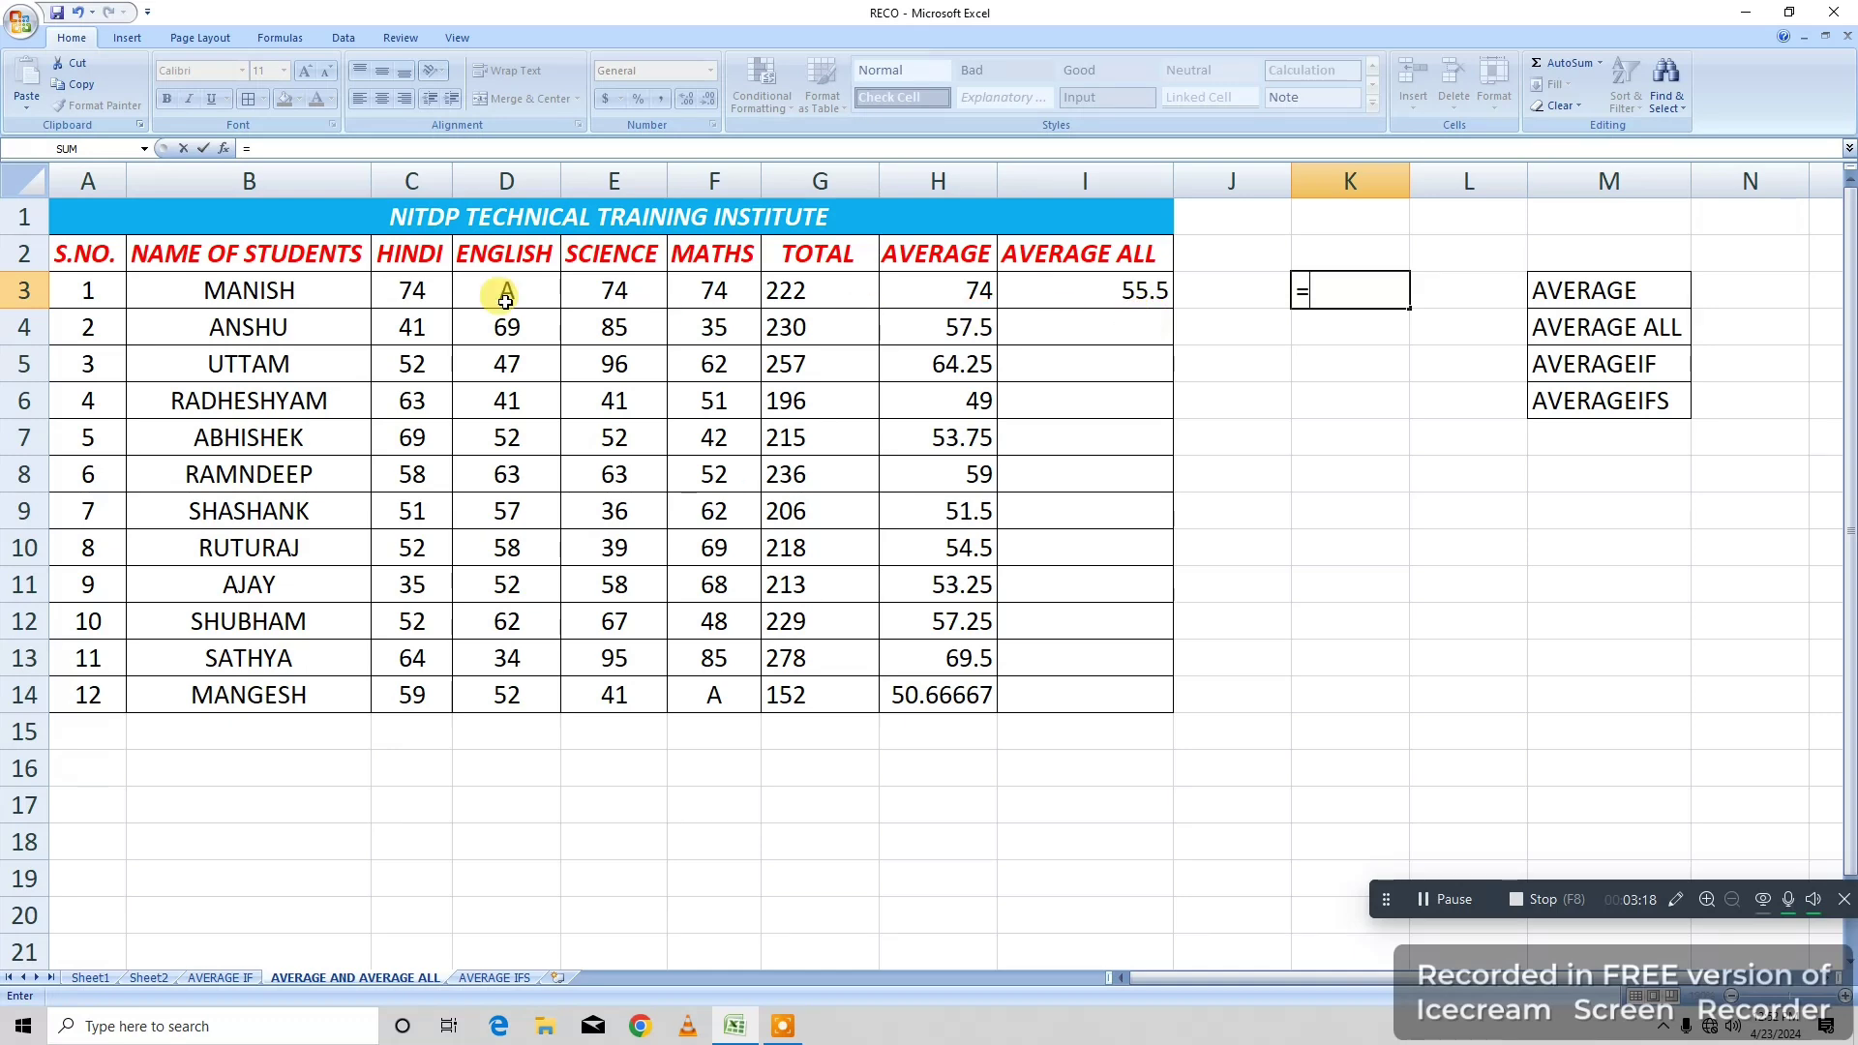
pyautogui.click(405, 294)
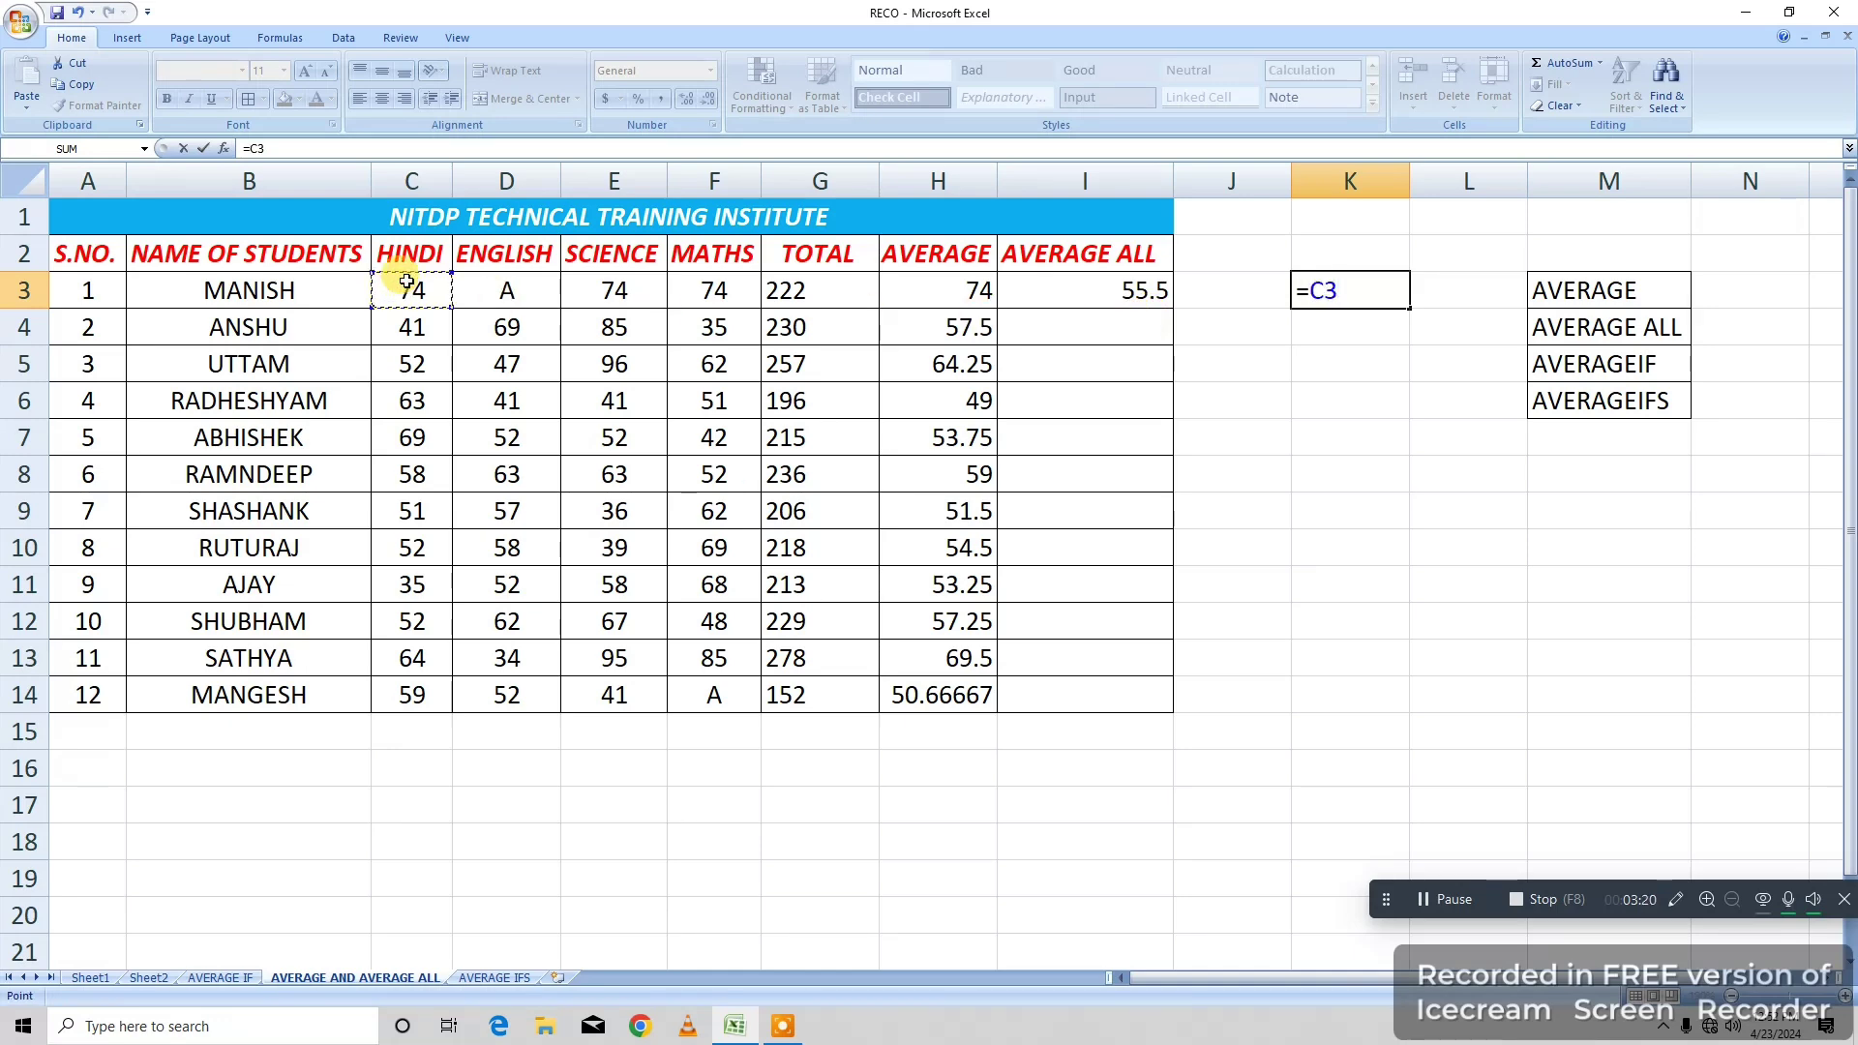
pyautogui.write('+')
pyautogui.click(598, 288)
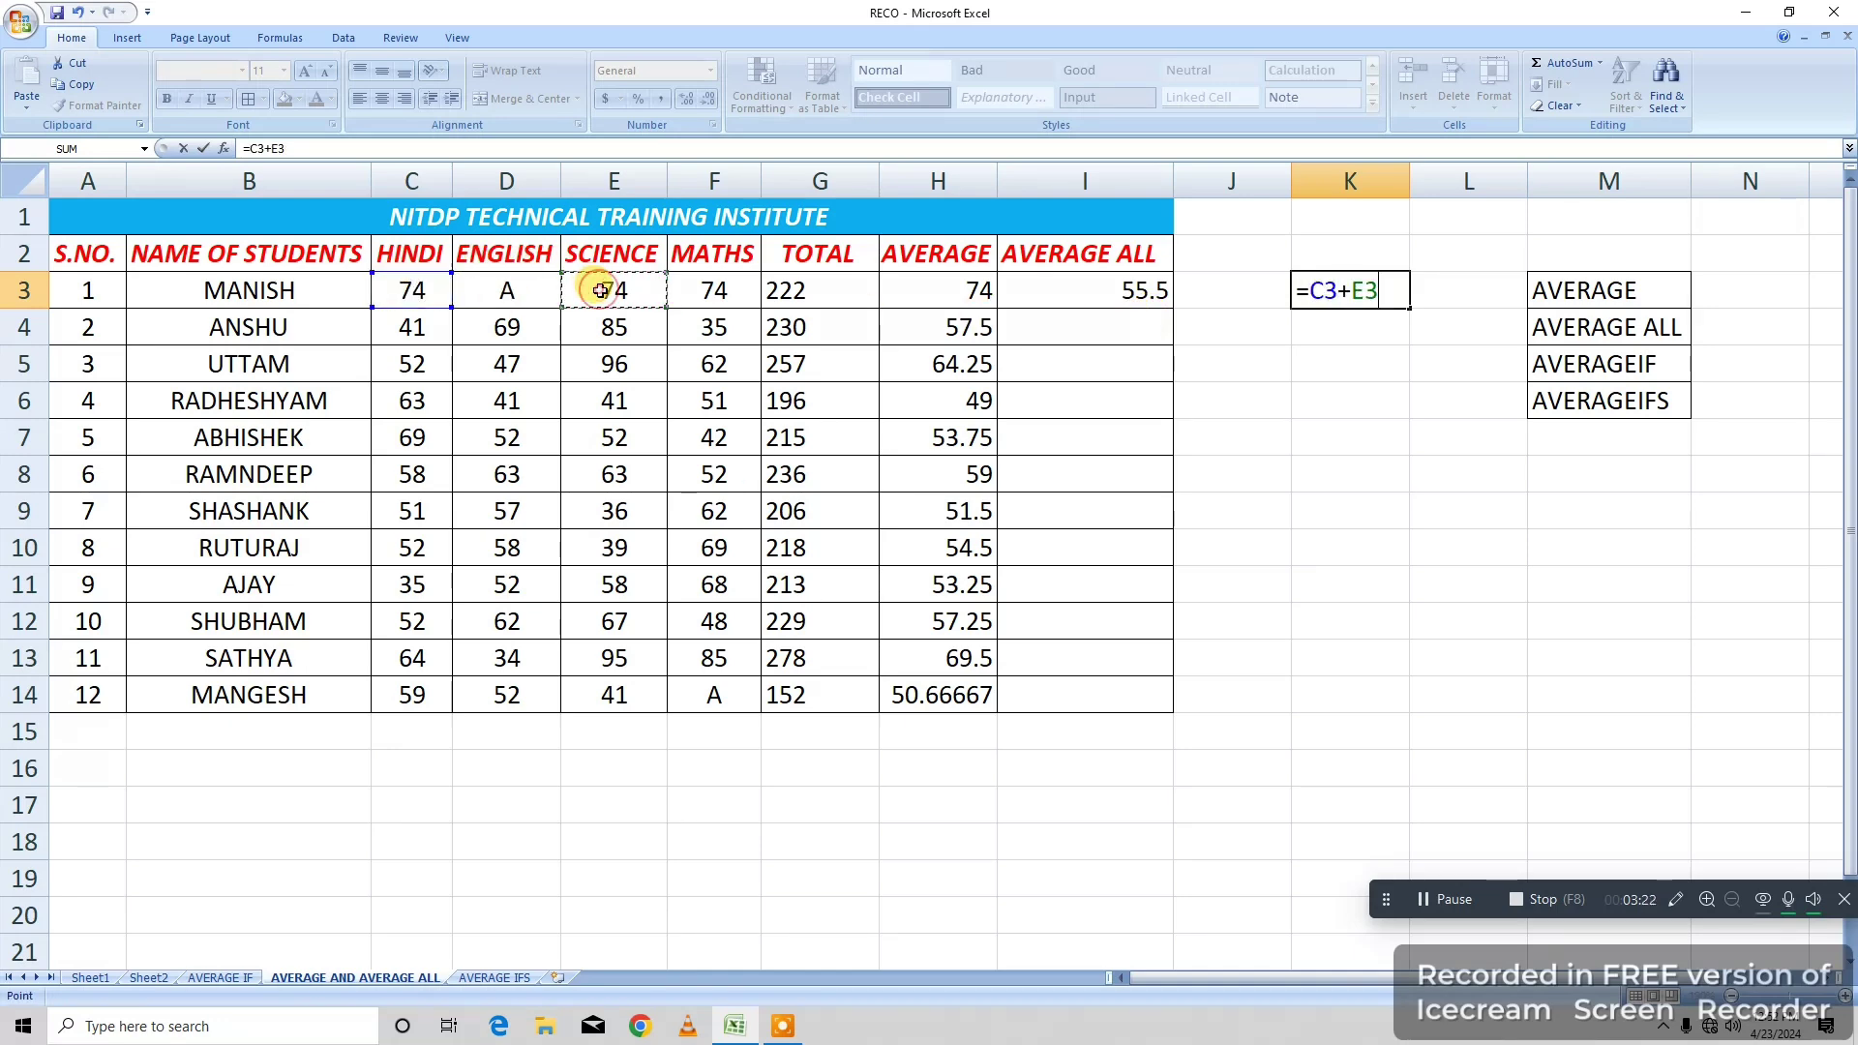
pyautogui.write('+')
pyautogui.click(697, 290)
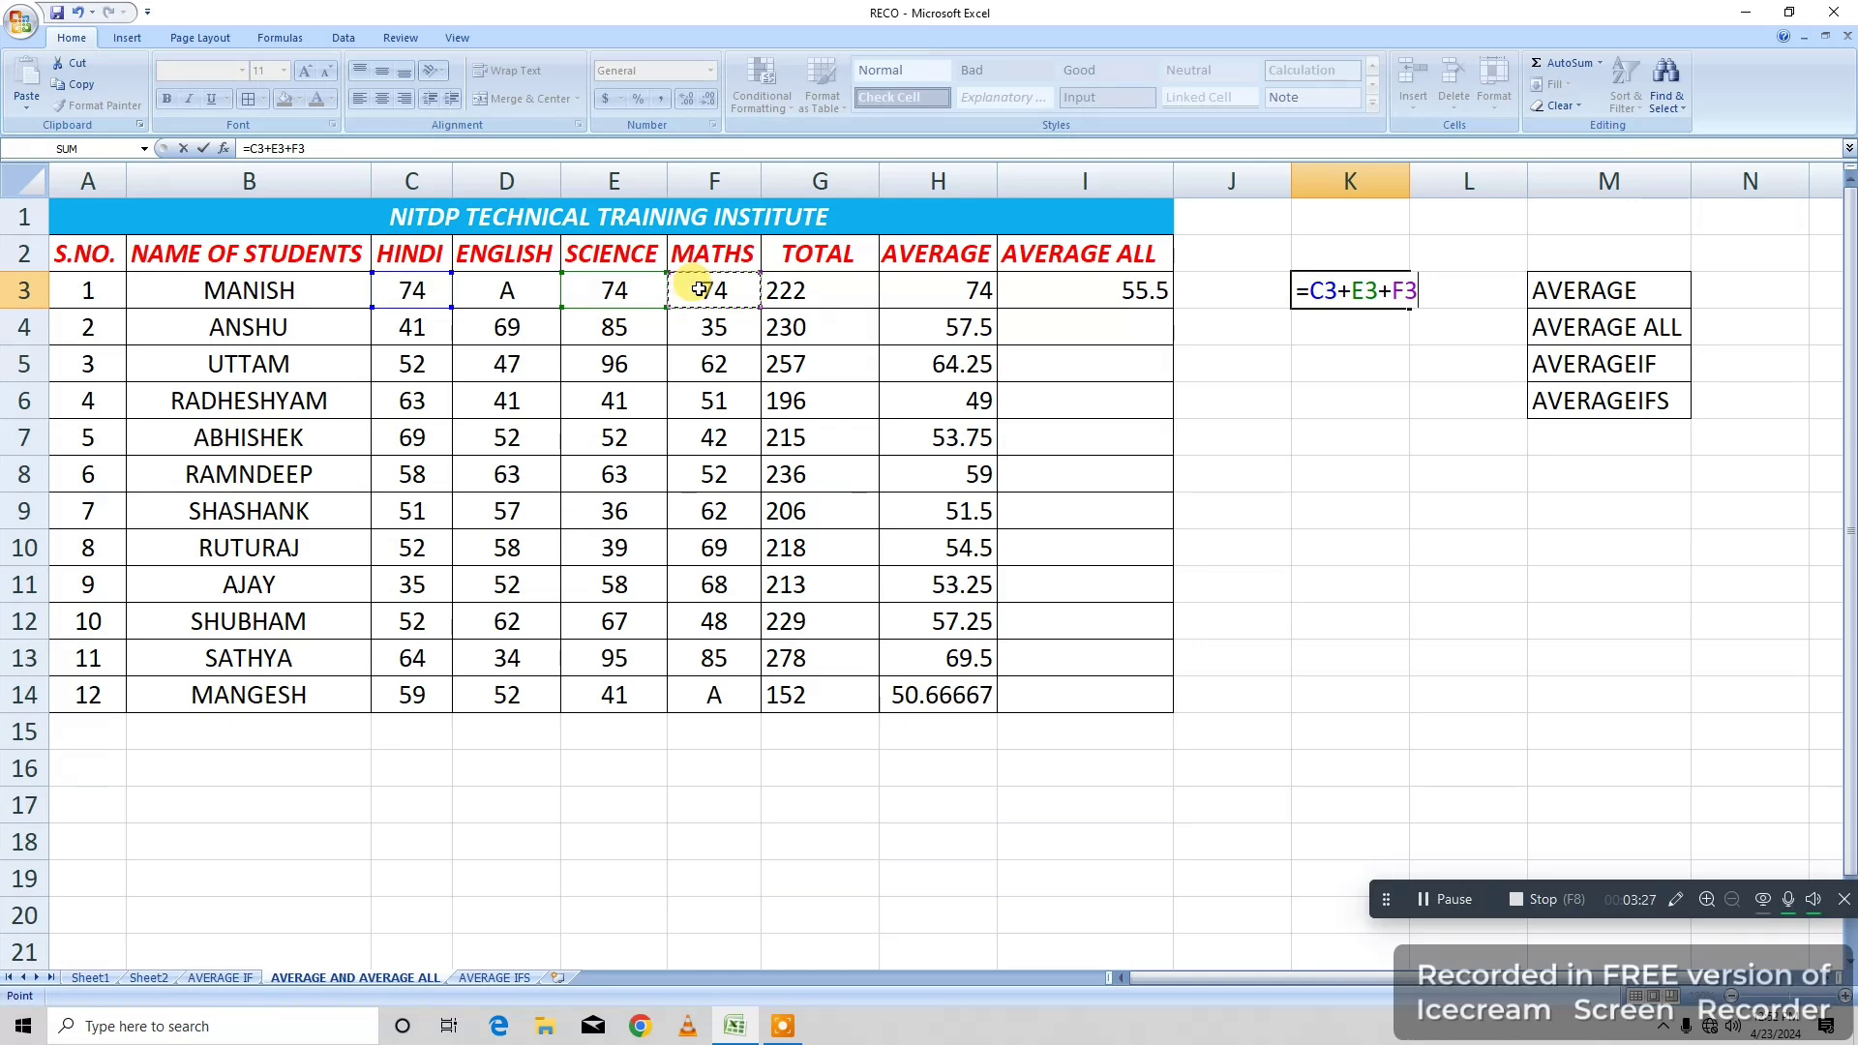
pyautogui.write('/3')
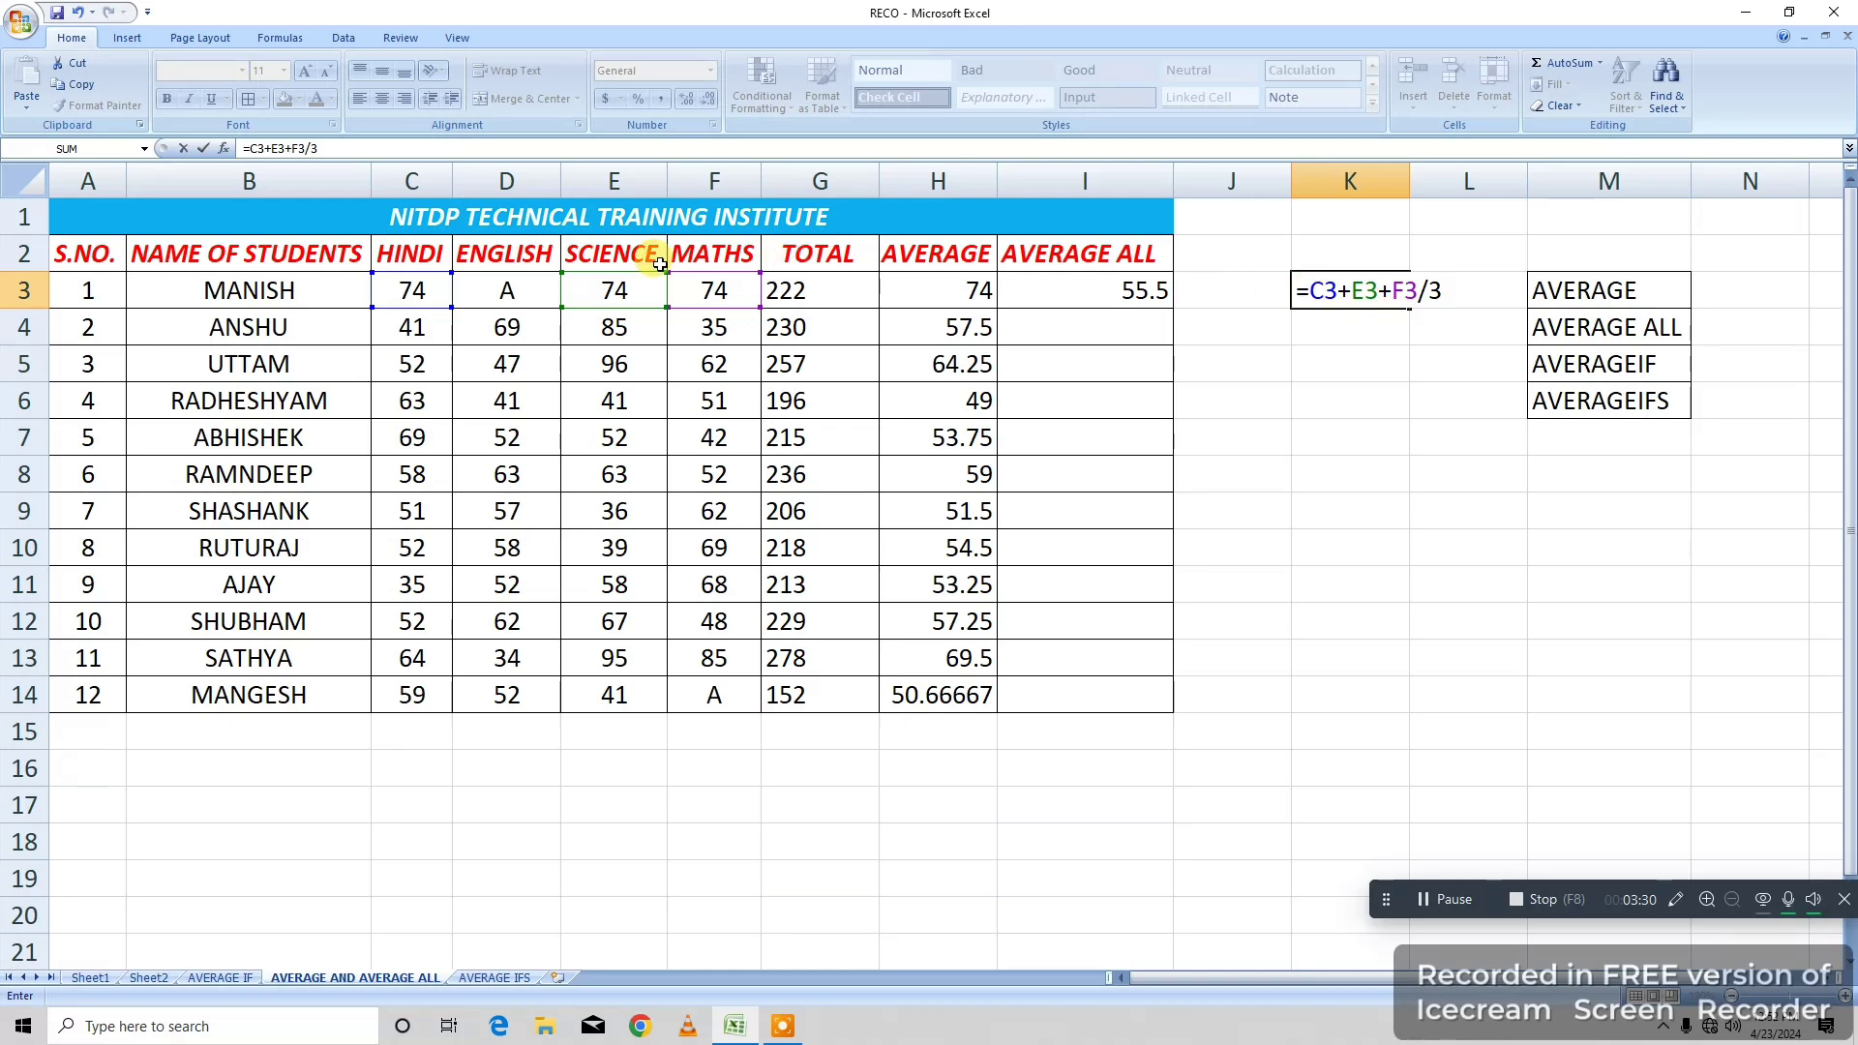
pyautogui.press('Return')
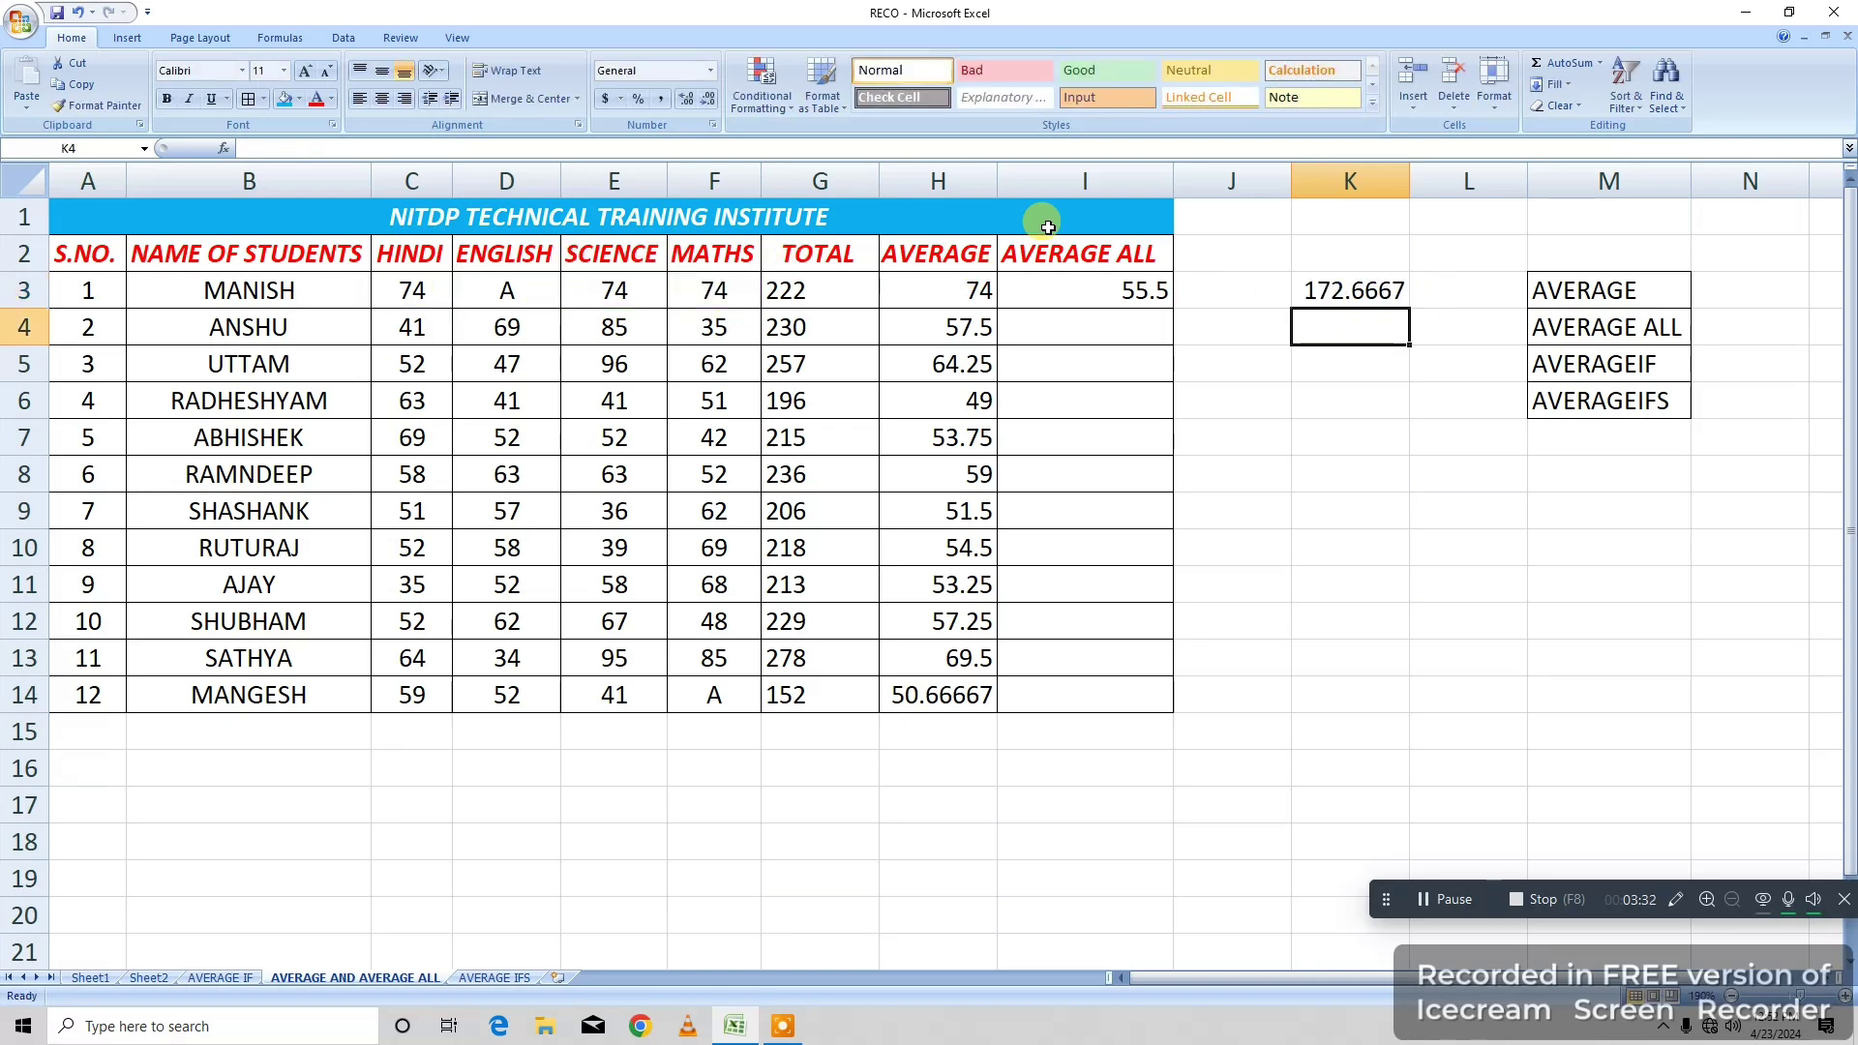
pyautogui.click(1332, 299)
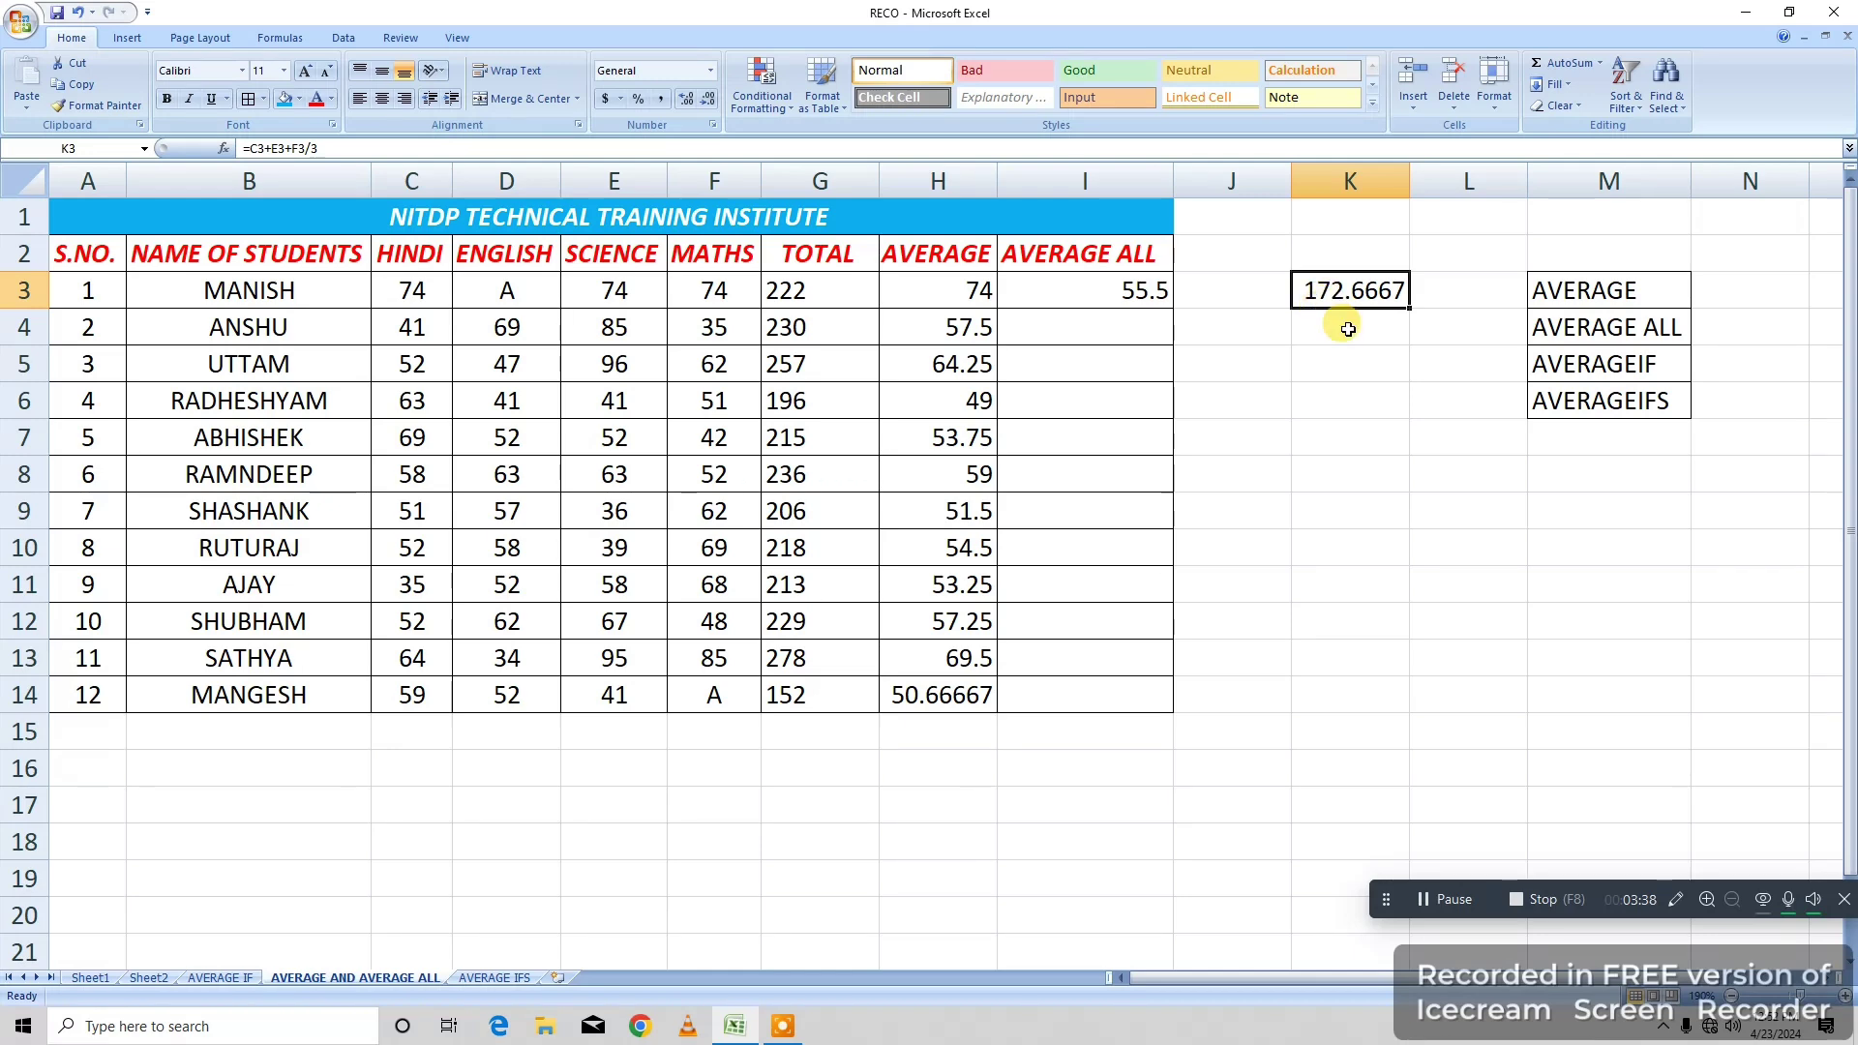
# Enter the formula =G3/3 in K4 to divide the first student's total by three subjects.
pyautogui.click(1333, 328)
pyautogui.write('=')
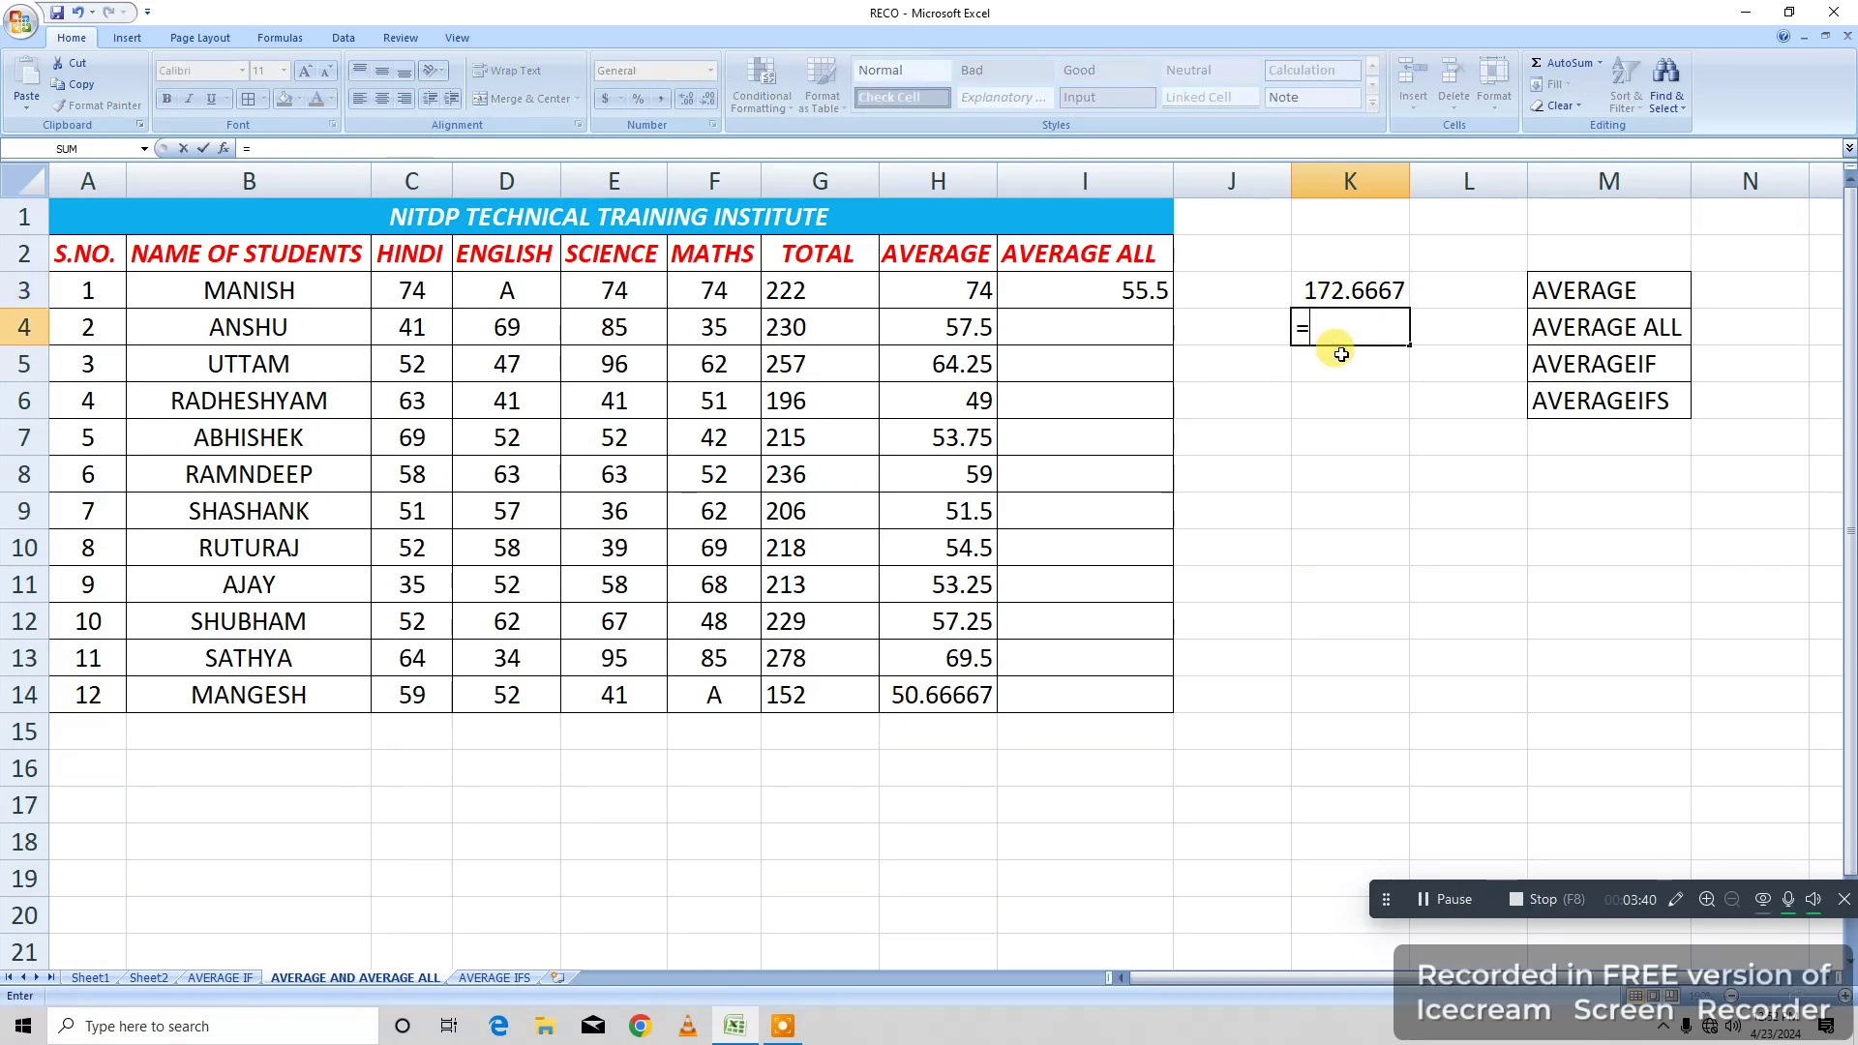
pyautogui.click(822, 296)
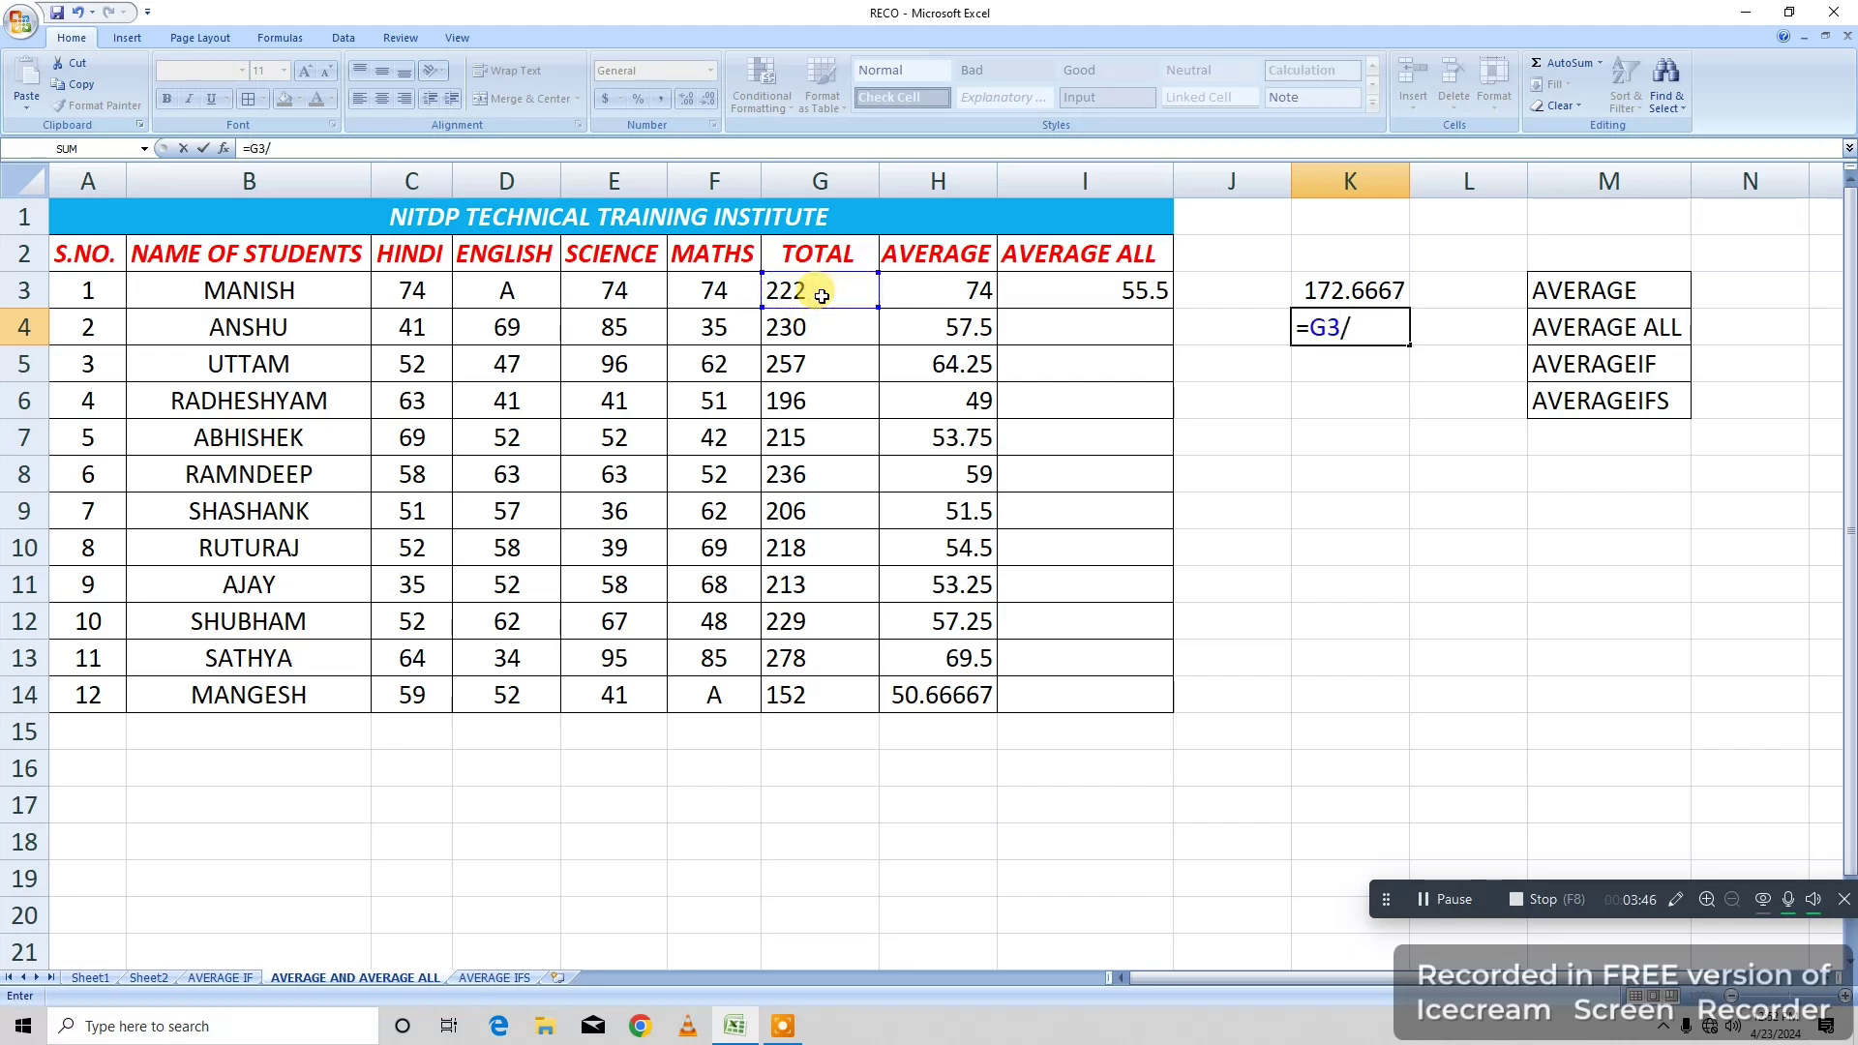
pyautogui.press('Return')
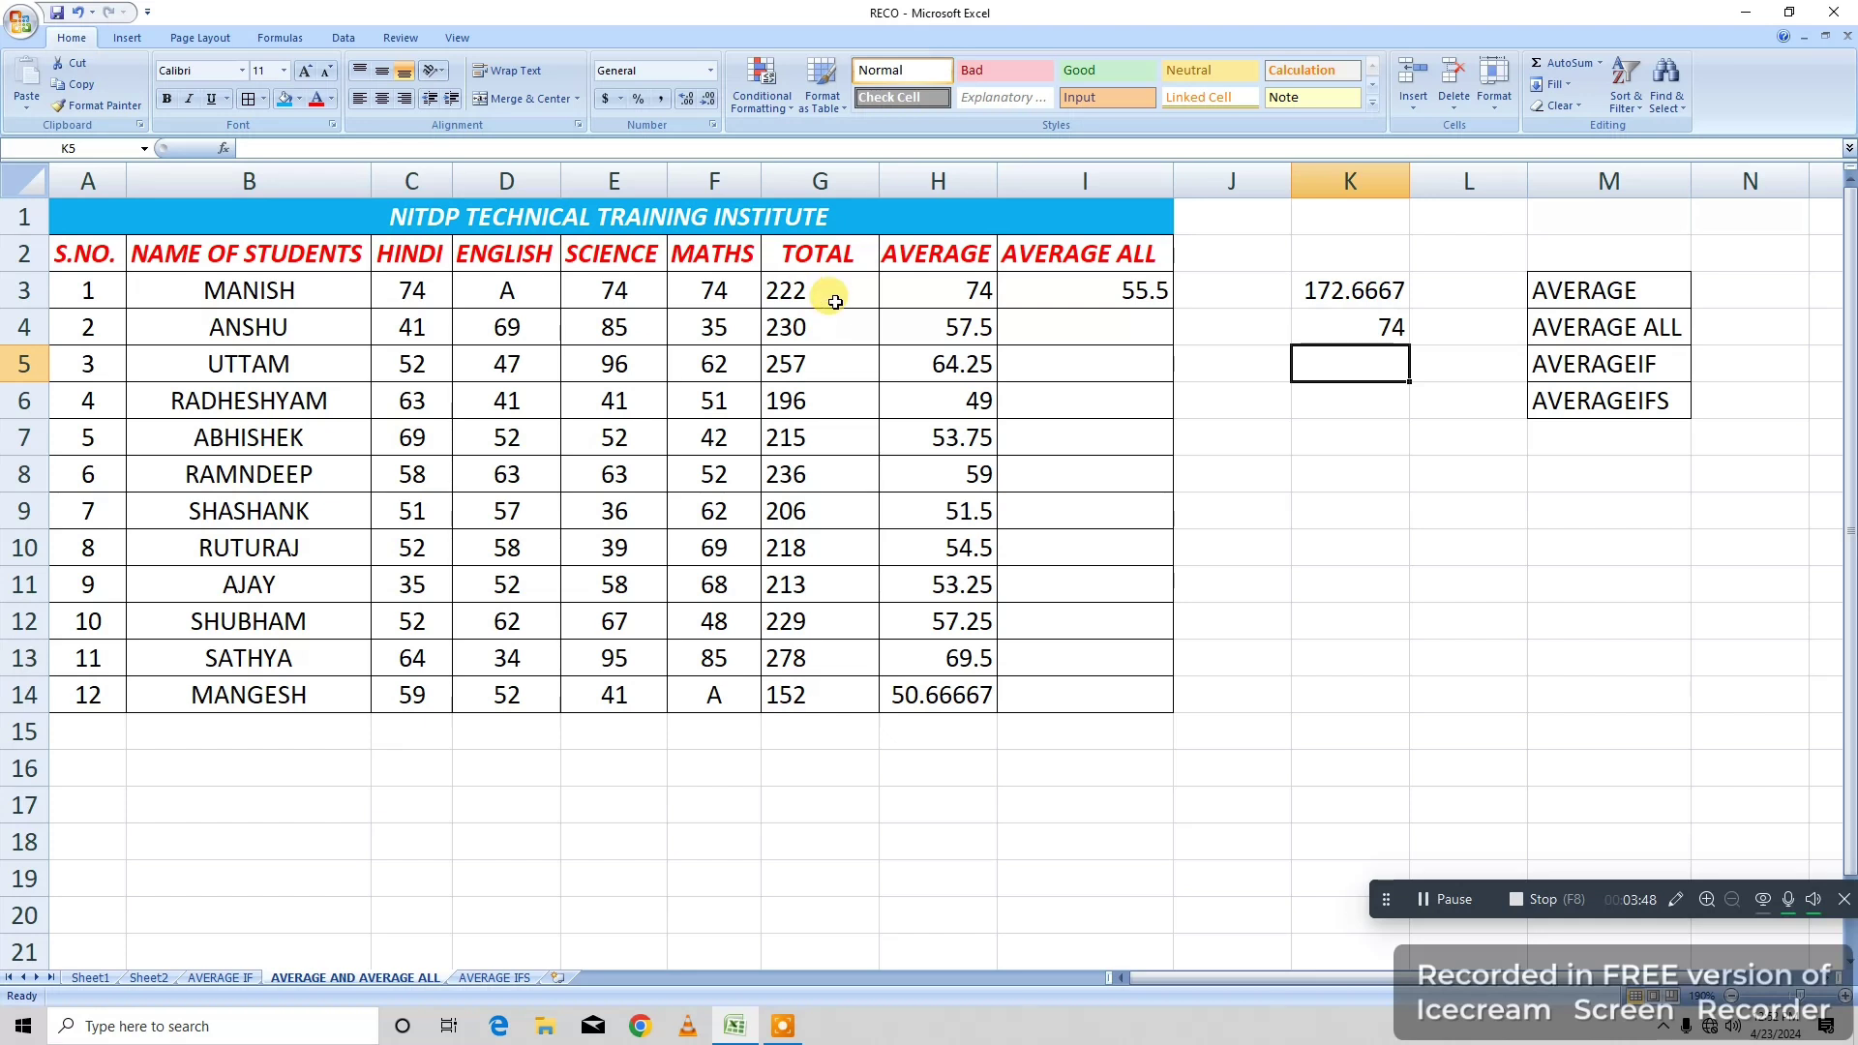
pyautogui.click(1359, 333)
# Clear the manual average formula from K3.
pyautogui.click(1346, 288)
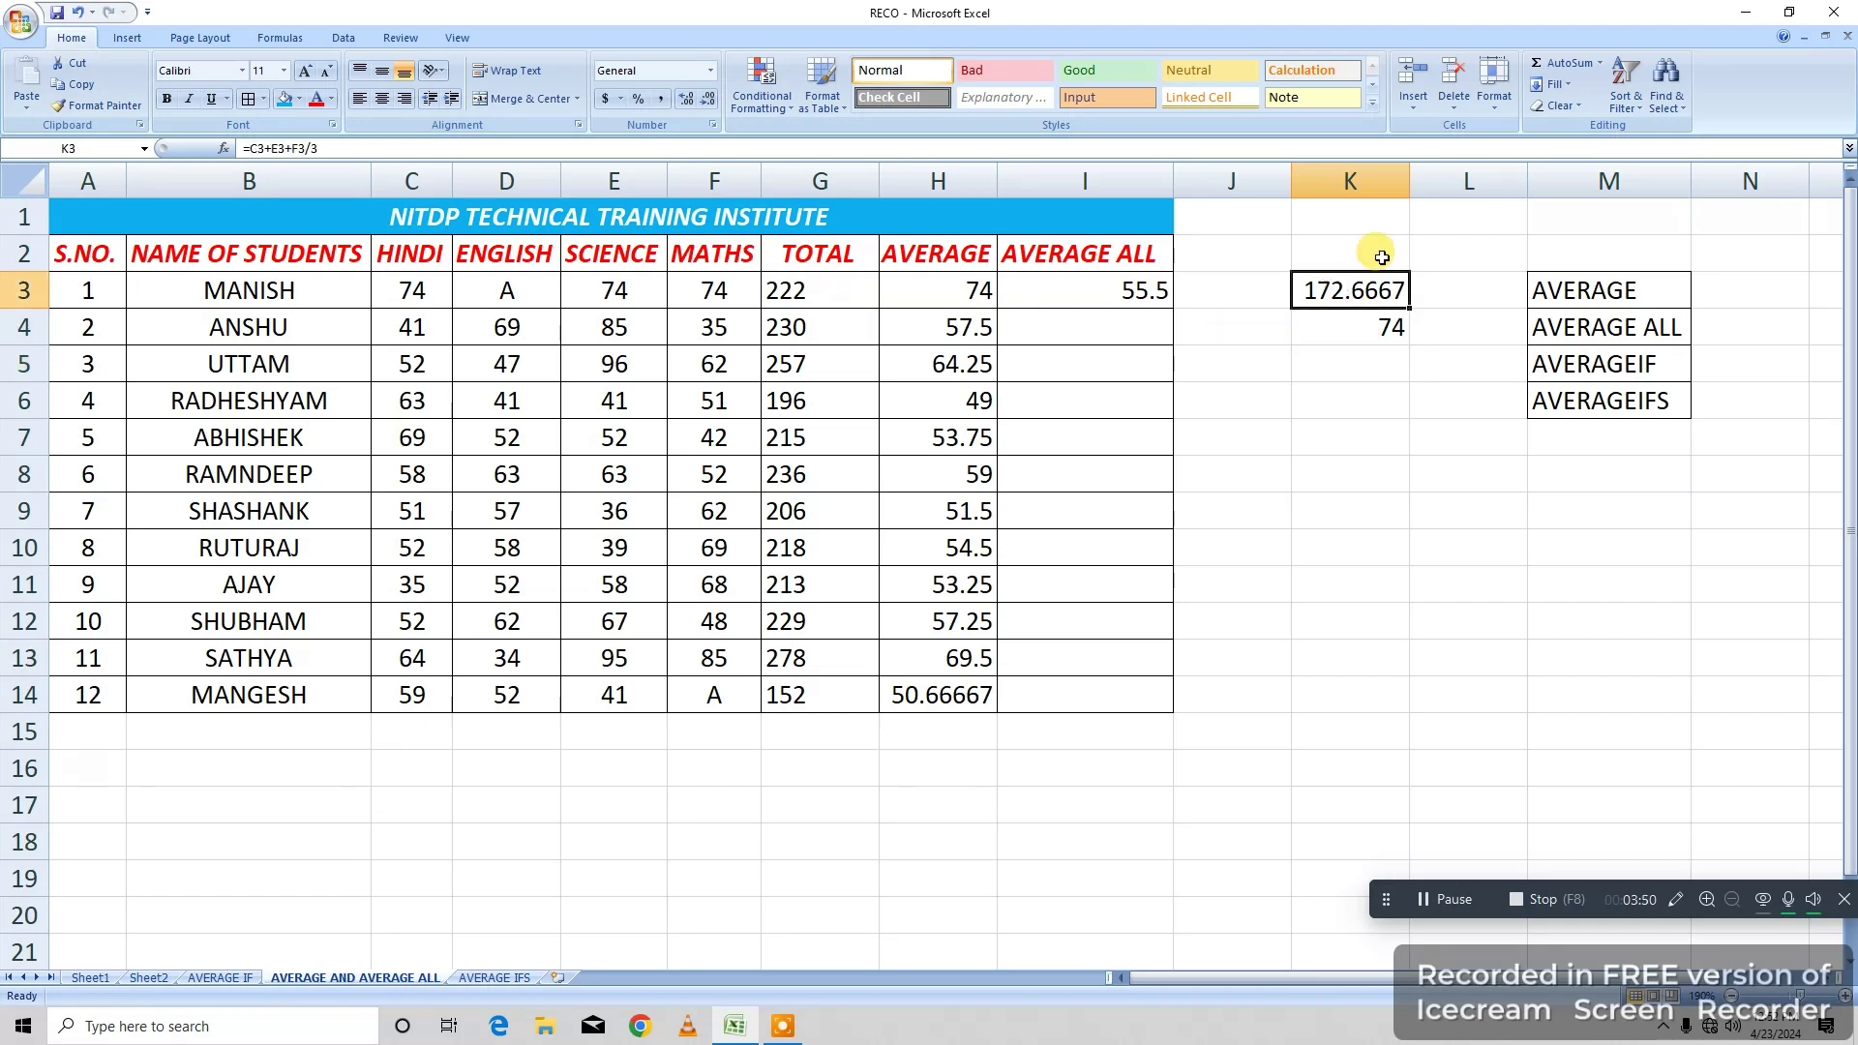
pyautogui.click(1555, 106)
pyautogui.click(1571, 149)
pyautogui.click(1550, 108)
pyautogui.click(1584, 132)
pyautogui.click(1356, 357)
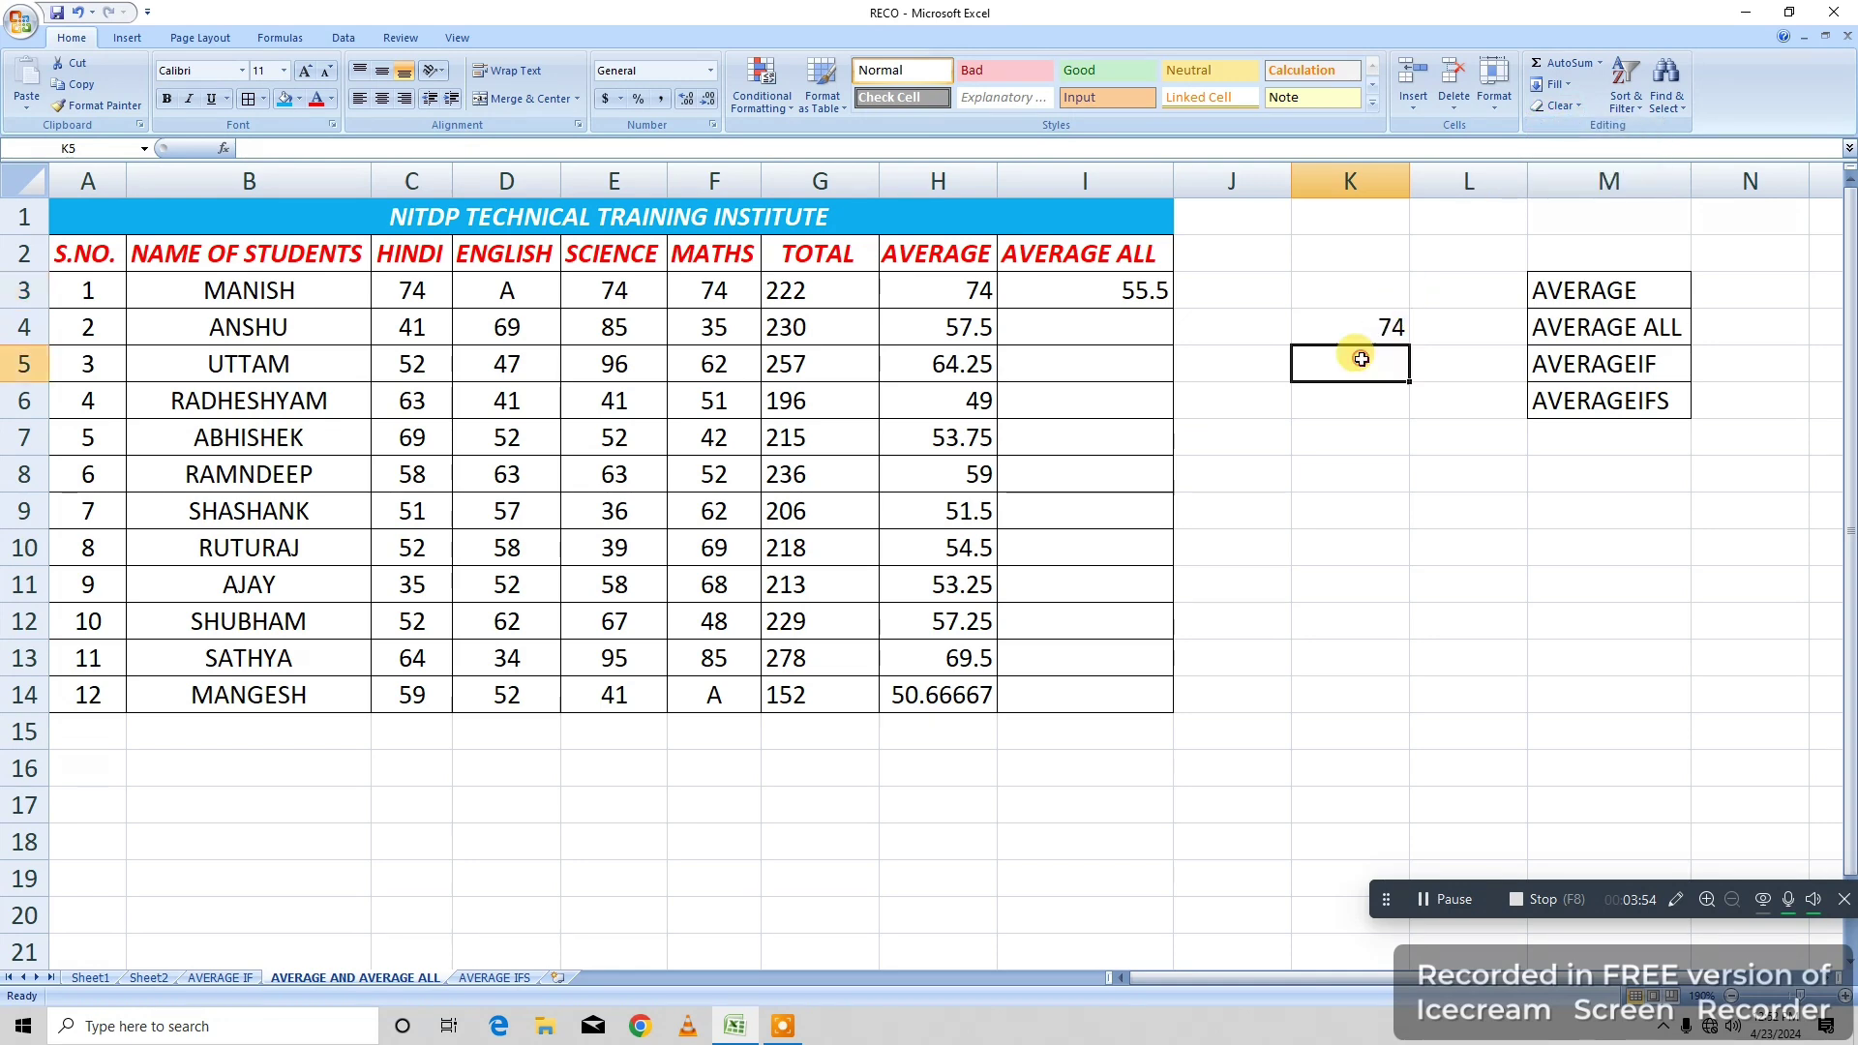
# Compare the manual average in K4 with H3 and the numeric marks in C3, E3 and F3.
pyautogui.click(1348, 323)
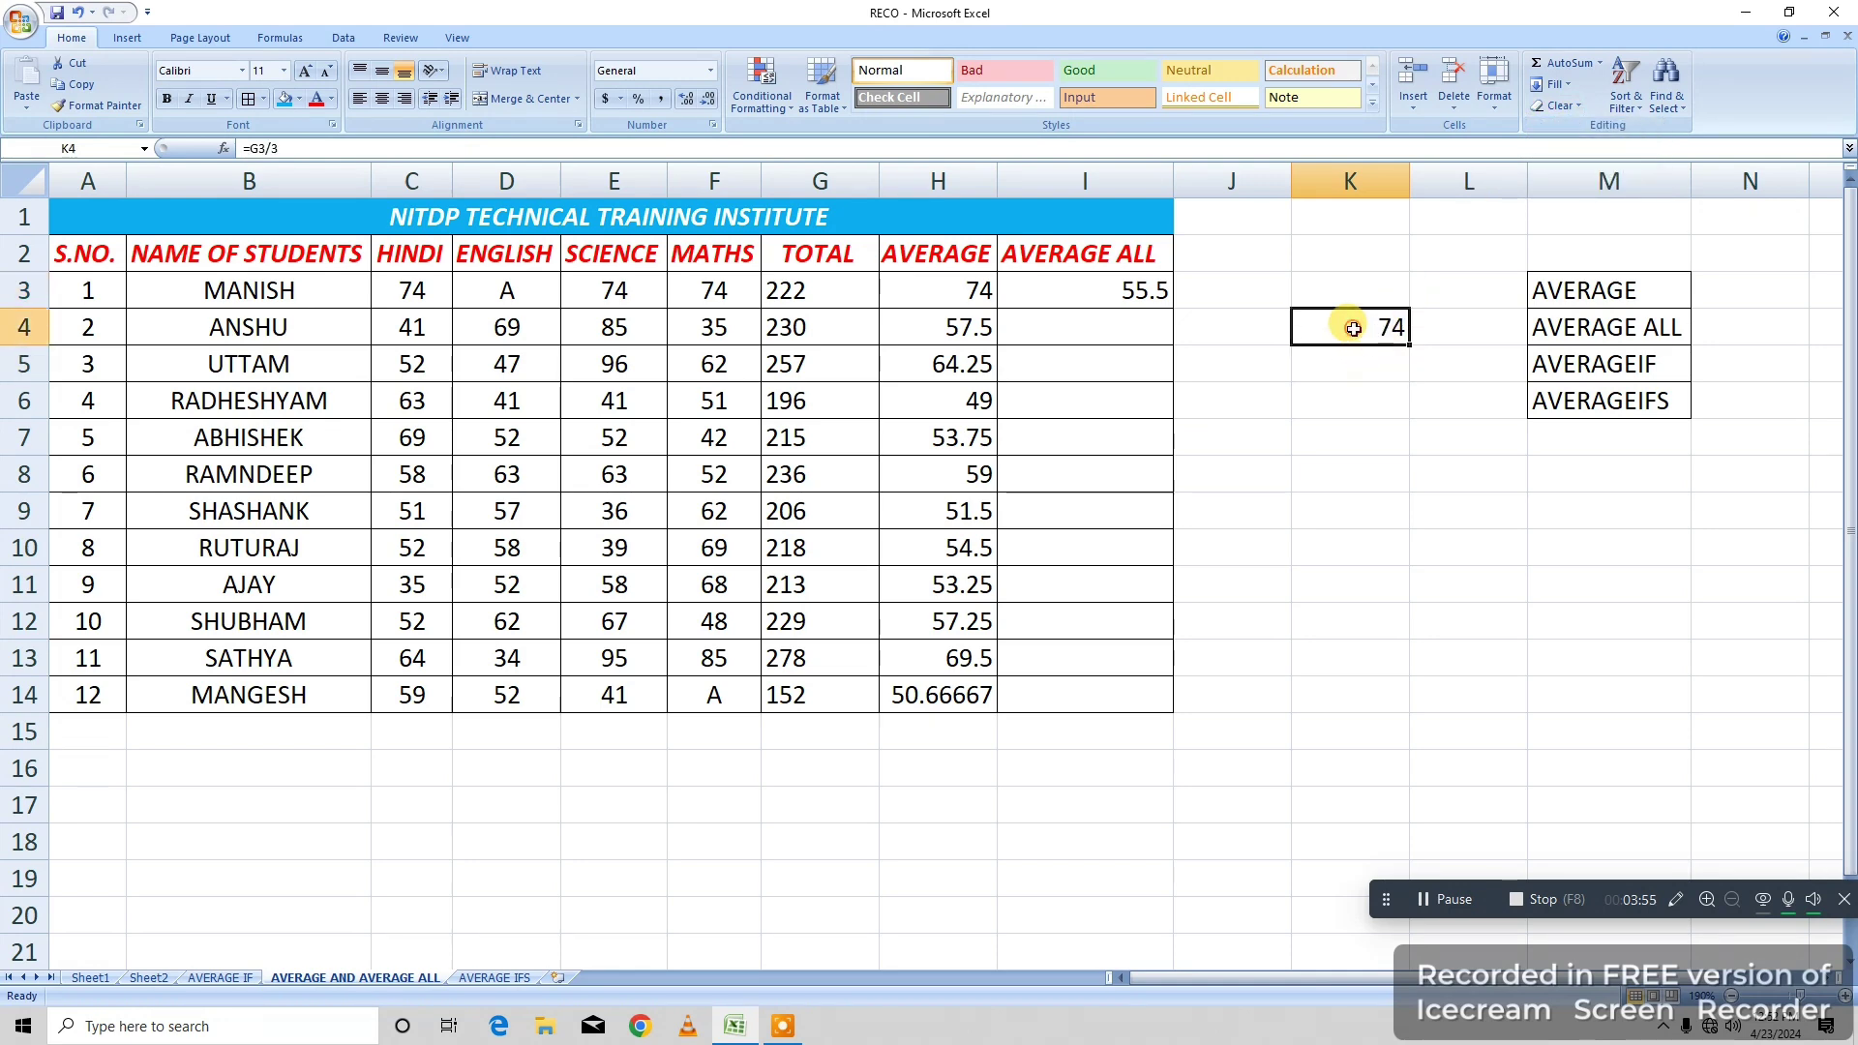
pyautogui.click(941, 304)
pyautogui.click(405, 295)
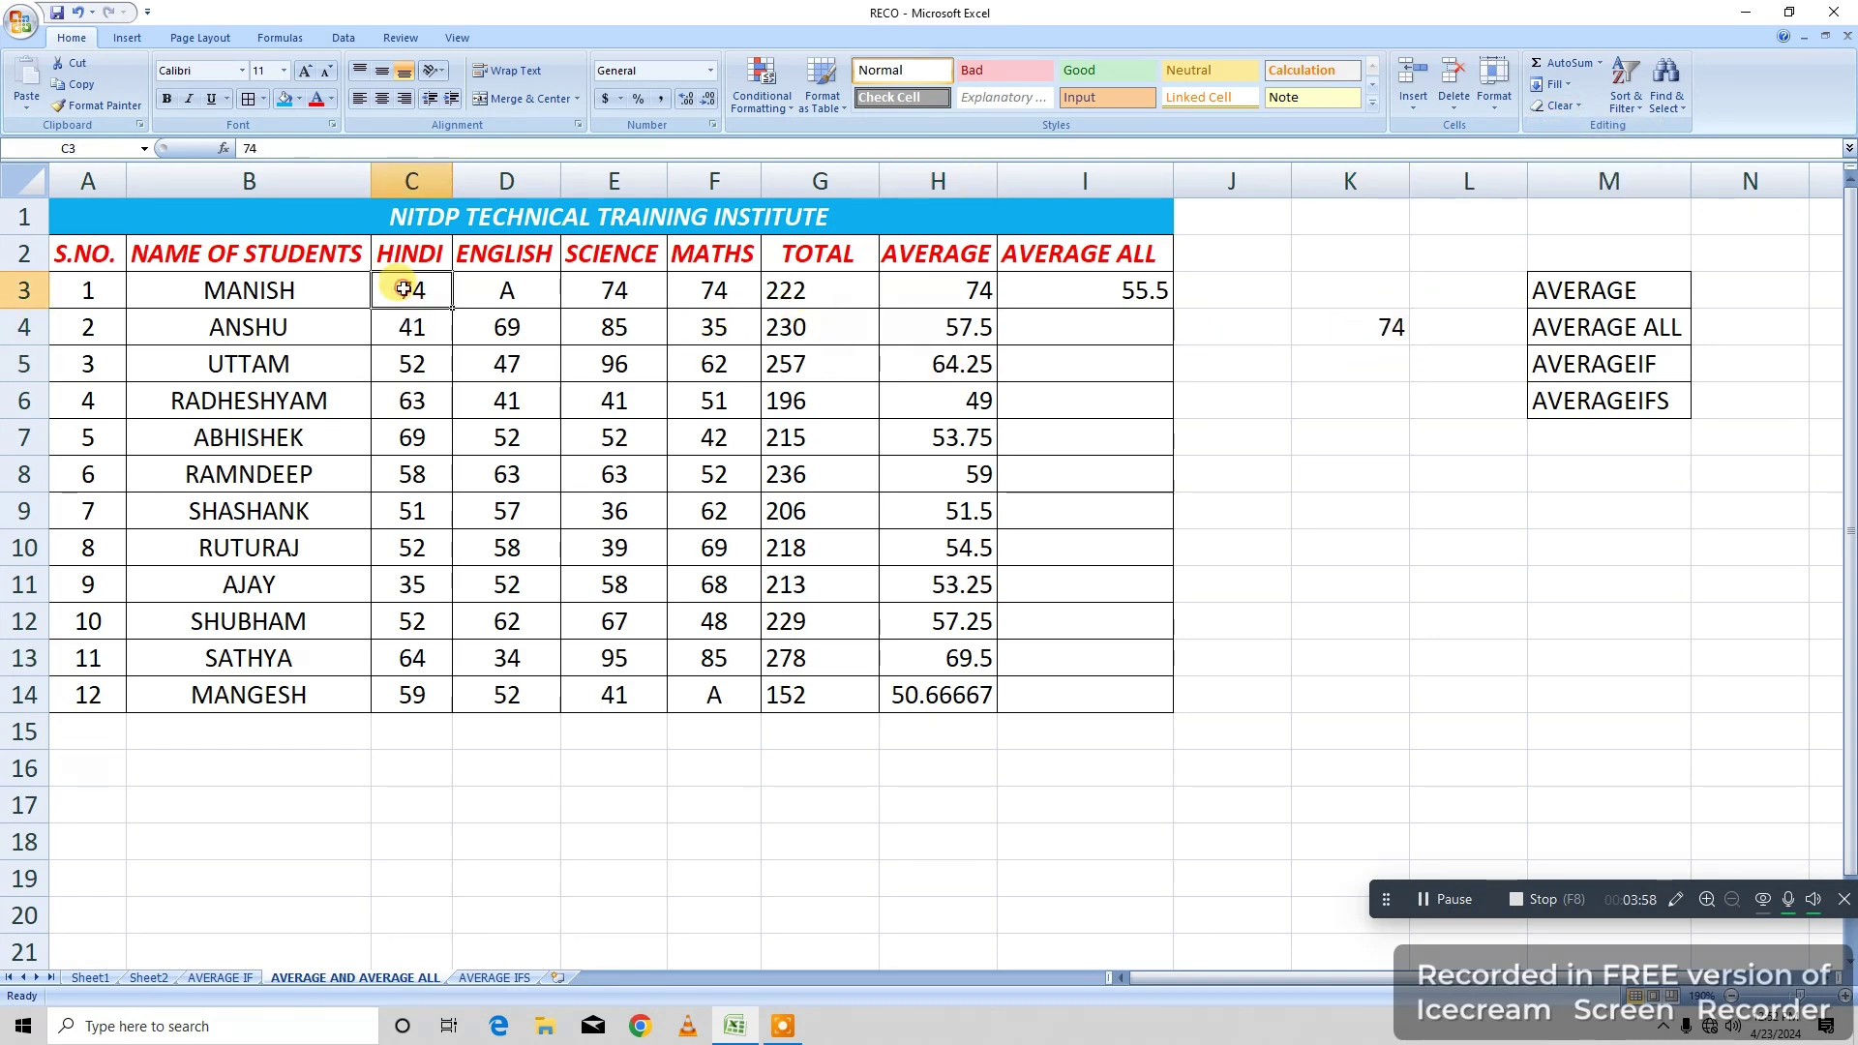
pyautogui.click(643, 291)
pyautogui.click(714, 290)
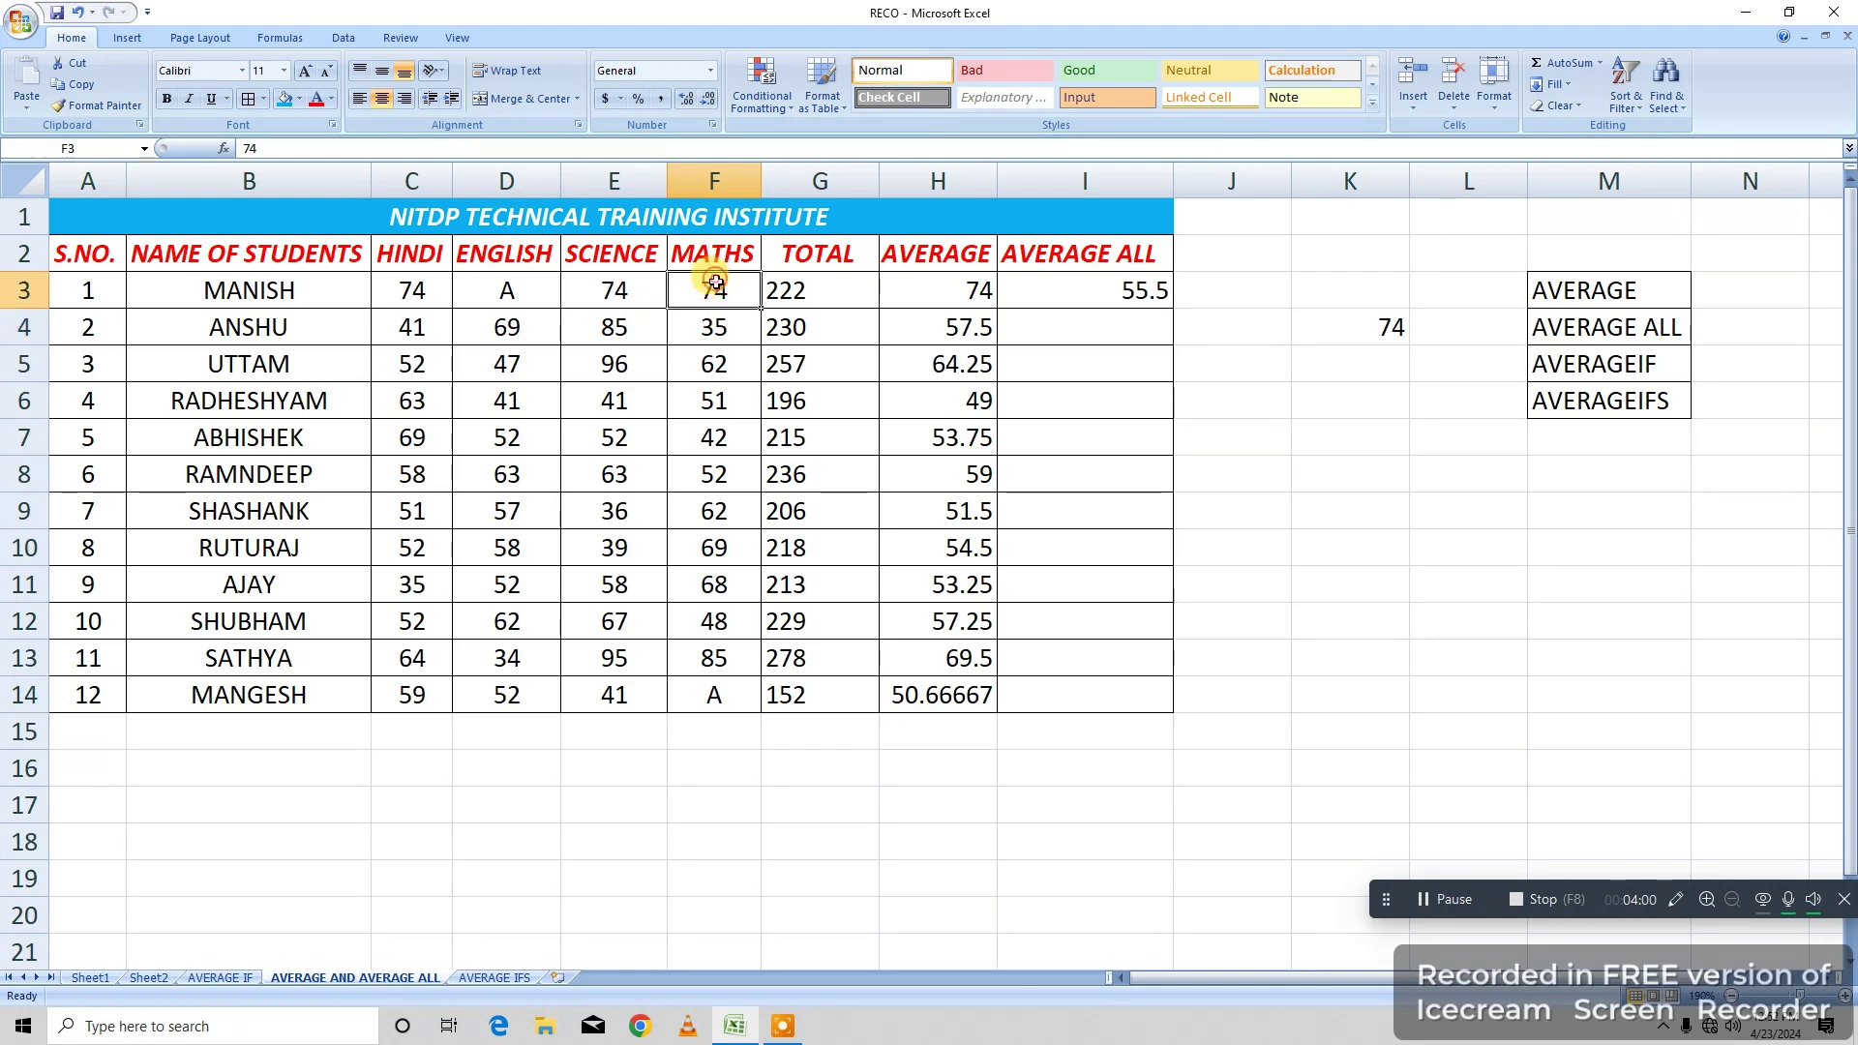
pyautogui.click(1369, 328)
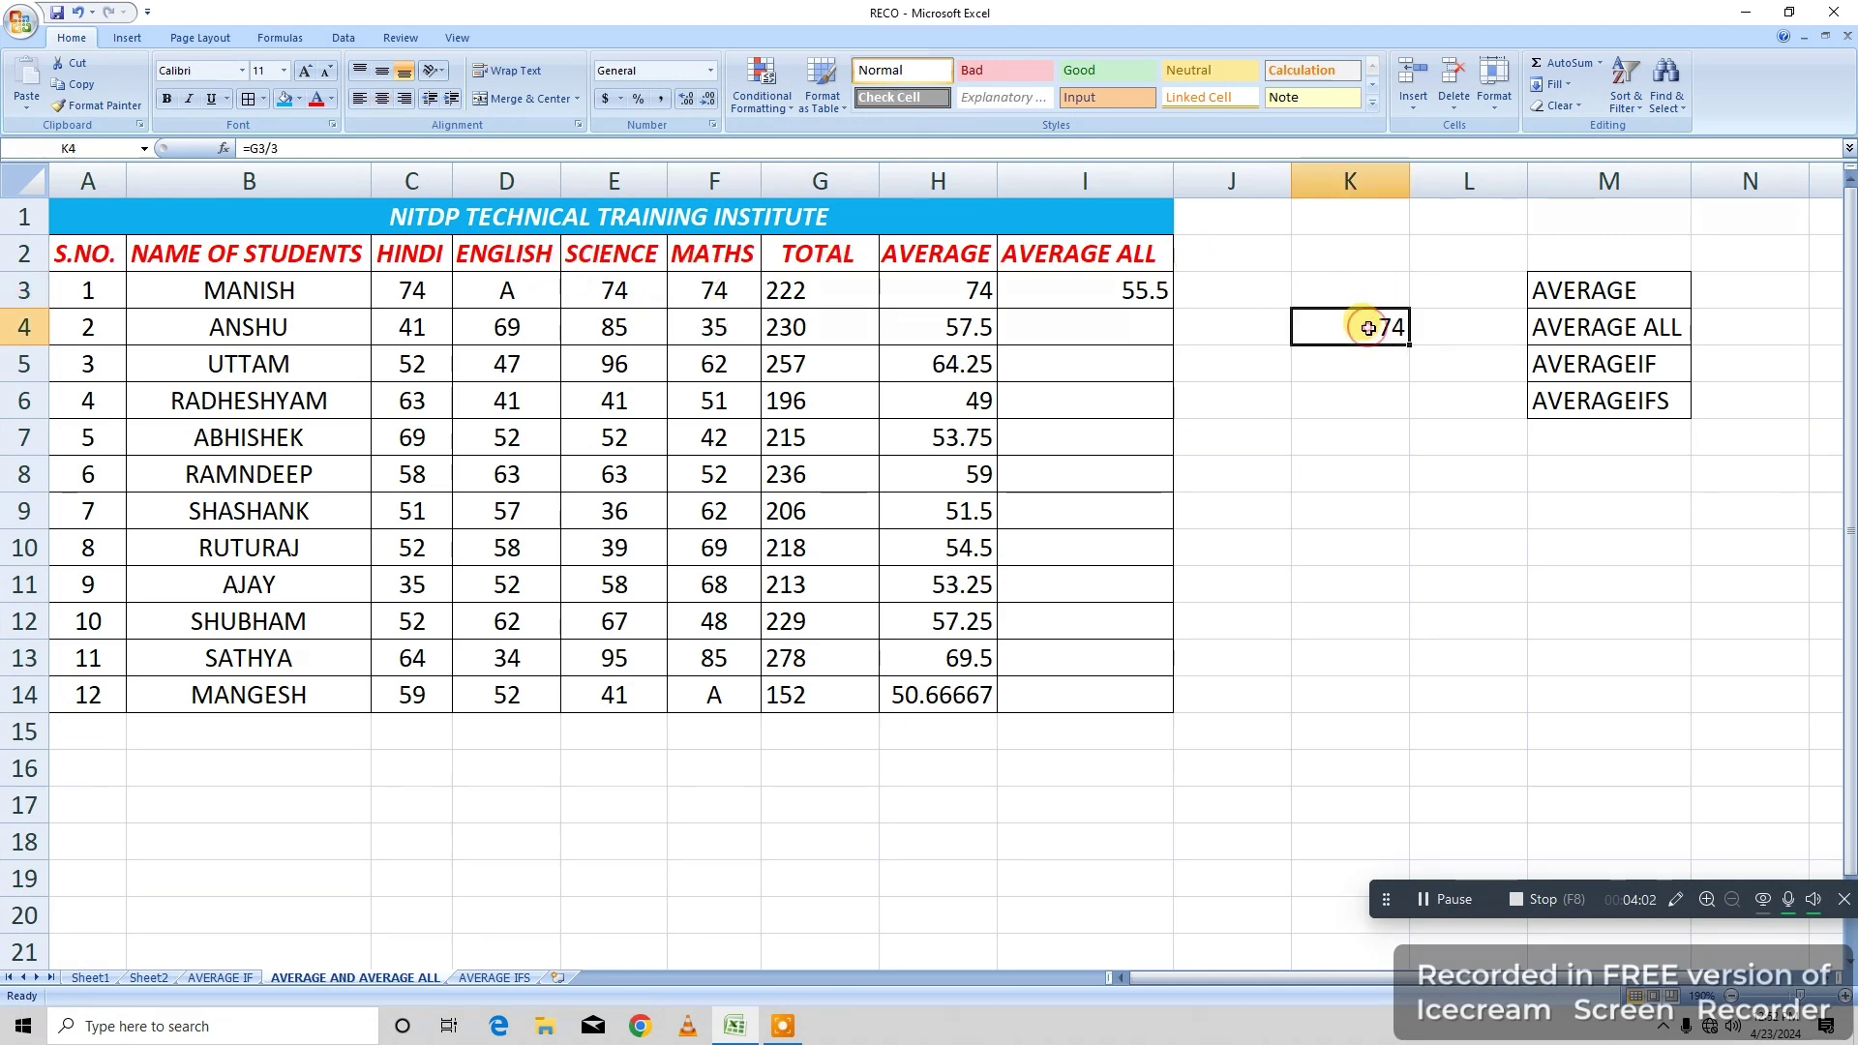
# Enter the formula =G3/4 in K5 to divide the first student's total by all four subjects.
pyautogui.click(1351, 360)
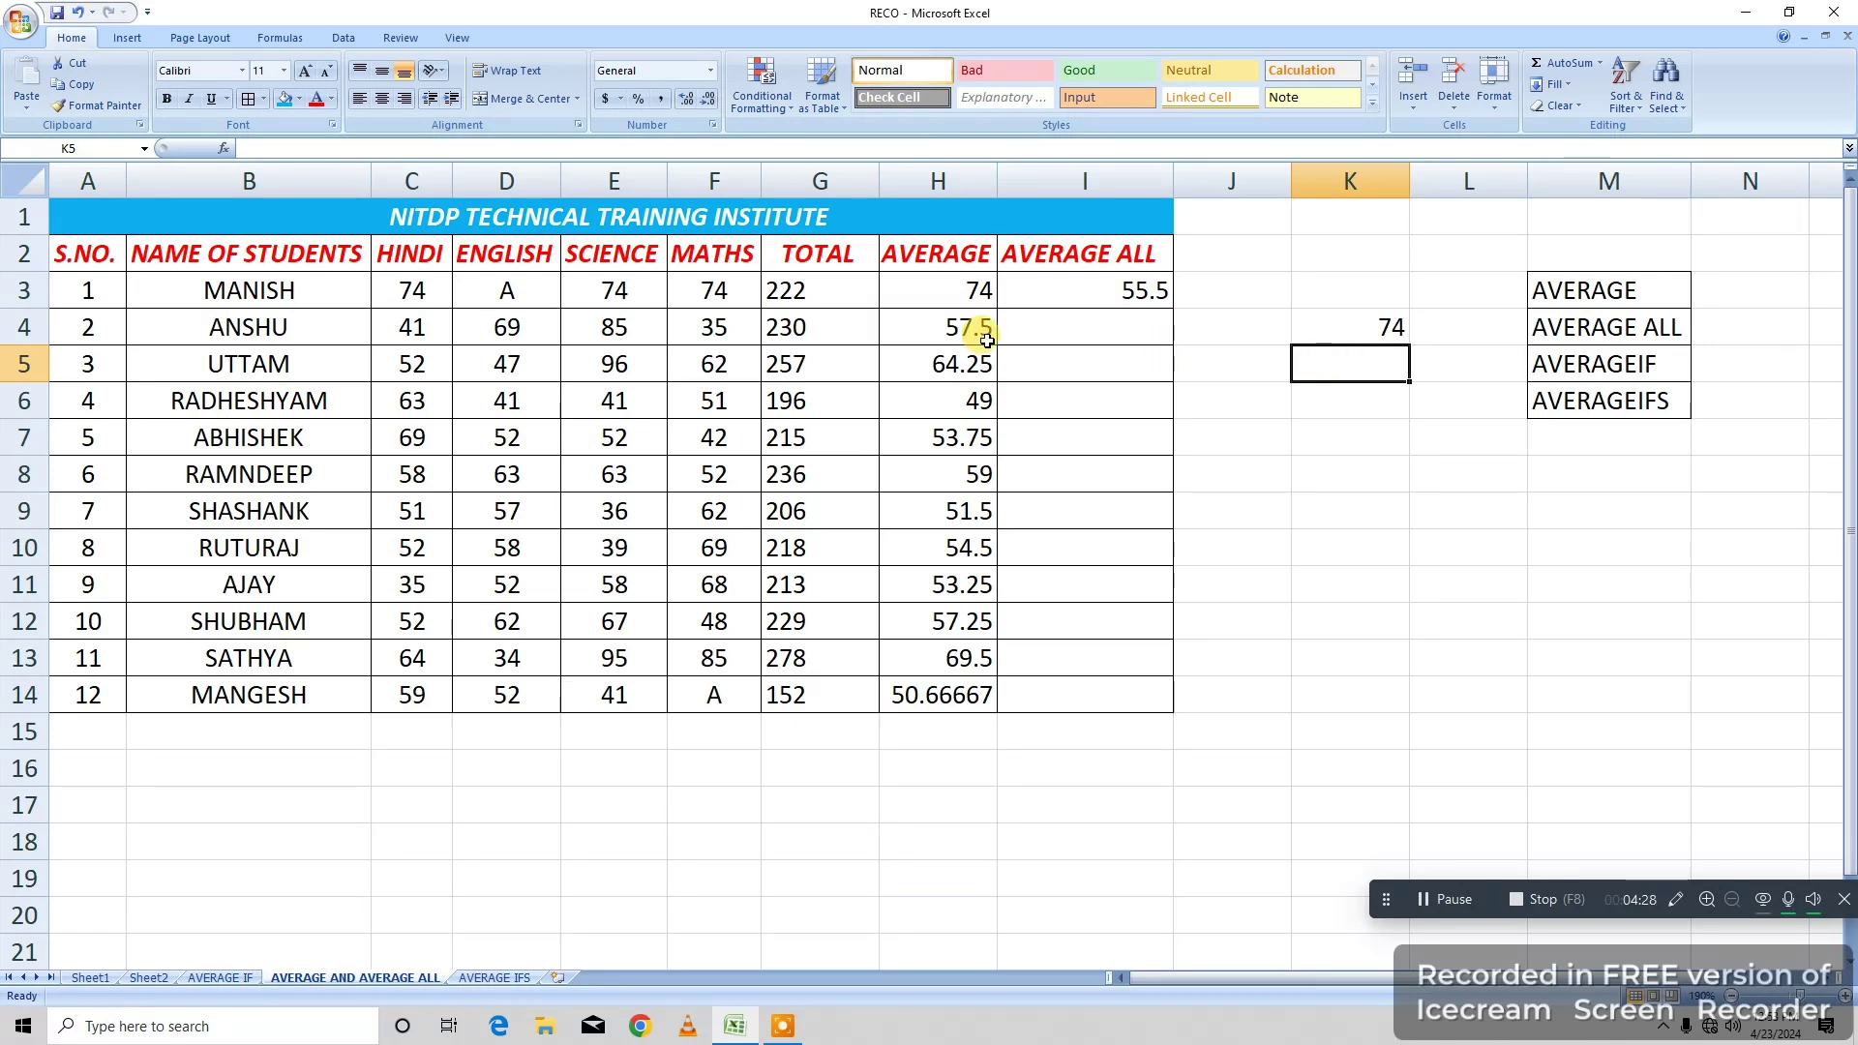
pyautogui.write('=')
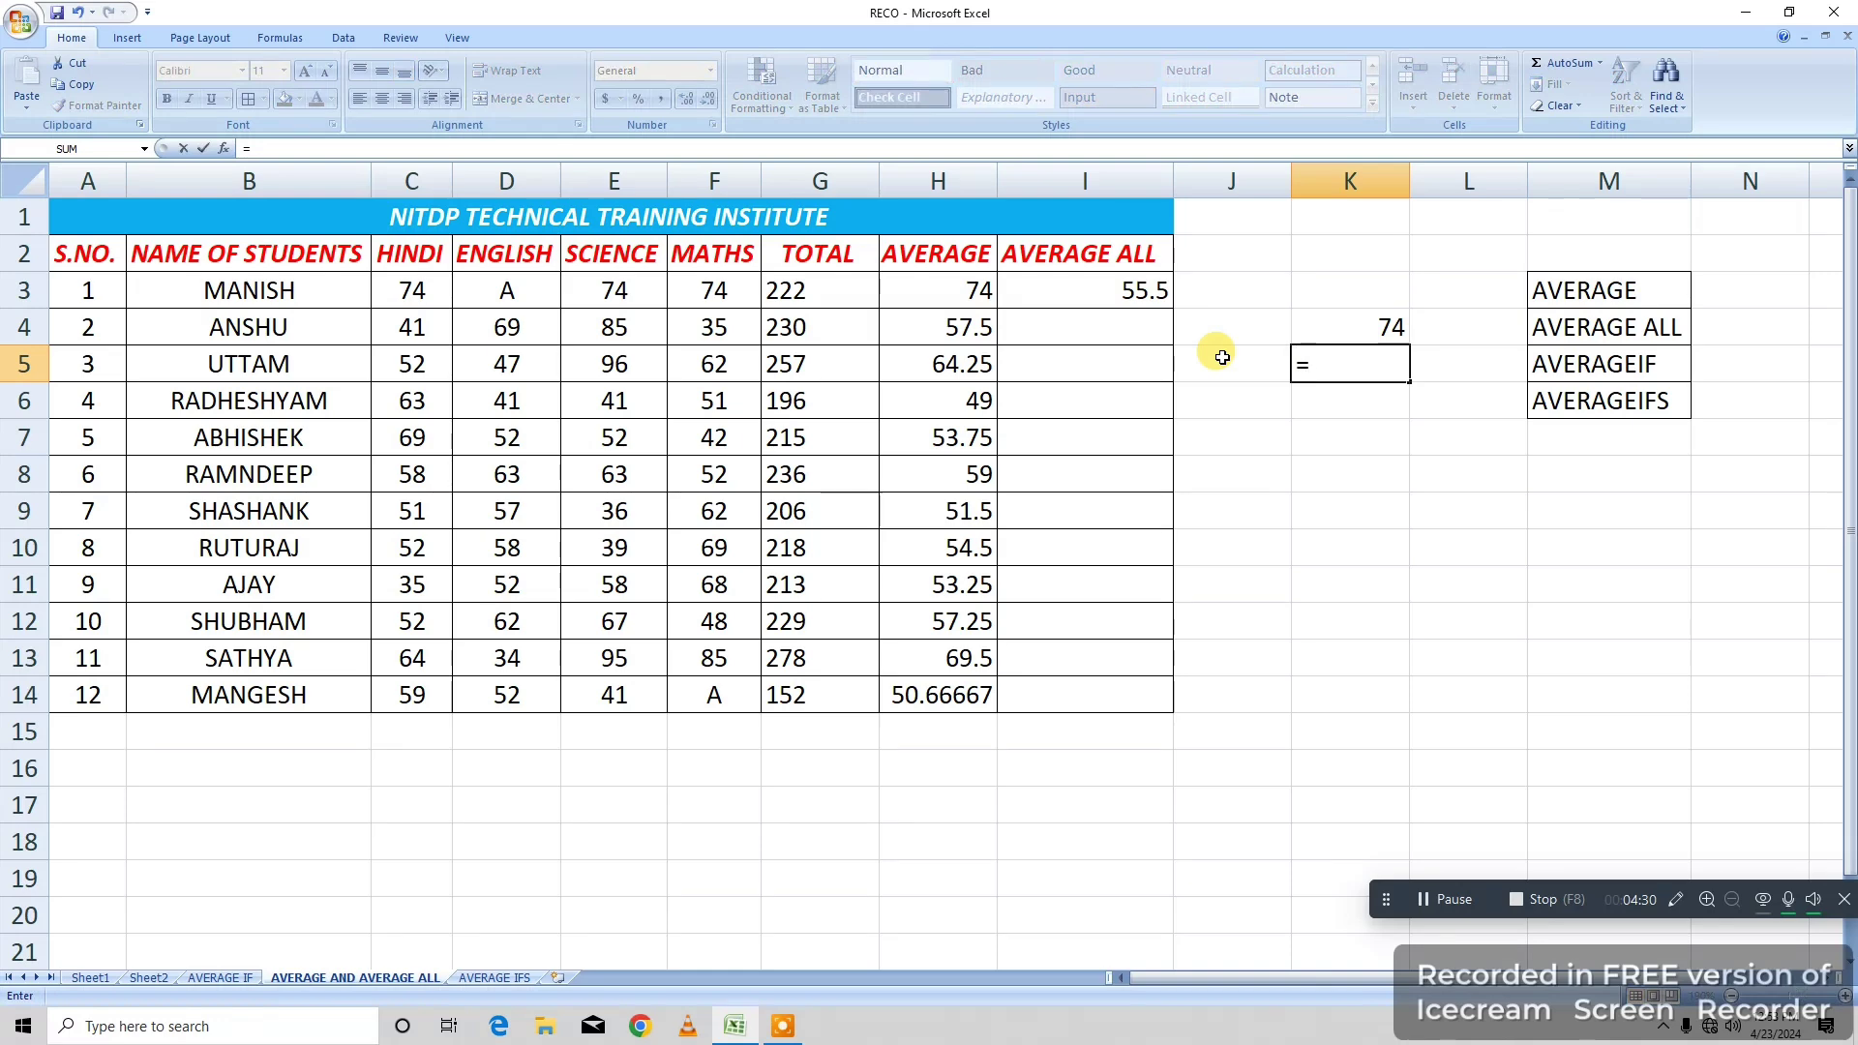
pyautogui.click(796, 297)
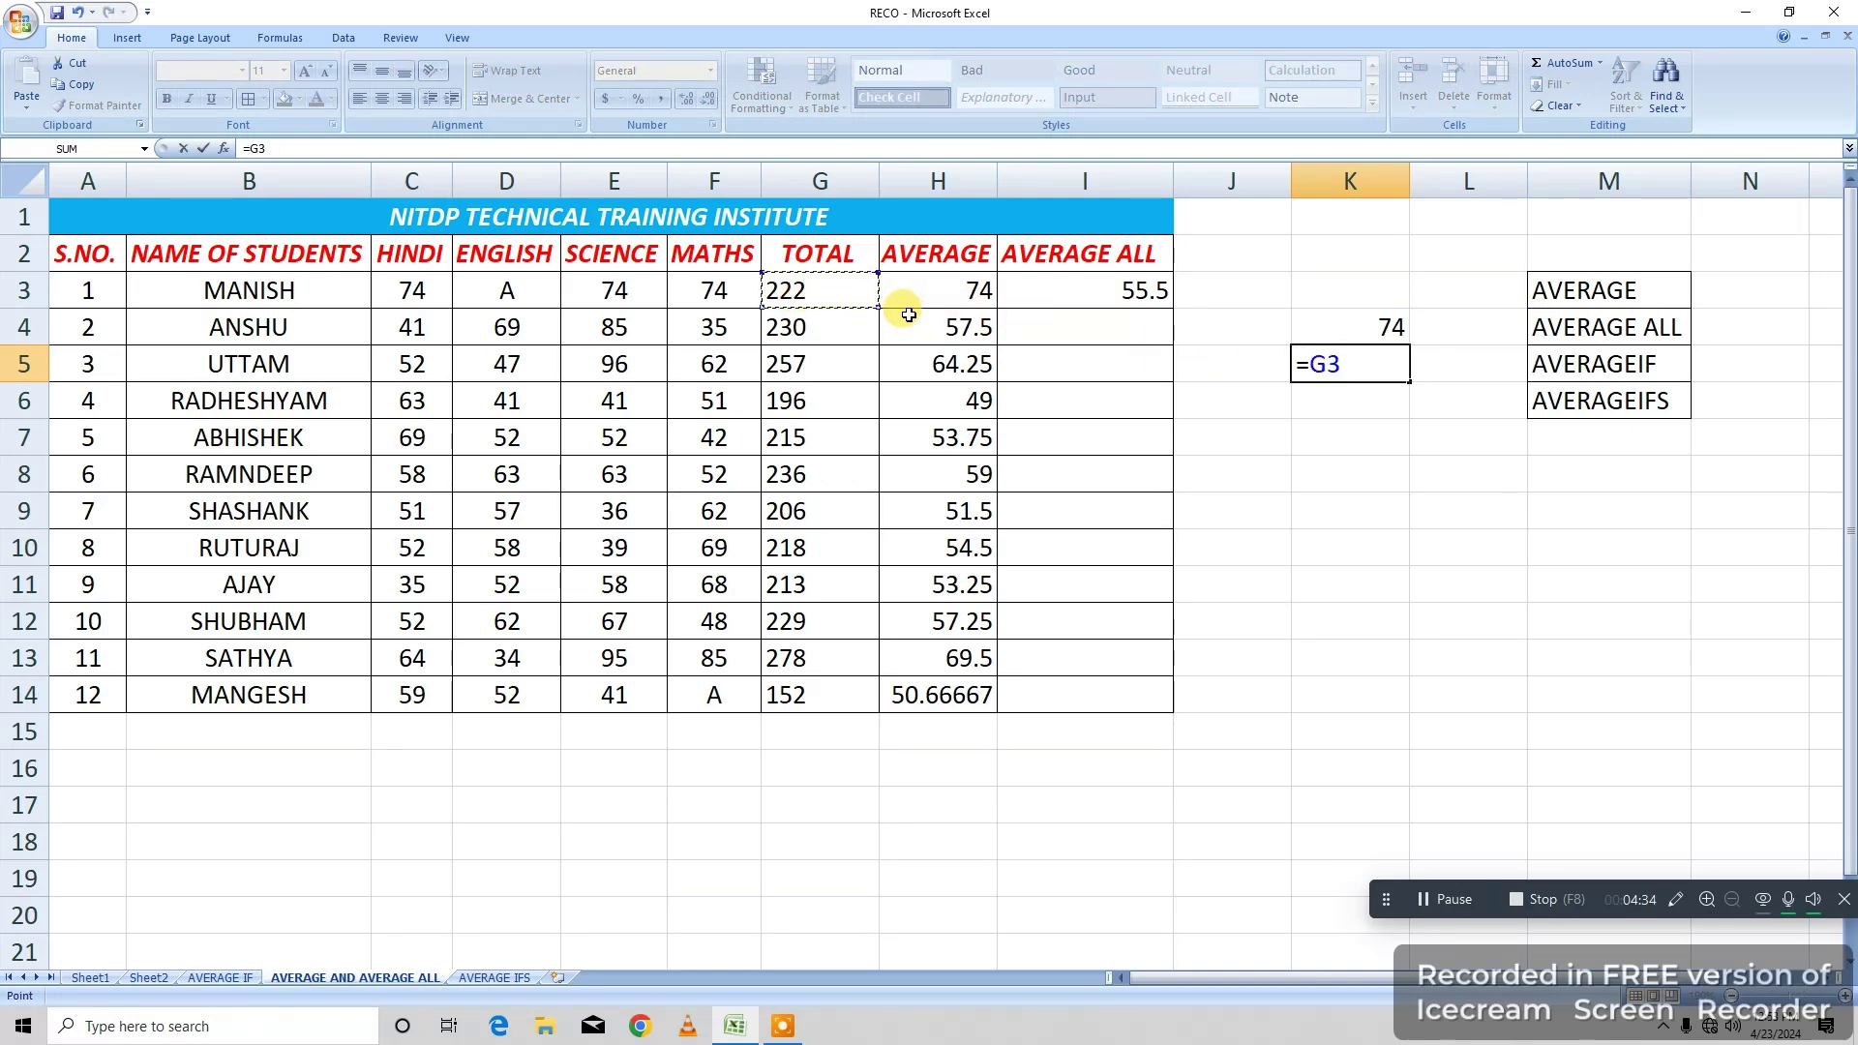
pyautogui.write('/4')
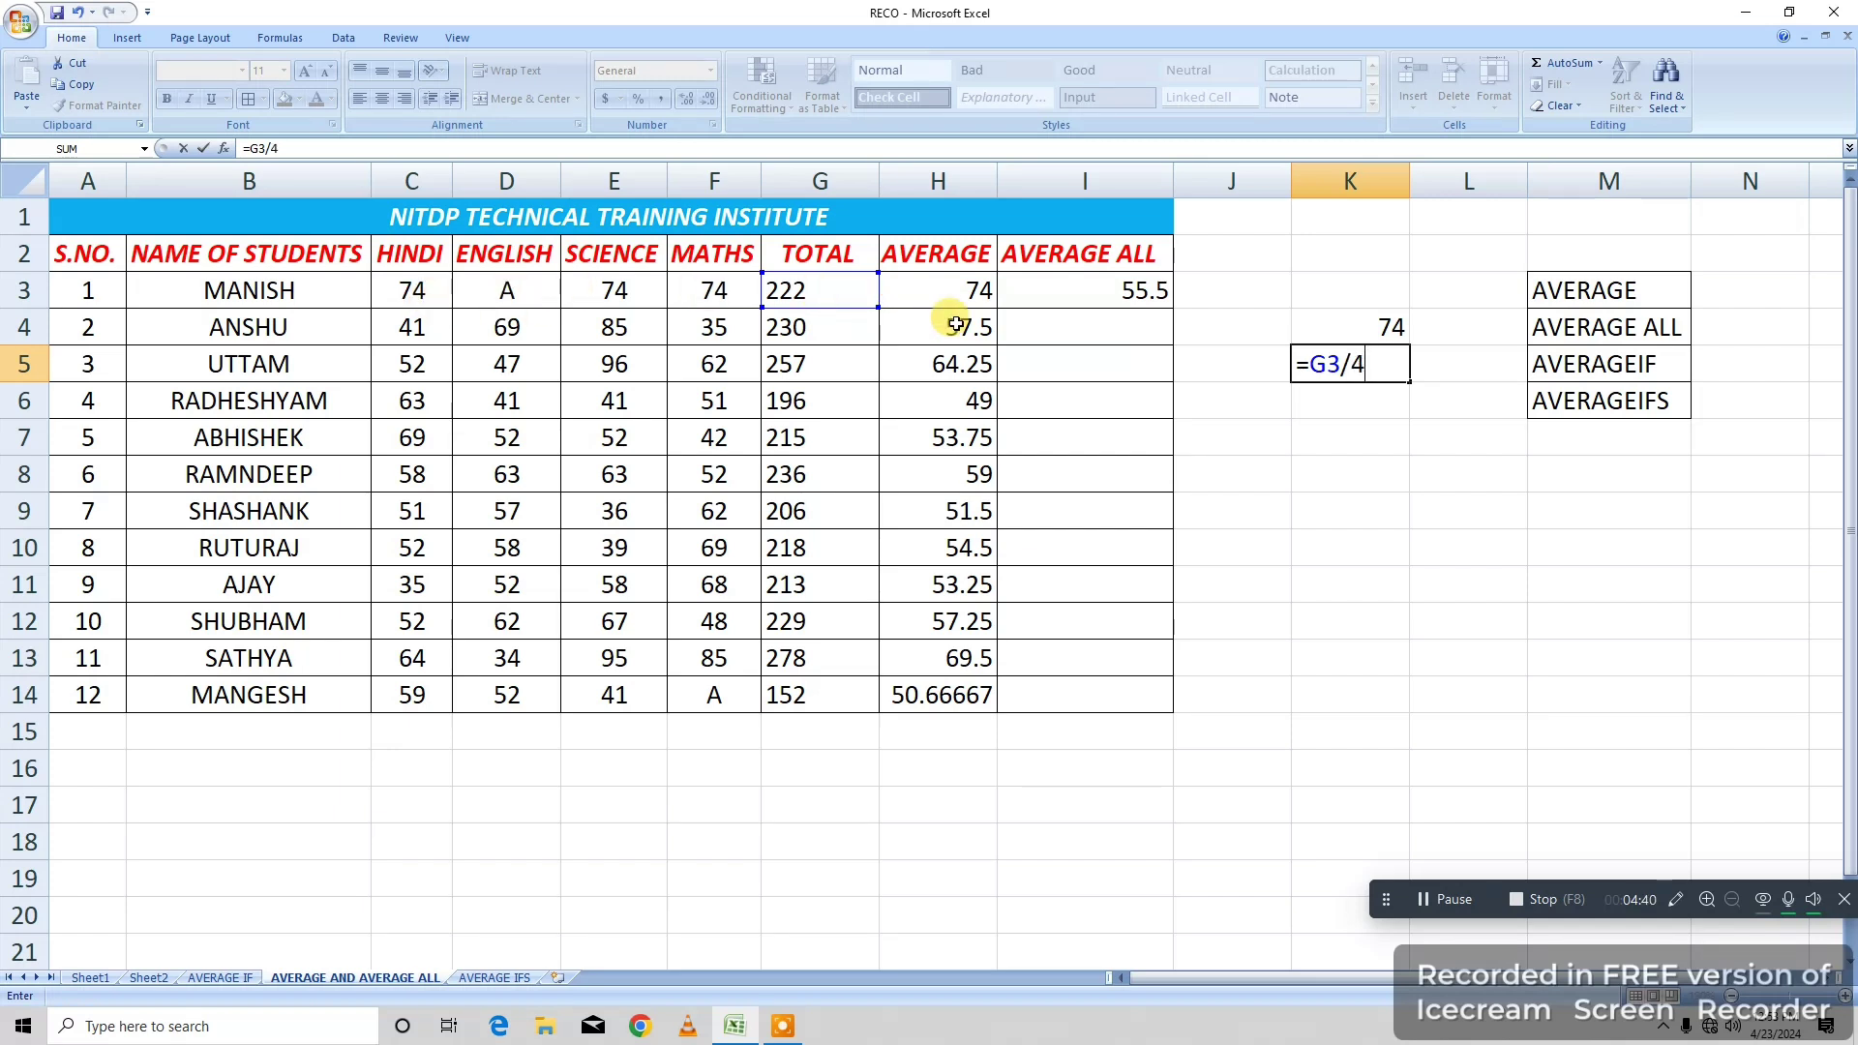
pyautogui.press('Return')
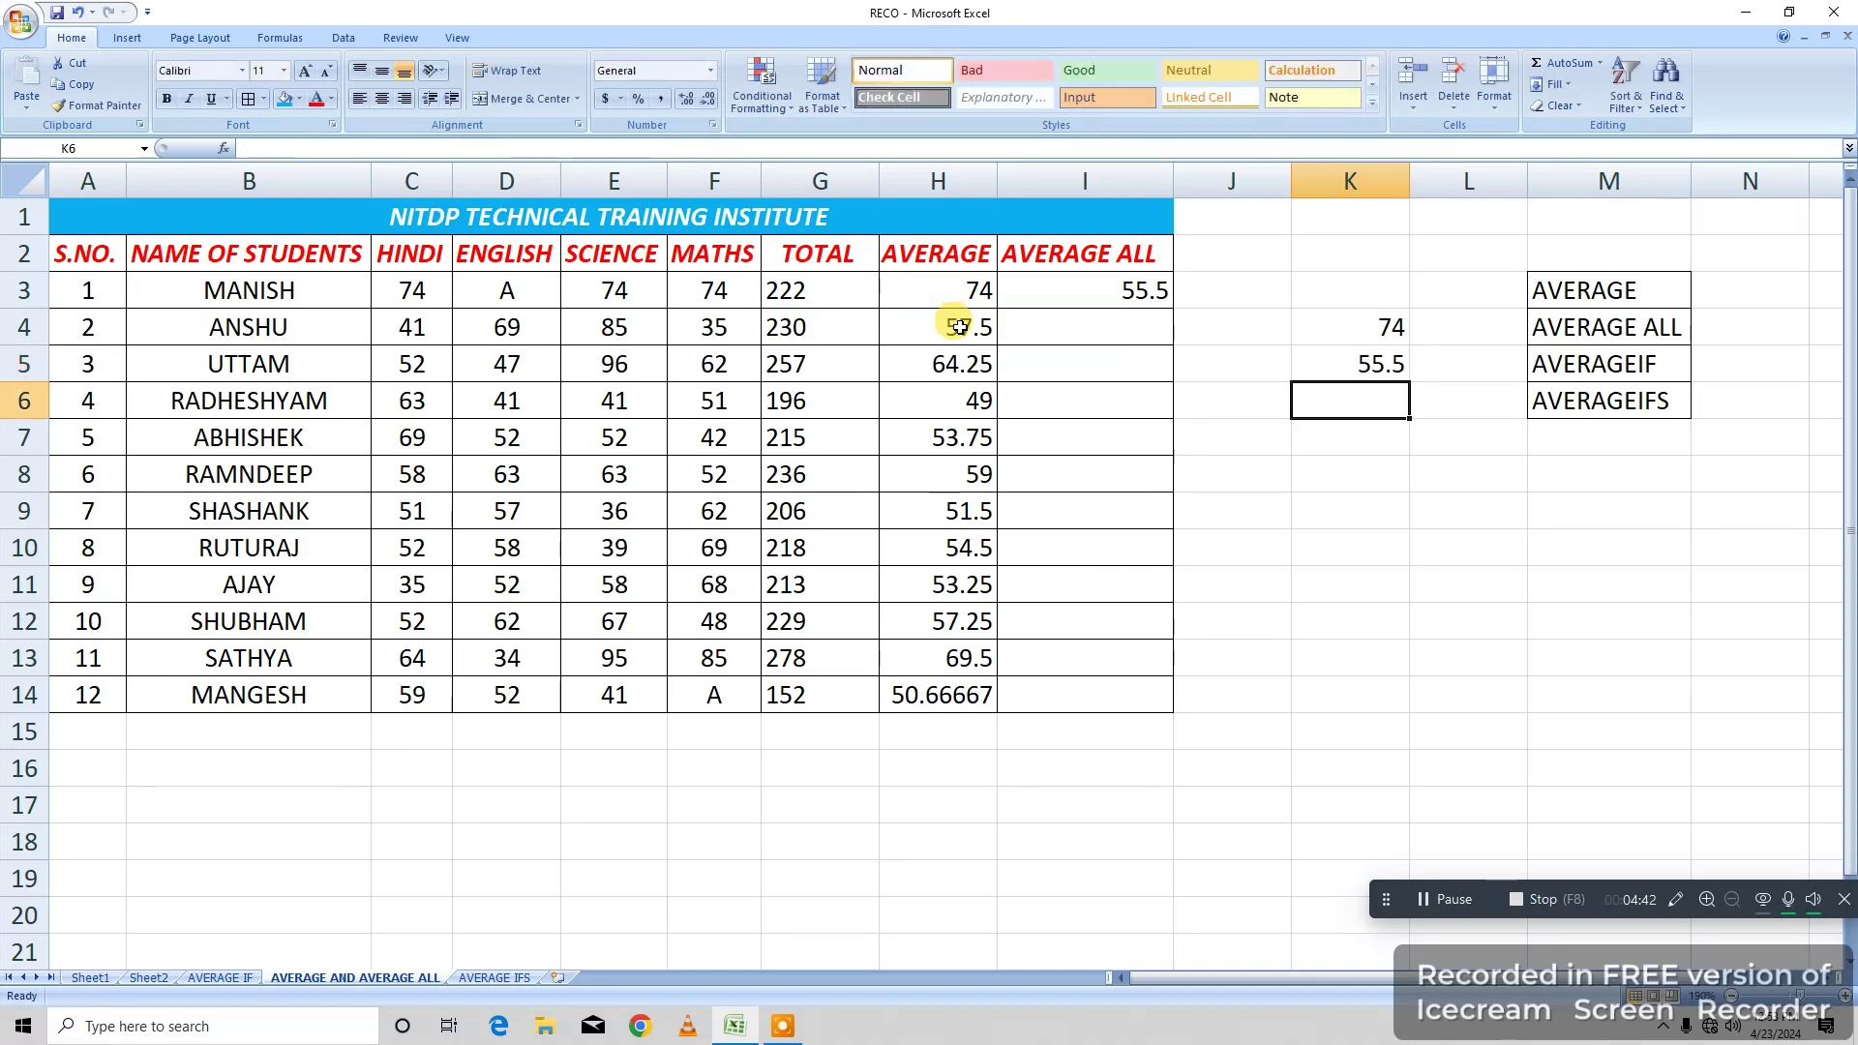
pyautogui.click(1389, 372)
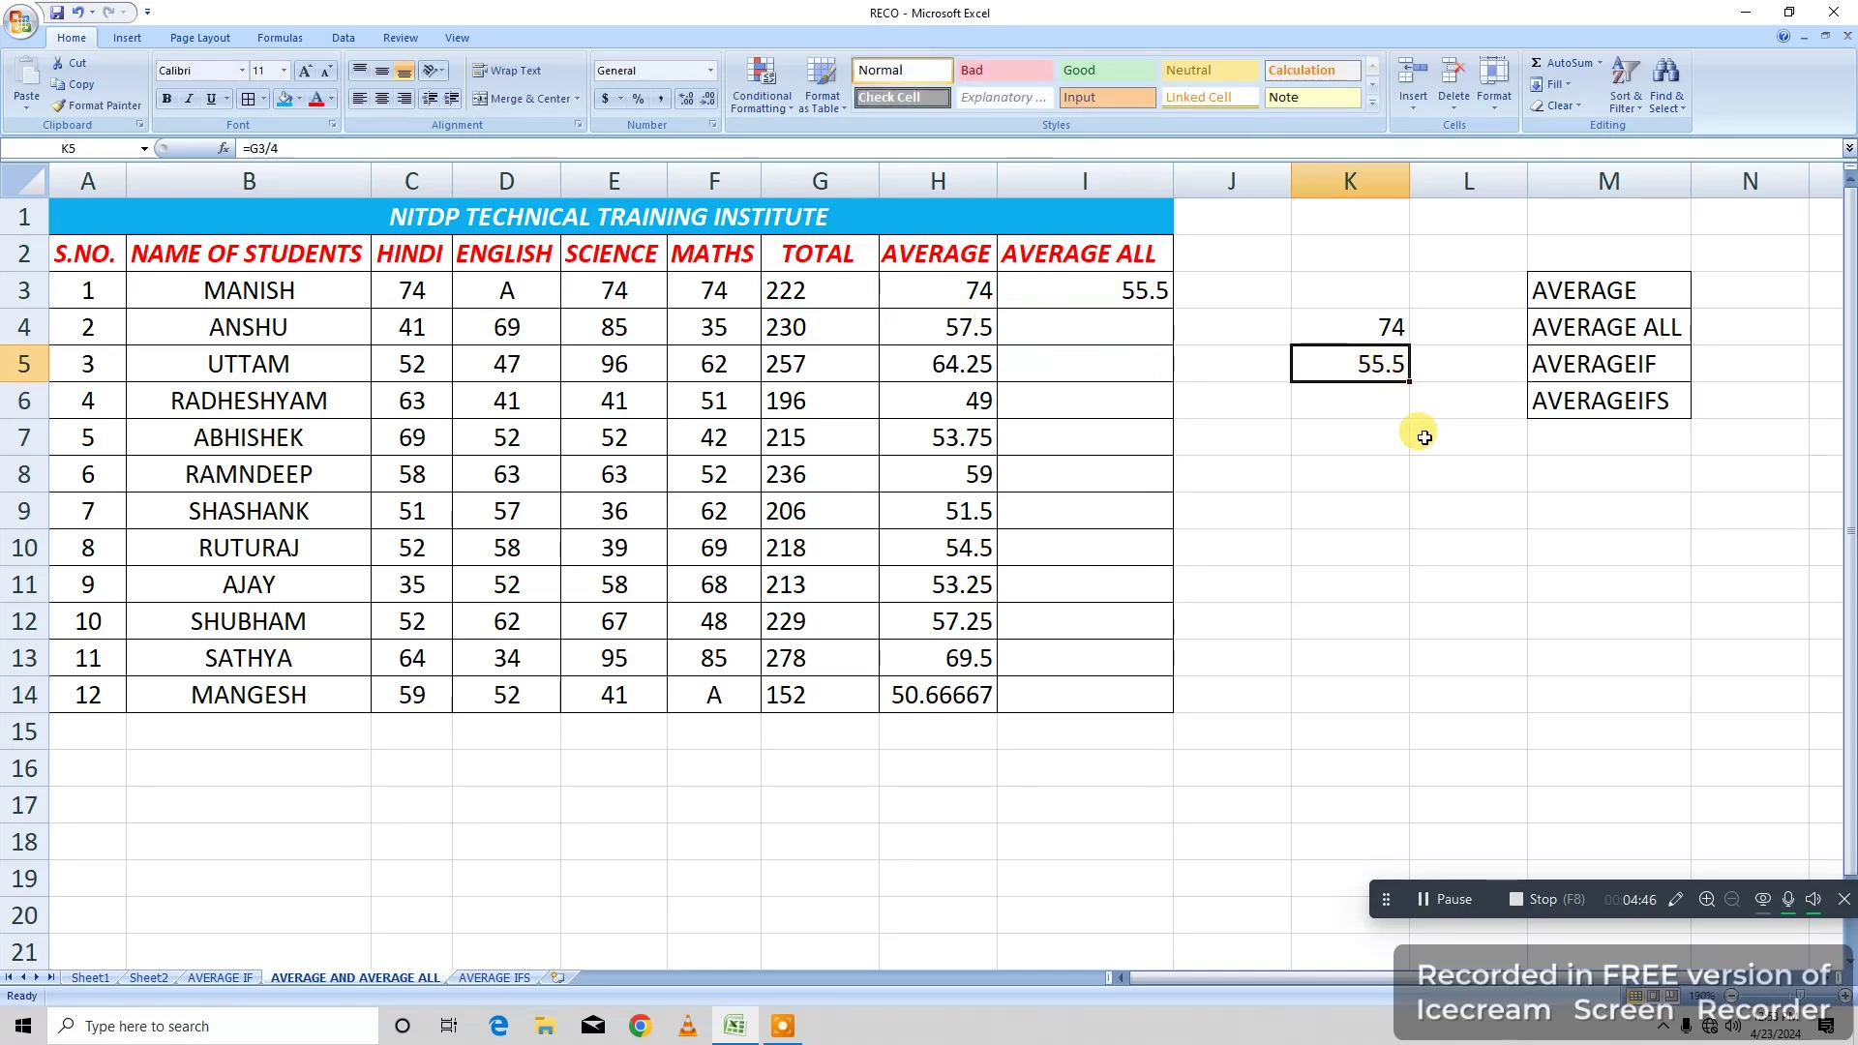
# Compare the manual averages in K4 and K5 with the first student's marks in C3, E3, F3 and the text entry in D3.
pyautogui.click(1345, 329)
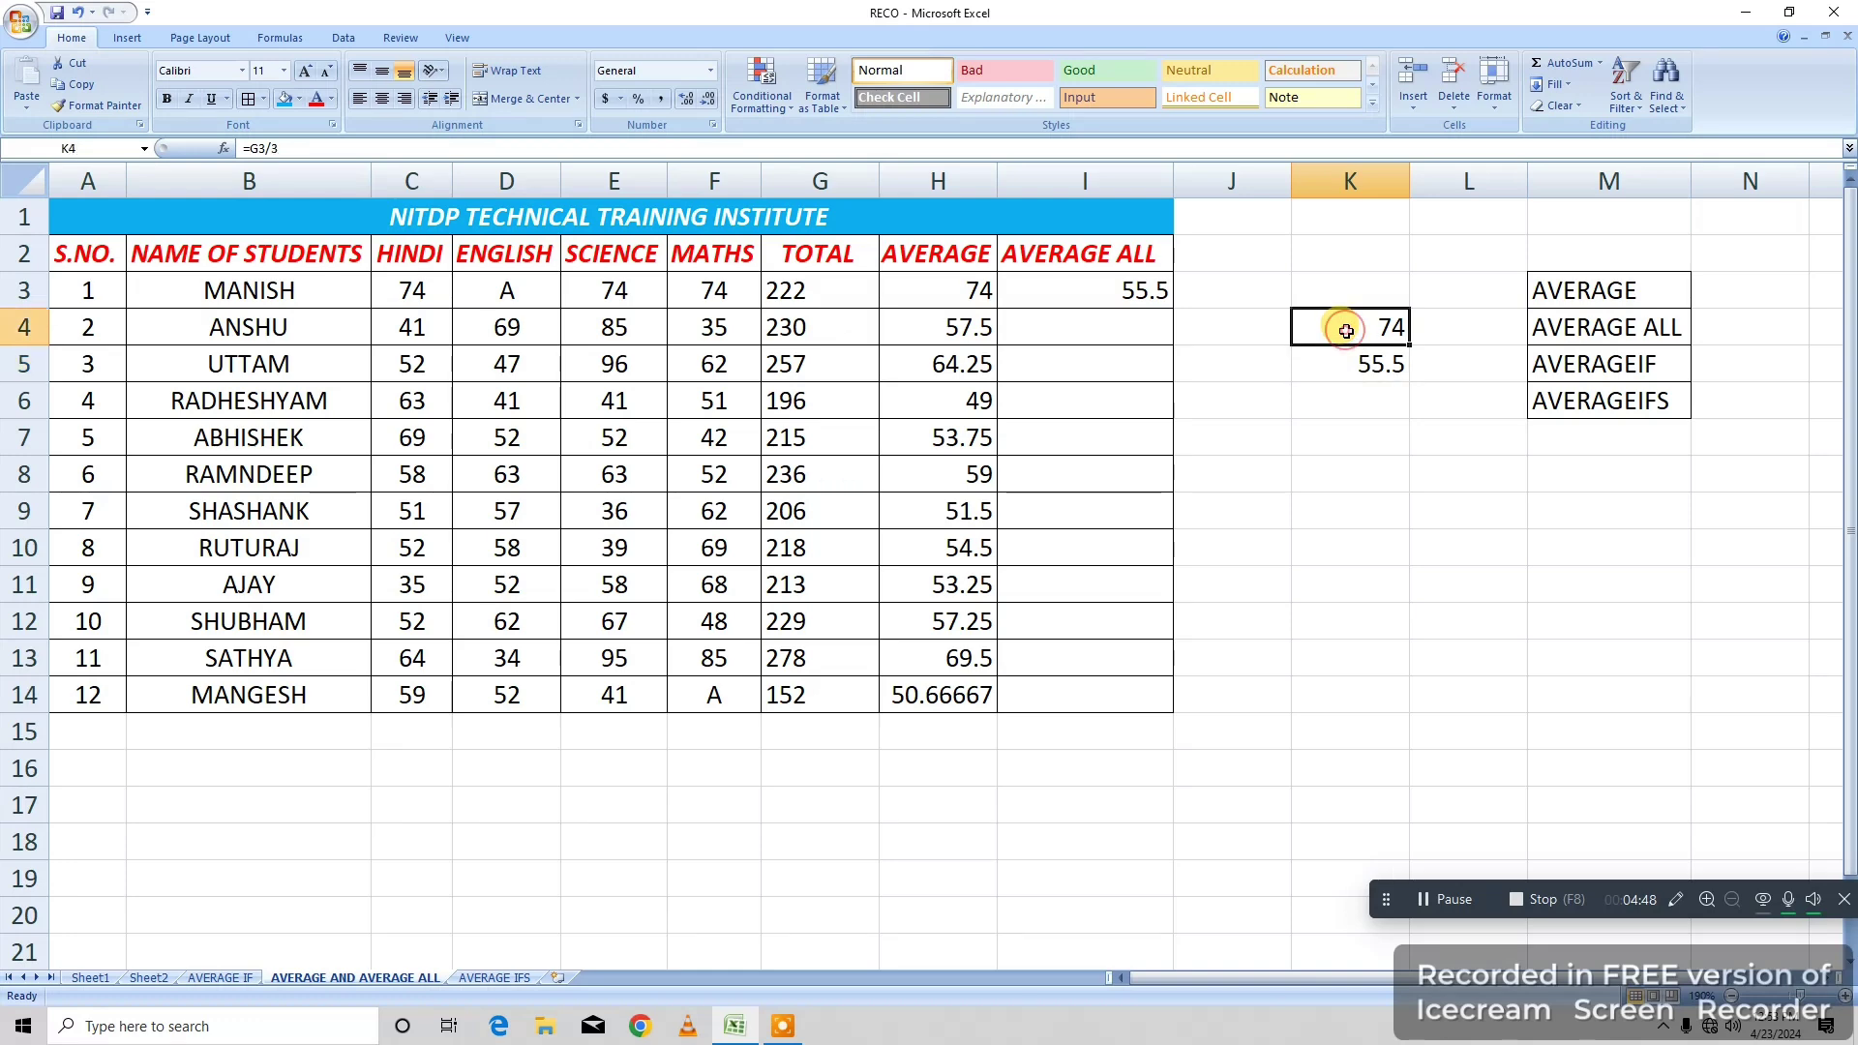
pyautogui.click(418, 291)
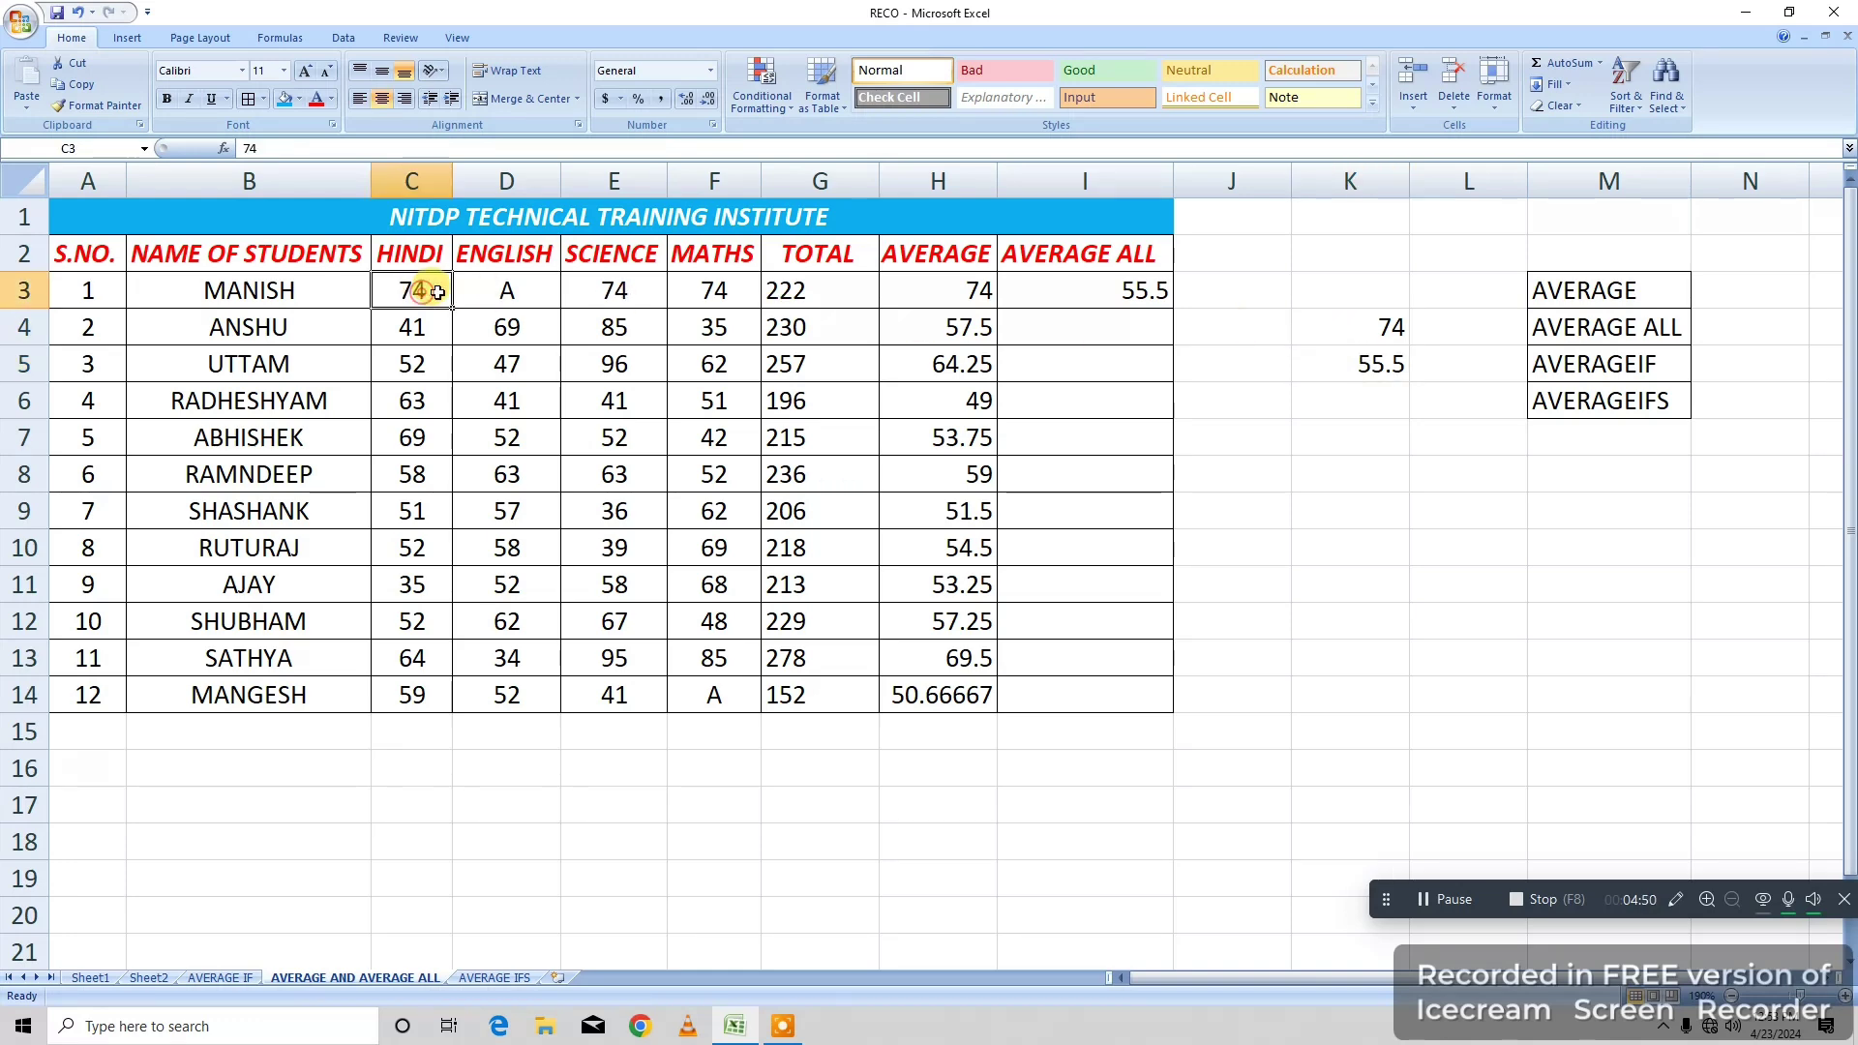
pyautogui.click(616, 294)
pyautogui.click(707, 292)
pyautogui.click(1374, 329)
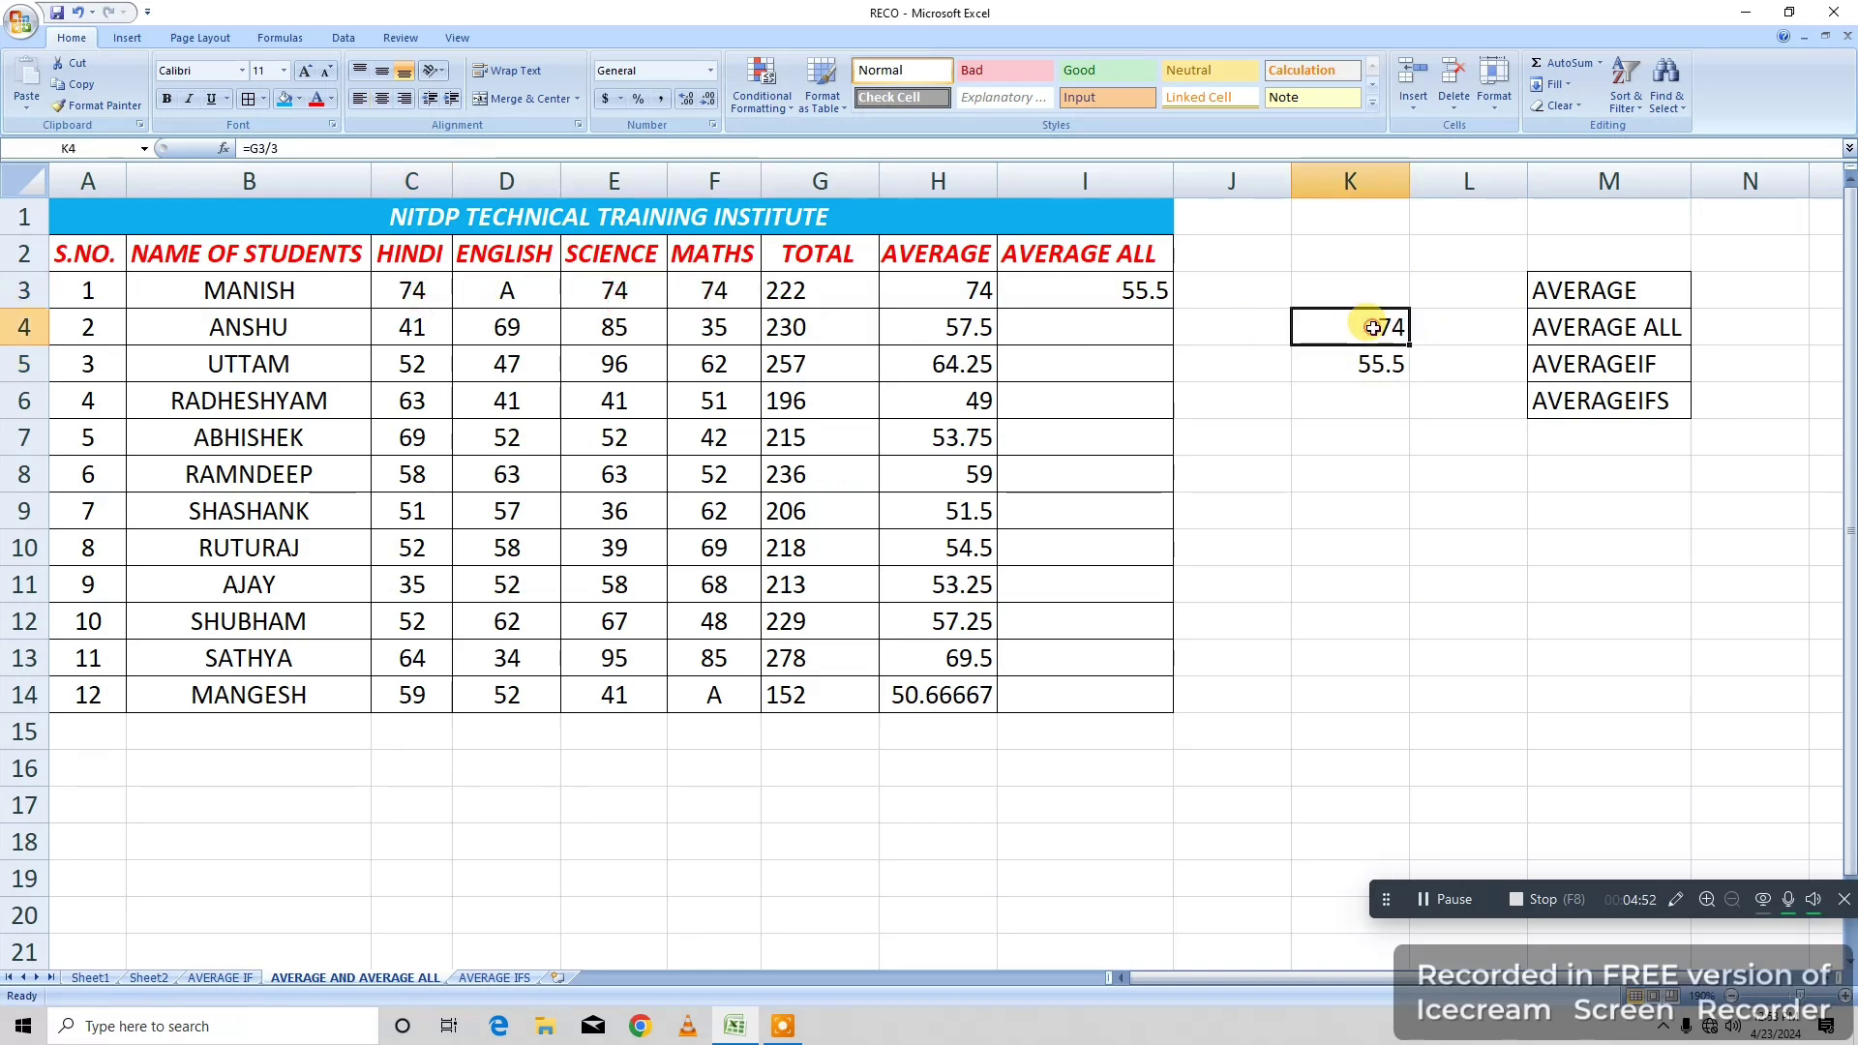
pyautogui.click(1365, 365)
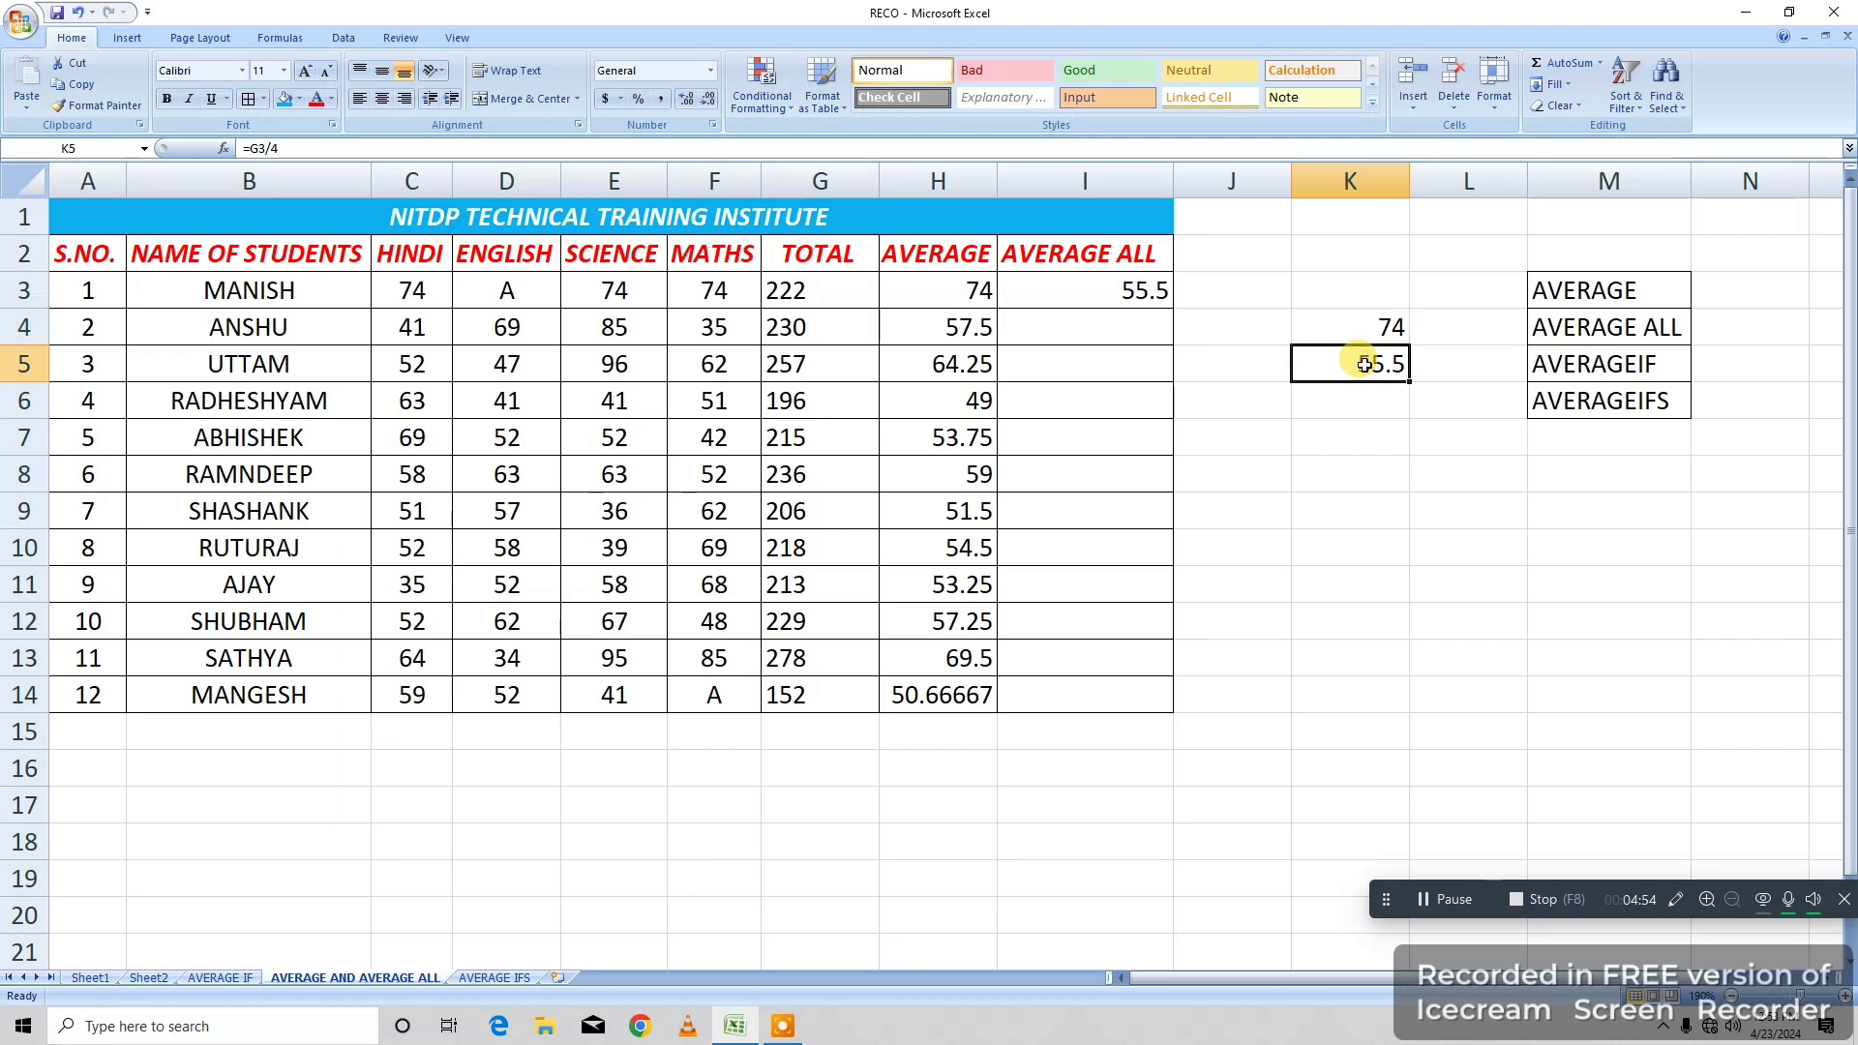
pyautogui.click(524, 293)
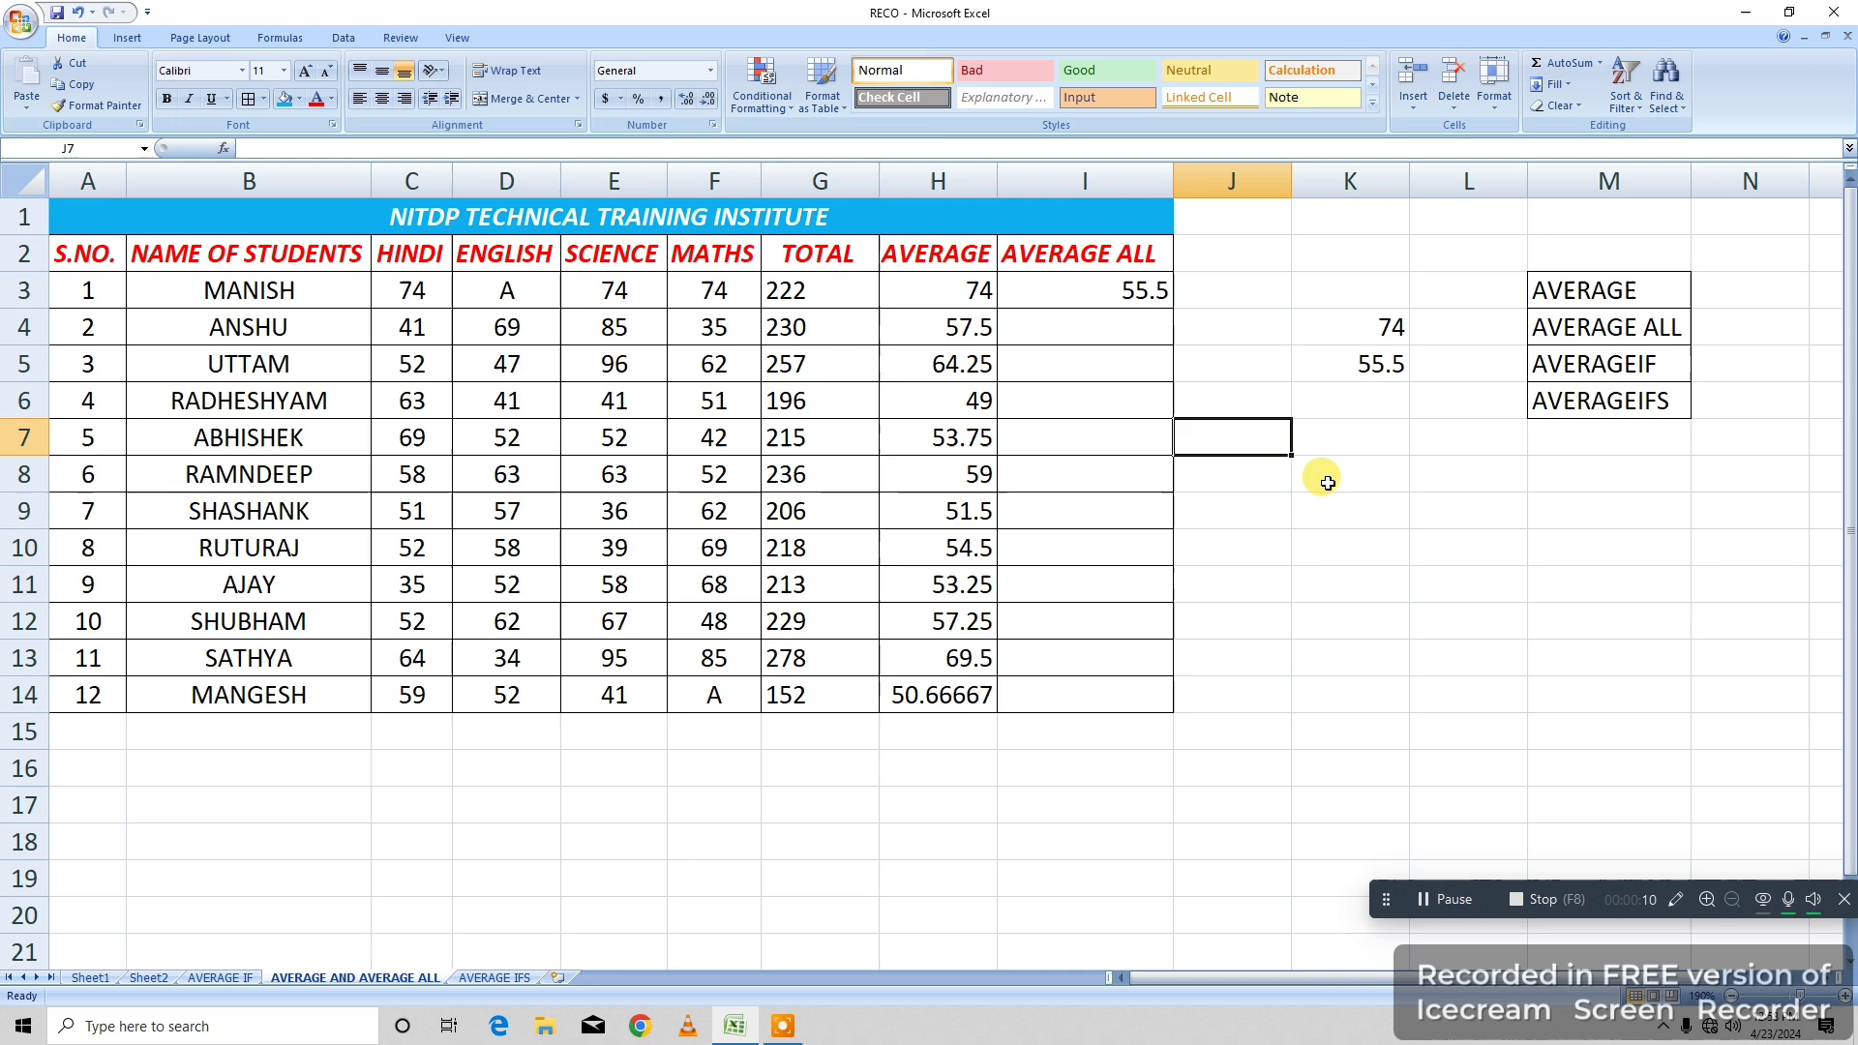
# Enter the labels SUM OF MARKS in K8 and NO.OF SUBJECT in K9.
pyautogui.click(1327, 479)
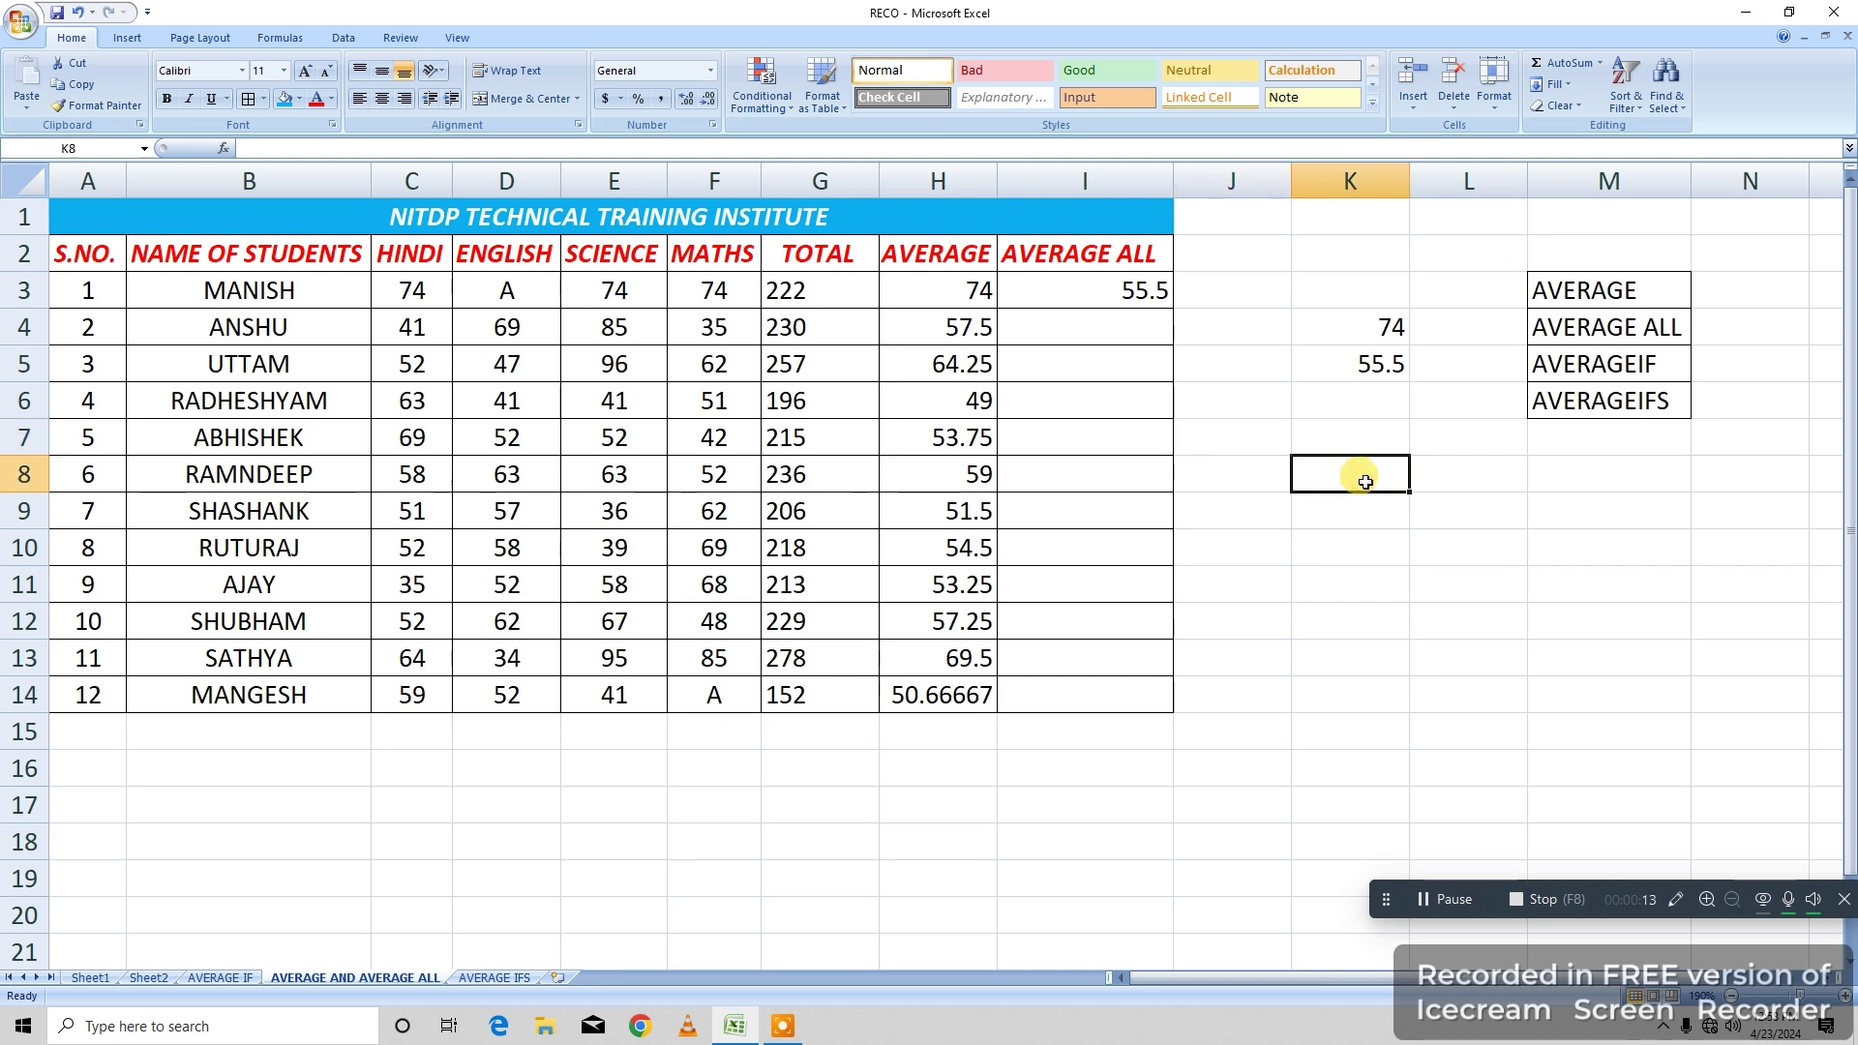
pyautogui.write('SUM')
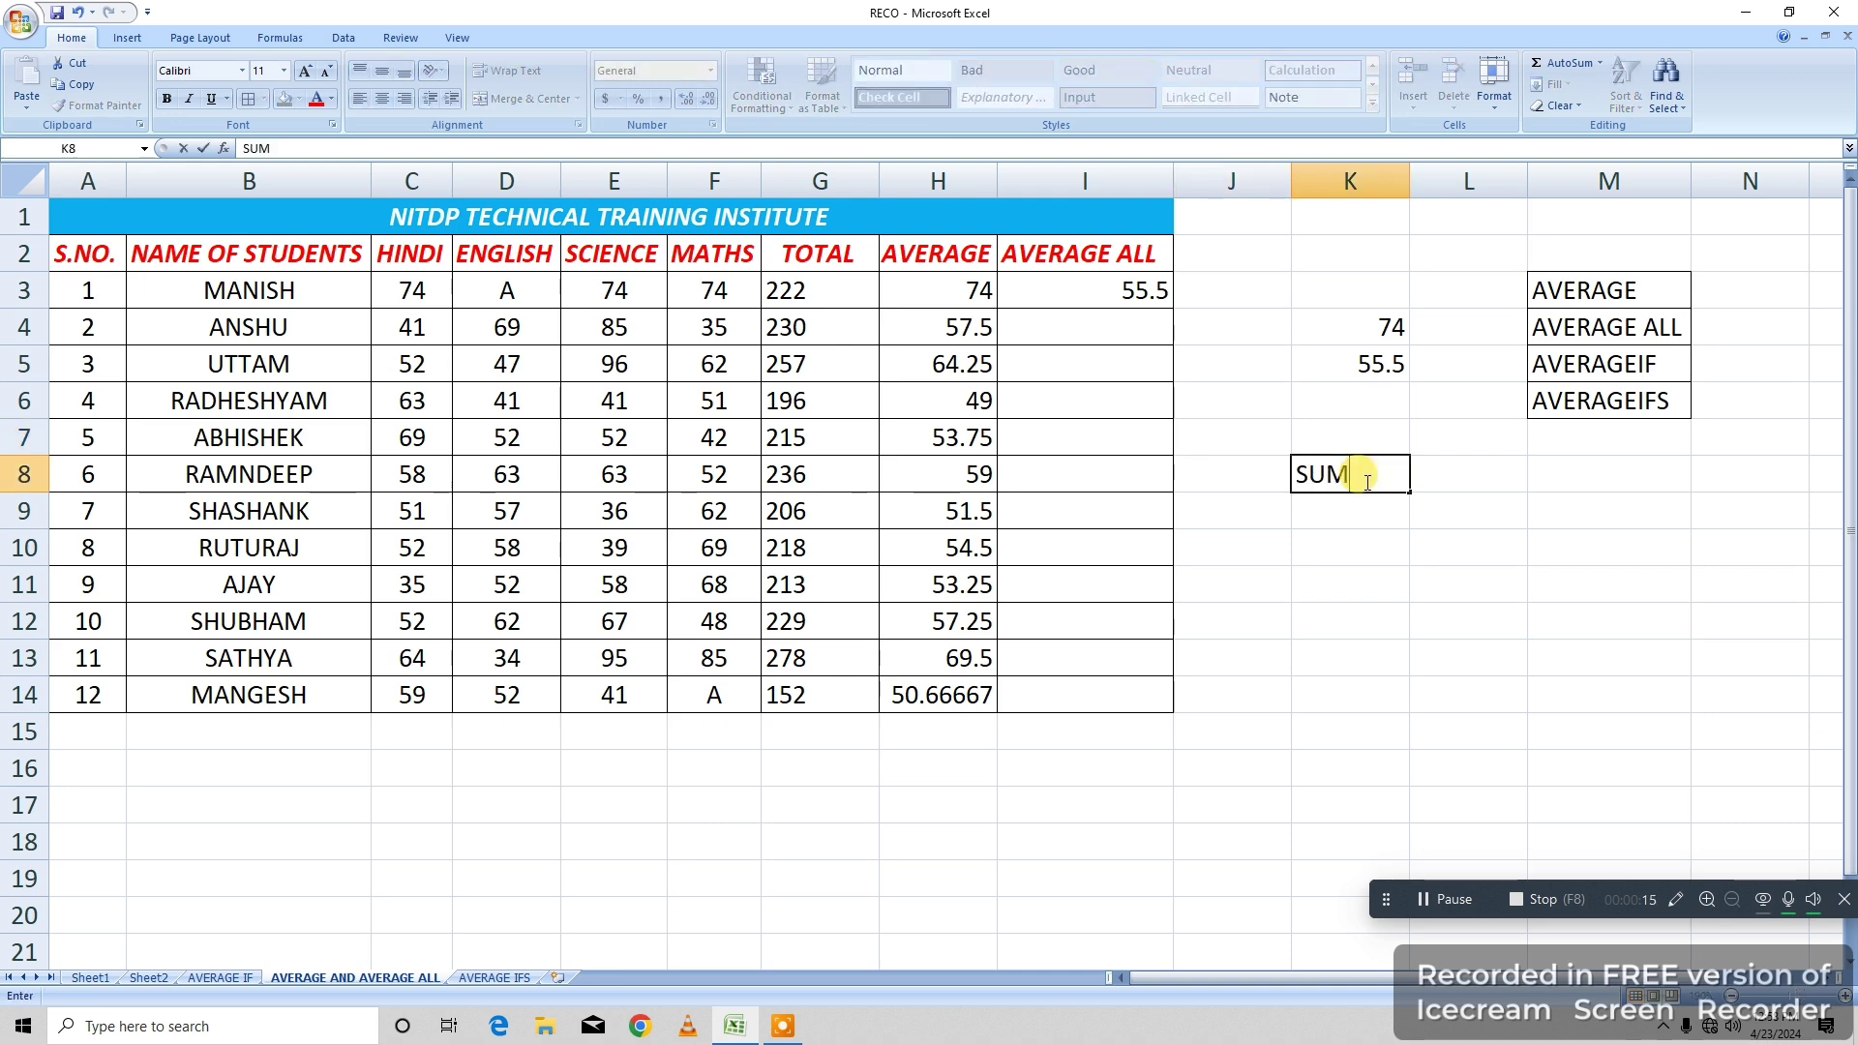
pyautogui.write(' OF MARKS')
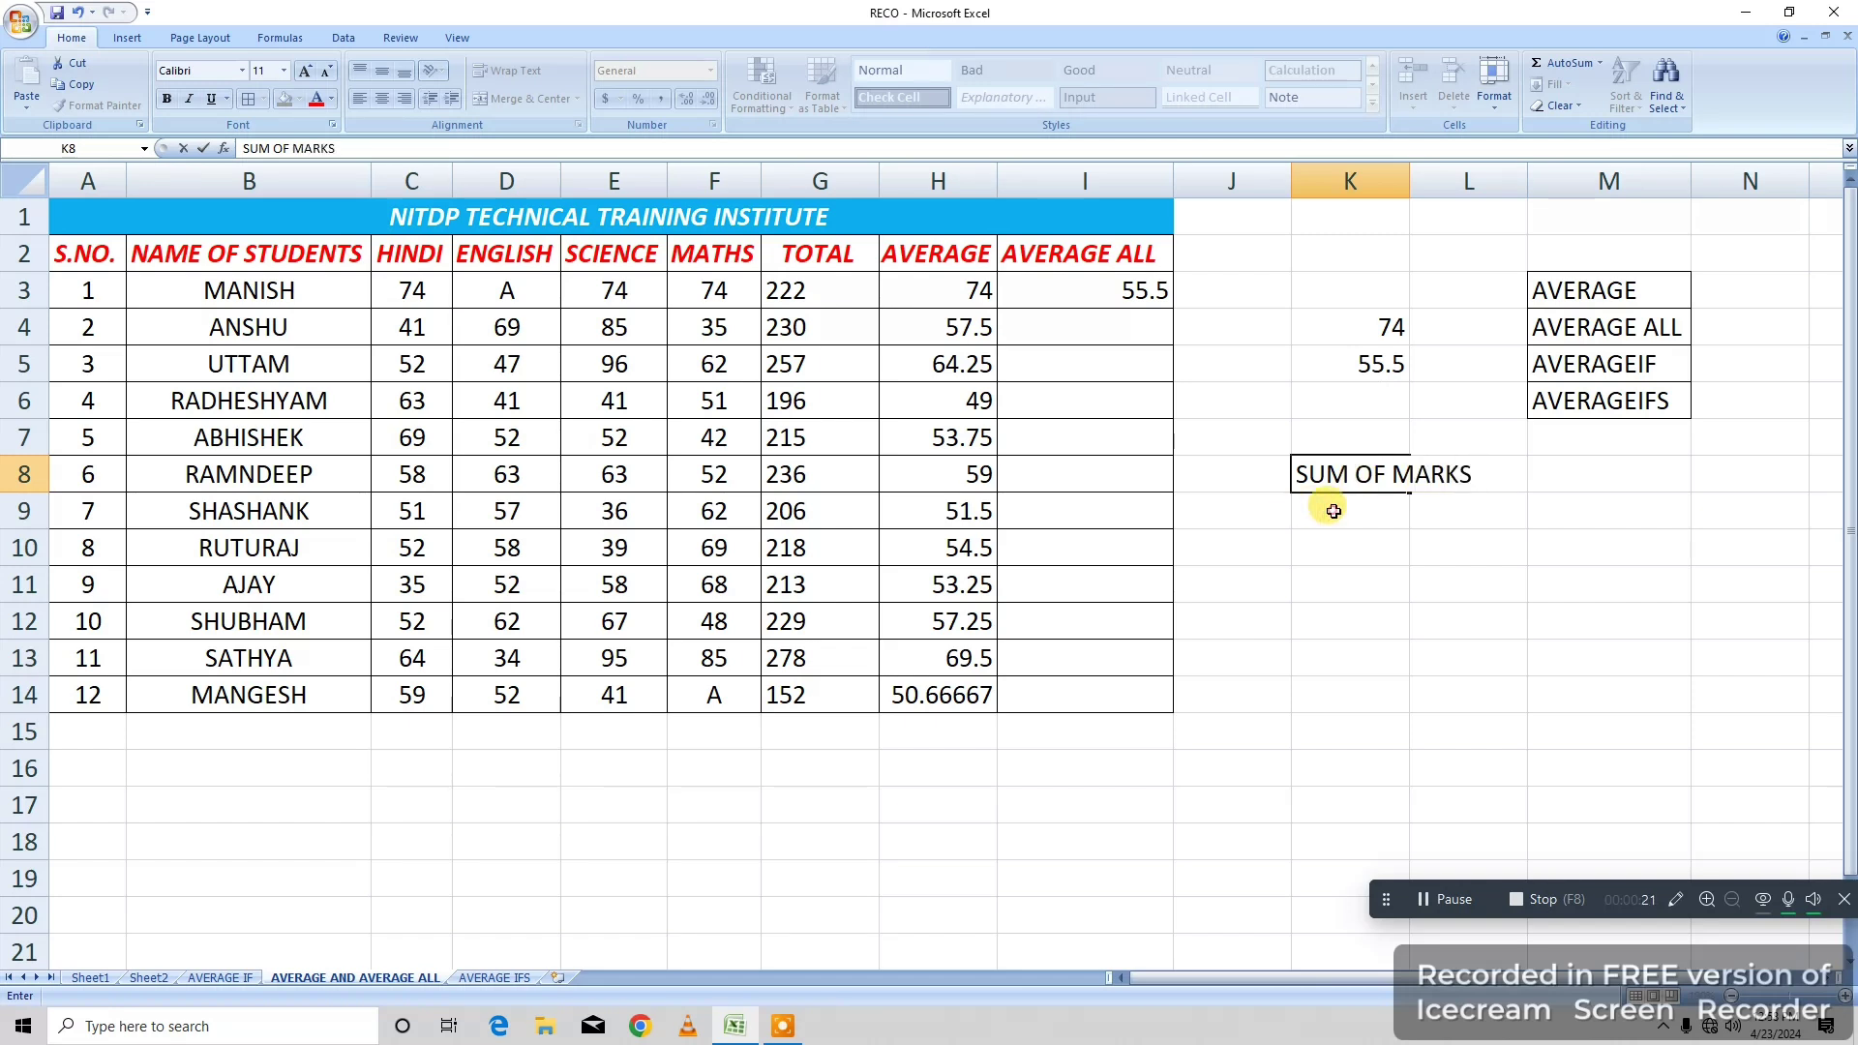
pyautogui.click(1347, 513)
pyautogui.write('NO')
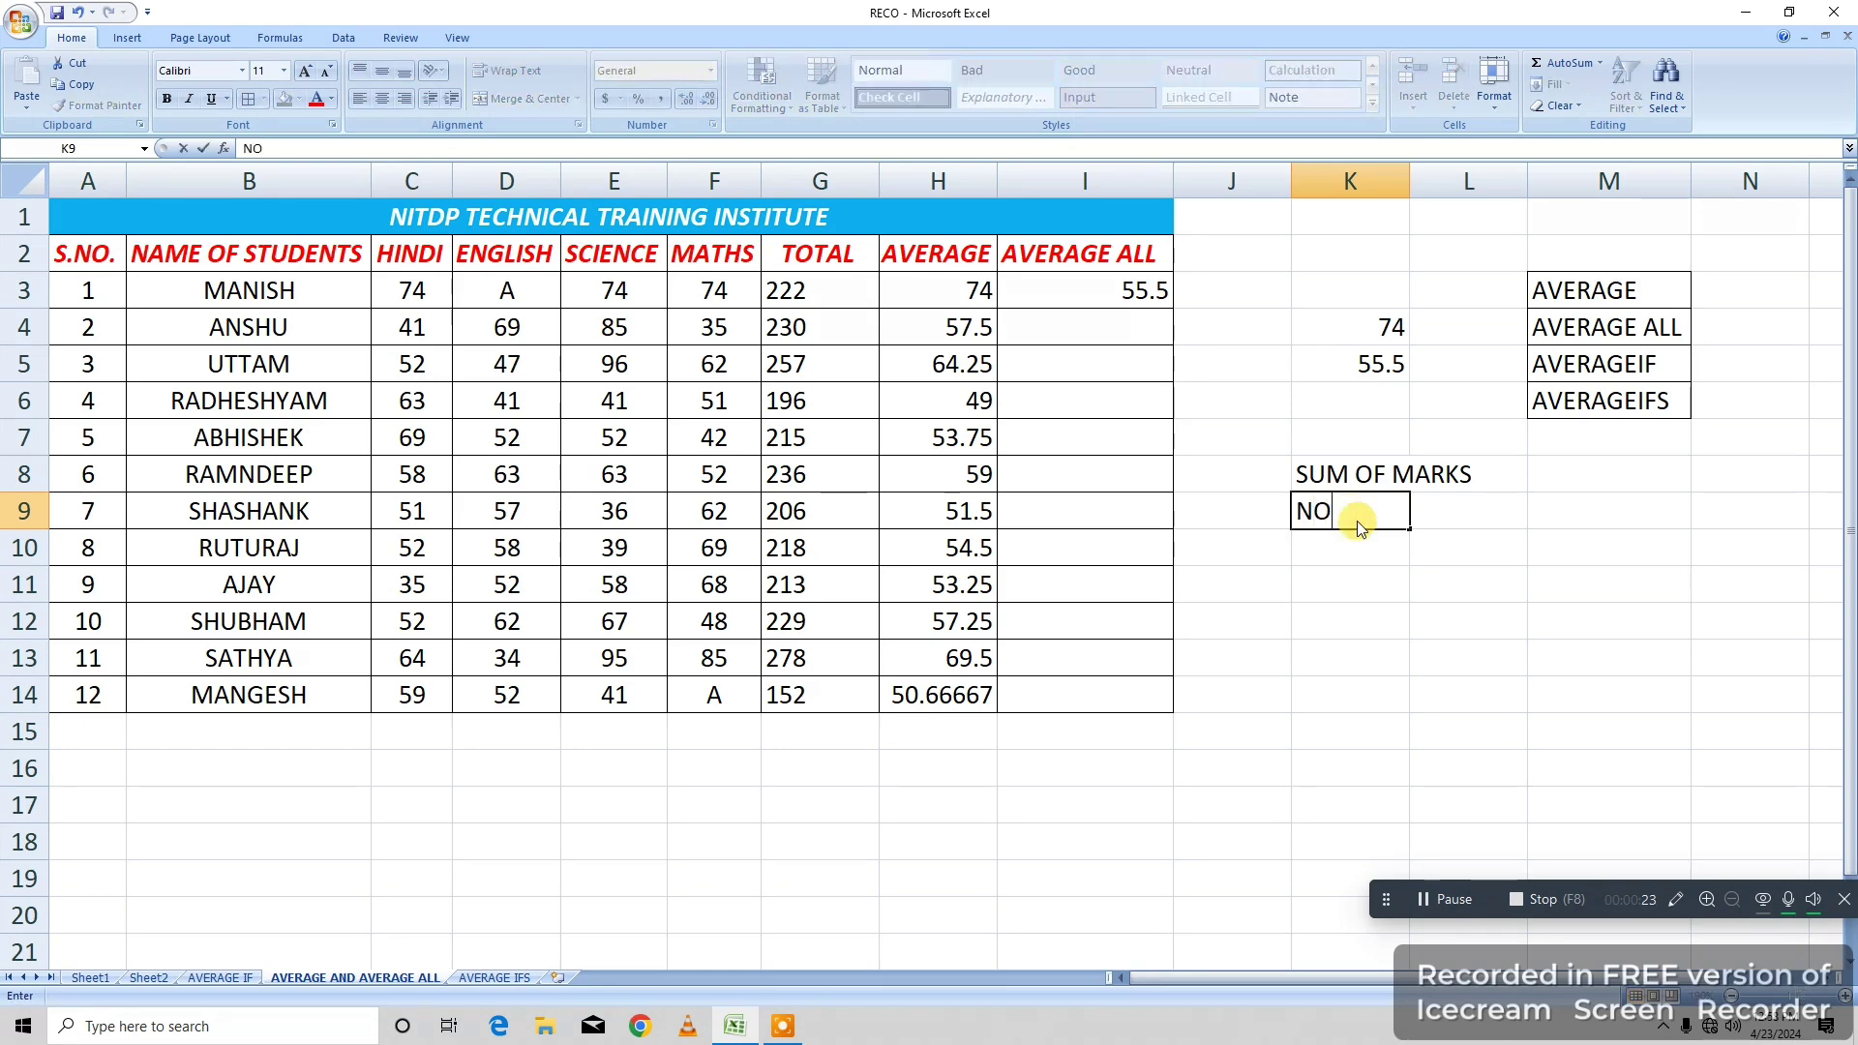
pyautogui.write('.OF S')
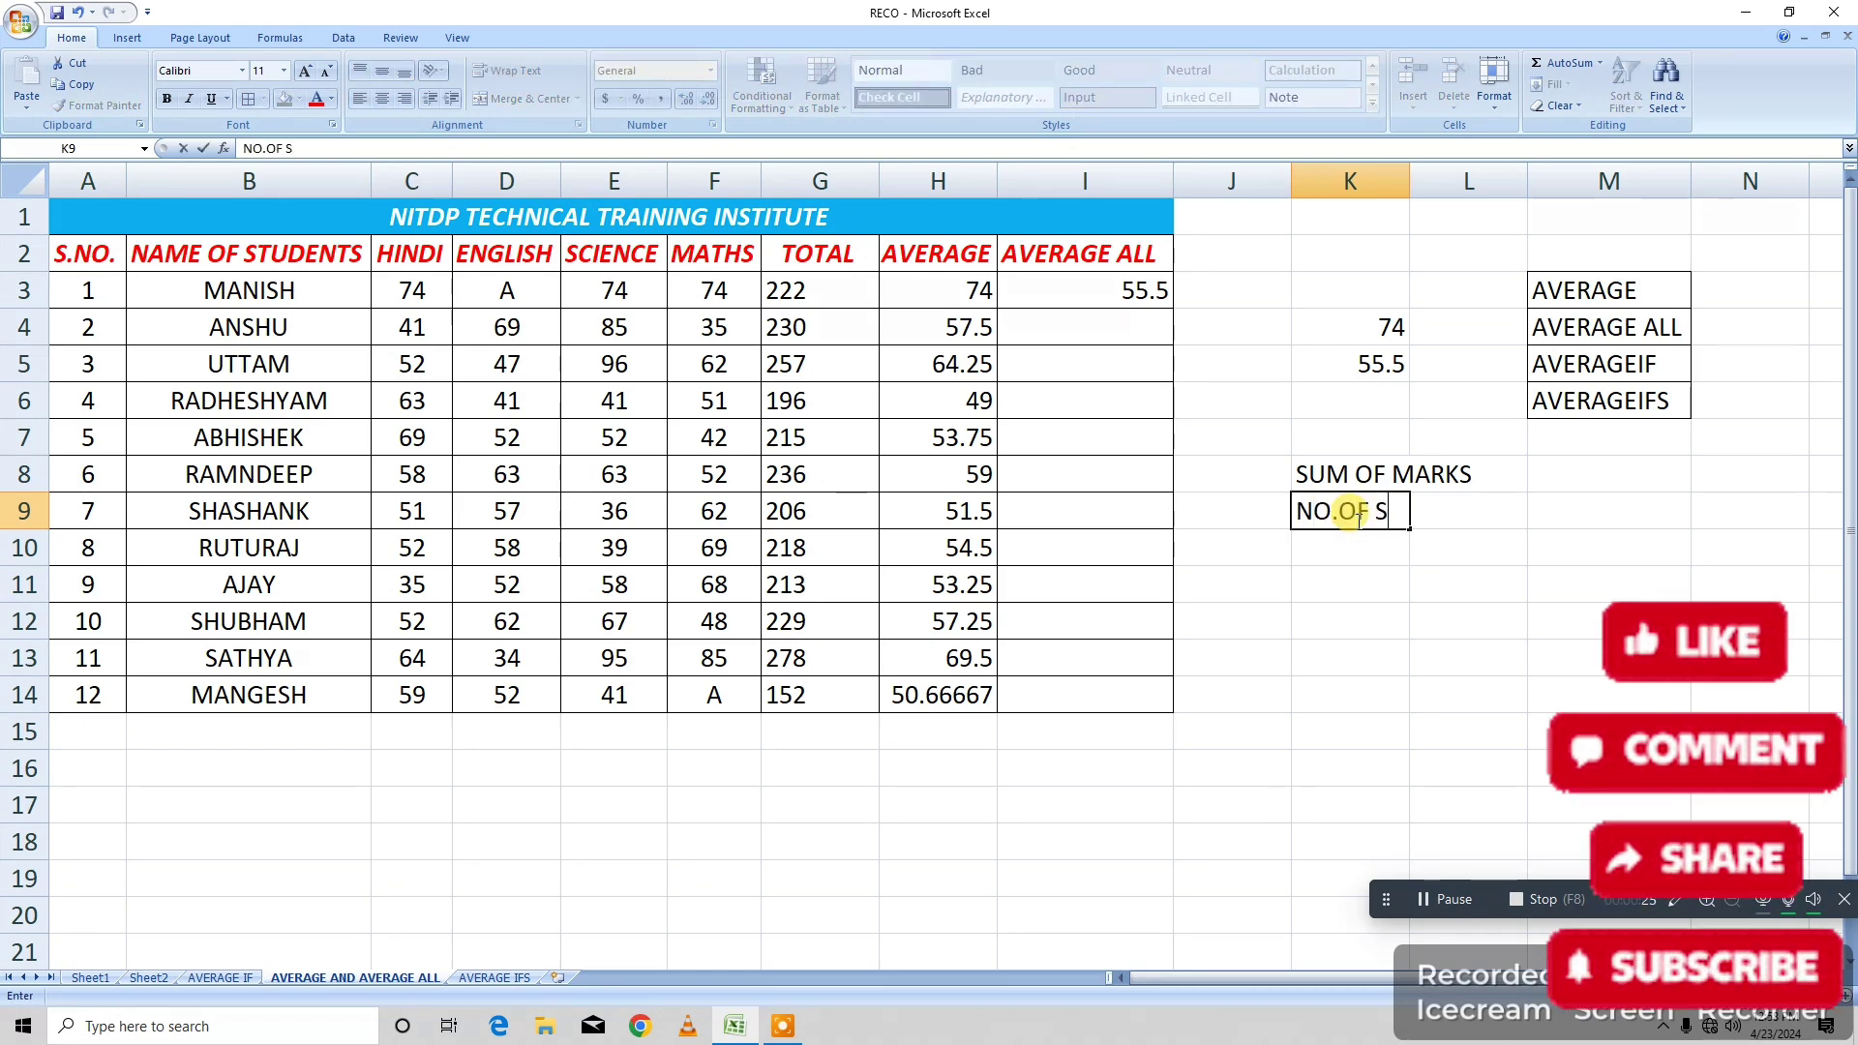
pyautogui.write('UBJEC')
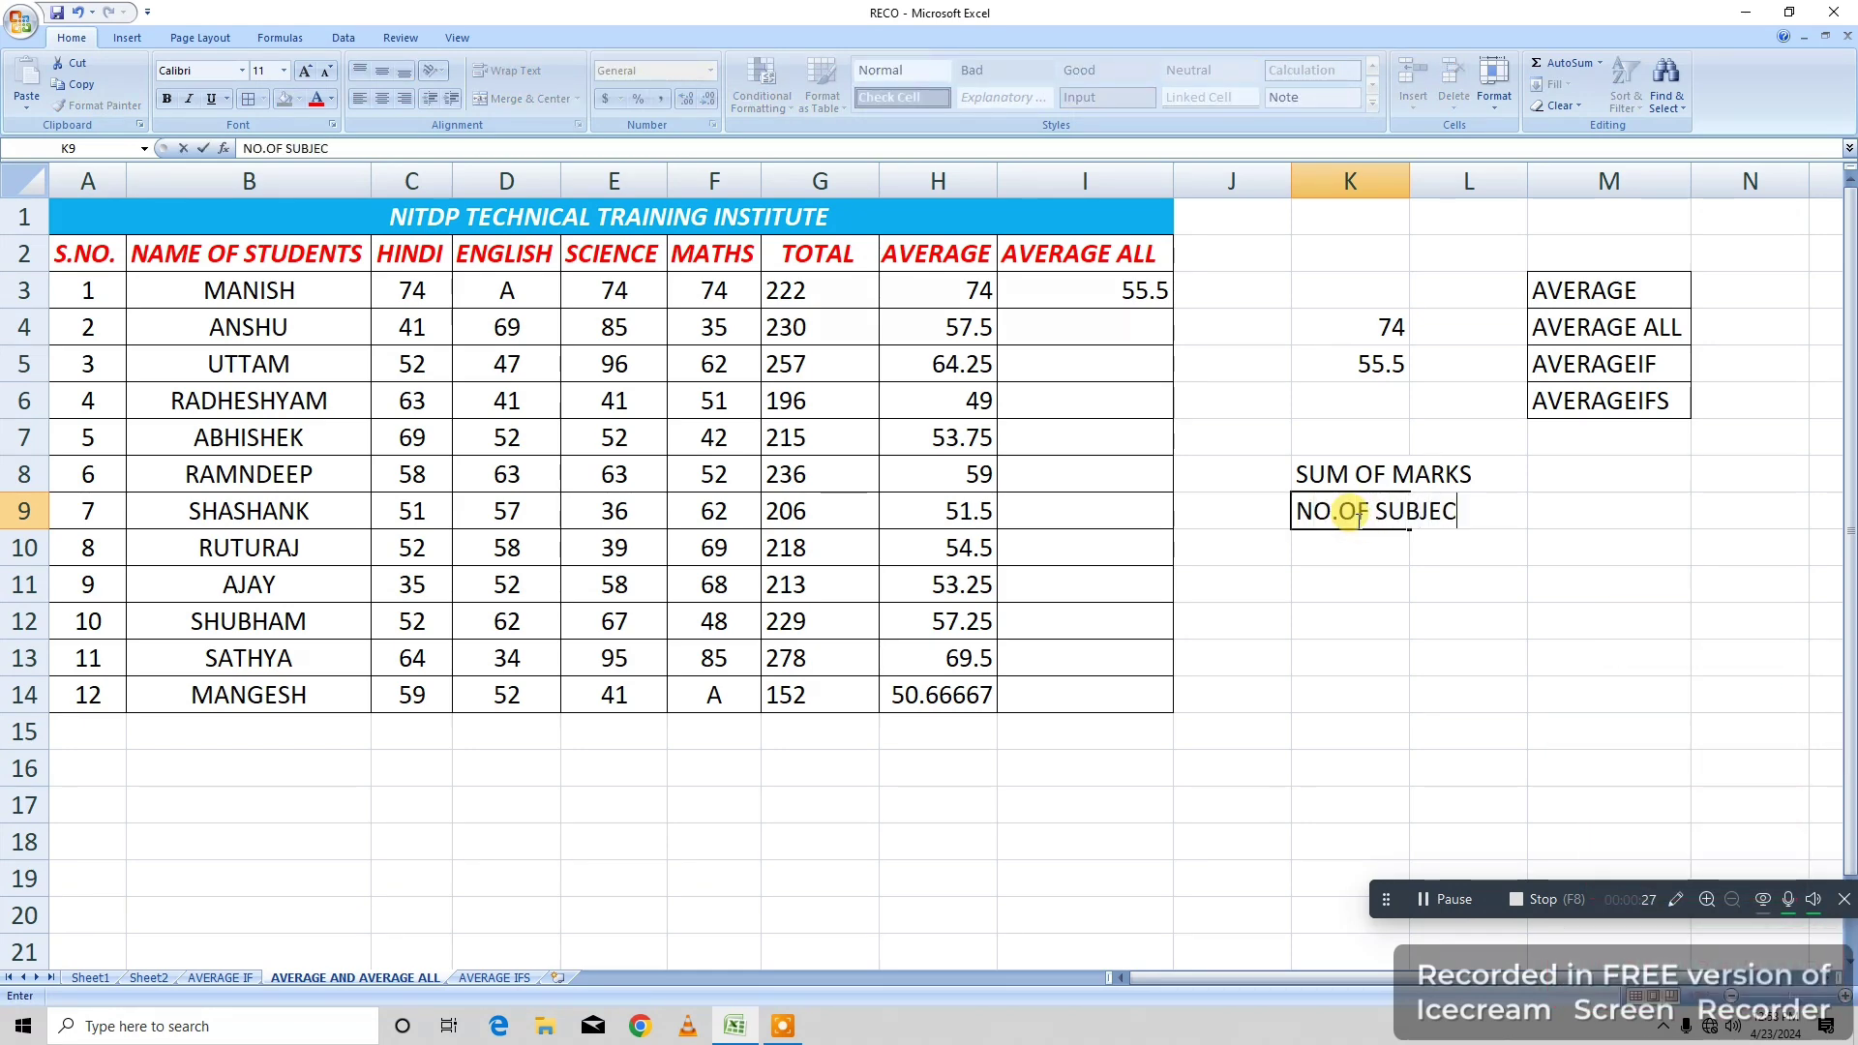
pyautogui.write('T')
pyautogui.click(1463, 621)
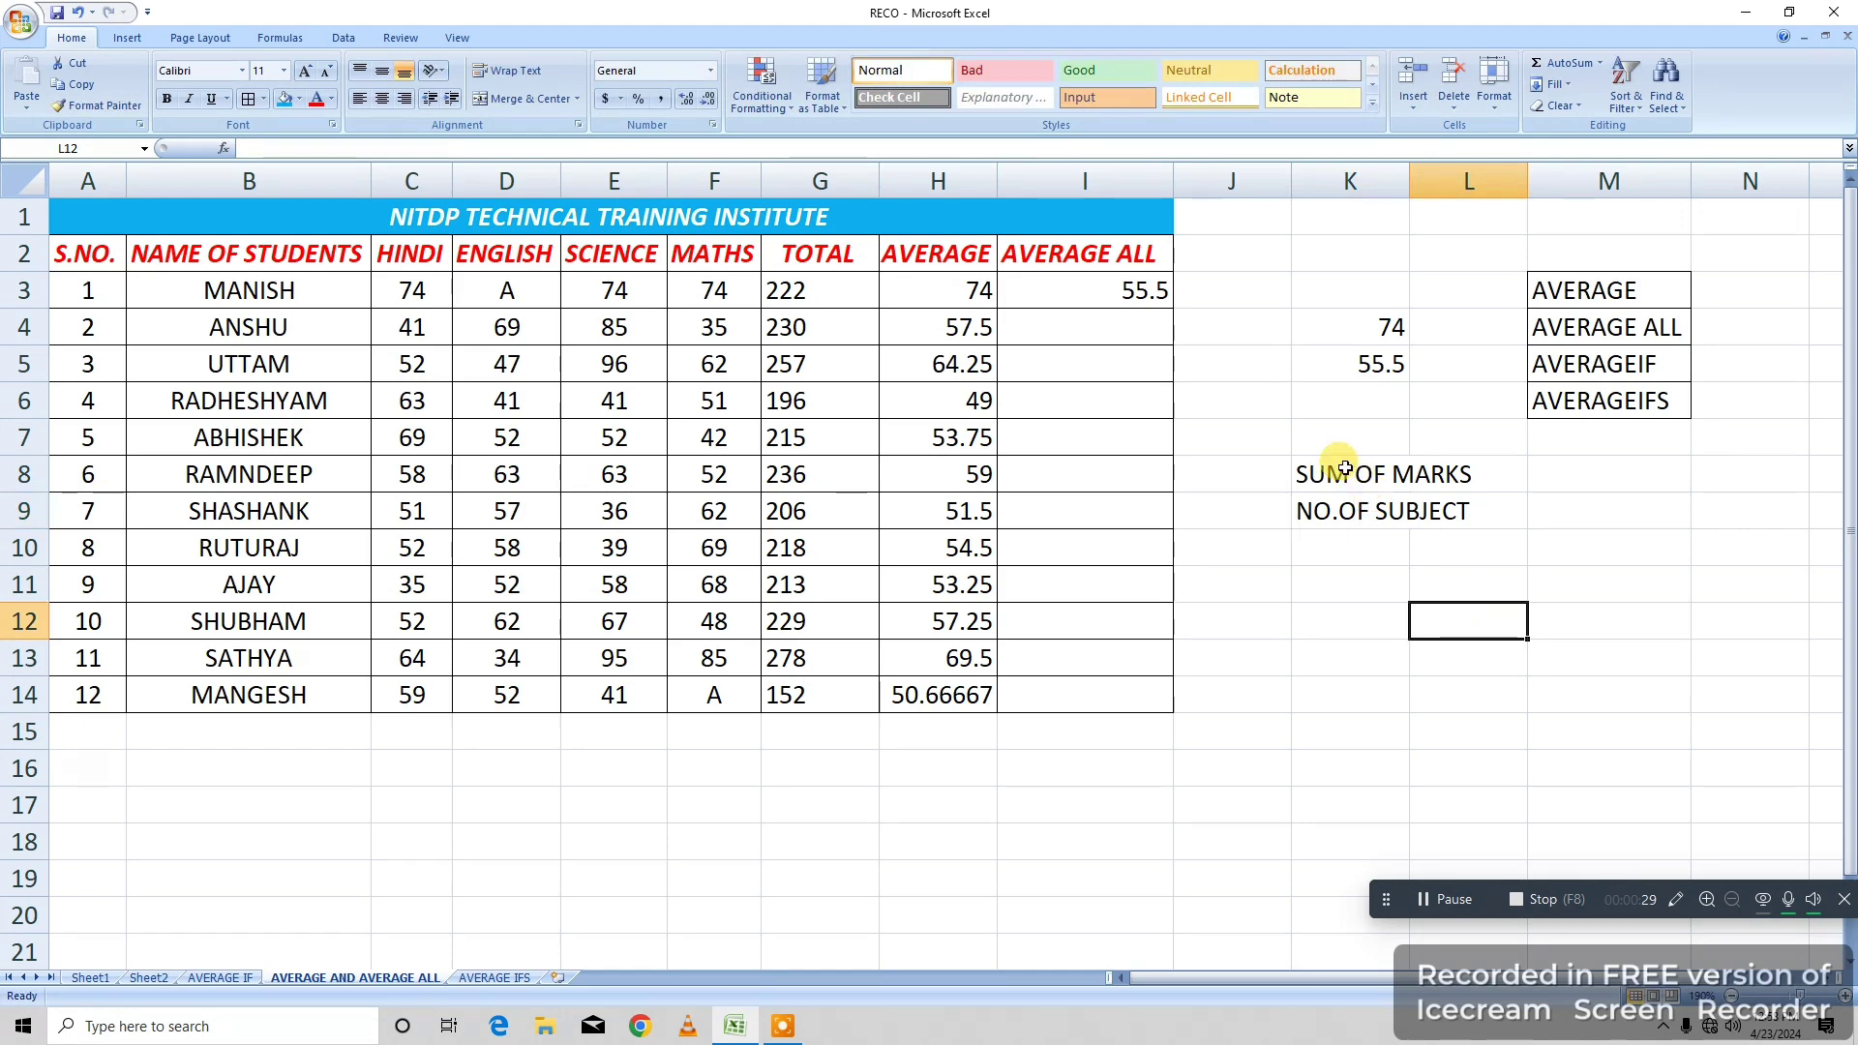
# Merge and center the SUM OF MARKS label across K8:L8 and the NO.OF SUBJECT label across K9:L9.
pyautogui.moveTo(1345, 468); pyautogui.dragTo(1414, 471)
pyautogui.click(1398, 581)
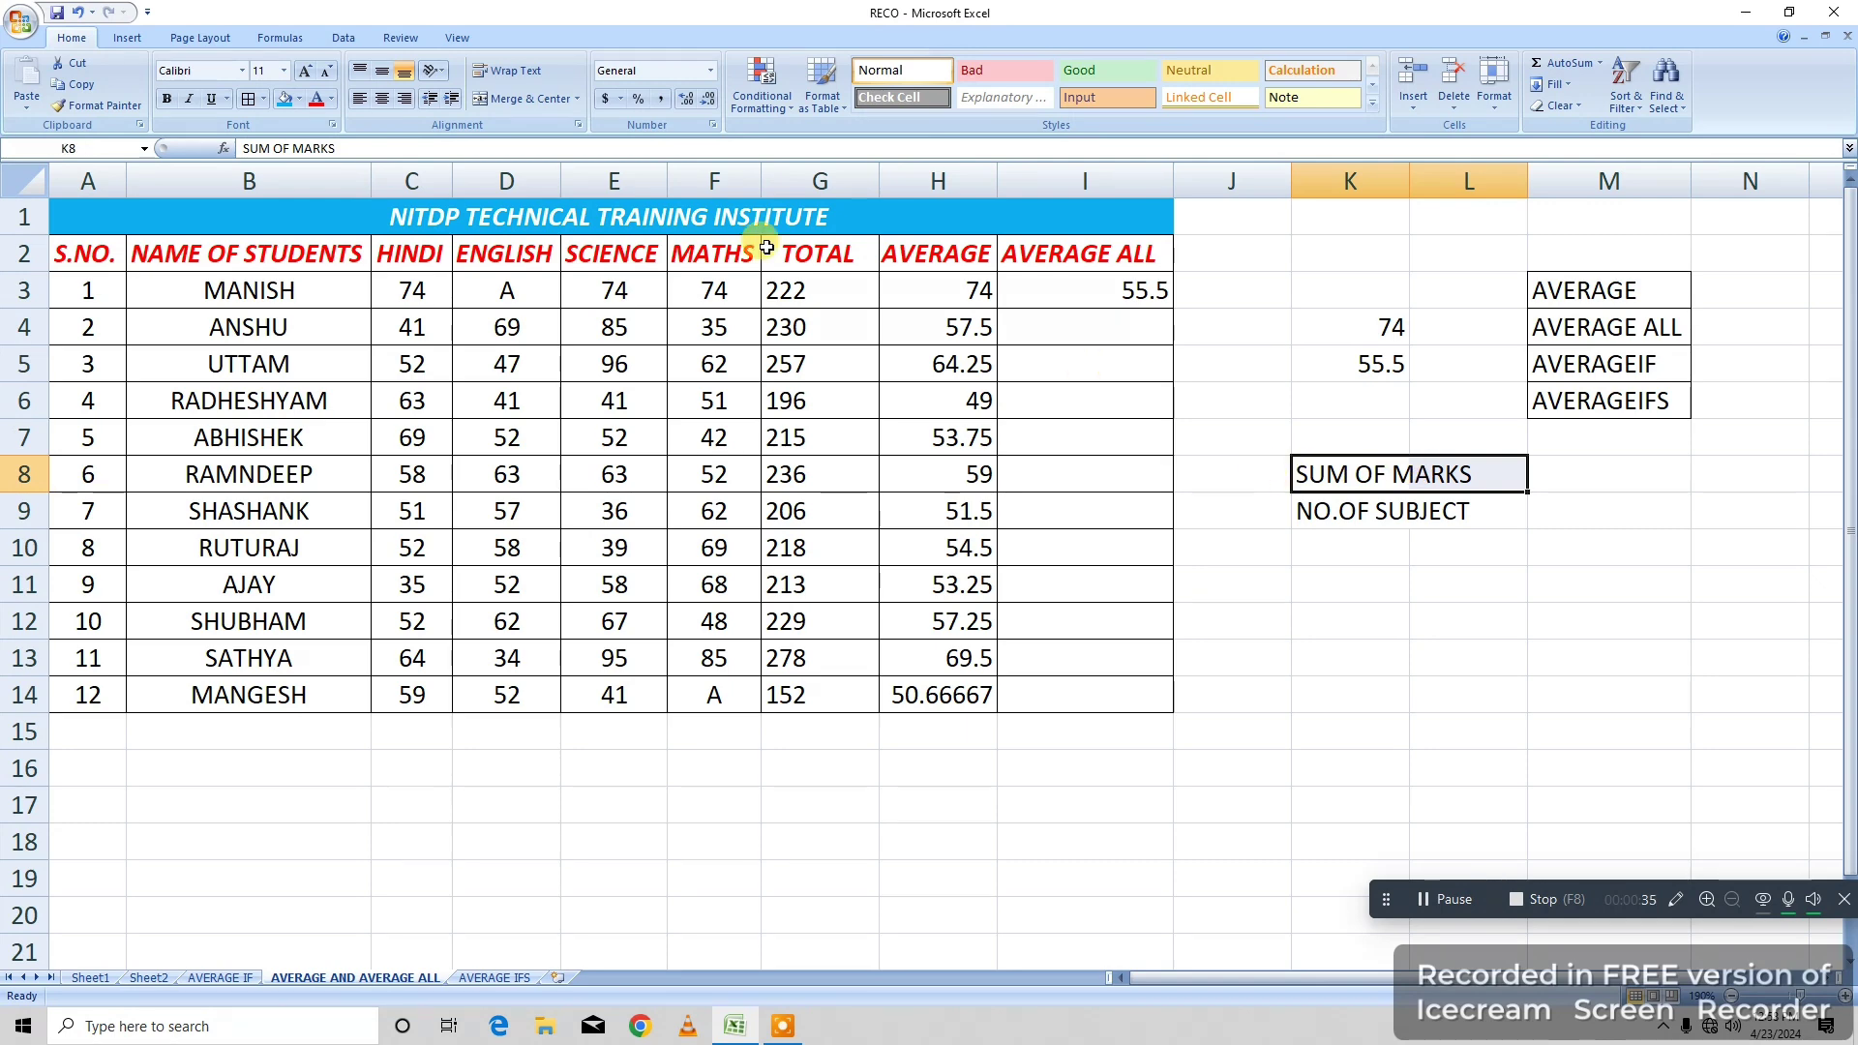
pyautogui.click(496, 97)
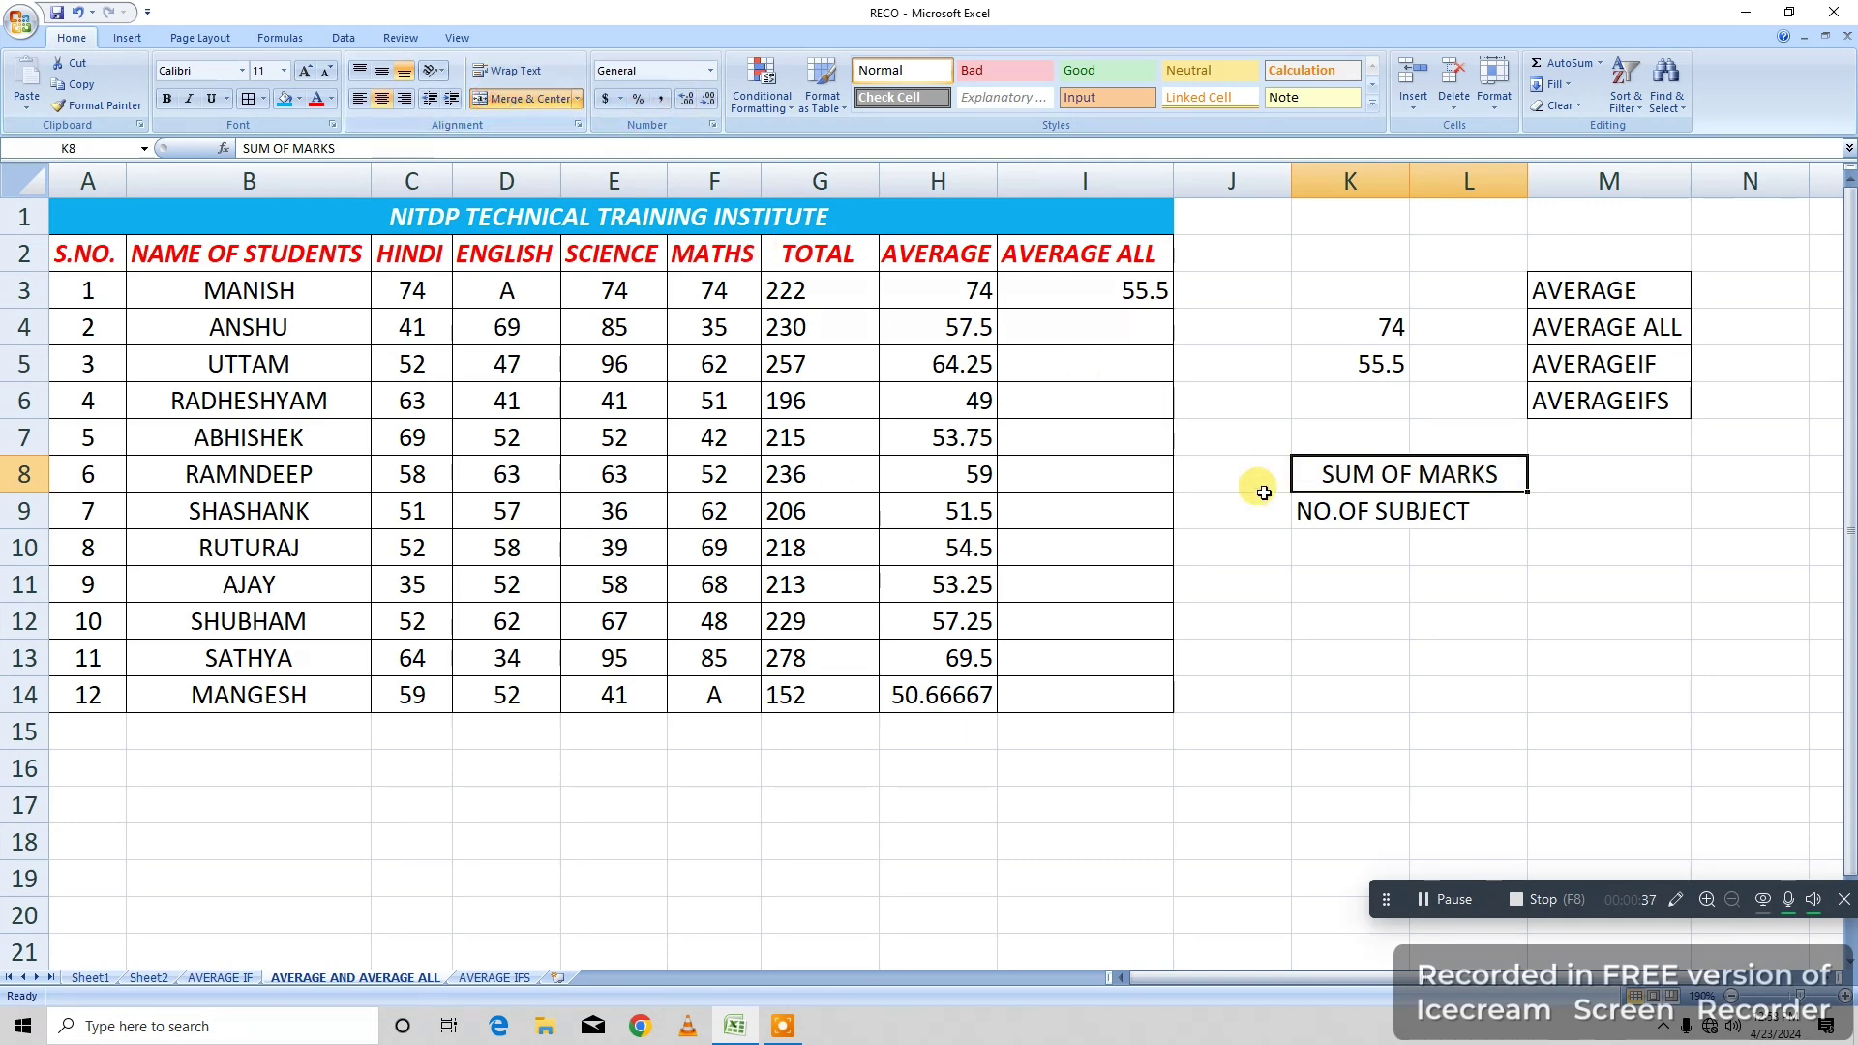
pyautogui.click(1262, 496)
pyautogui.moveTo(1458, 529); pyautogui.dragTo(1348, 506)
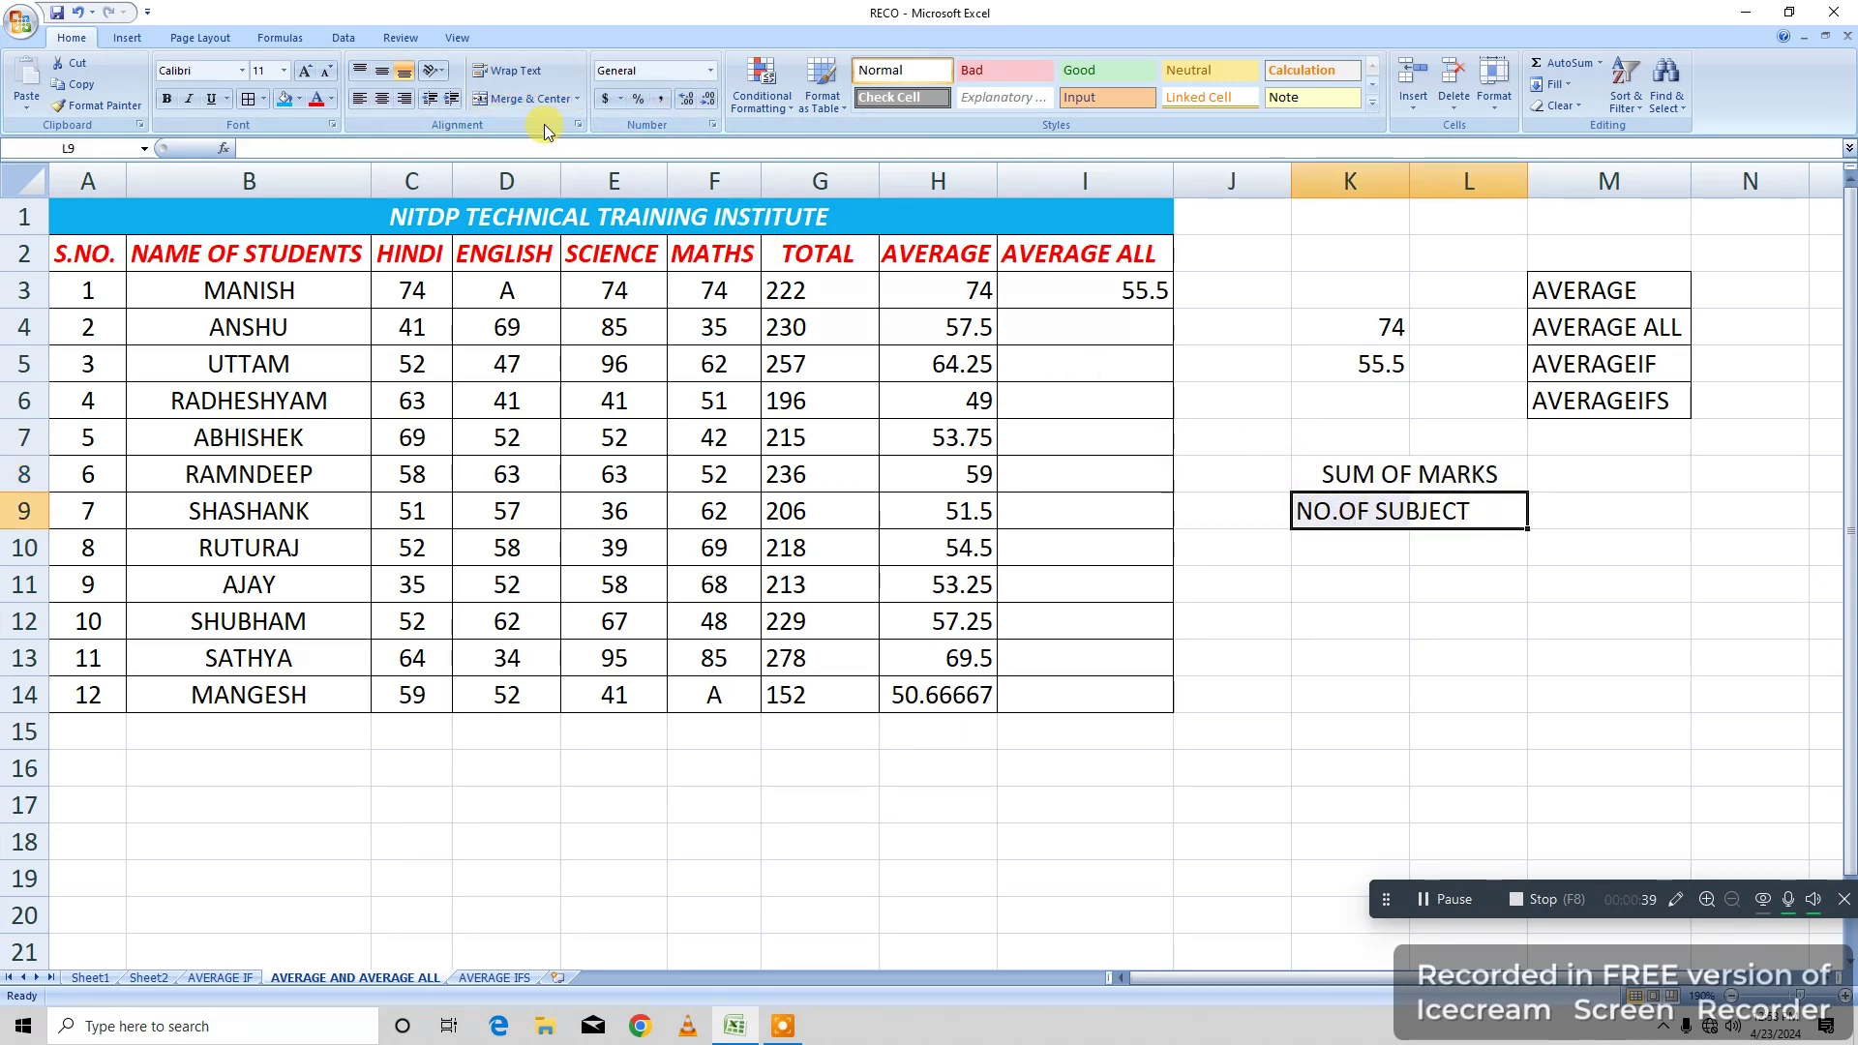
pyautogui.click(519, 95)
pyautogui.click(1342, 579)
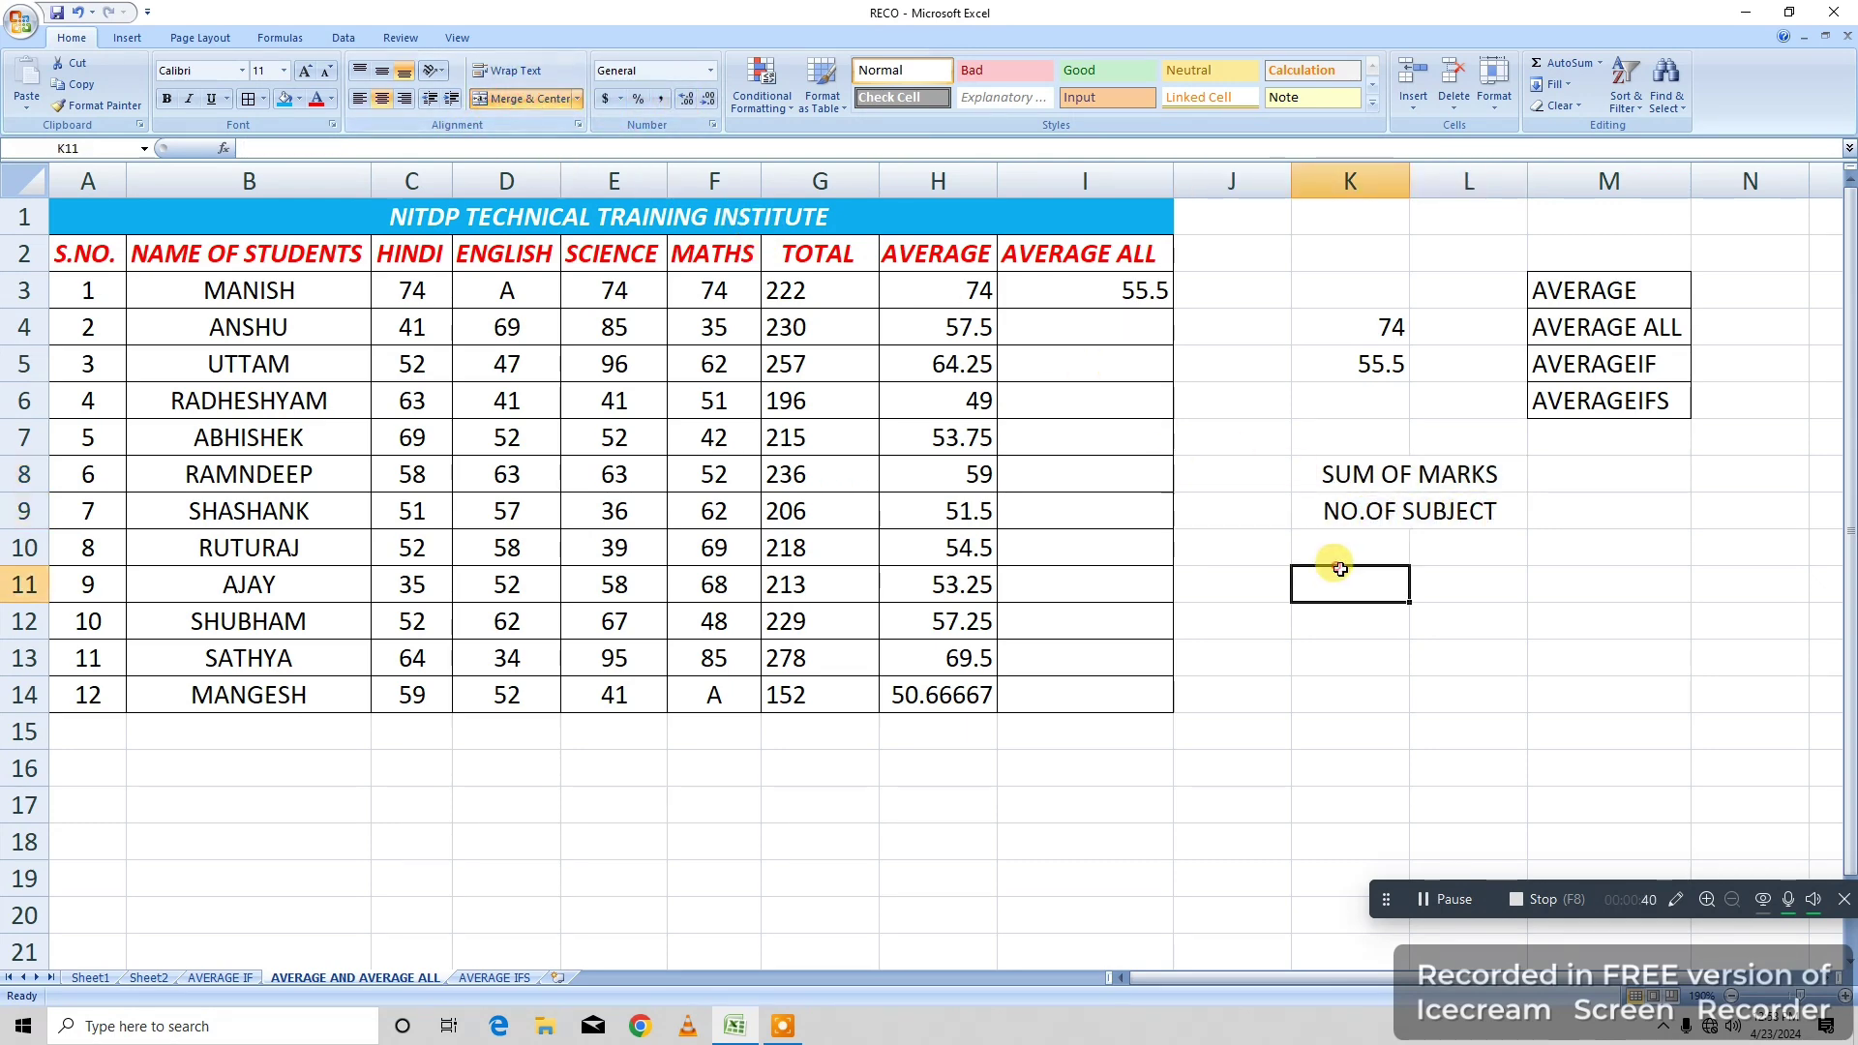
# Enter the label AVERAGE in M8 and merge and center it over M8:M9.
pyautogui.click(1602, 487)
pyautogui.write('AVERAGE')
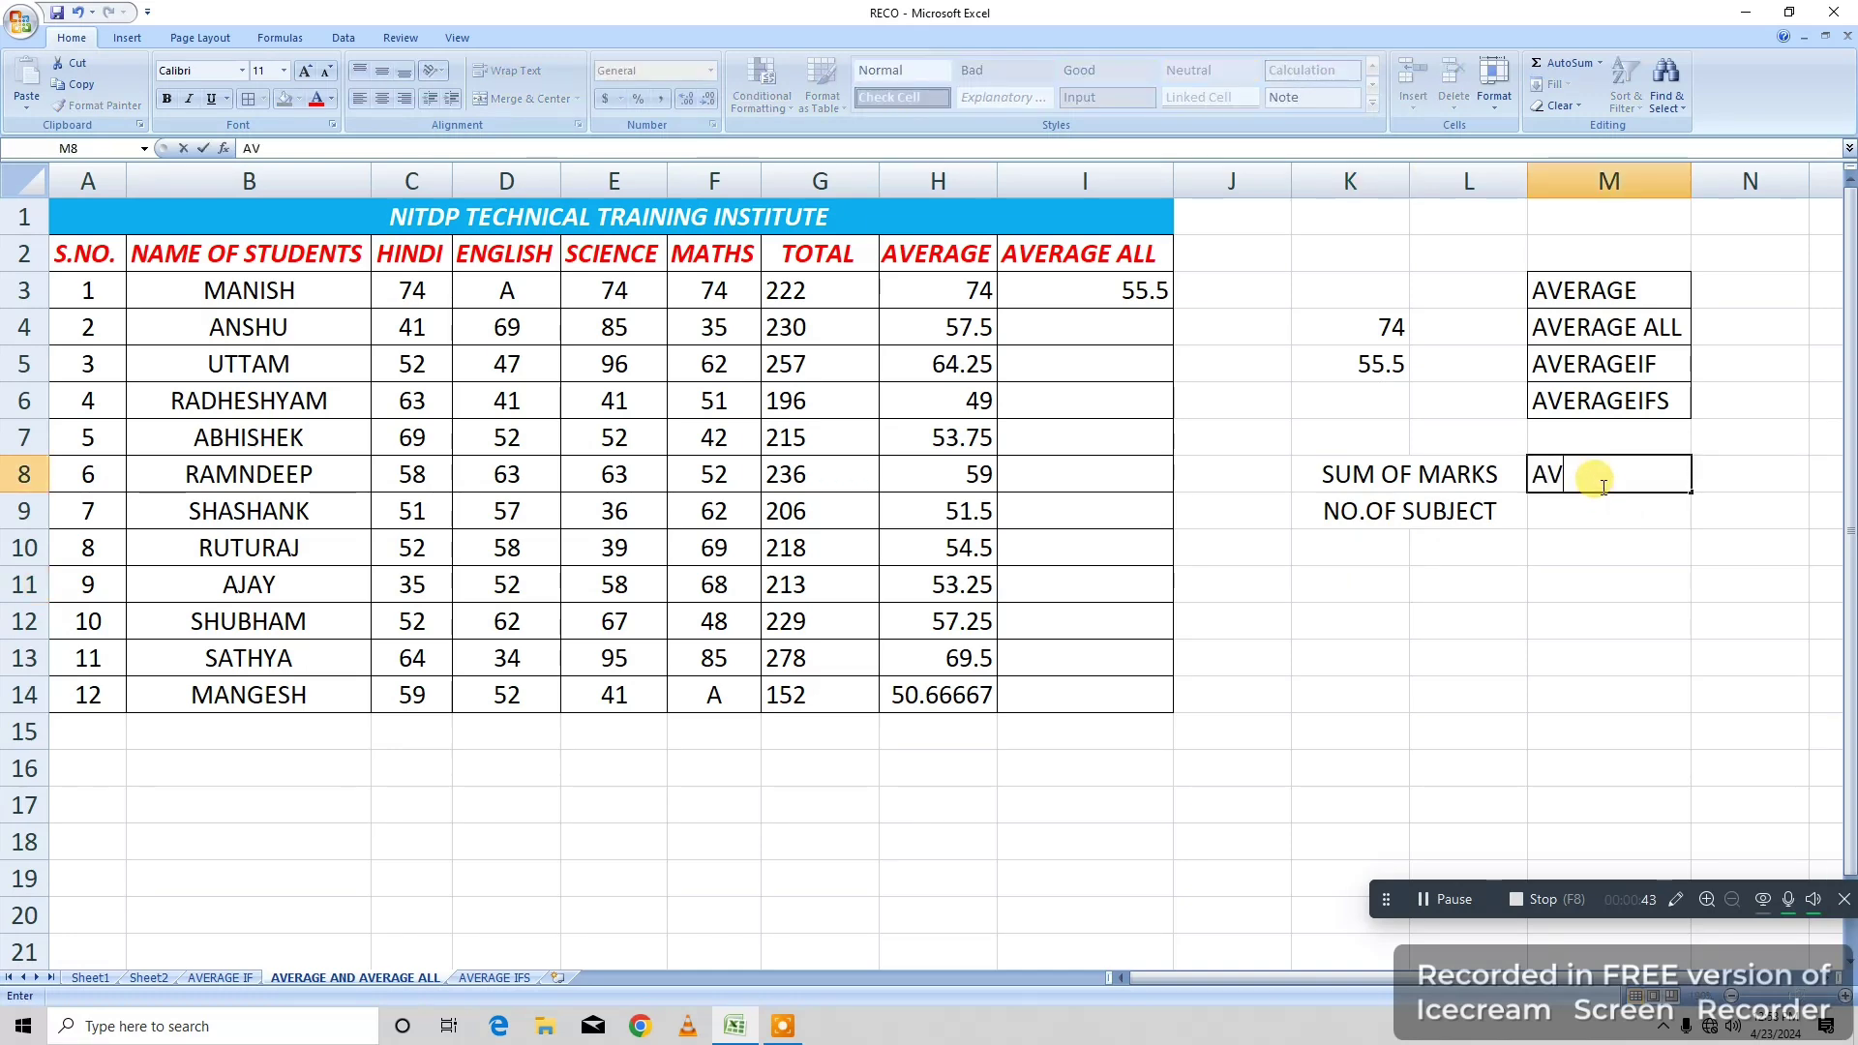
pyautogui.click(1626, 561)
pyautogui.moveTo(1616, 482); pyautogui.dragTo(1617, 510)
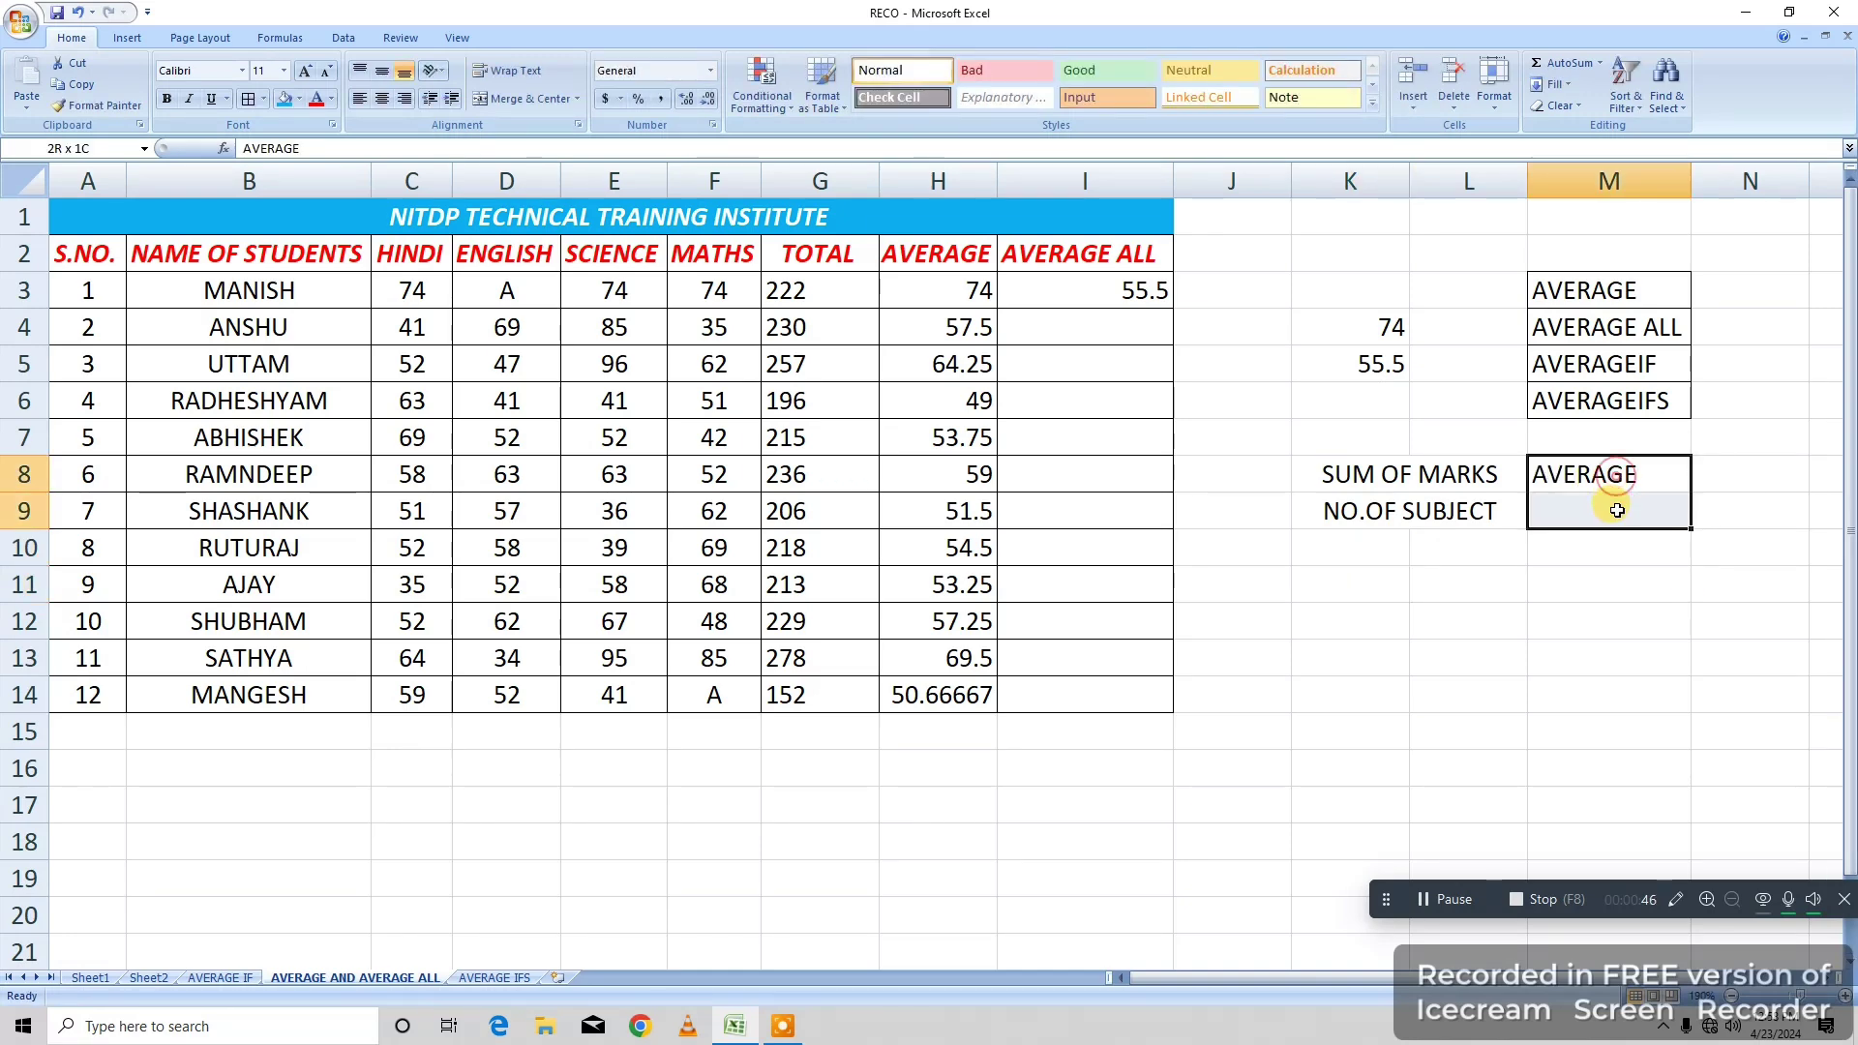
pyautogui.click(525, 98)
pyautogui.click(1464, 550)
# Apply all borders to the AVERAGE explanation block in K8:M9.
pyautogui.moveTo(1329, 474); pyautogui.dragTo(1626, 503)
pyautogui.click(249, 99)
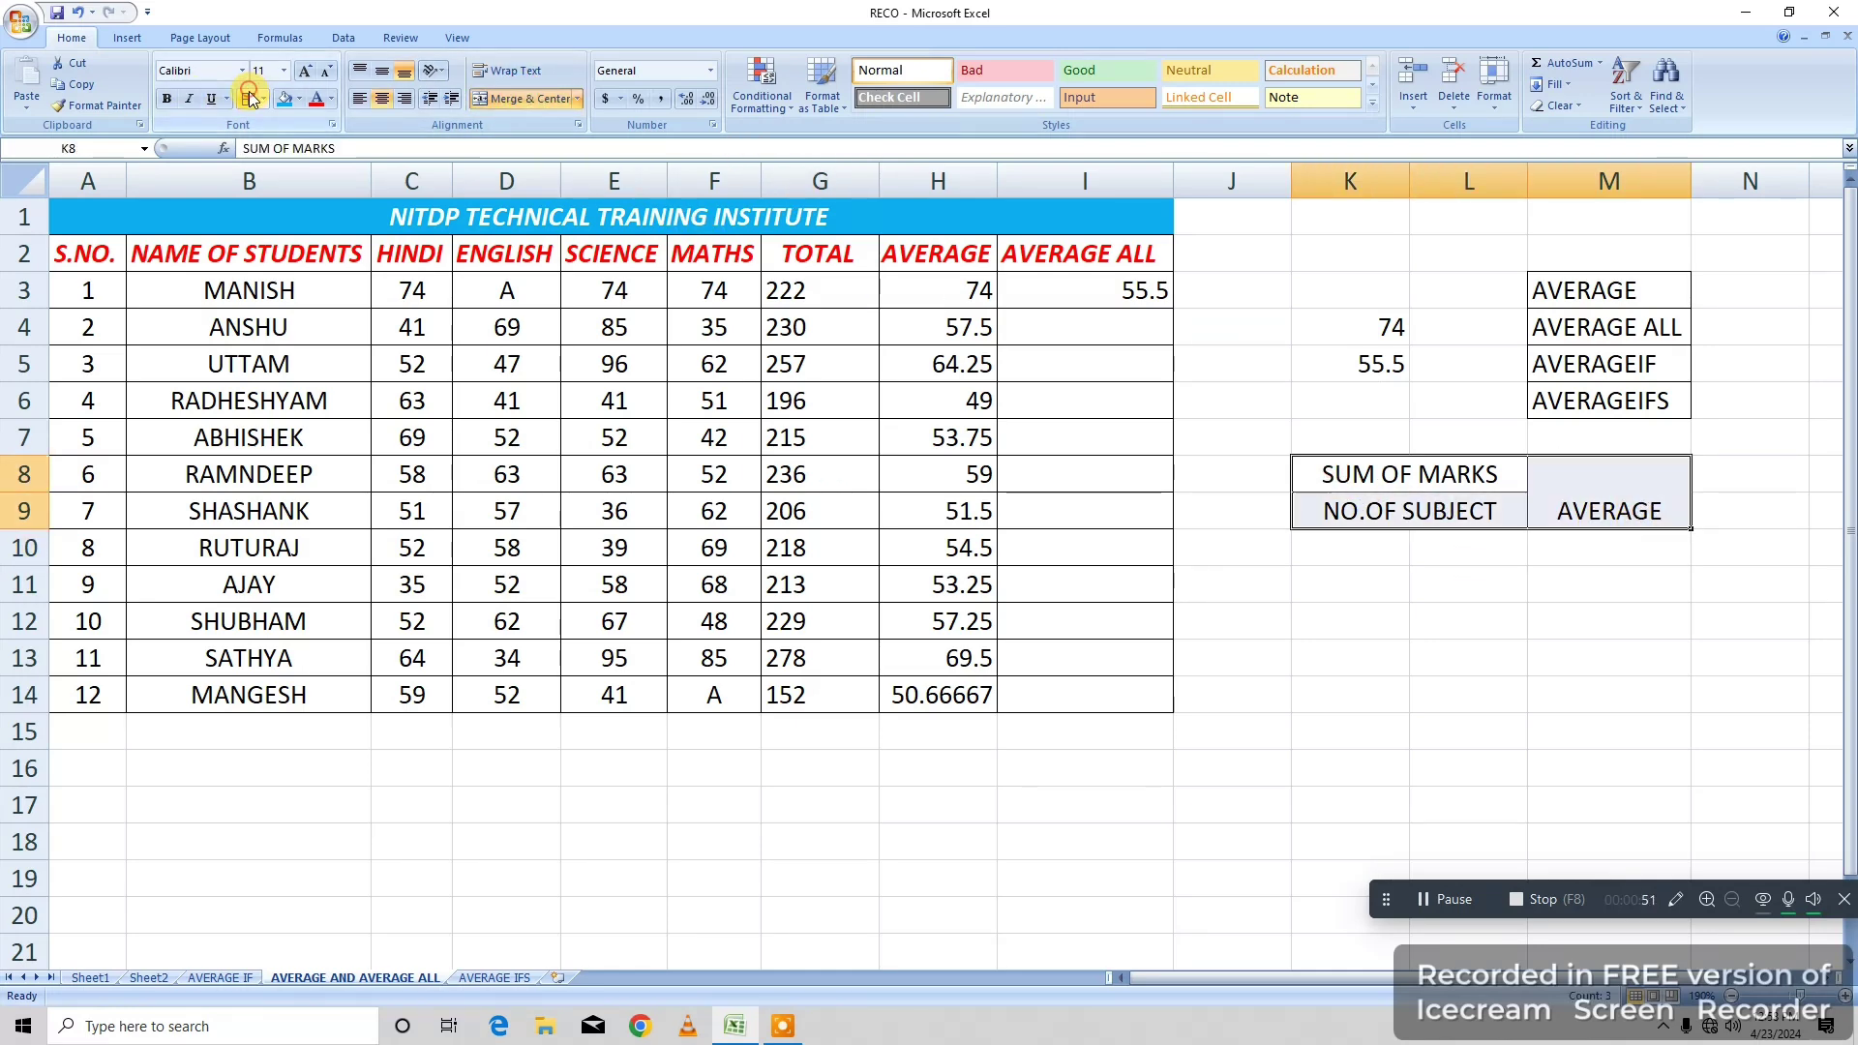
pyautogui.click(1392, 577)
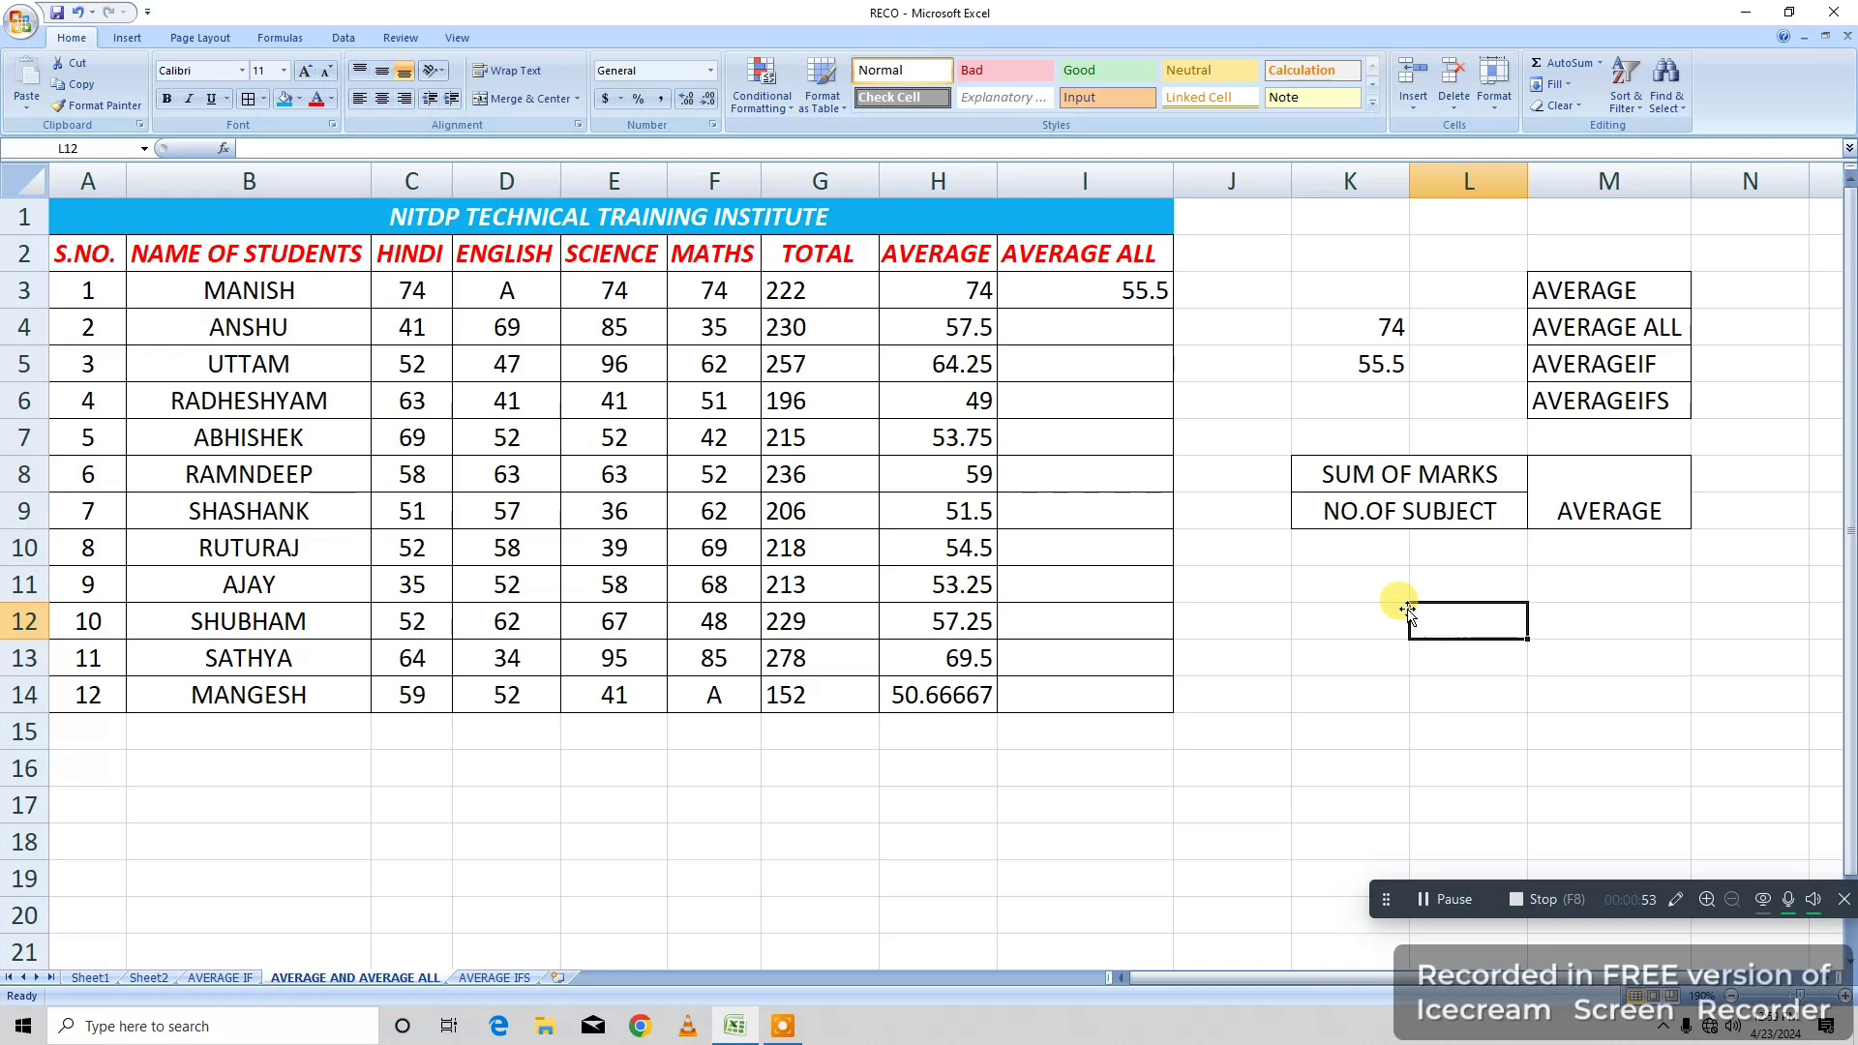
# Enter the labels SUMOF MARKS in K11 and NO OF SUBJECT in K12.
pyautogui.click(1364, 591)
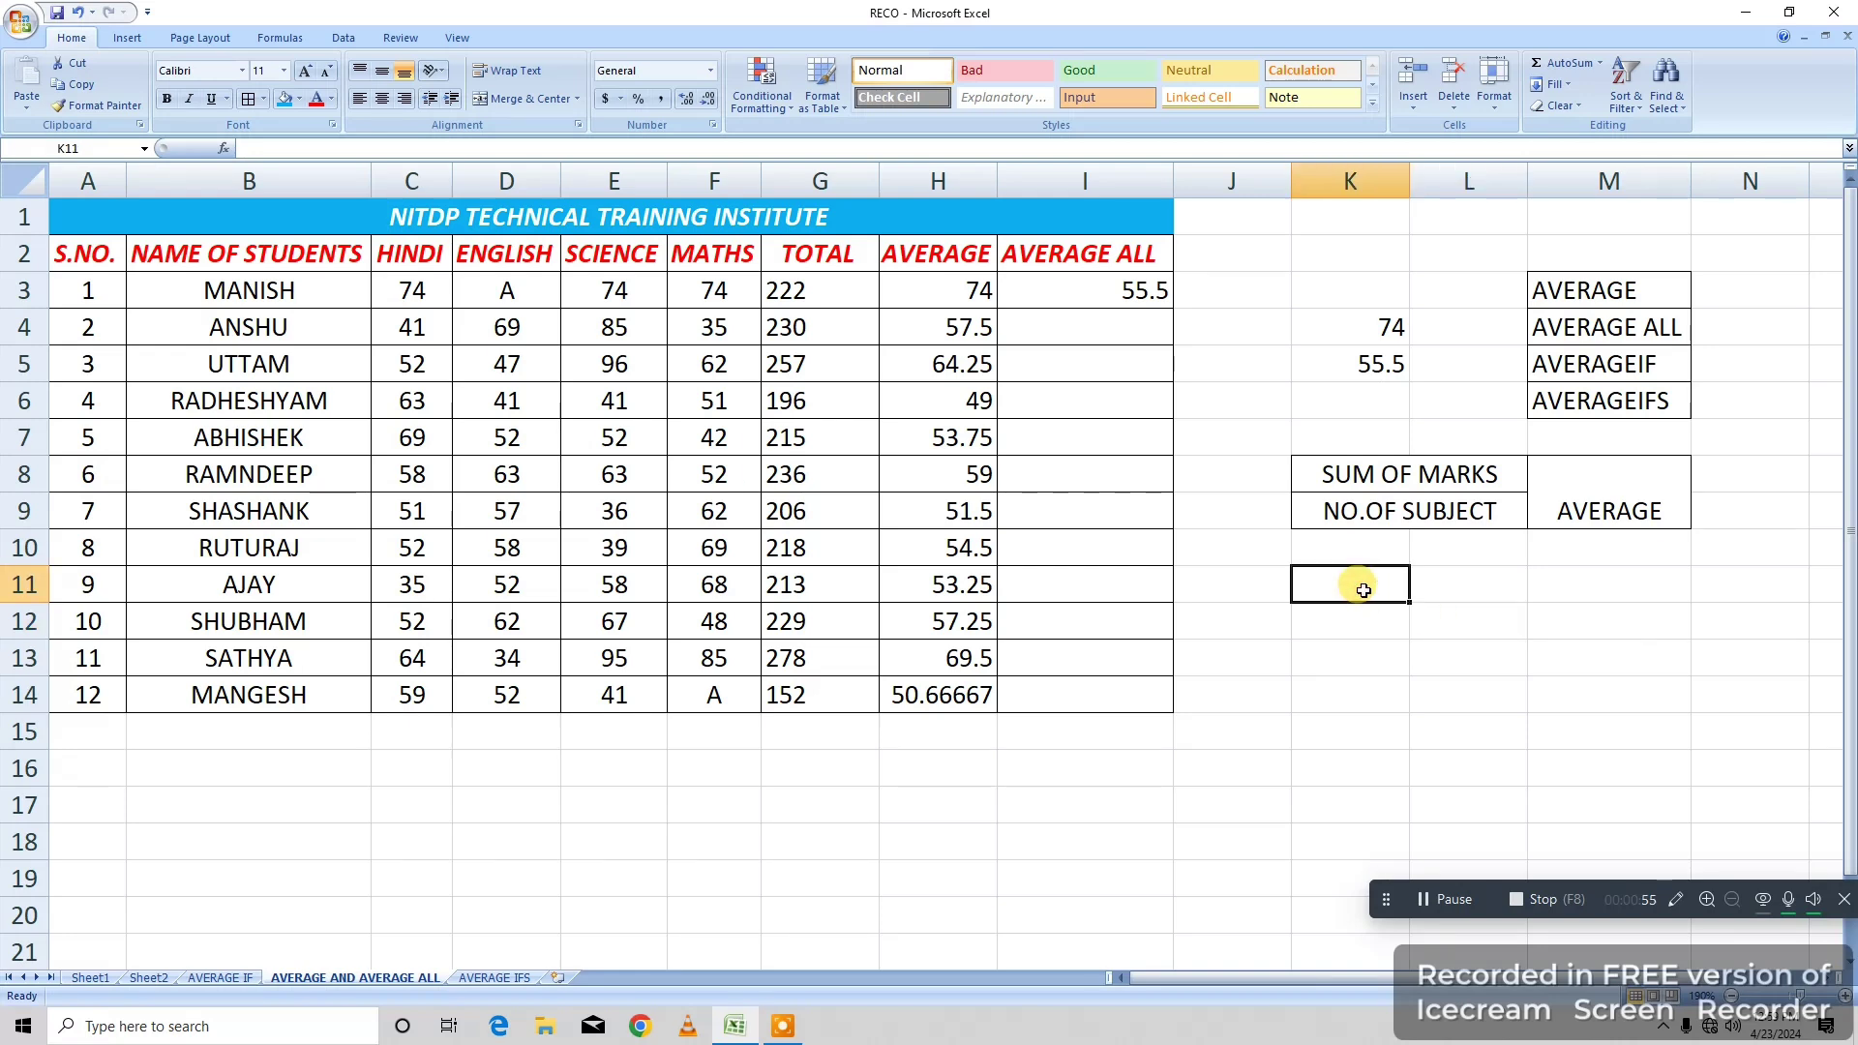
pyautogui.write('SUMO')
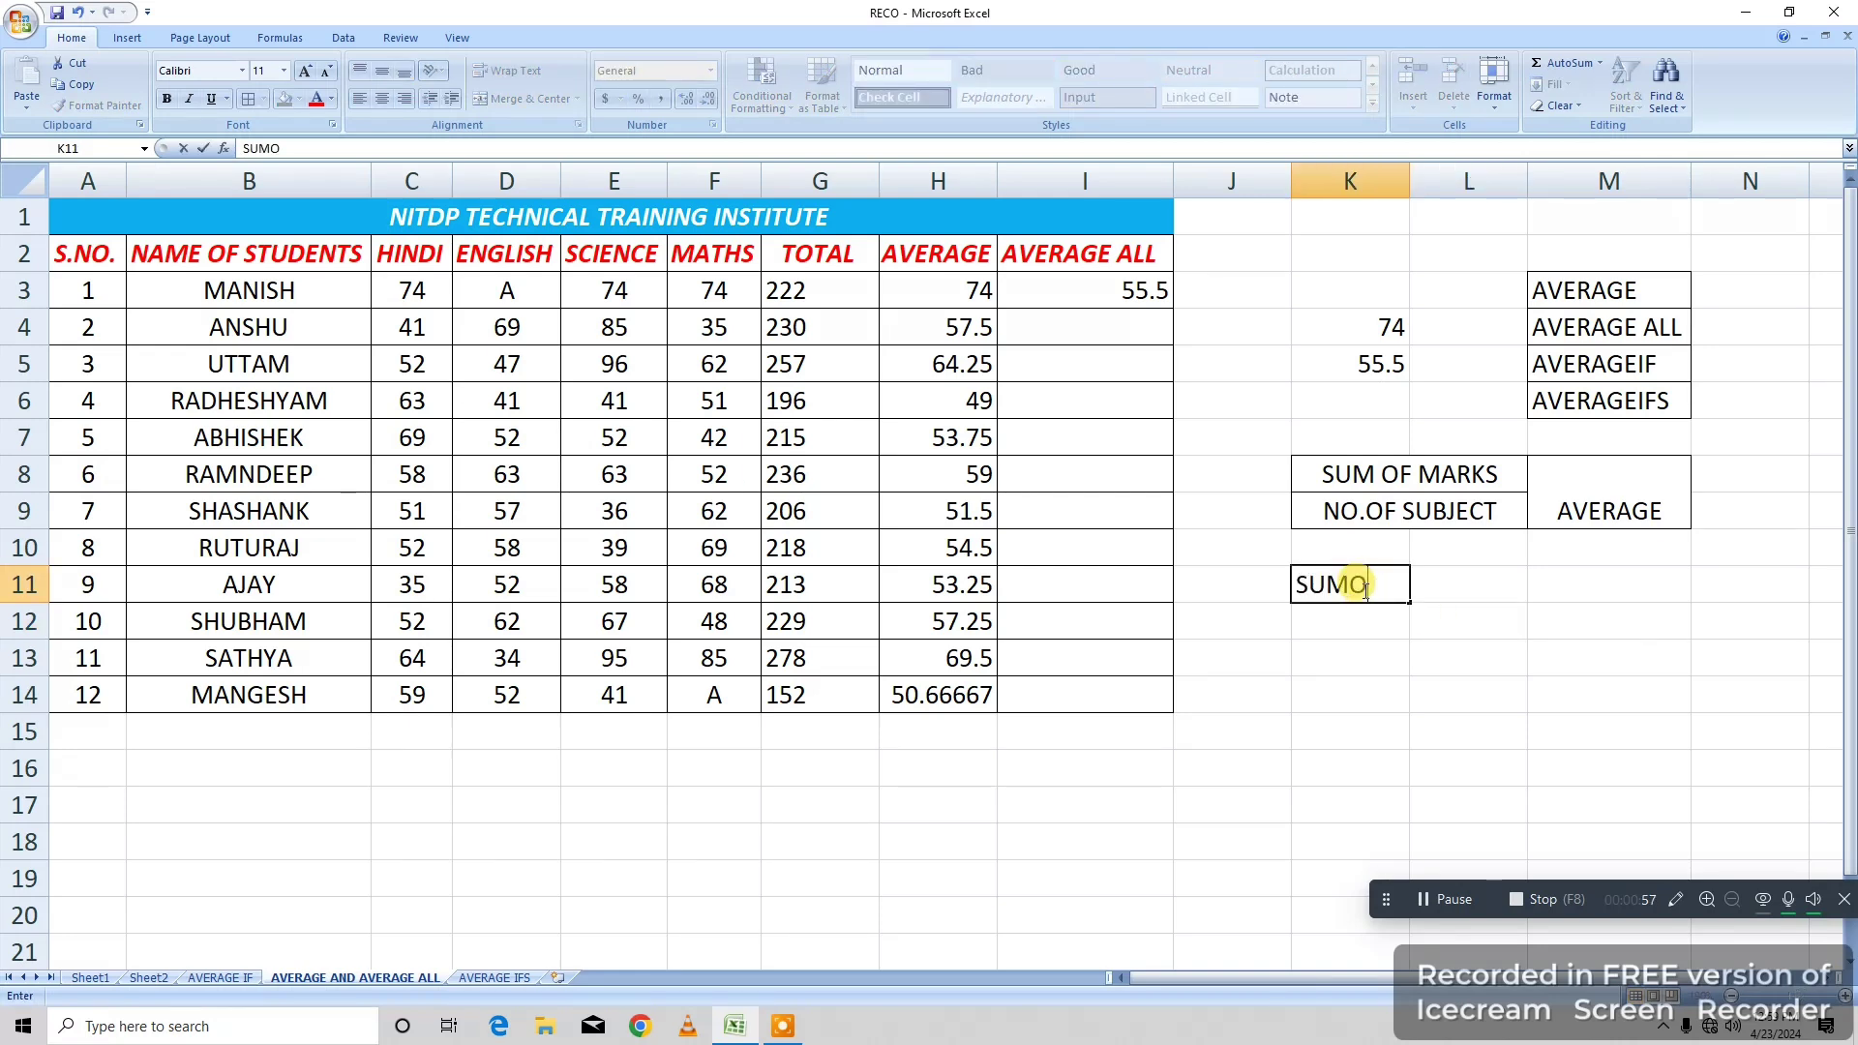
pyautogui.write('F MARKS')
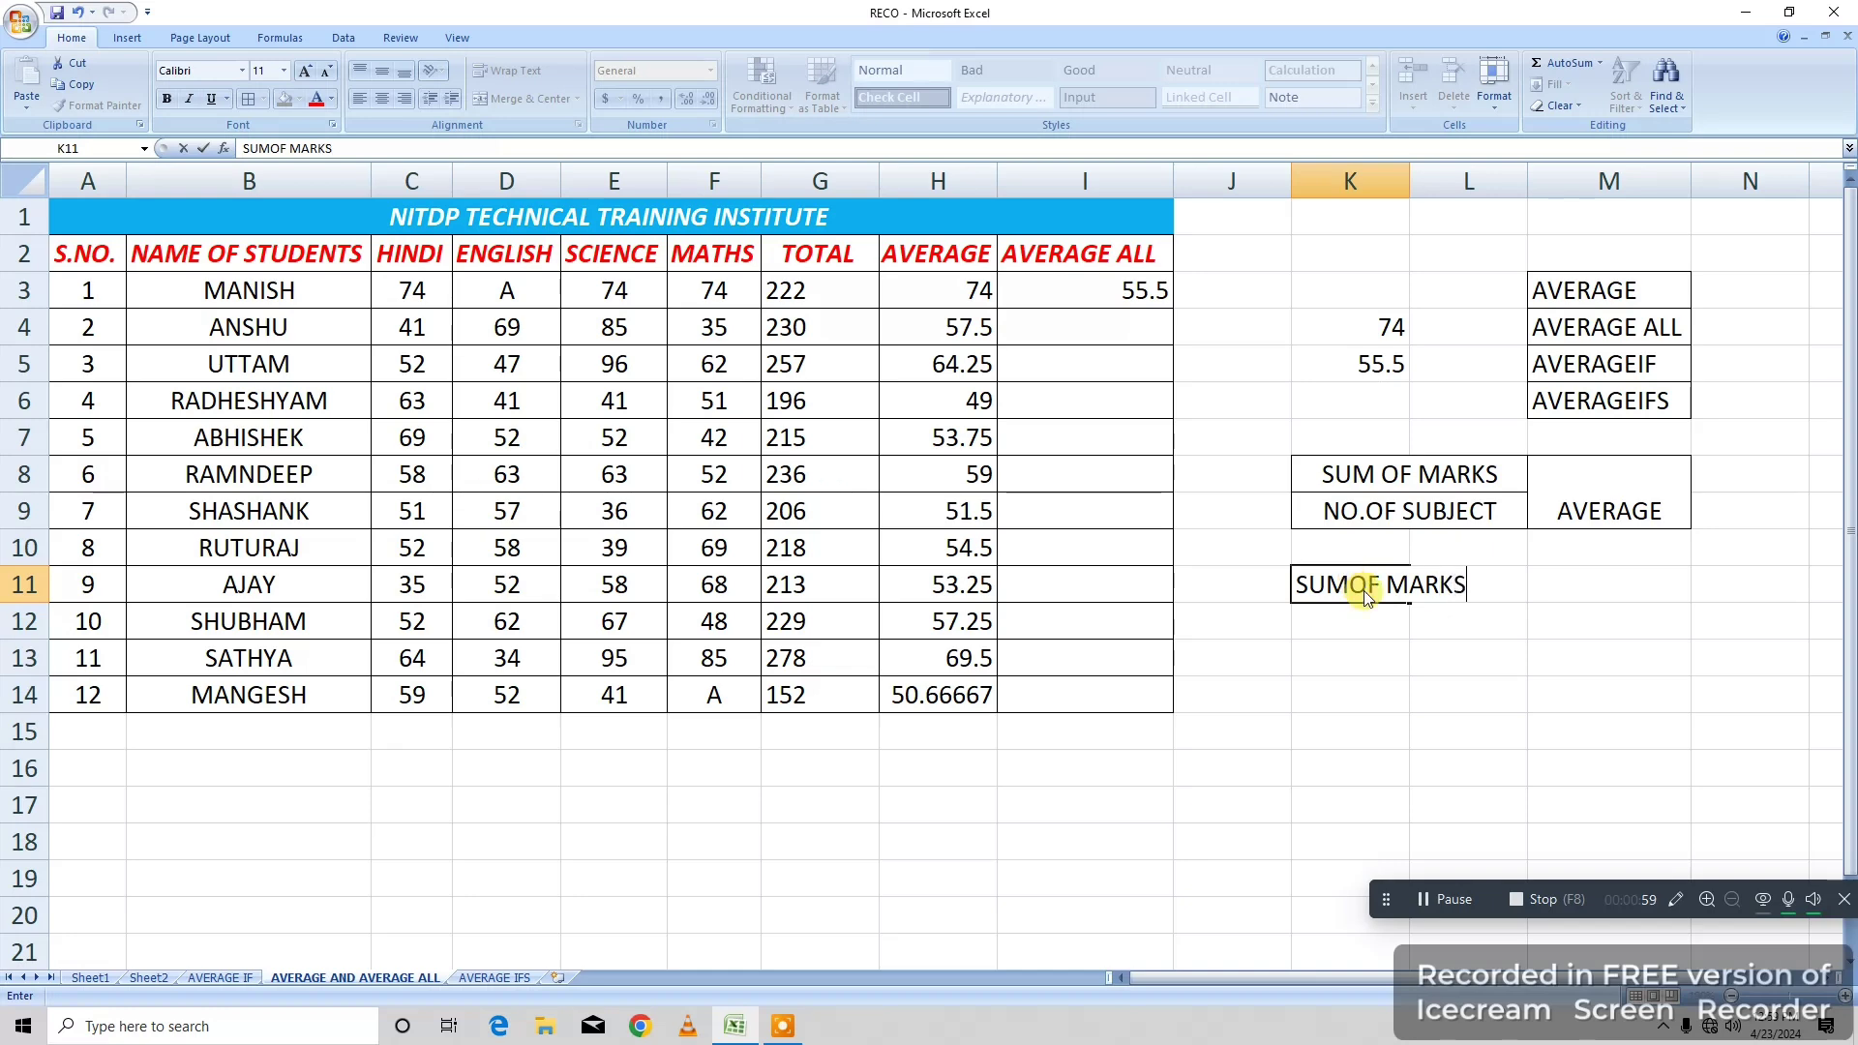
pyautogui.press('Return')
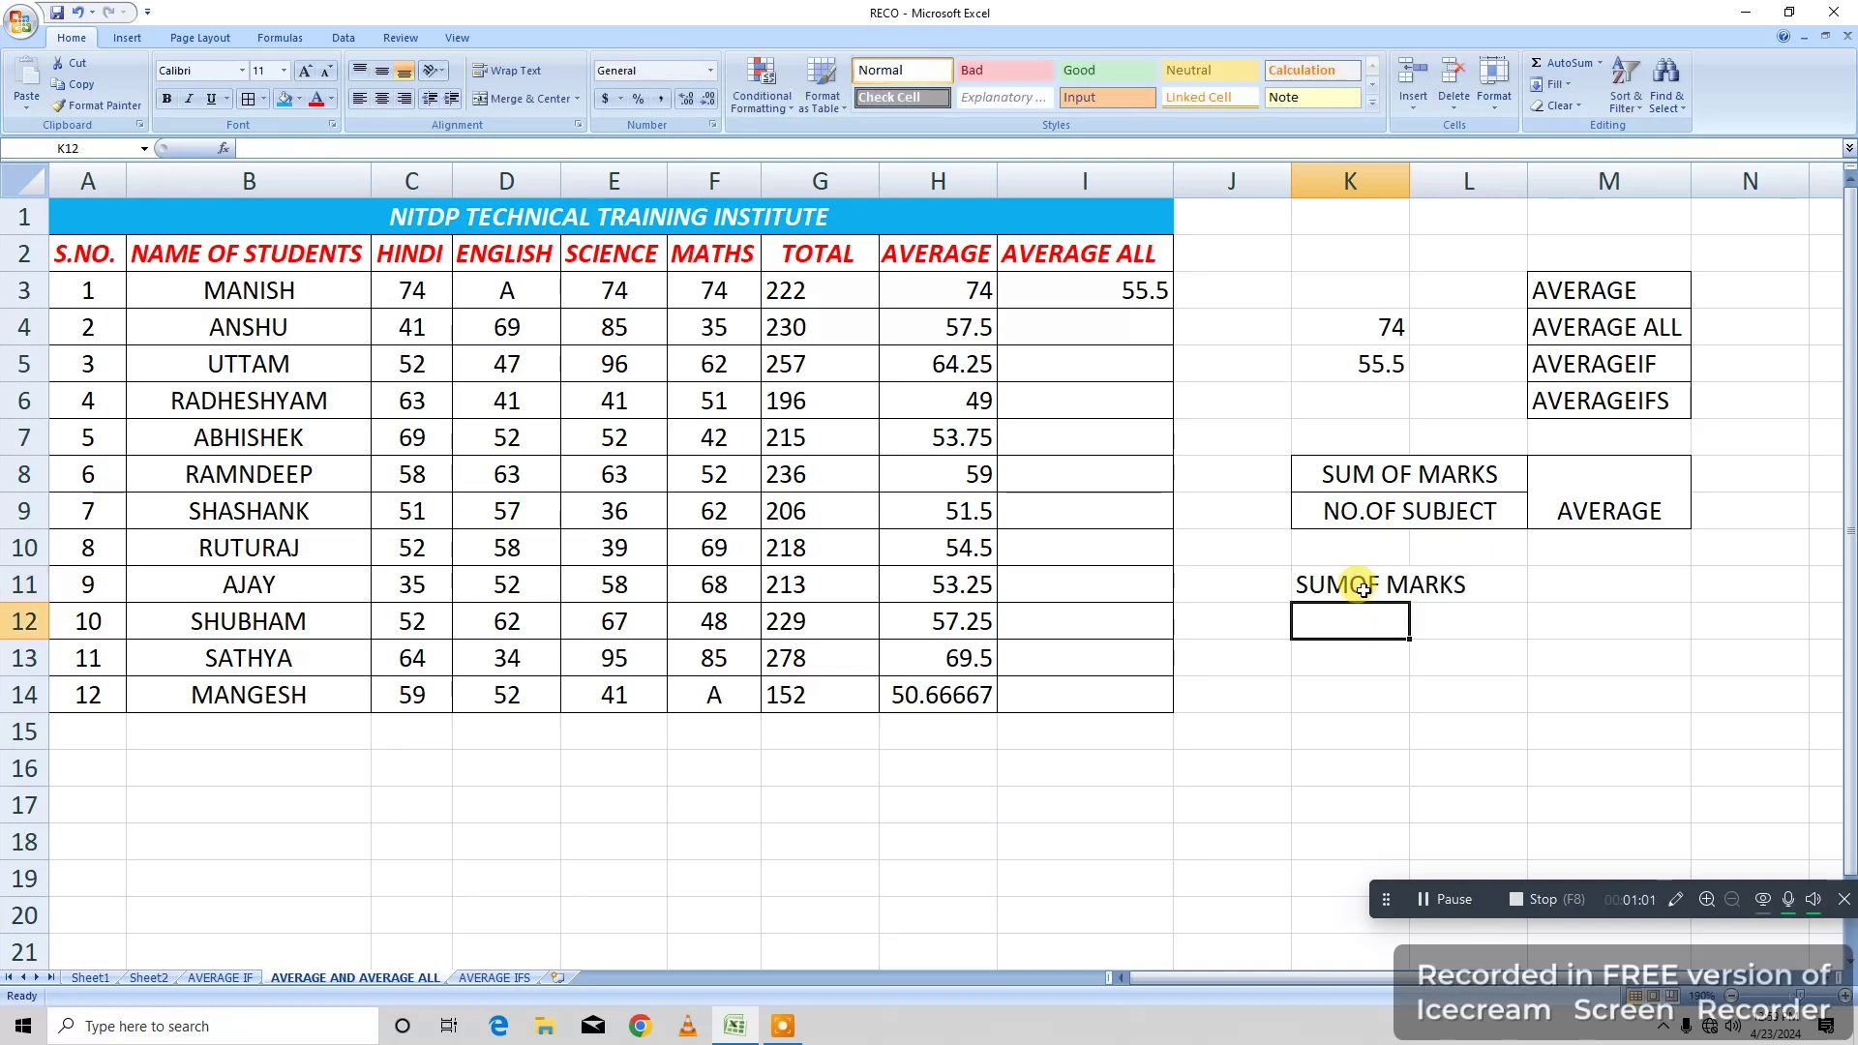
pyautogui.write('NO O')
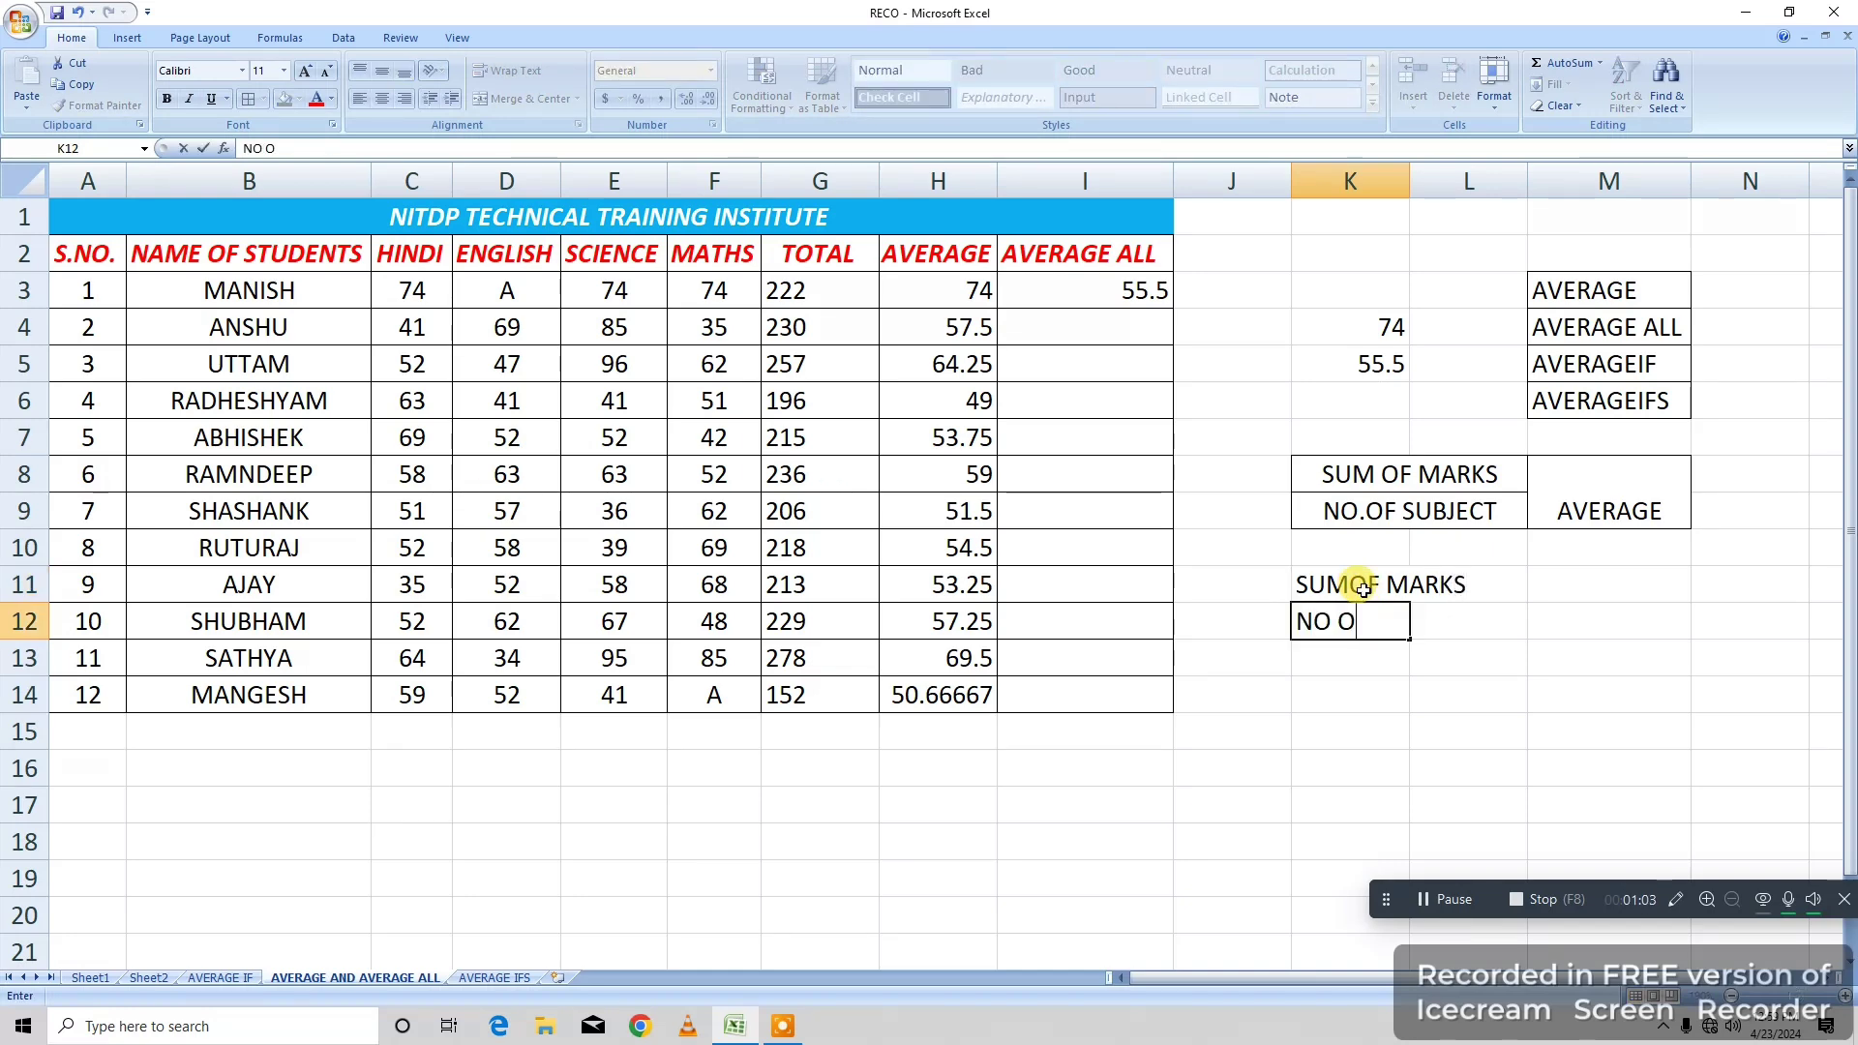
pyautogui.write('F SUB')
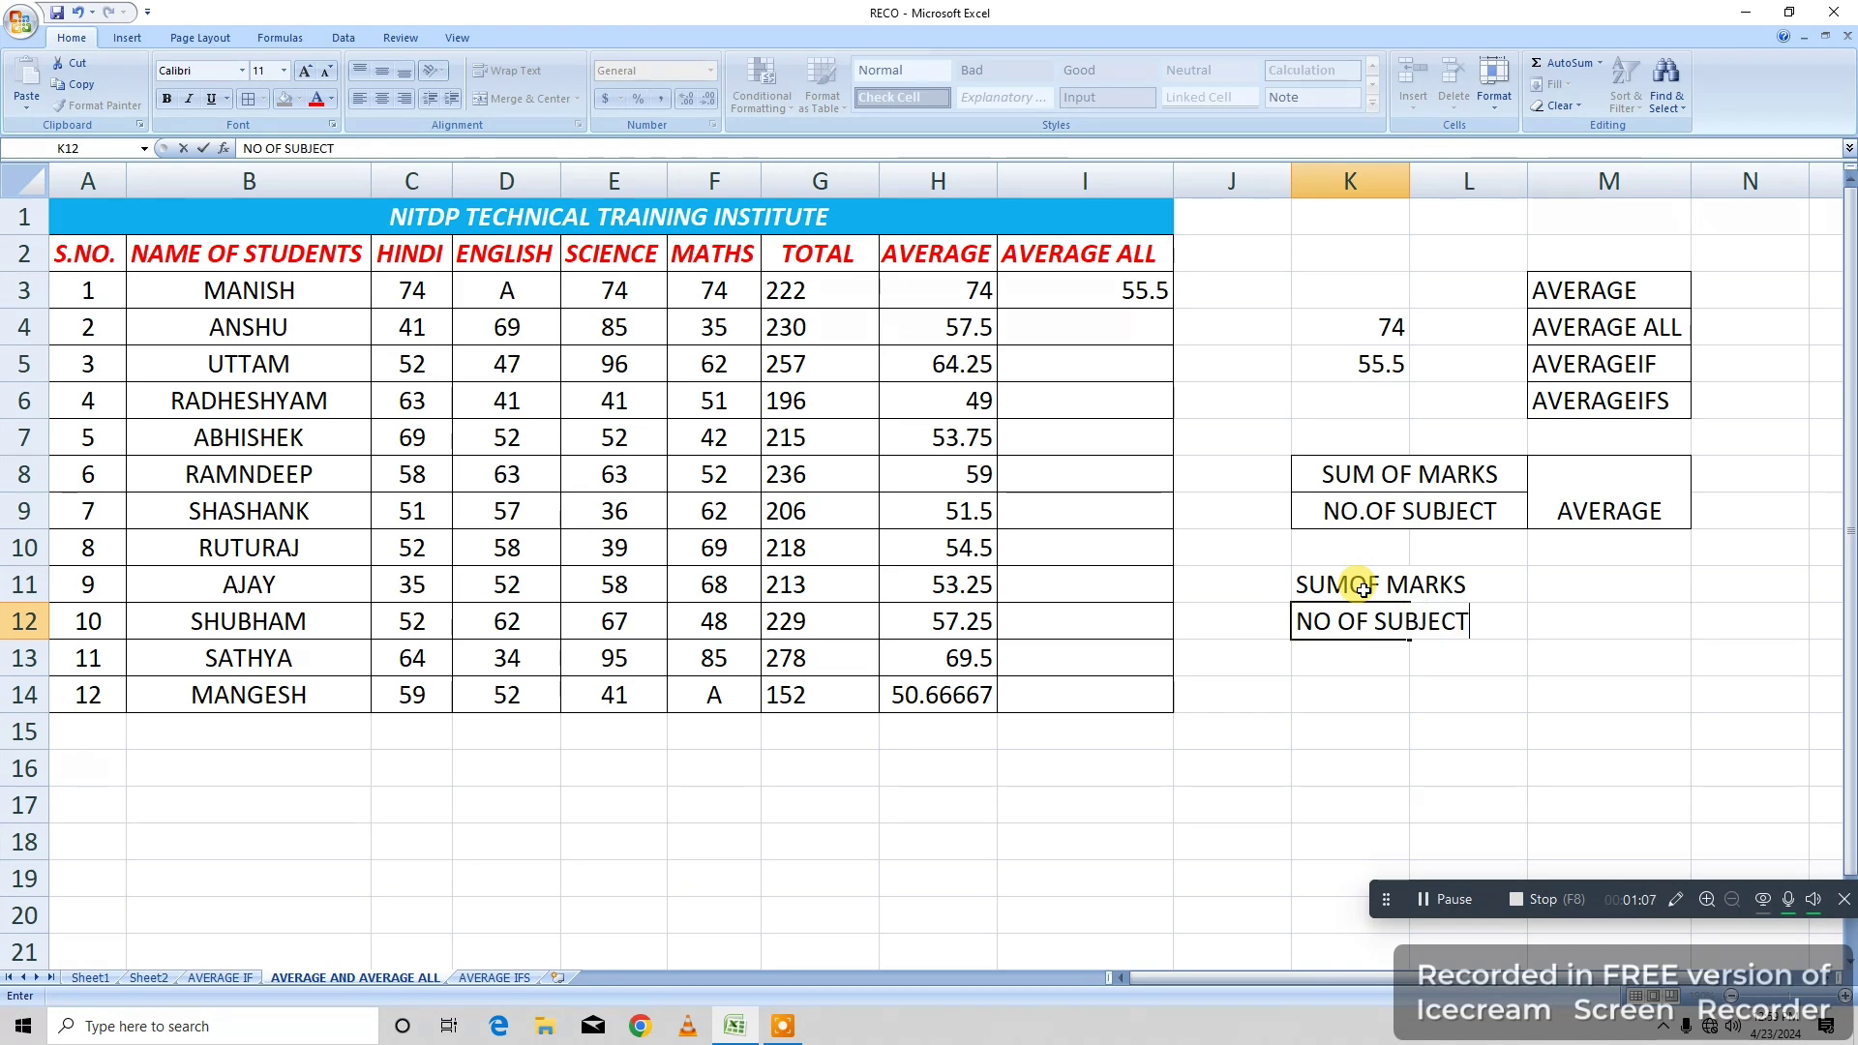
pyautogui.write('JECT')
pyautogui.click(1598, 619)
# Enter the label AVERAGE ALL in M11 and merge and center it over M11:M12.
pyautogui.click(1599, 587)
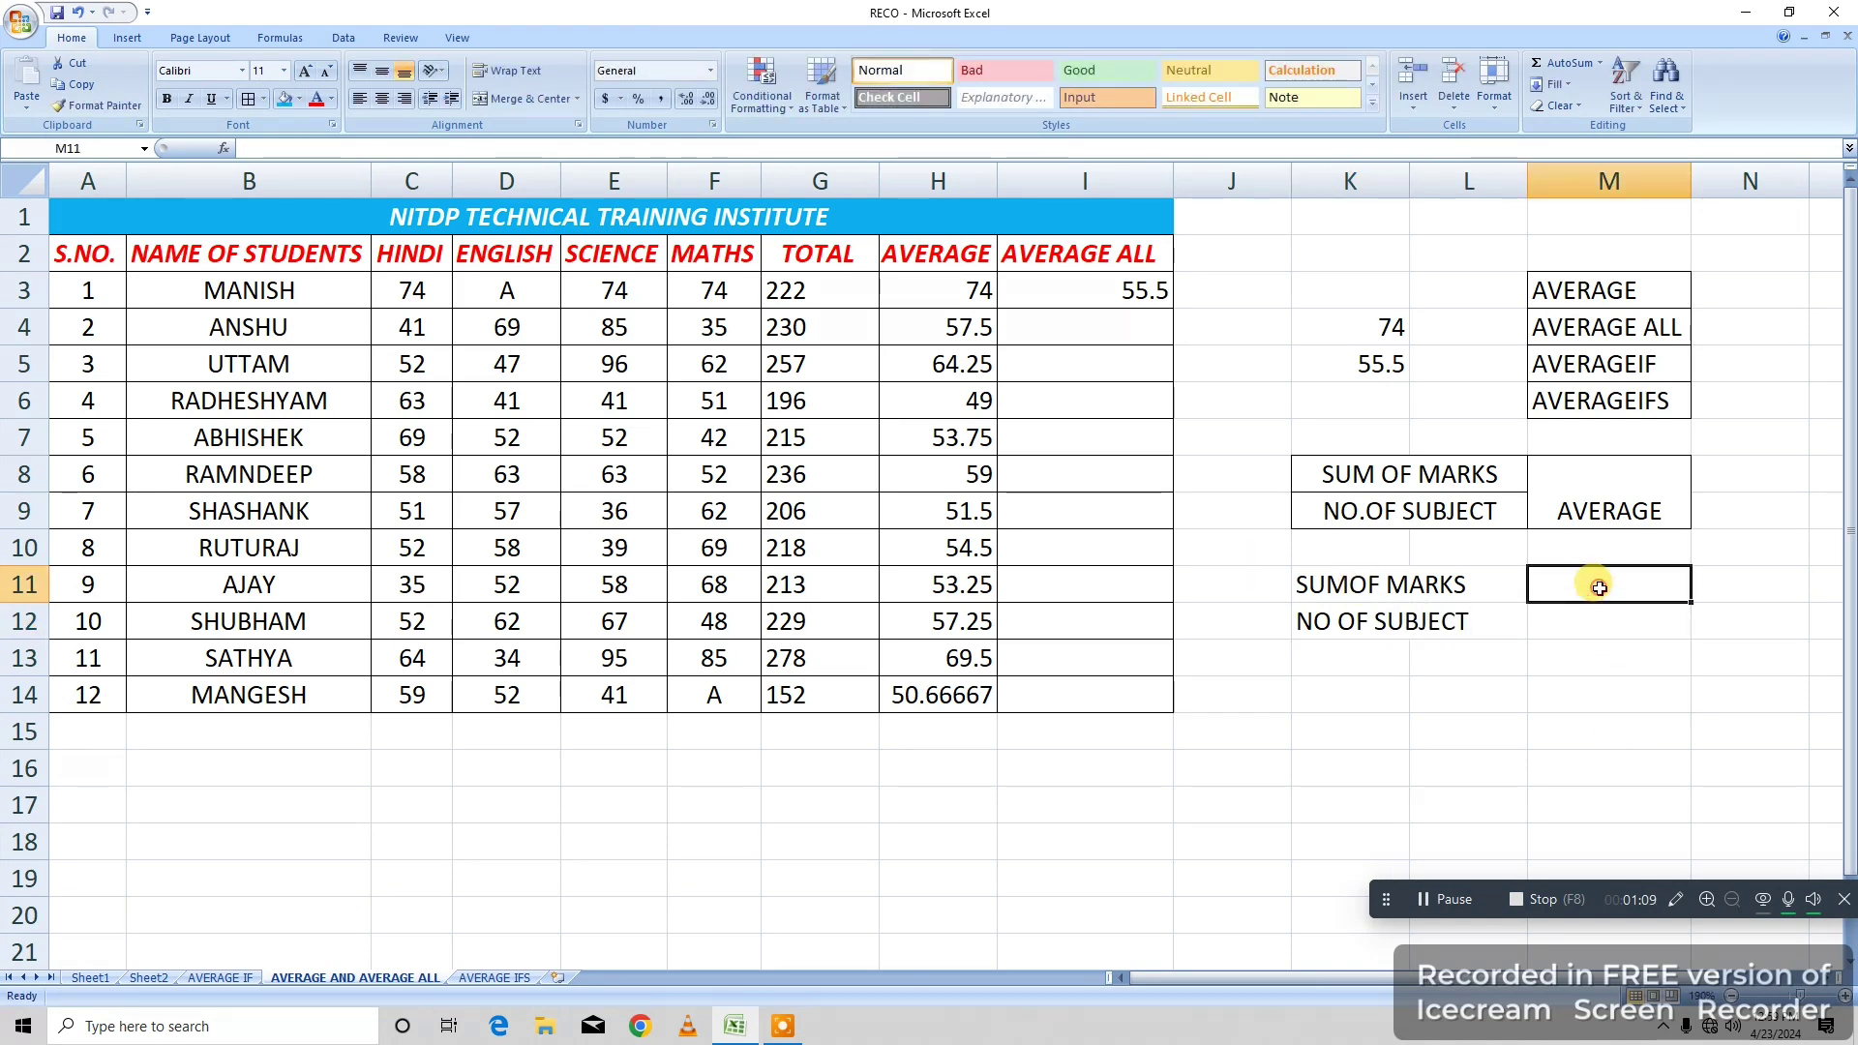
pyautogui.write('AVERAGE ALL')
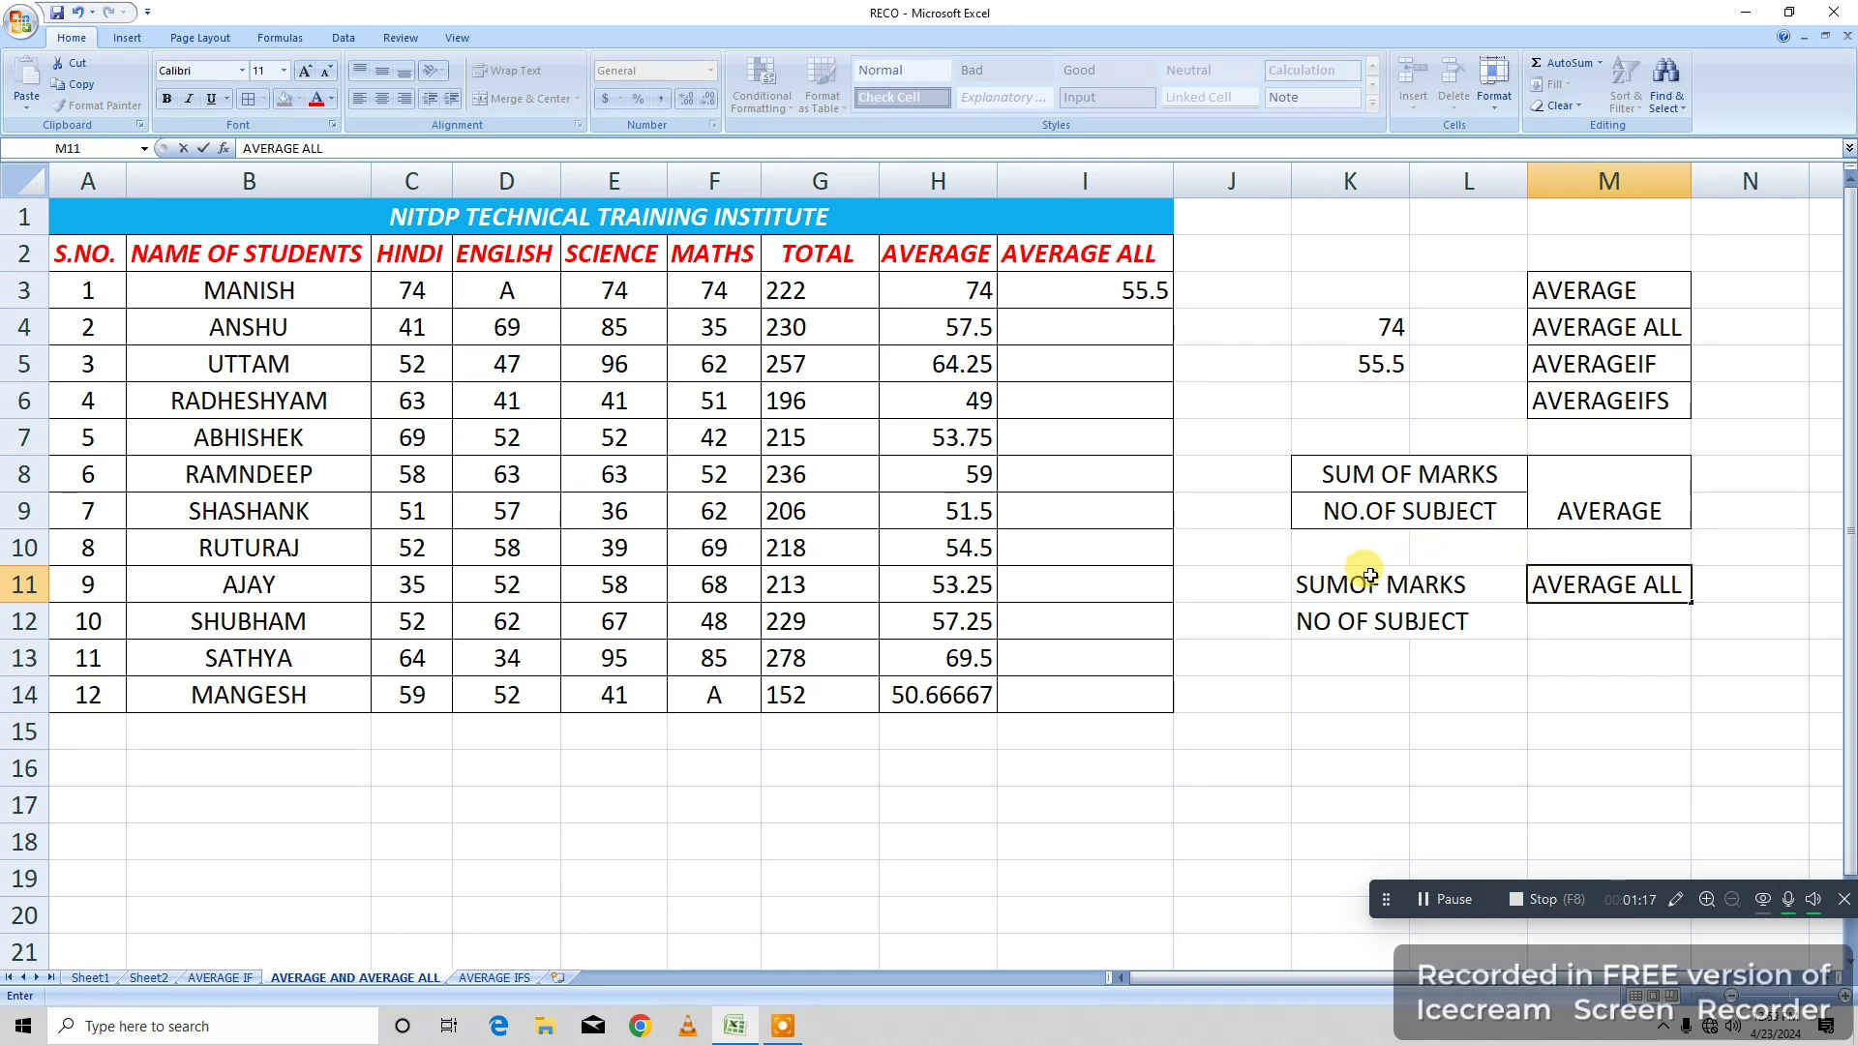
pyautogui.moveTo(1363, 579); pyautogui.dragTo(1559, 622)
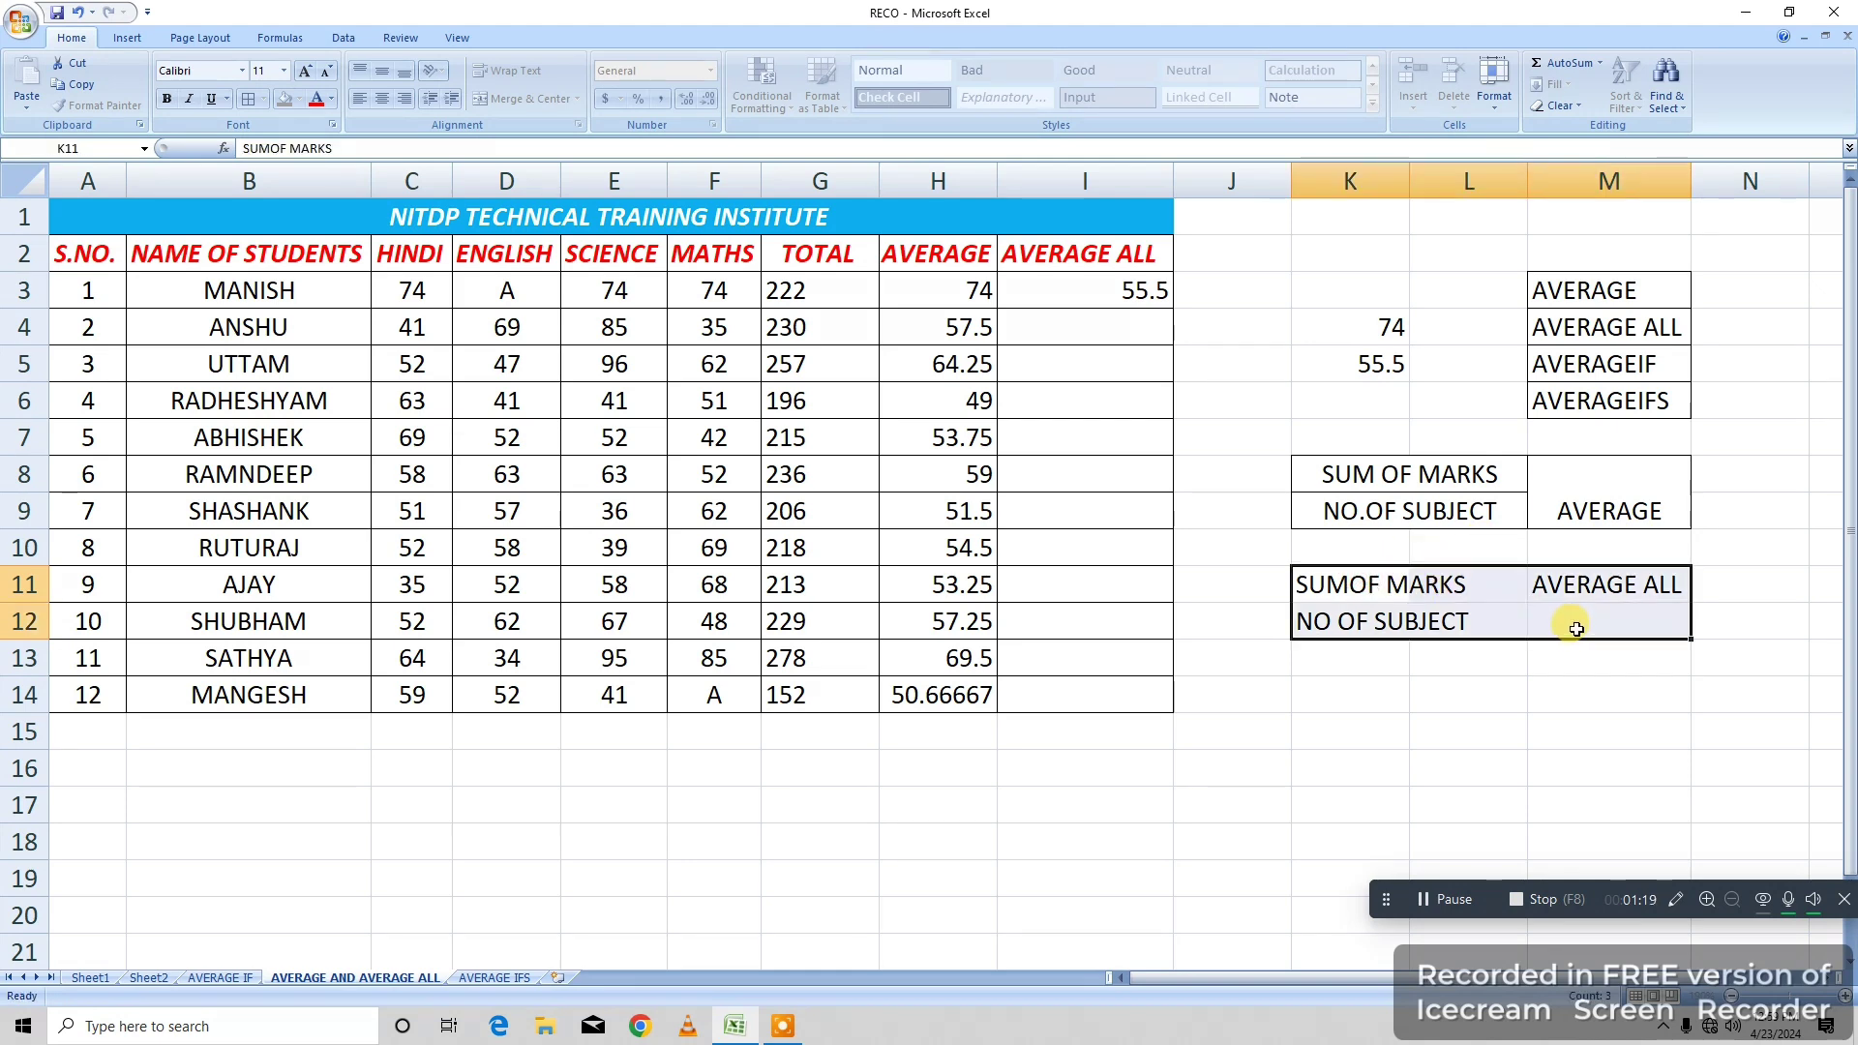
pyautogui.click(1432, 654)
pyautogui.click(1382, 586)
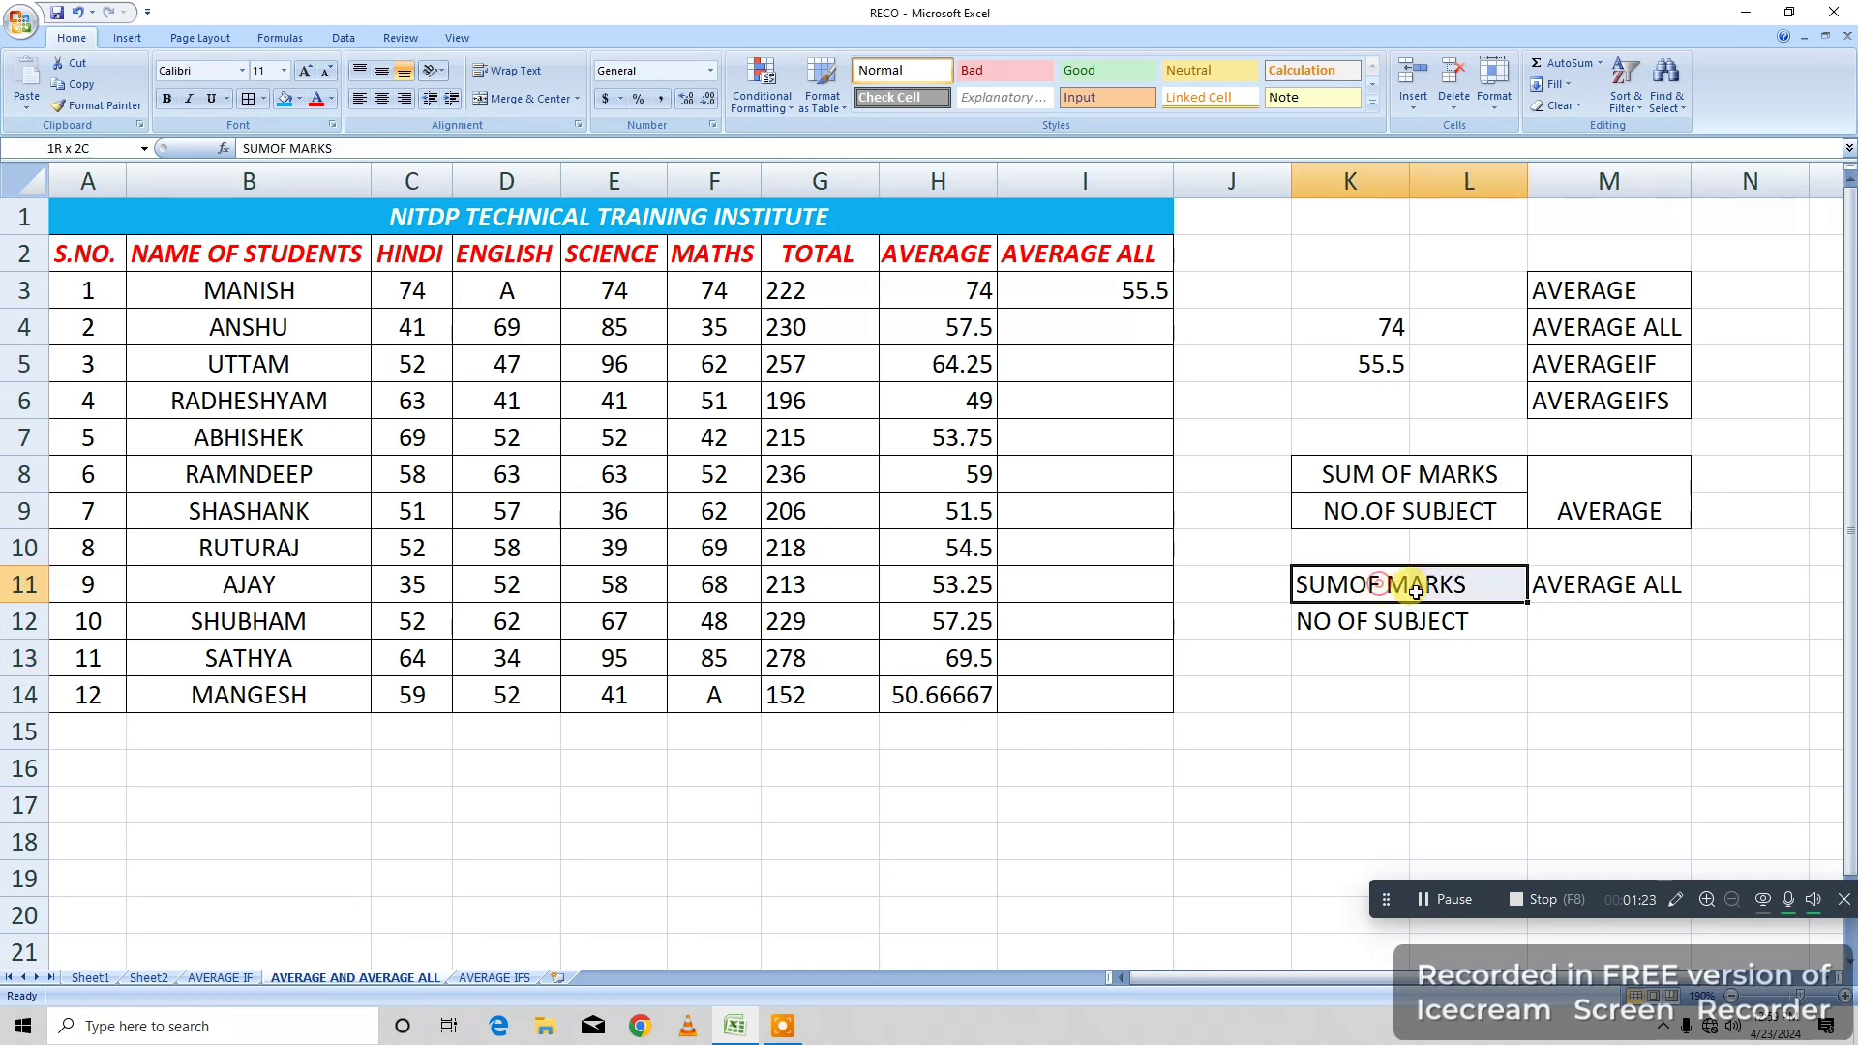
pyautogui.moveTo(1577, 585); pyautogui.dragTo(1581, 619)
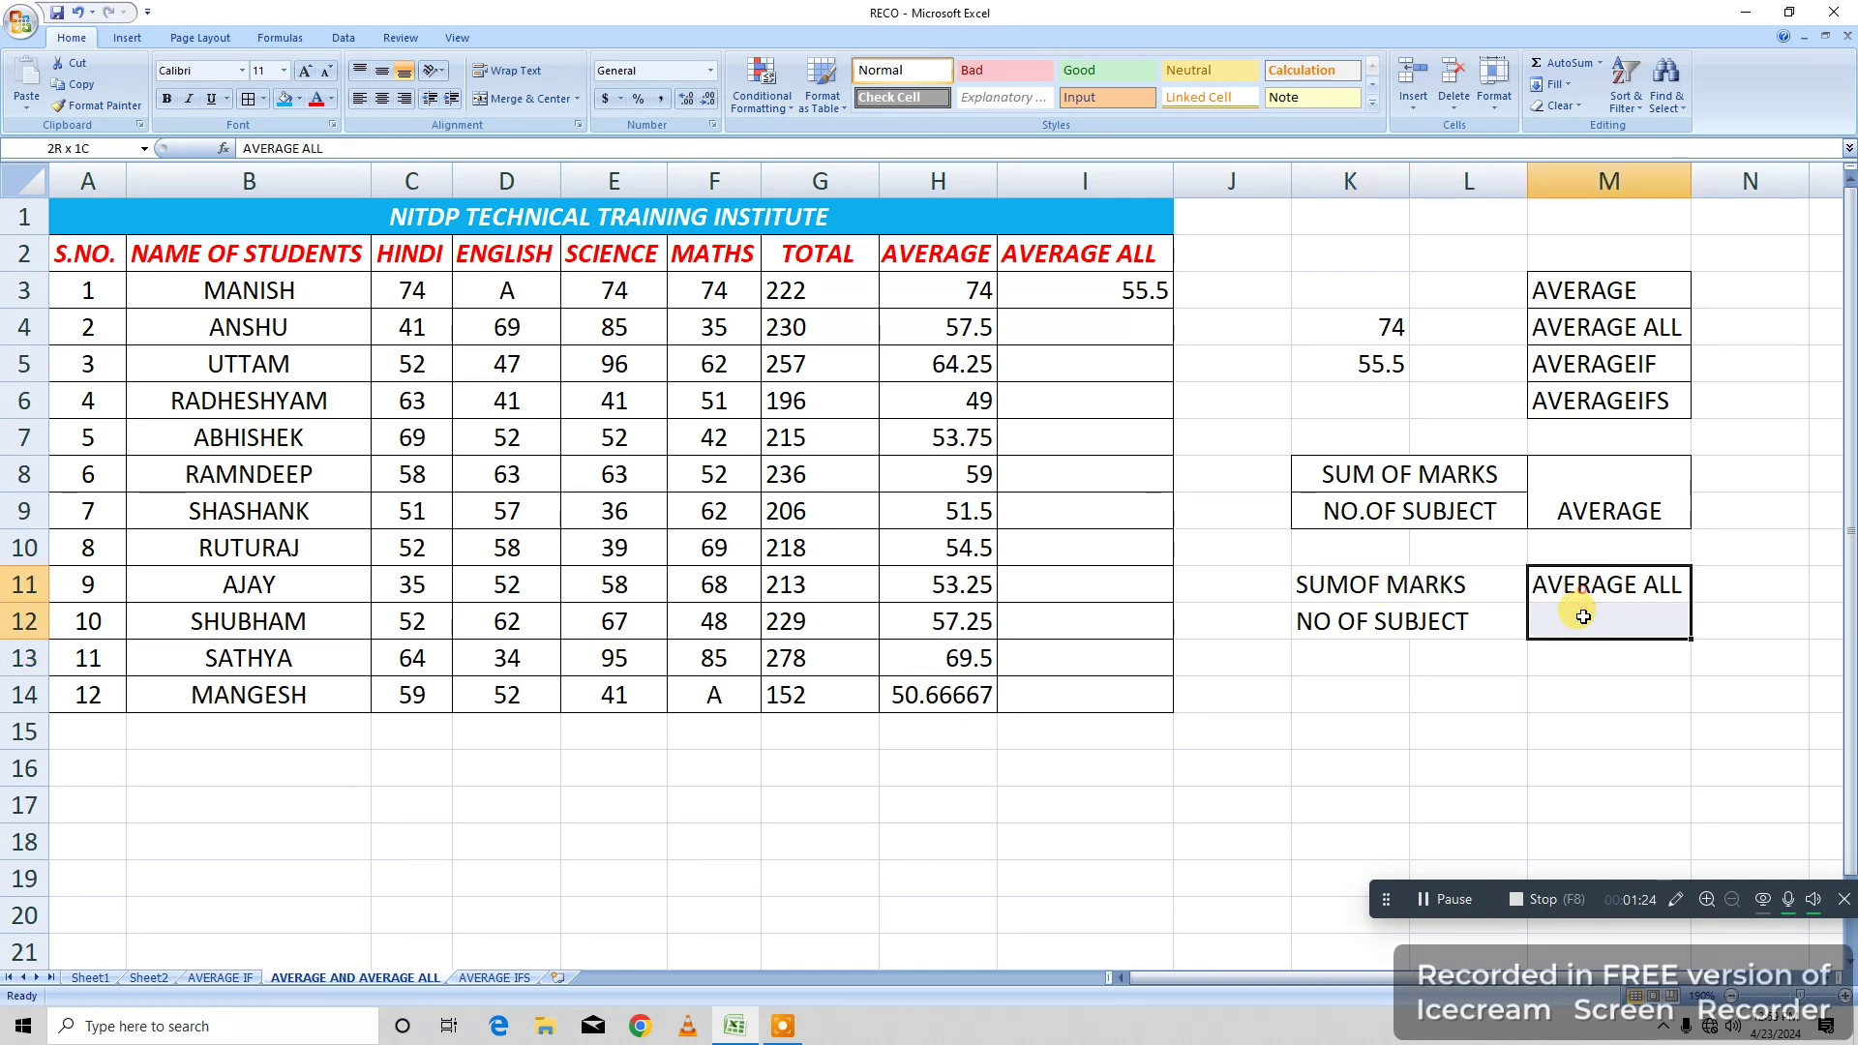
pyautogui.click(497, 103)
# Remove center alignment from the K11:M12 block and apply all borders to its cells.
pyautogui.moveTo(1302, 585); pyautogui.dragTo(1604, 628)
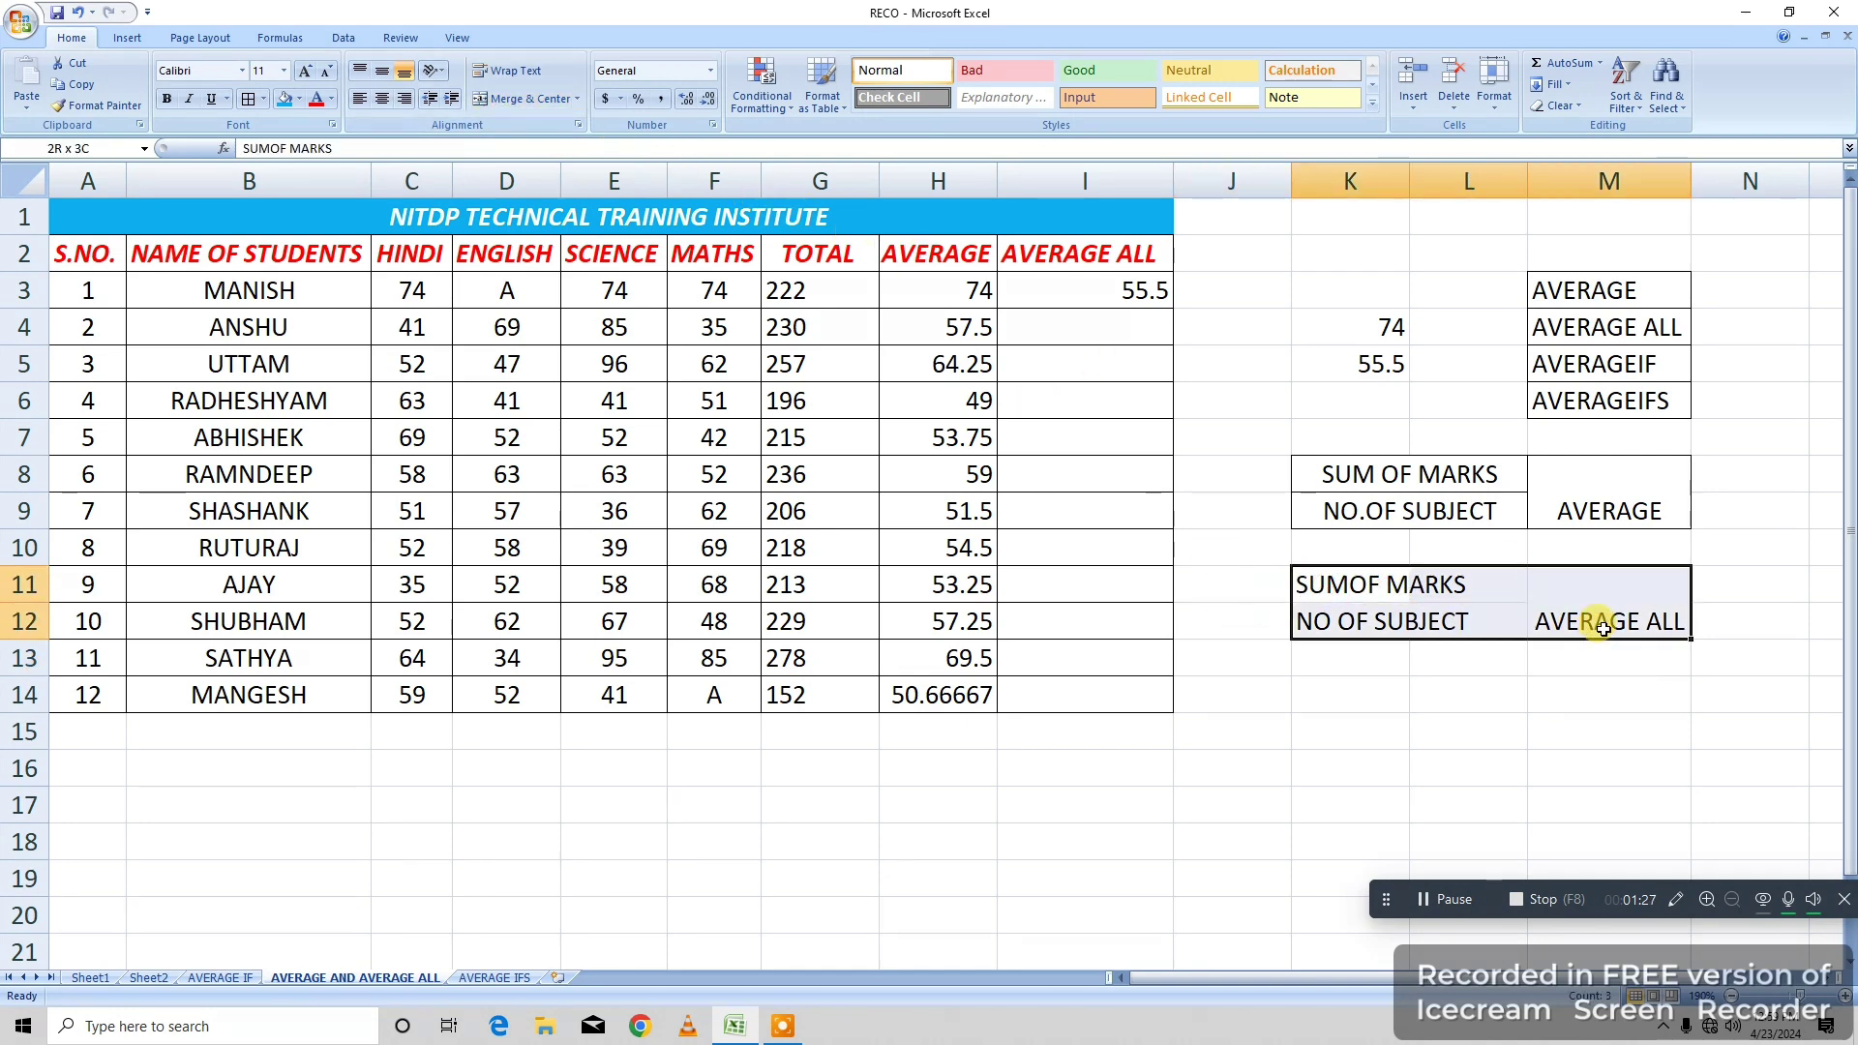
pyautogui.click(383, 99)
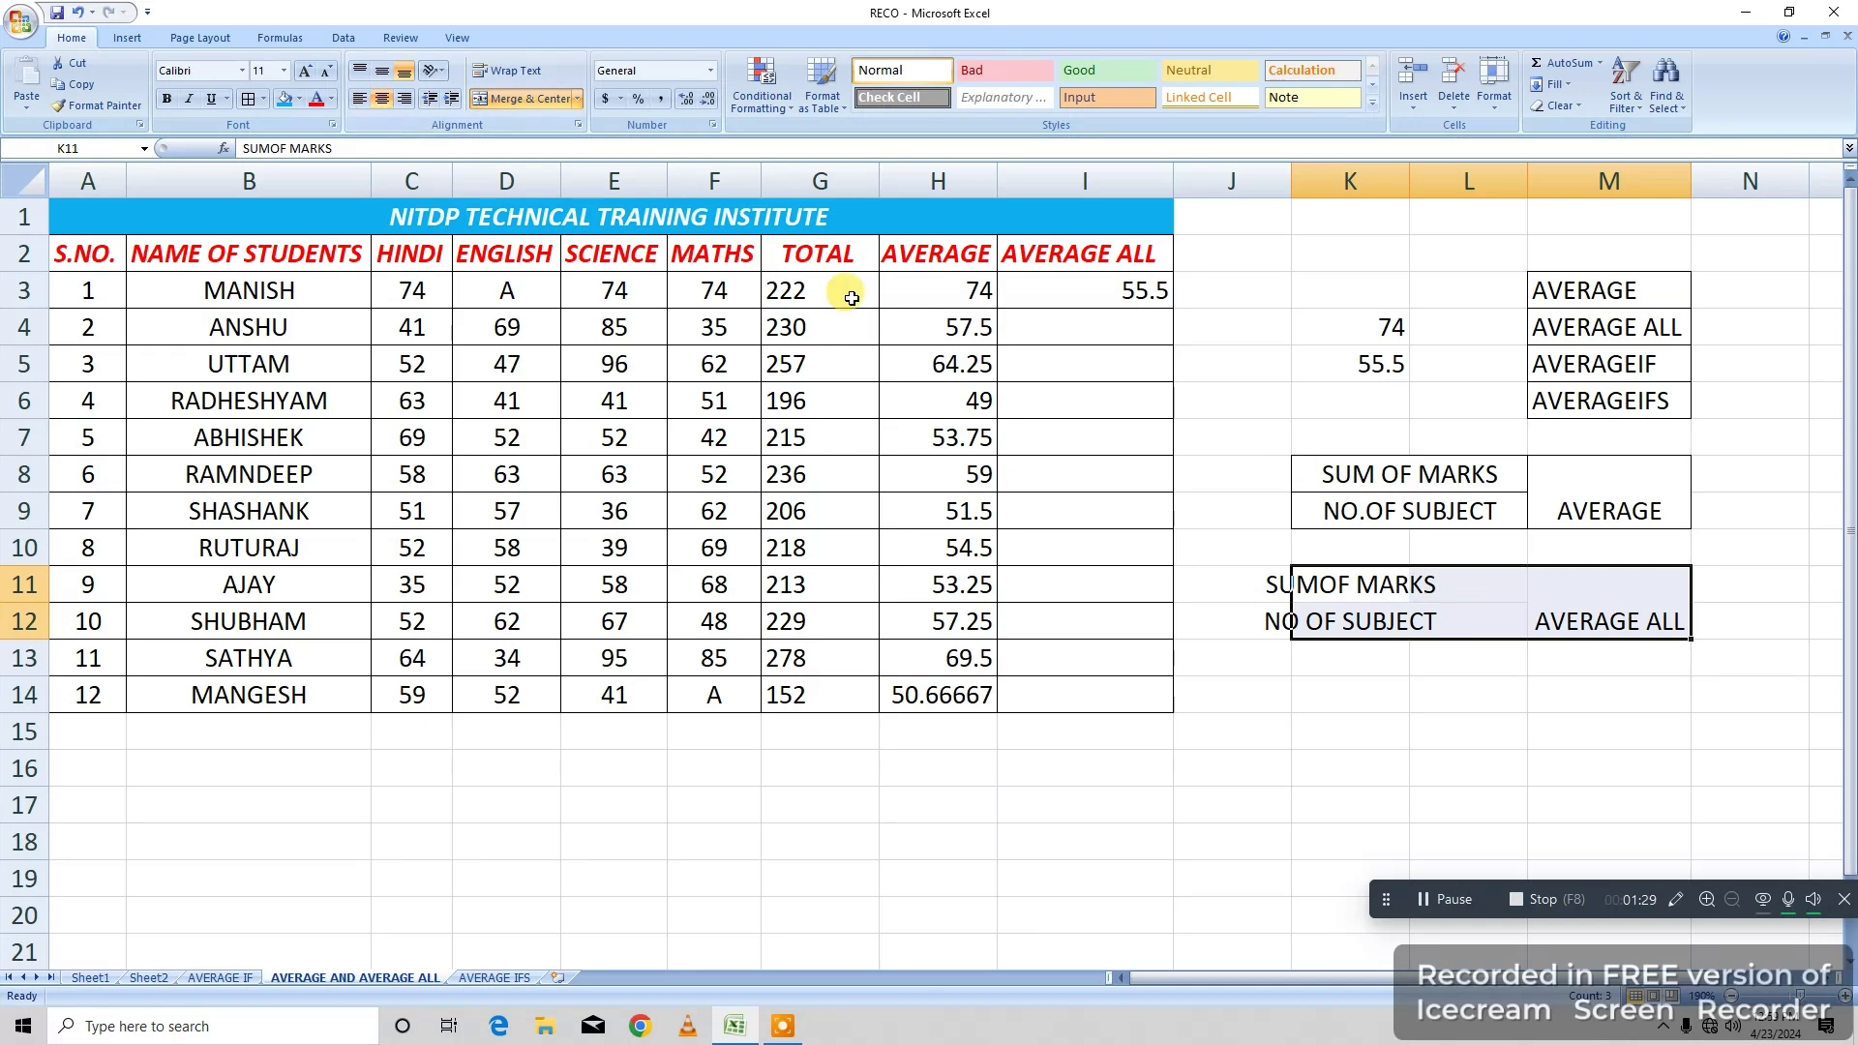
pyautogui.click(384, 104)
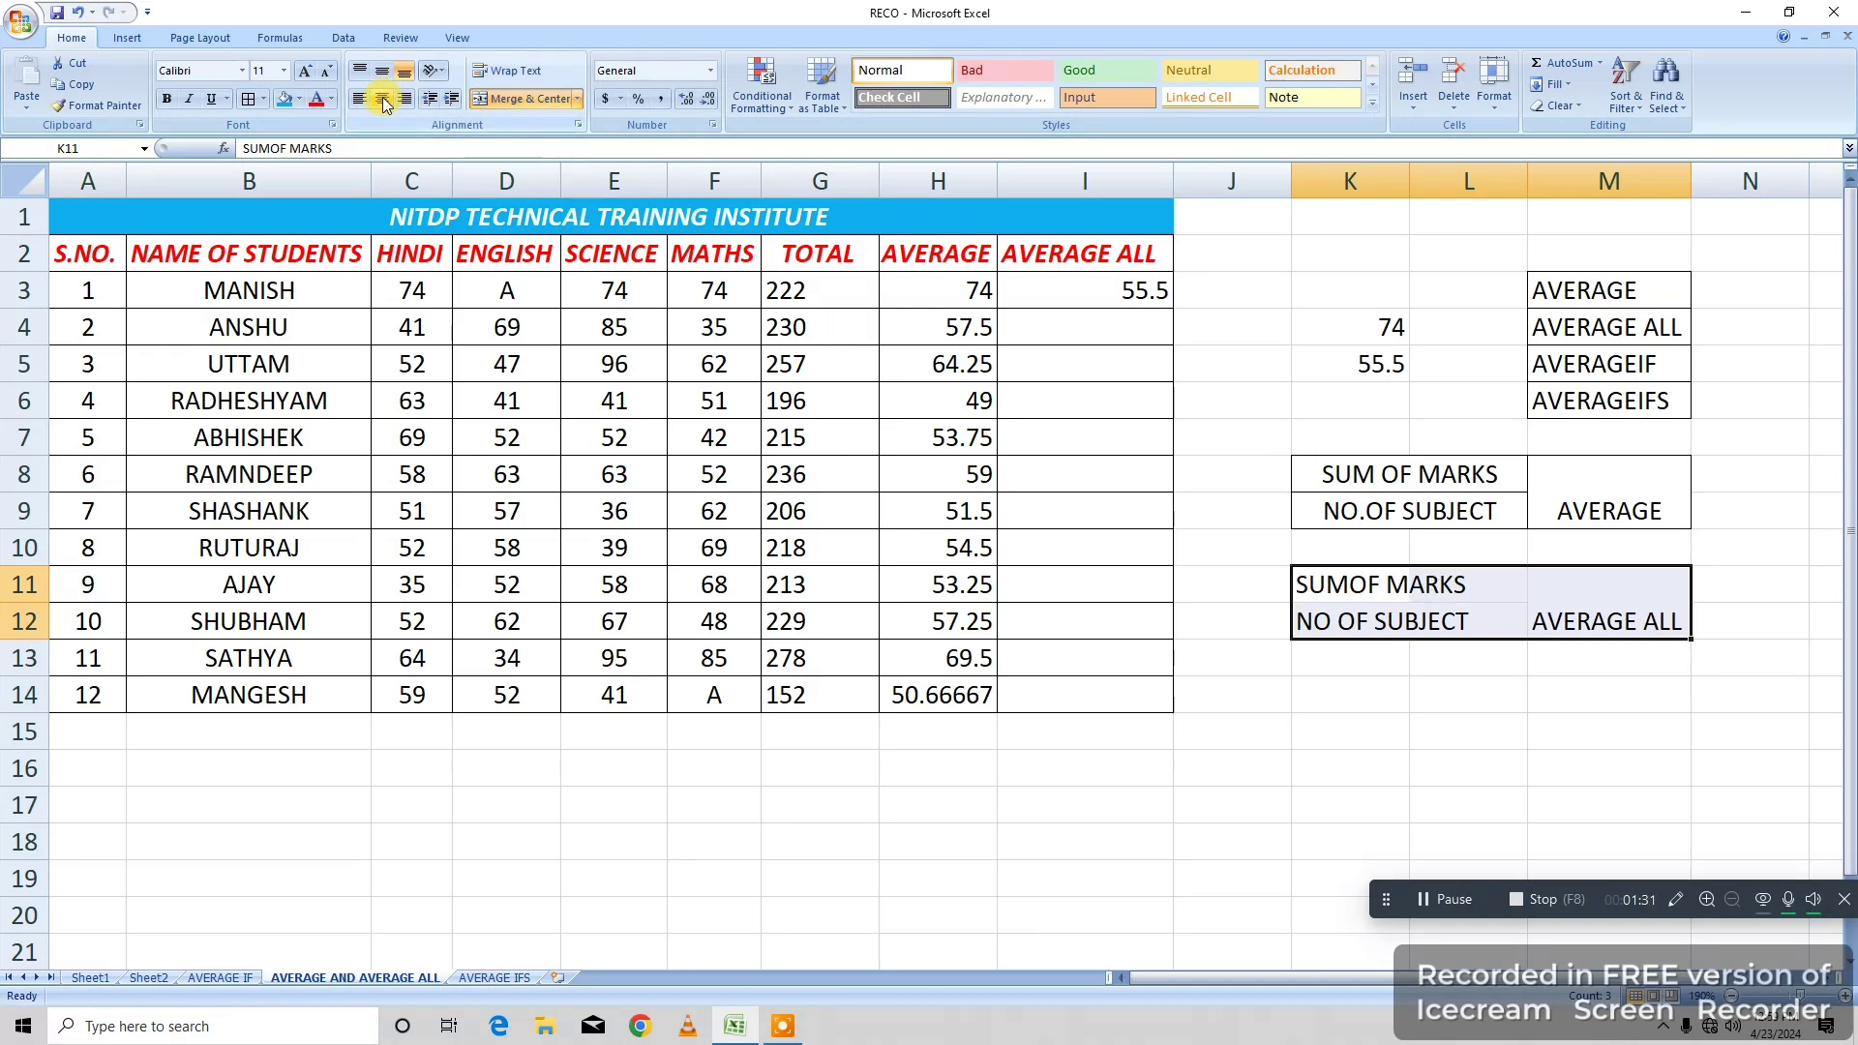
pyautogui.click(248, 100)
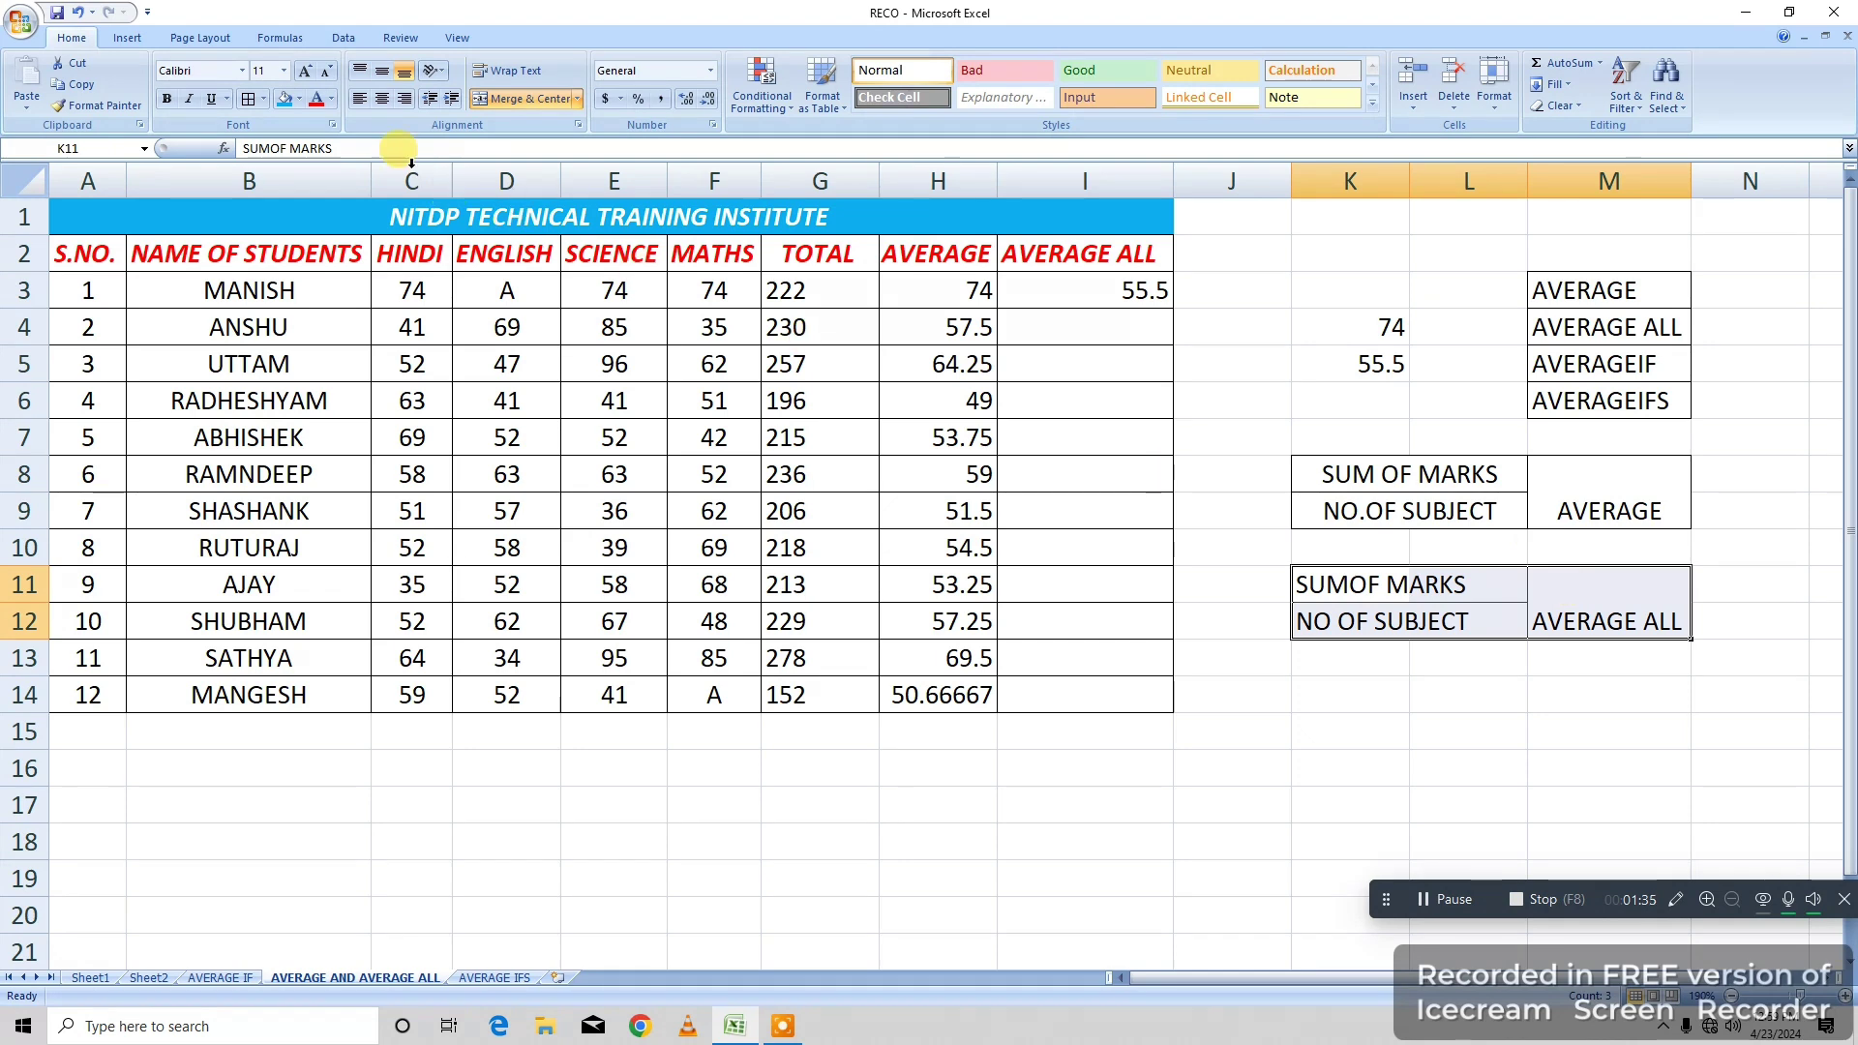
# Center the K11:M12 block horizontally and vertically, and autofit the width of column K.
pyautogui.click(381, 101)
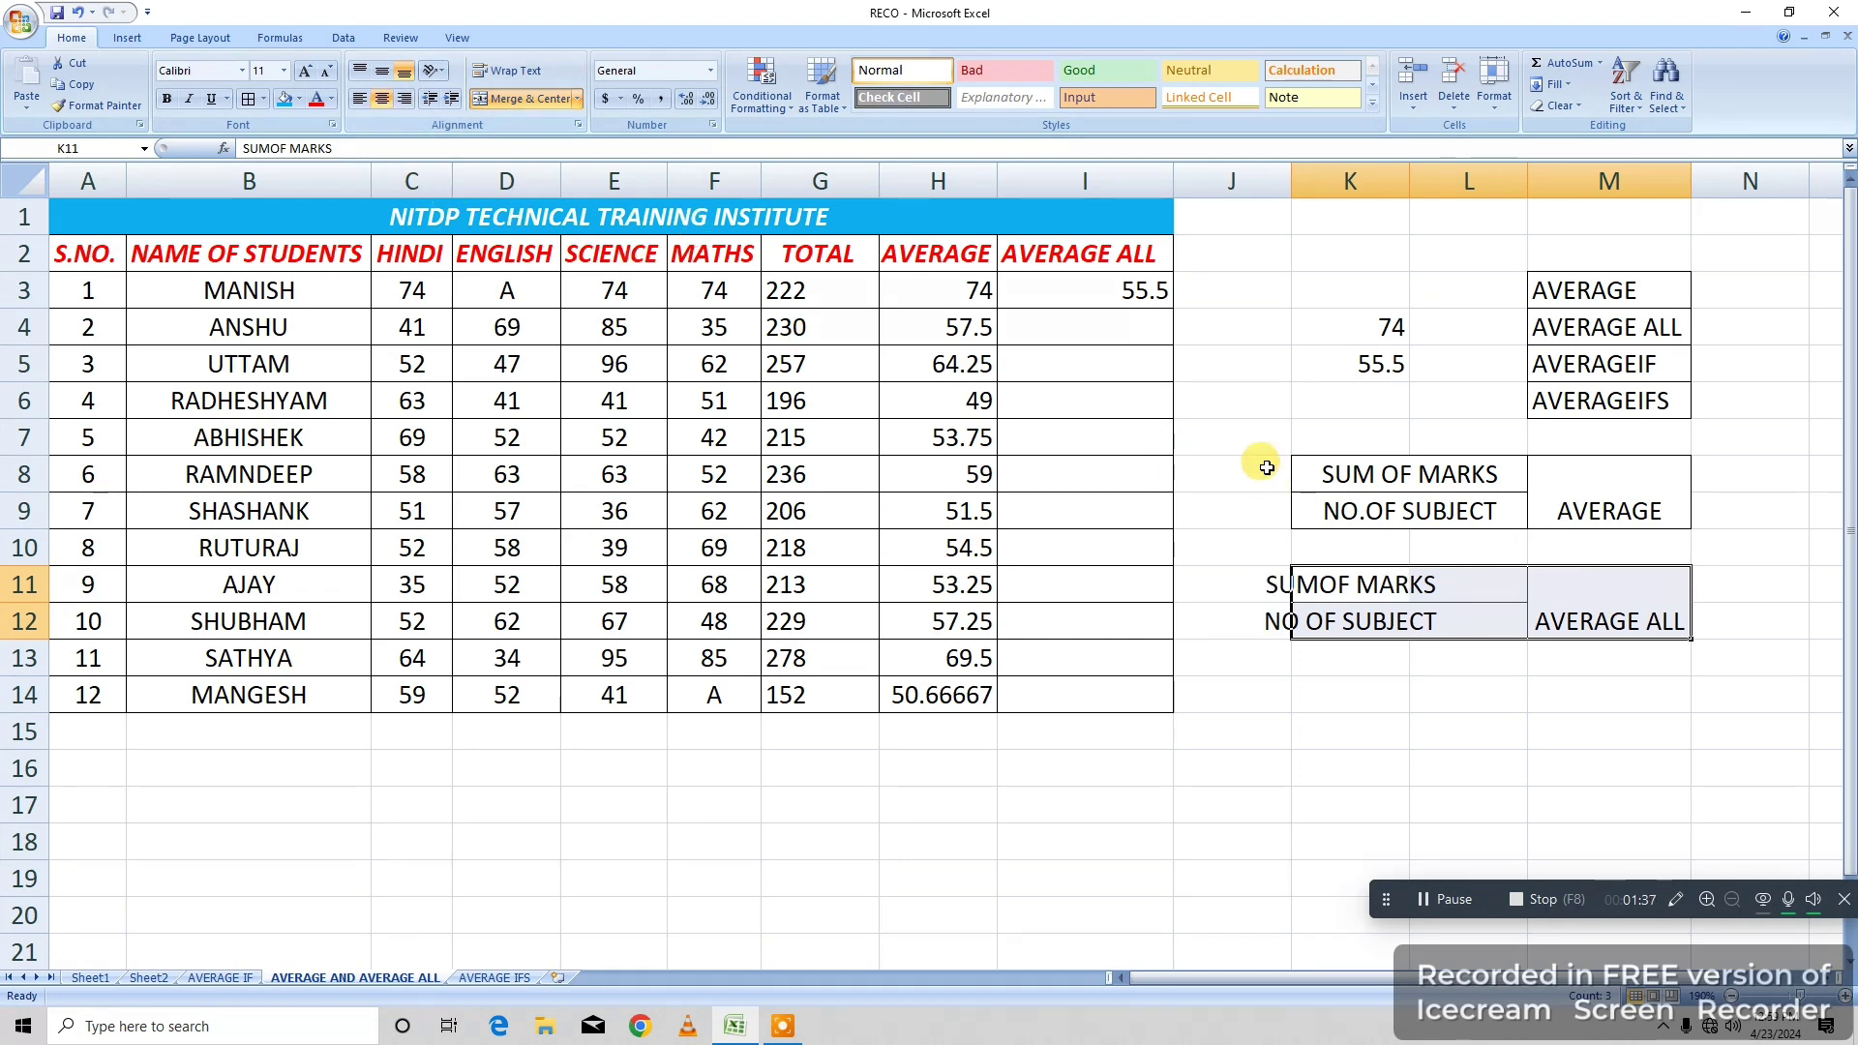
pyautogui.click(383, 70)
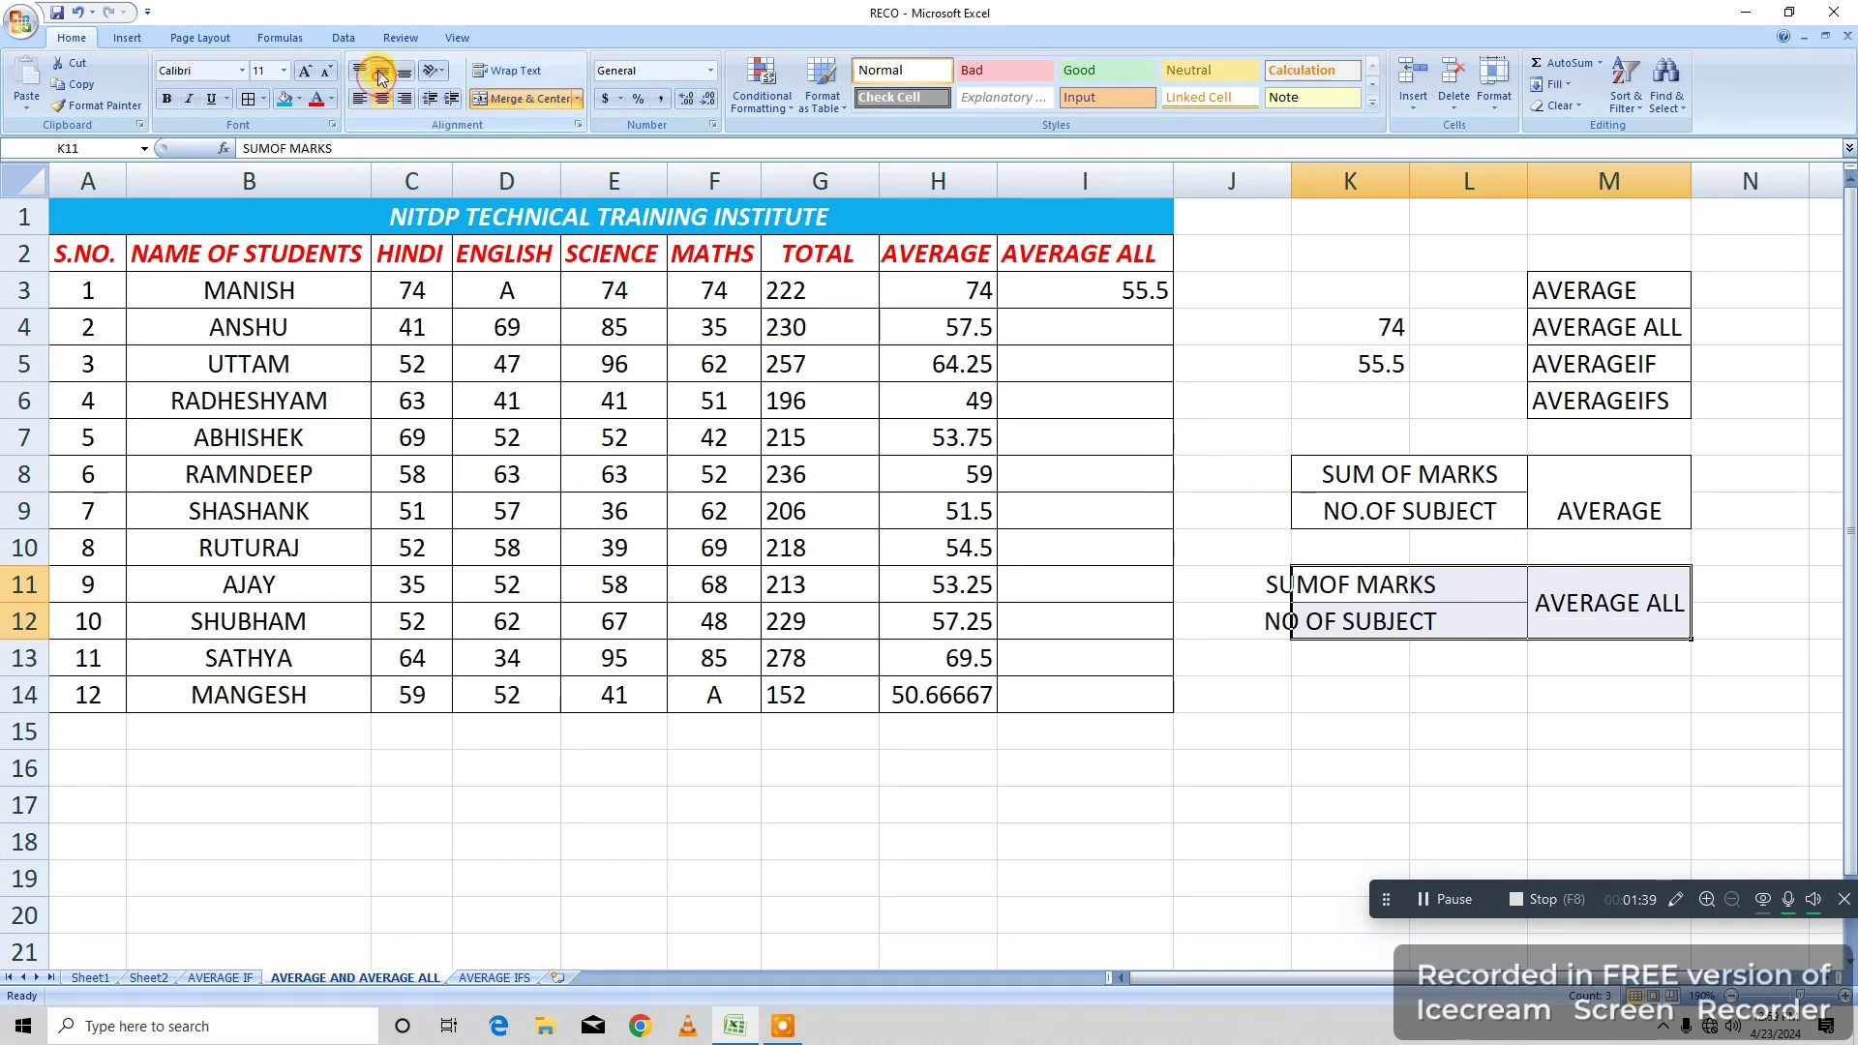
pyautogui.click(1302, 653)
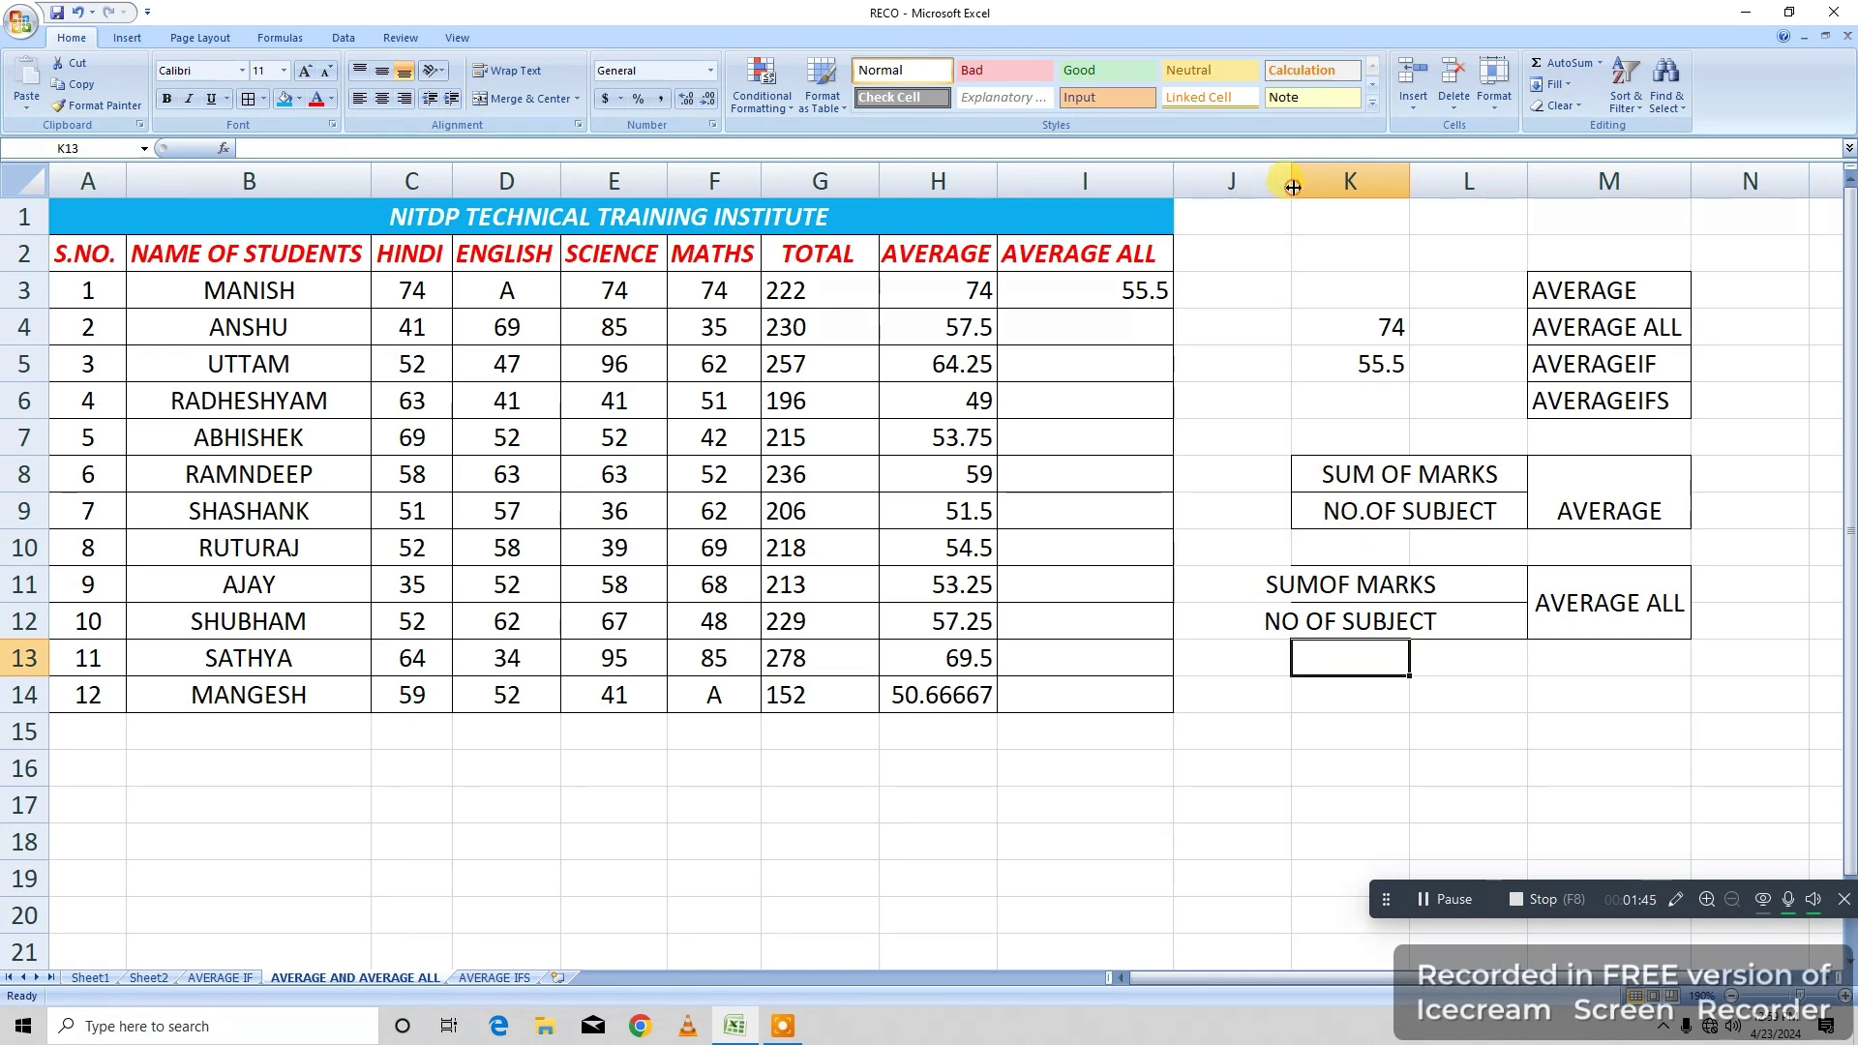
pyautogui.doubleClick(1409, 172)
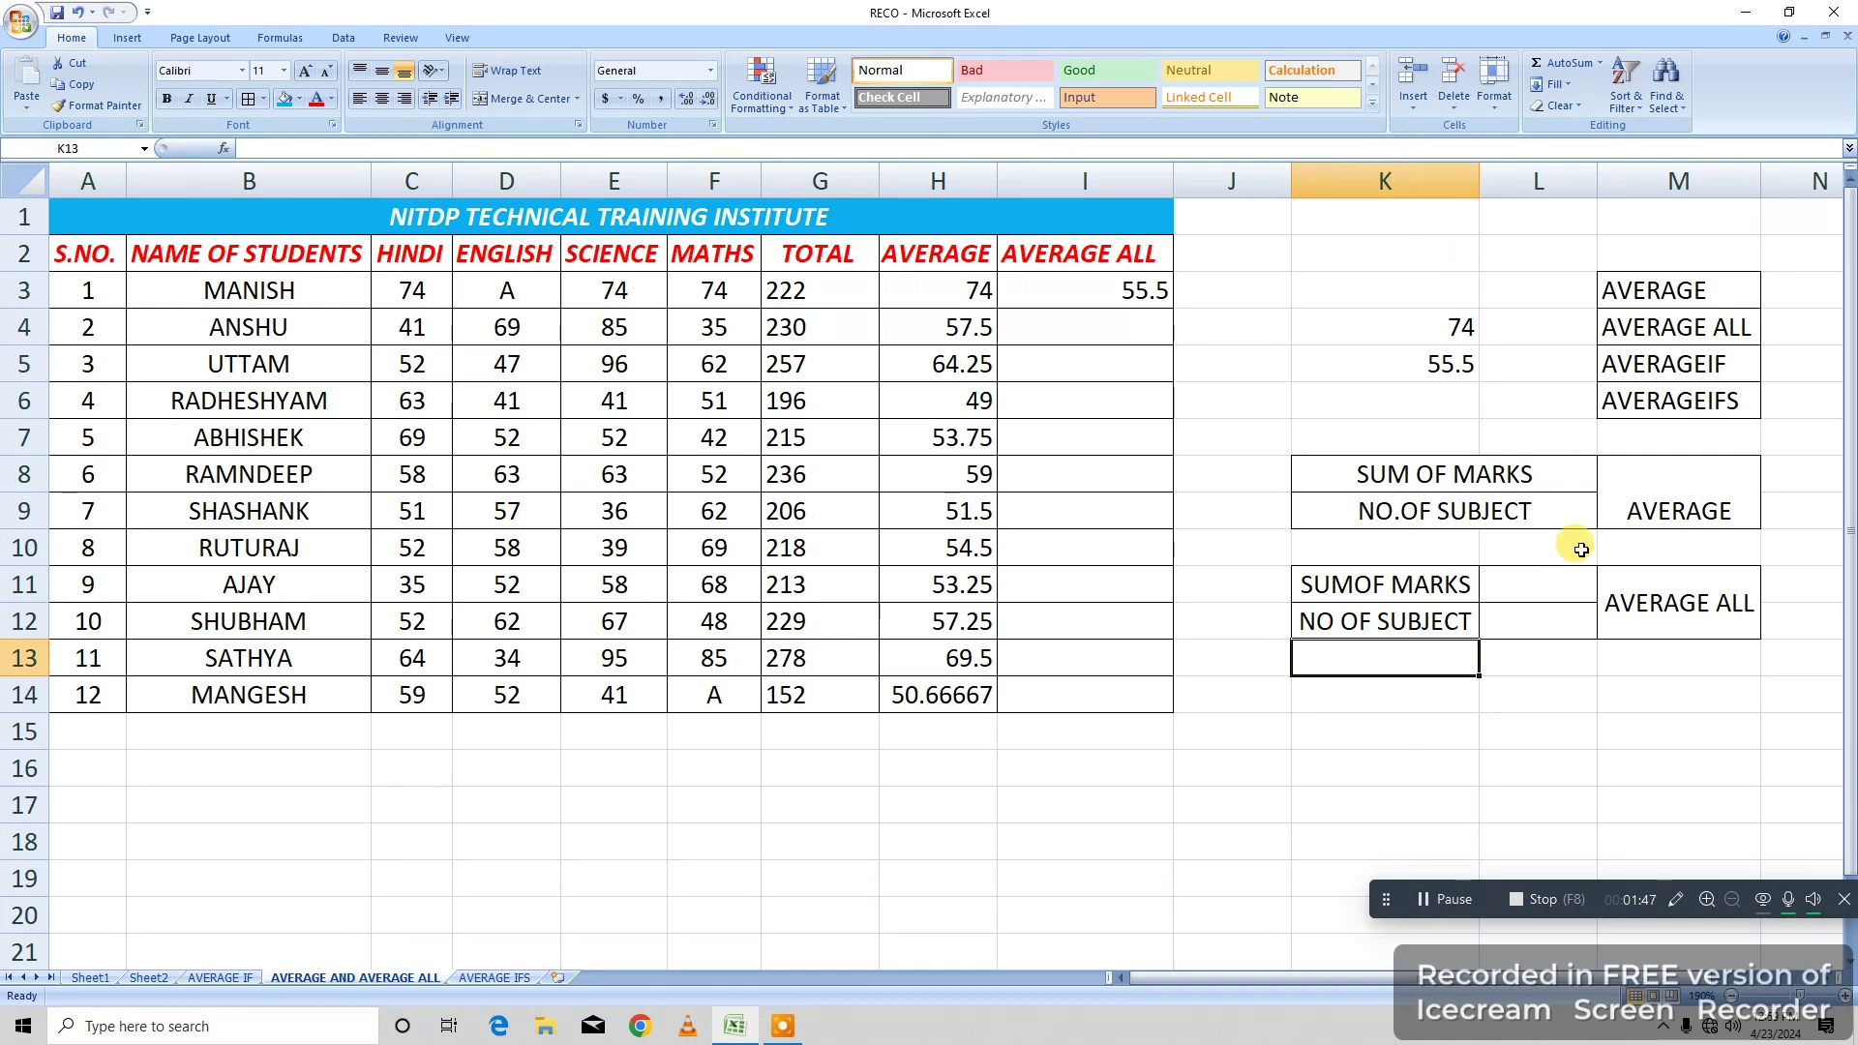
pyautogui.click(1568, 622)
pyautogui.click(1495, 687)
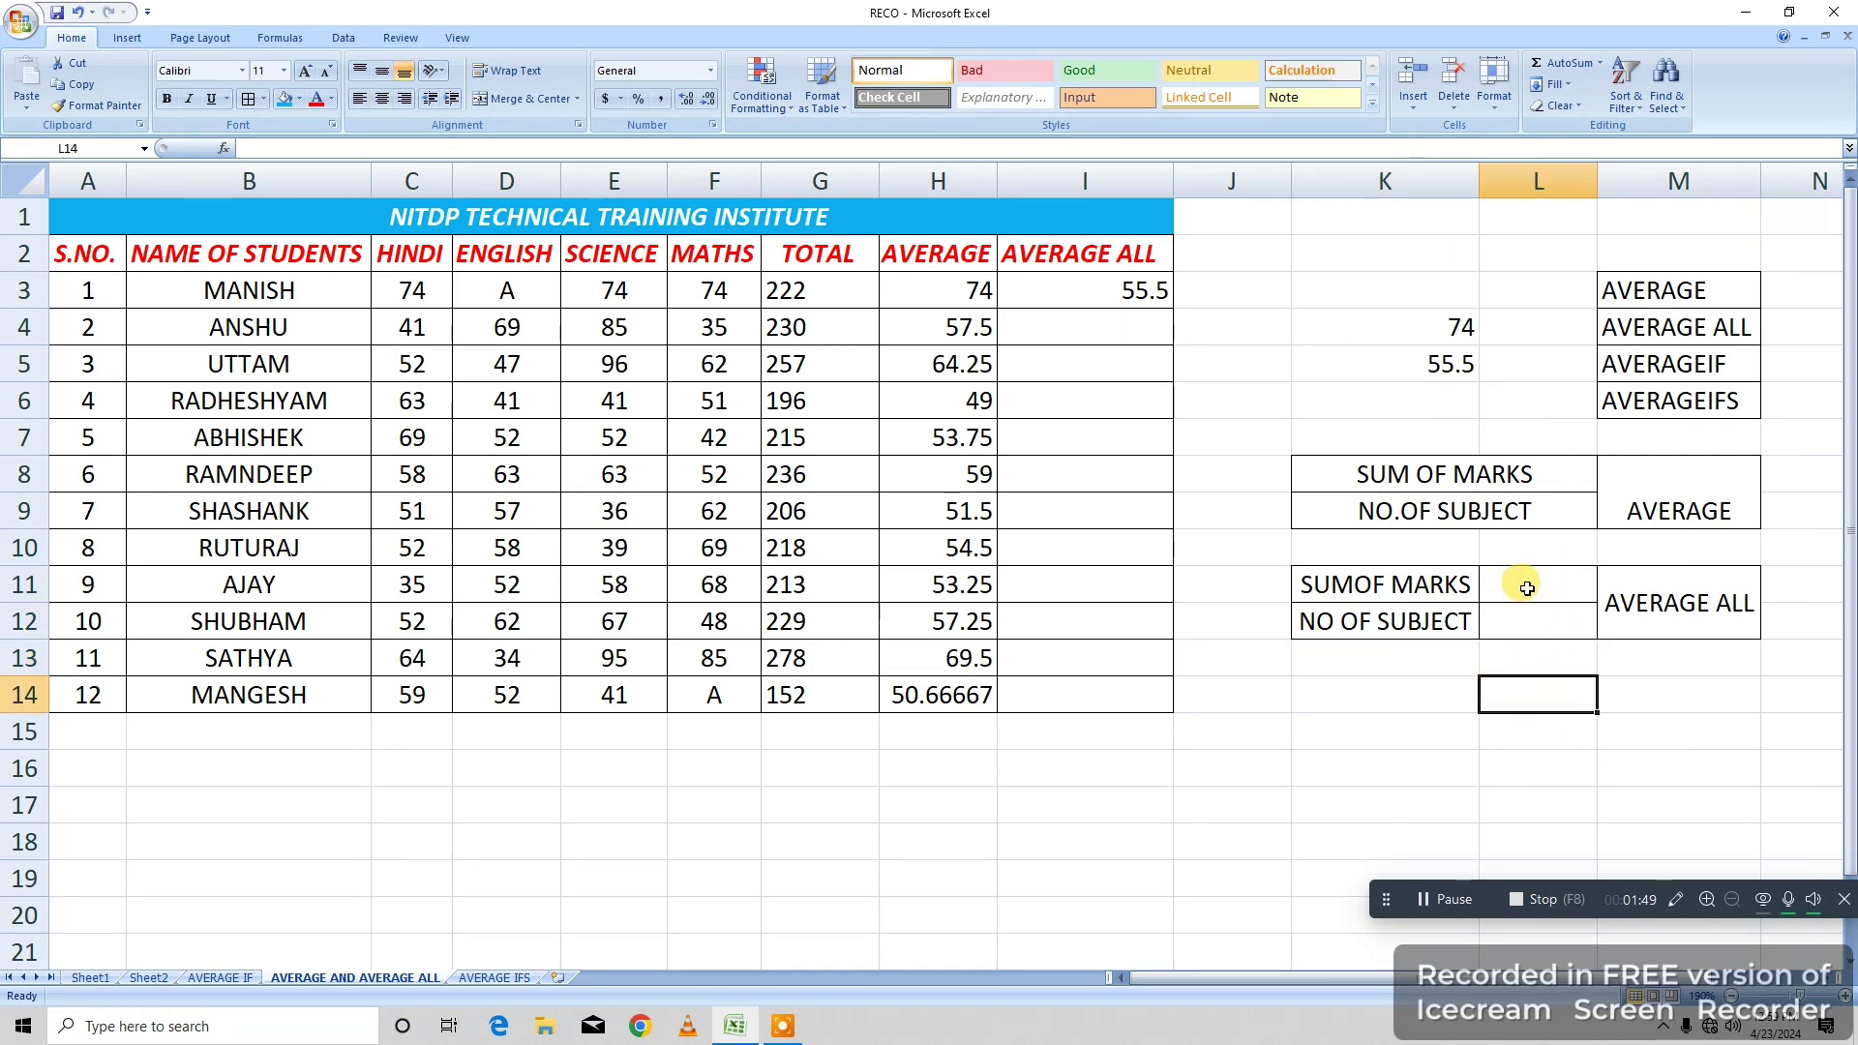
# Merge and center the SUMOF MARKS label across K11:L11 and the NO OF SUBJECT label across K12:L12.
pyautogui.moveTo(1522, 585); pyautogui.dragTo(1431, 578)
pyautogui.click(530, 98)
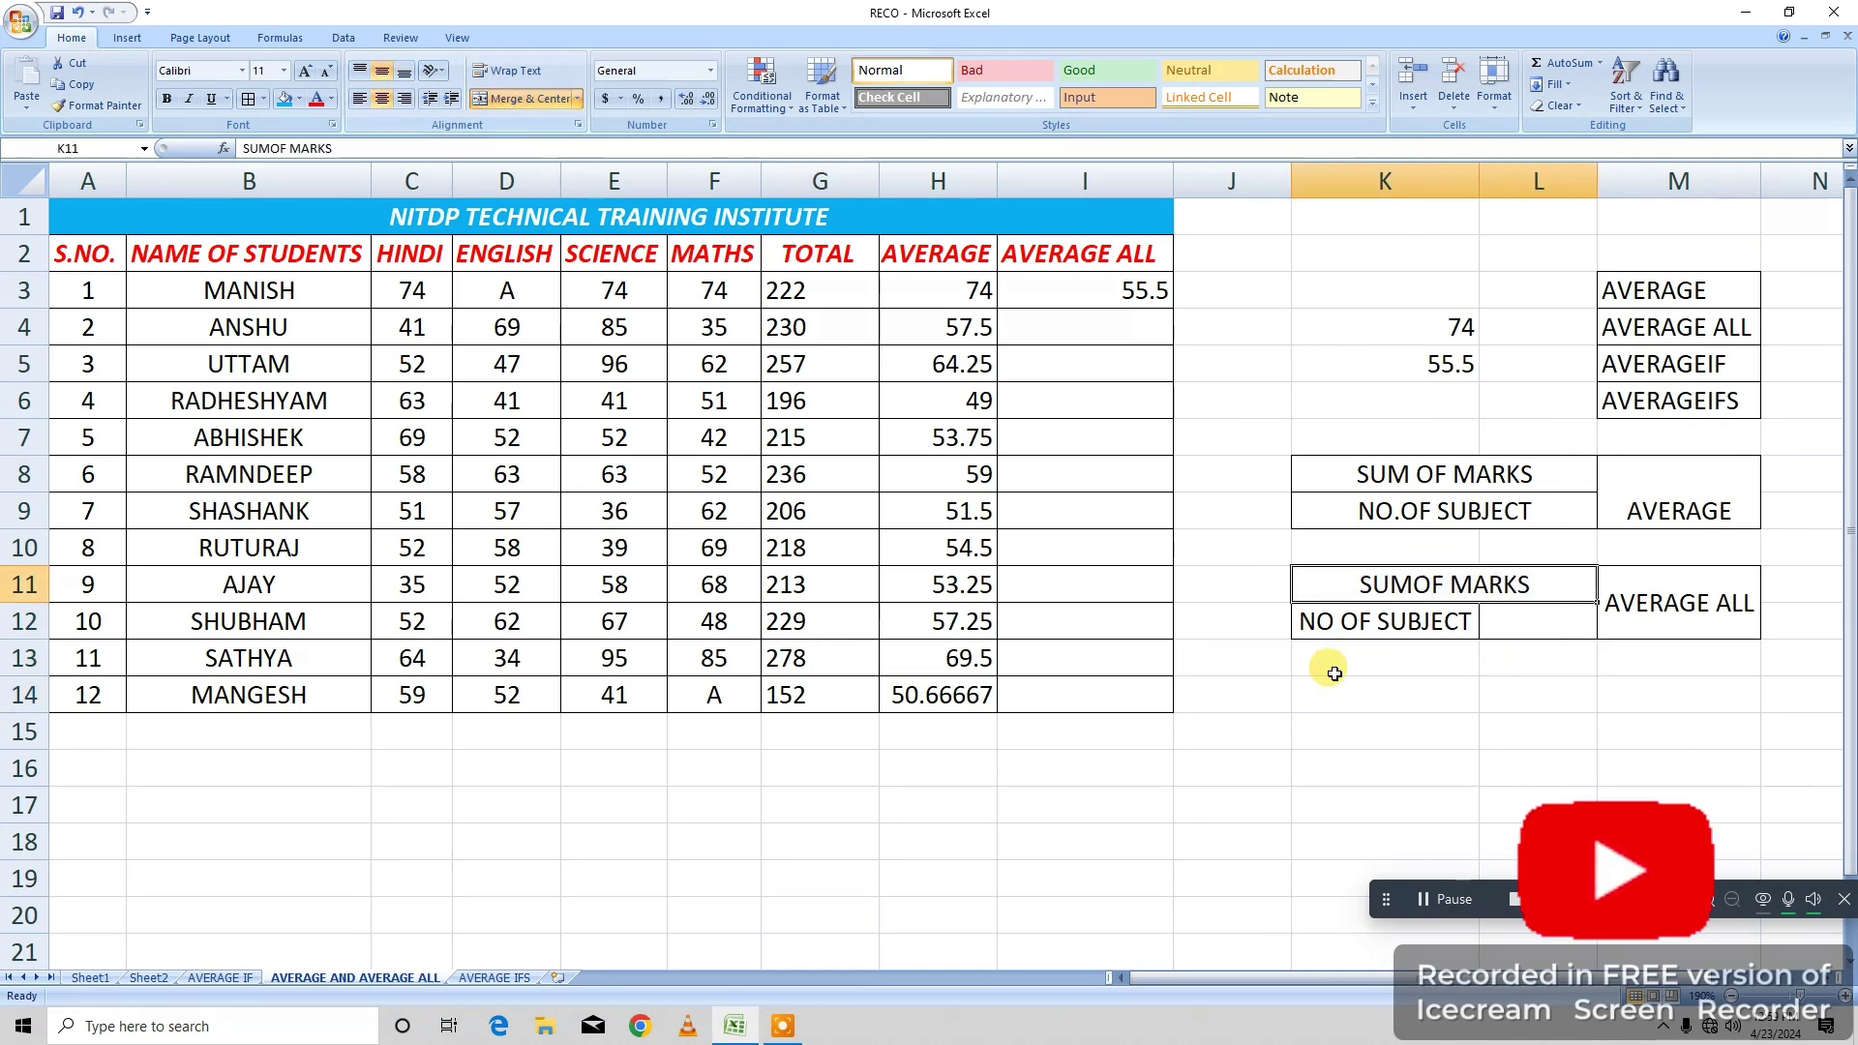
pyautogui.click(1336, 662)
pyautogui.moveTo(1510, 627); pyautogui.dragTo(1374, 624)
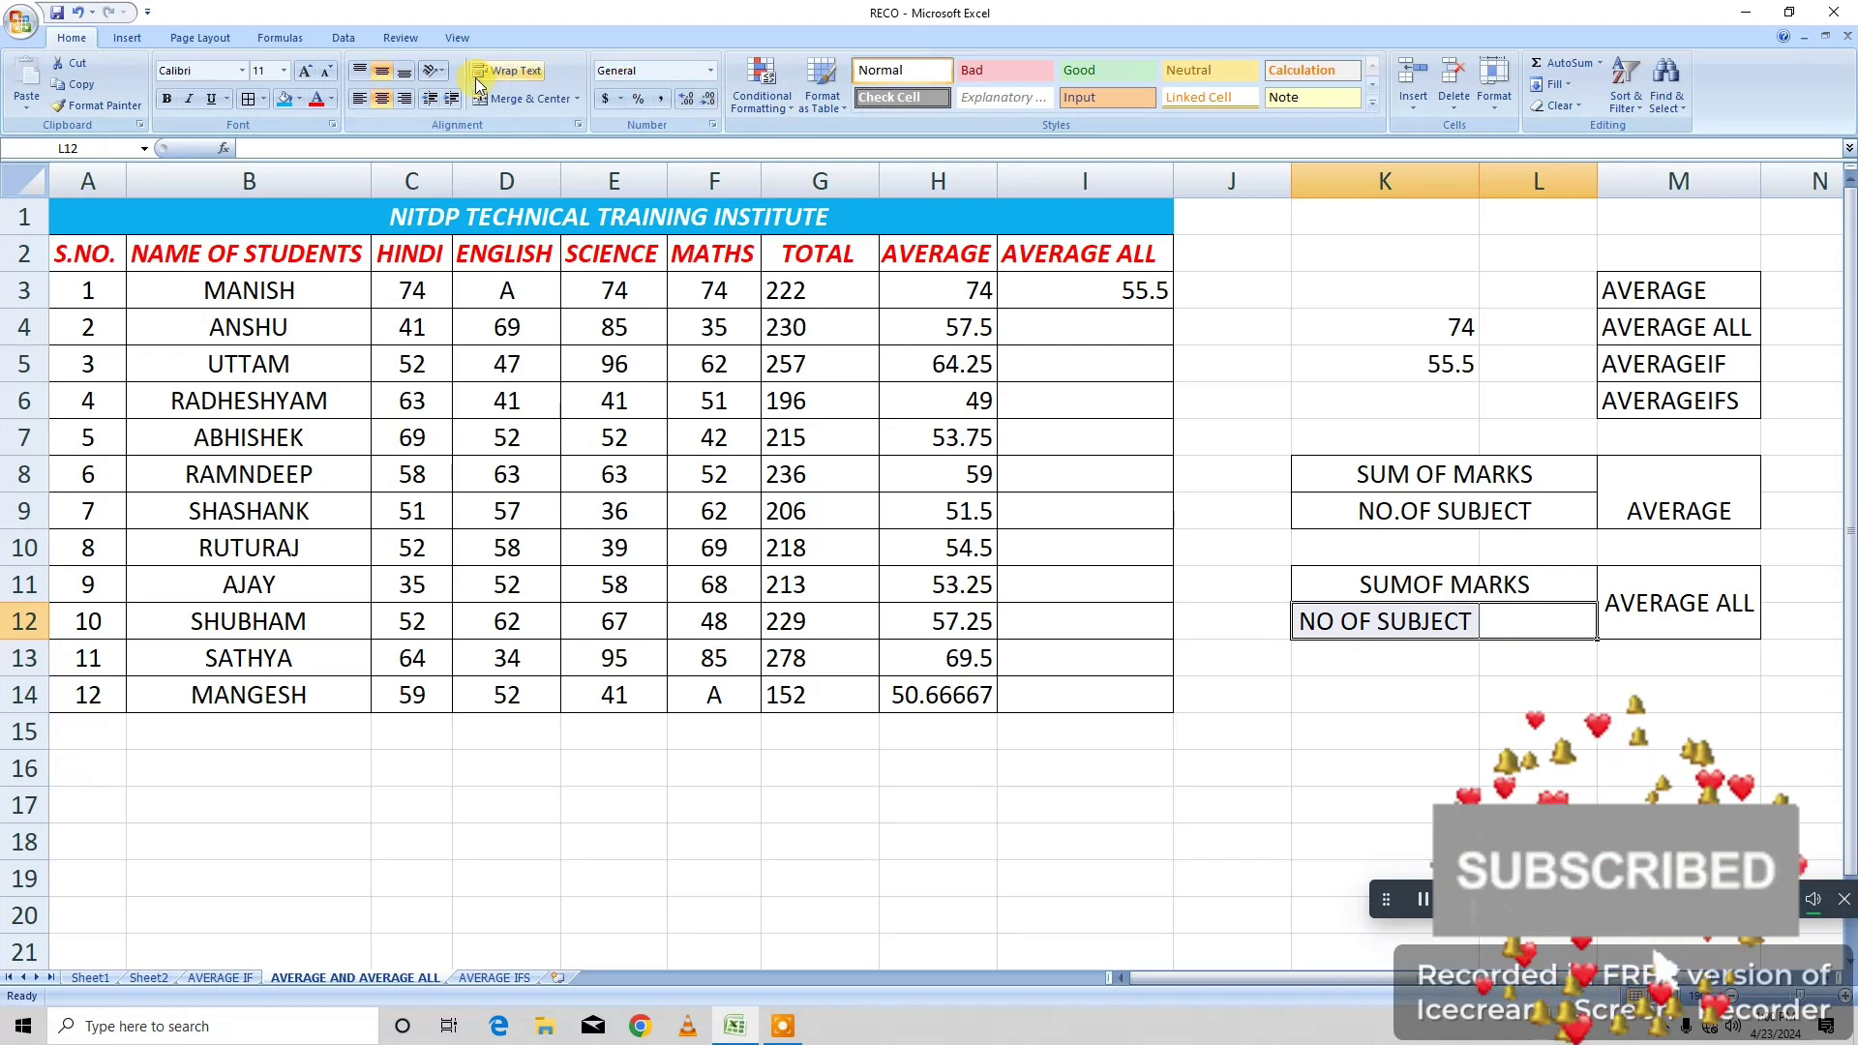
pyautogui.click(530, 98)
pyautogui.click(1327, 693)
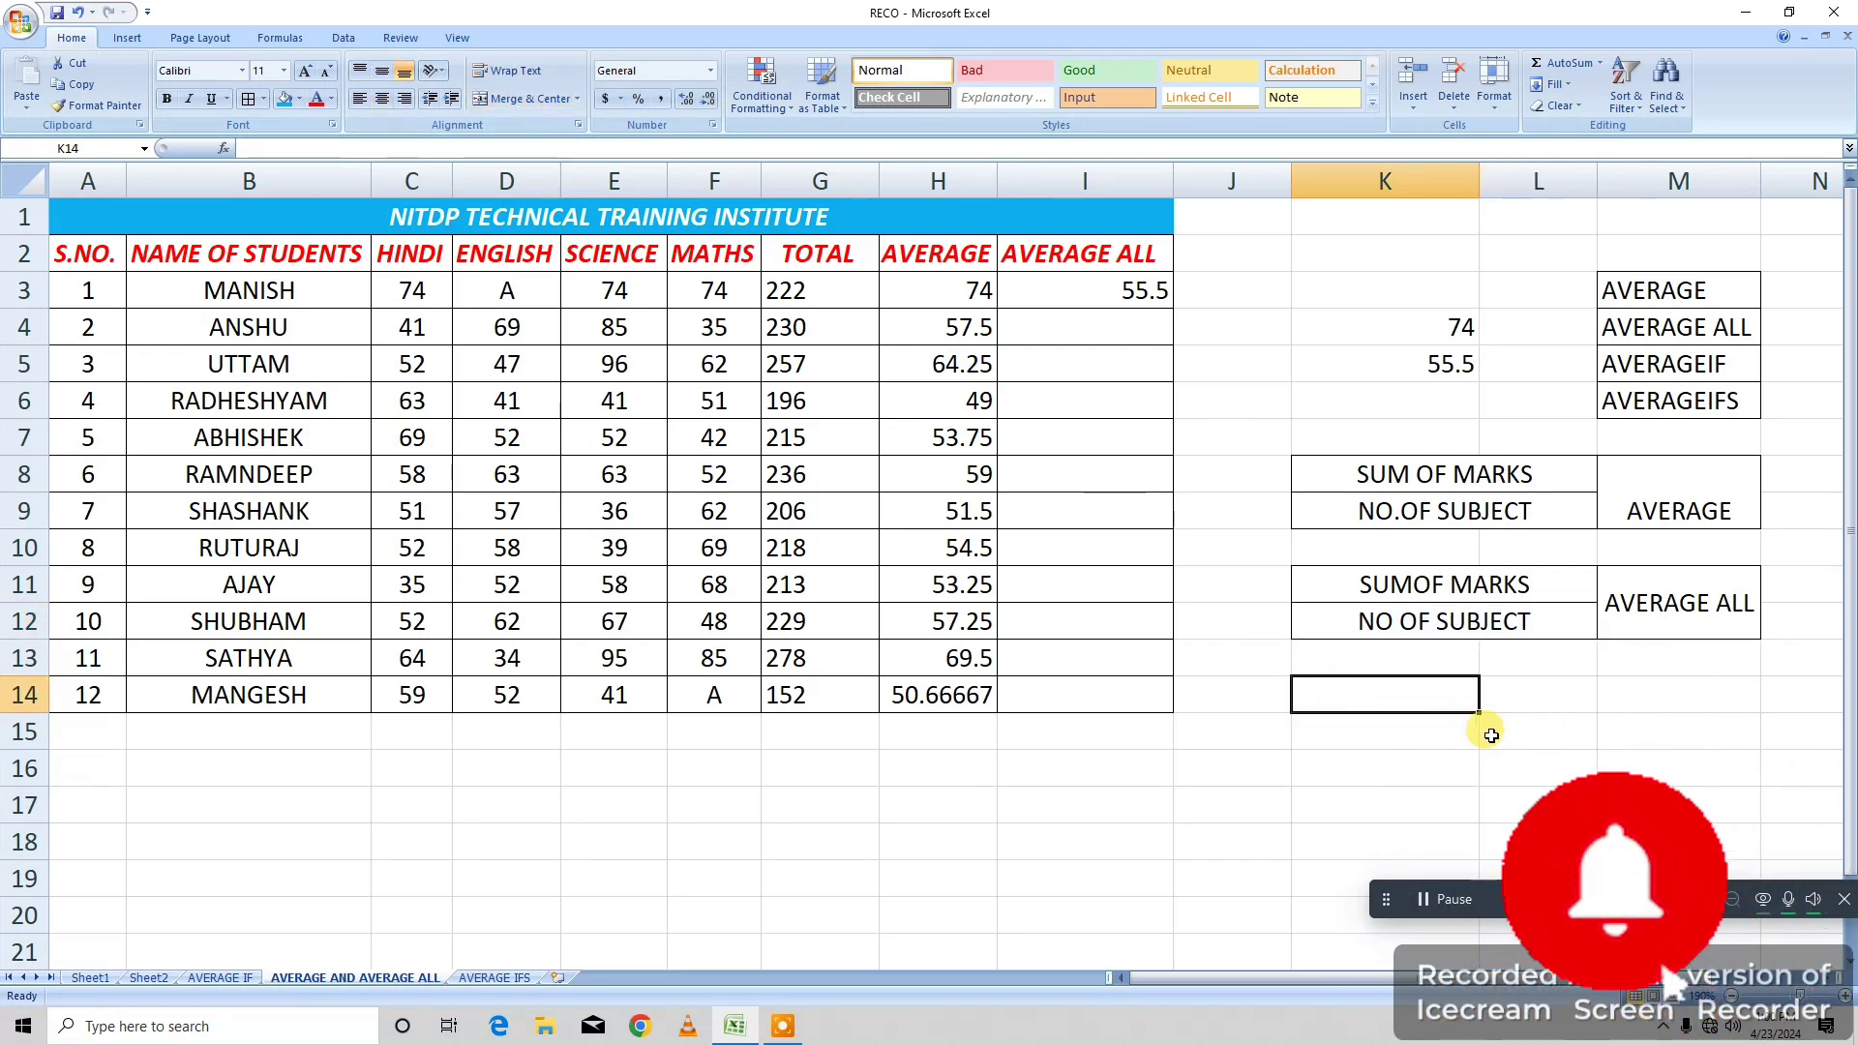
# Enter the note NO.OF SUBJECT INCLUDING TEXT FUNCTION in K13, below the AVERAGE ALL block.
pyautogui.click(1439, 657)
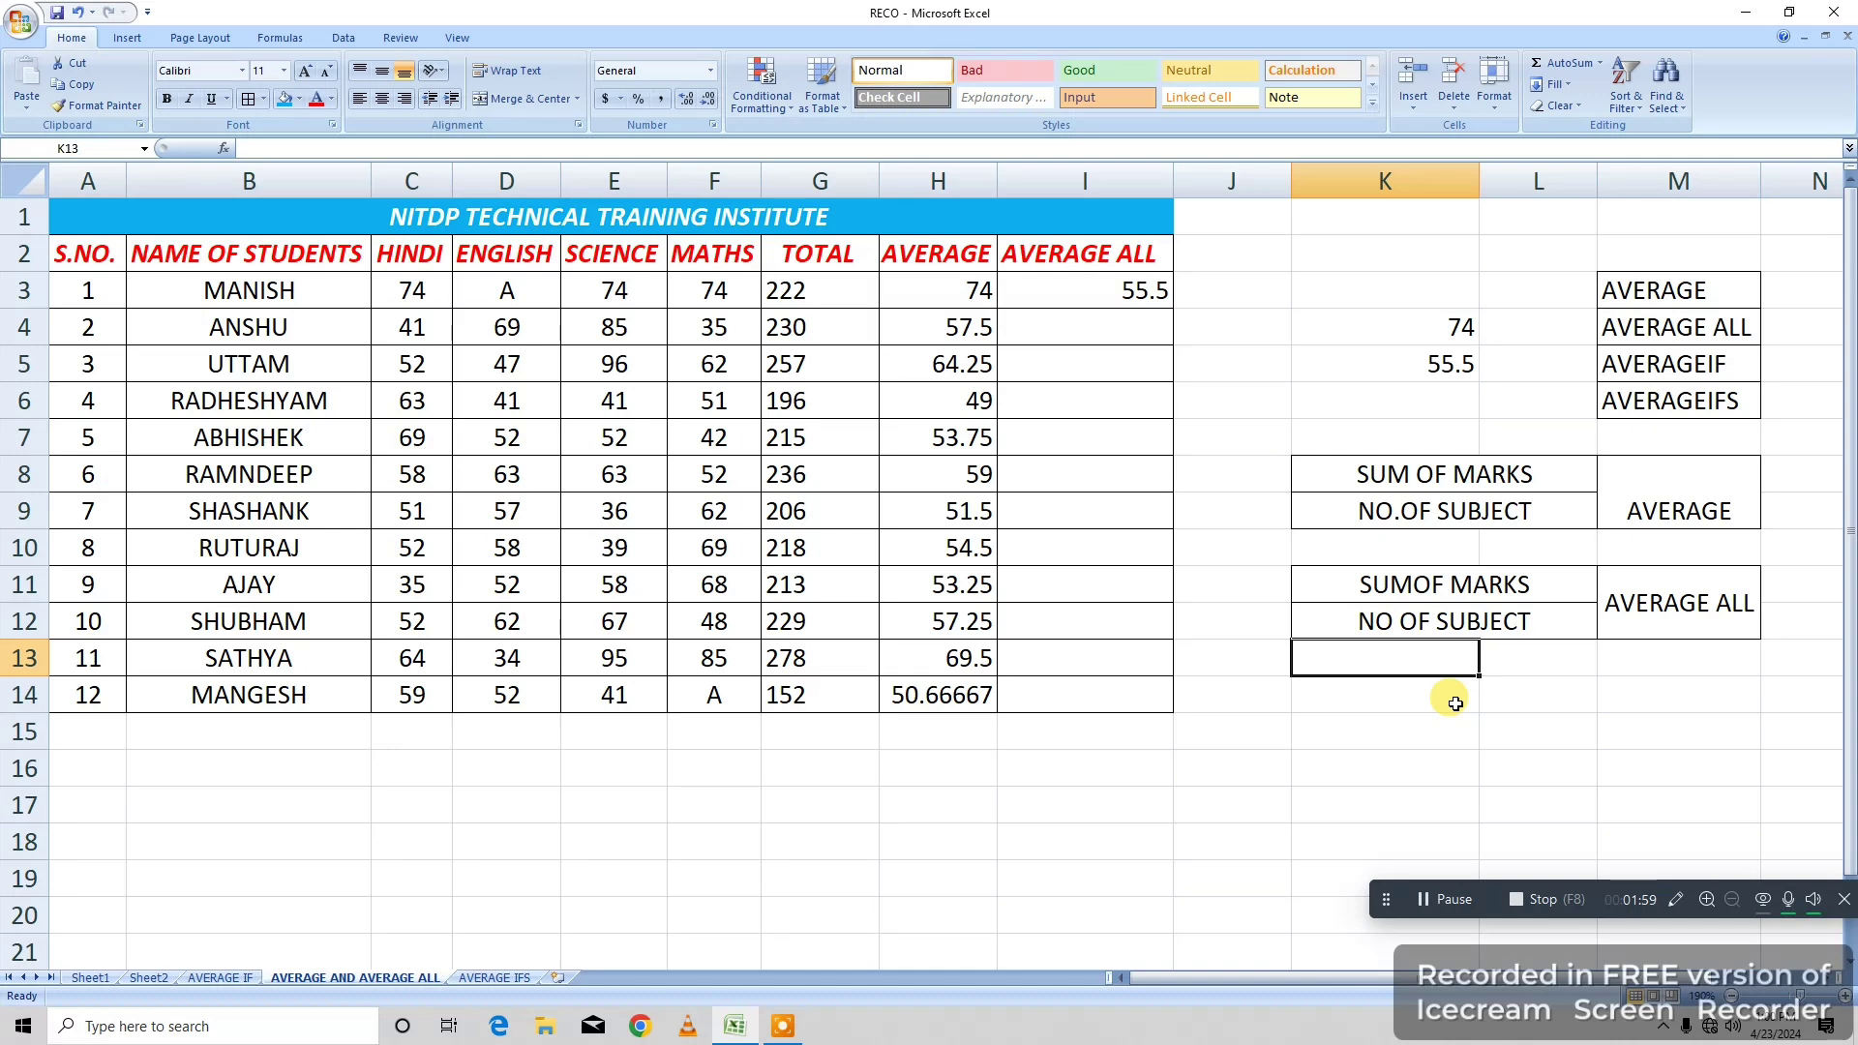
pyautogui.write('NO')
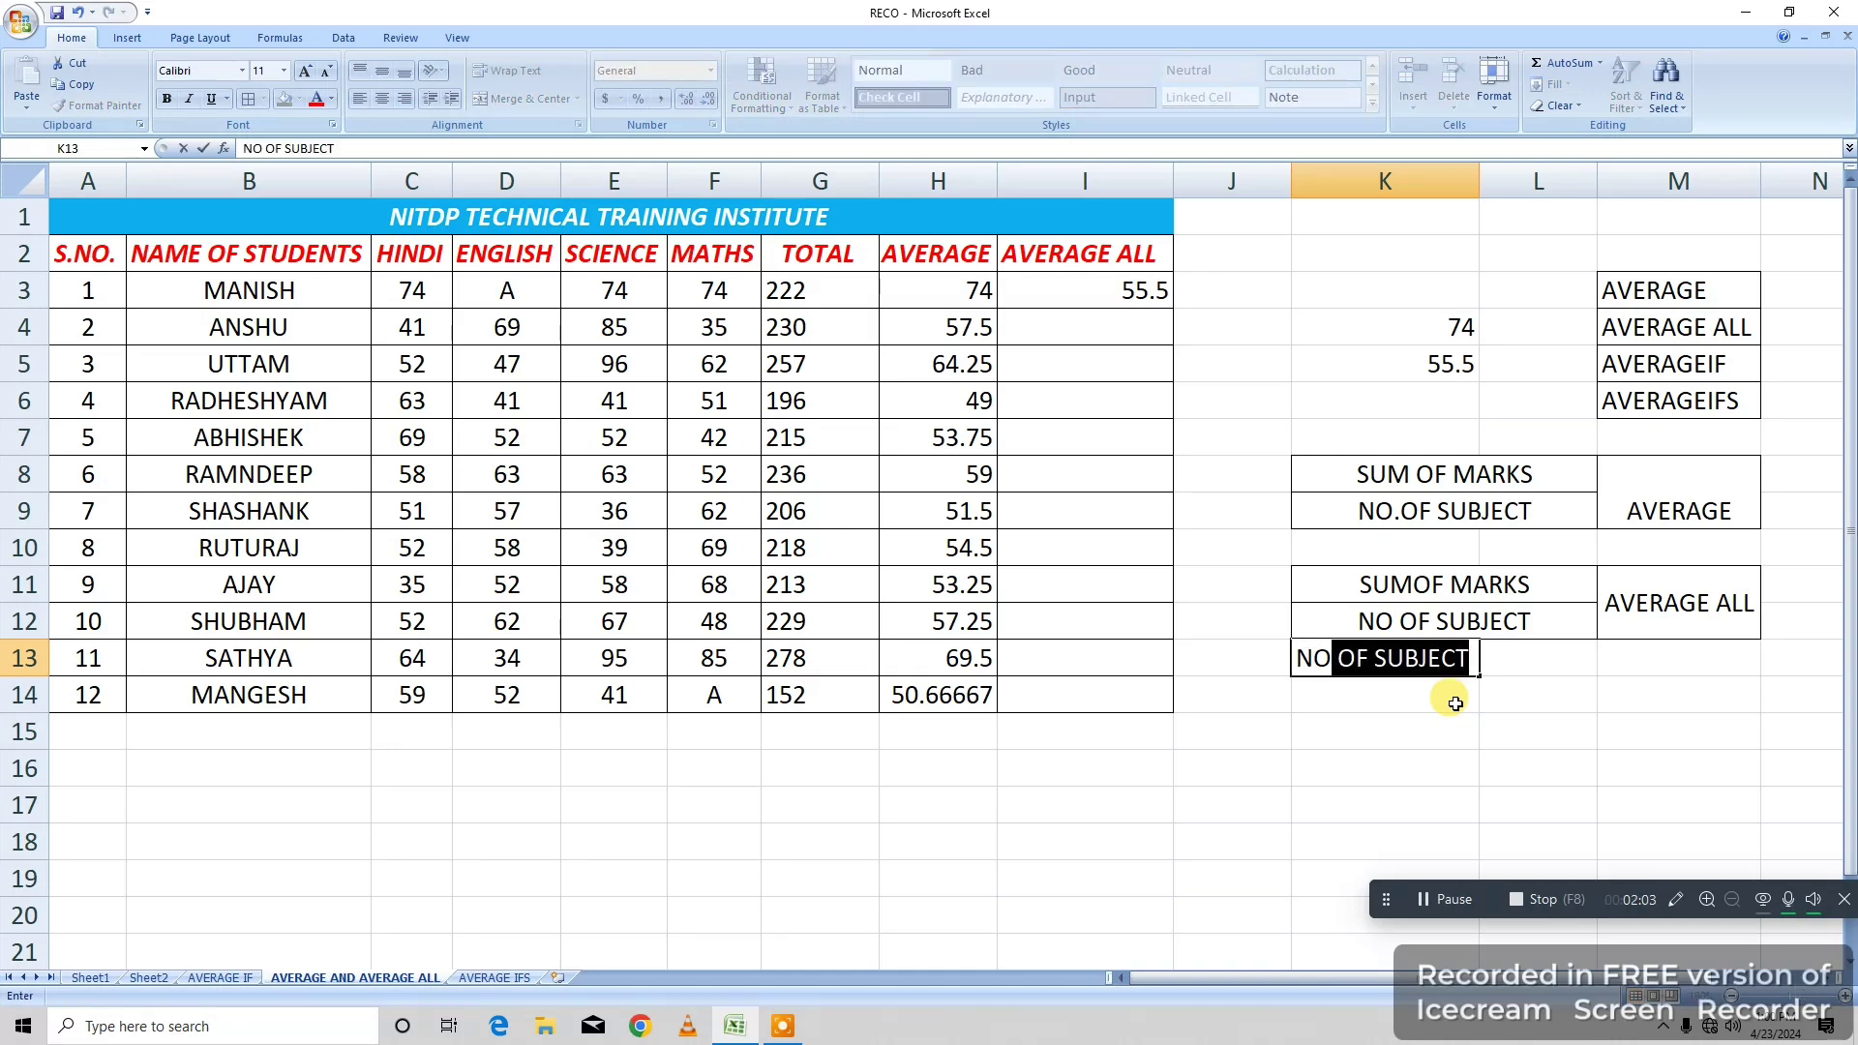
pyautogui.write('.S')
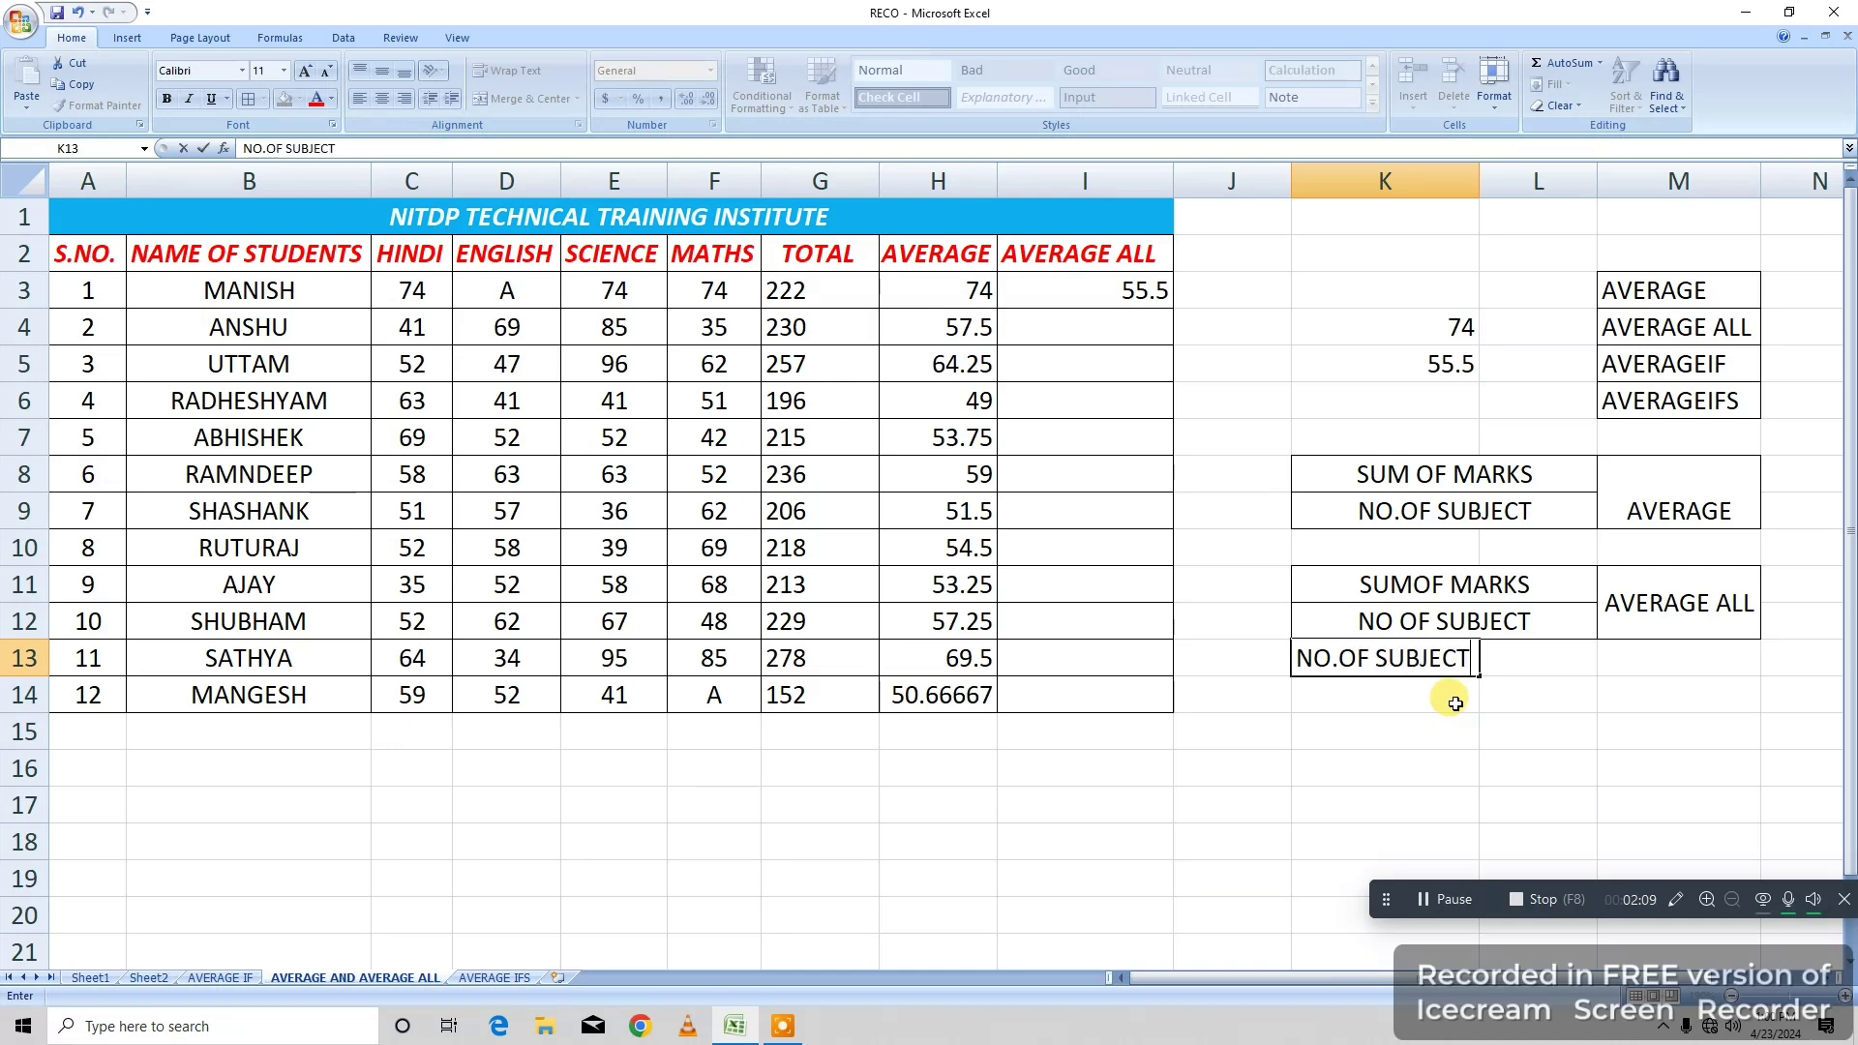
pyautogui.write('INCLUDING TEXT FUNCTION')
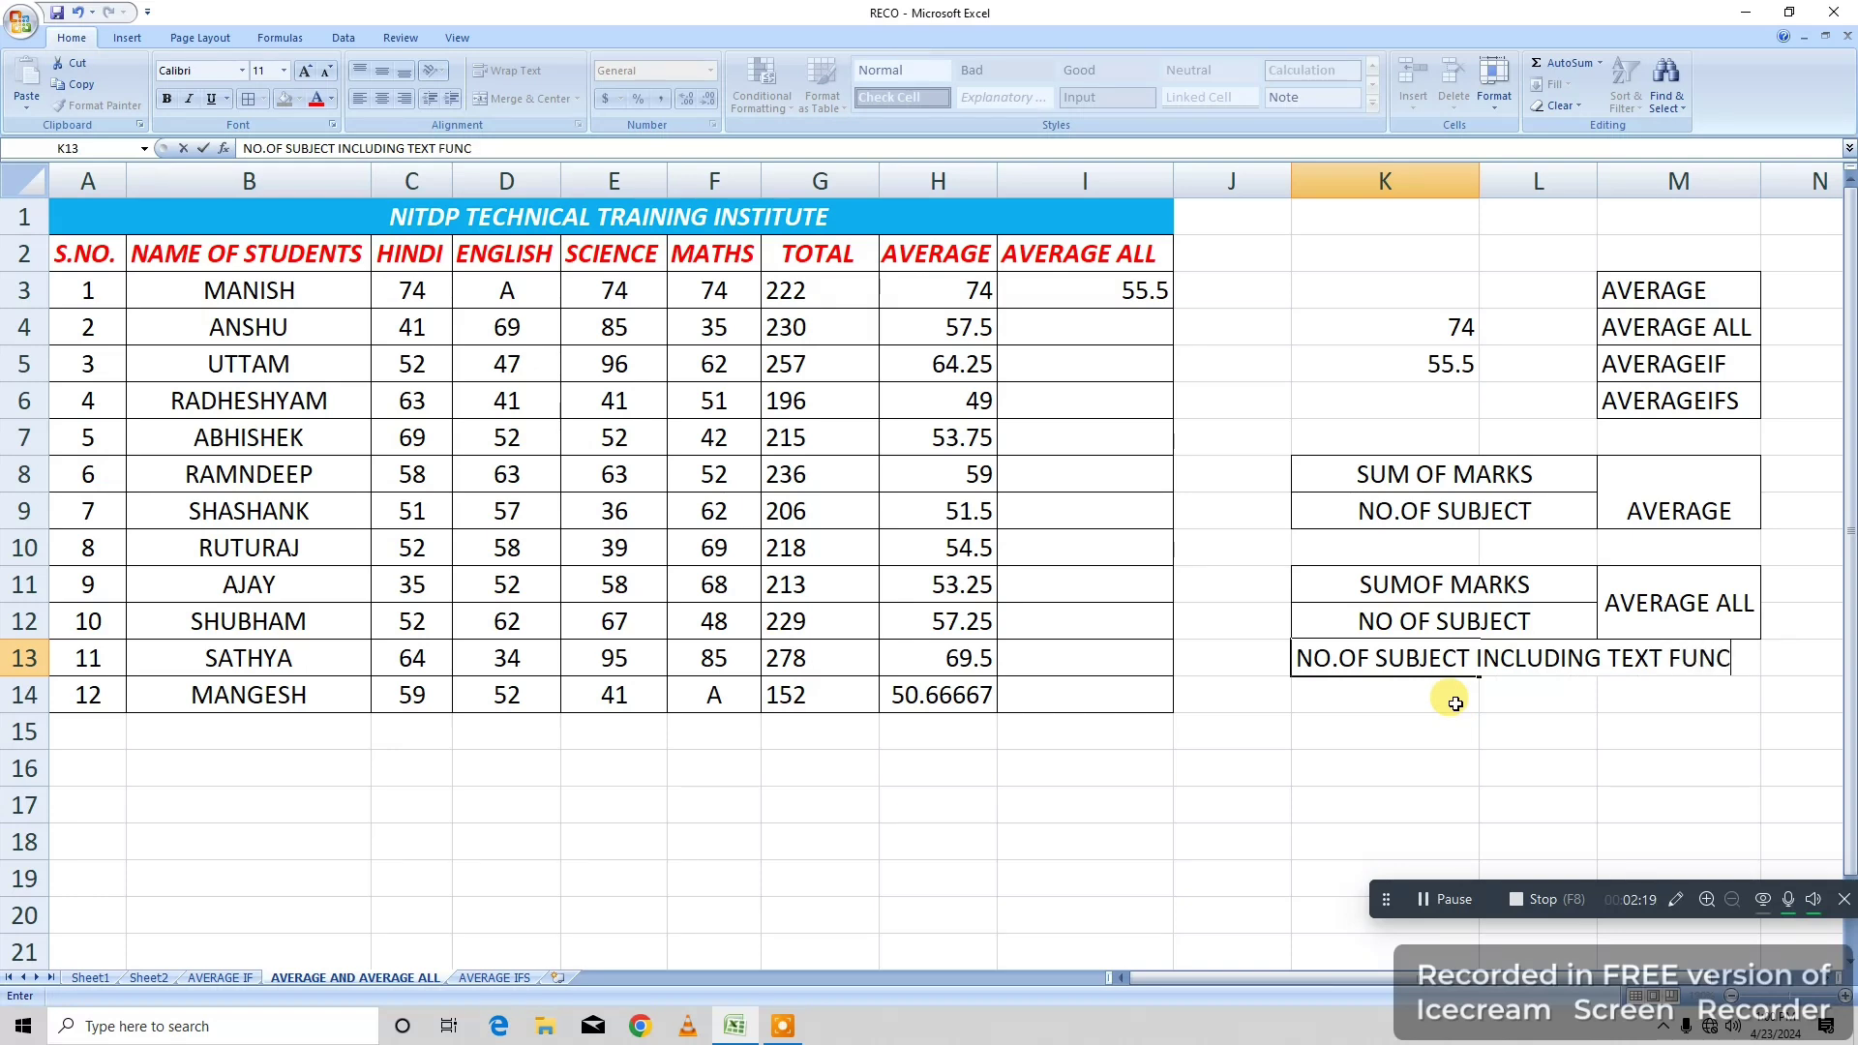
pyautogui.click(1358, 729)
pyautogui.click(1359, 686)
pyautogui.click(1362, 660)
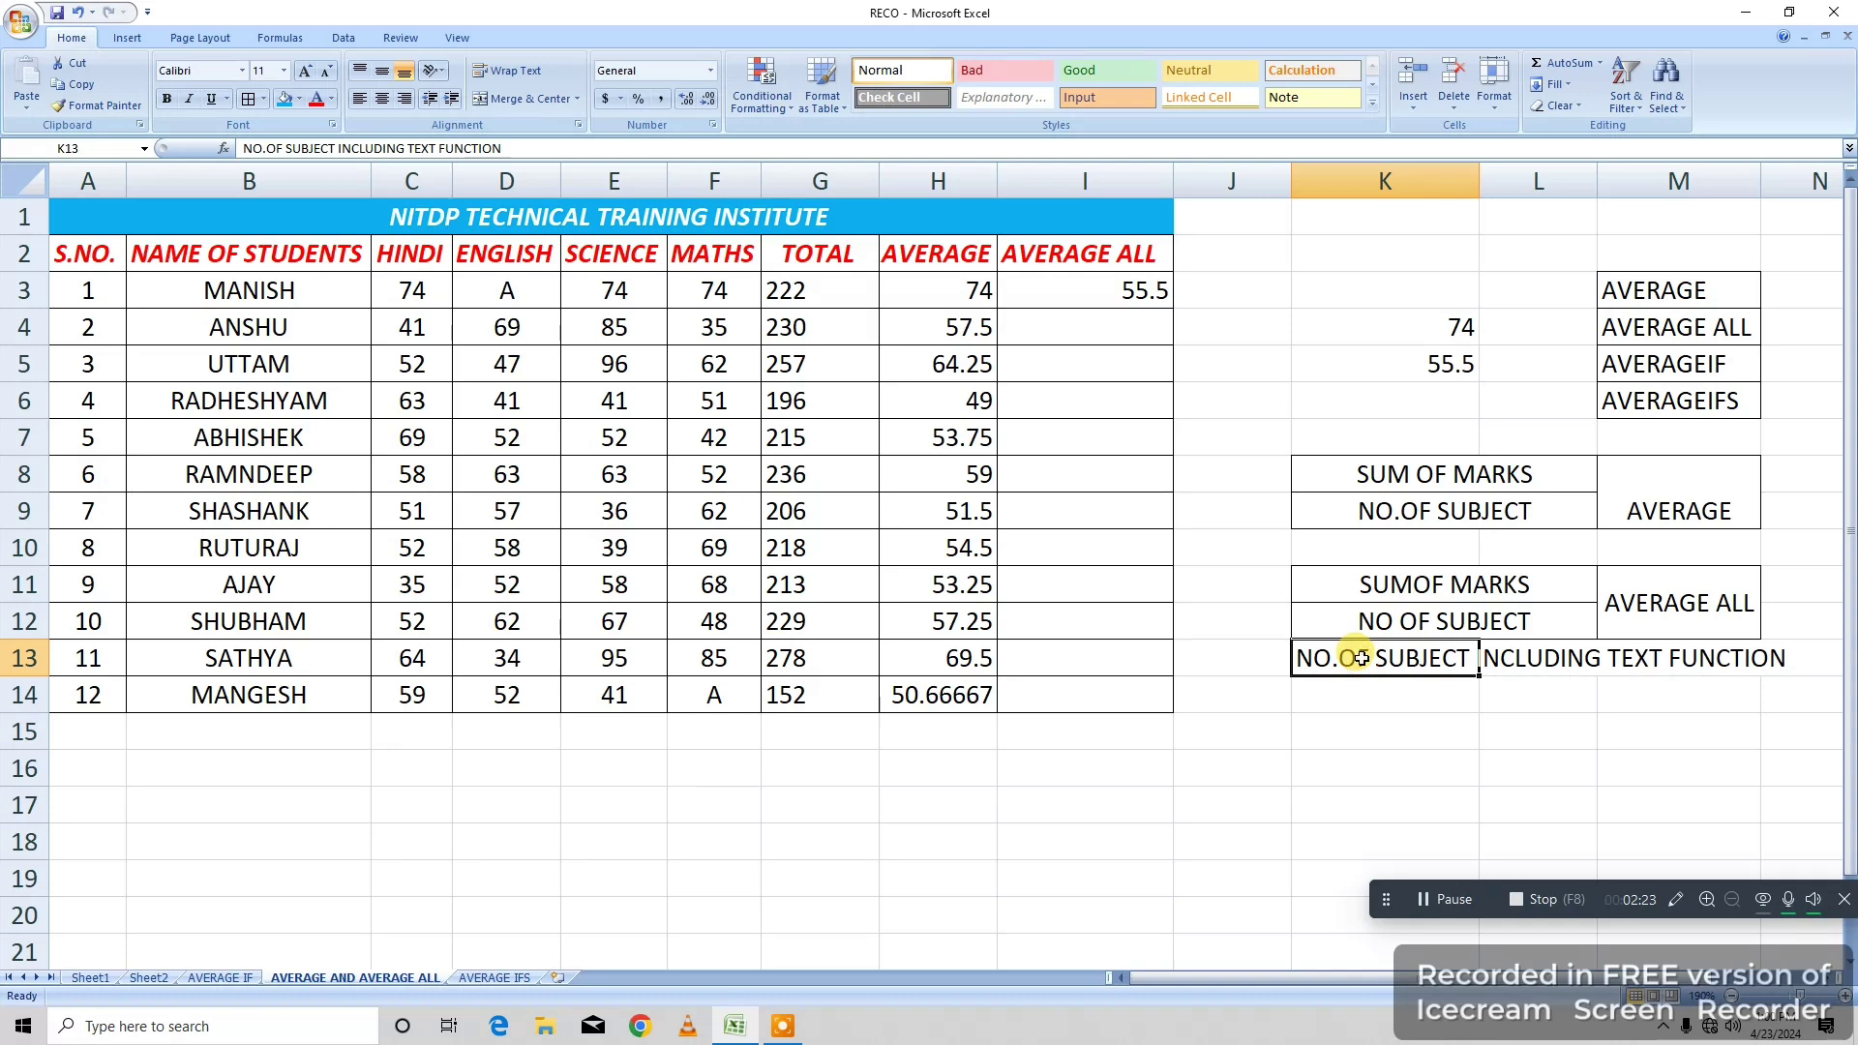
pyautogui.click(1418, 484)
pyautogui.click(1462, 514)
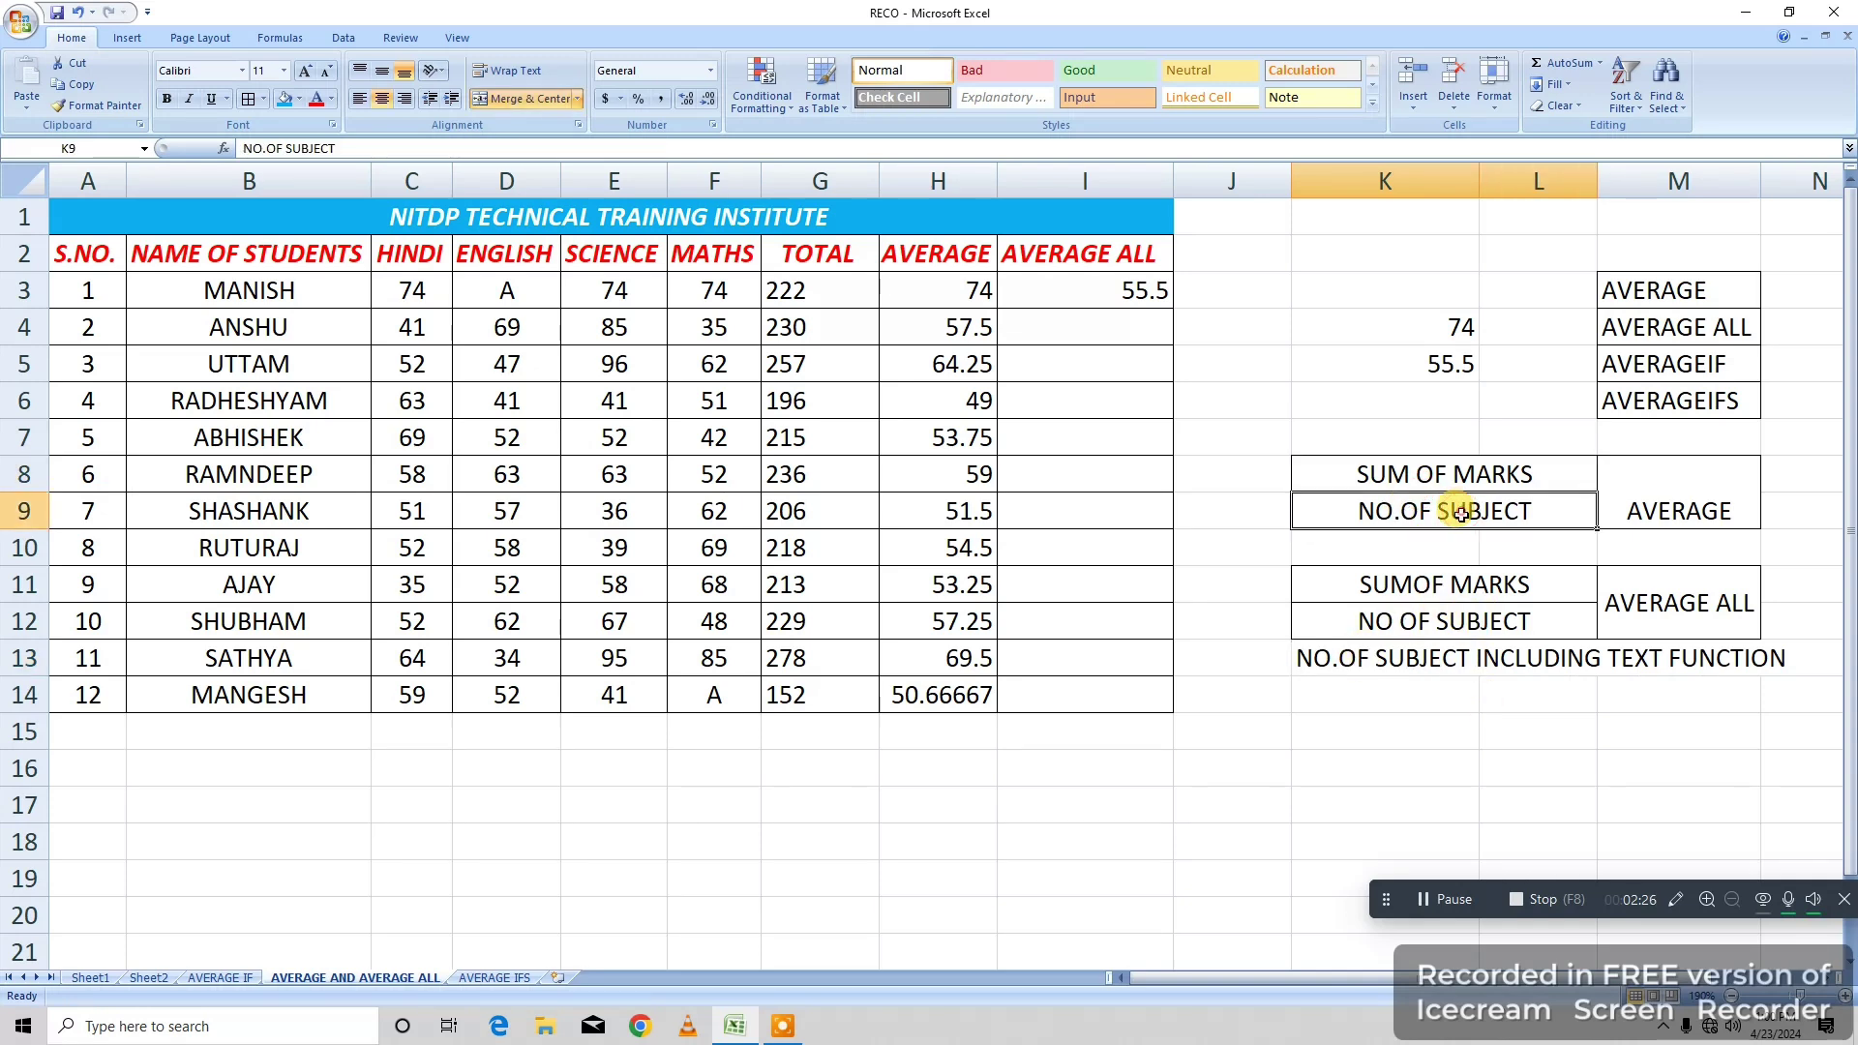
pyautogui.click(1405, 544)
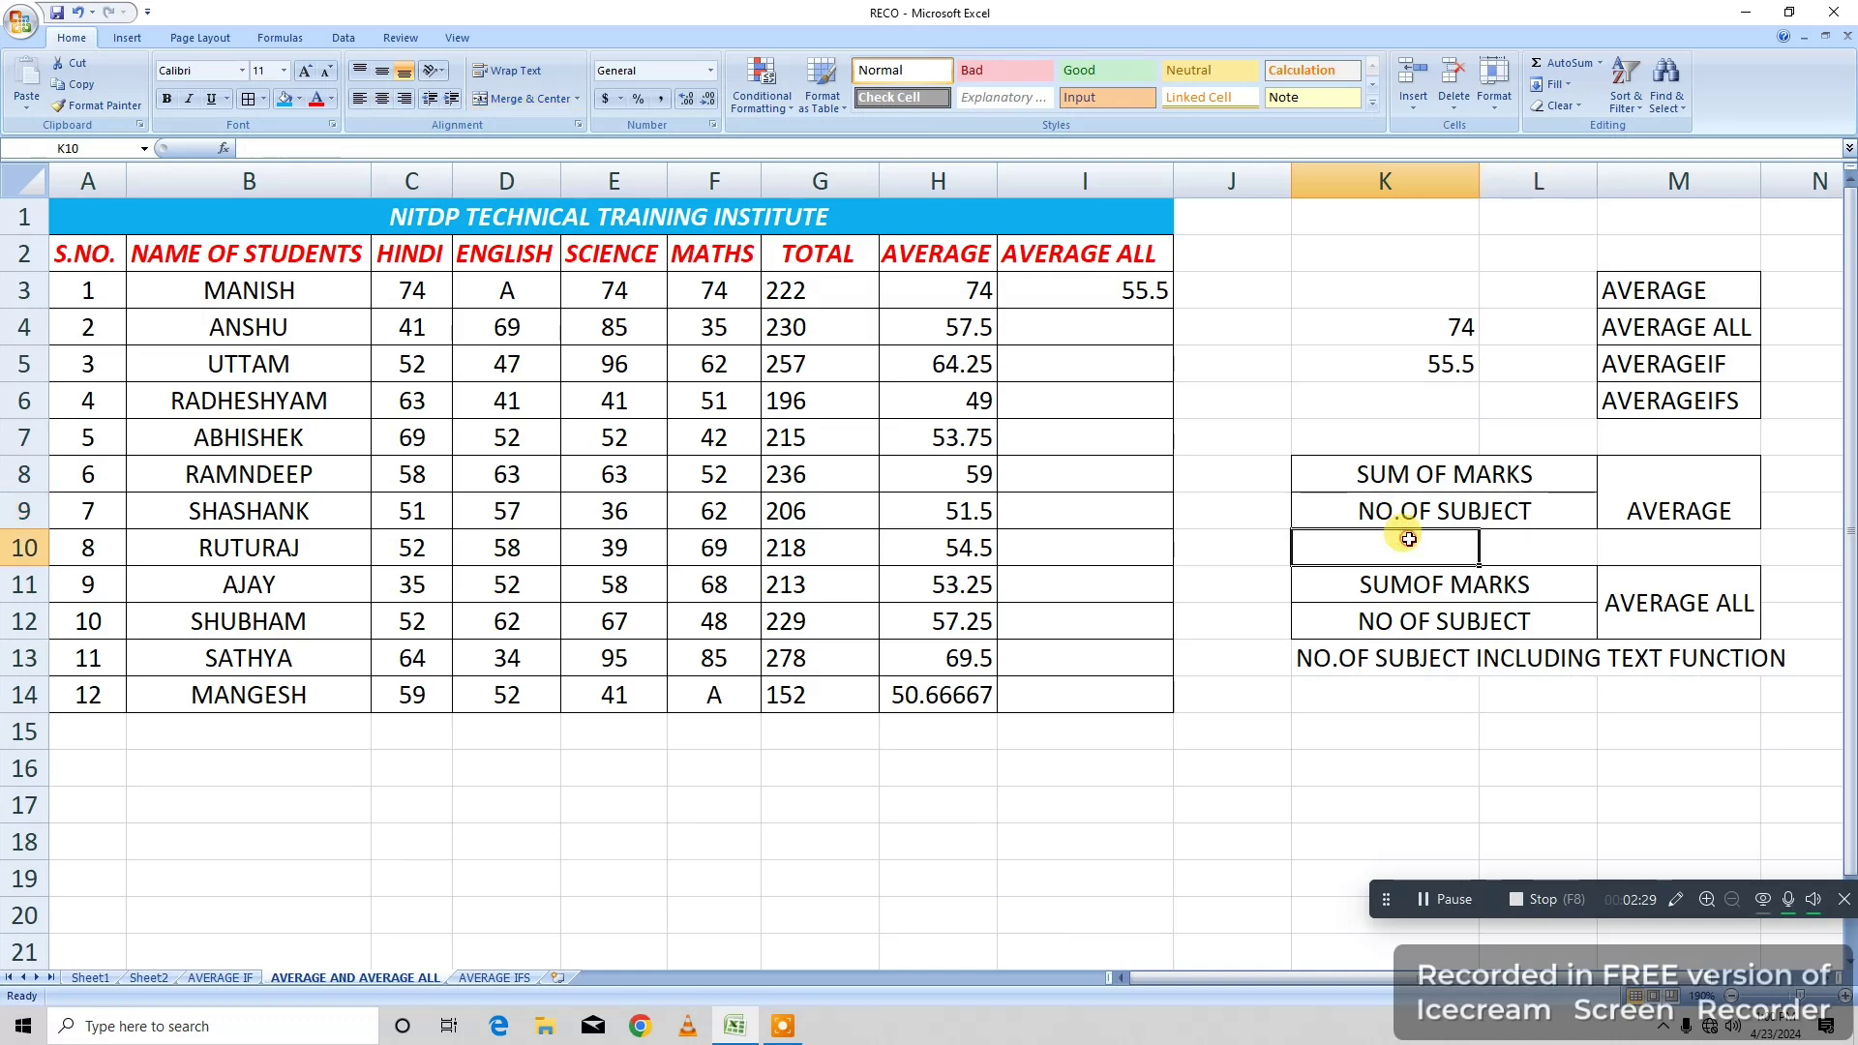
# Clear I3 in the AVERAGE ALL column and enter the formula =AVERAGEA(C3:F3) there.
pyautogui.click(1099, 297)
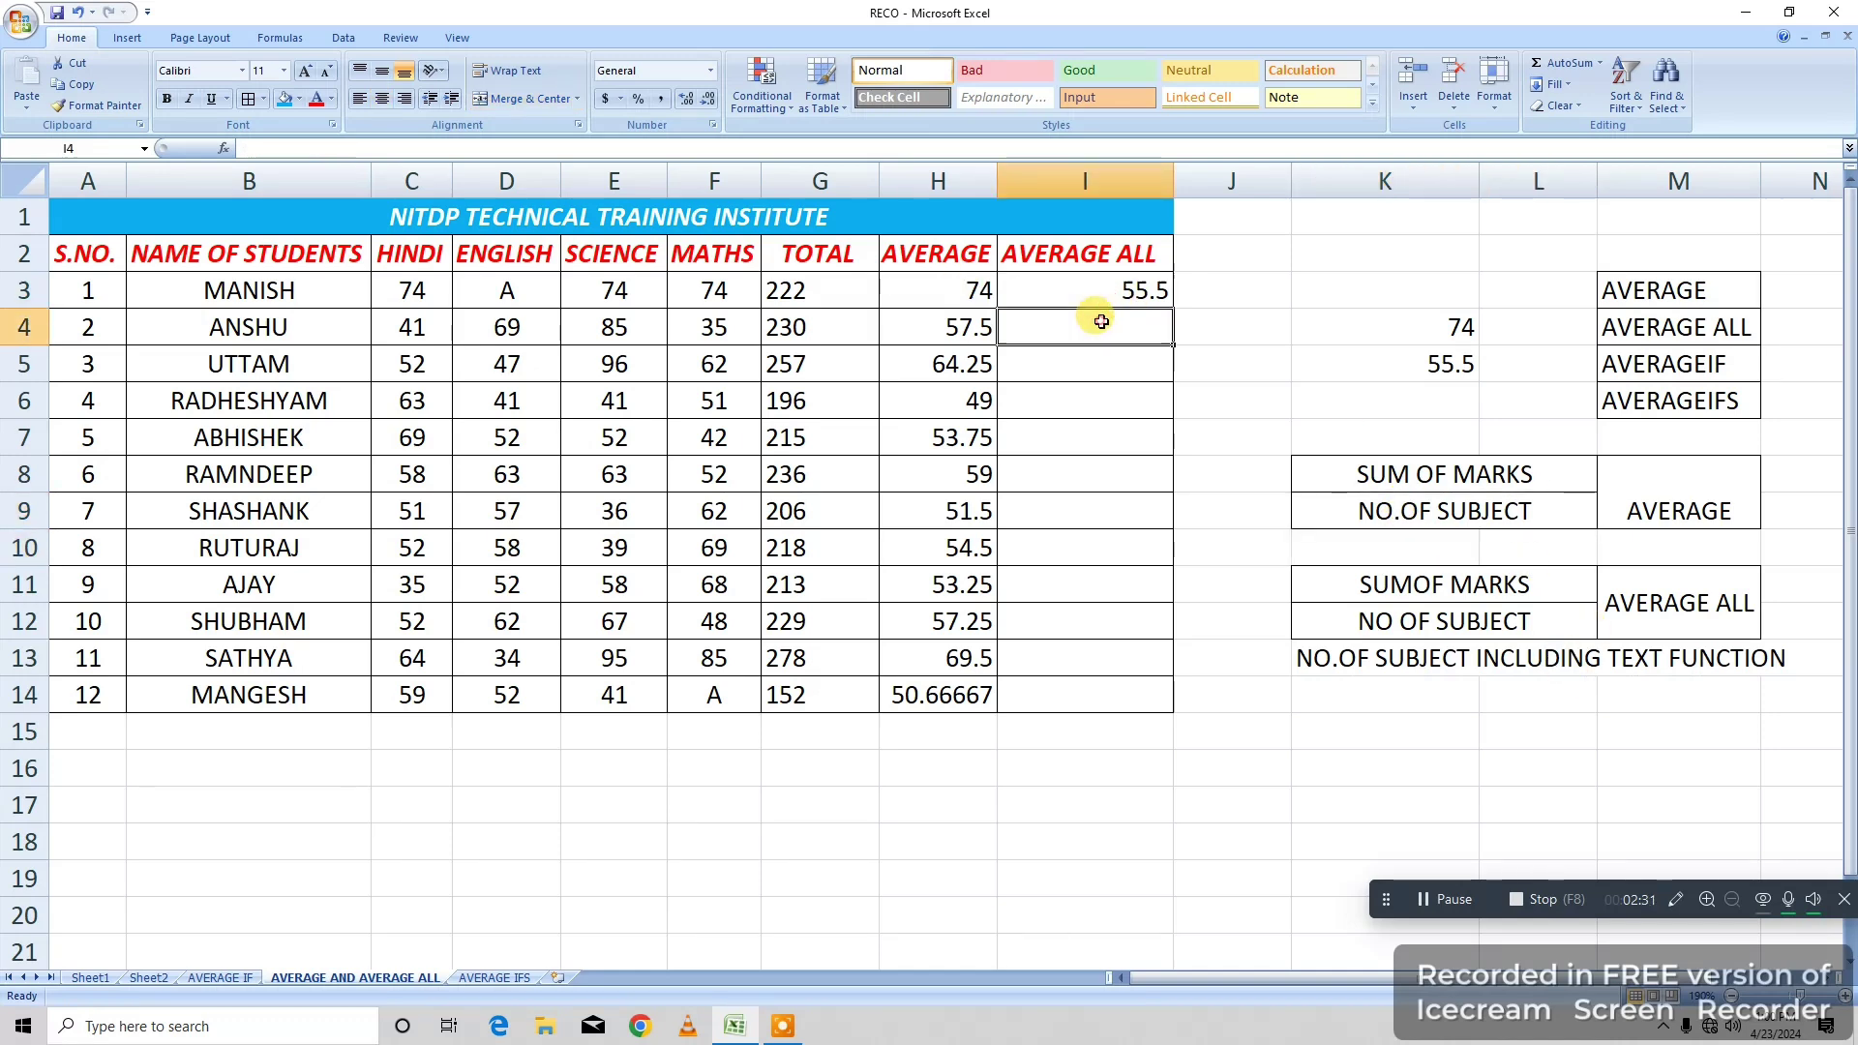
pyautogui.press('Delete')
pyautogui.click(1232, 291)
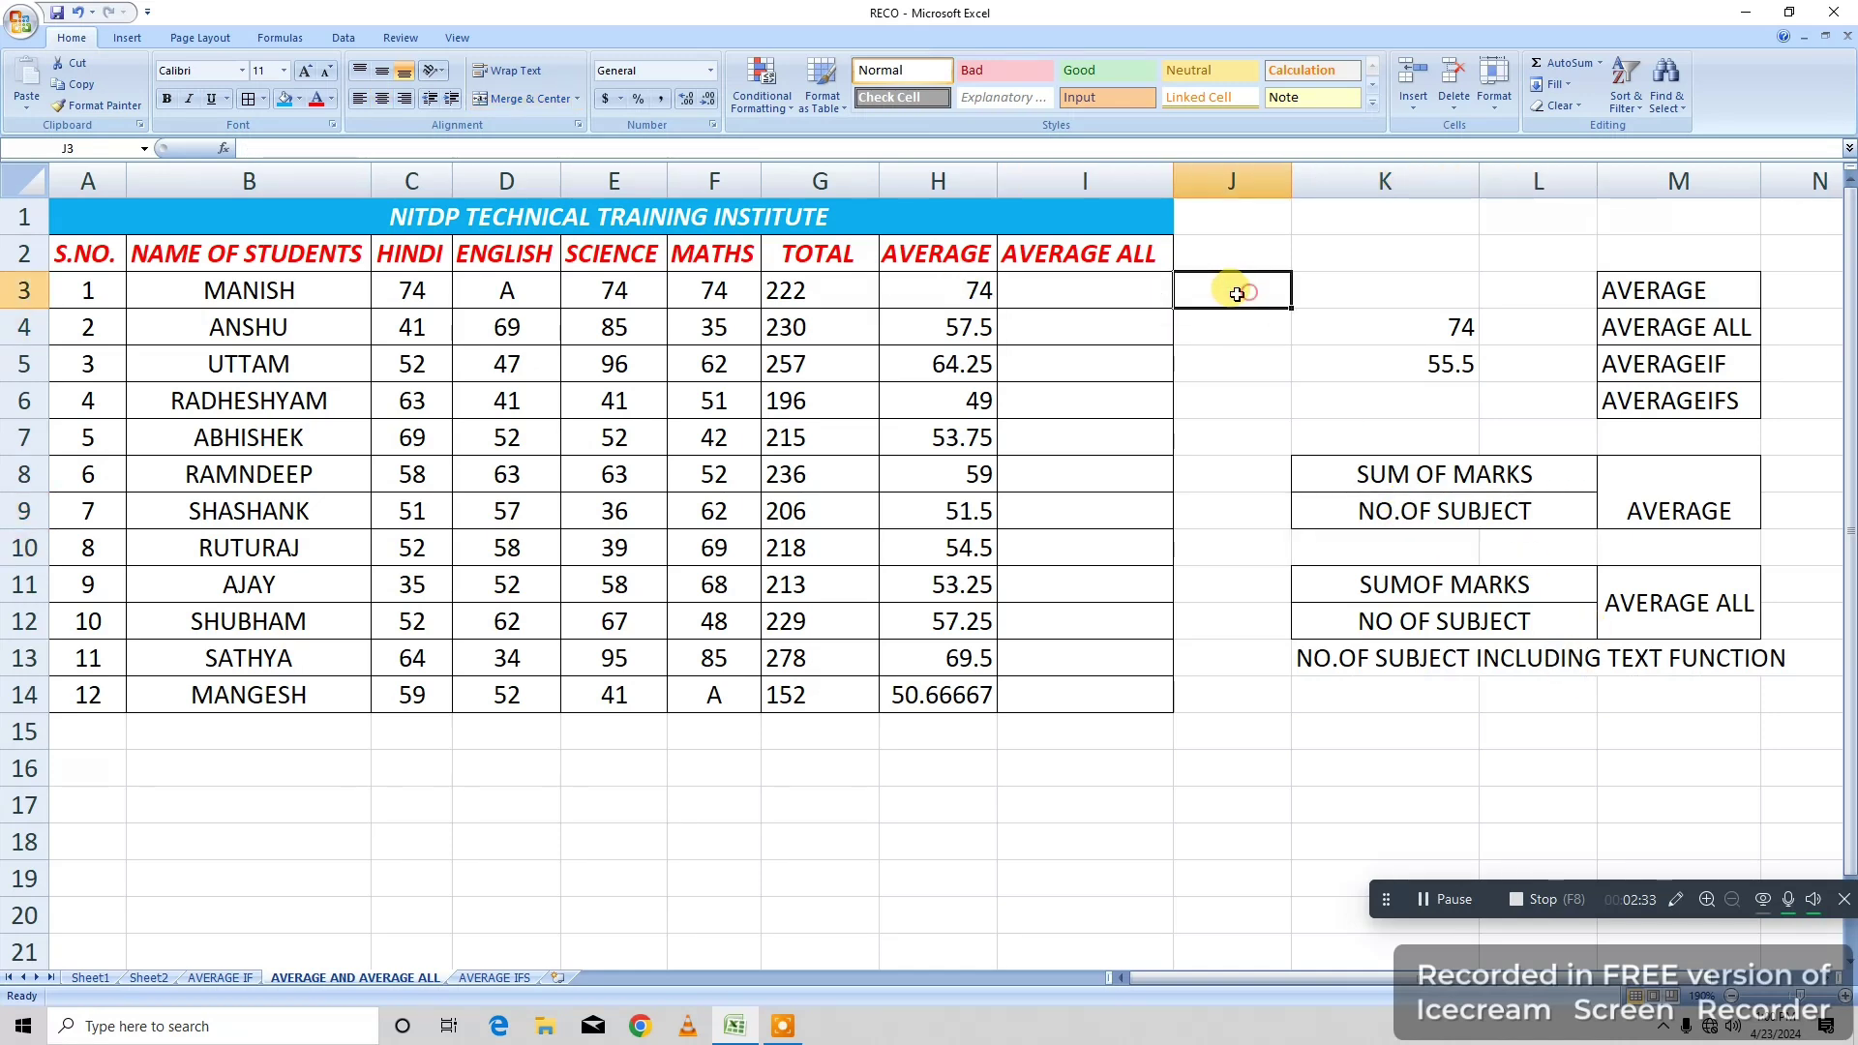
pyautogui.click(1132, 281)
pyautogui.write('=')
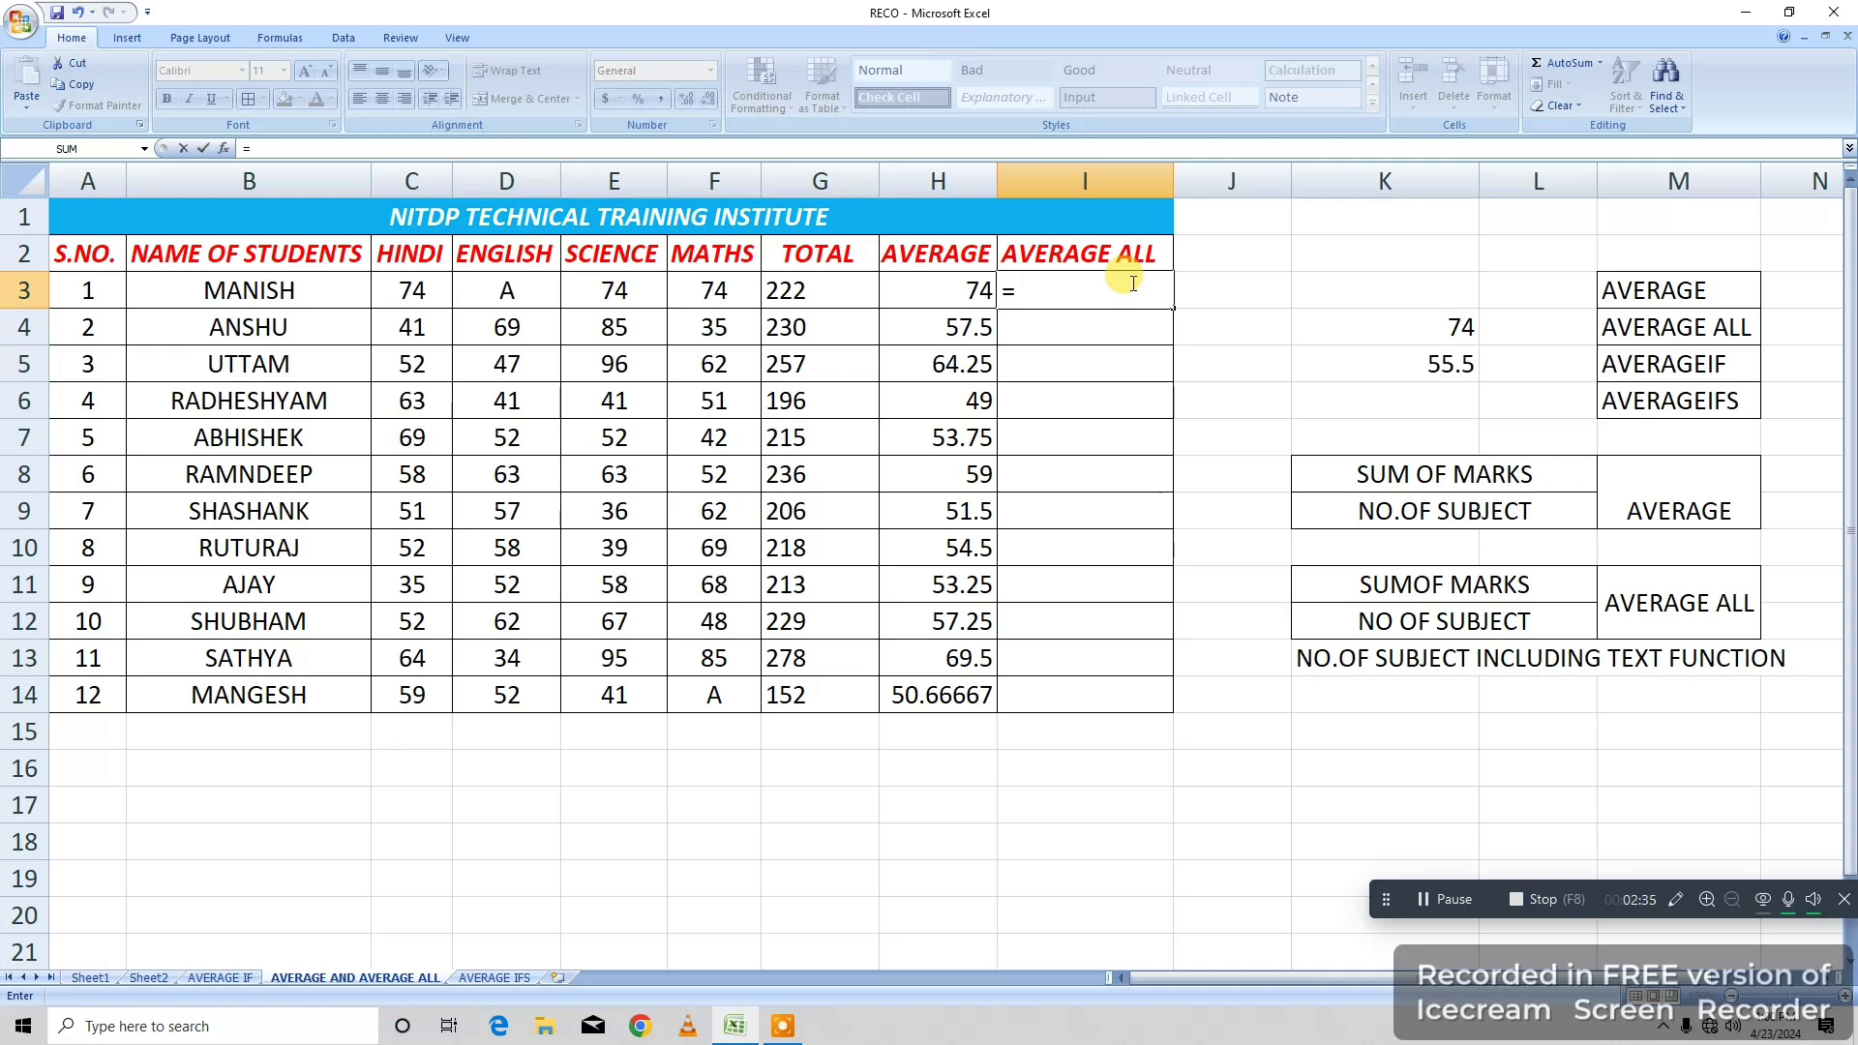
pyautogui.write('AVERAH')
pyautogui.press('BackSpace')
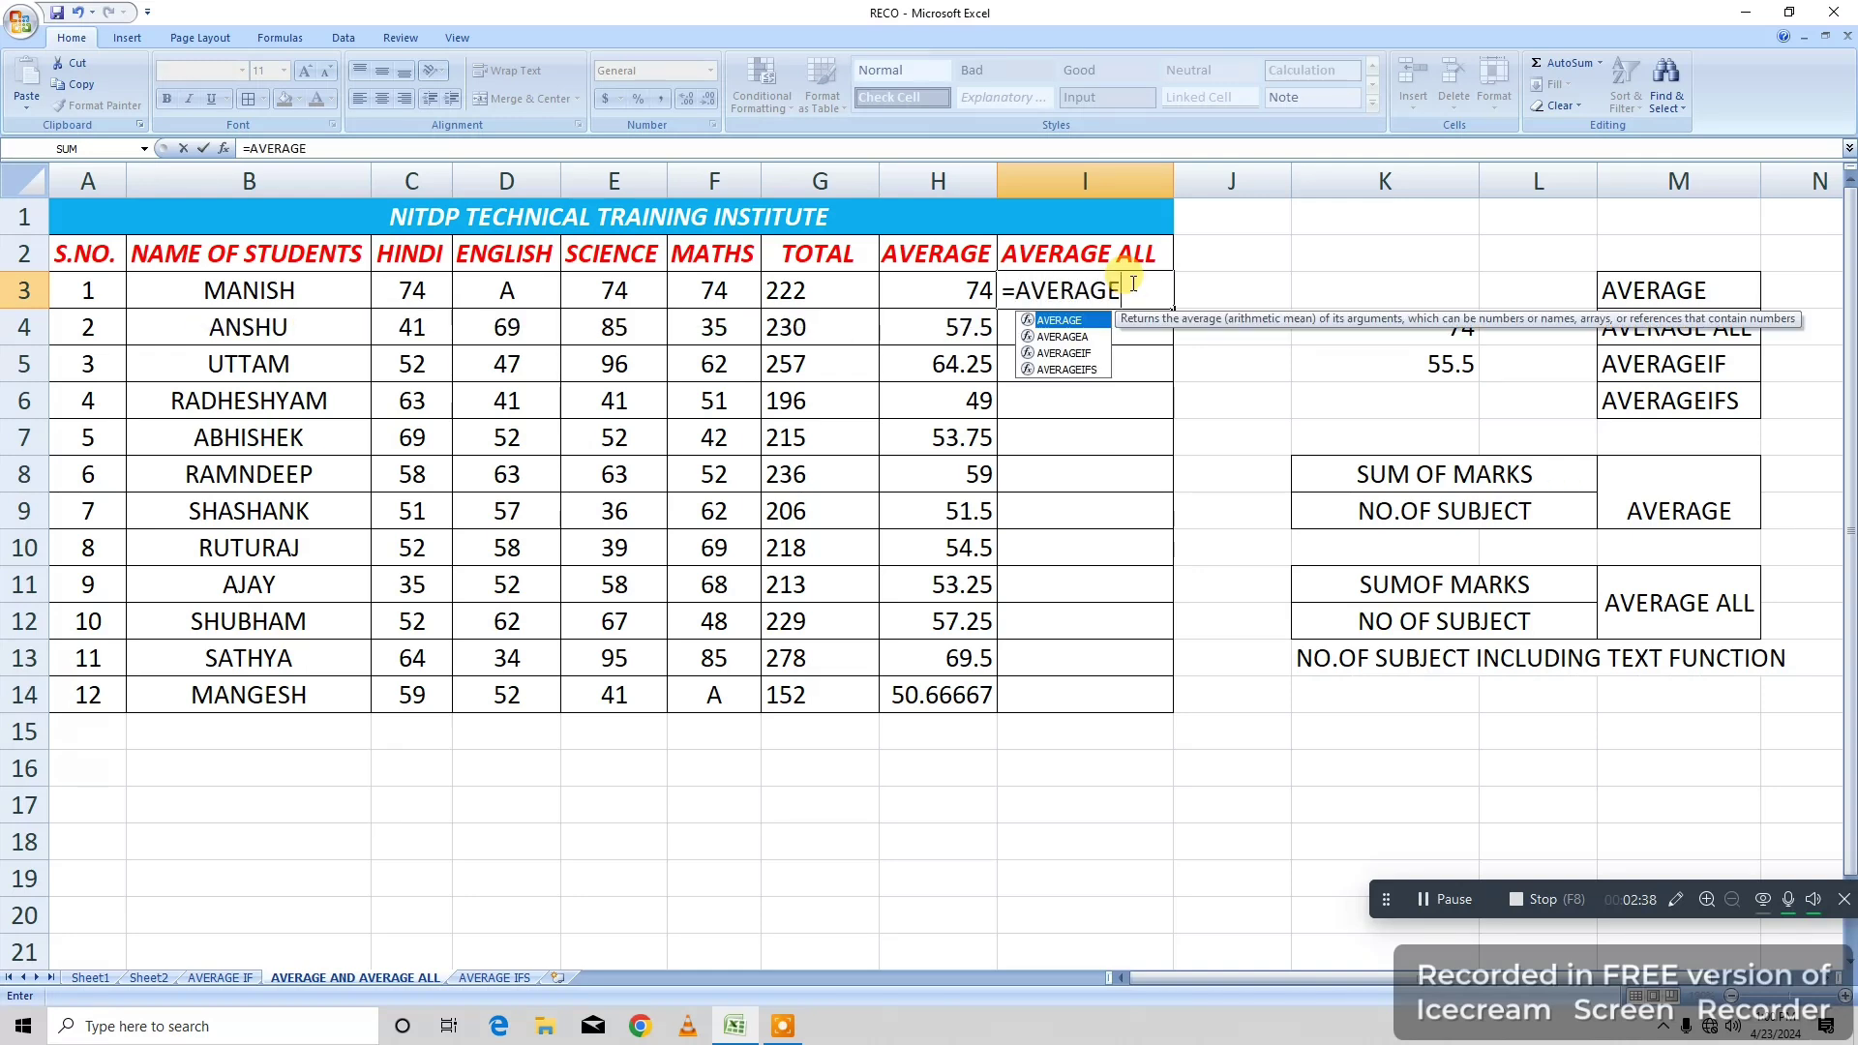
pyautogui.click(1064, 338)
pyautogui.doubleClick(1065, 338)
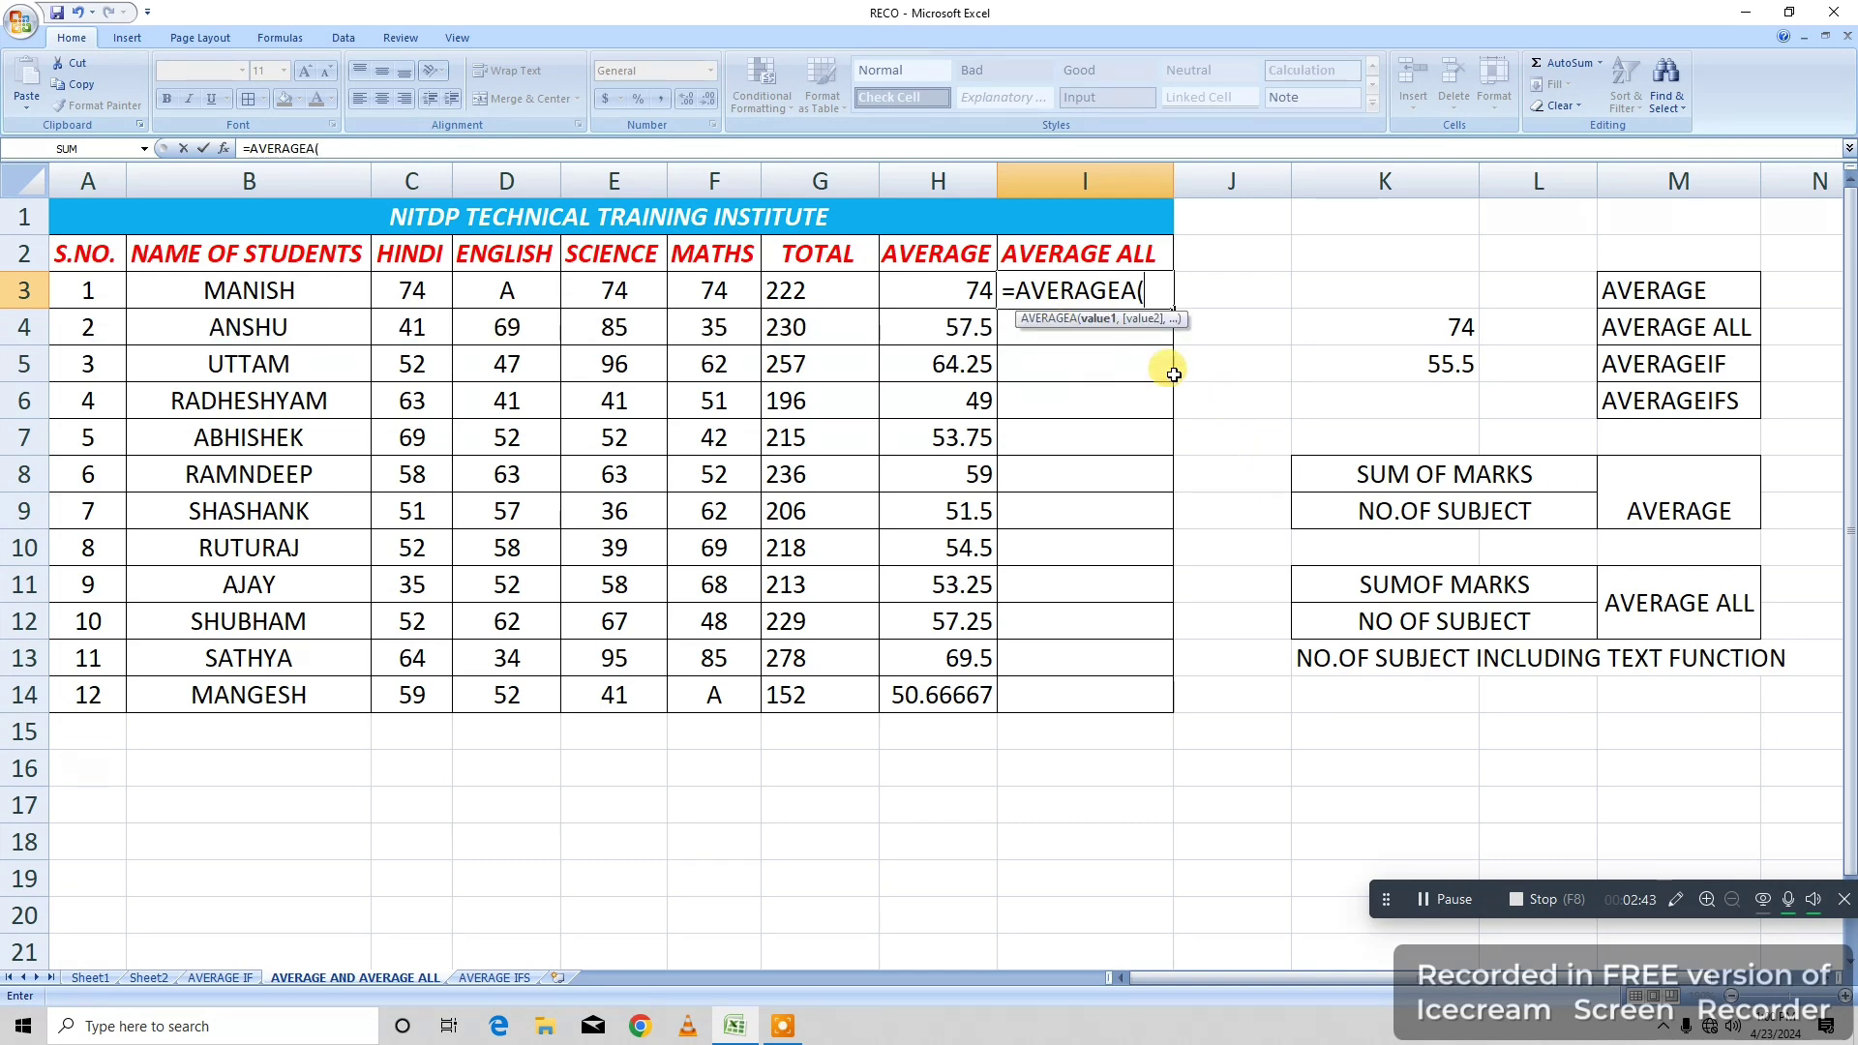
pyautogui.moveTo(424, 292); pyautogui.dragTo(704, 299)
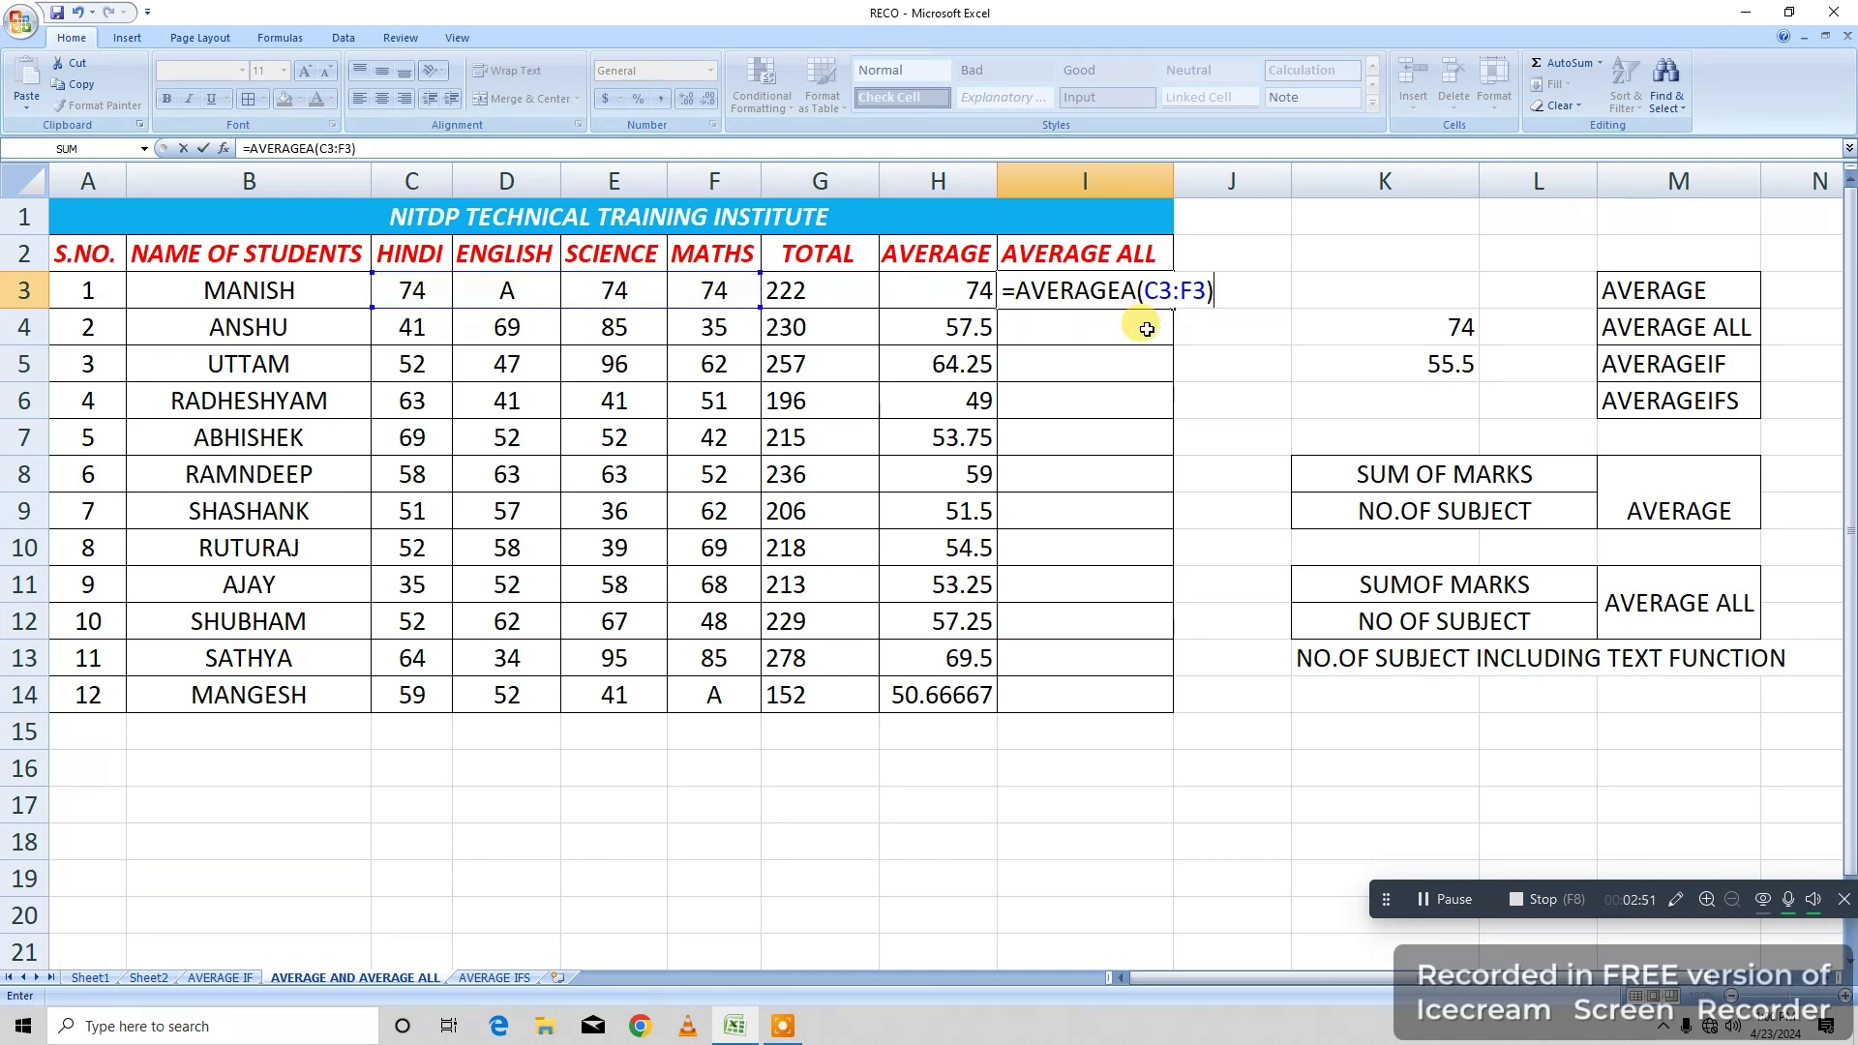
pyautogui.press('Return')
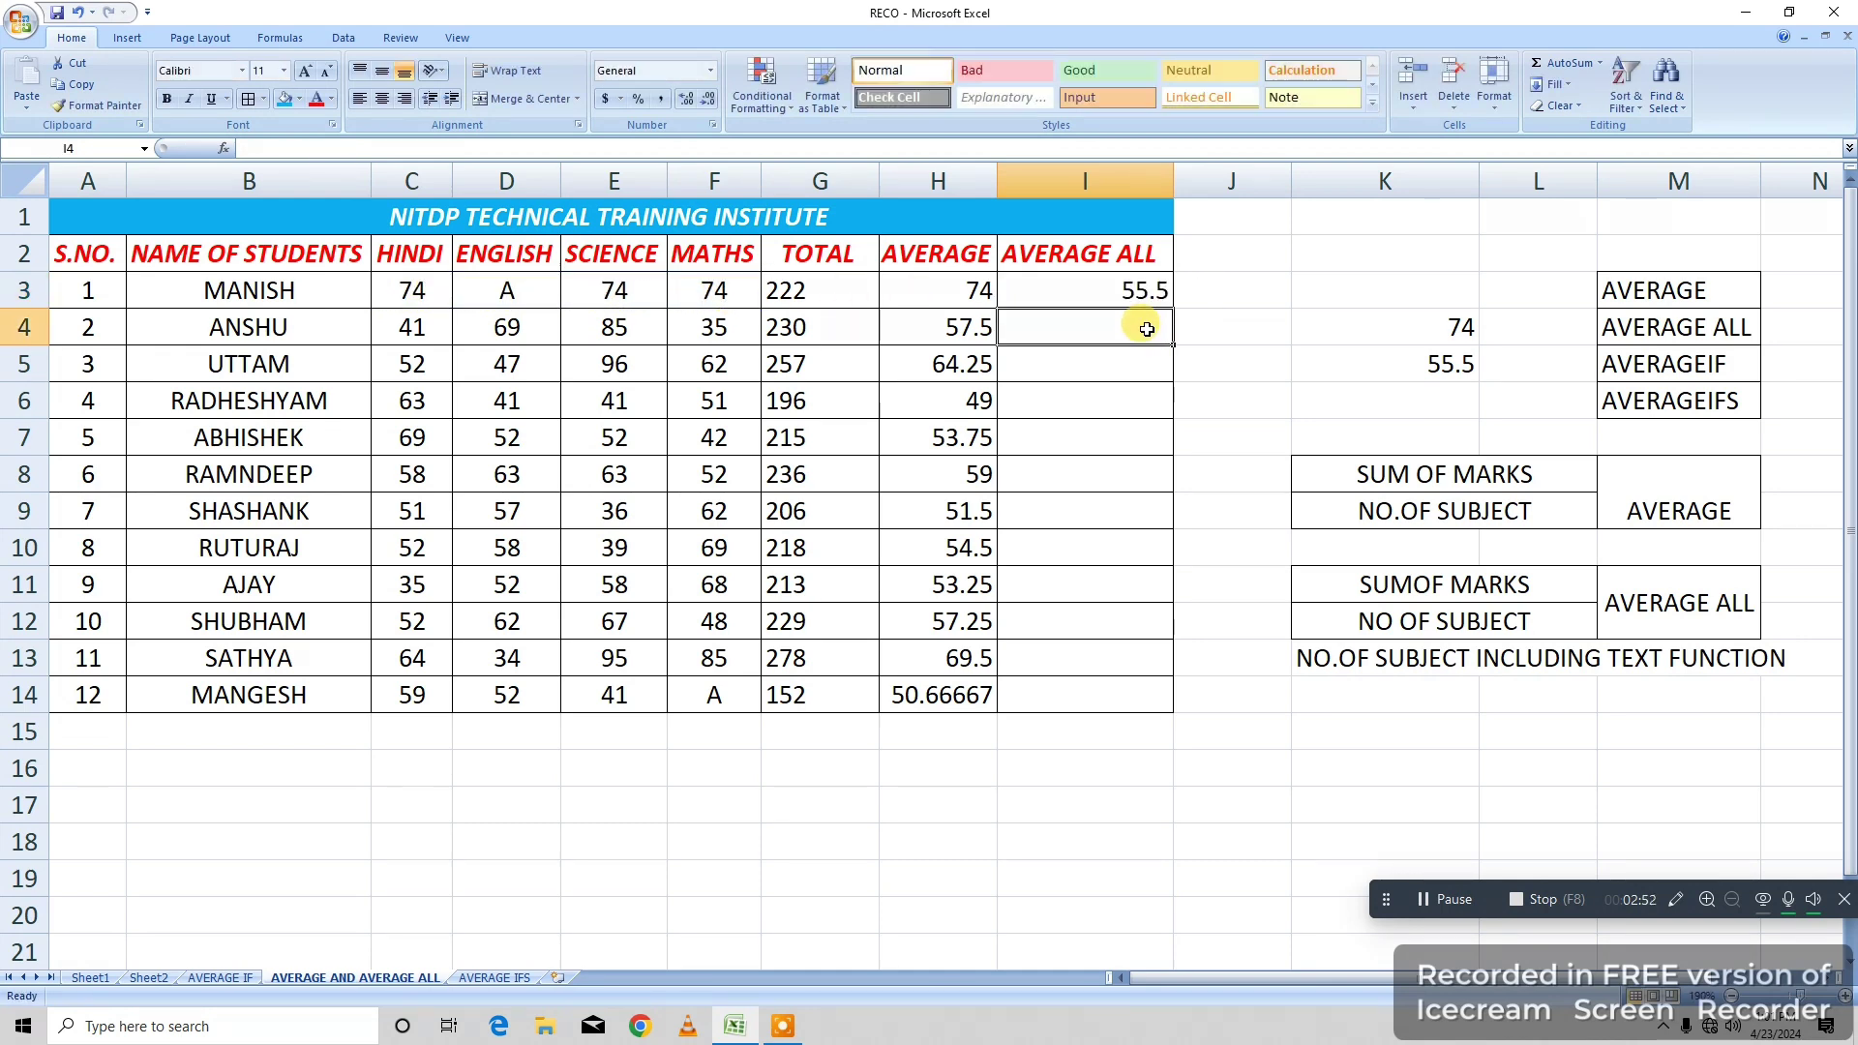
# Fill the AVERAGEA formula from I3 down to I14 for the remaining students.
pyautogui.click(1100, 288)
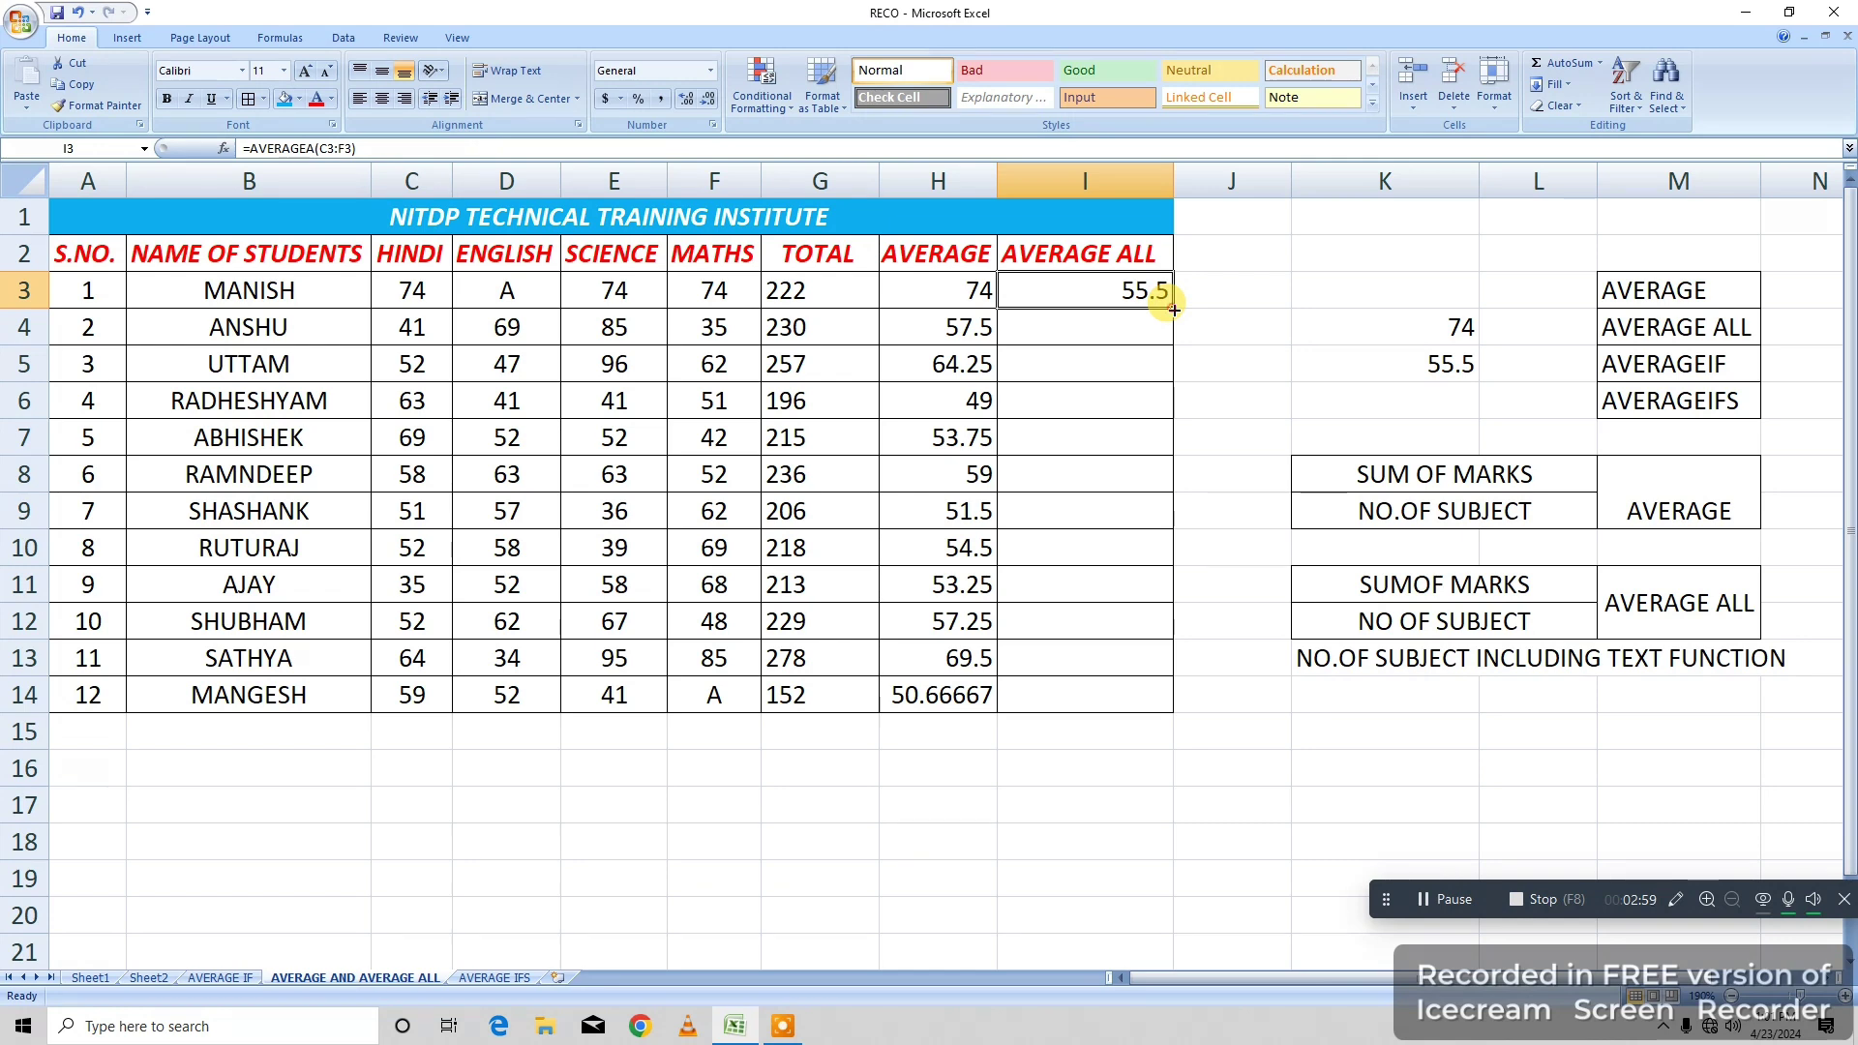
pyautogui.doubleClick(1175, 312)
pyautogui.click(1221, 320)
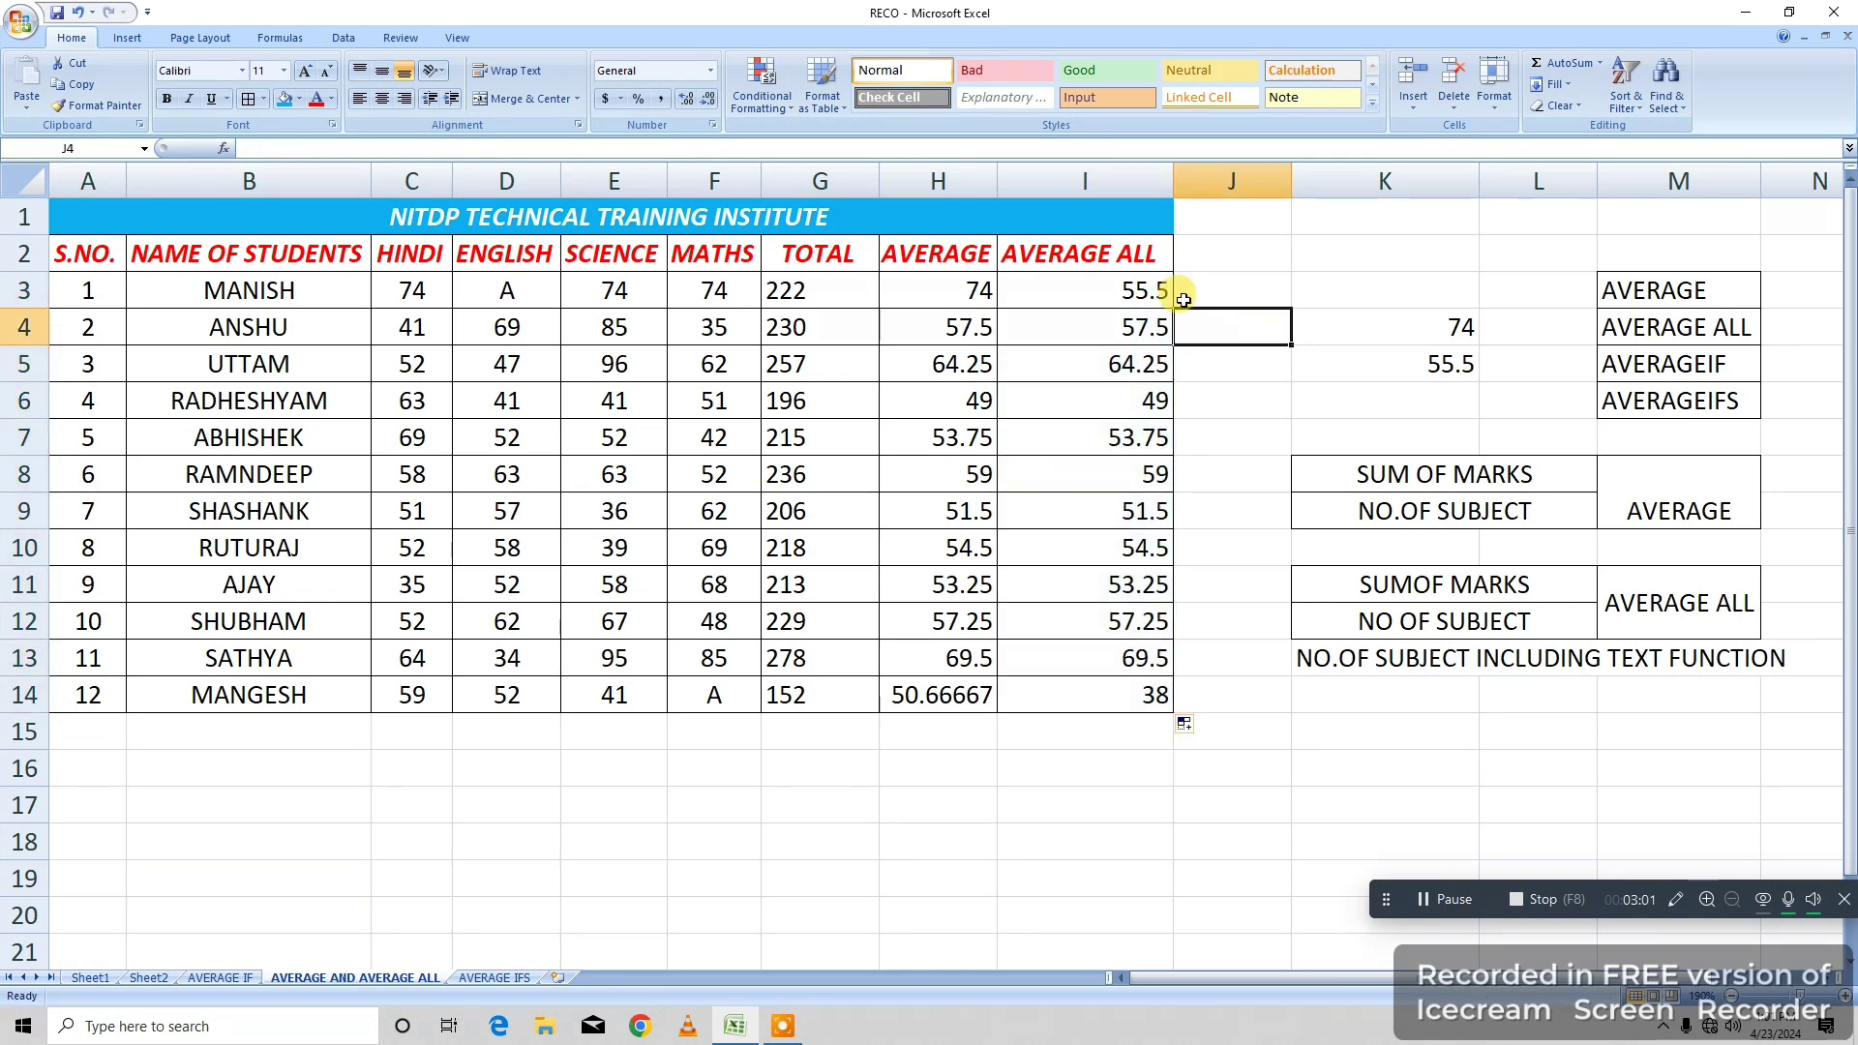
# Center-align the AVERAGE and AVERAGE ALL results in H3:I14.
pyautogui.moveTo(952, 290); pyautogui.dragTo(1077, 690)
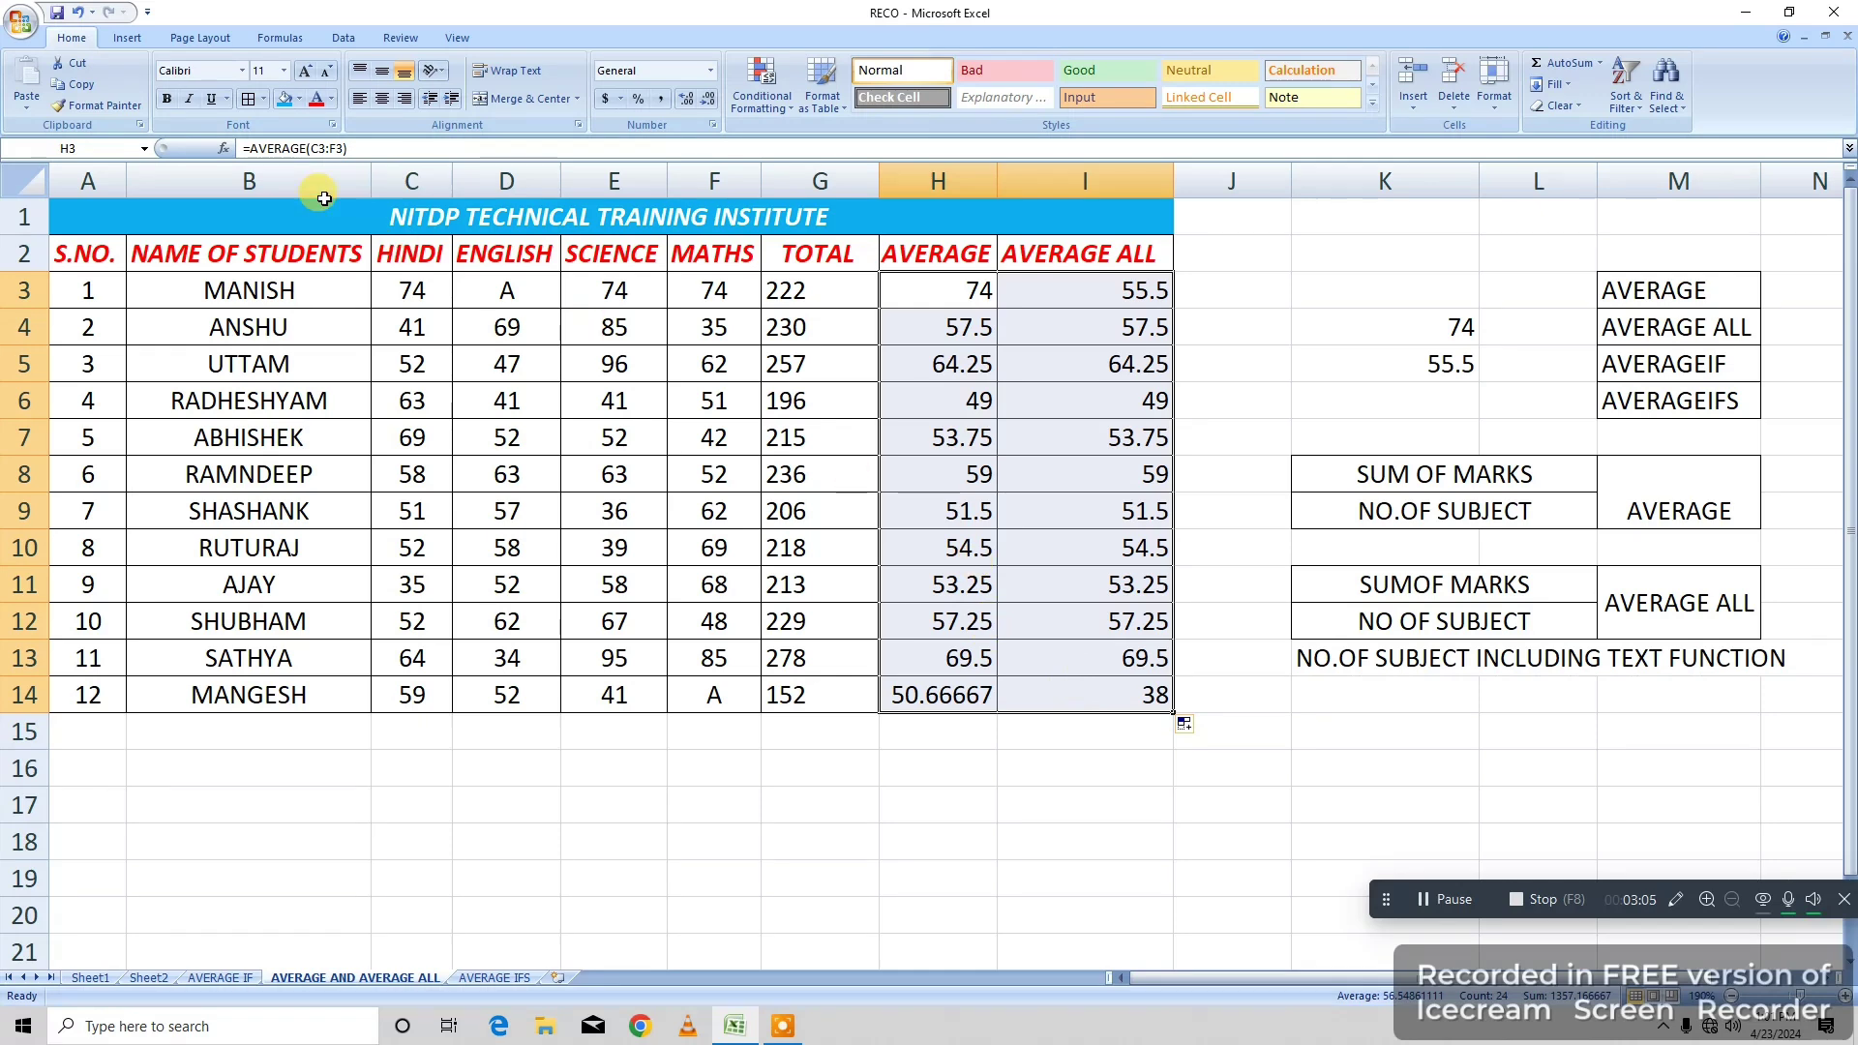
pyautogui.click(384, 101)
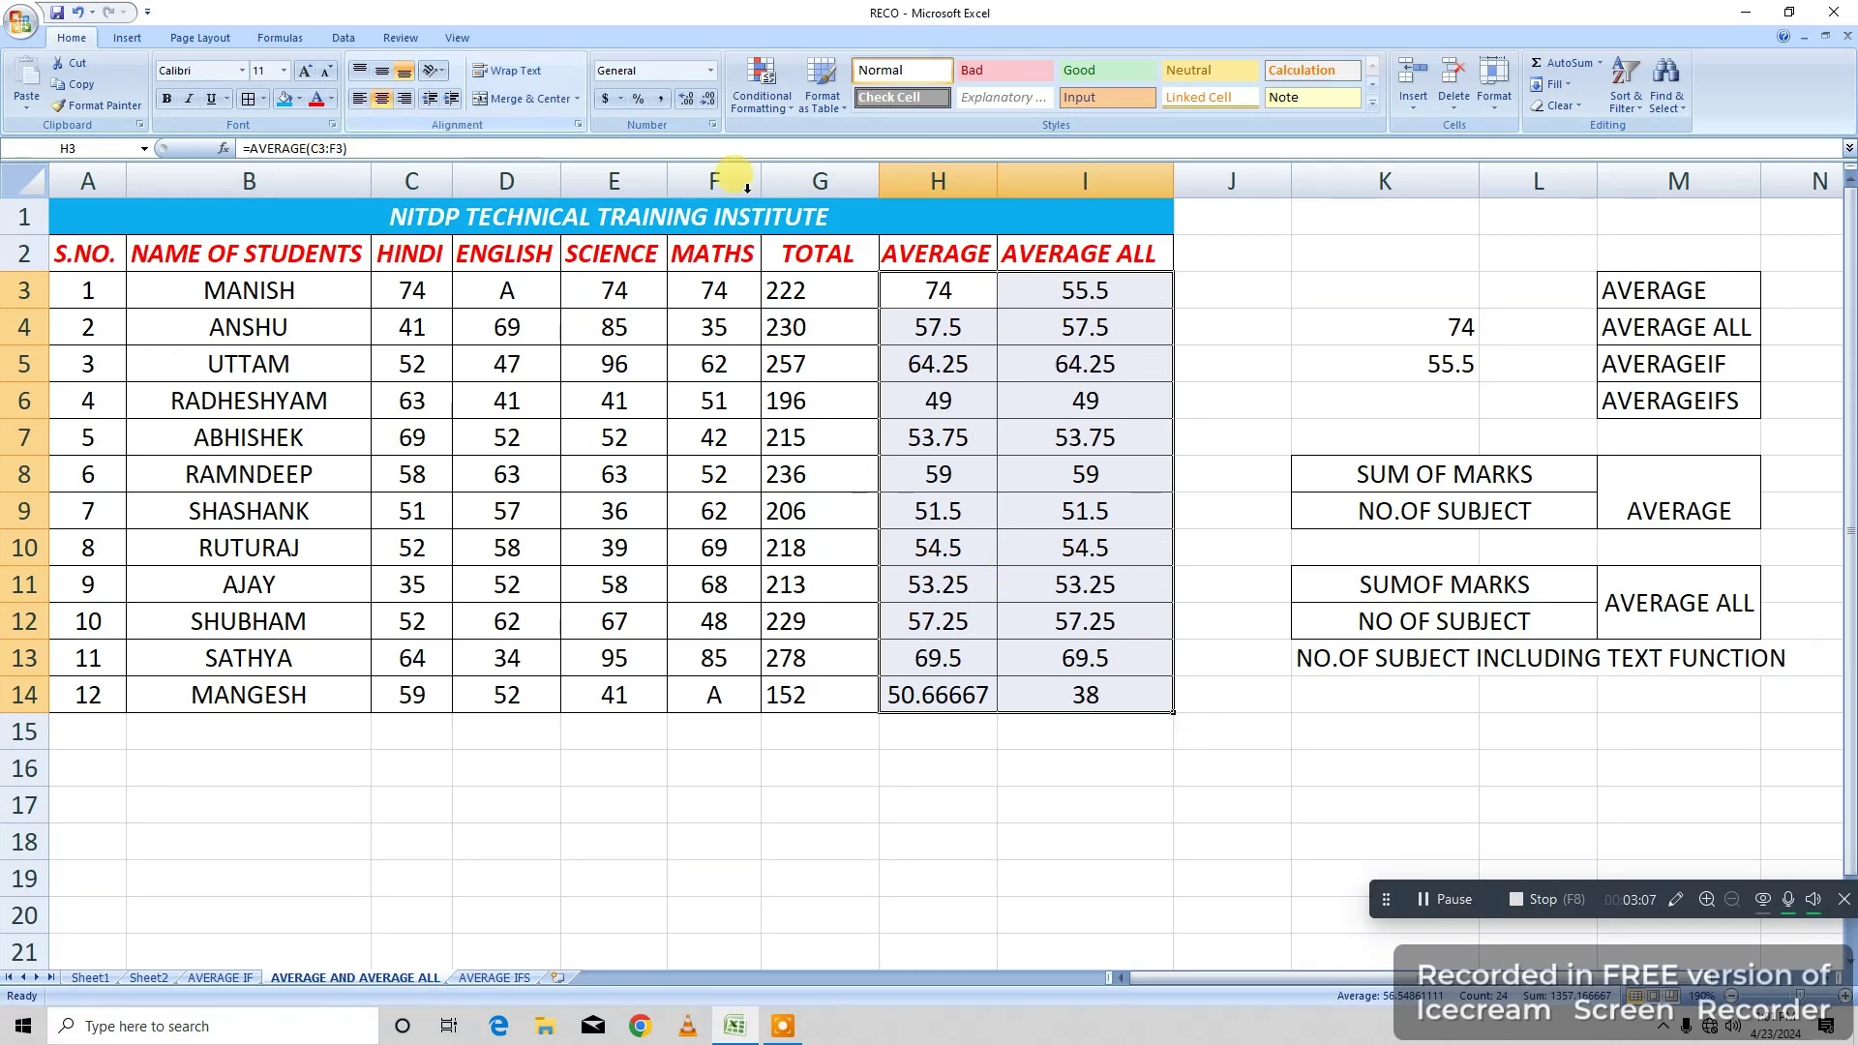
pyautogui.click(1197, 282)
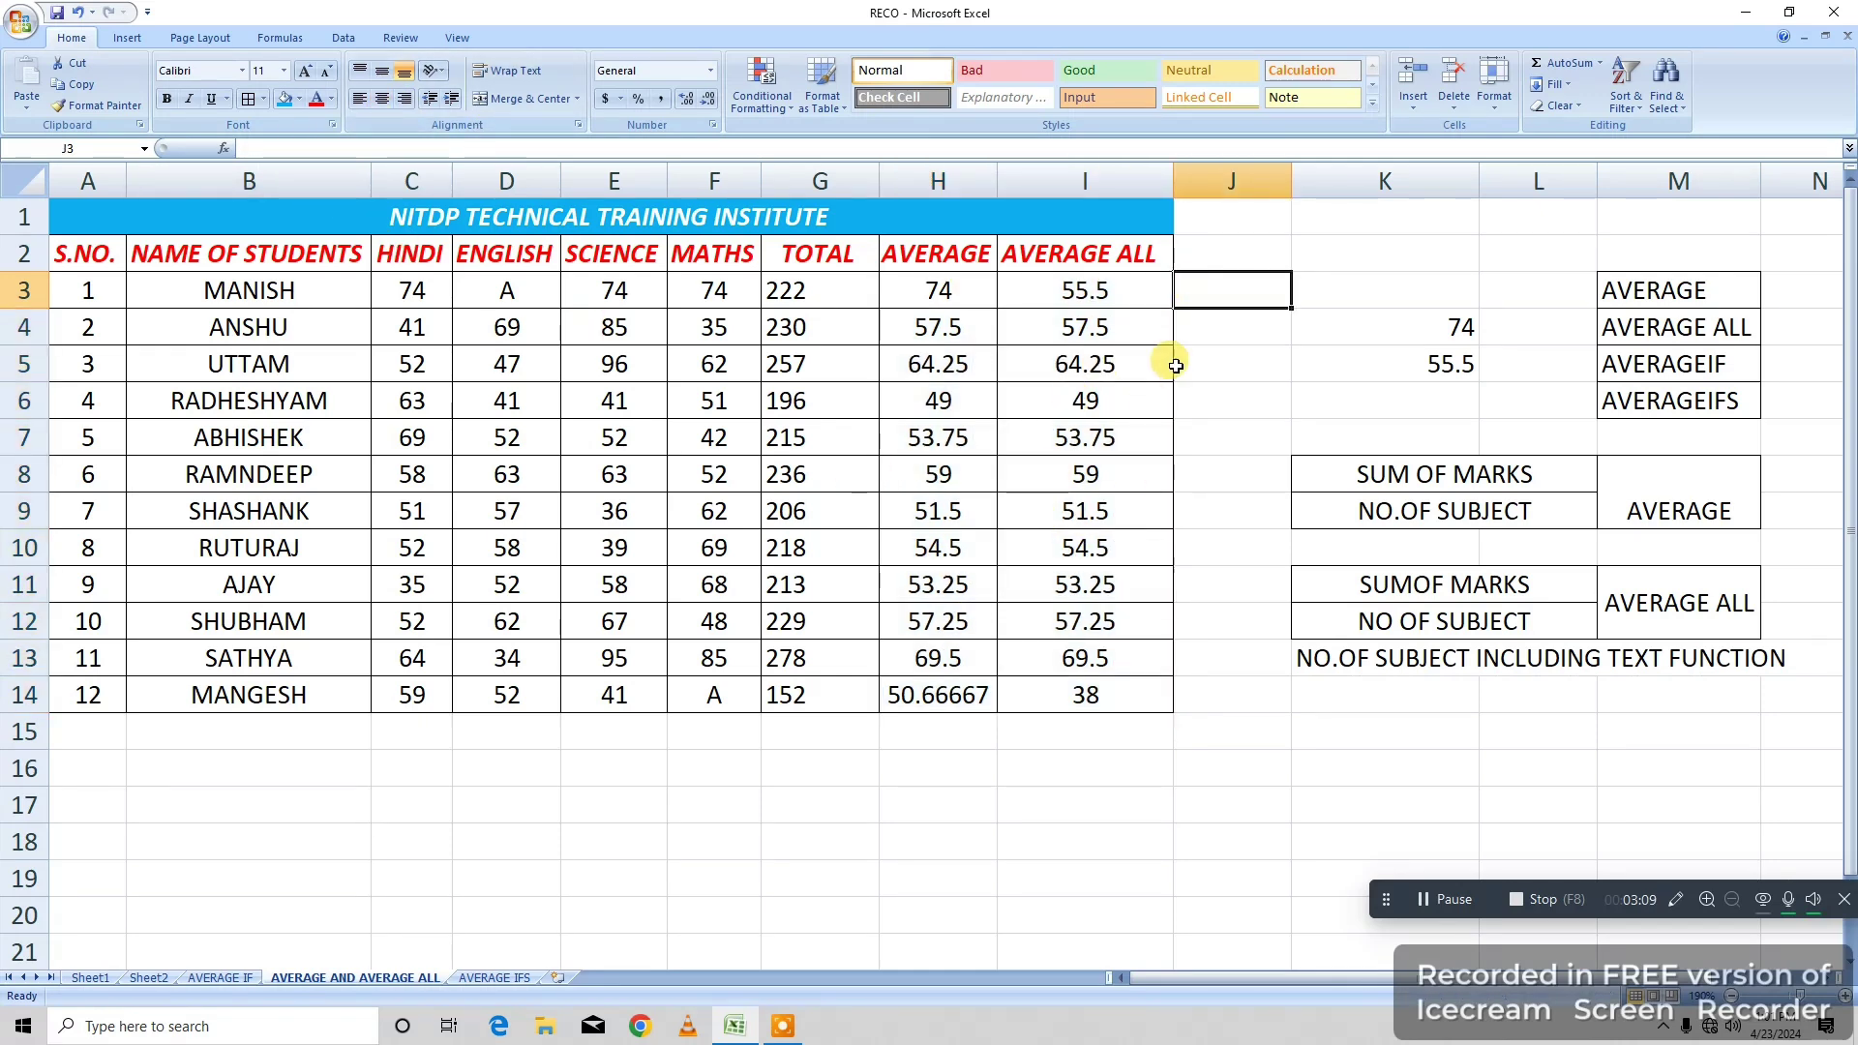
# Compare the AVERAGE formula in H3 with the AVERAGEA formula in I3.
pyautogui.click(1319, 282)
pyautogui.click(927, 276)
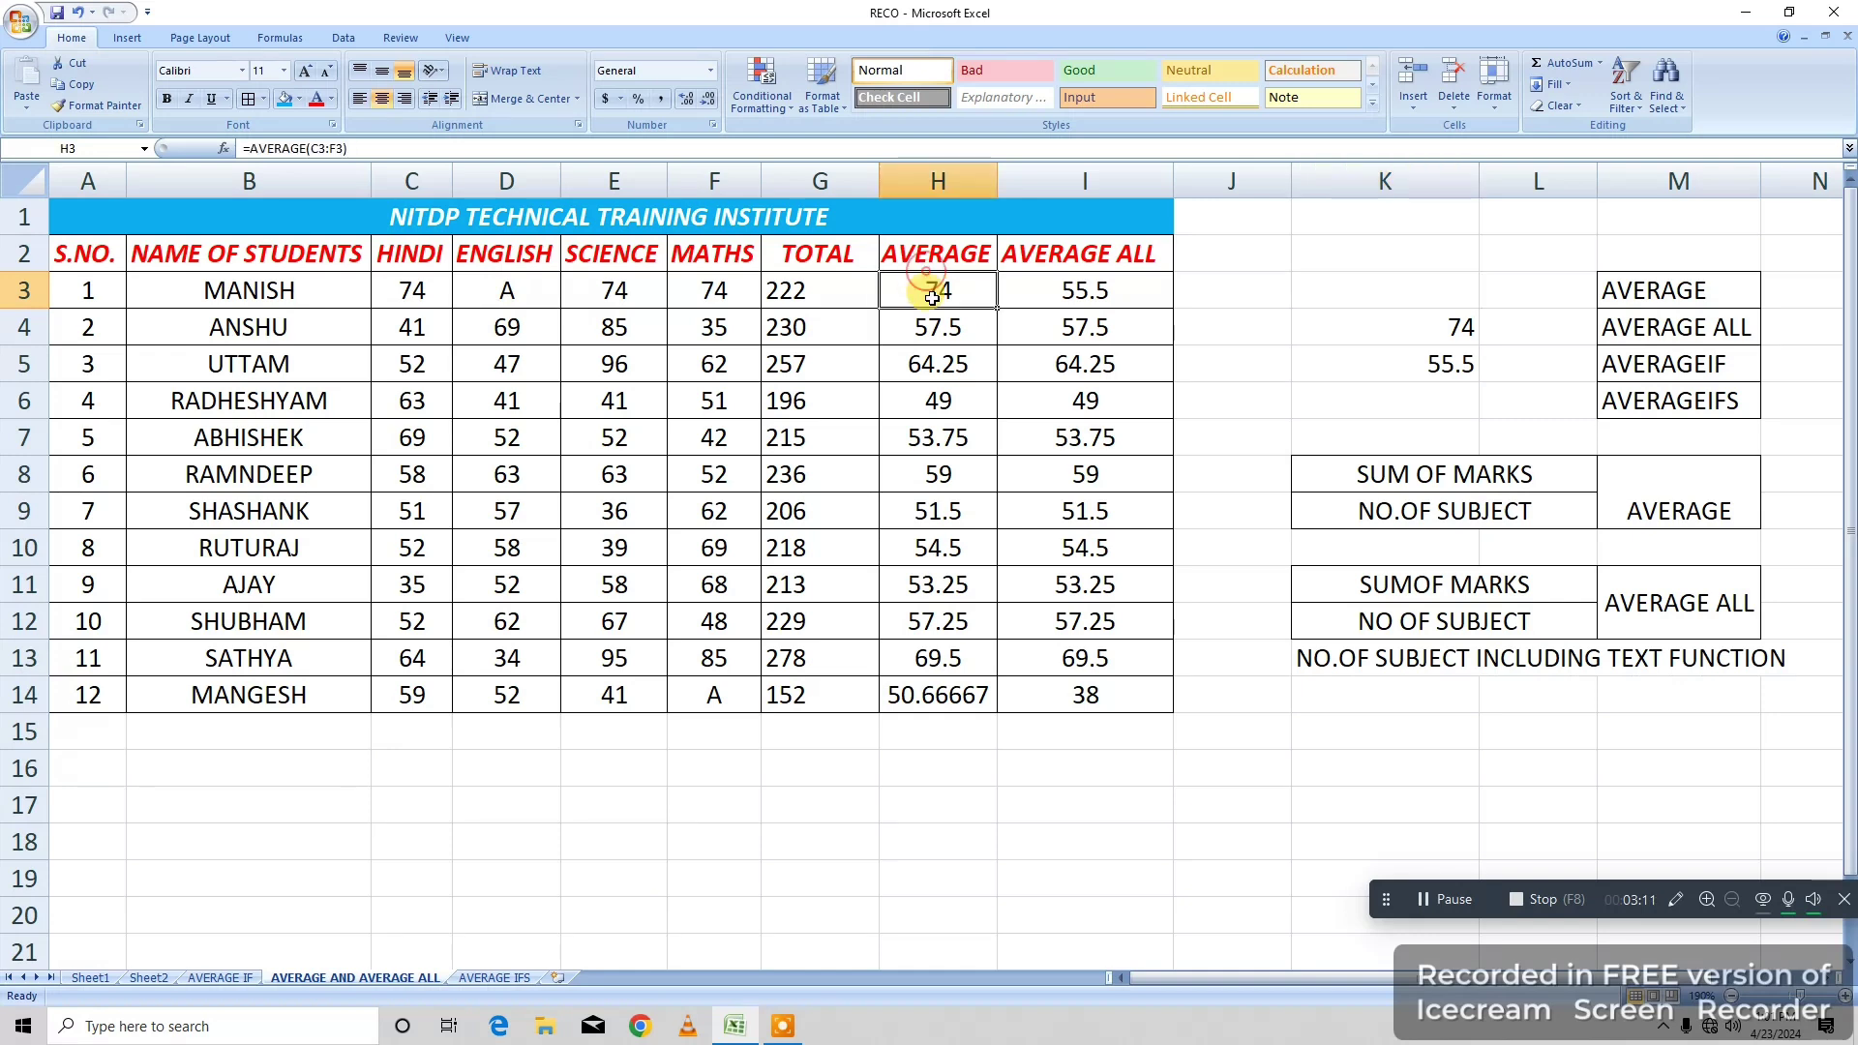
pyautogui.click(1083, 277)
pyautogui.click(1077, 258)
pyautogui.click(1066, 292)
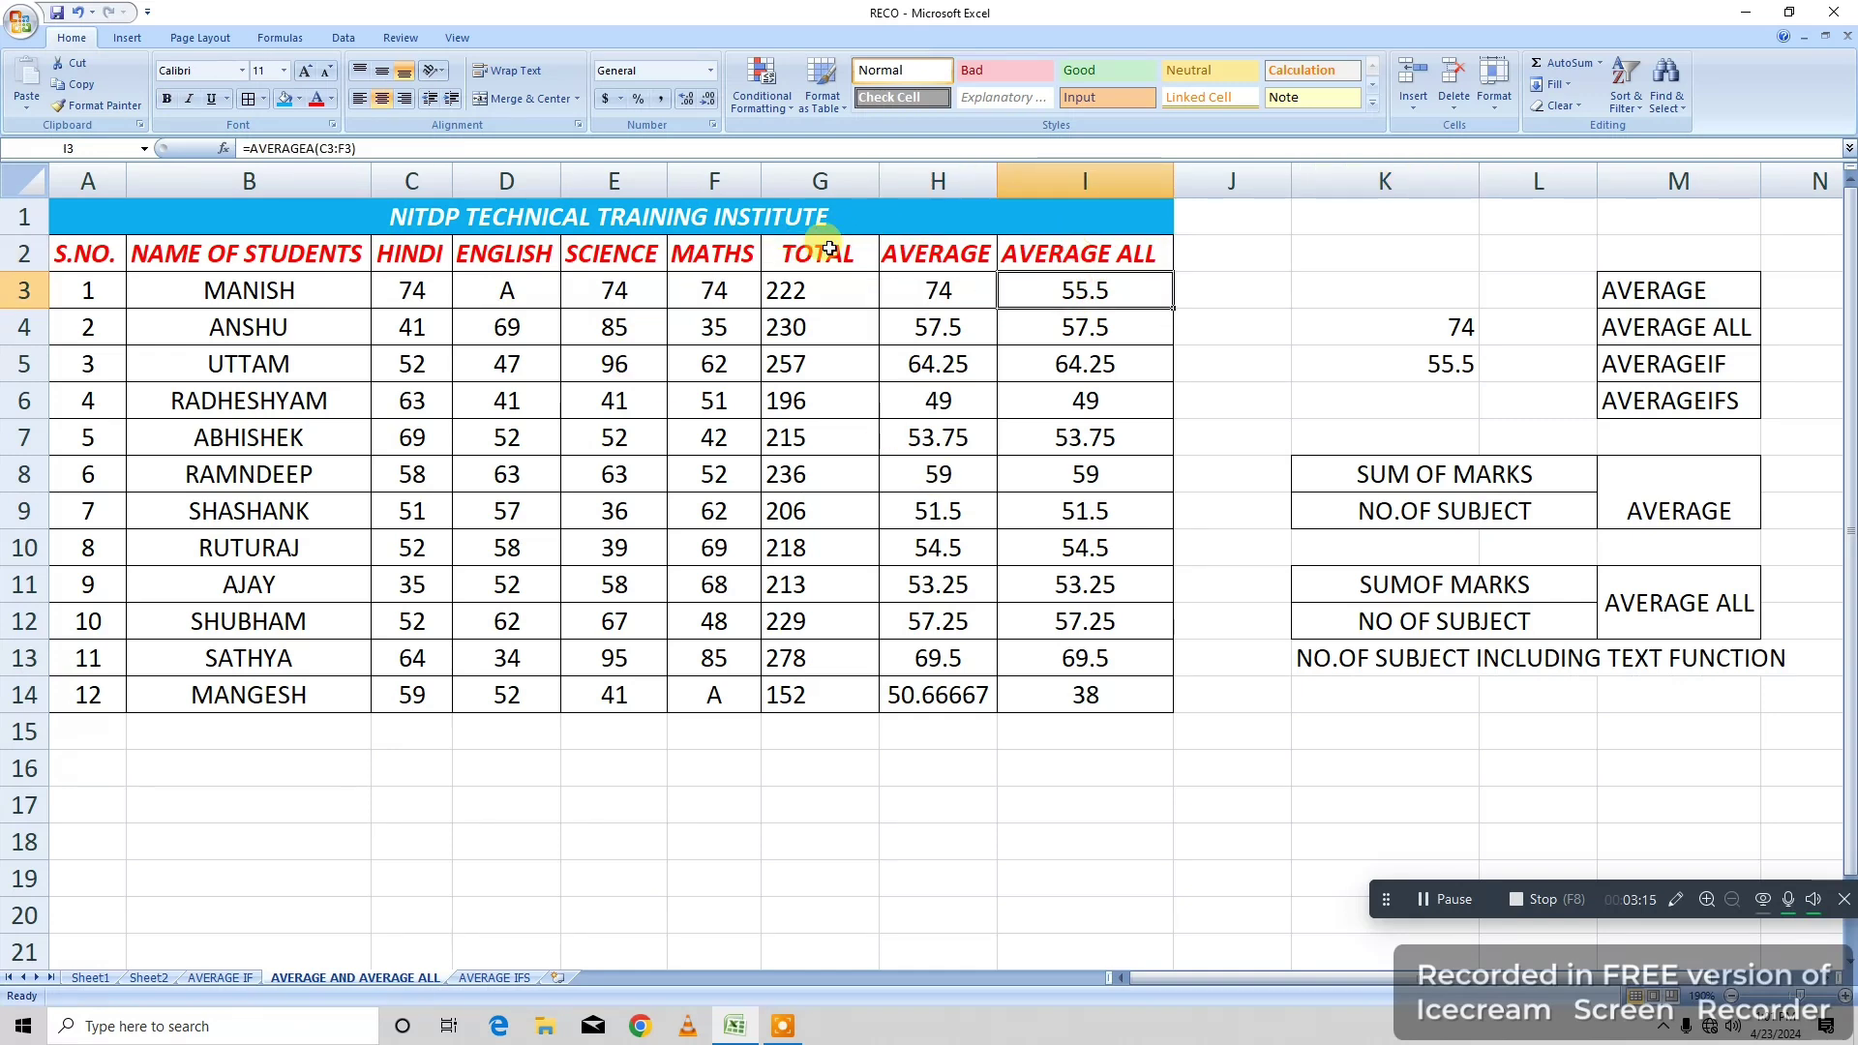
# Replace the English mark in D5 with A and check the row's averages in H5 and I5.
pyautogui.click(528, 360)
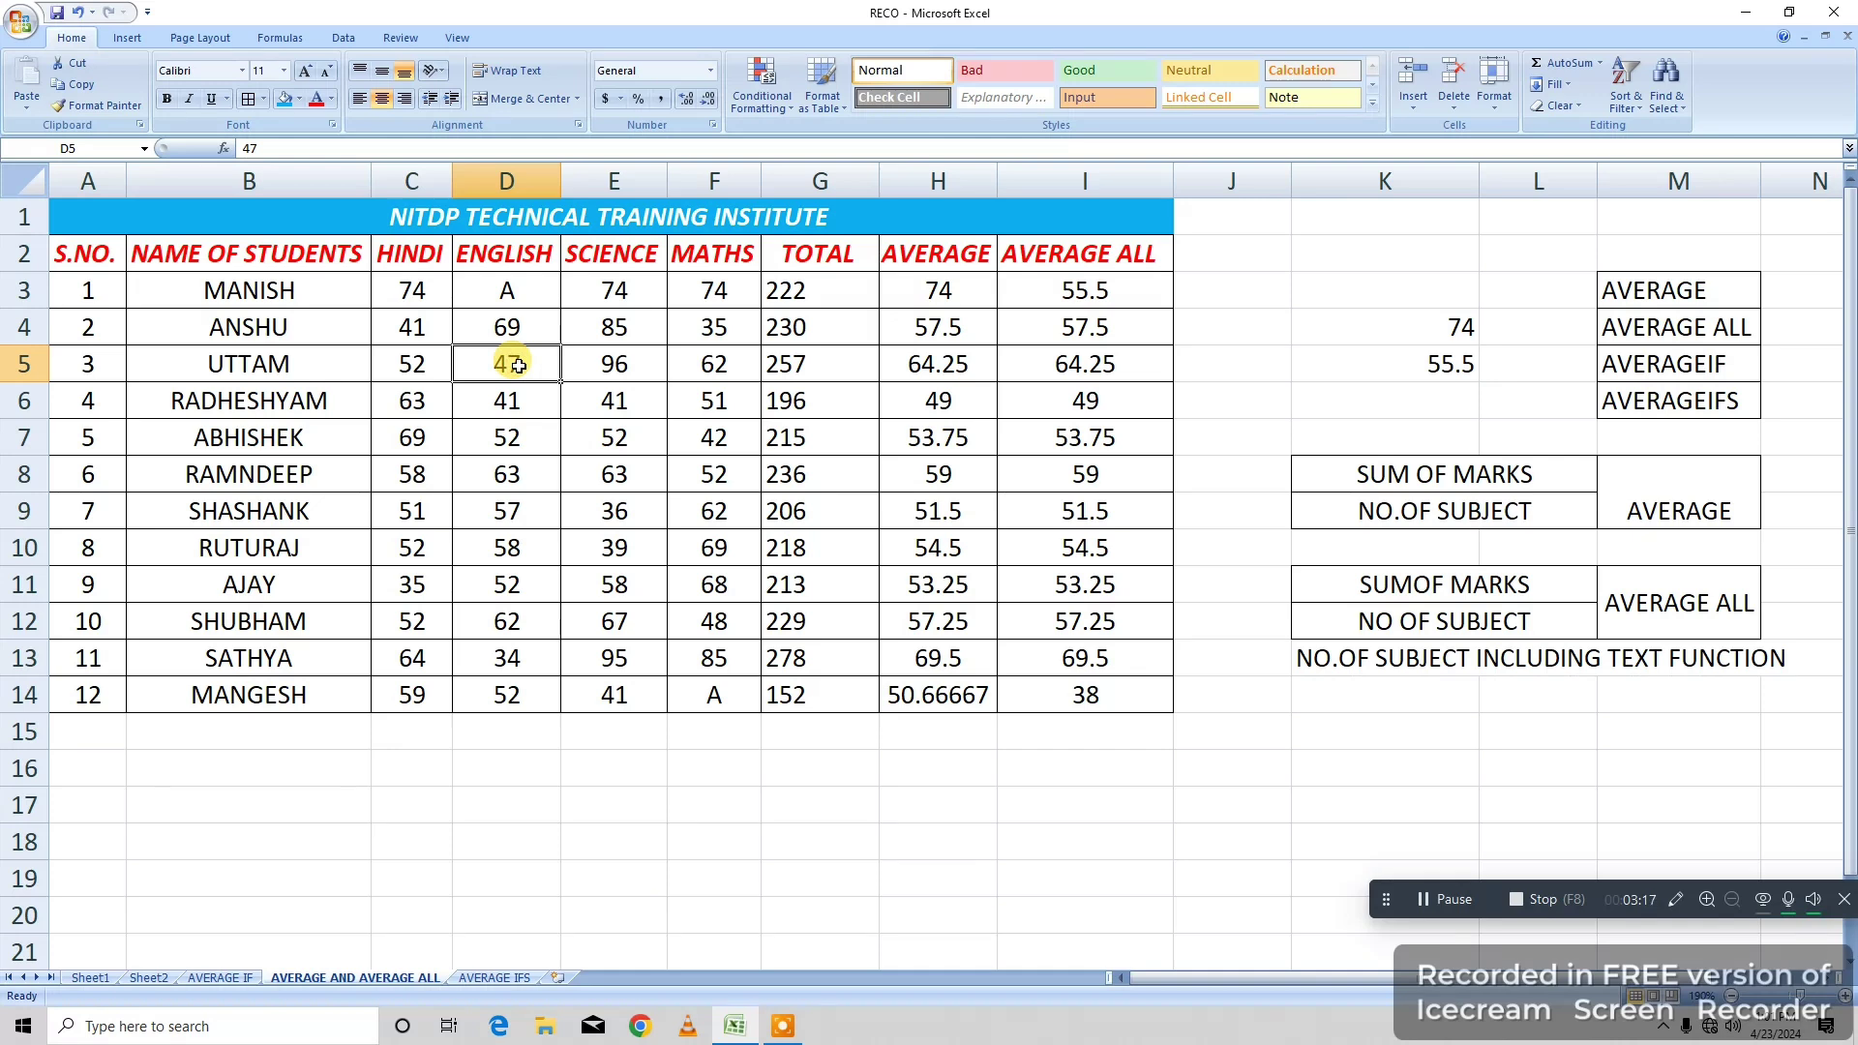
pyautogui.write('A')
pyautogui.click(711, 398)
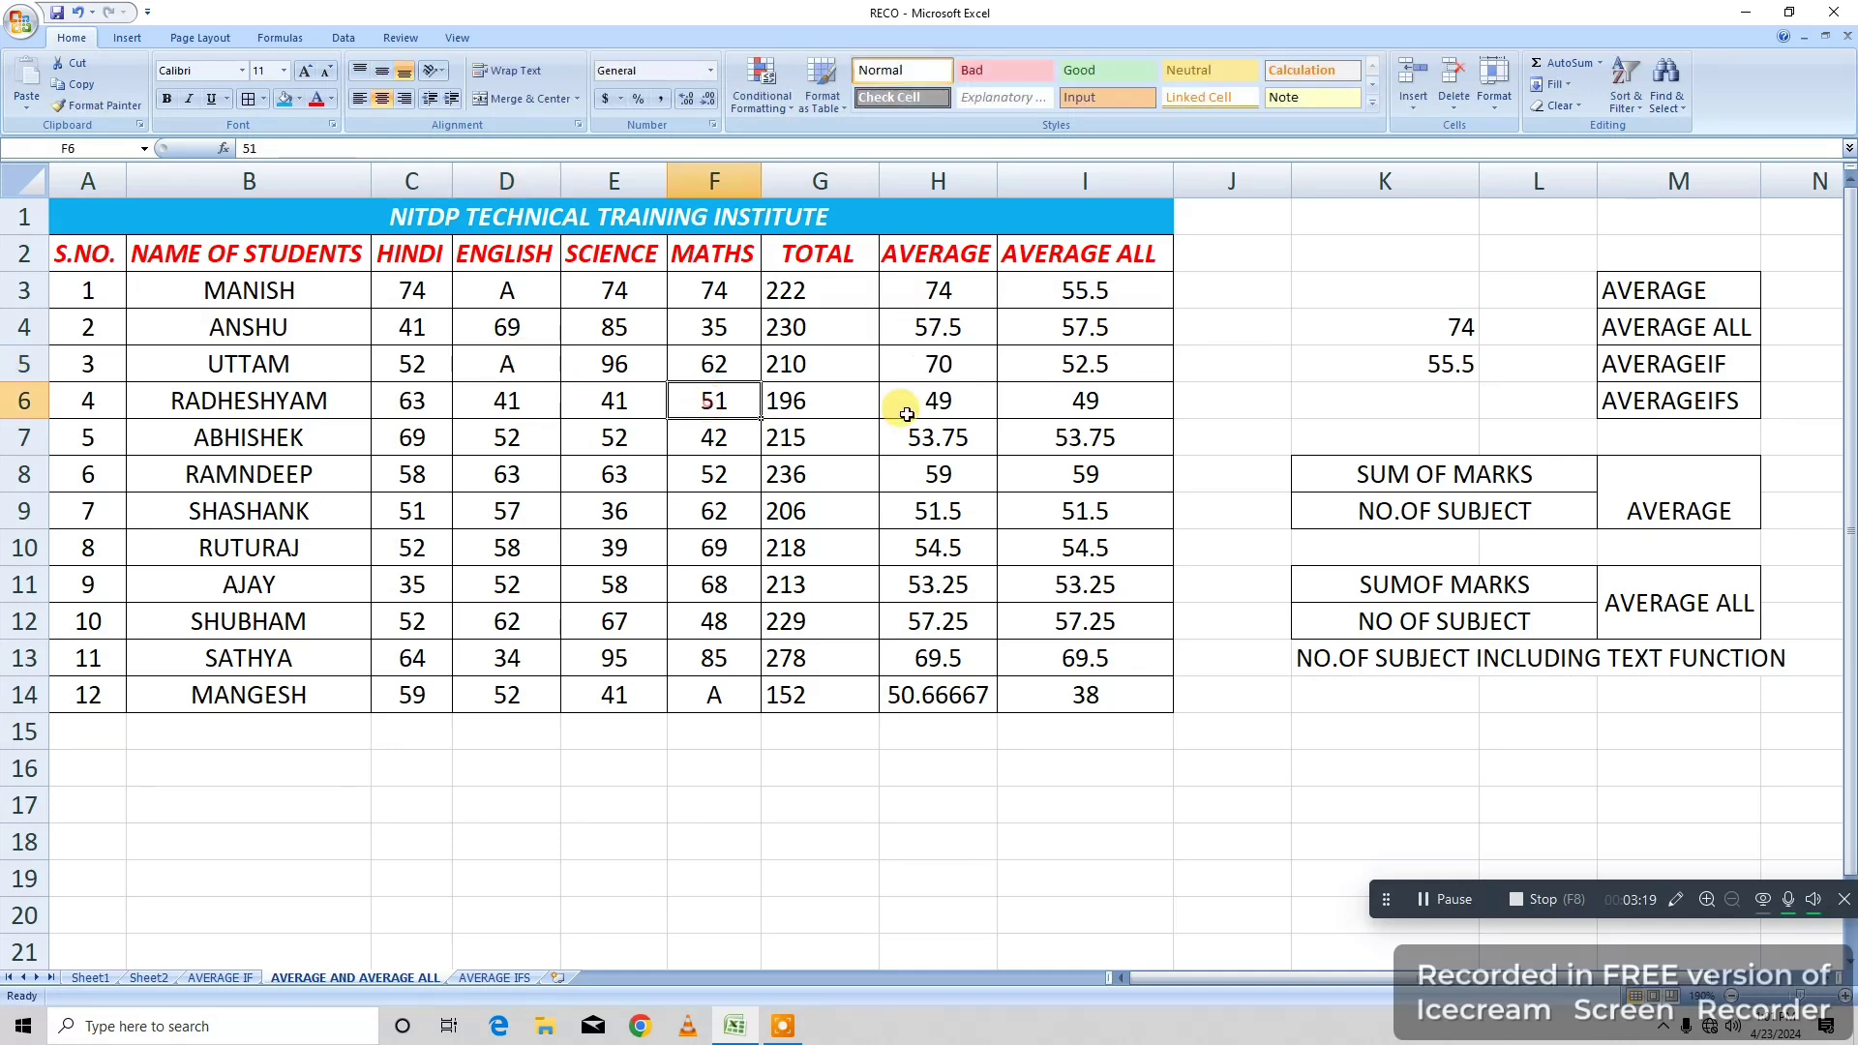
pyautogui.click(941, 367)
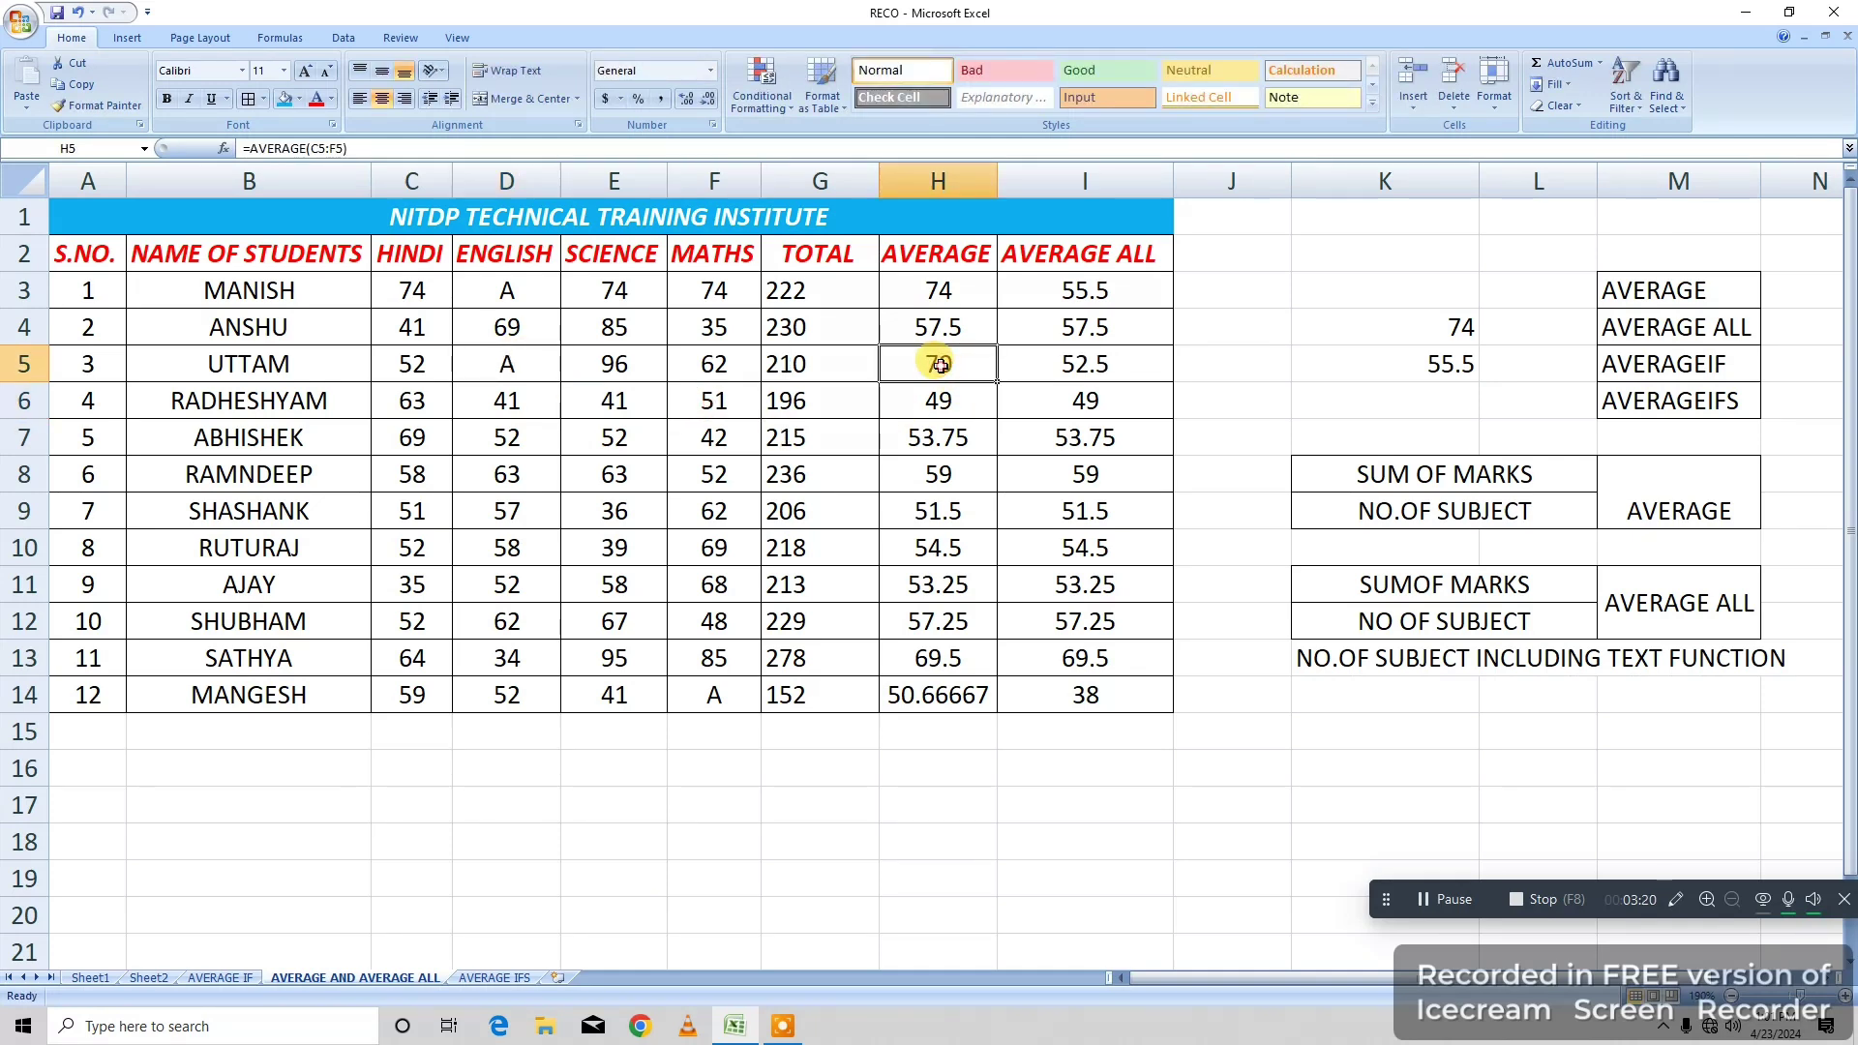
pyautogui.click(1054, 390)
pyautogui.click(1061, 365)
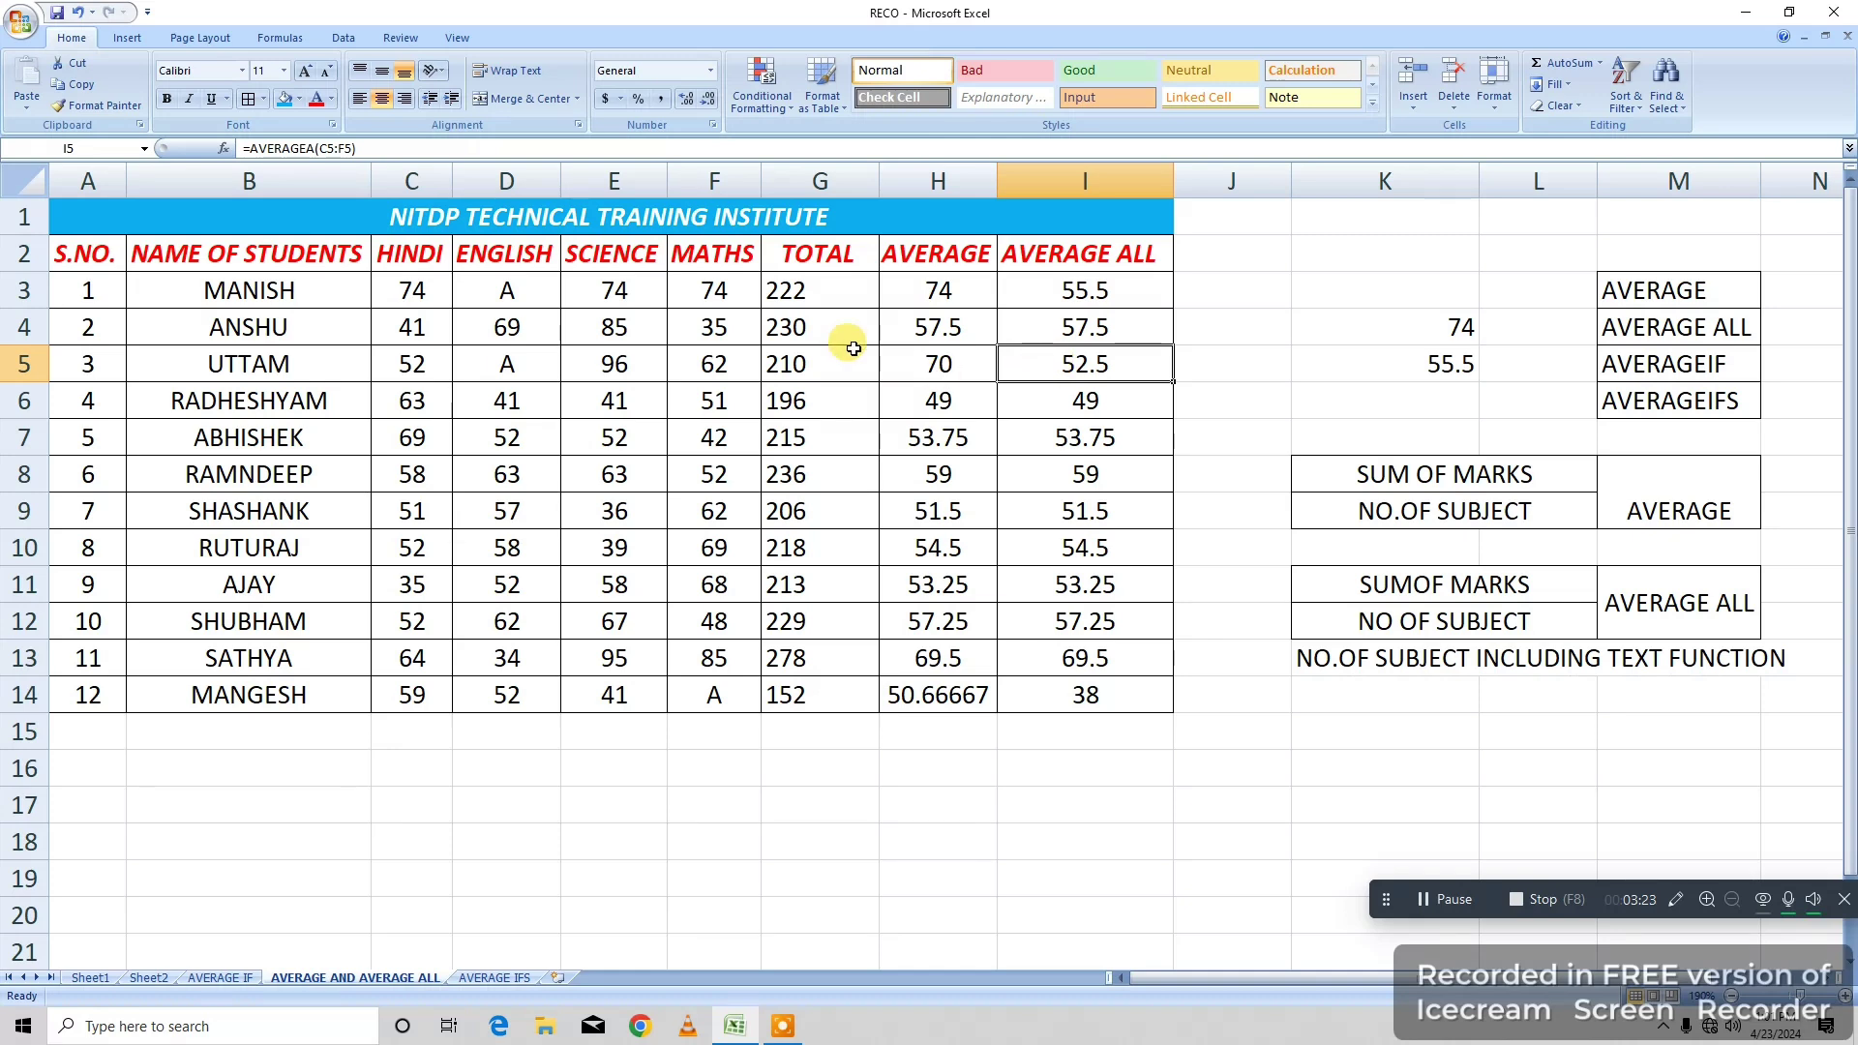
# Replace the Science mark in E8 with A.
pyautogui.click(623, 476)
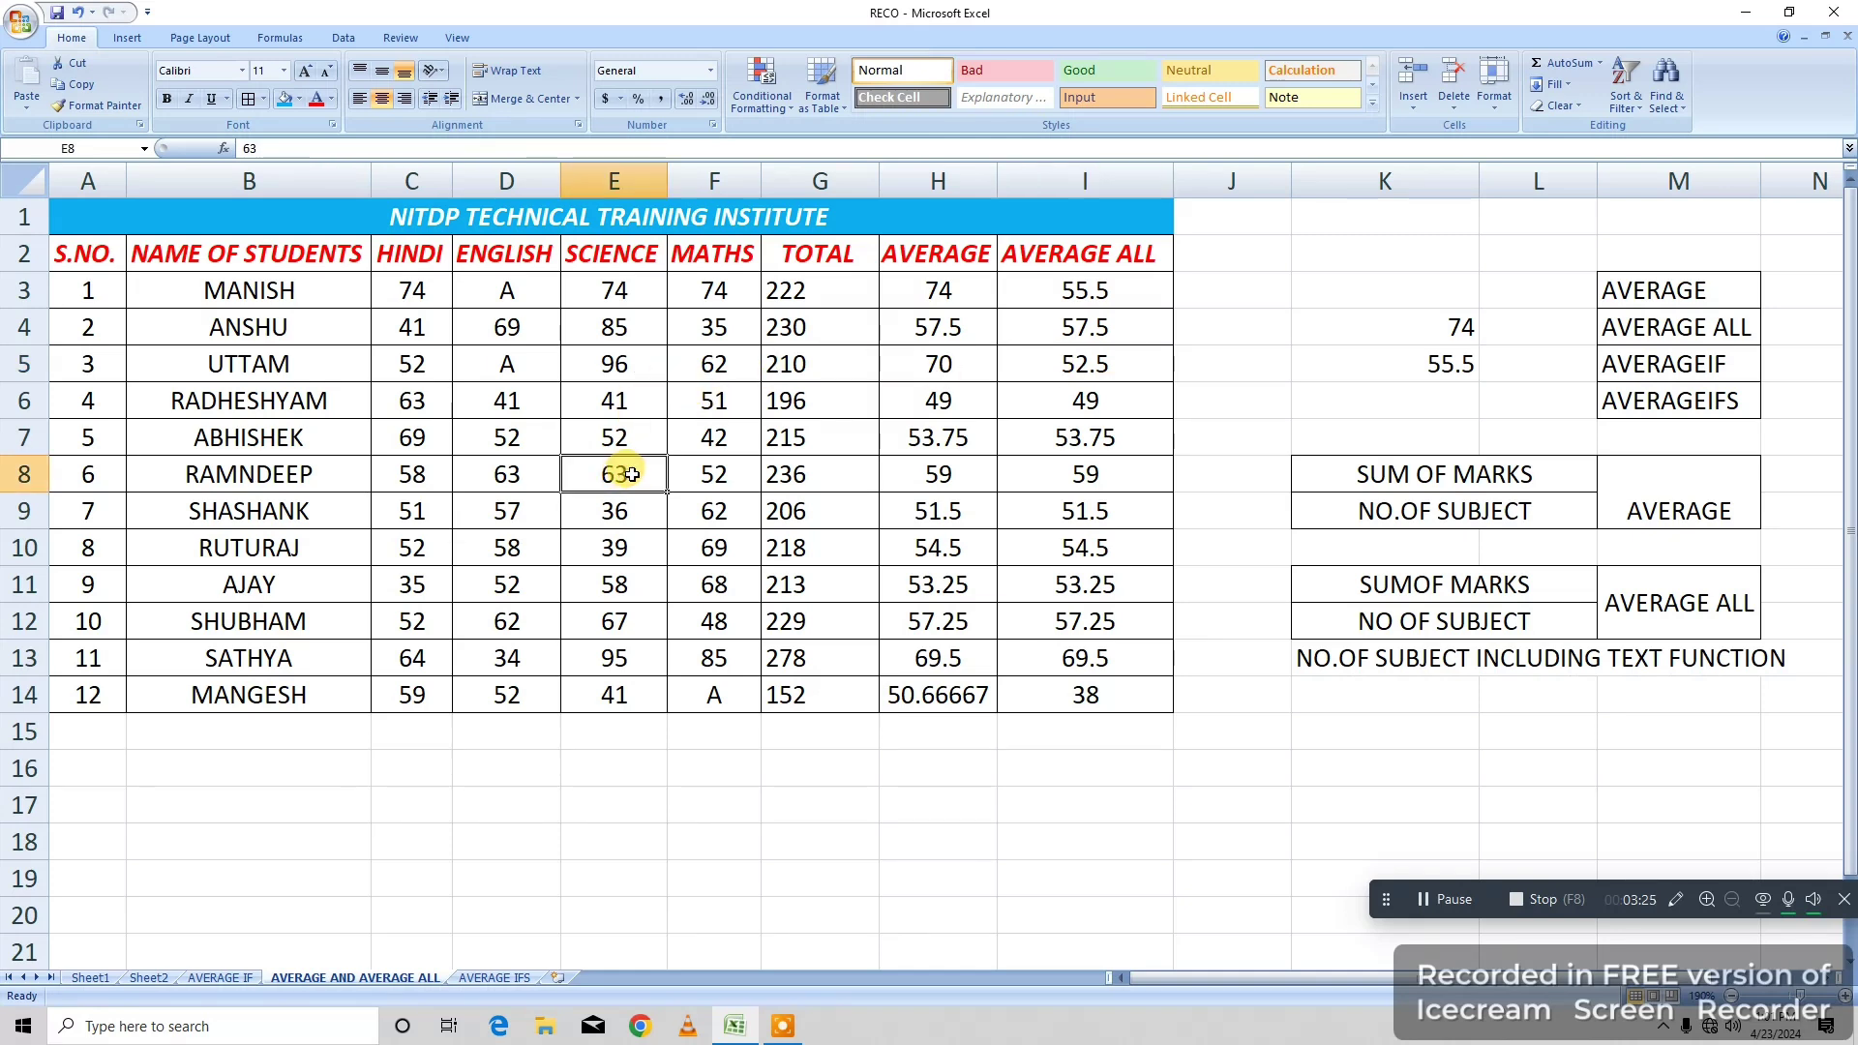
pyautogui.write('A')
pyautogui.click(1007, 538)
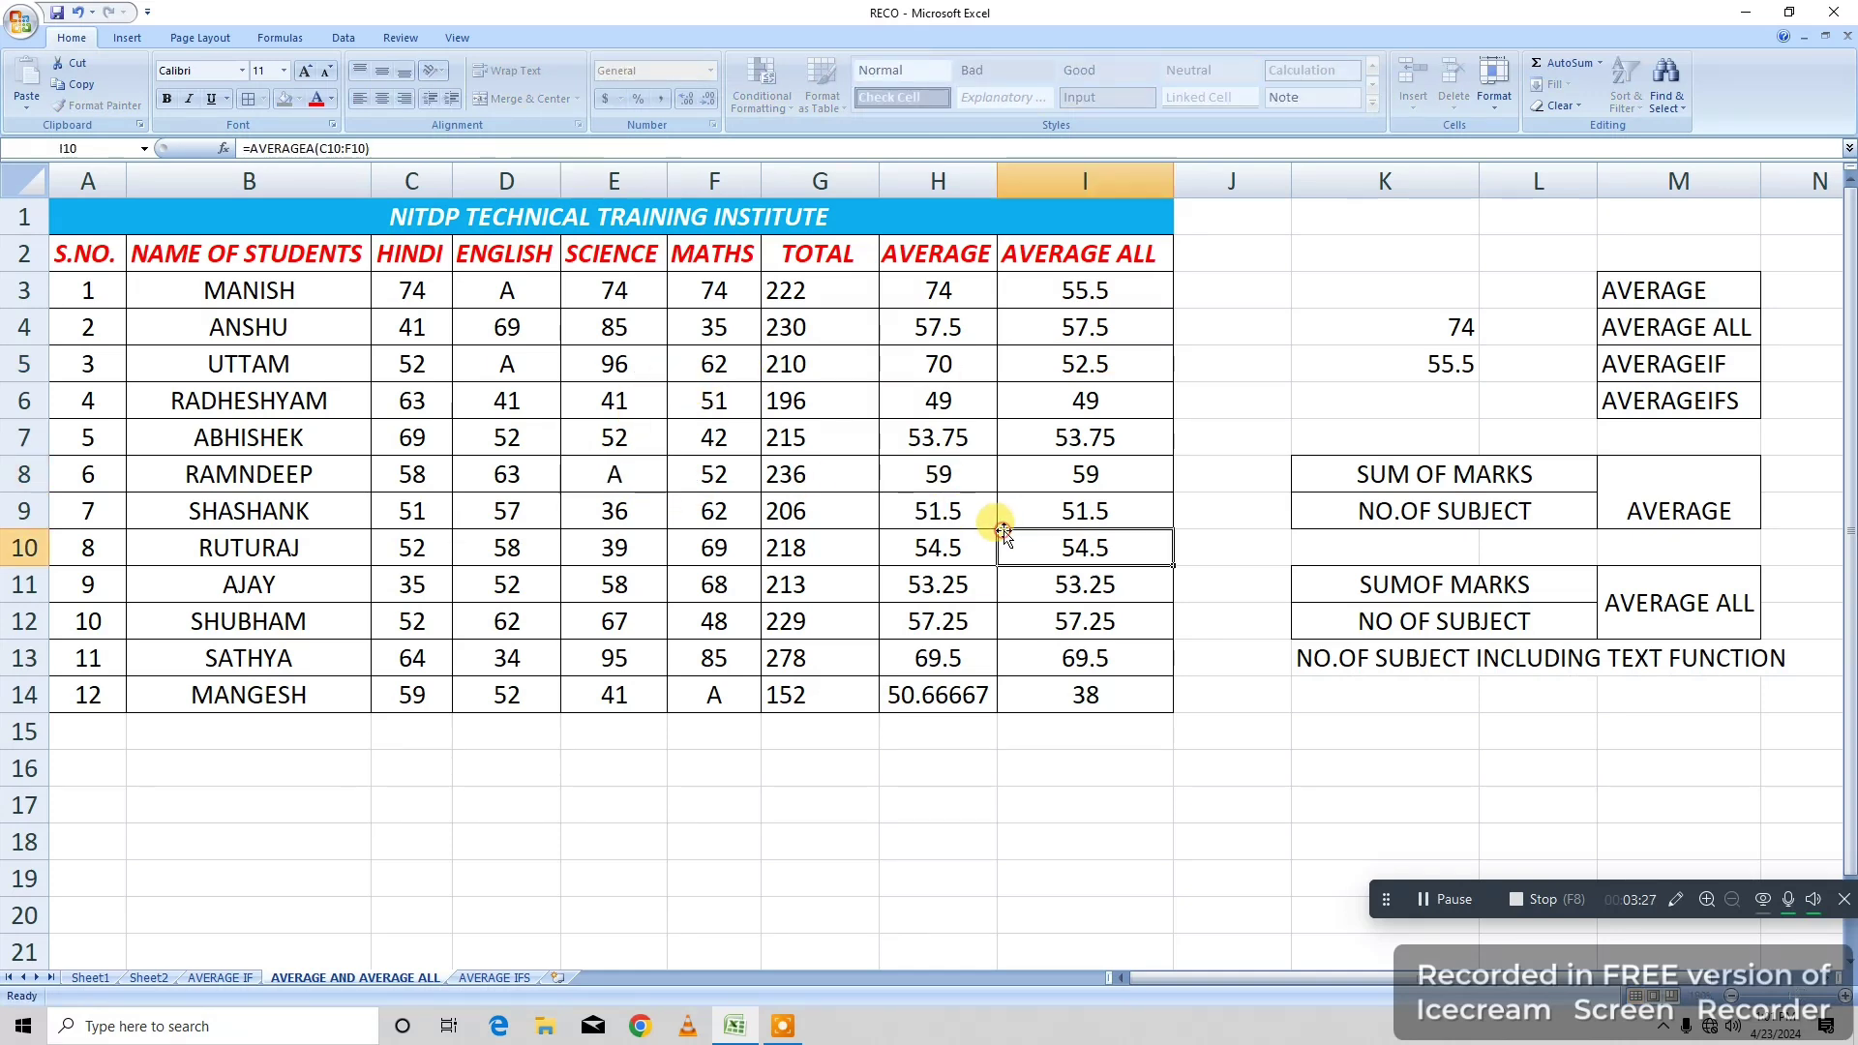
# Check the AVERAGEA result in I8 and compare the AVERAGE and AVERAGEA formulas in H9 and I9.
pyautogui.click(1077, 478)
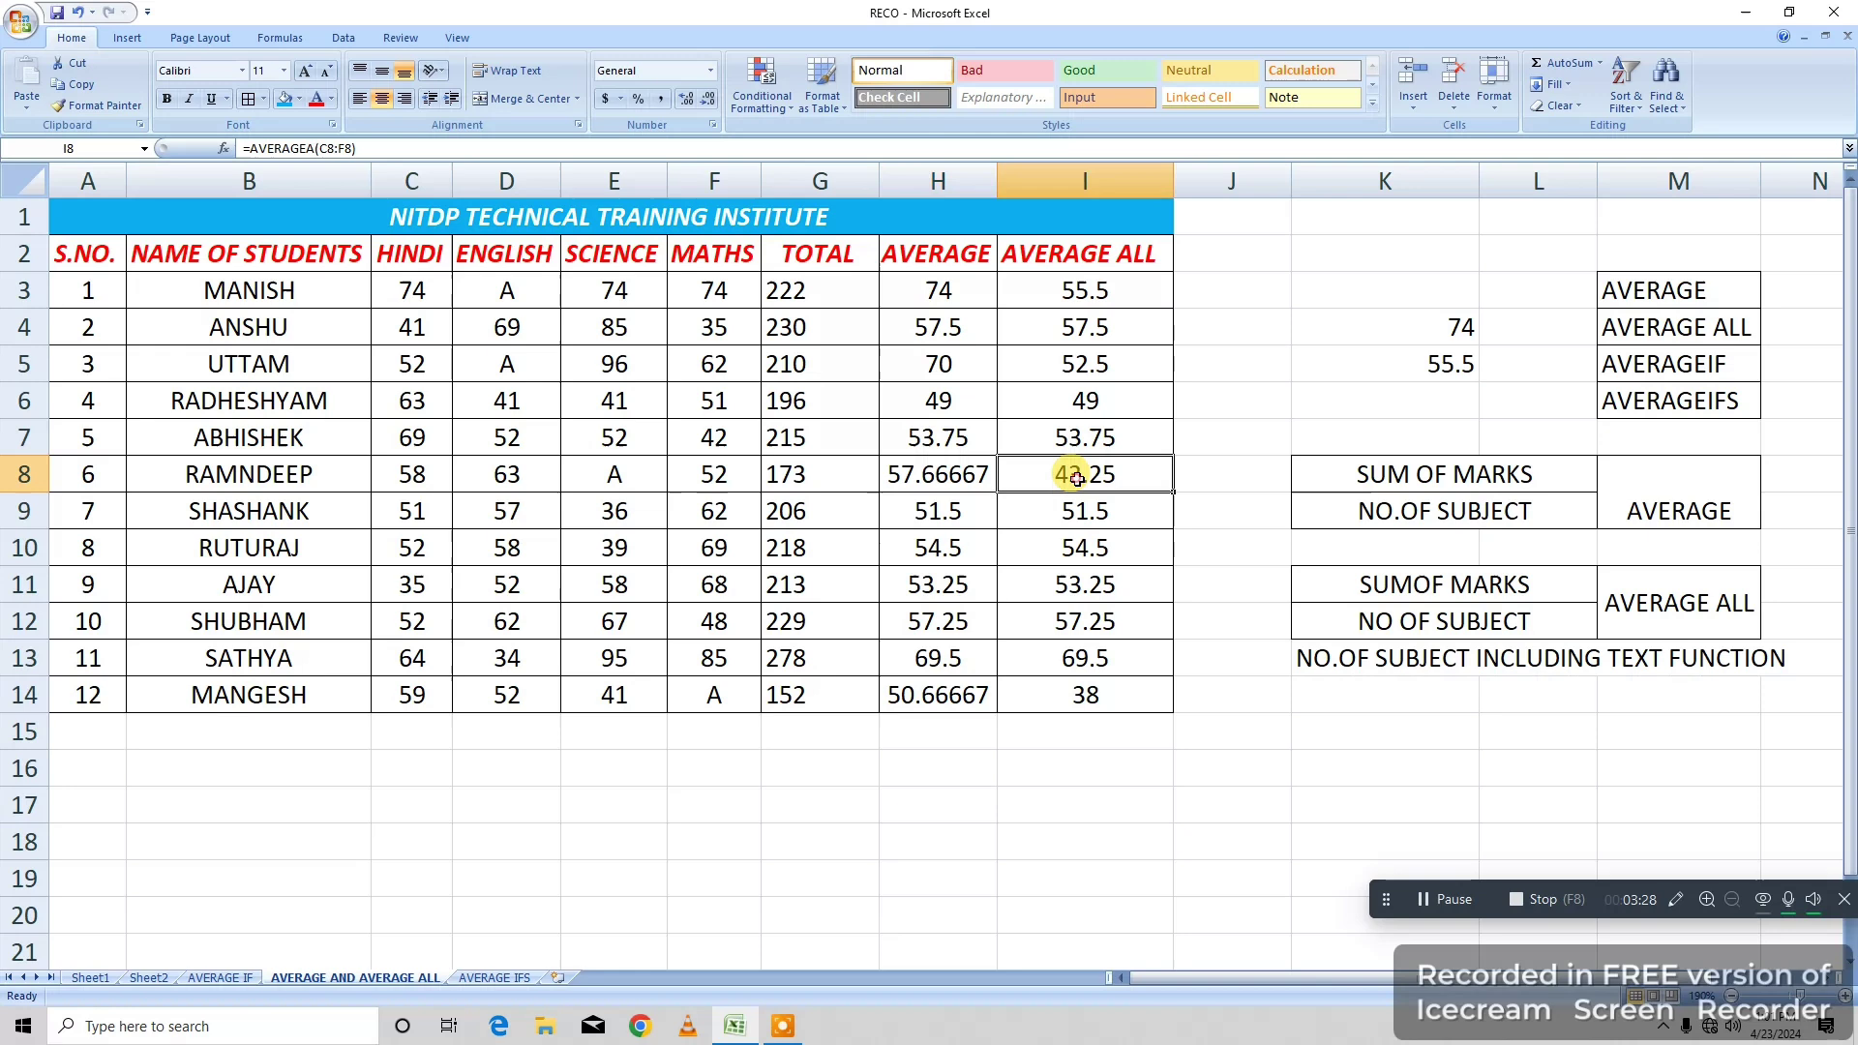
pyautogui.click(967, 509)
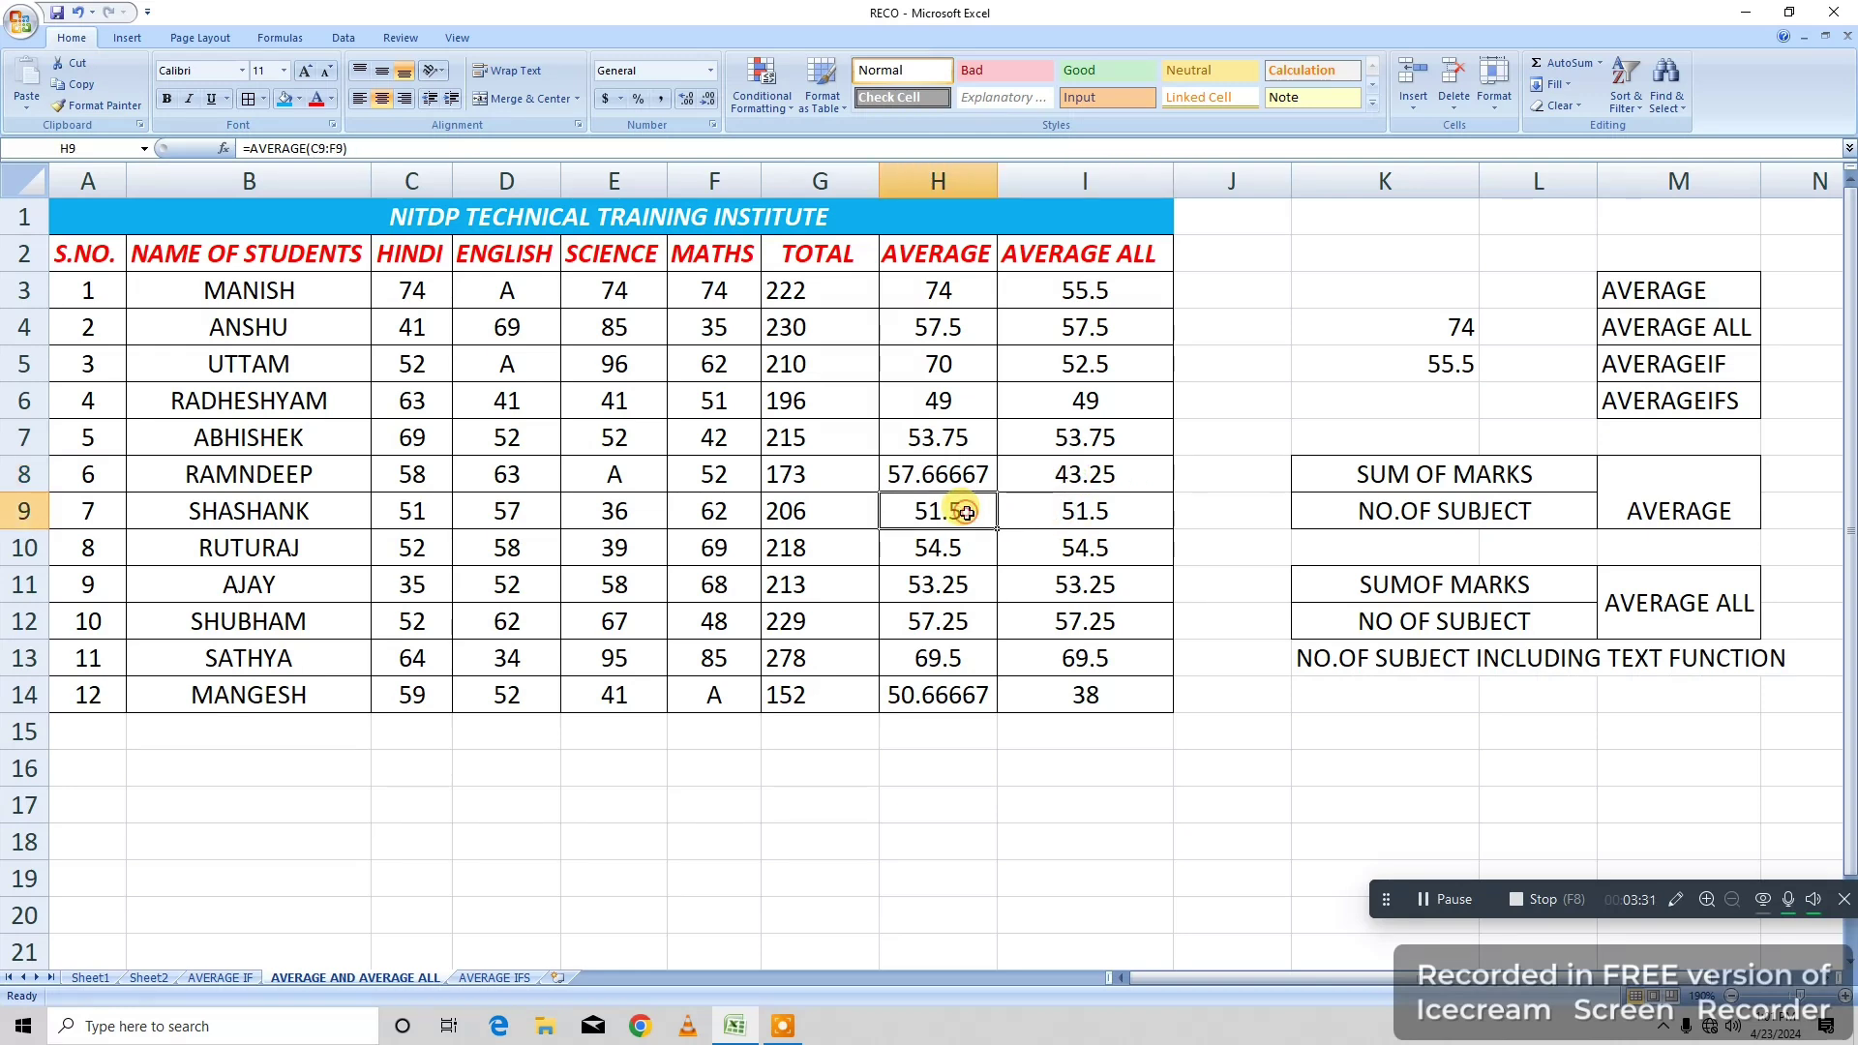
pyautogui.click(1075, 508)
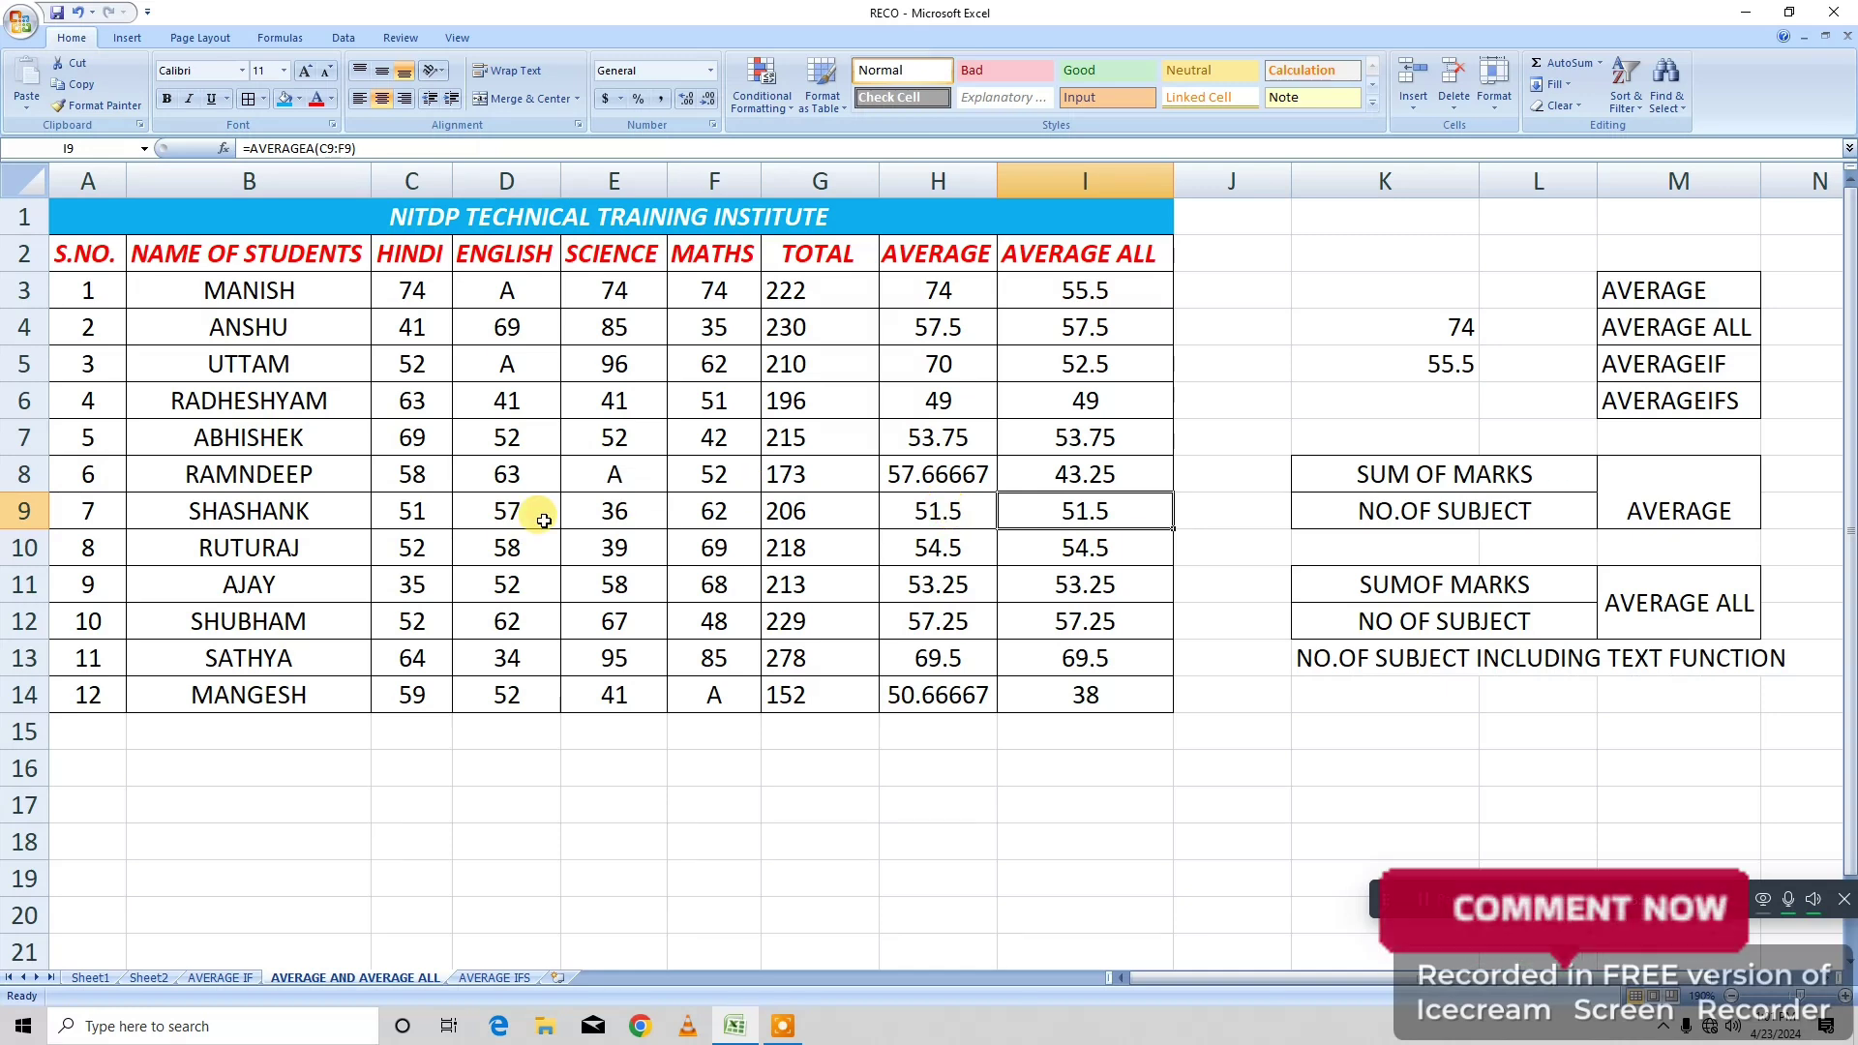
pyautogui.click(609, 511)
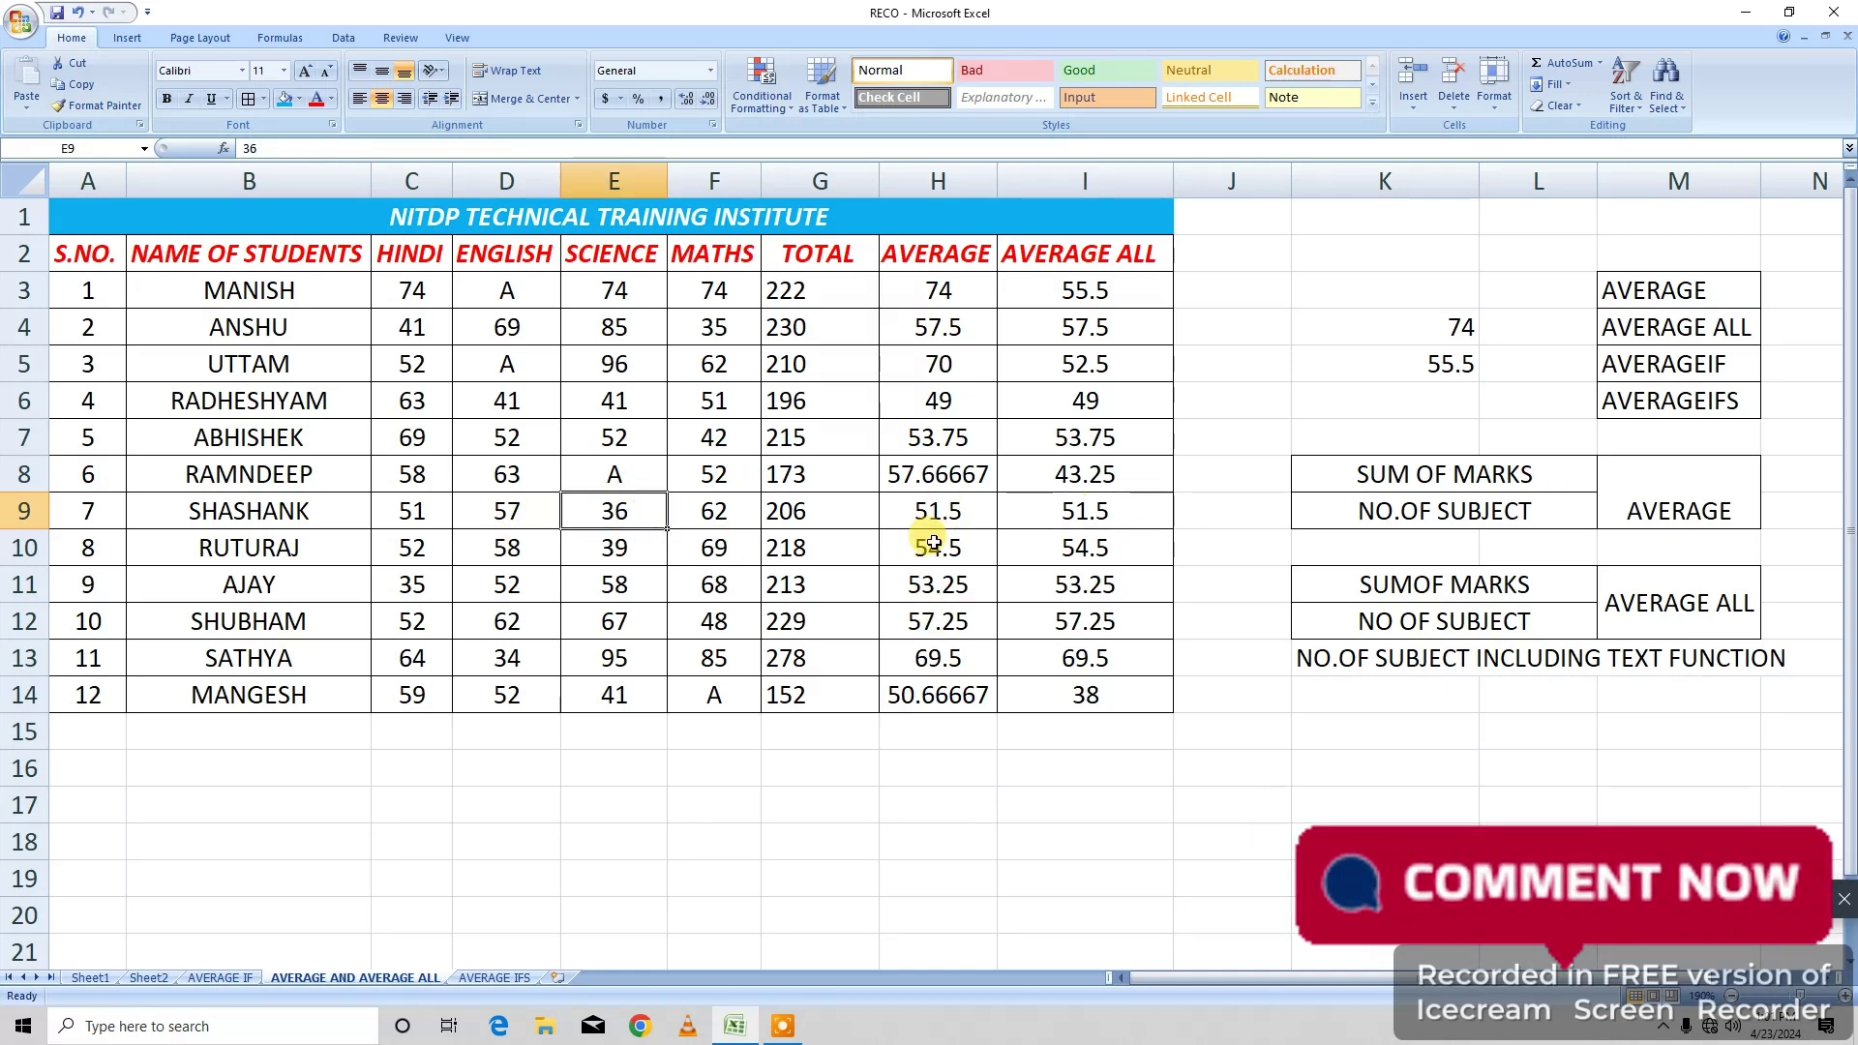
pyautogui.click(1068, 511)
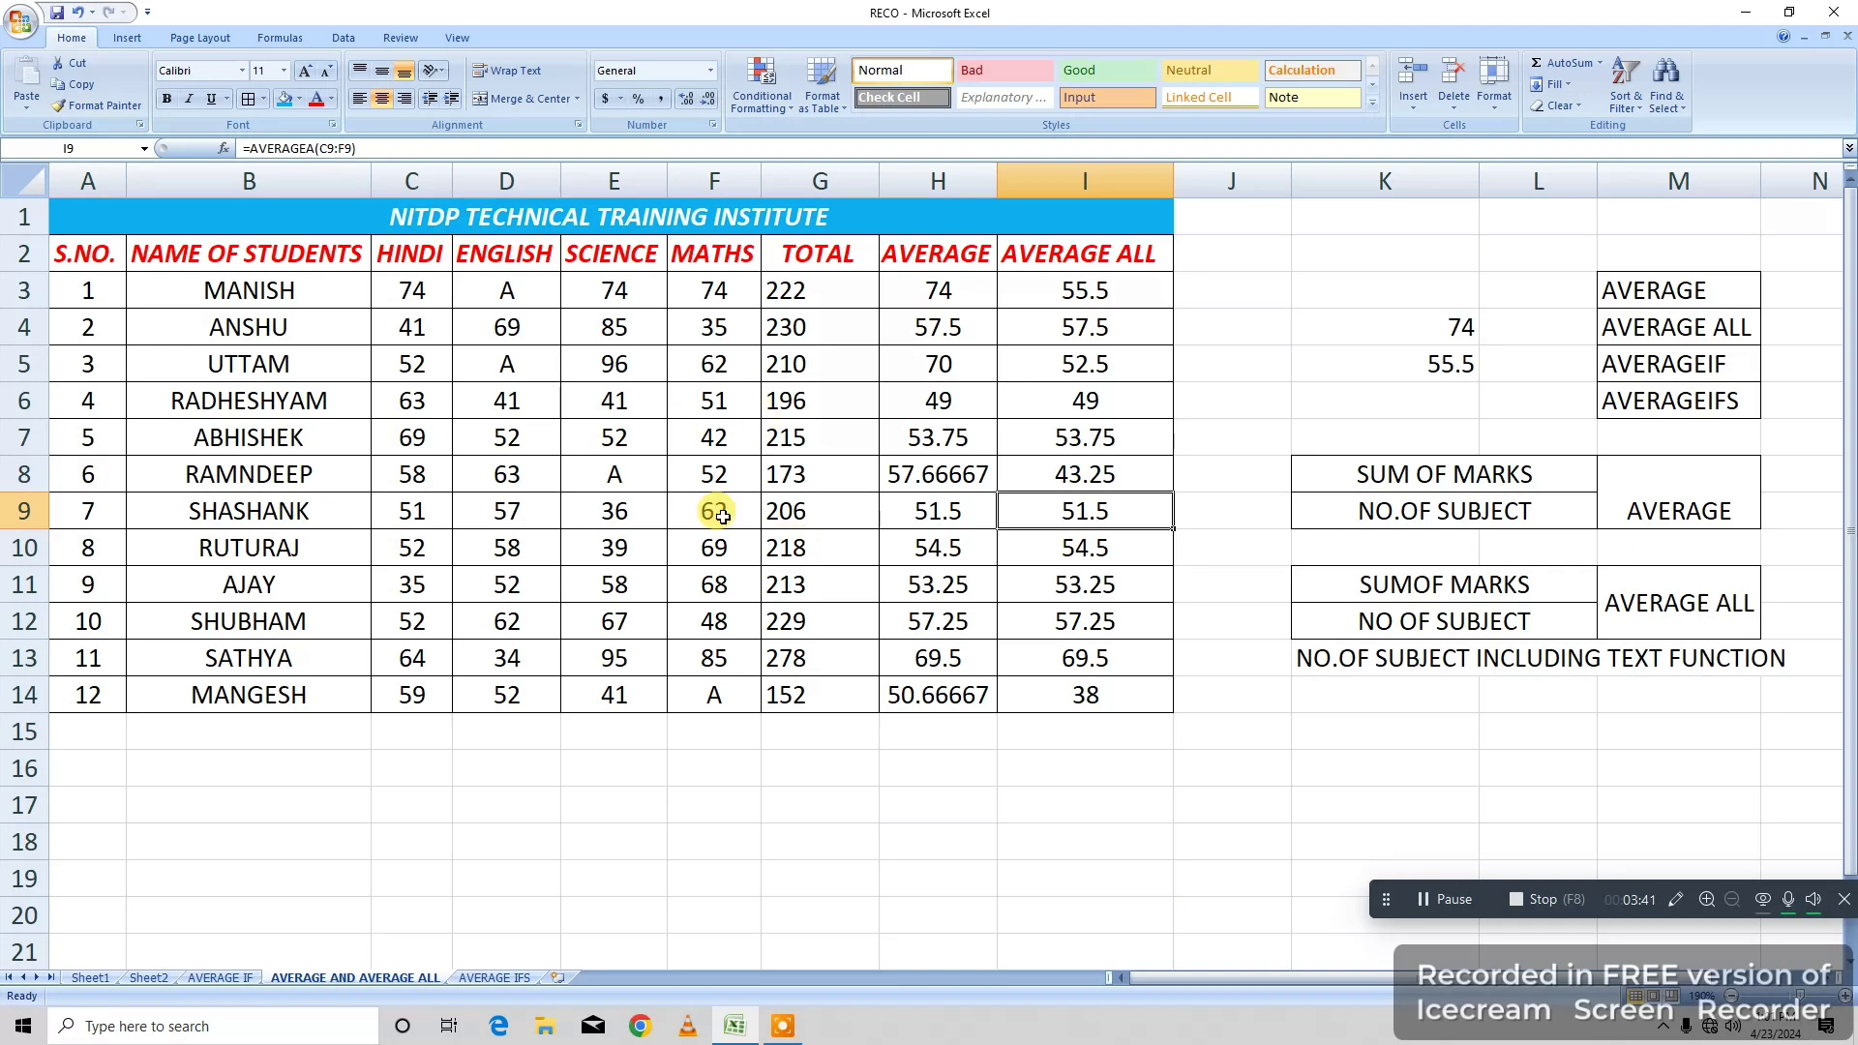
# Replace the Science mark in E9 with A and check the row's AVERAGE ALL result in I9.
pyautogui.click(614, 511)
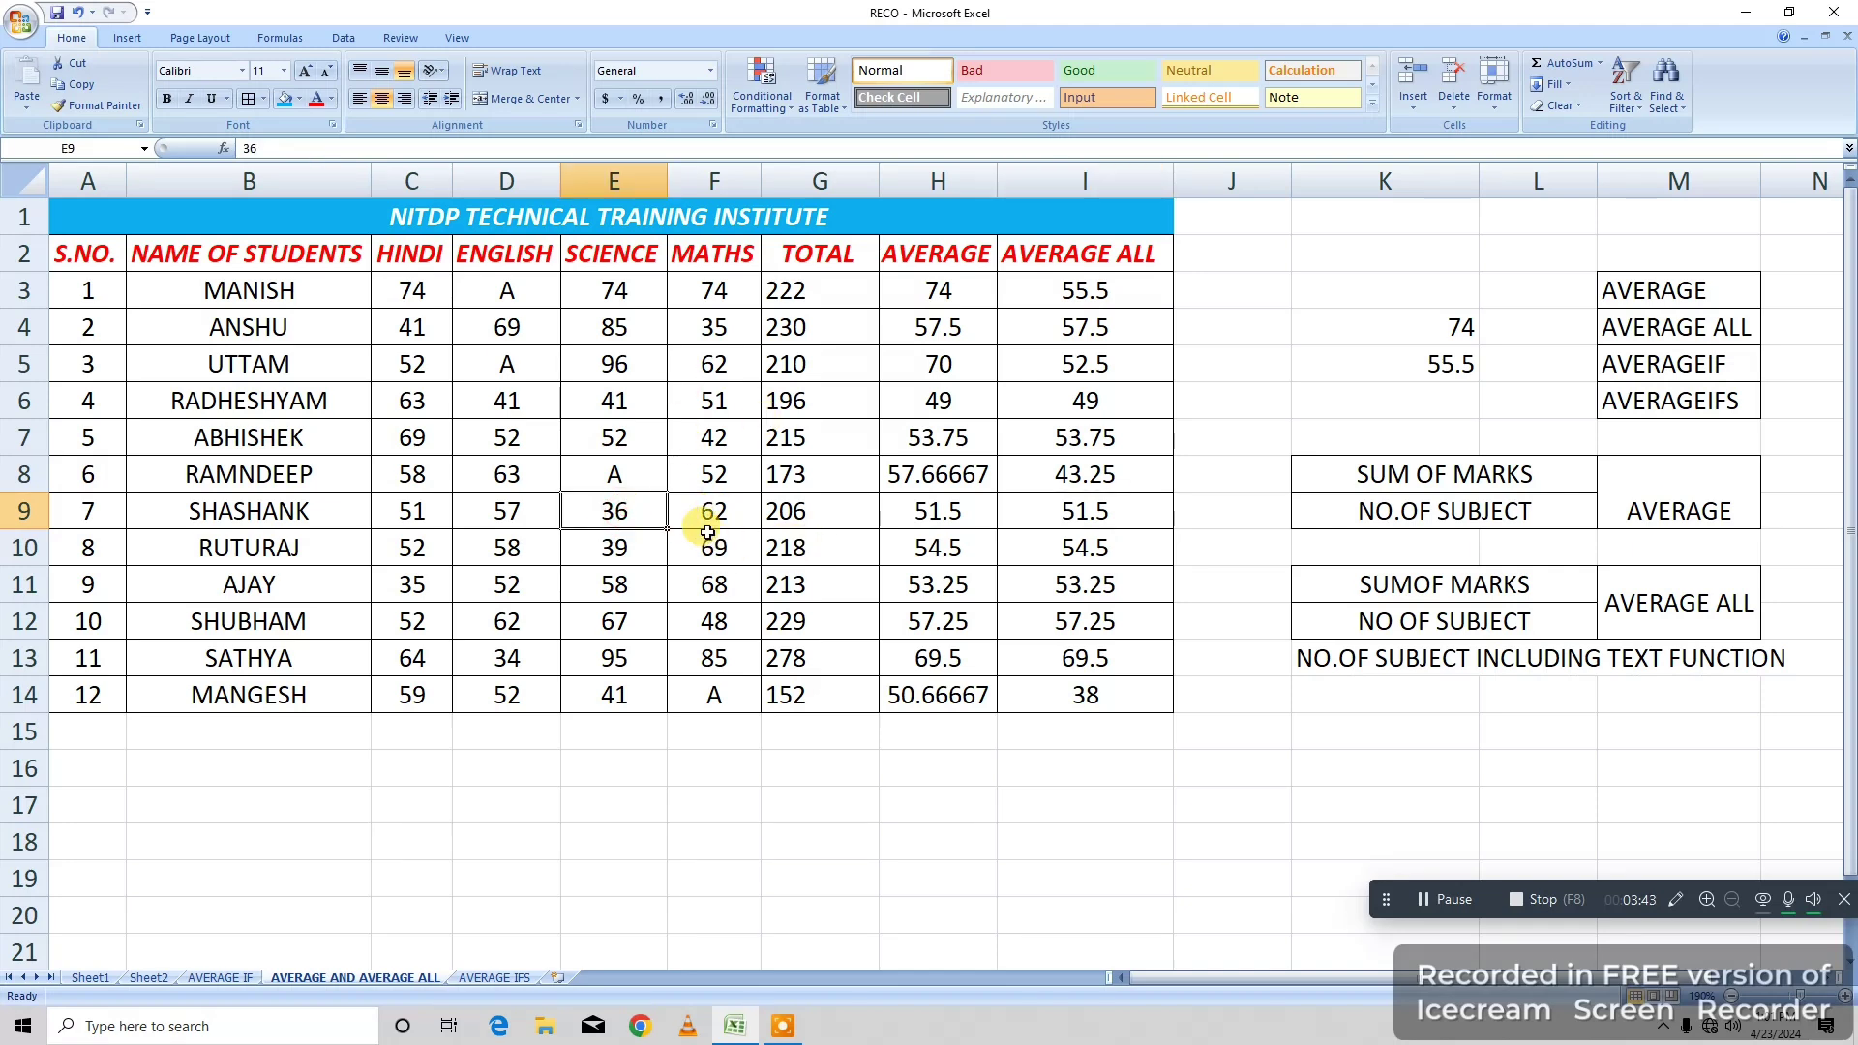
pyautogui.write('A')
pyautogui.click(822, 650)
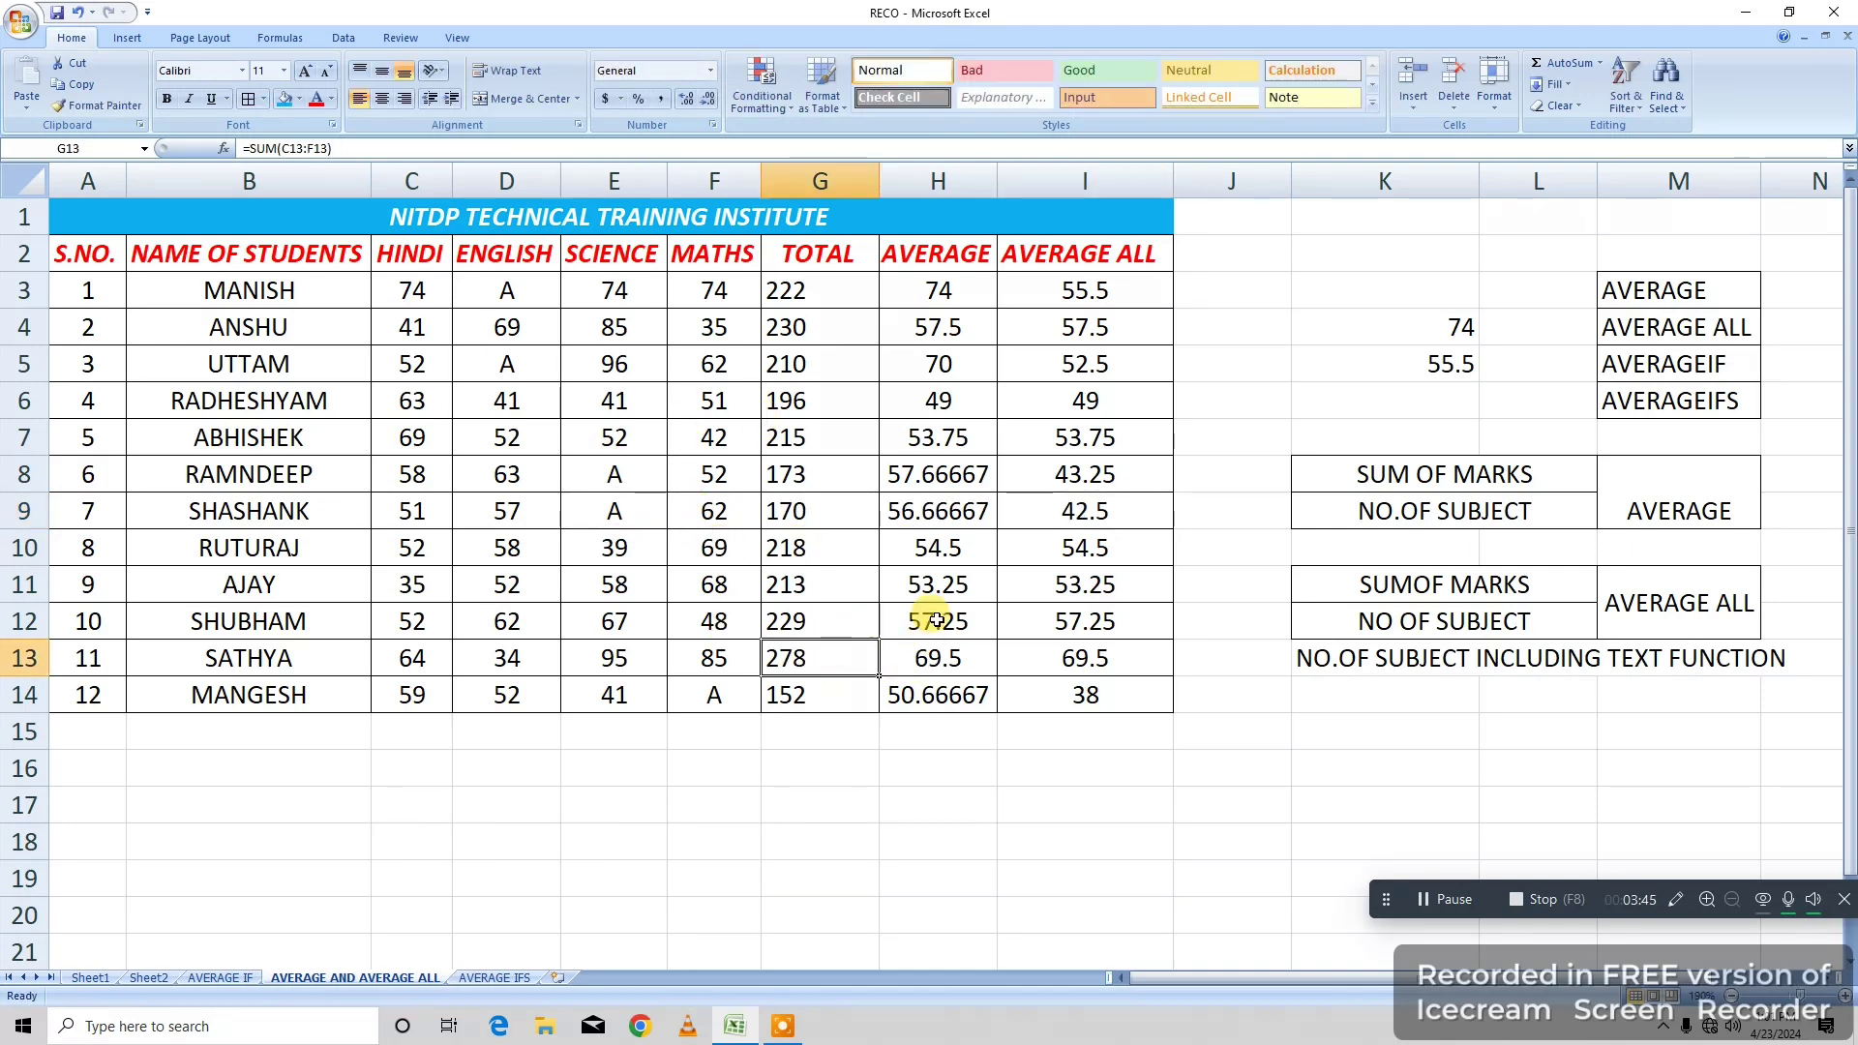
pyautogui.click(1087, 512)
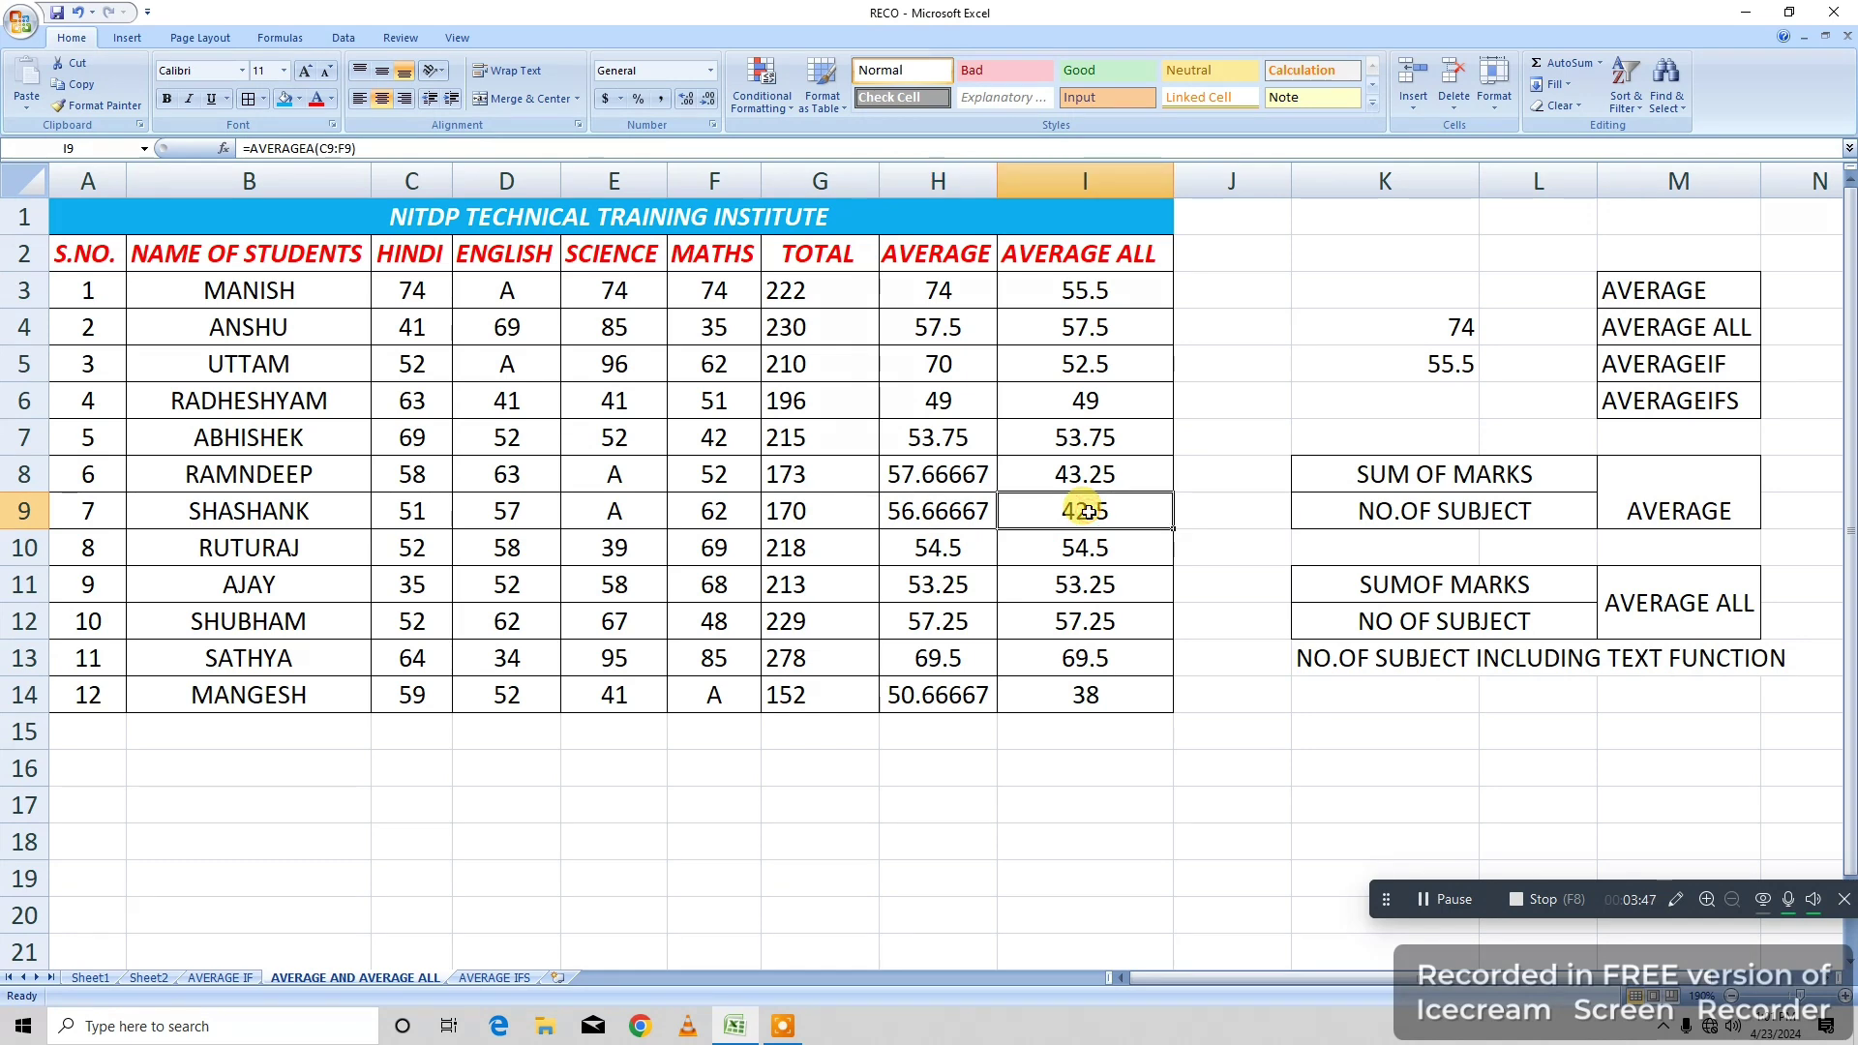
pyautogui.click(1075, 621)
# Reduce the AVERAGE result in H8 to one decimal place.
pyautogui.moveTo(952, 308); pyautogui.dragTo(949, 733)
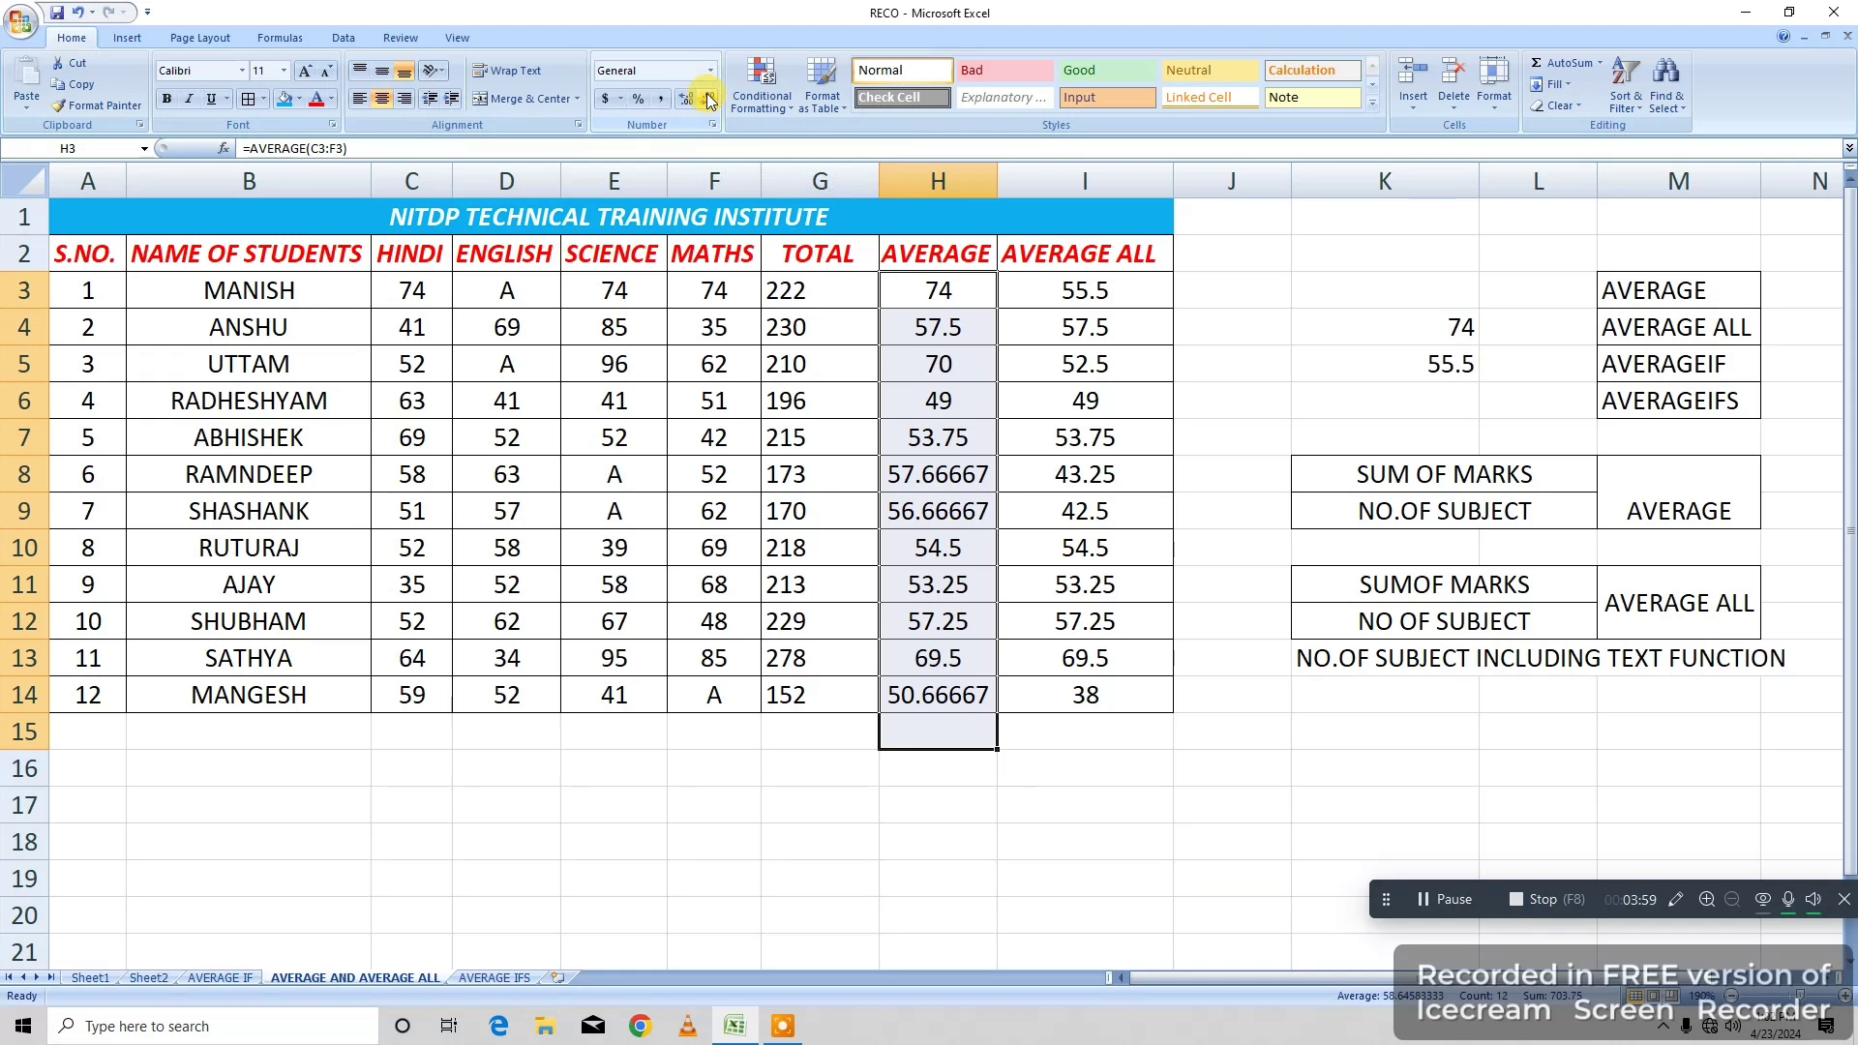
pyautogui.click(923, 474)
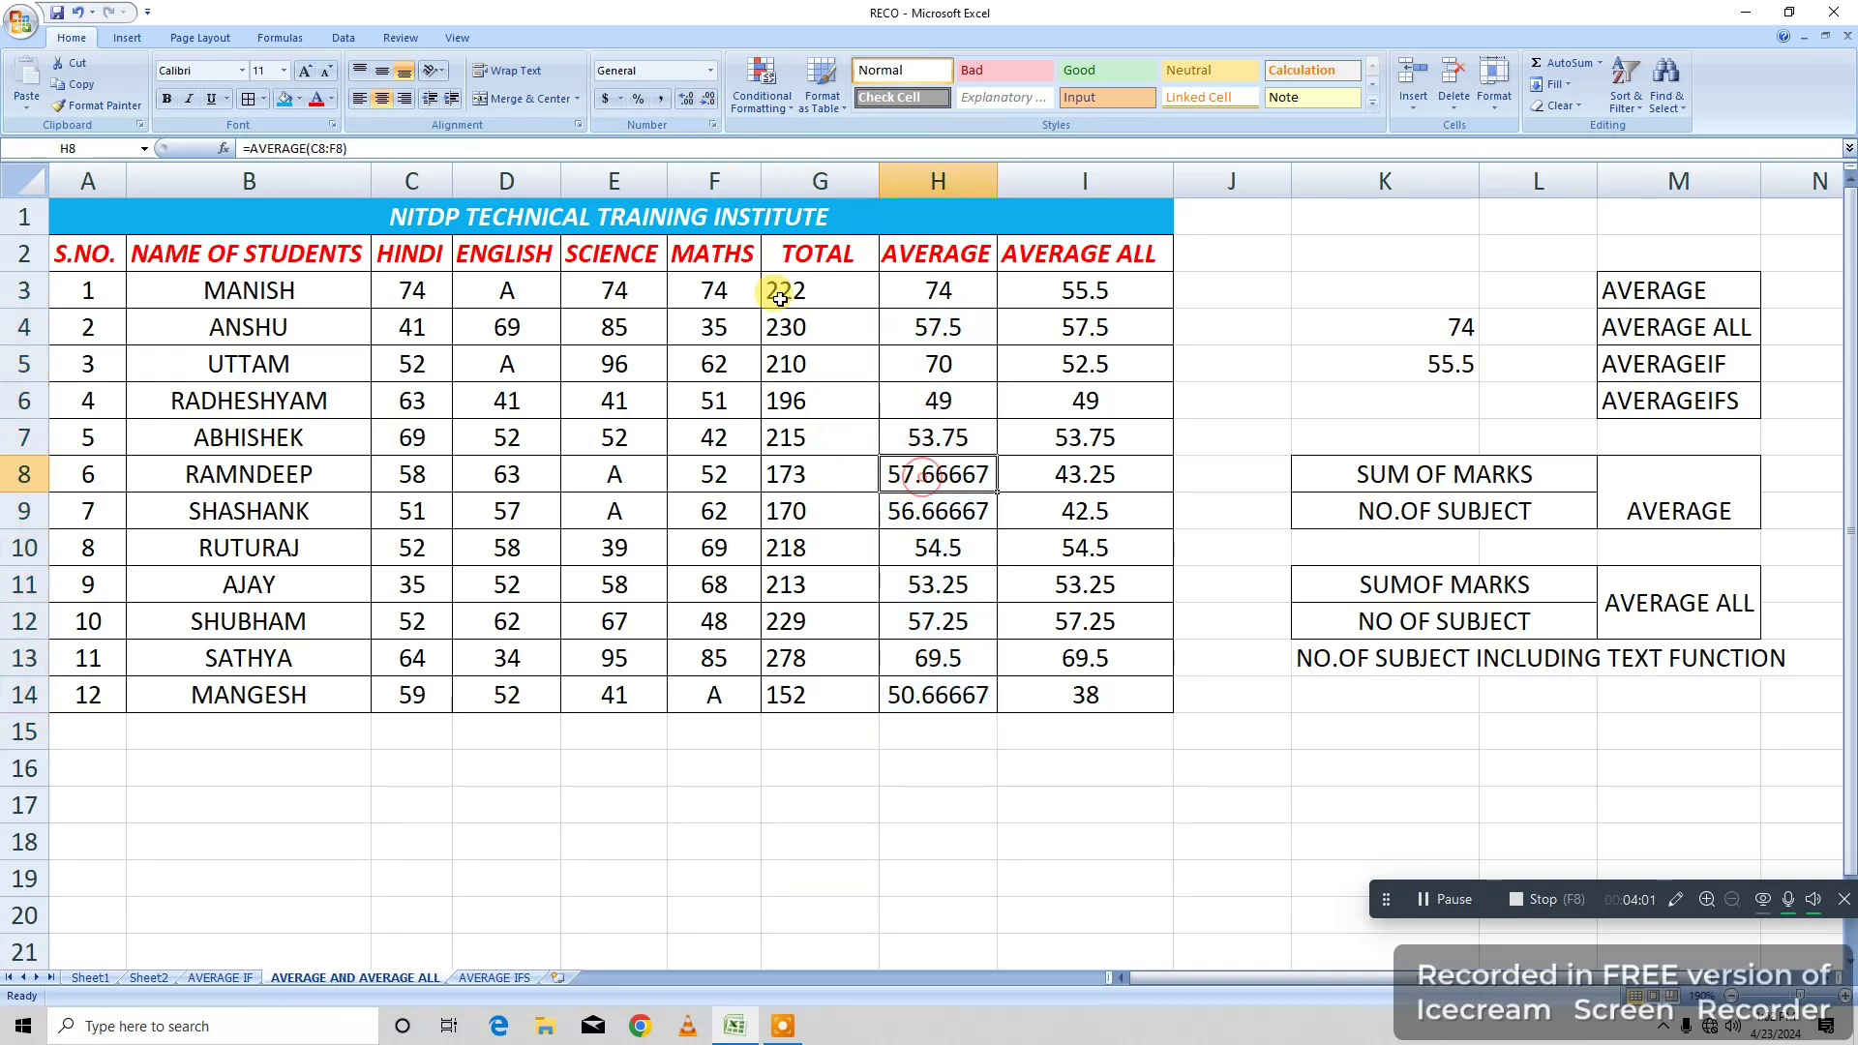
pyautogui.click(707, 101)
pyautogui.click(708, 100)
pyautogui.click(707, 101)
pyautogui.click(708, 101)
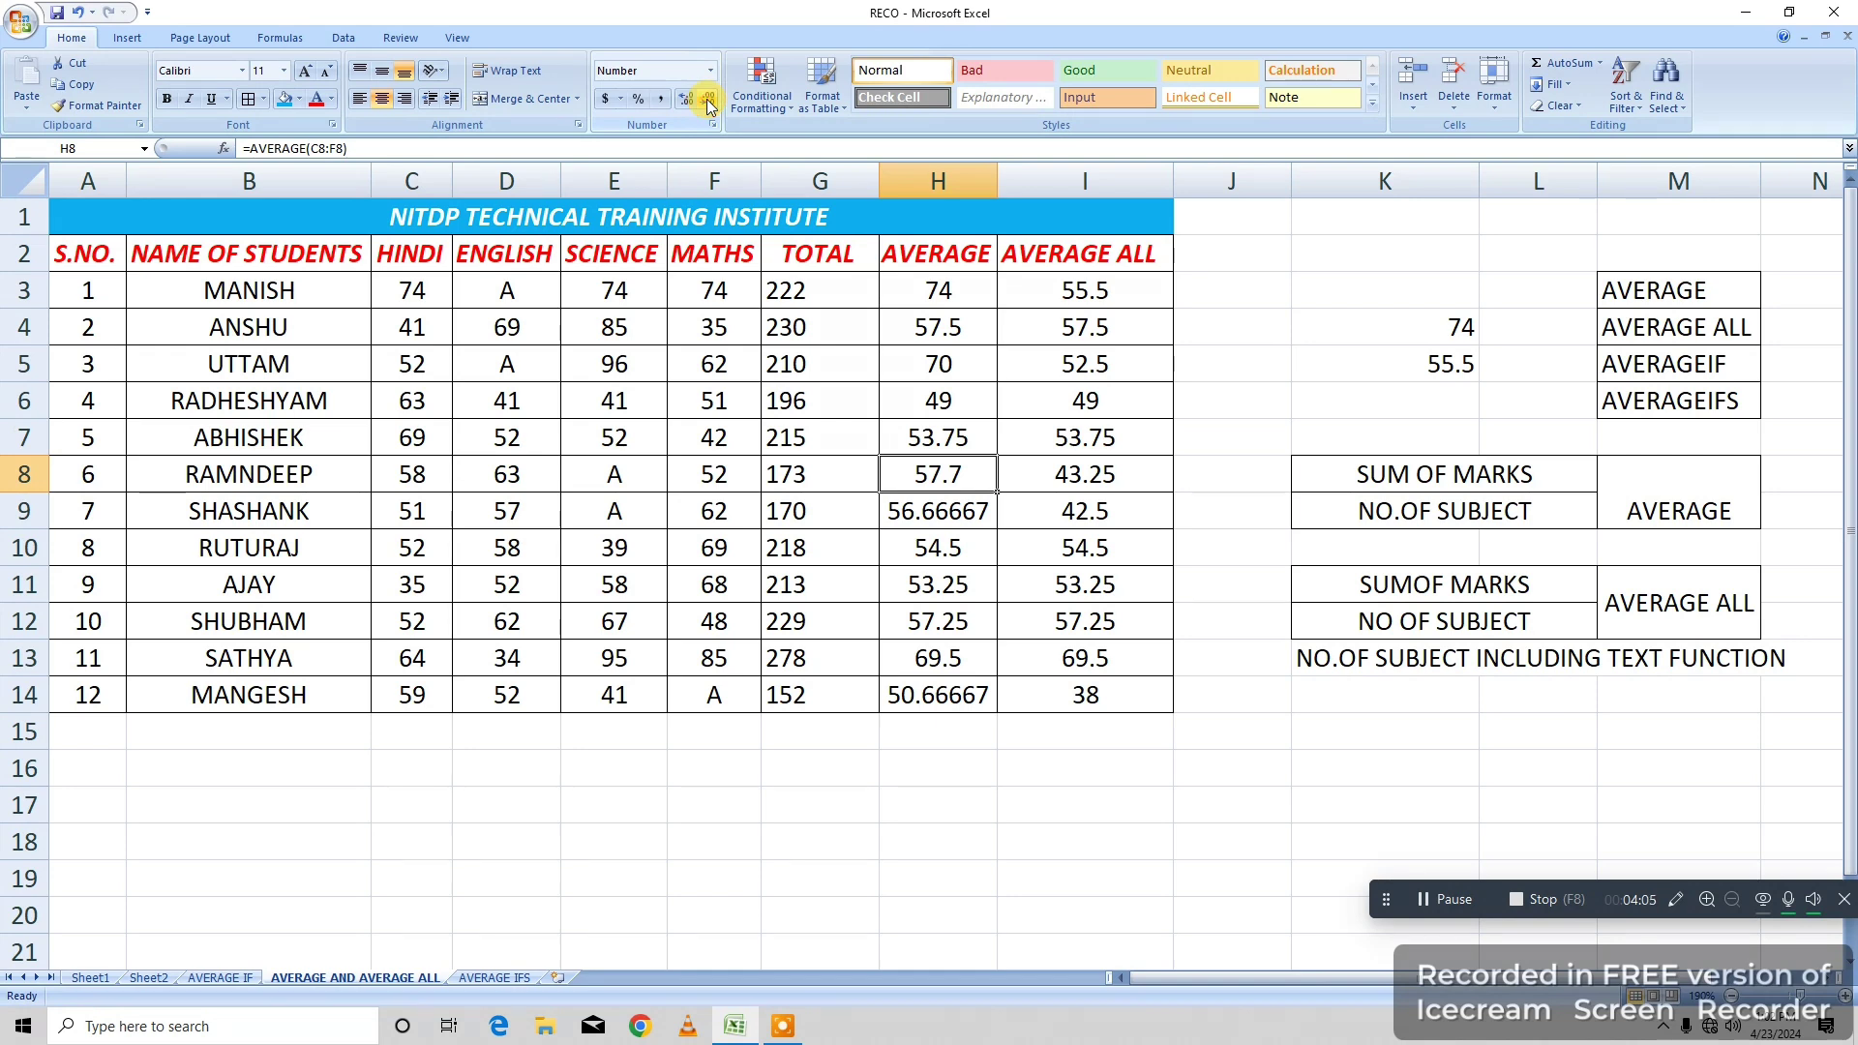
# Reduce the AVERAGE results in H9 and H14 to one decimal place each.
pyautogui.press('Down')
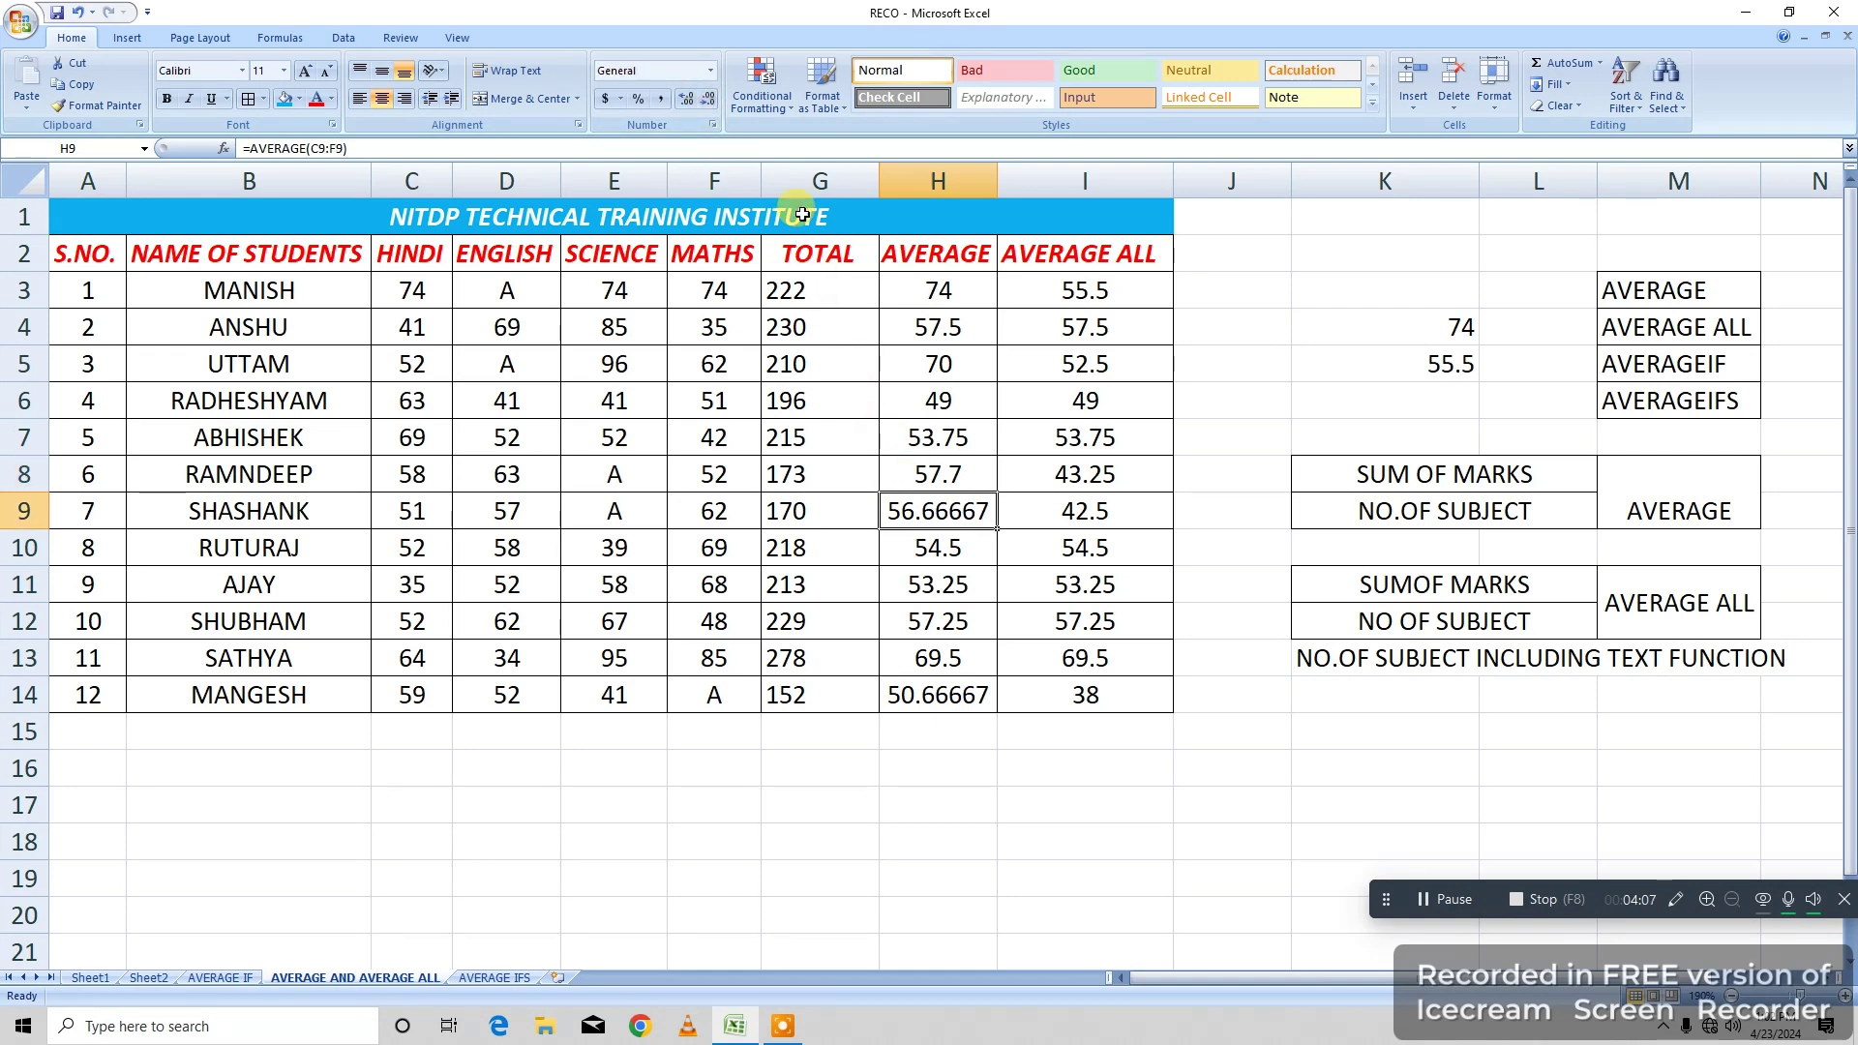
pyautogui.click(709, 103)
pyautogui.click(710, 103)
pyautogui.click(709, 102)
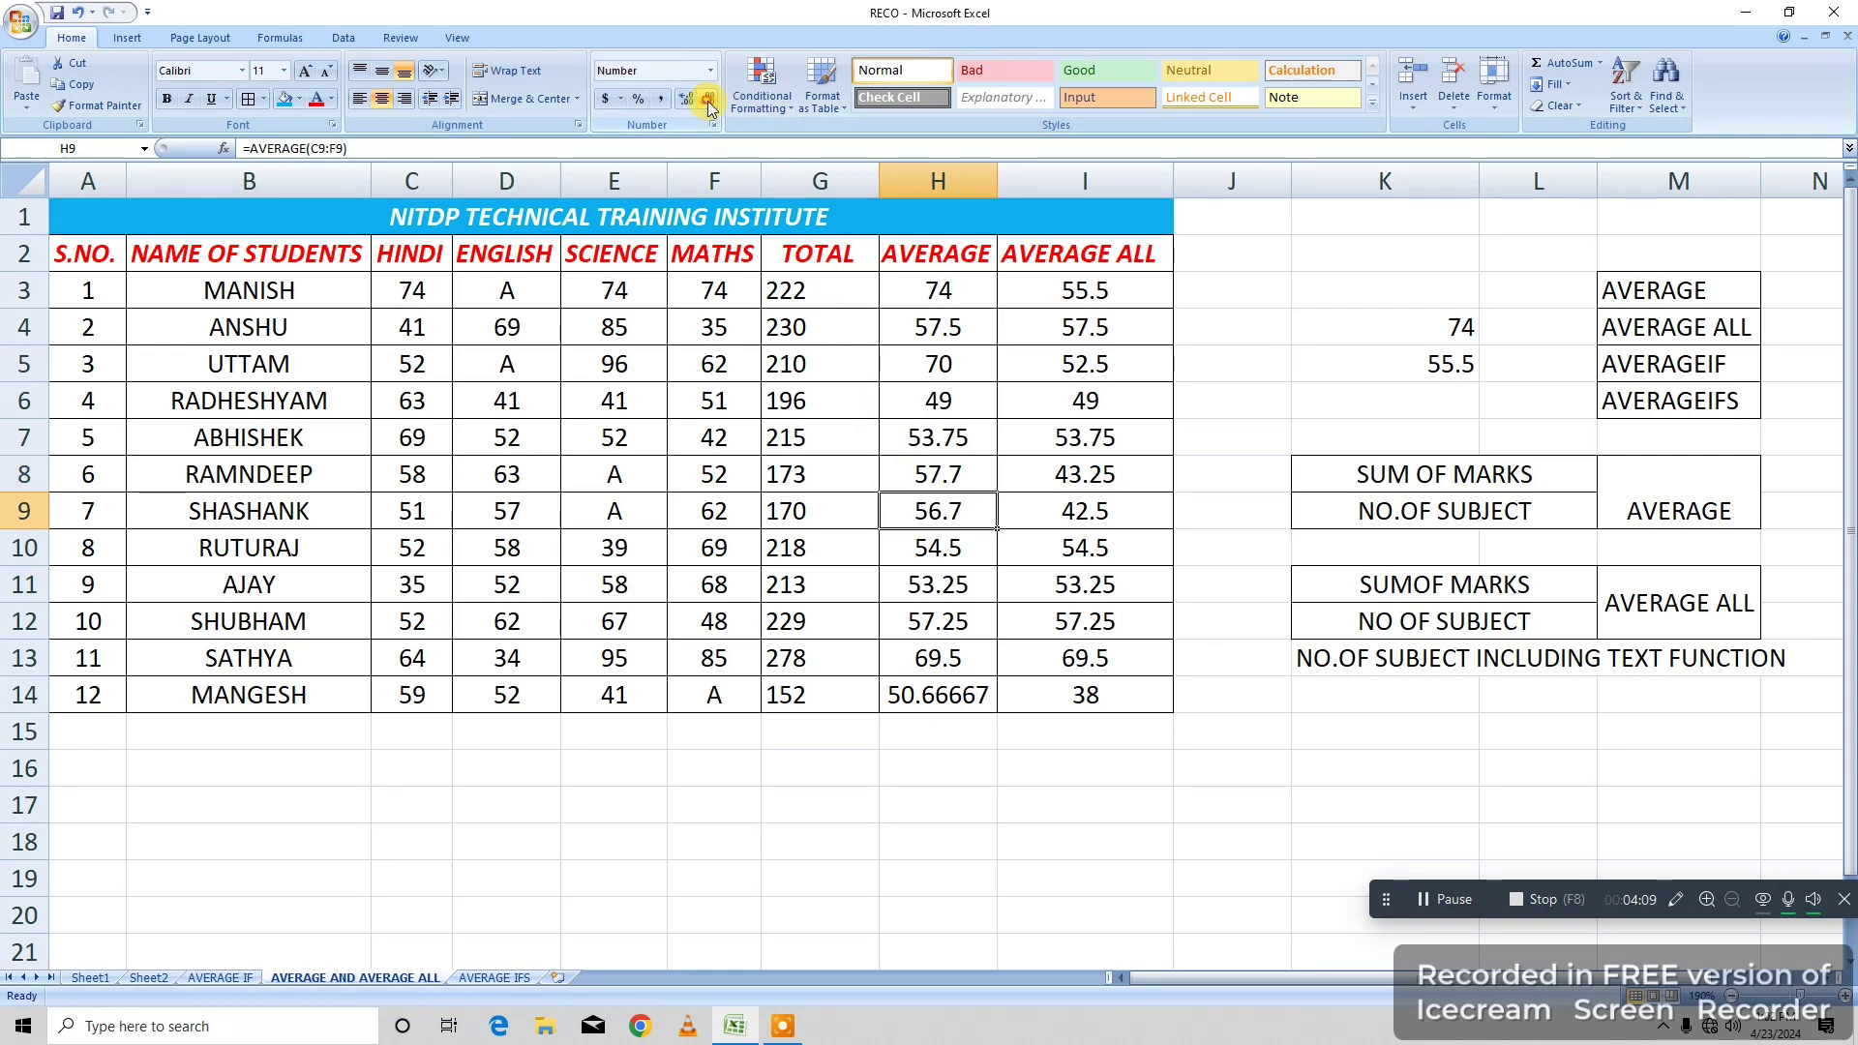
pyautogui.click(925, 695)
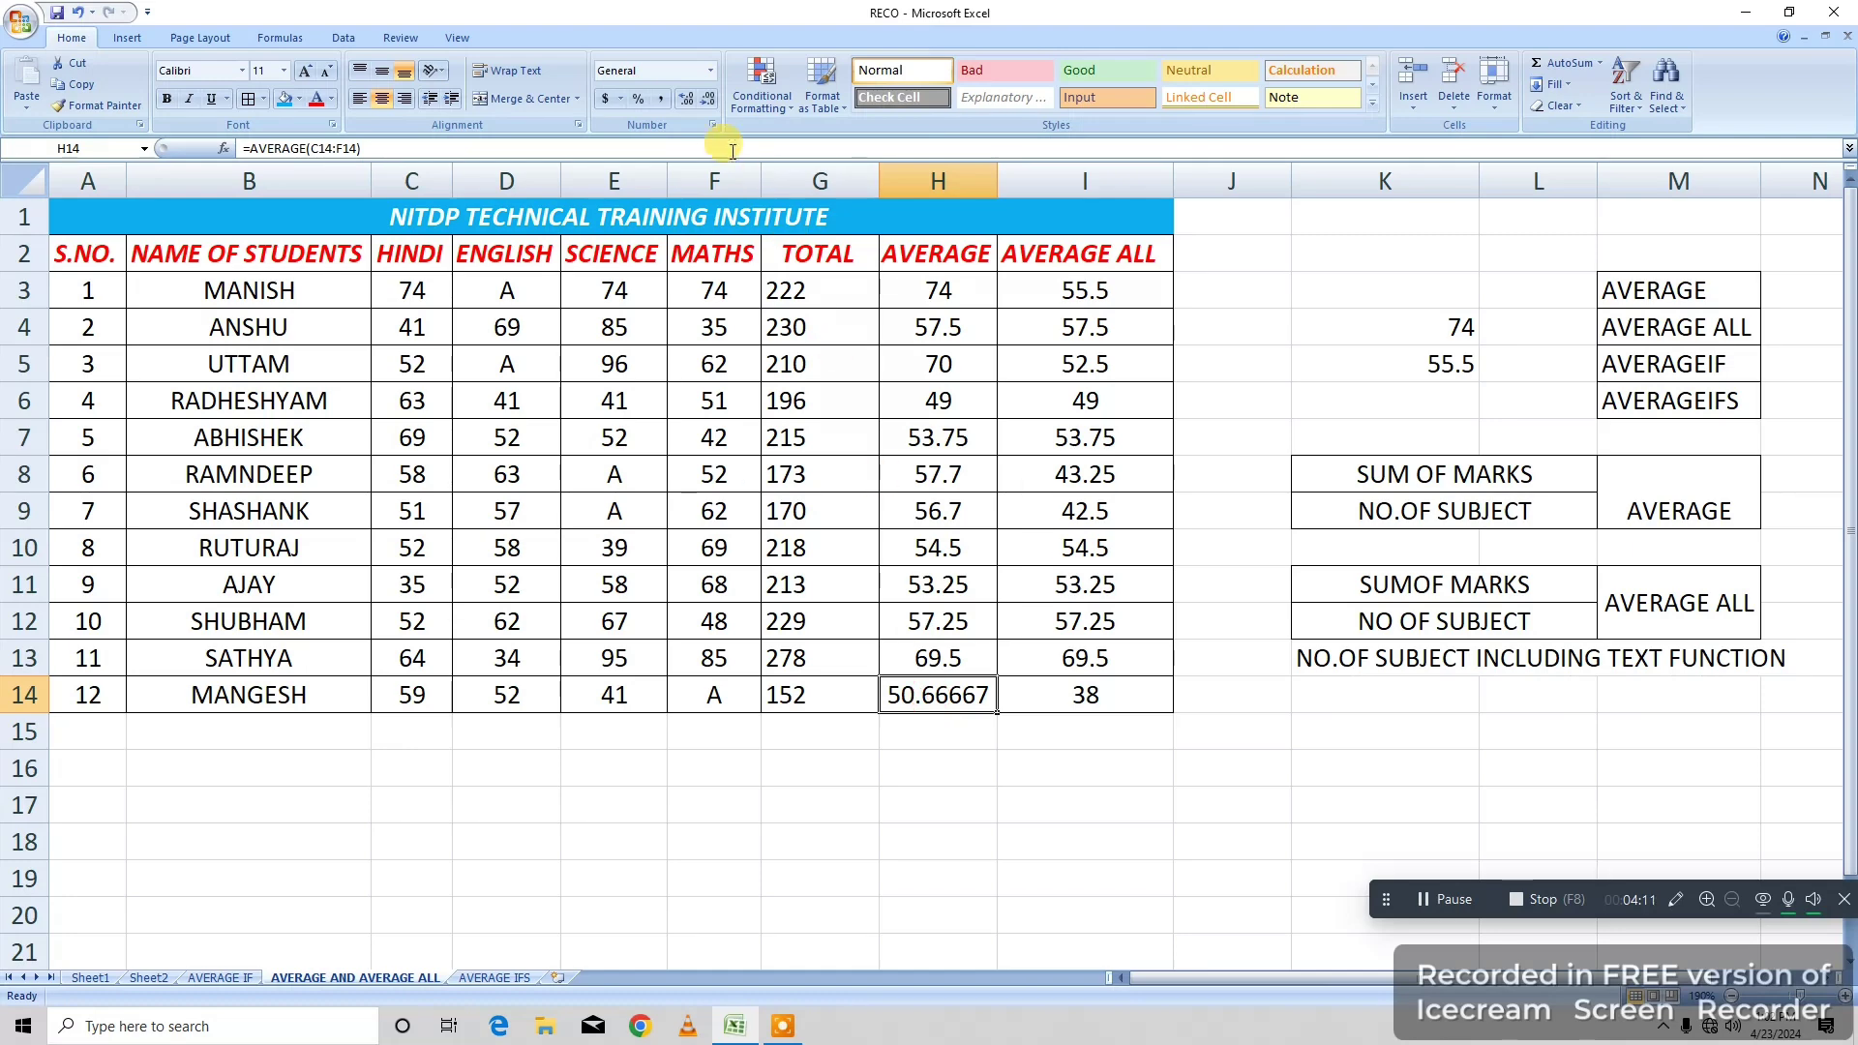
pyautogui.click(712, 101)
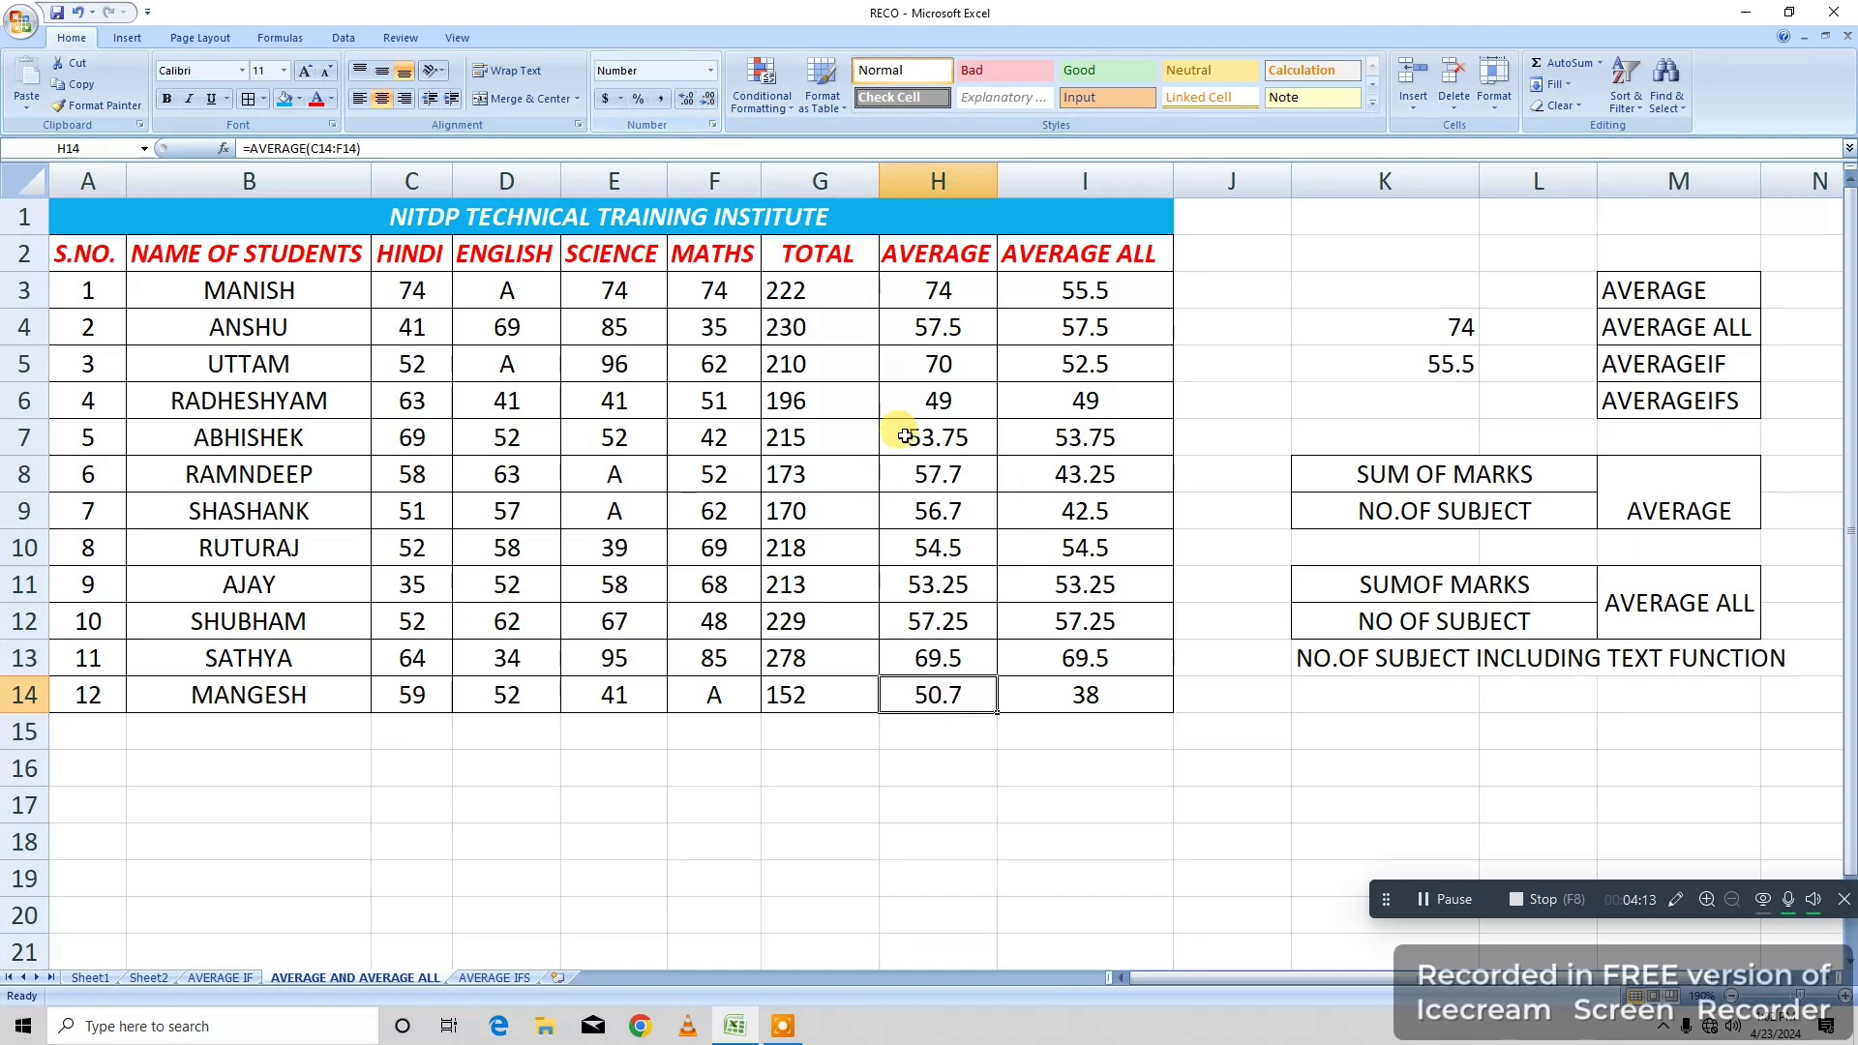
pyautogui.click(1184, 373)
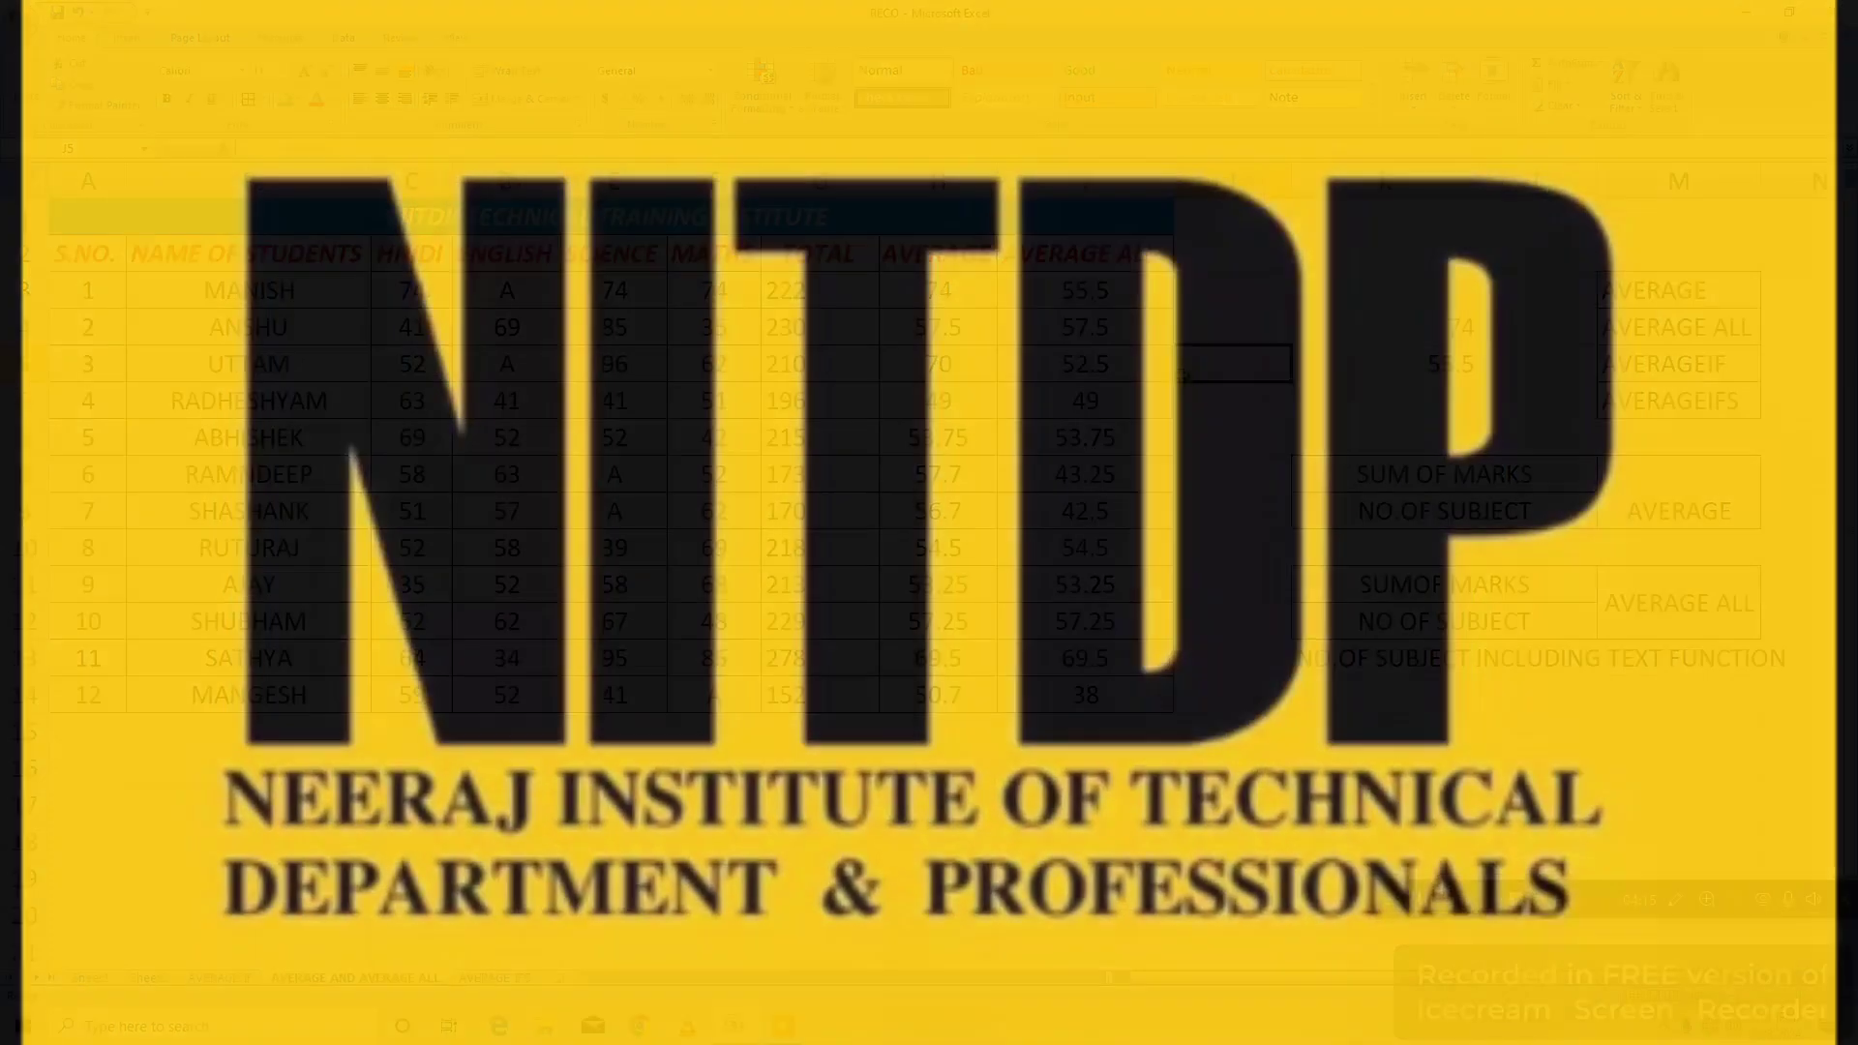